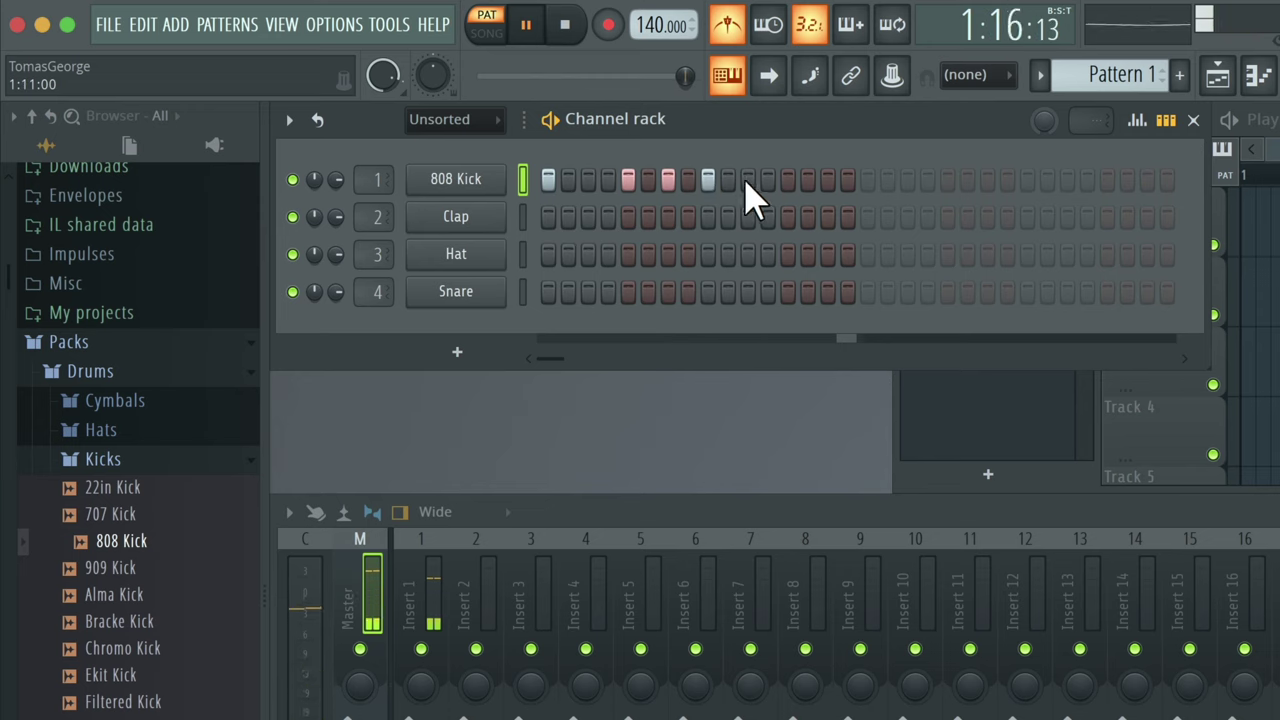
Add 808 Kick hits on steps 13 and 17 of the pattern.
{"action": "left_click", "coordinate": [788, 179]}
{"action": "left_click", "coordinate": [868, 179]}
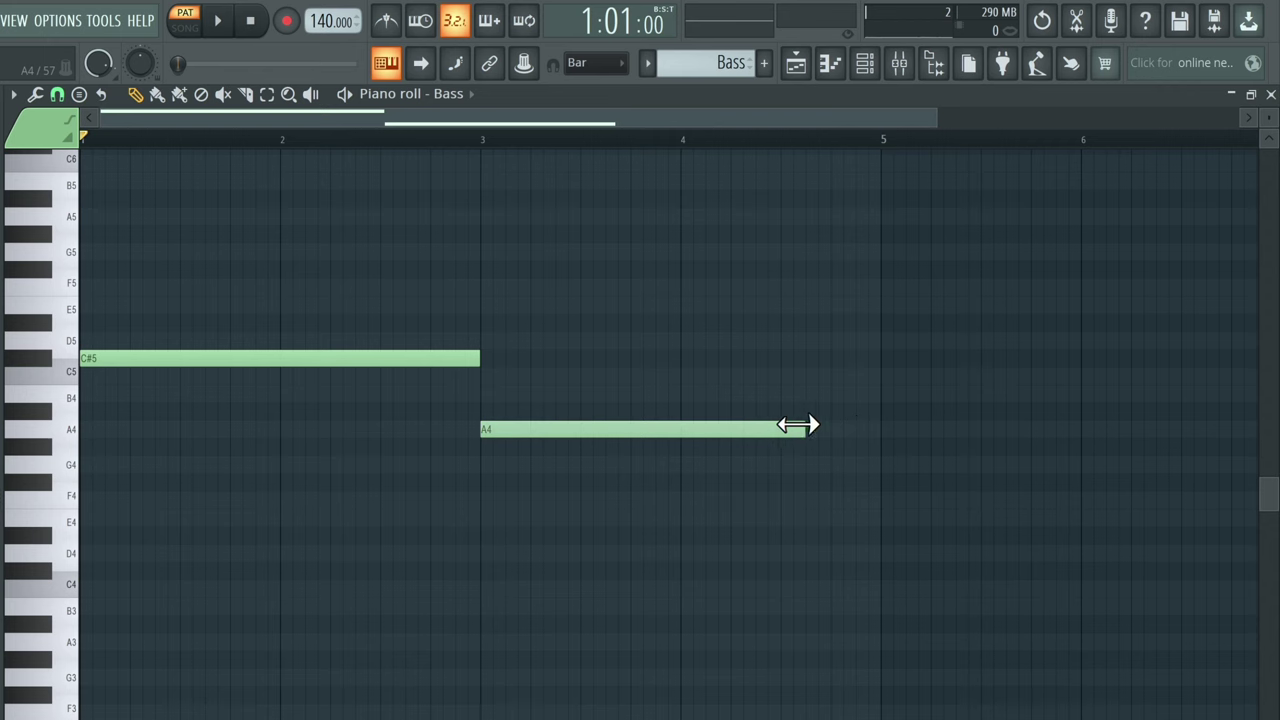
Shorten the A4 bass note so it ends at bar 4, and add an F#4 note starting at bar 4.
{"action": "left_click_drag", "start_coordinate": [814, 426], "coordinate": [684, 430]}
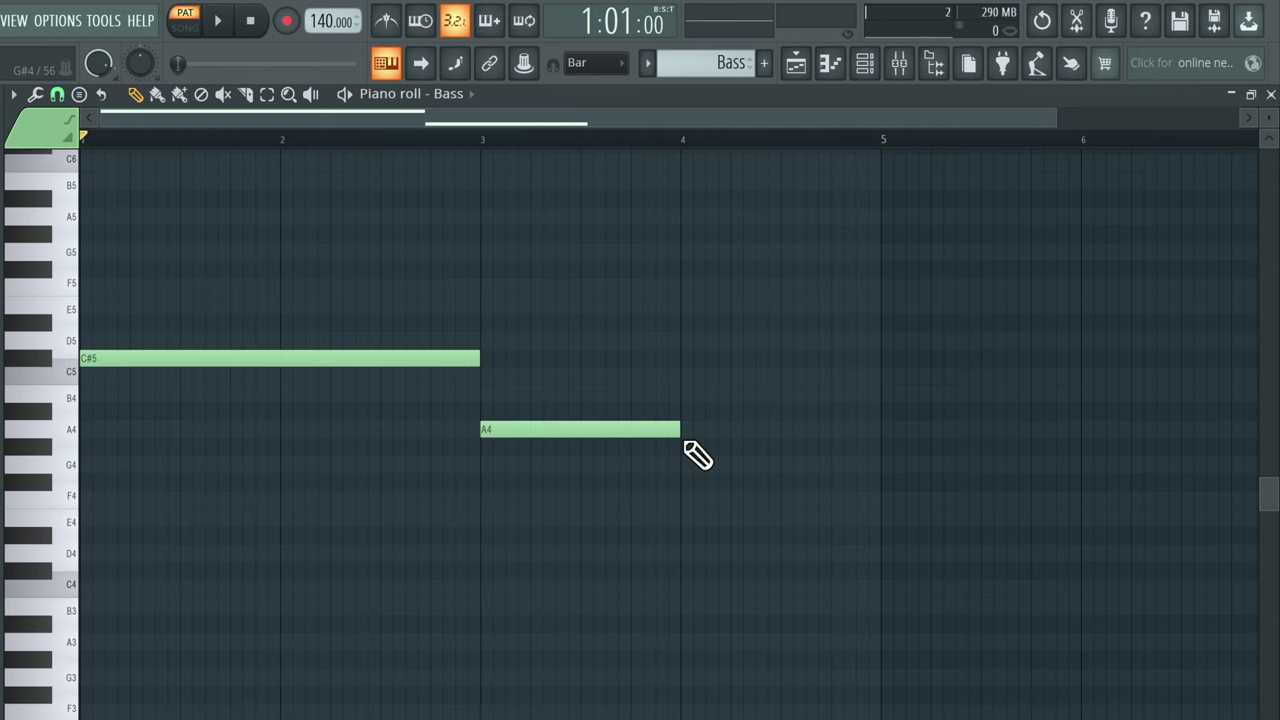
{"action": "left_click", "coordinate": [700, 484]}
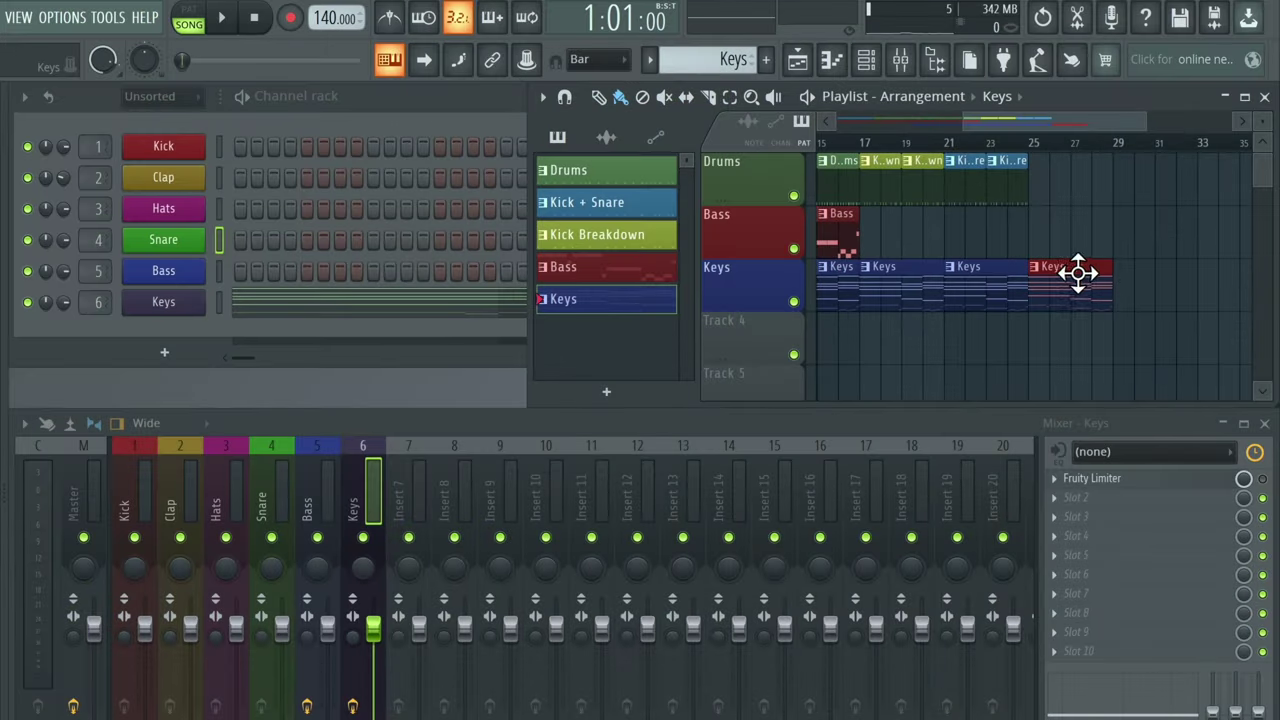
Place another Keys clip at bar 29 and add a Bass pattern clip on the Bass track.
{"action": "left_click", "coordinate": [1120, 273]}
{"action": "left_click", "coordinate": [639, 266]}
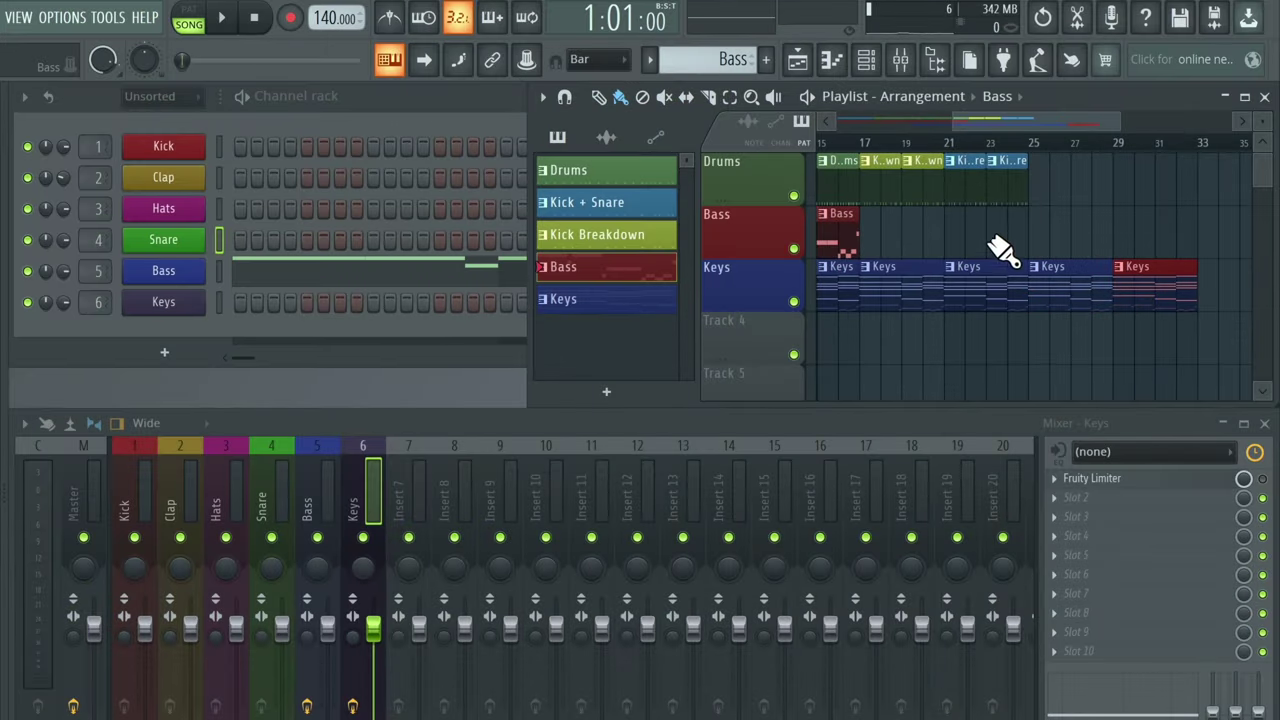
{"action": "left_click", "coordinate": [1020, 214]}
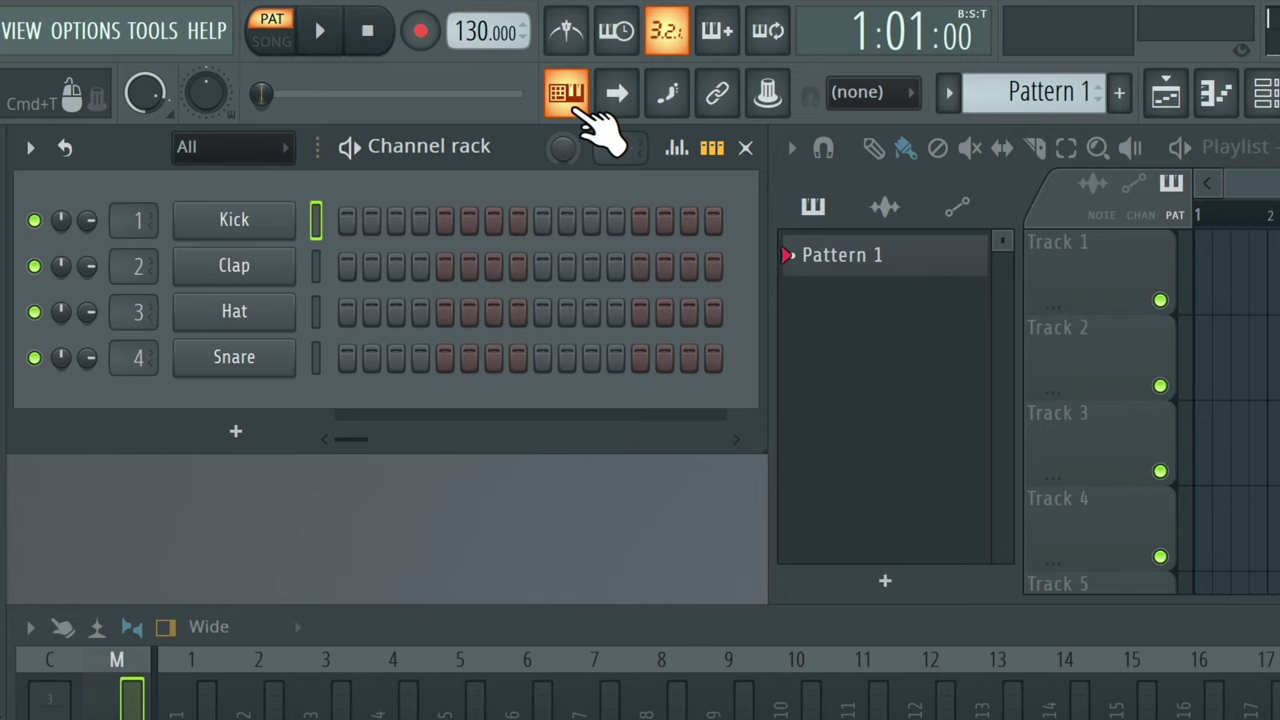
Select each drum channel in turn and audition the Kick, Clap, Hat and Snare sounds with the typing keyboard.
{"action": "key", "text": "g"}
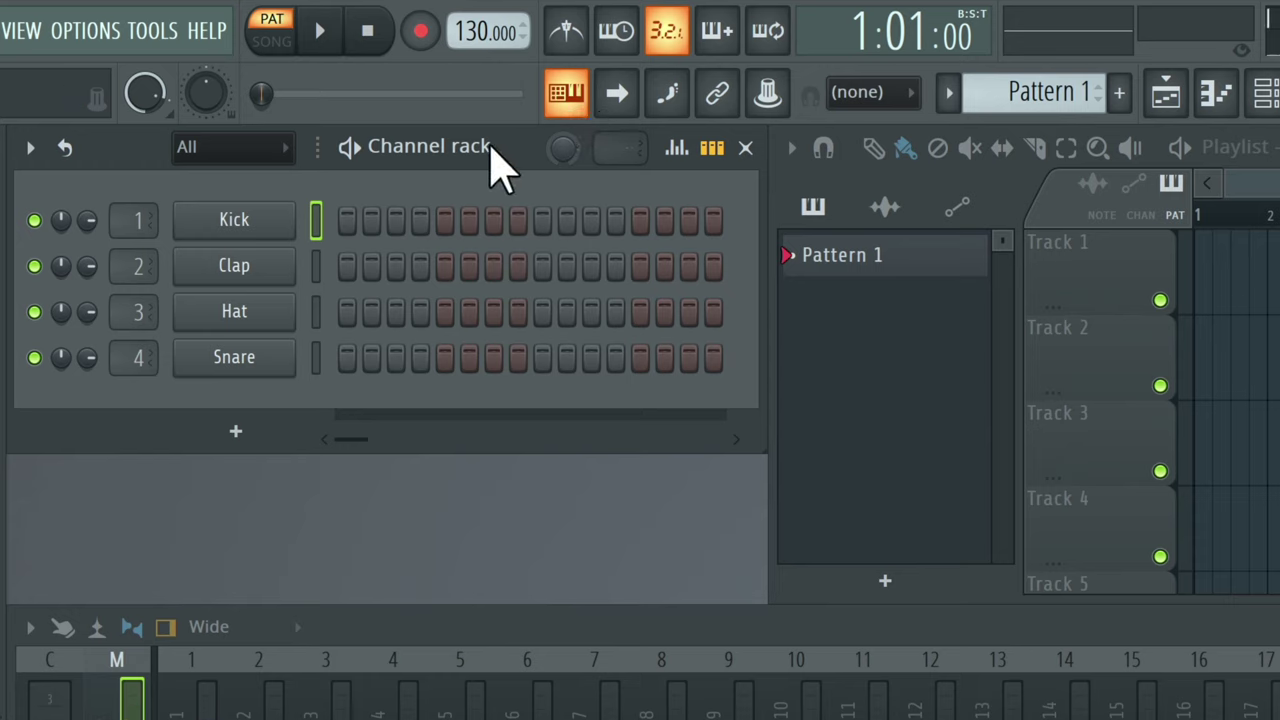
{"action": "left_click", "coordinate": [317, 265]}
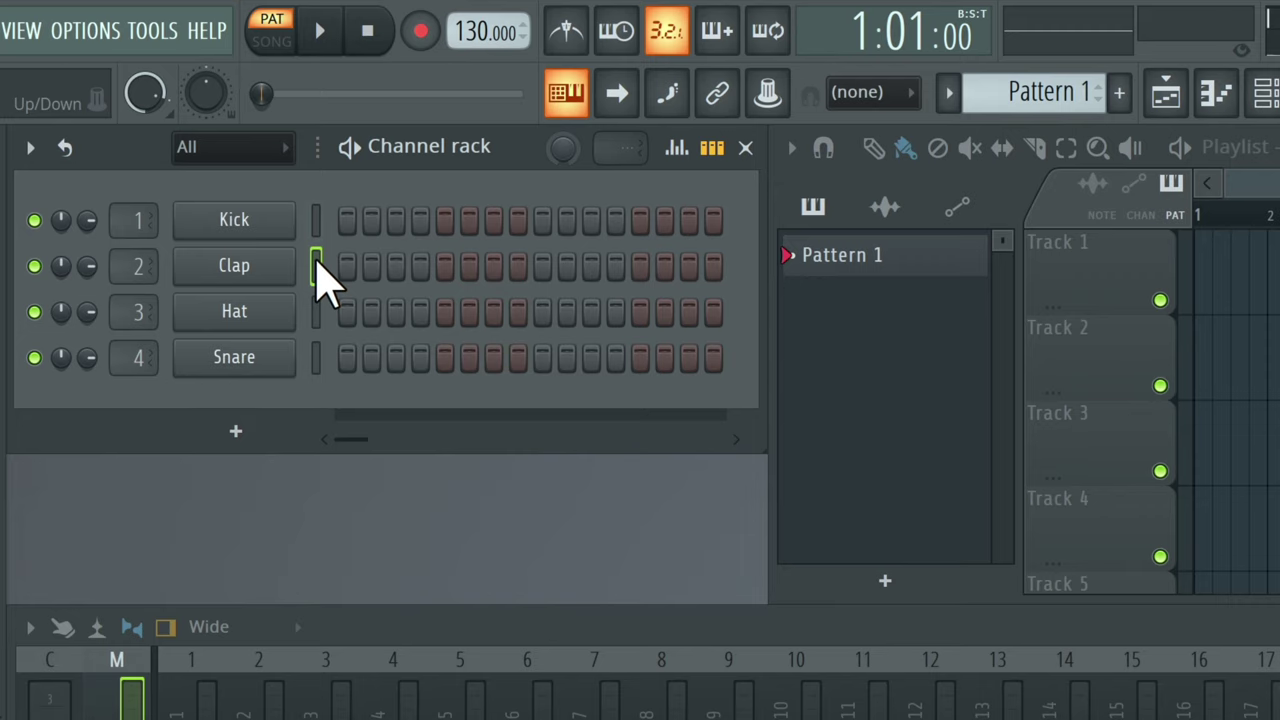
{"action": "key", "text": "g"}
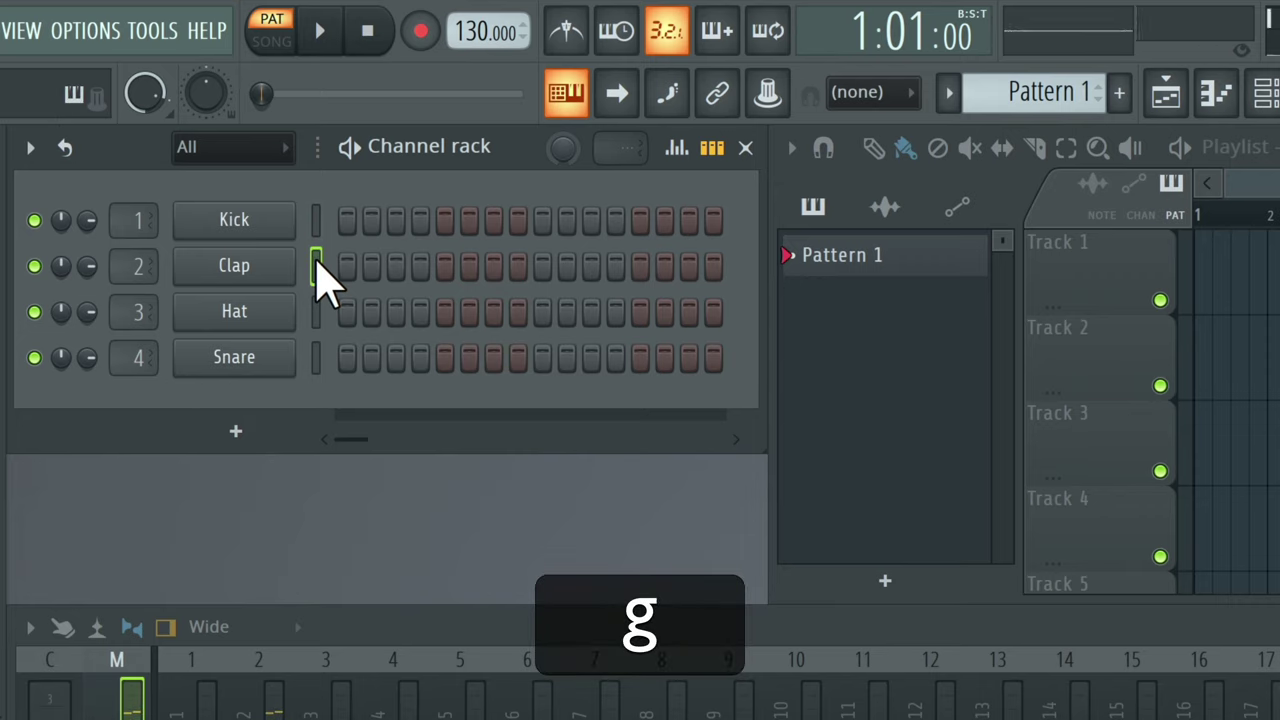
{"action": "left_click", "coordinate": [316, 311]}
{"action": "key", "text": "g"}
{"action": "left_click", "coordinate": [316, 357]}
{"action": "key", "text": "g"}
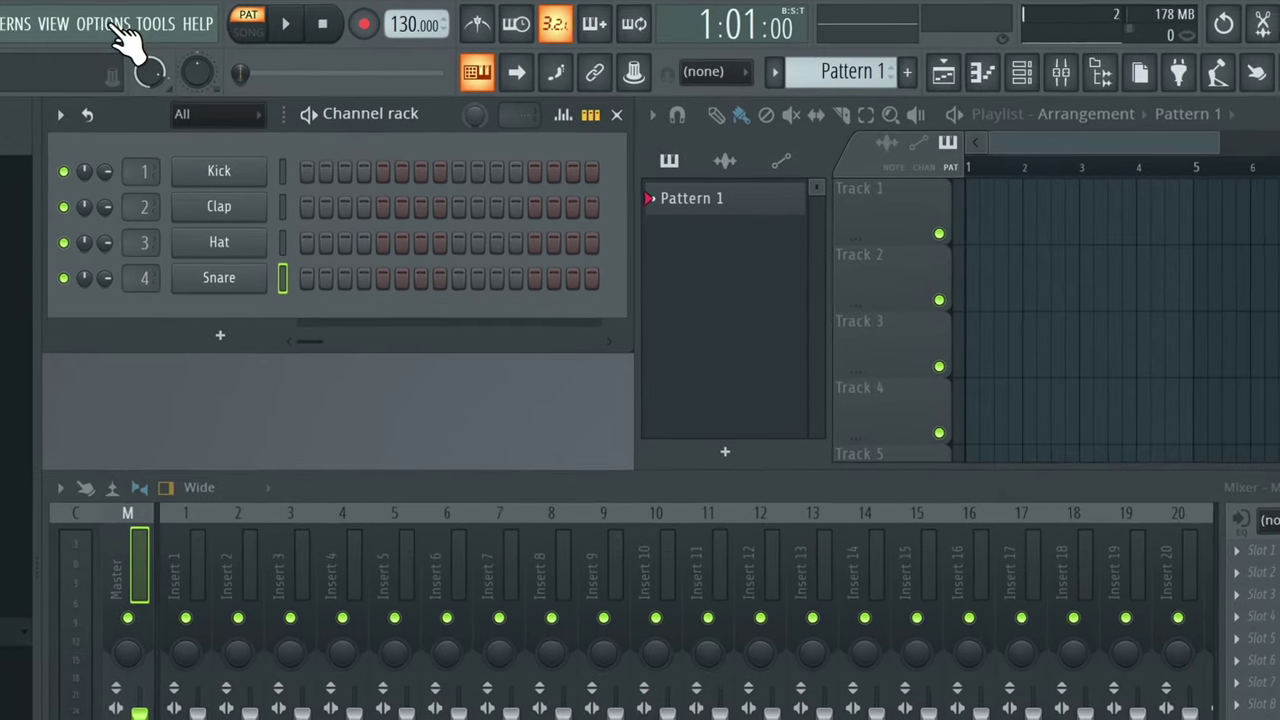
Open the audio settings and check the list of available input/output devices.
{"action": "left_click", "coordinate": [100, 26]}
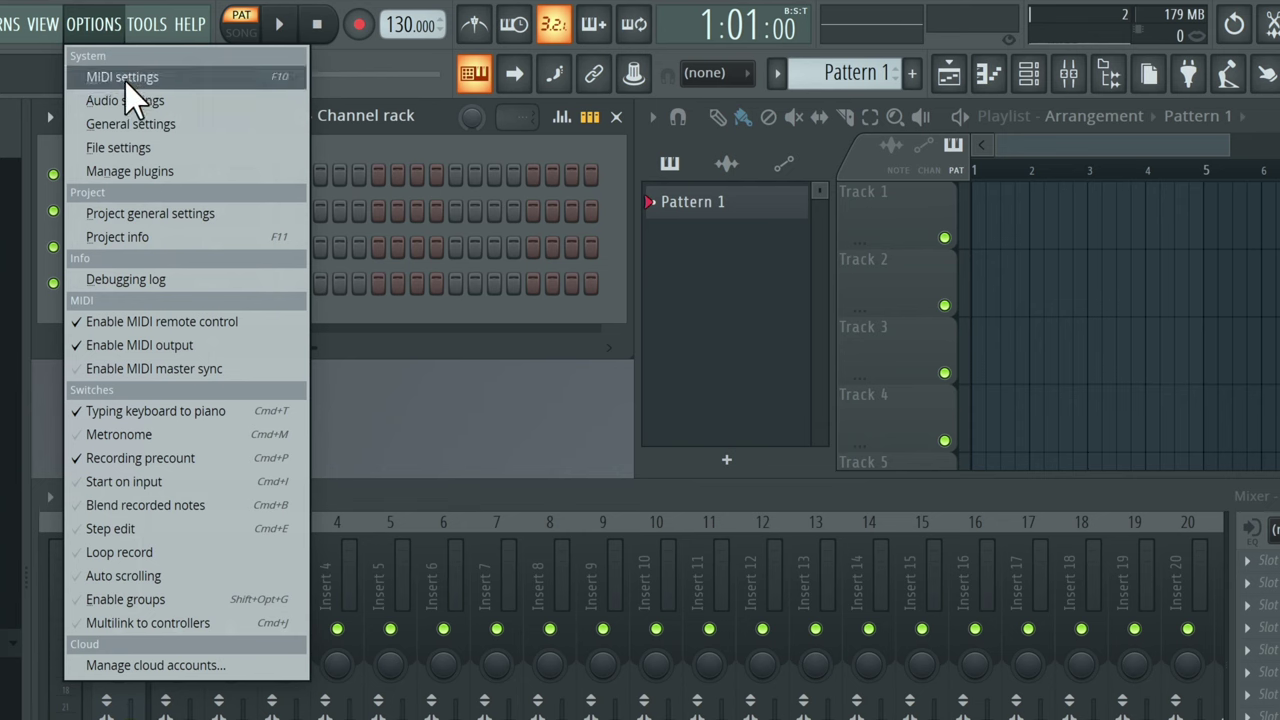
{"action": "left_click", "coordinate": [142, 101]}
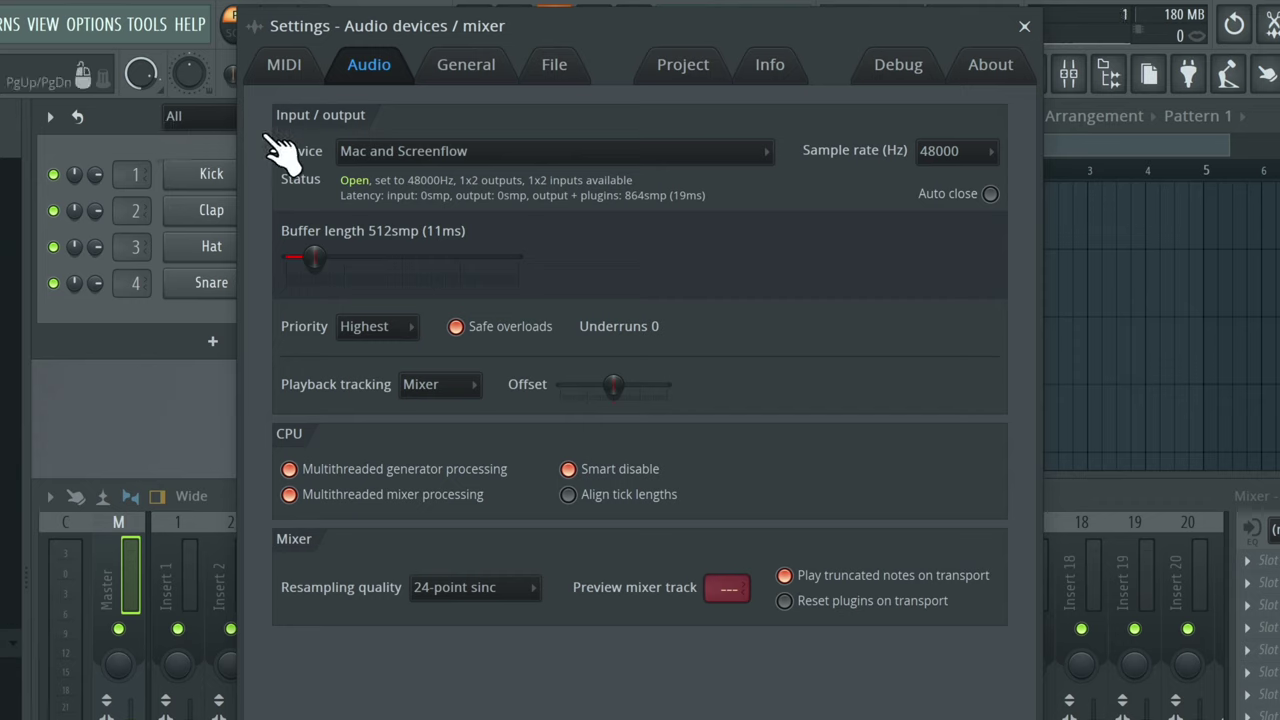
{"action": "left_click", "coordinate": [452, 155]}
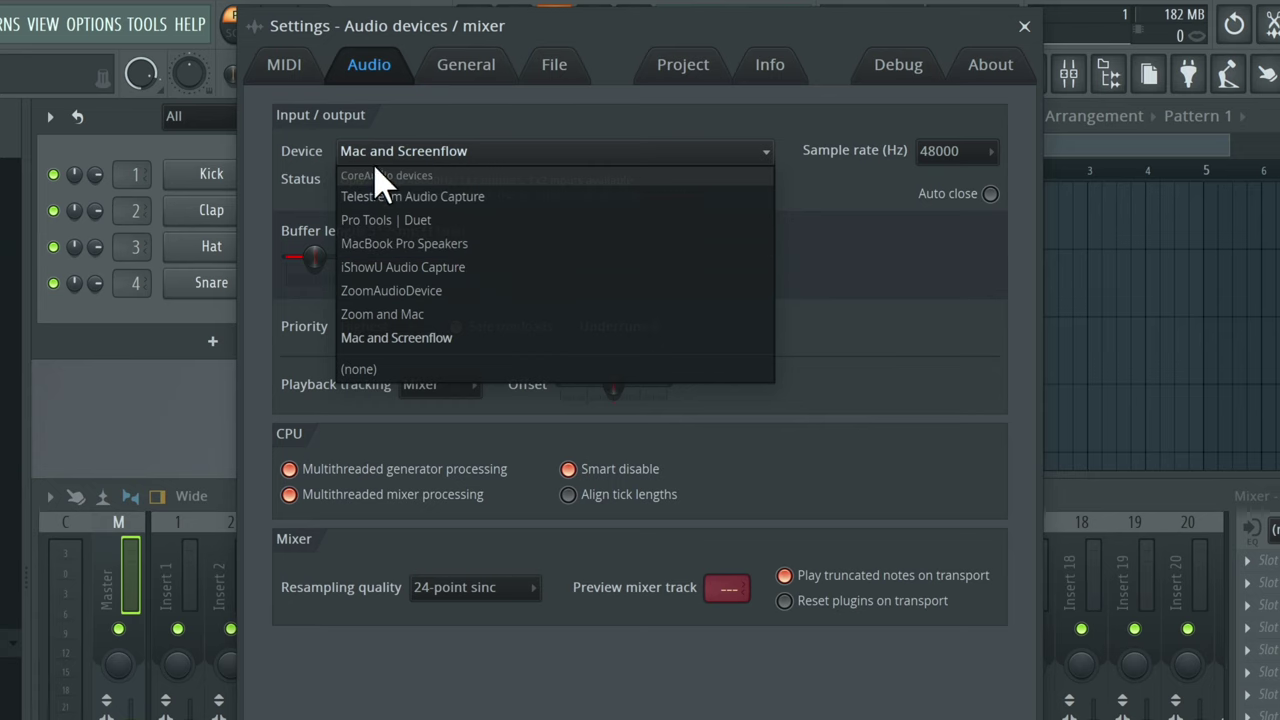
{"action": "left_click", "coordinate": [293, 73]}
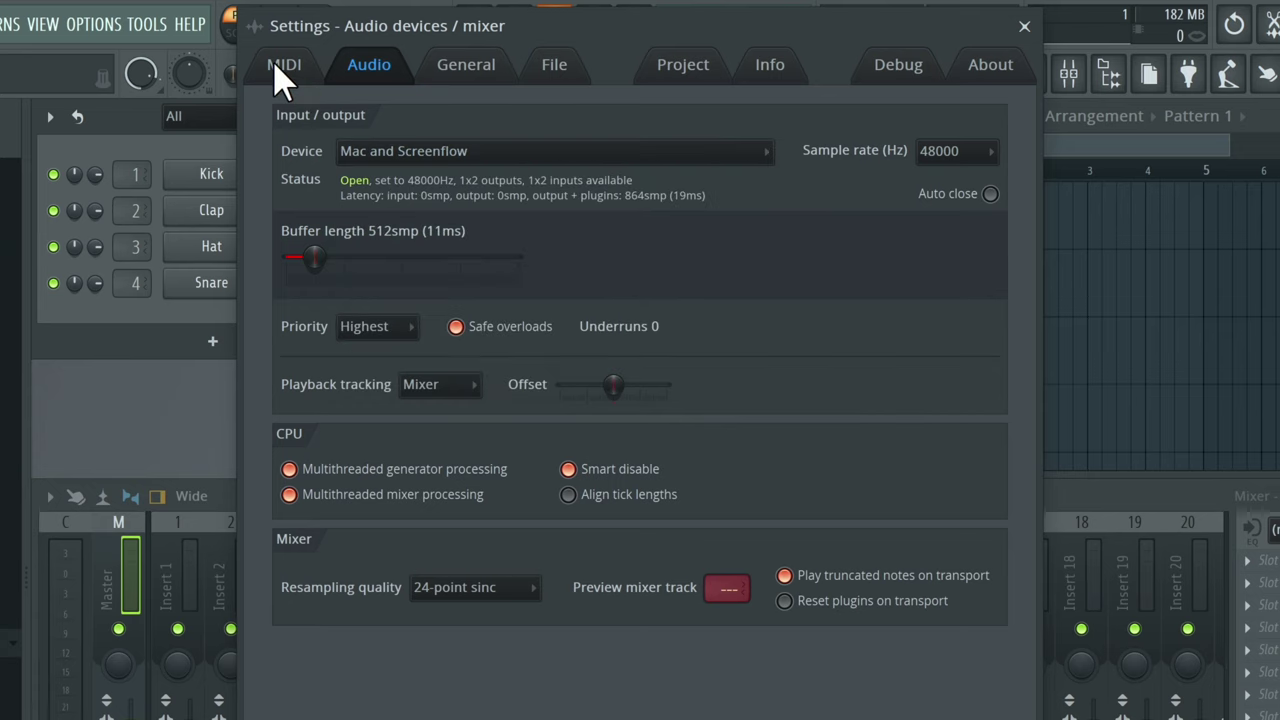
Check the Keystation Mini 32 input's controller type choices and enable option in the MIDI settings, and close the settings.
{"action": "left_click", "coordinate": [94, 22]}
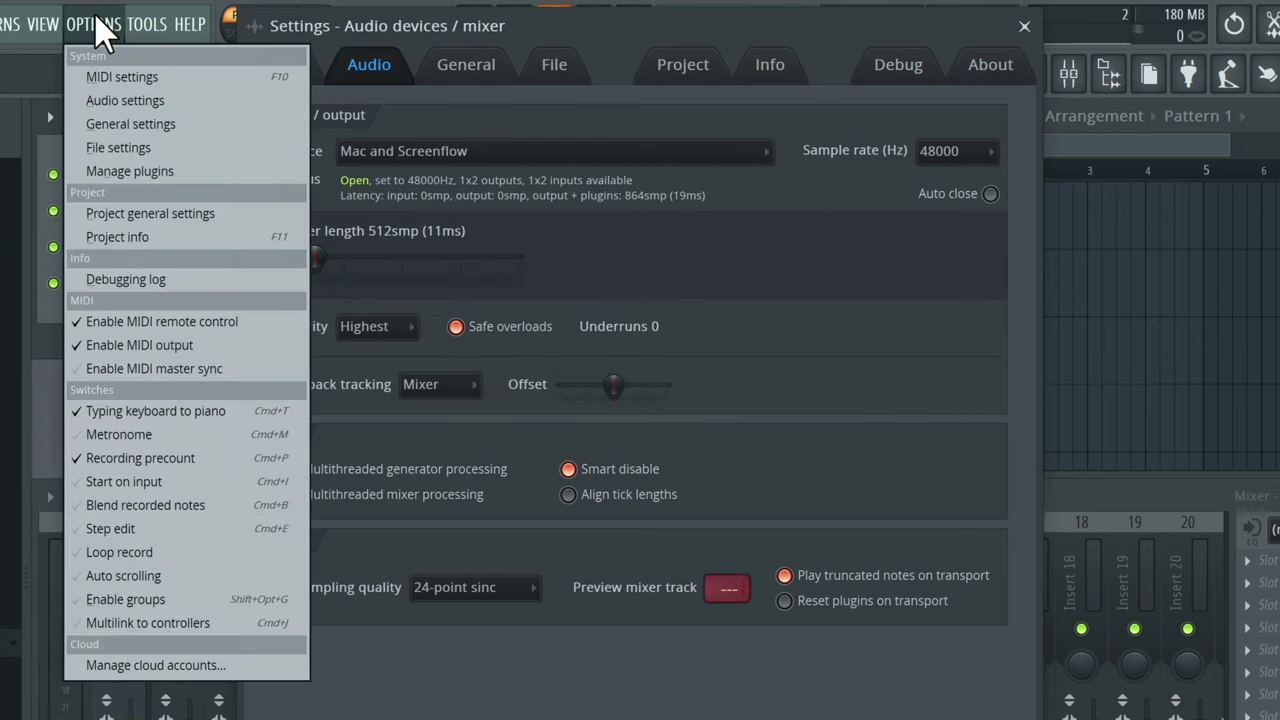
{"action": "left_click", "coordinate": [119, 80]}
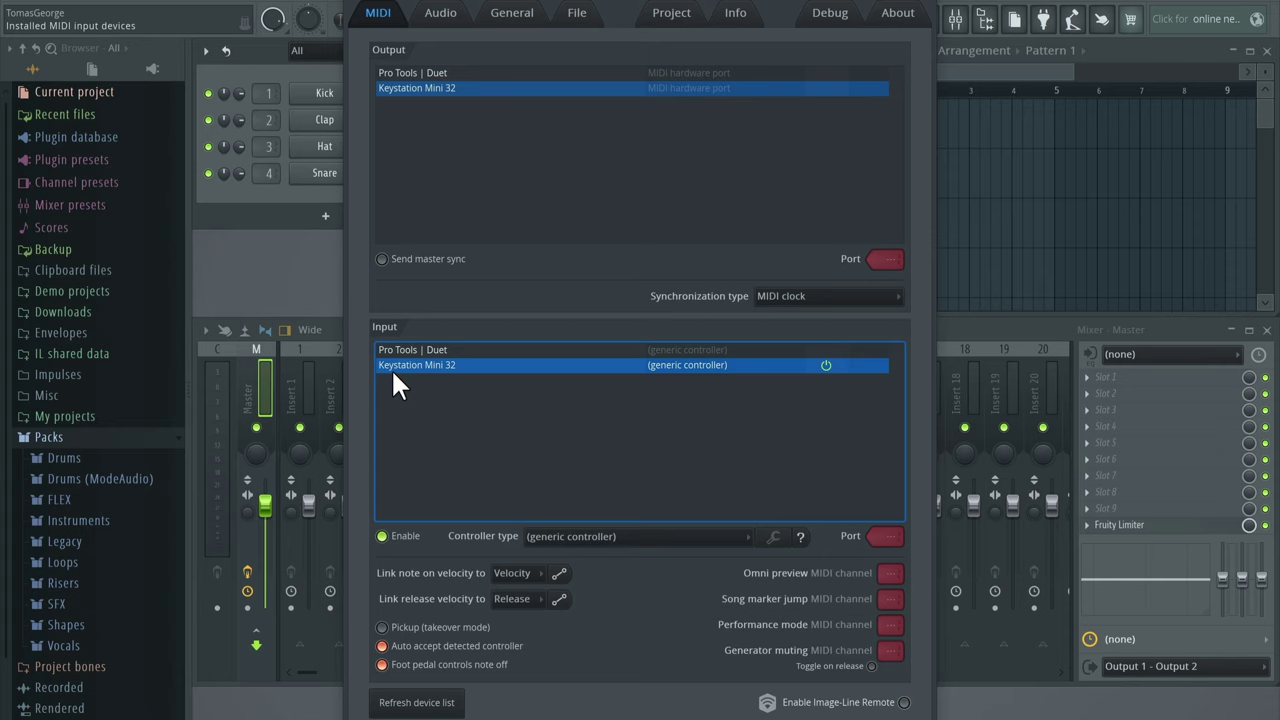
{"action": "left_click", "coordinate": [575, 545]}
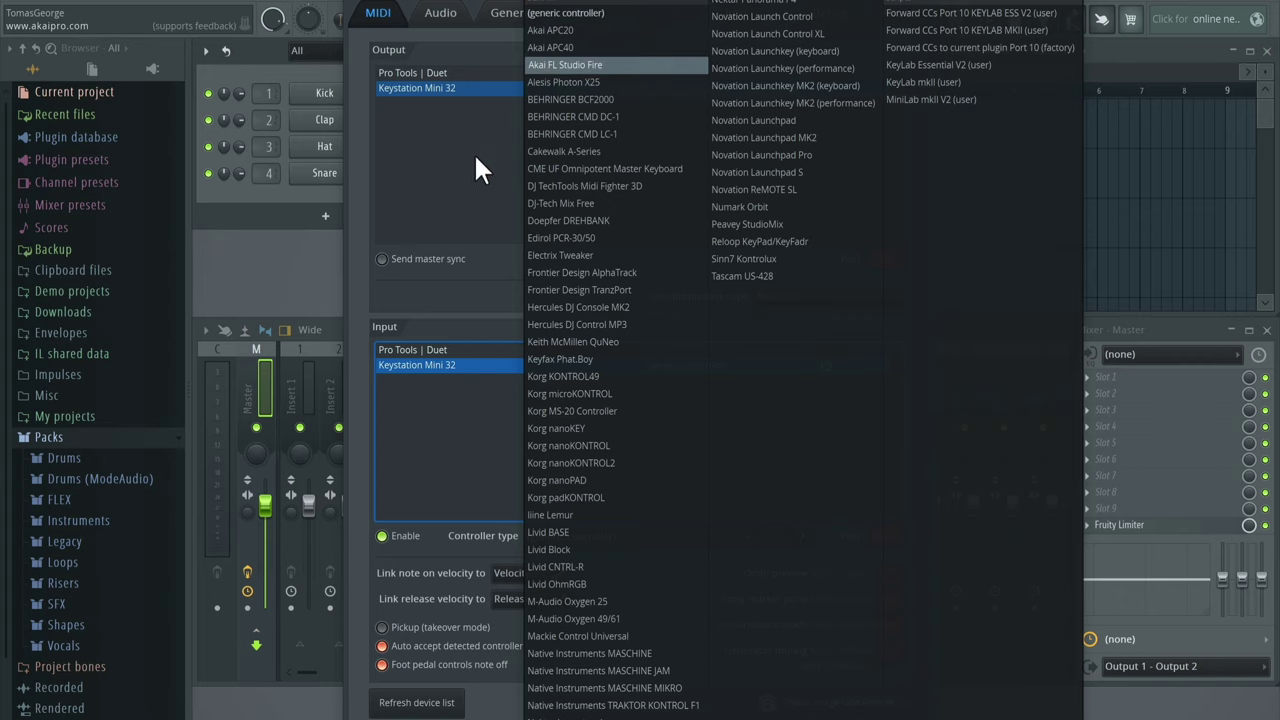
{"action": "left_click", "coordinate": [445, 437]}
{"action": "left_click", "coordinate": [381, 536]}
{"action": "left_click", "coordinate": [386, 538]}
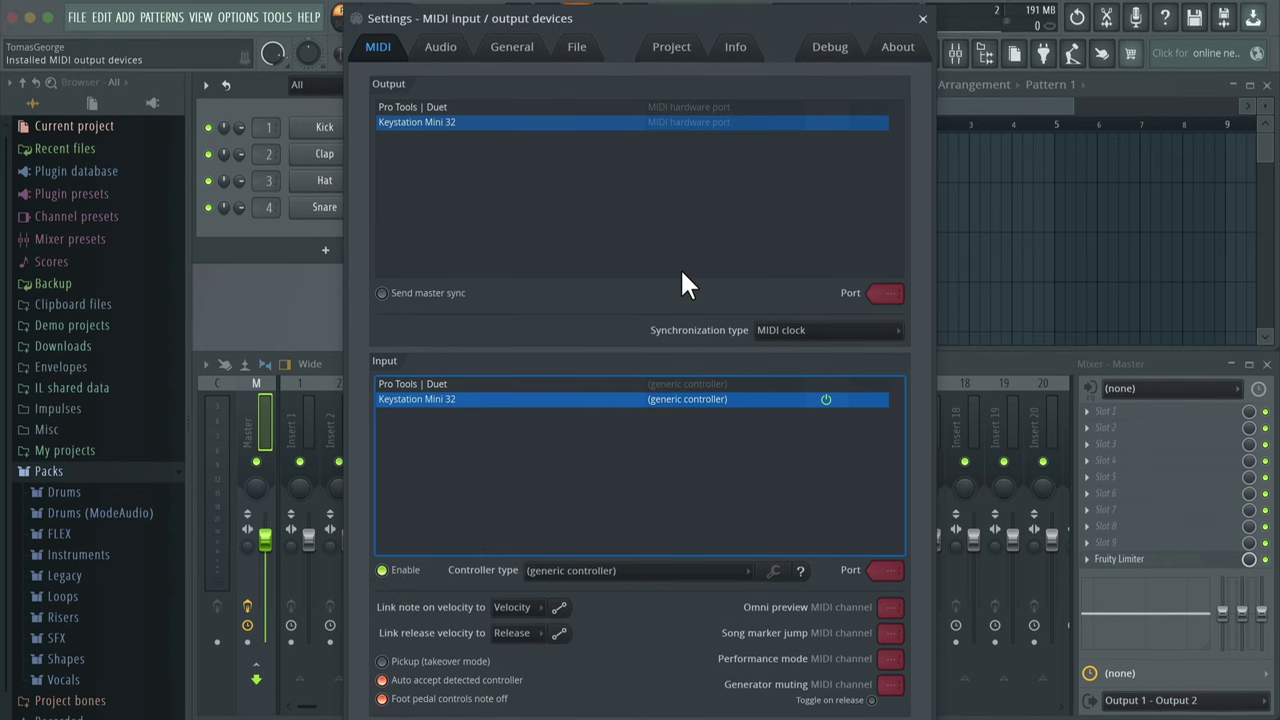
{"action": "left_click", "coordinate": [923, 21]}
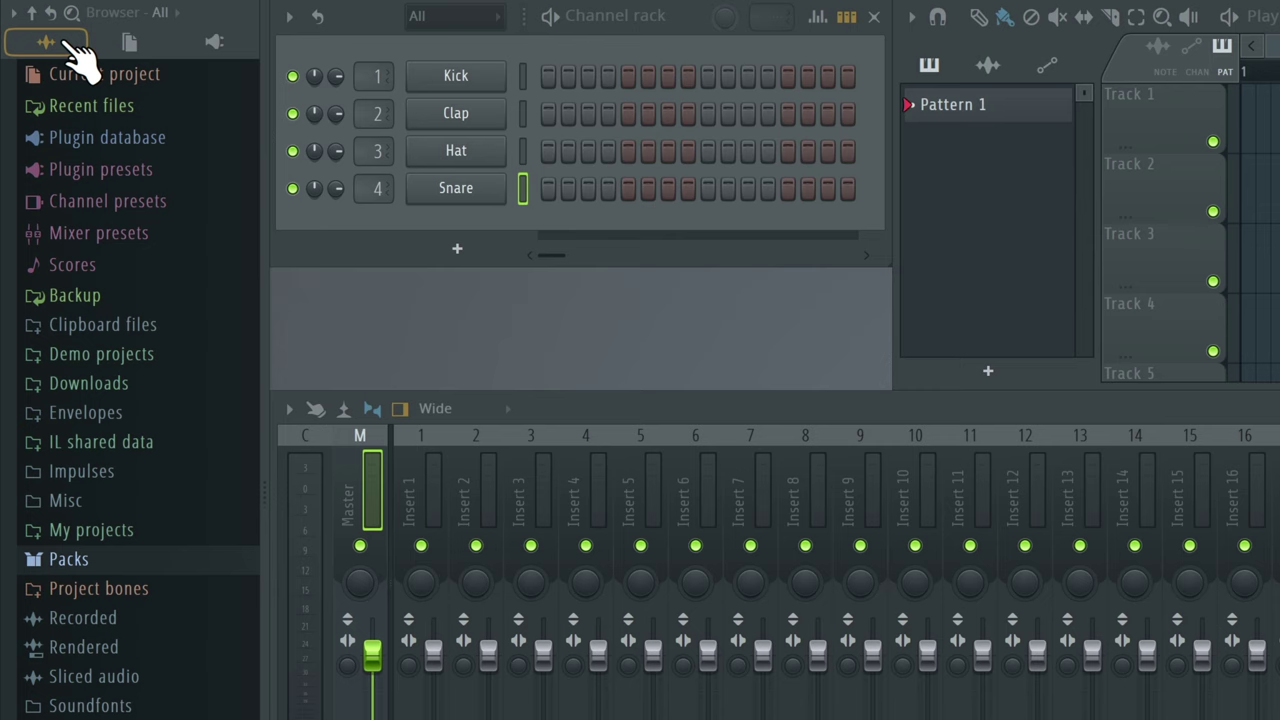
Expand the Kicks folder under Packs > Drums in the browser and audition 22in Kick.
{"action": "left_click", "coordinate": [100, 563]}
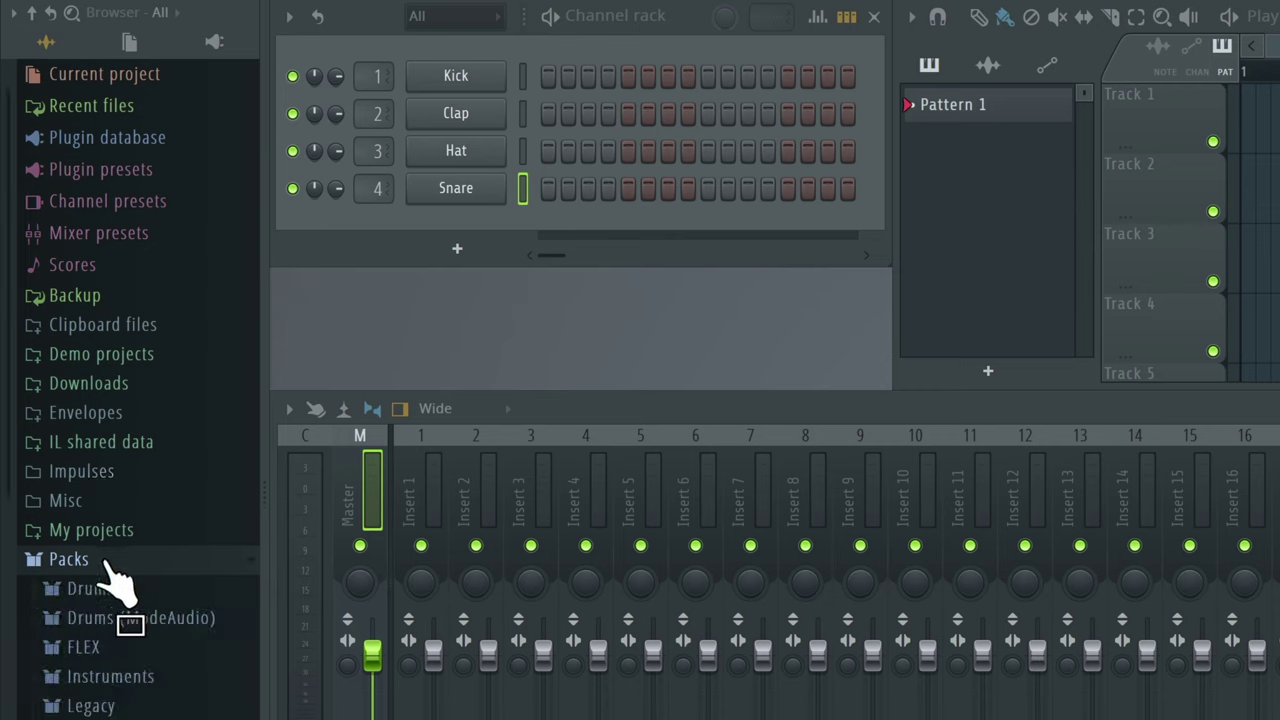
{"action": "left_click", "coordinate": [110, 590]}
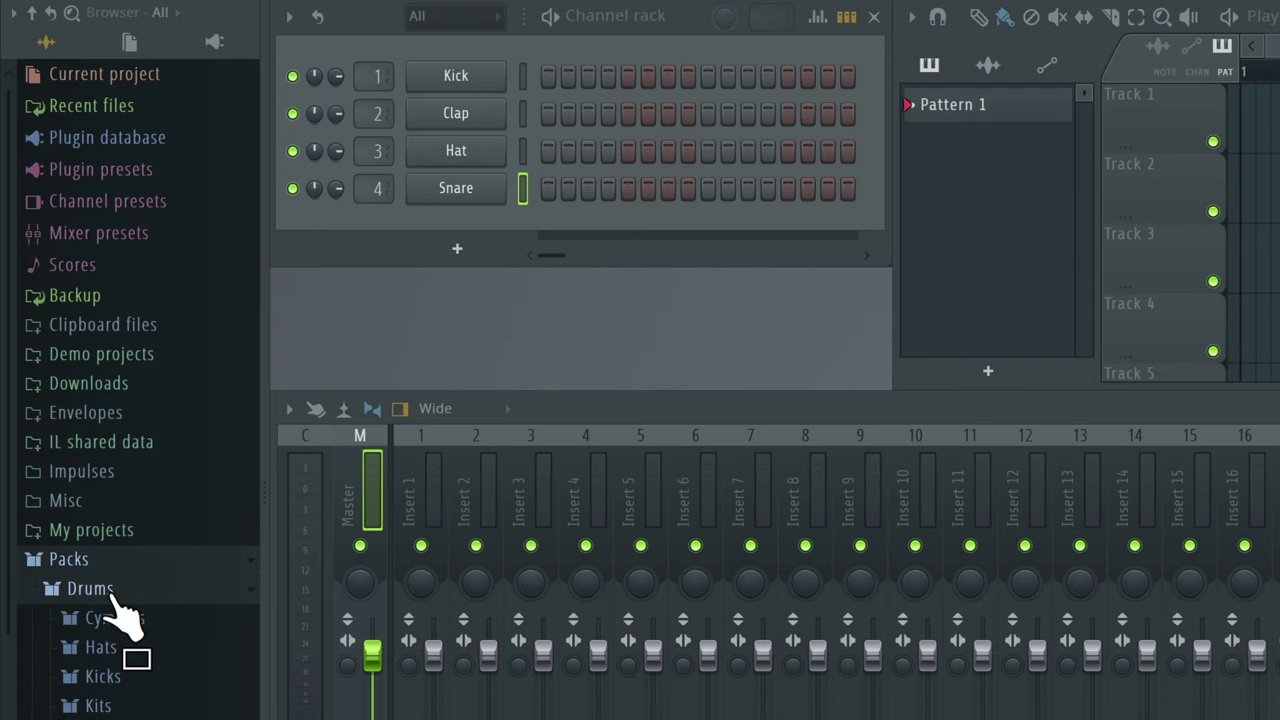
{"action": "left_click", "coordinate": [112, 677]}
{"action": "left_click_drag", "start_coordinate": [120, 682], "coordinate": [140, 384]}
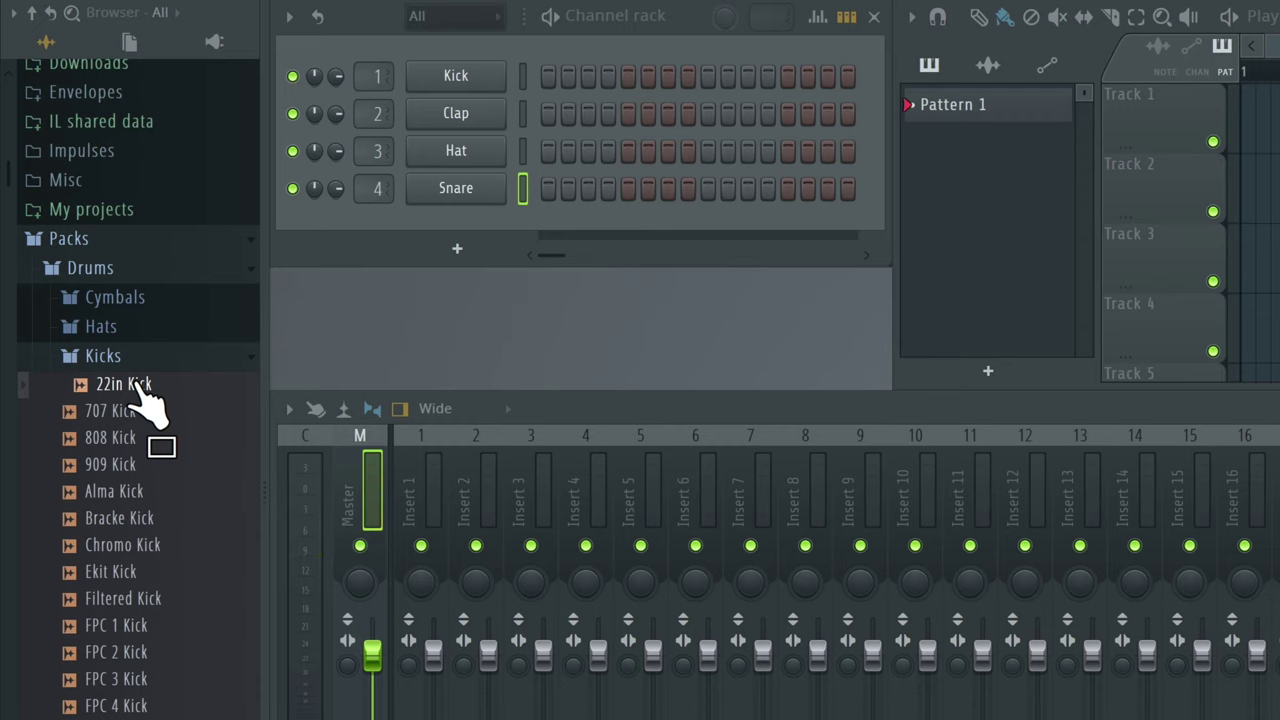
Audition the kick samples down to Bracke Kick and replace the Kick channel's sound with 808 Kick.
{"action": "key", "text": "Down"}
{"action": "key", "text": "Down"}
{"action": "key", "text": "Down"}
{"action": "key", "text": "Down"}
{"action": "key", "text": "Down"}
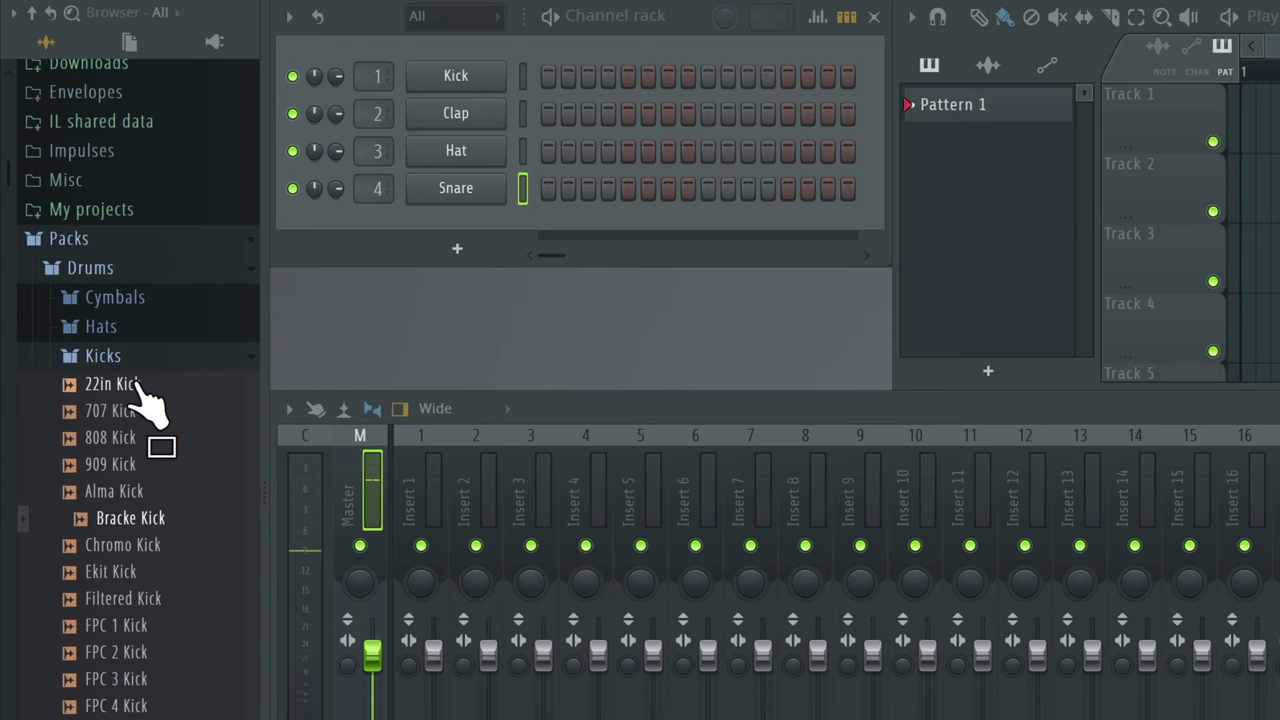
{"action": "key", "text": "Up"}
{"action": "key", "text": "Up"}
{"action": "key", "text": "Up"}
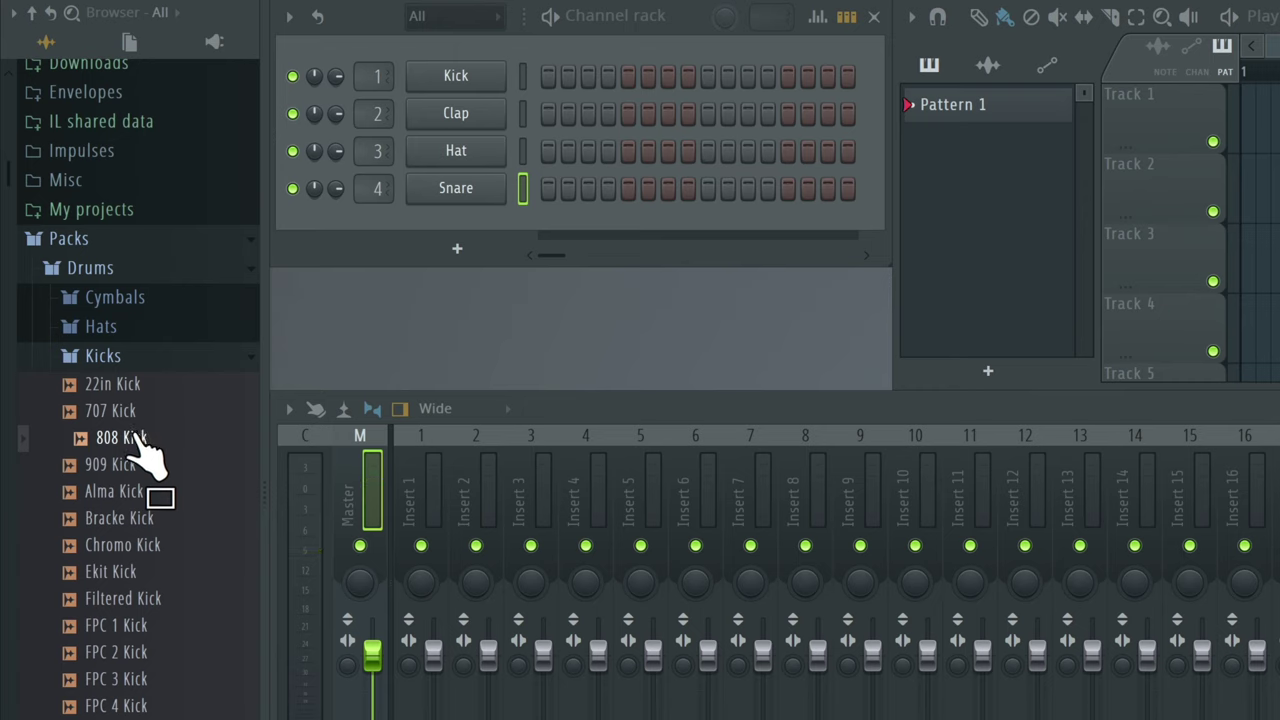
{"action": "left_click_drag", "start_coordinate": [140, 440], "coordinate": [463, 85]}
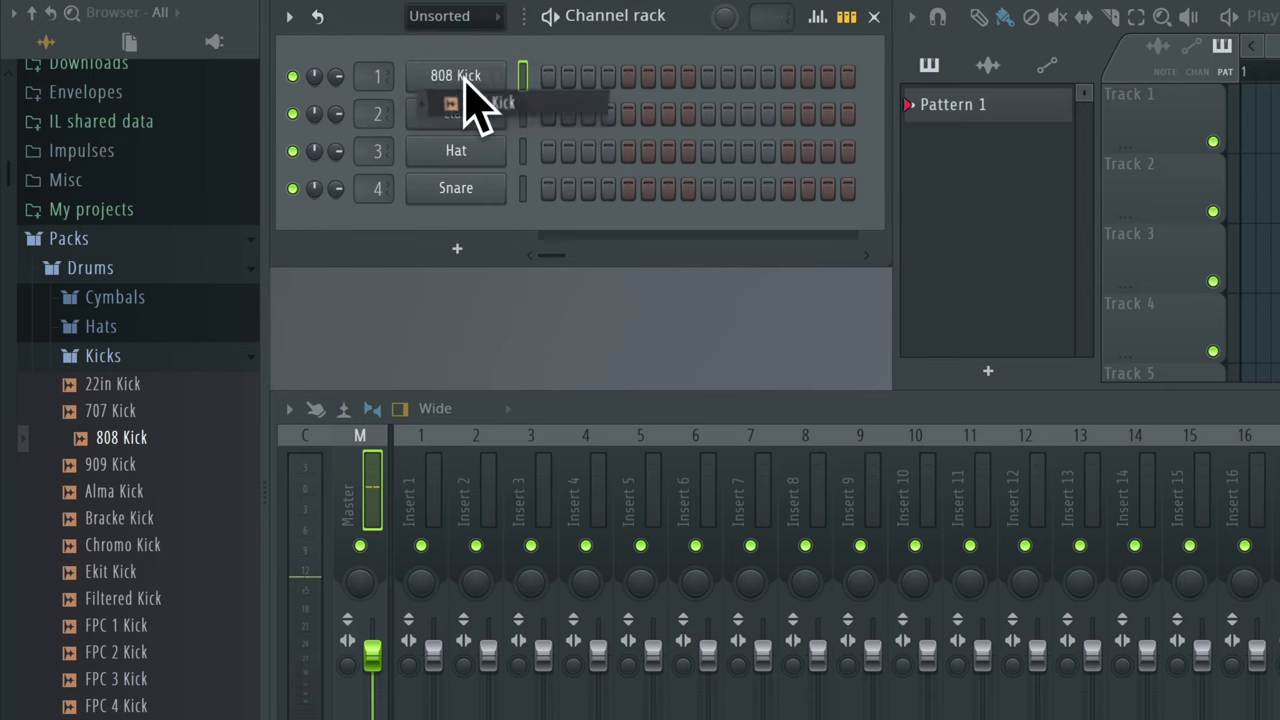
{"action": "left_click", "coordinate": [524, 82]}
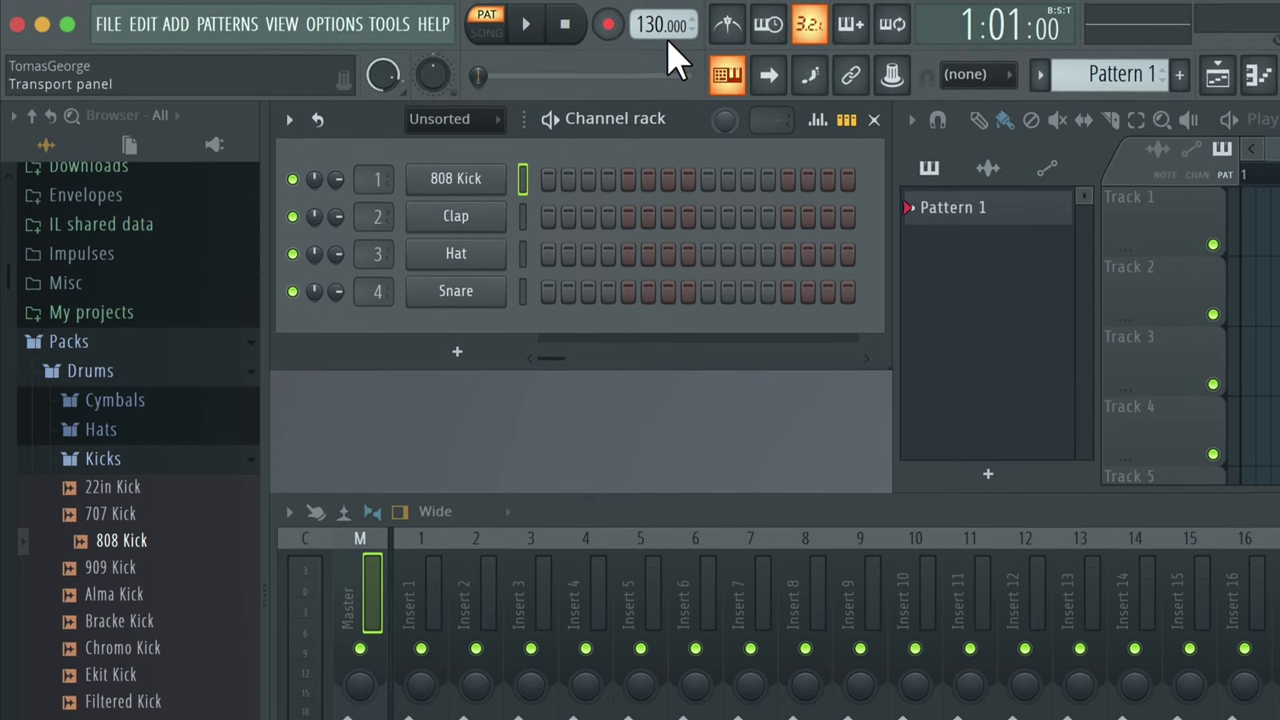
Set the project tempo to 140 BPM.
{"action": "mouse_move", "coordinate": [663, 25]}
{"action": "left_mouse_down"}
{"action": "mouse_move", "coordinate": [637, 77]}
{"action": "mouse_move", "coordinate": [655, 25]}
{"action": "left_mouse_up"}
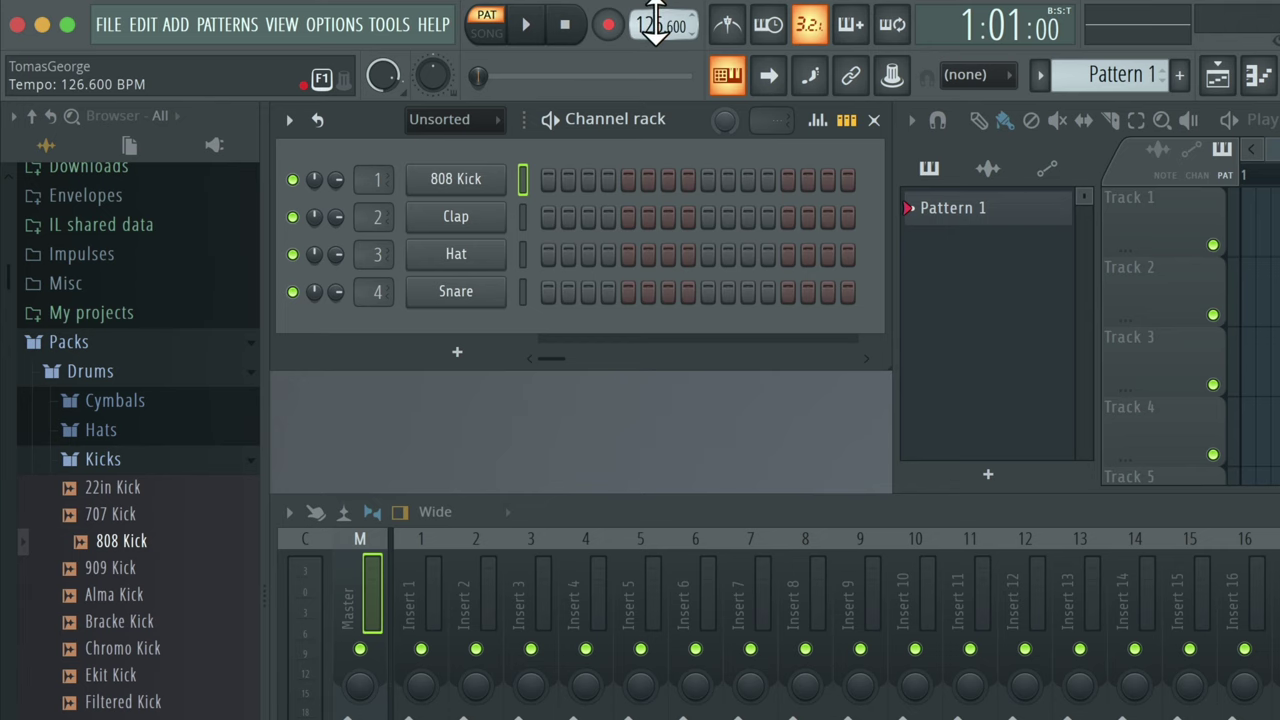
{"action": "right_click", "coordinate": [657, 26]}
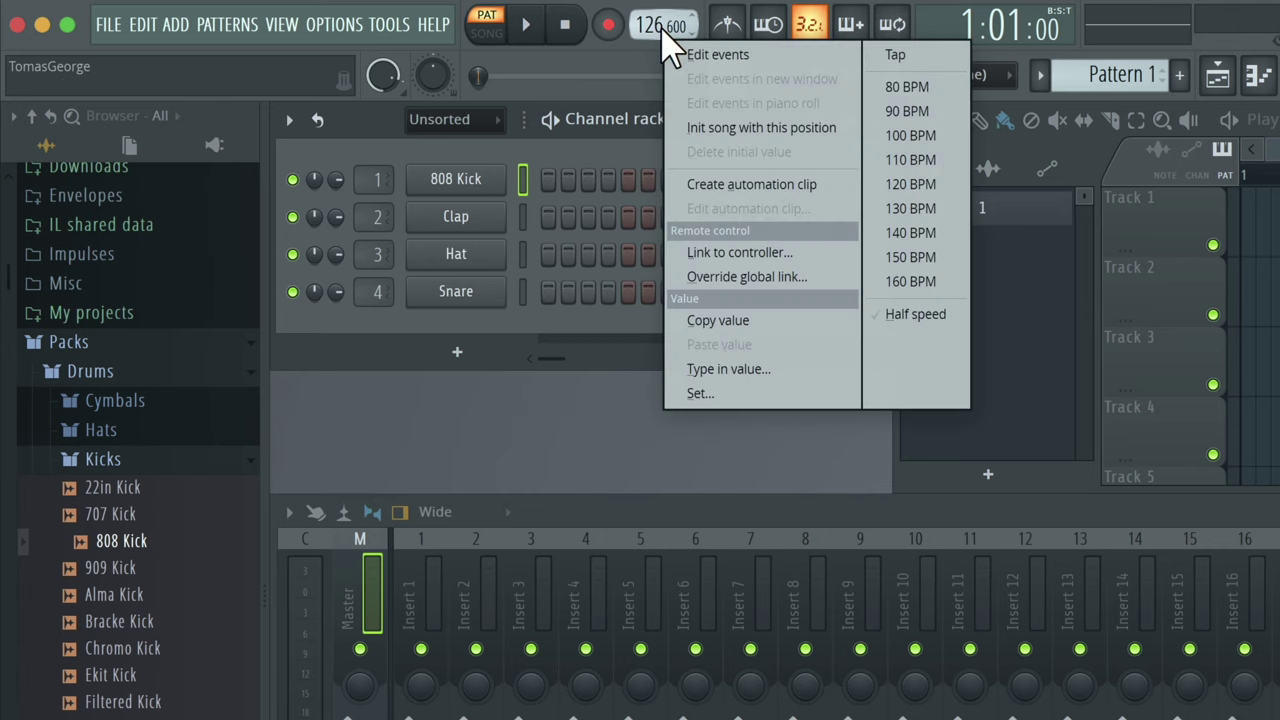
{"action": "left_click", "coordinate": [912, 233]}
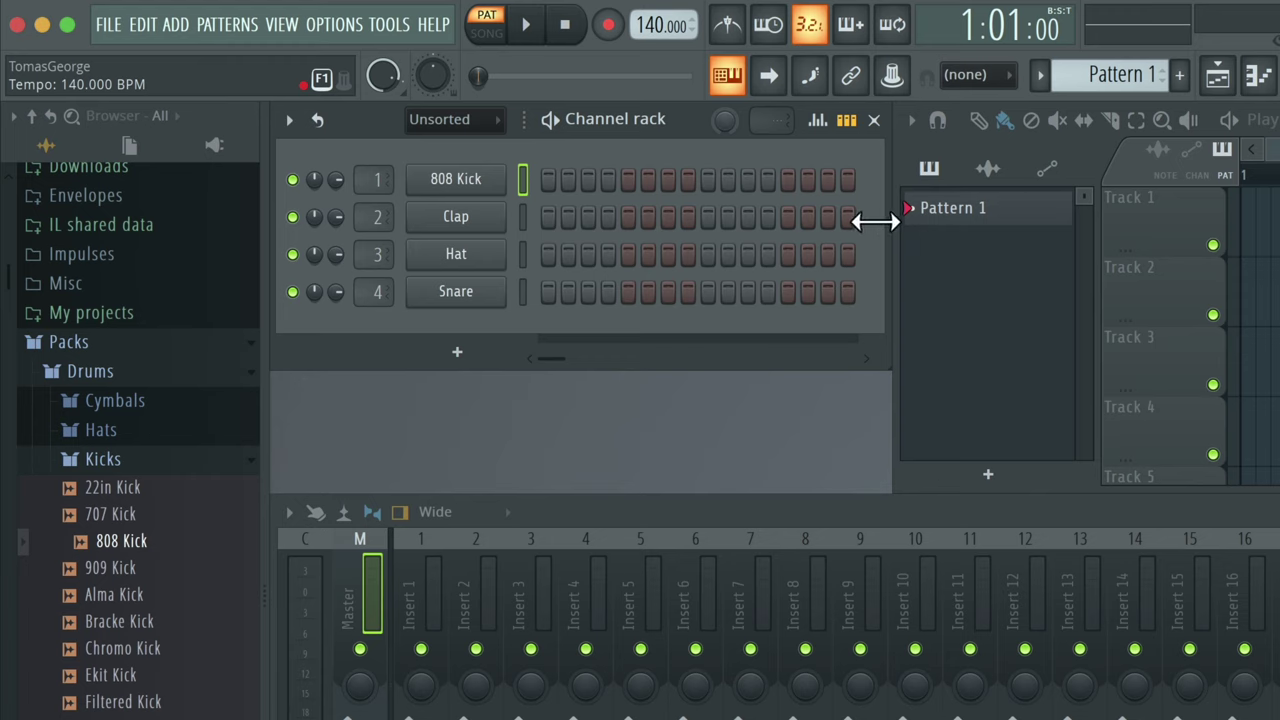
Widen the channel rack to show 32 steps and turn on the metronome.
{"action": "left_click_drag", "start_coordinate": [871, 217], "coordinate": [1179, 220]}
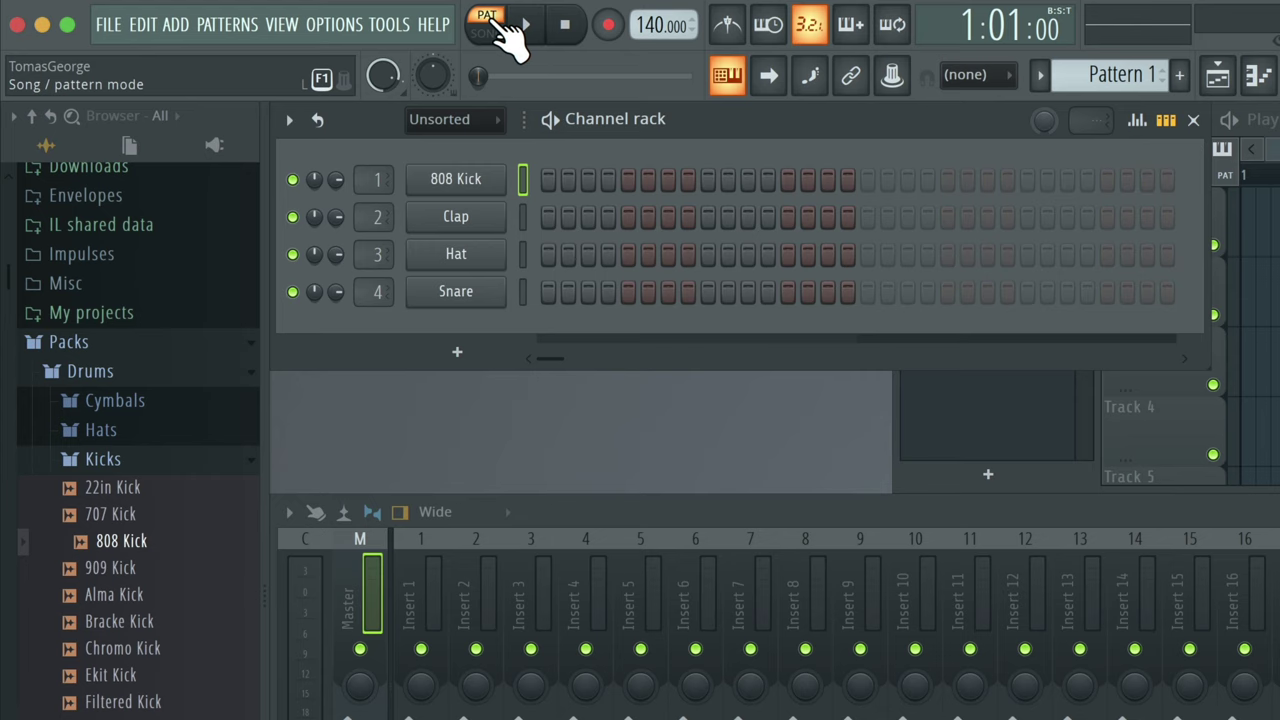
{"action": "left_click", "coordinate": [730, 28]}
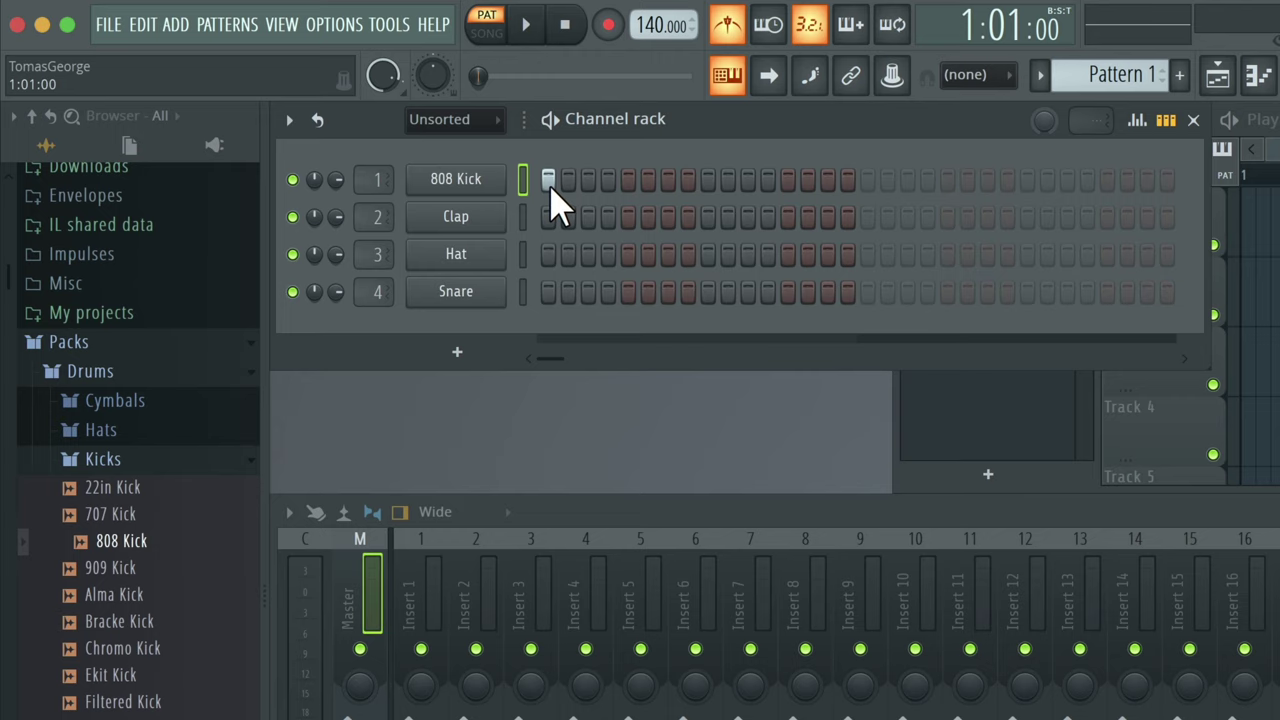
Start pattern playback and add 808 Kick hits on steps 5, 7, 9, 13 and 17.
{"action": "key", "text": "space"}
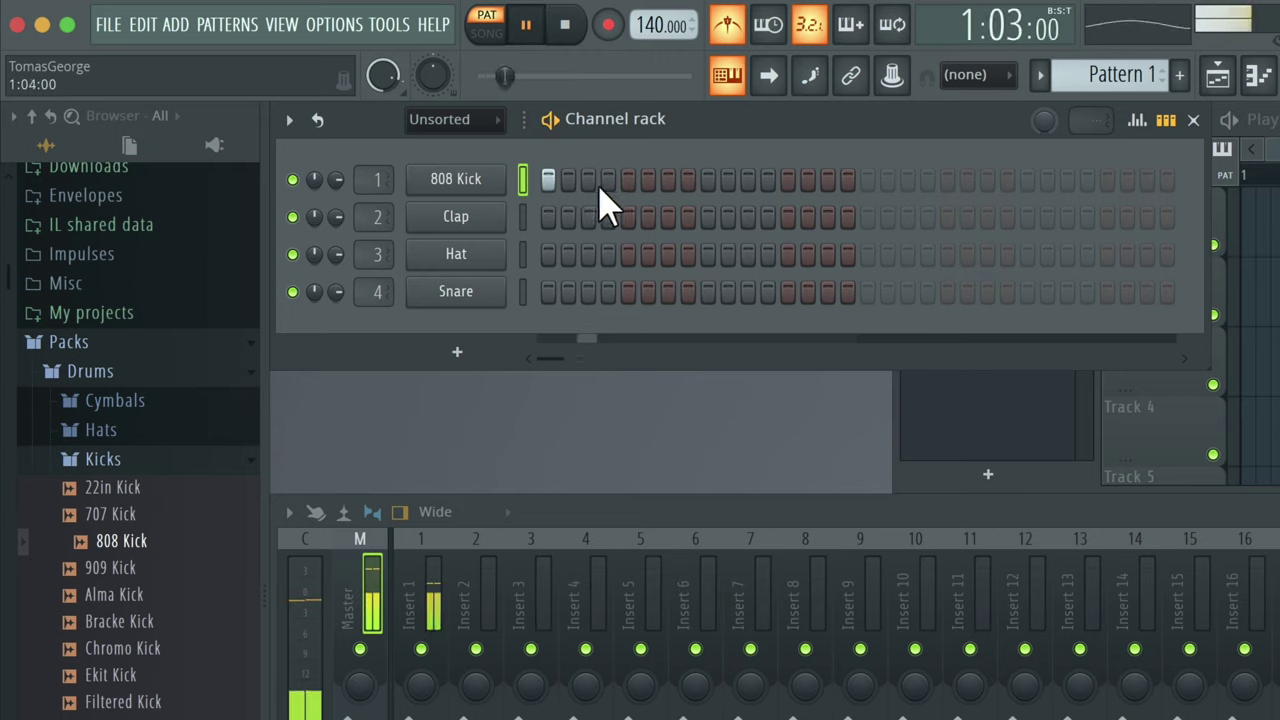
{"action": "left_click", "coordinate": [628, 182]}
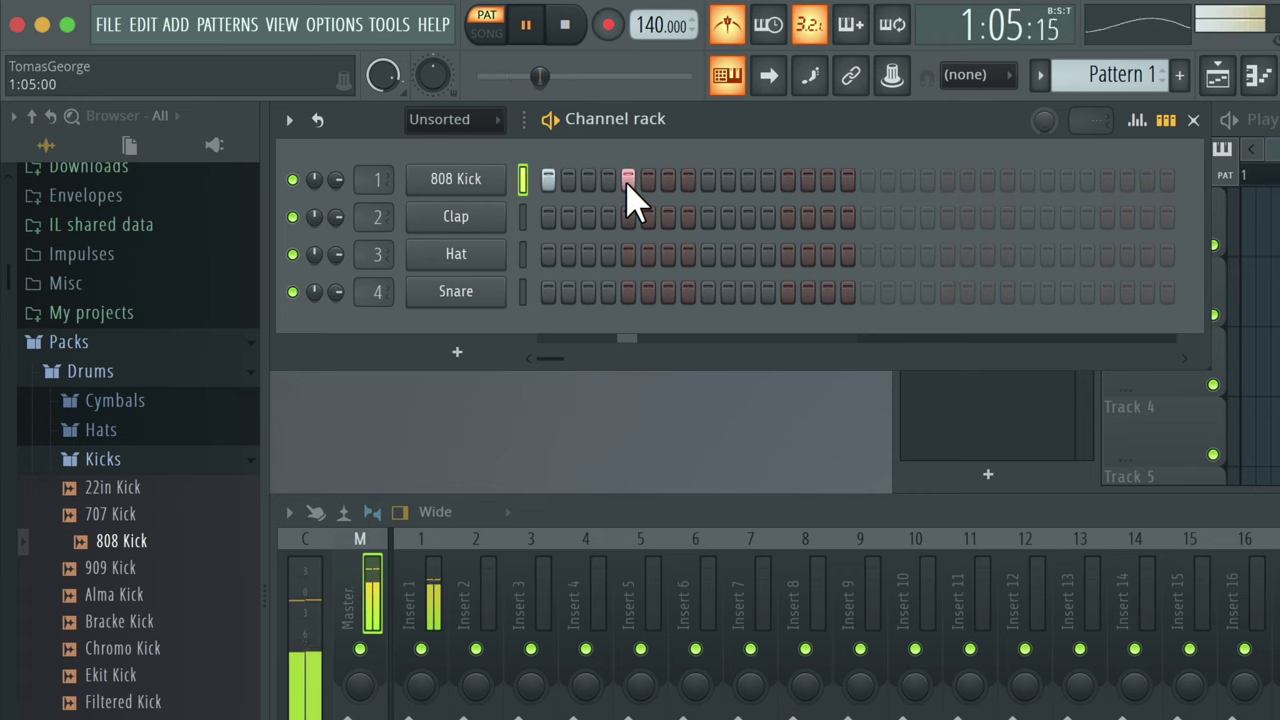
{"action": "left_click", "coordinate": [668, 182]}
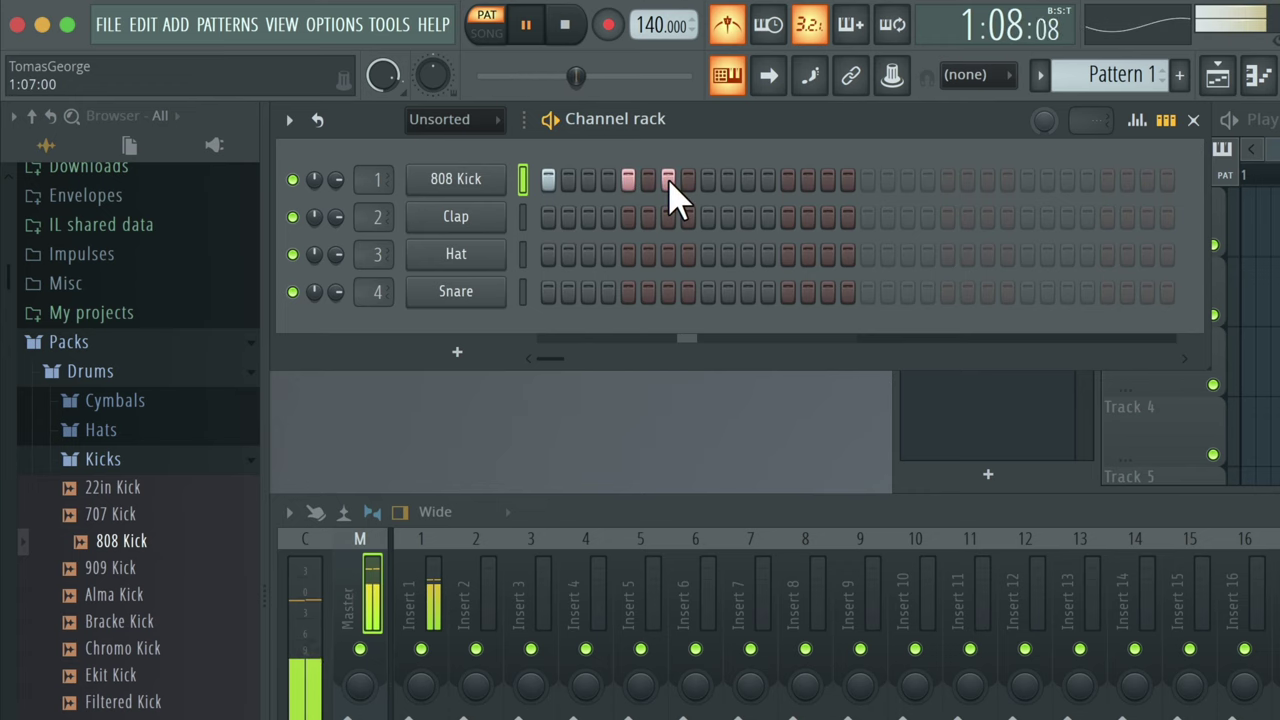
{"action": "left_click", "coordinate": [708, 182]}
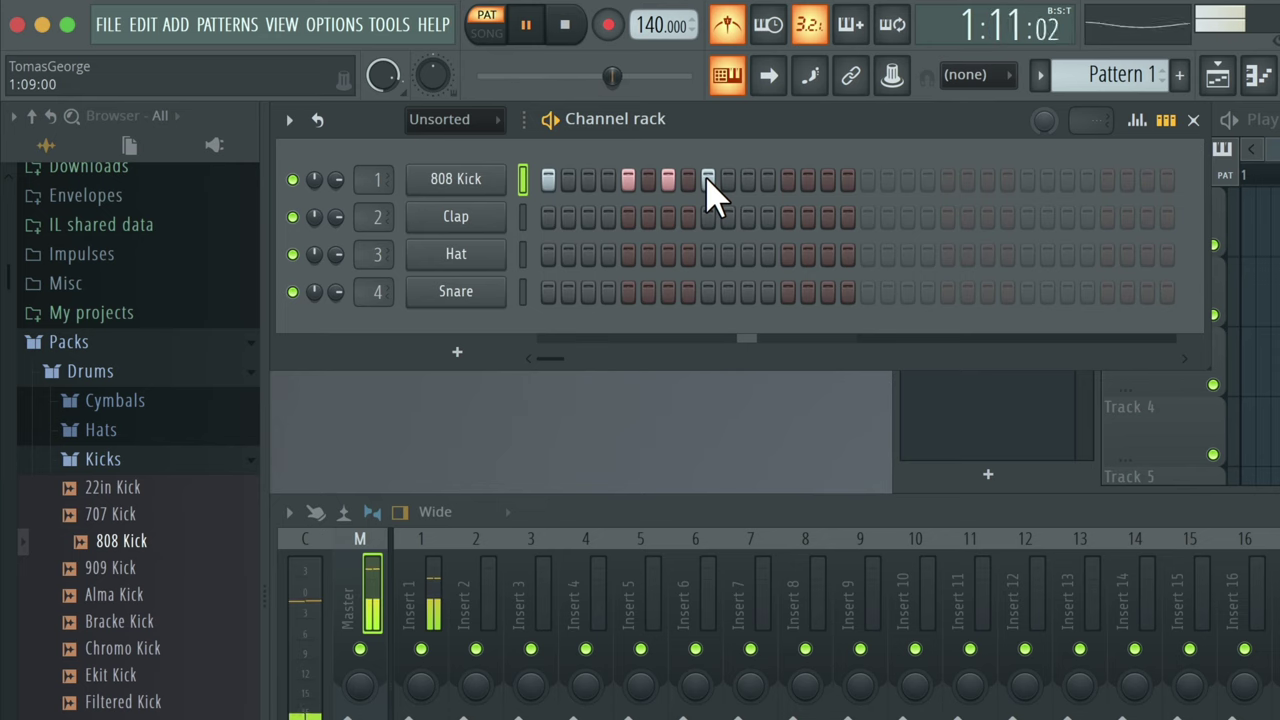
{"action": "left_click", "coordinate": [788, 180]}
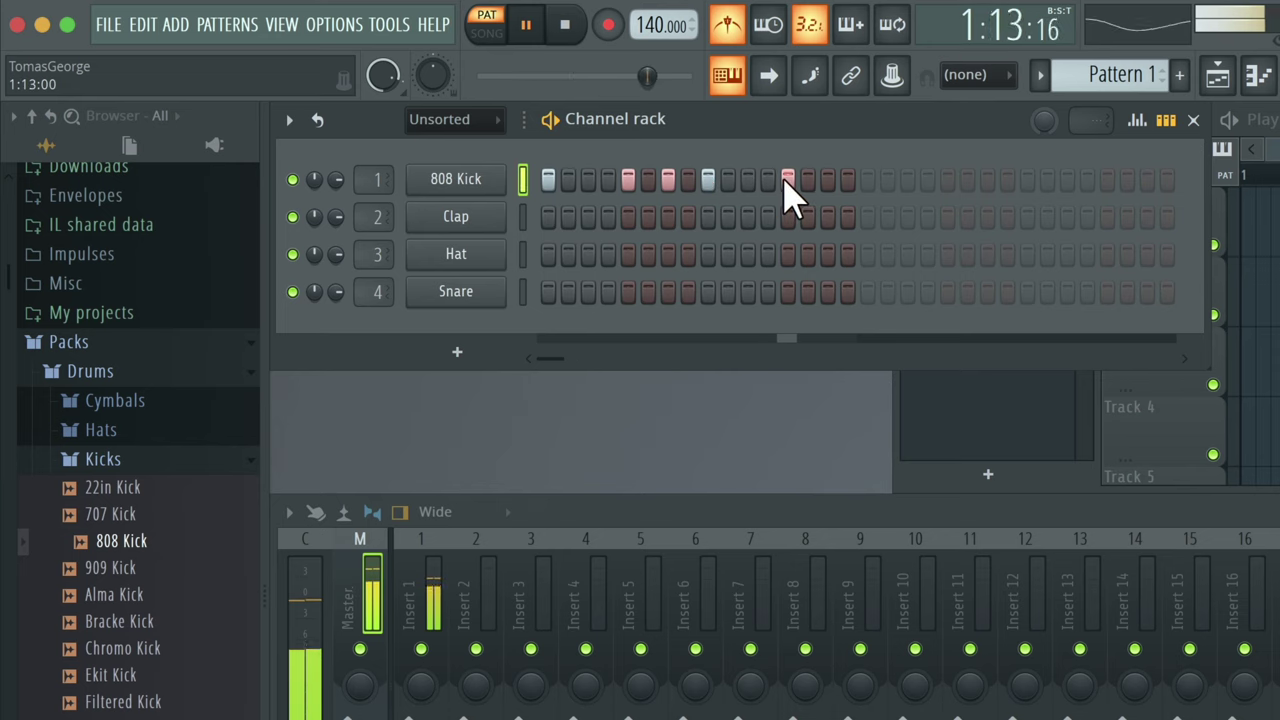
{"action": "left_click", "coordinate": [868, 180]}
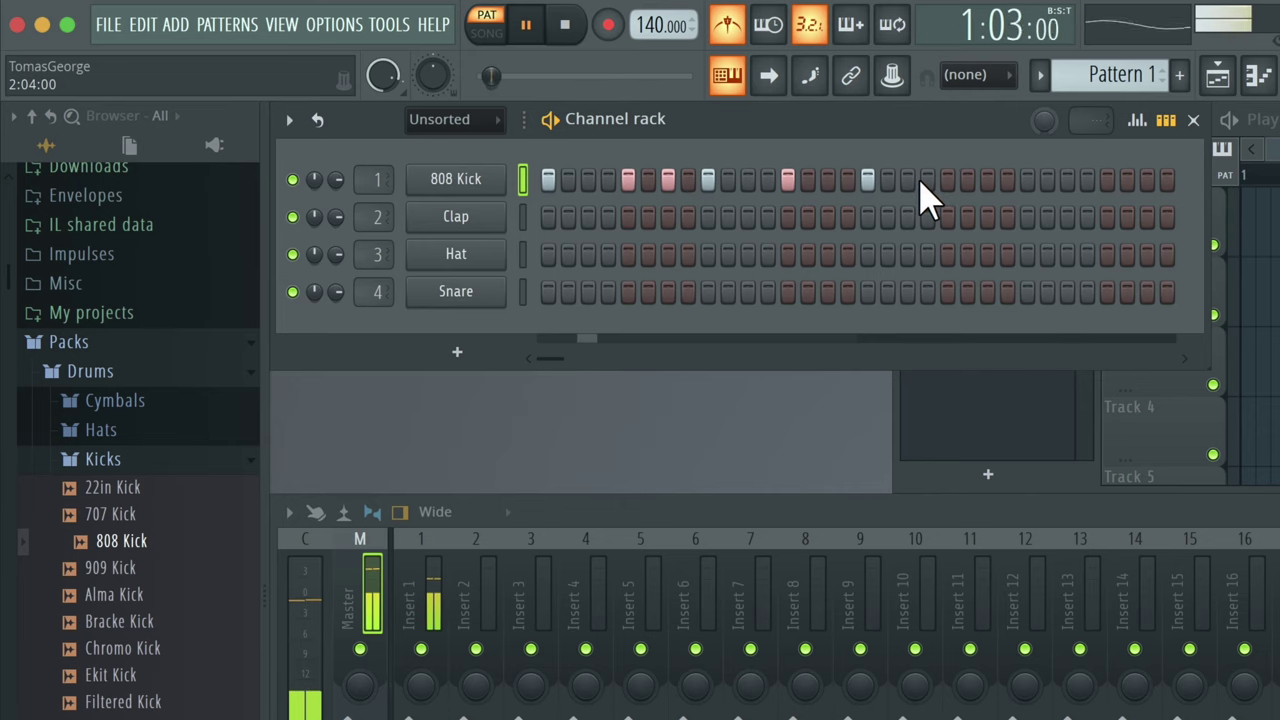
Add 808 Kick hits on steps 19, 21, 25, 27, 28 and 31, and stop playback.
{"action": "left_click", "coordinate": [910, 182]}
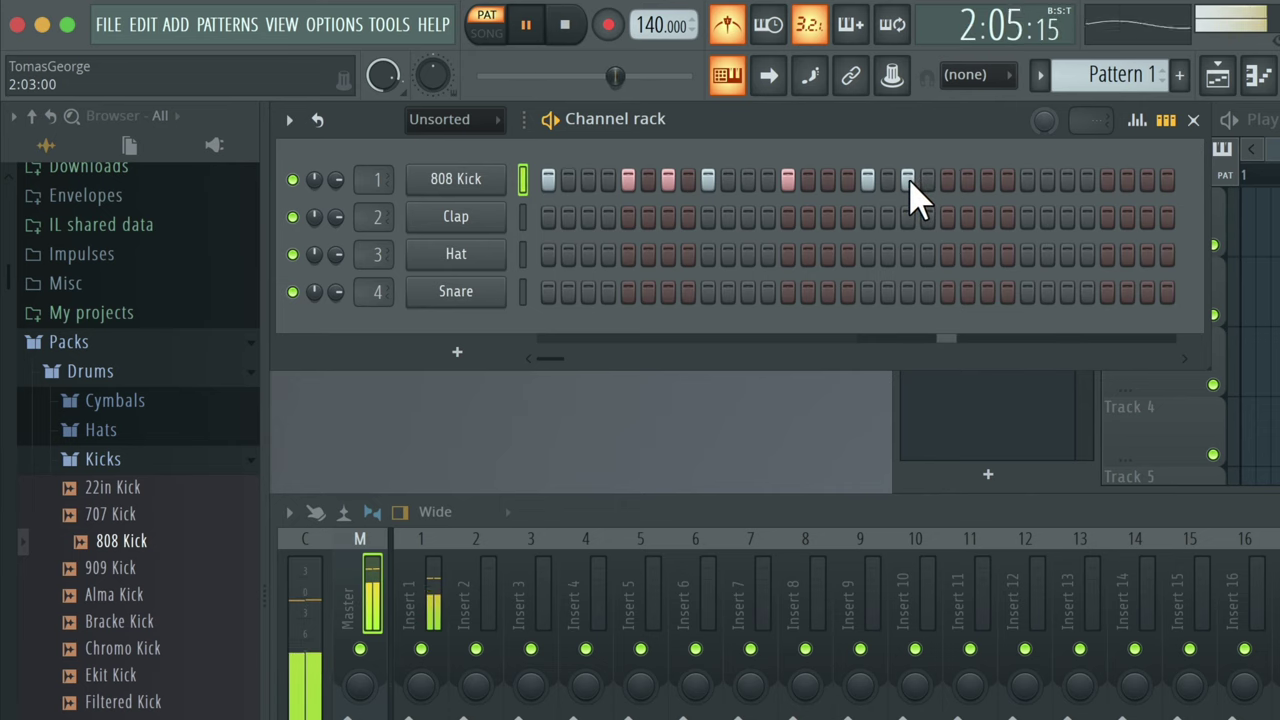
{"action": "left_click", "coordinate": [948, 180]}
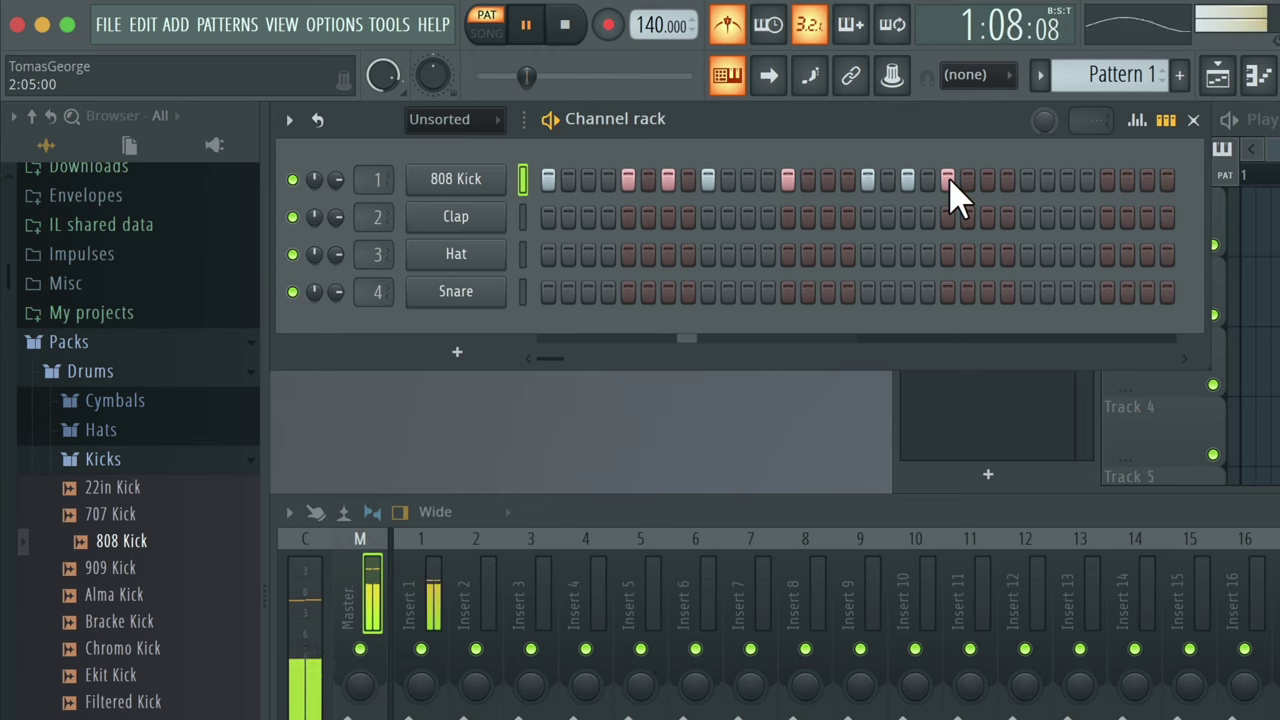
{"action": "left_click", "coordinate": [1026, 180]}
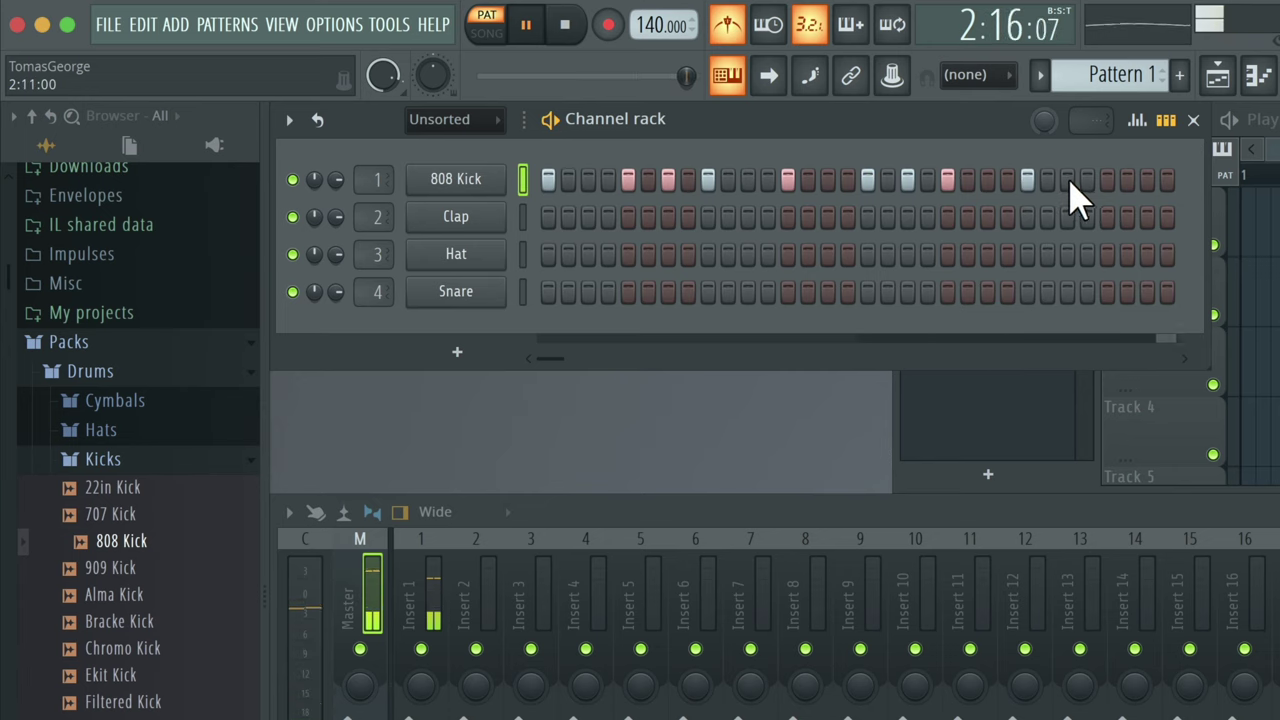
{"action": "left_click", "coordinate": [1068, 180]}
{"action": "left_click", "coordinate": [1088, 180]}
{"action": "left_click", "coordinate": [1147, 180]}
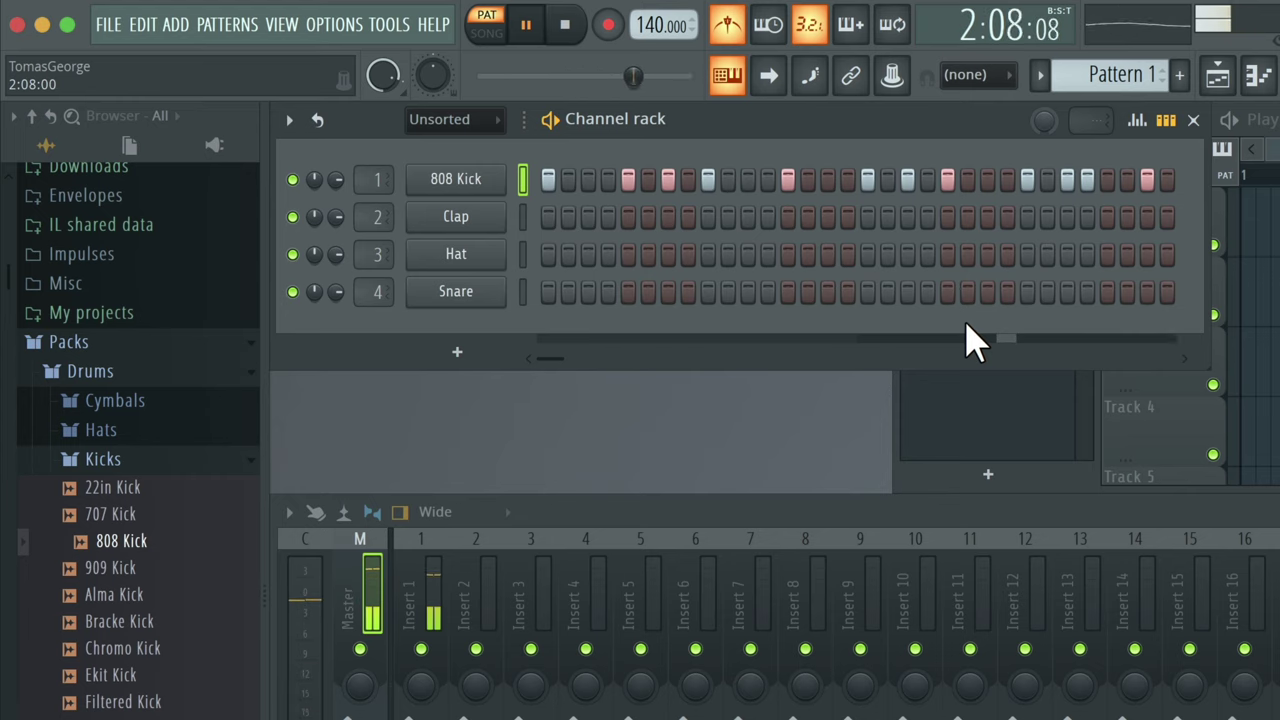
{"action": "key", "text": "space"}
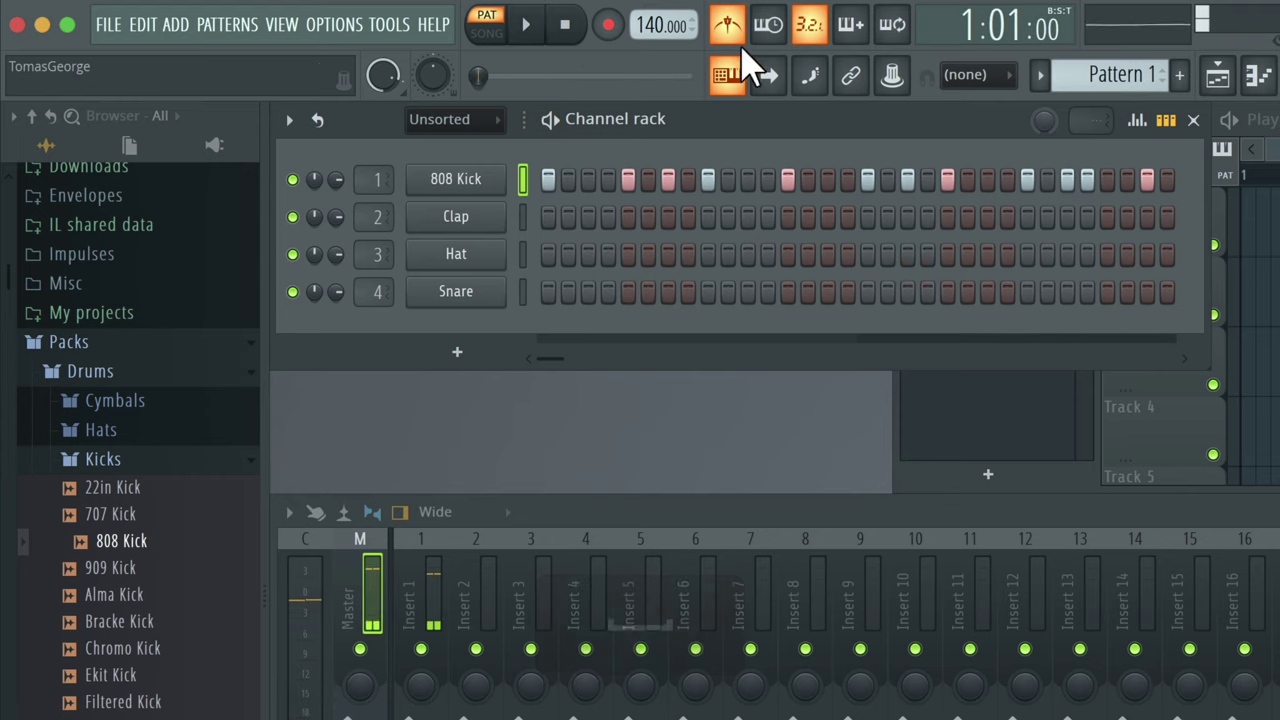
Turn off the metronome and, between test playbacks, replace the 808 Kick hit on step 27 with one on step 29.
{"action": "left_click", "coordinate": [735, 28]}
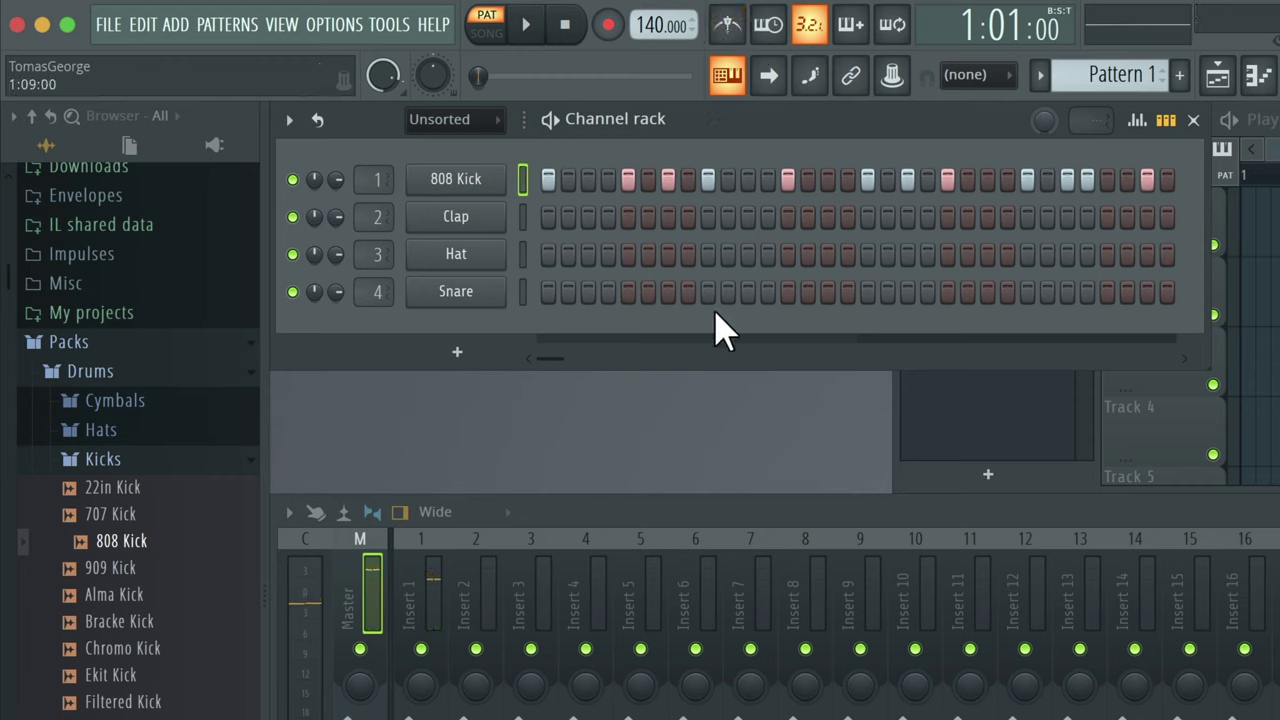
{"action": "key", "text": "space"}
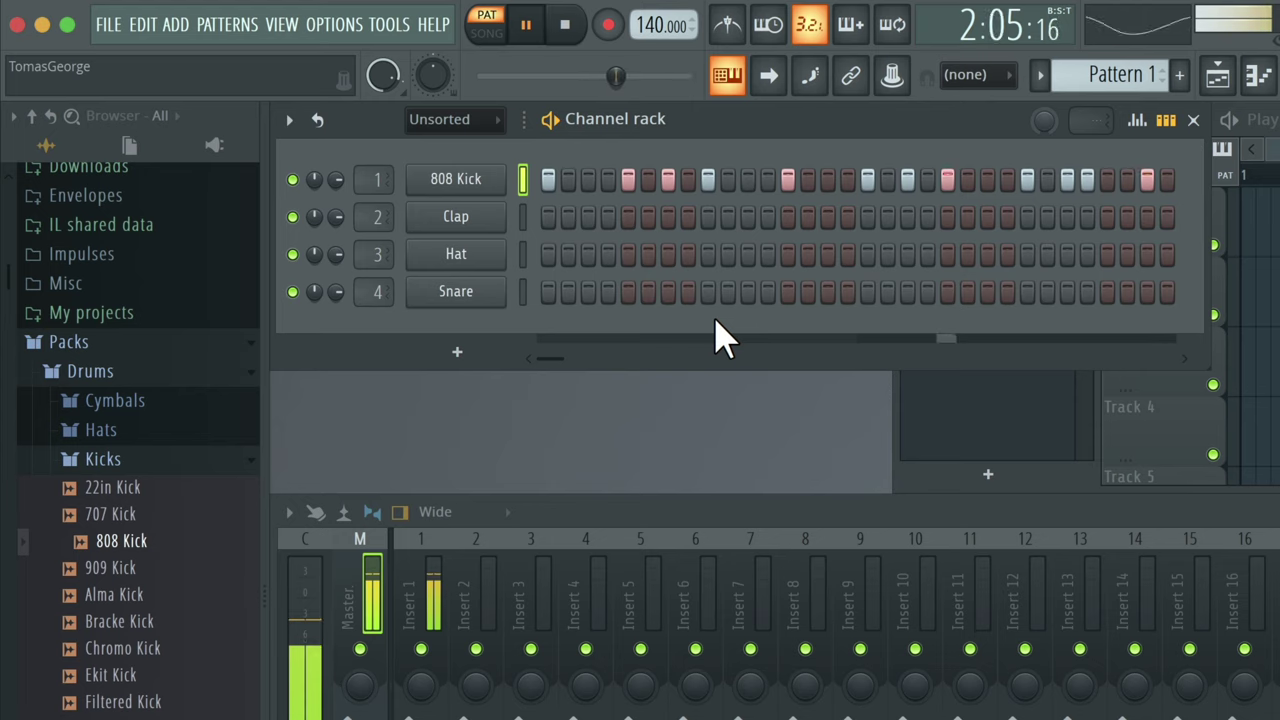
{"action": "key", "text": "space"}
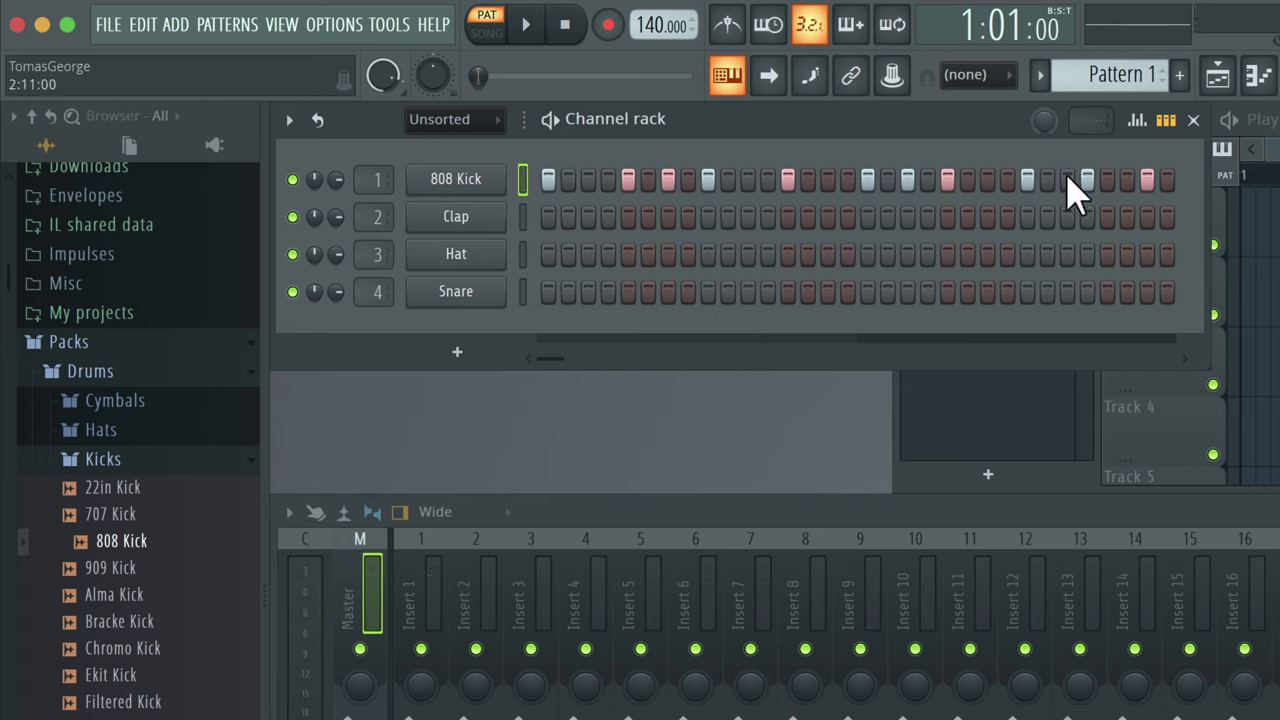
{"action": "key", "text": "space"}
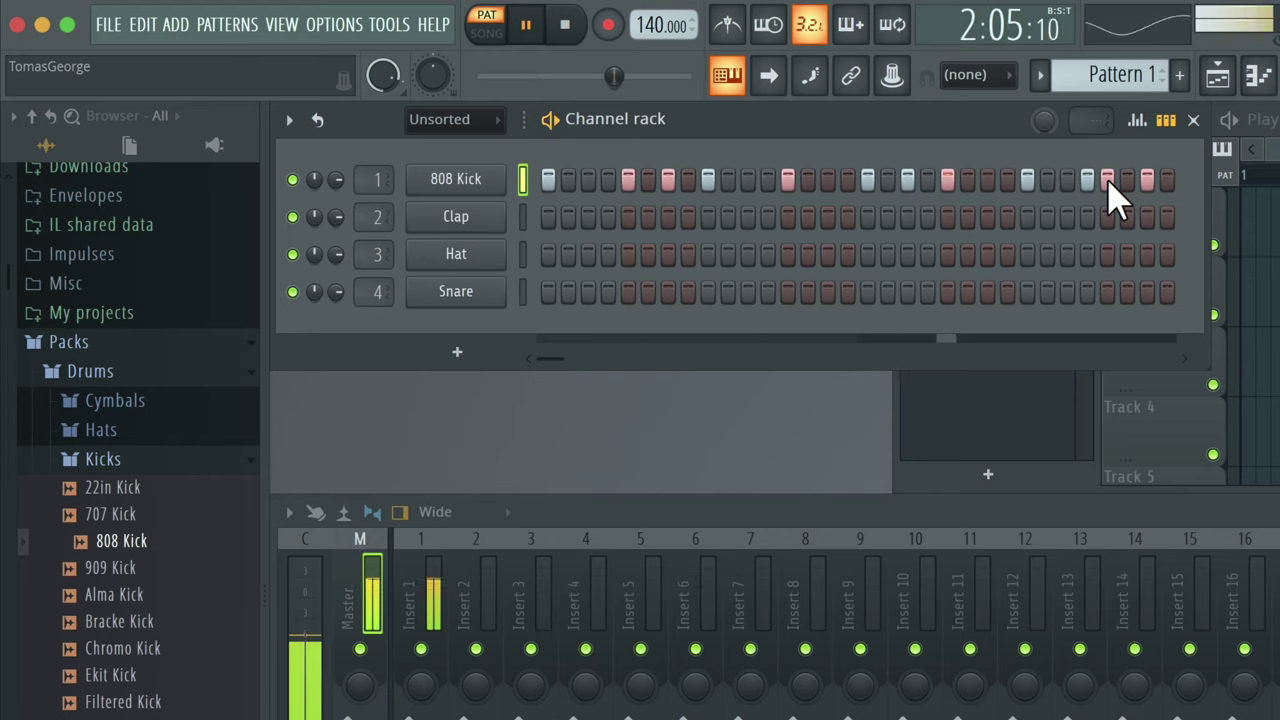
{"action": "key", "text": "space"}
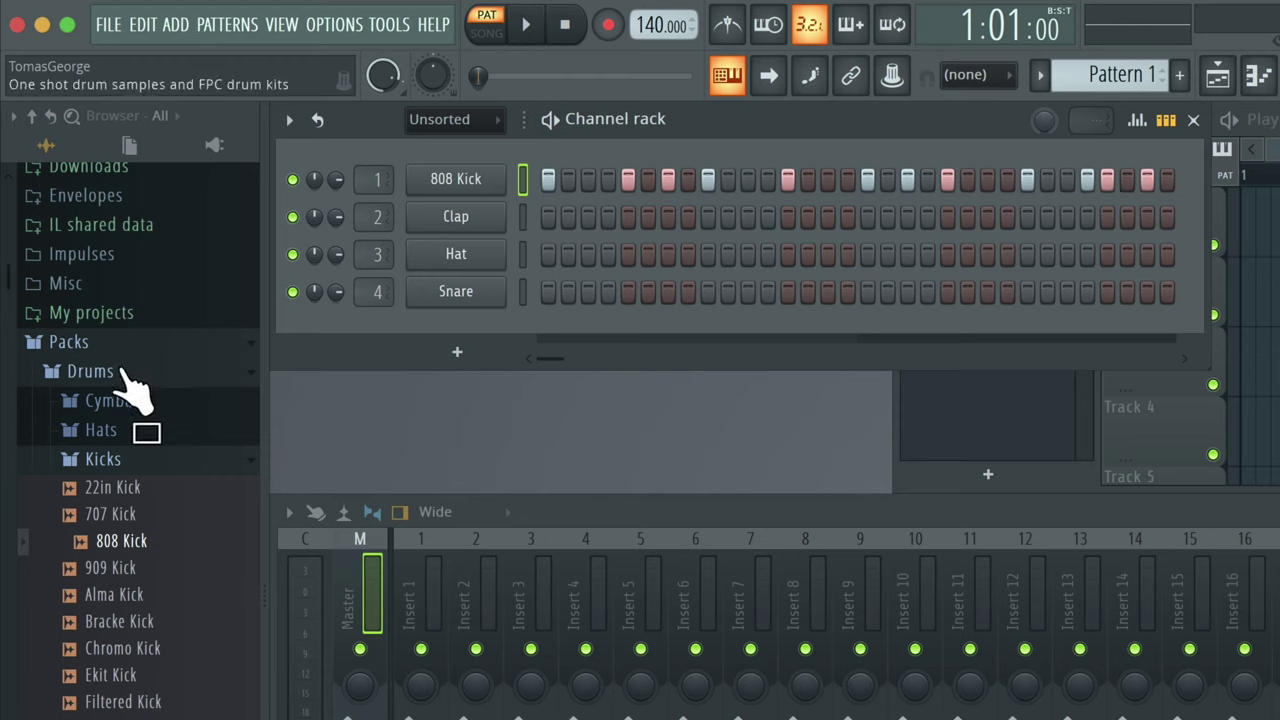
Collapse the Kicks folder in the browser, expand the Snares folder and audition 14in Rim.
{"action": "left_click", "coordinate": [108, 459]}
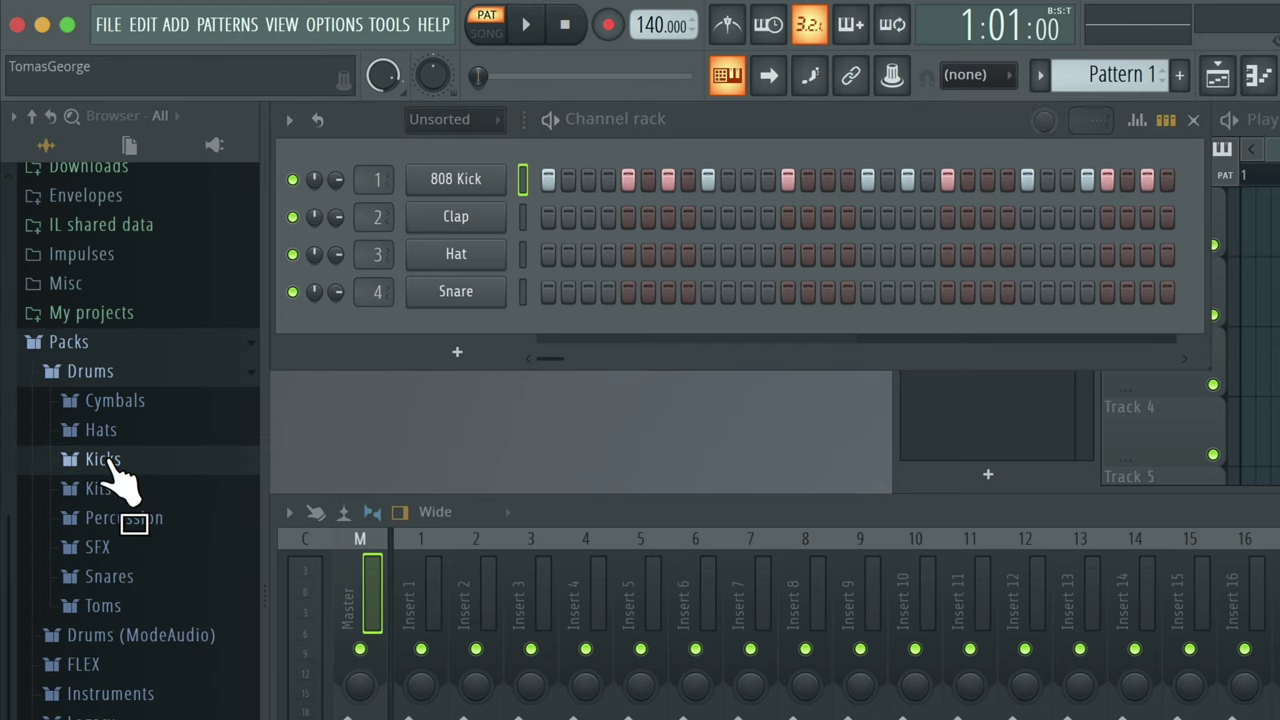
{"action": "left_click", "coordinate": [112, 578]}
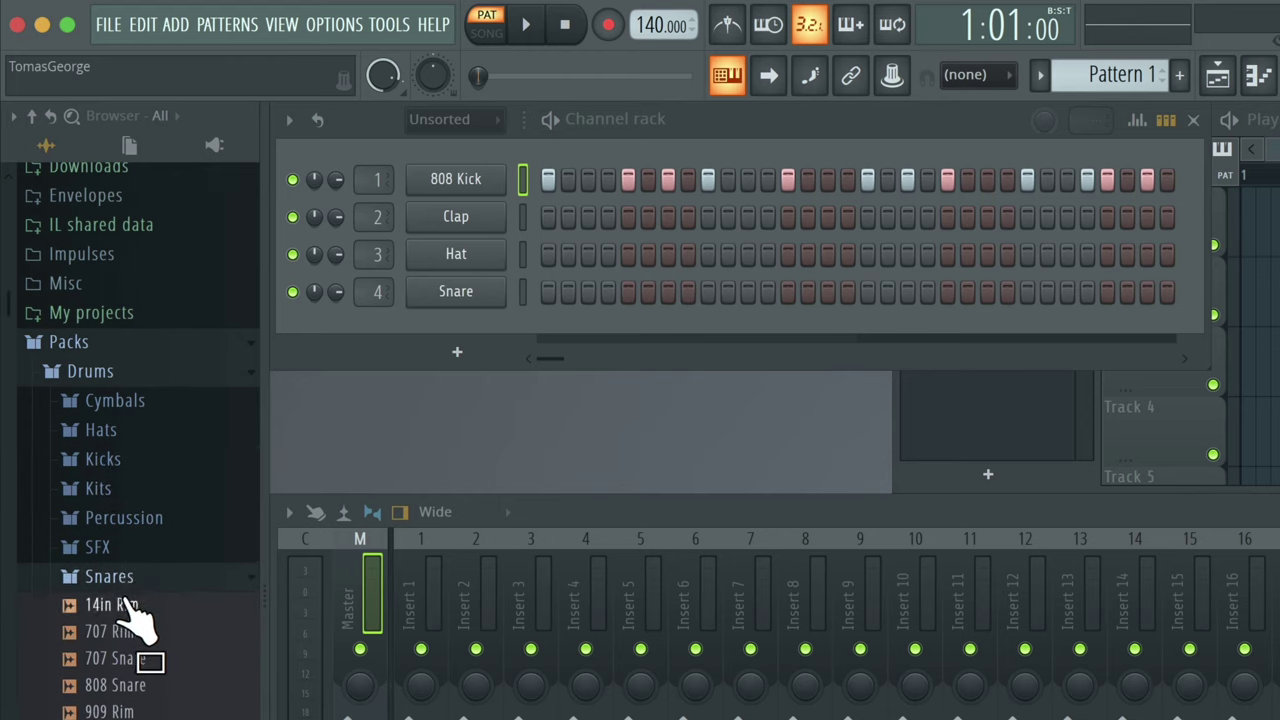
{"action": "left_click", "coordinate": [130, 613]}
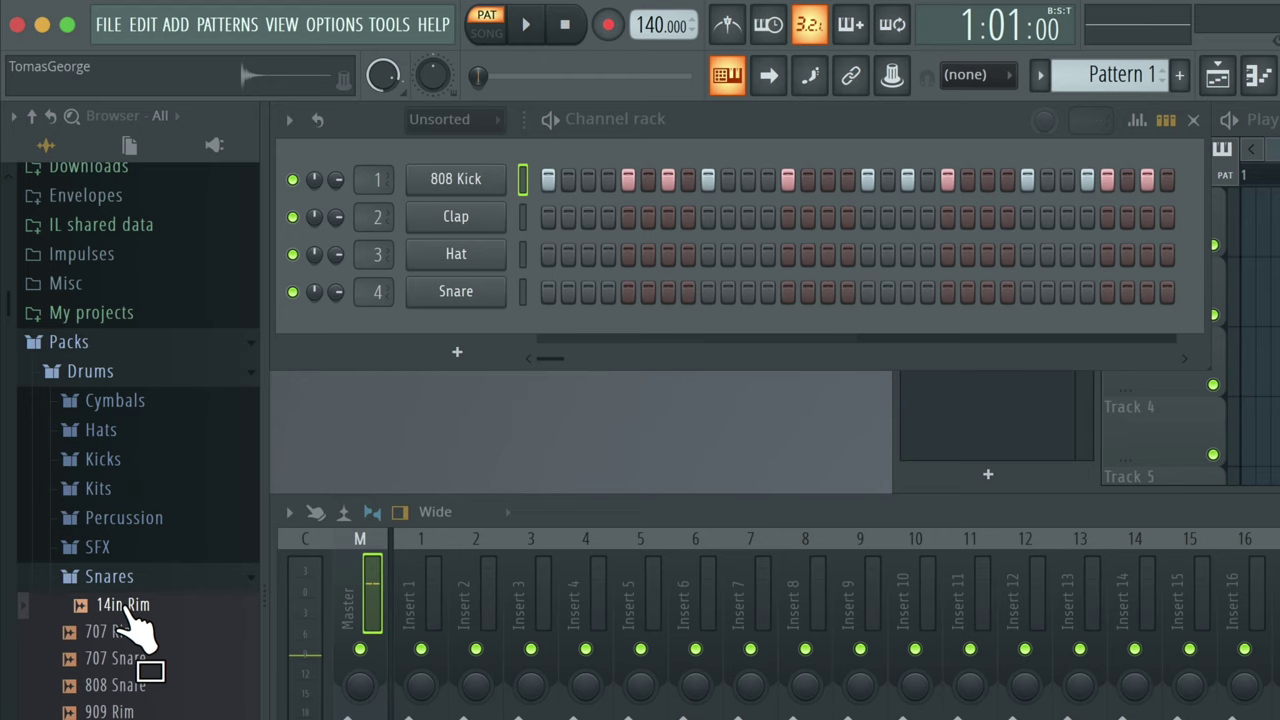
Audition the snare samples down to 909 Rim and replace the Snare channel's sound with 808 Snare.
{"action": "key", "text": "Down"}
{"action": "key", "text": "Down"}
{"action": "key", "text": "Down"}
{"action": "key", "text": "Down"}
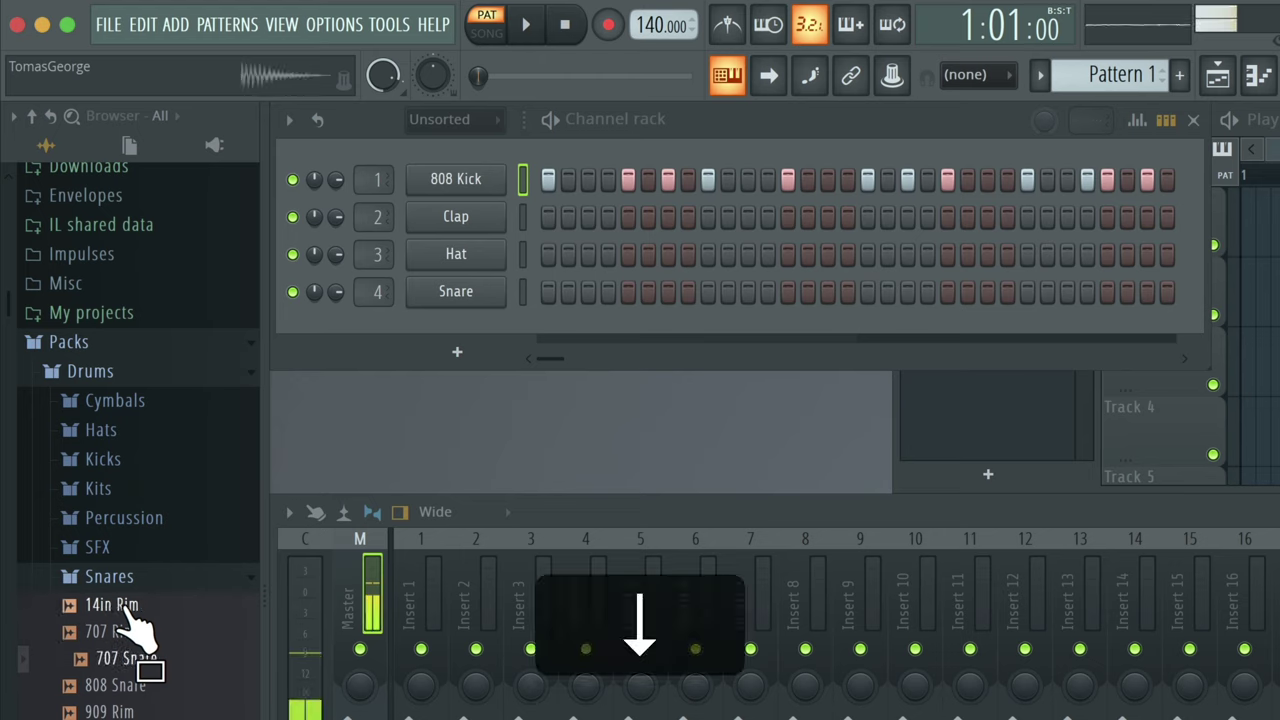
{"action": "key", "text": "Up"}
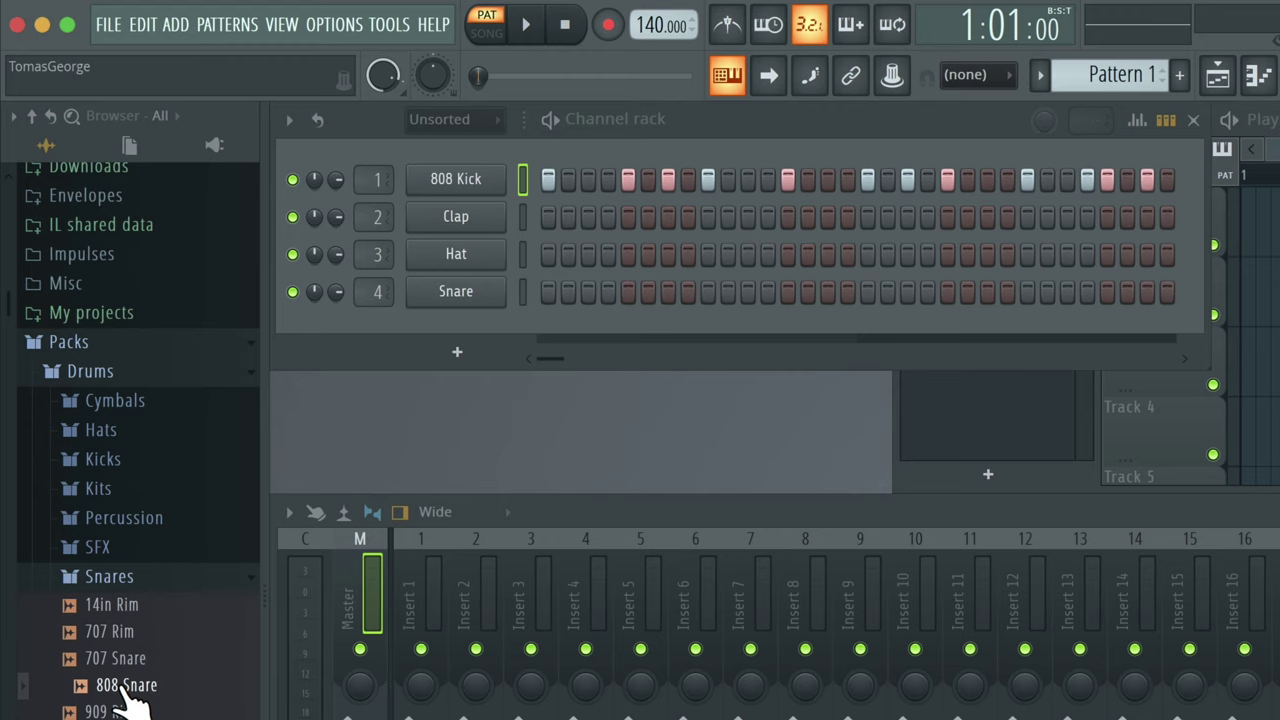
{"action": "left_click_drag", "start_coordinate": [124, 690], "coordinate": [463, 287]}
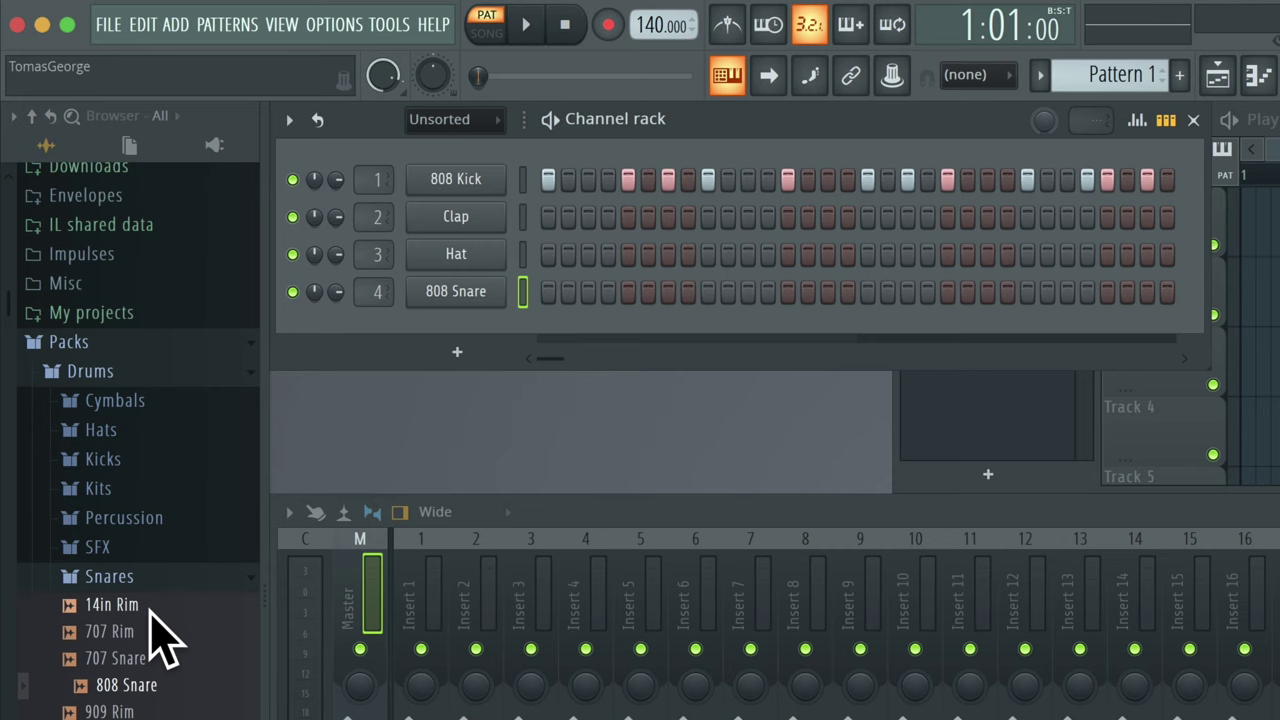
While the pattern plays, add 808 Snare hits on steps 9, 25 and 31, trying step 29 before removing it, and stop playback.
{"action": "left_click", "coordinate": [526, 28]}
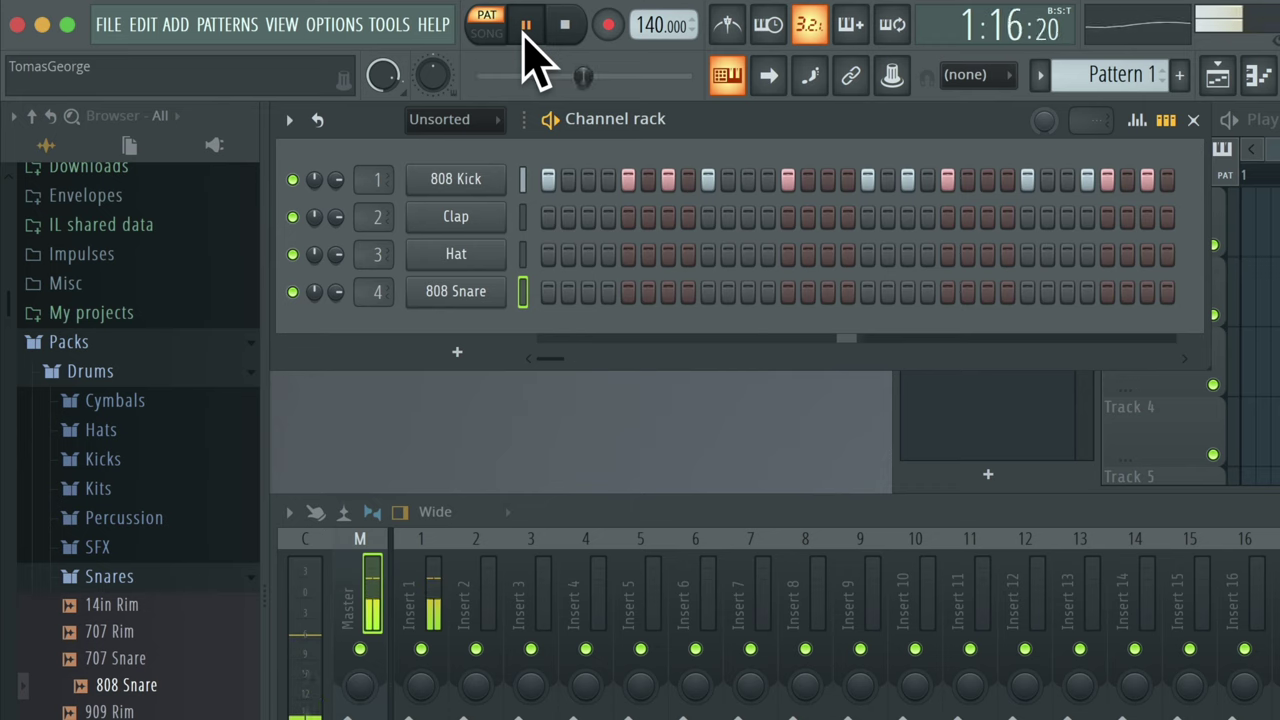
{"action": "left_click", "coordinate": [708, 291]}
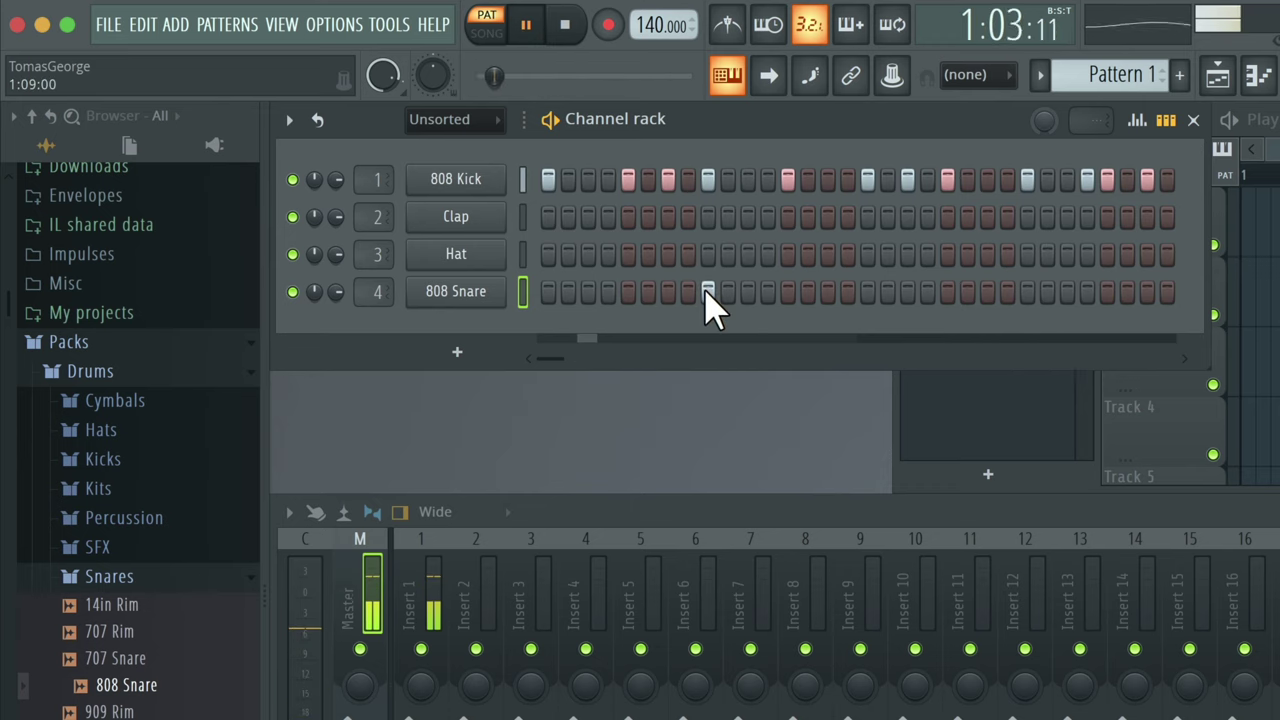
{"action": "left_click", "coordinate": [1027, 291]}
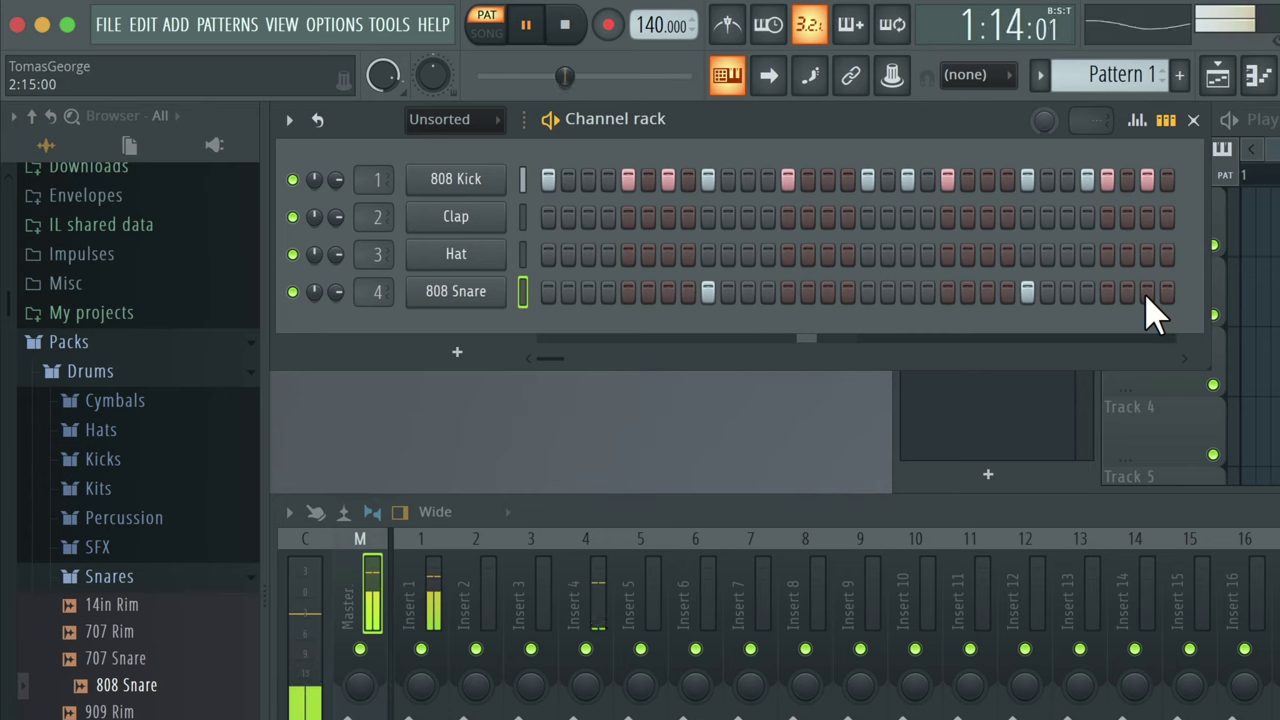
{"action": "left_click", "coordinate": [1107, 291]}
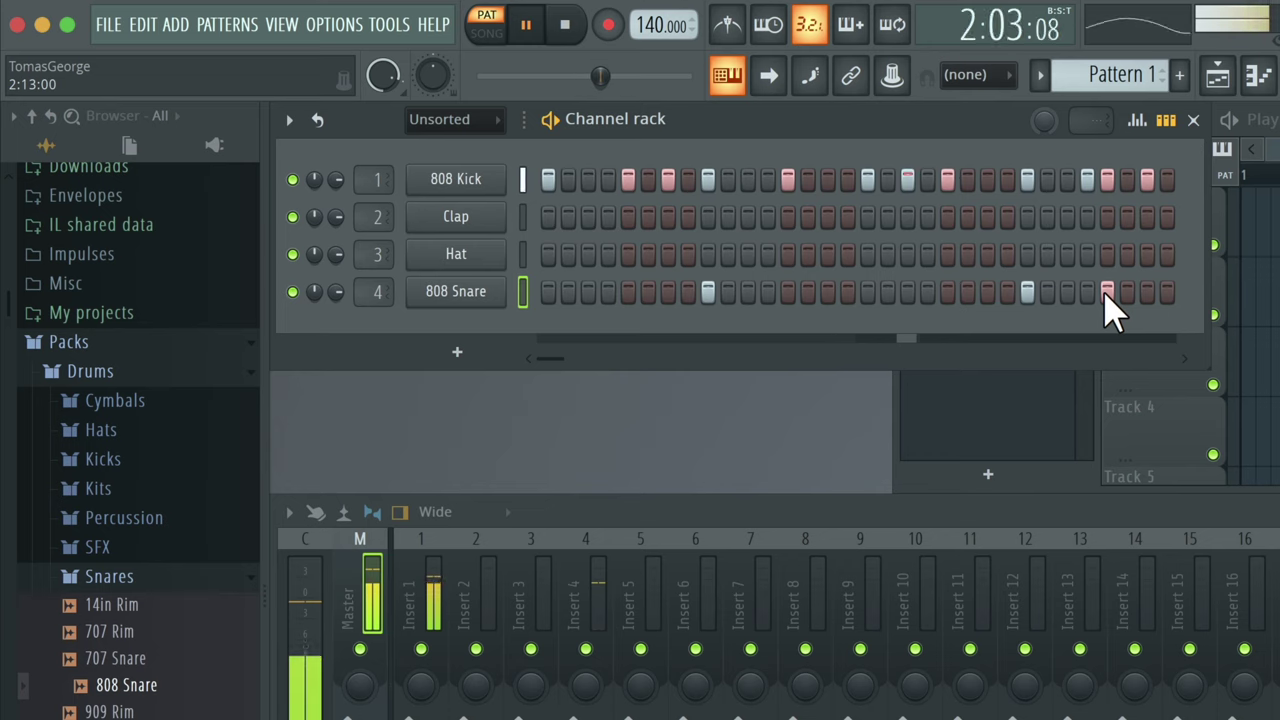
{"action": "left_click", "coordinate": [1107, 291]}
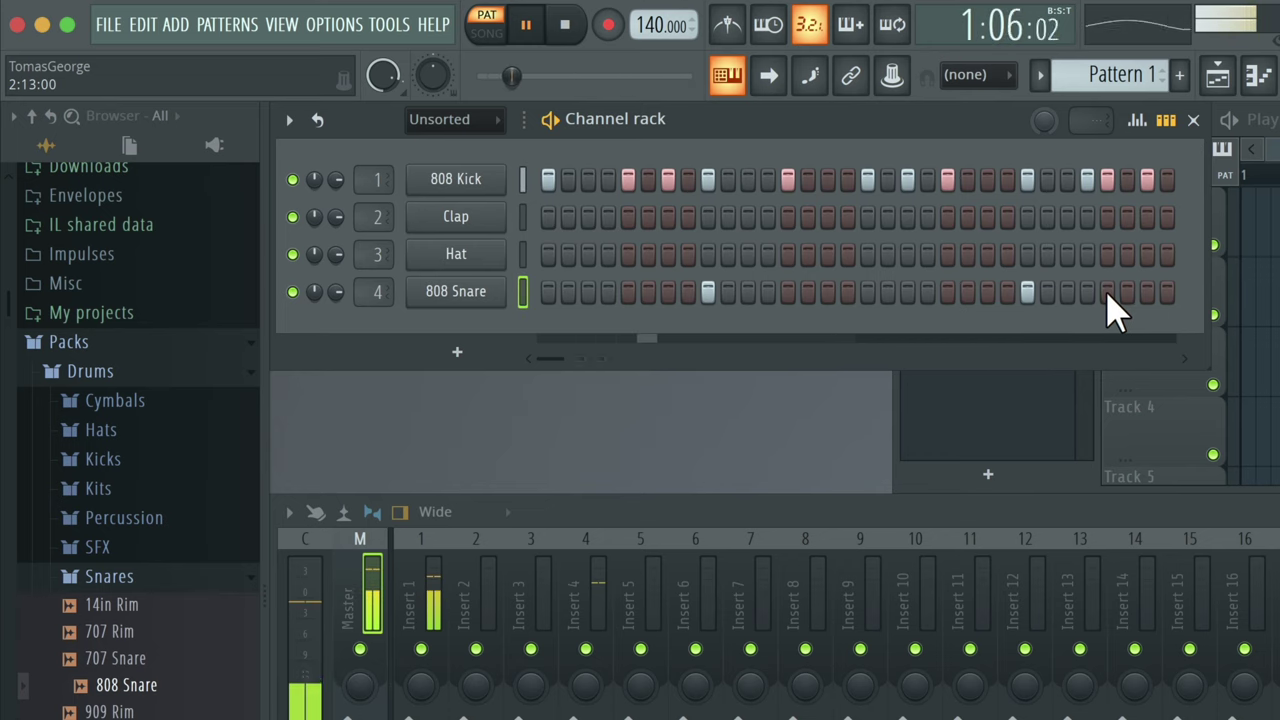
{"action": "left_click", "coordinate": [1147, 293]}
{"action": "key", "text": "space"}
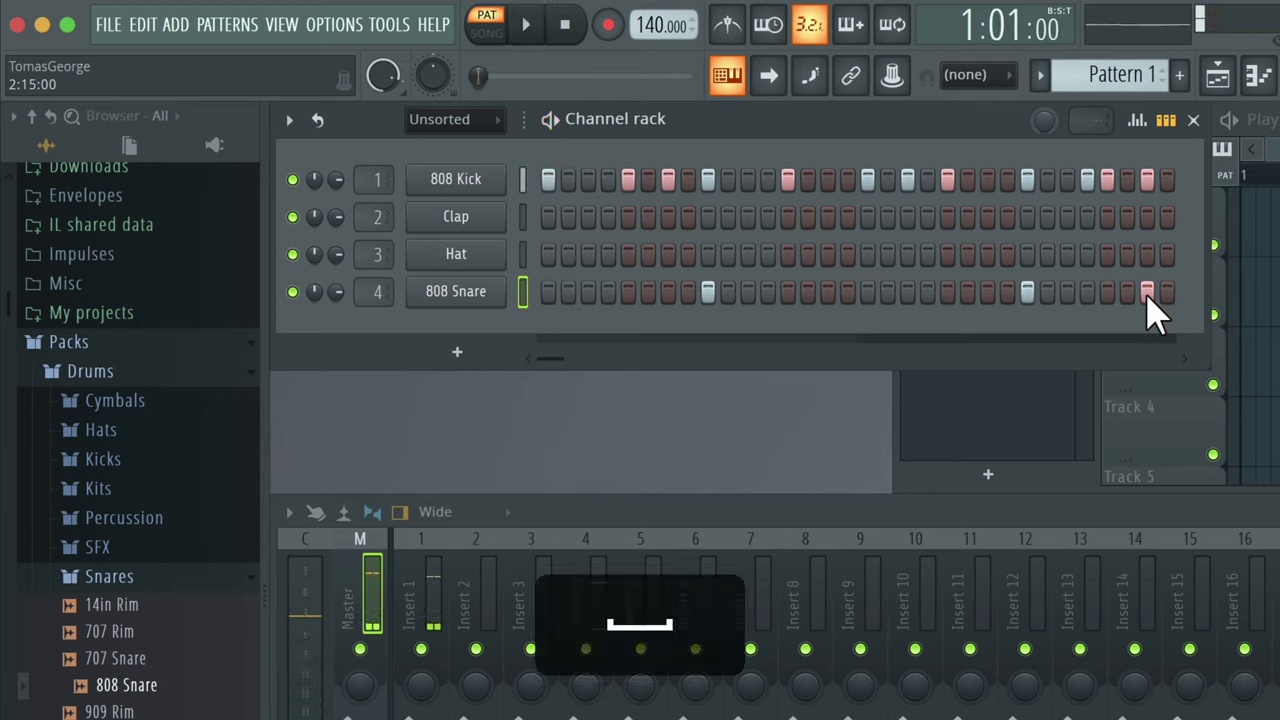
Replace the 808 Kick hit on step 31 with one on step 32 and play the pattern back.
{"action": "left_click", "coordinate": [1148, 182]}
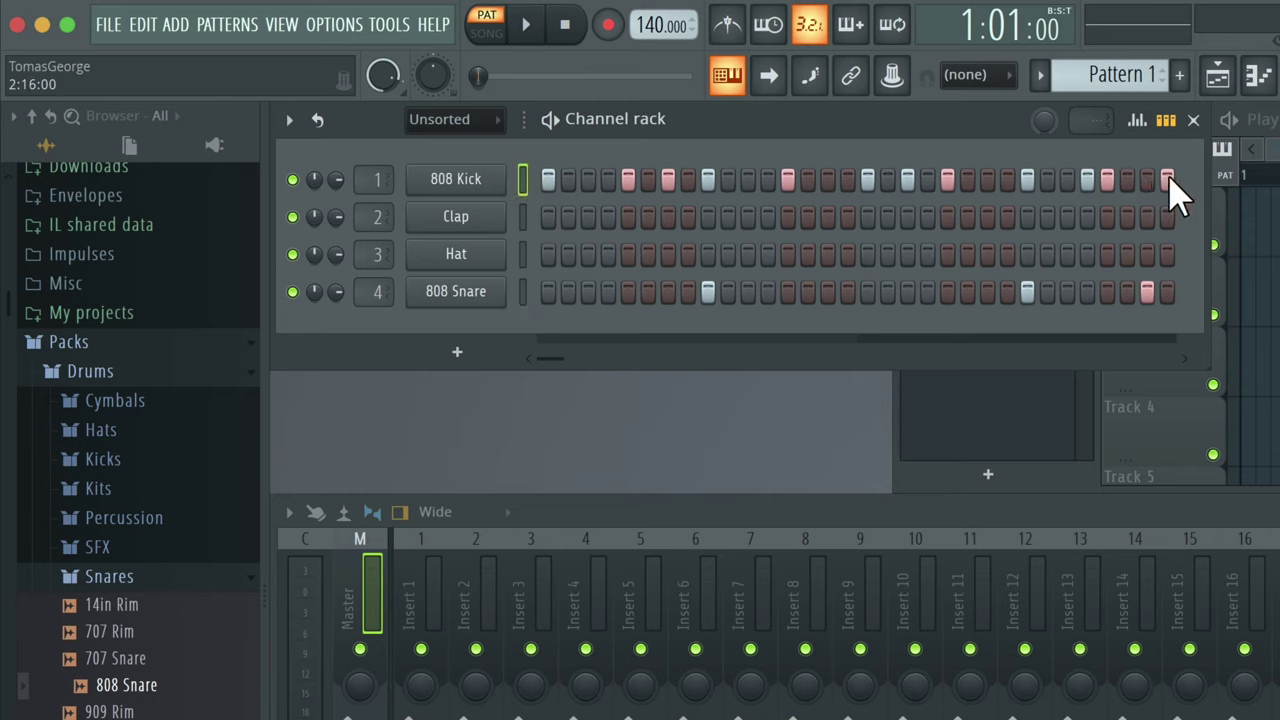
{"action": "key", "text": "space"}
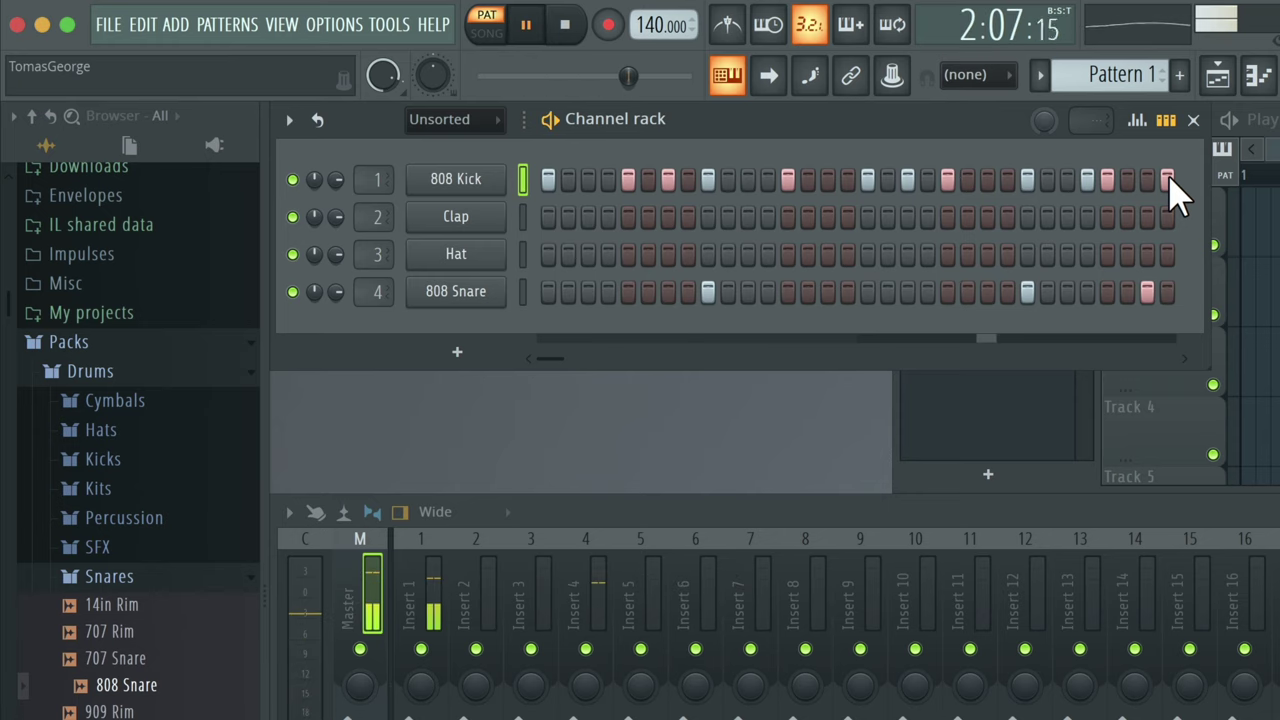
{"action": "key", "text": "space"}
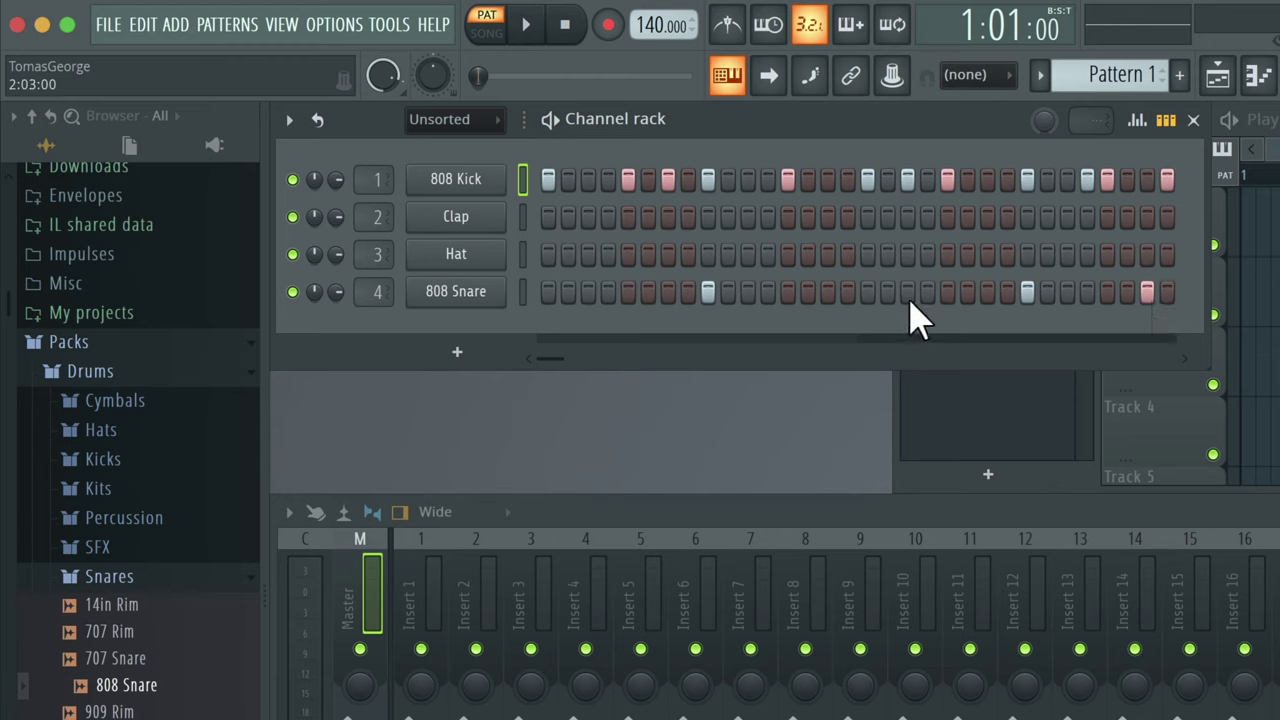
Paint a run of 808 Snare hits across steps 15 to 19 and erase them again.
{"action": "left_click_drag", "start_coordinate": [908, 291], "coordinate": [824, 298]}
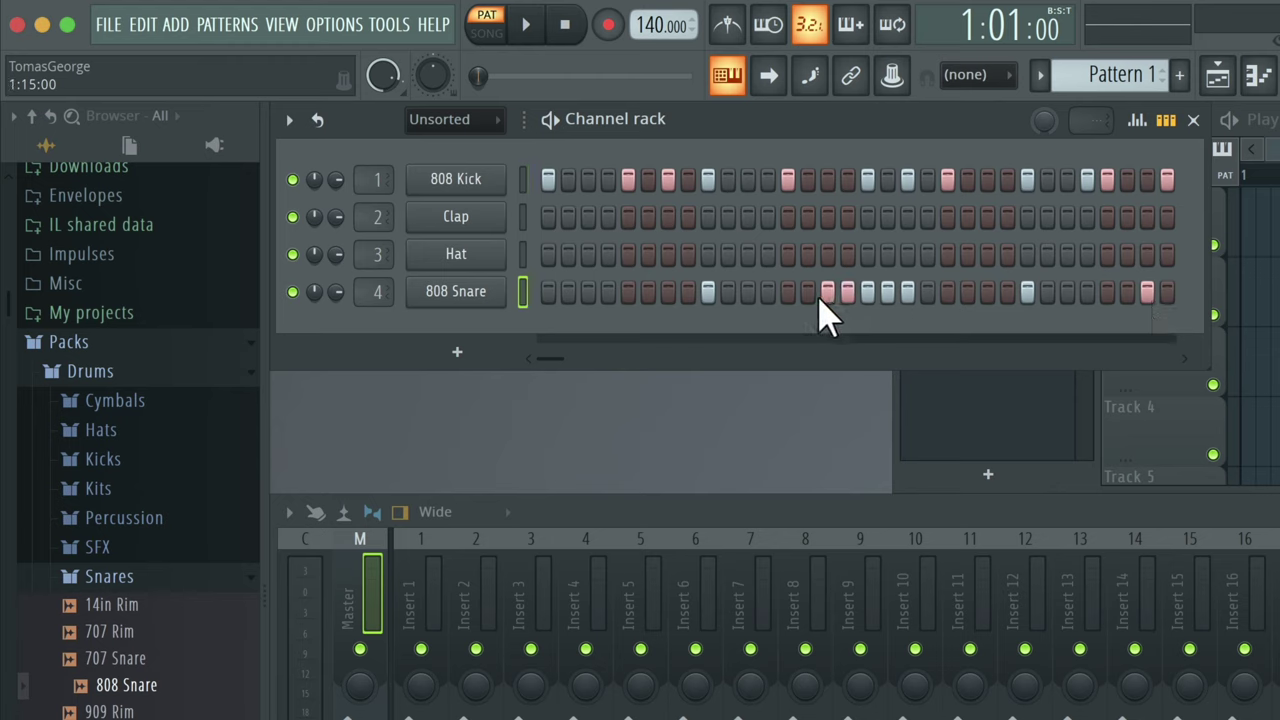
{"action": "left_click", "coordinate": [906, 298]}
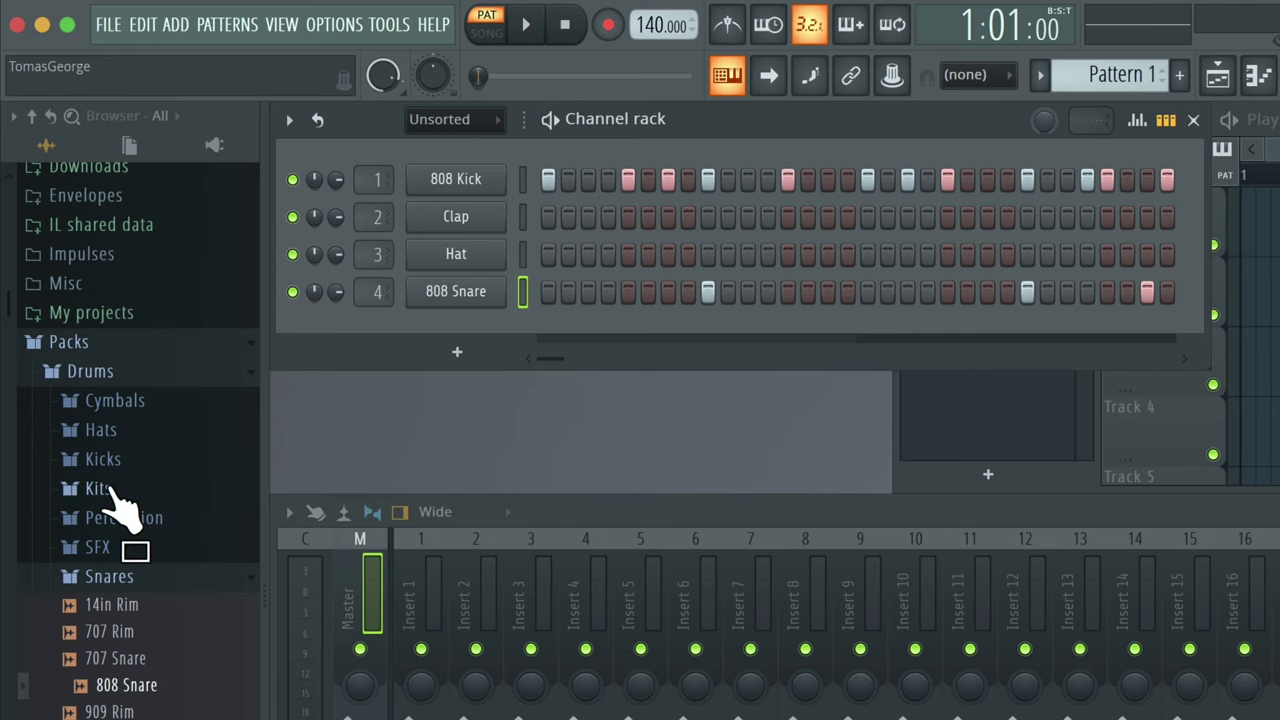
Audition the hat samples from 707 CH to 909 CH 1 over the playing pattern, return to 808 CH and stop playback.
{"action": "left_click", "coordinate": [108, 430]}
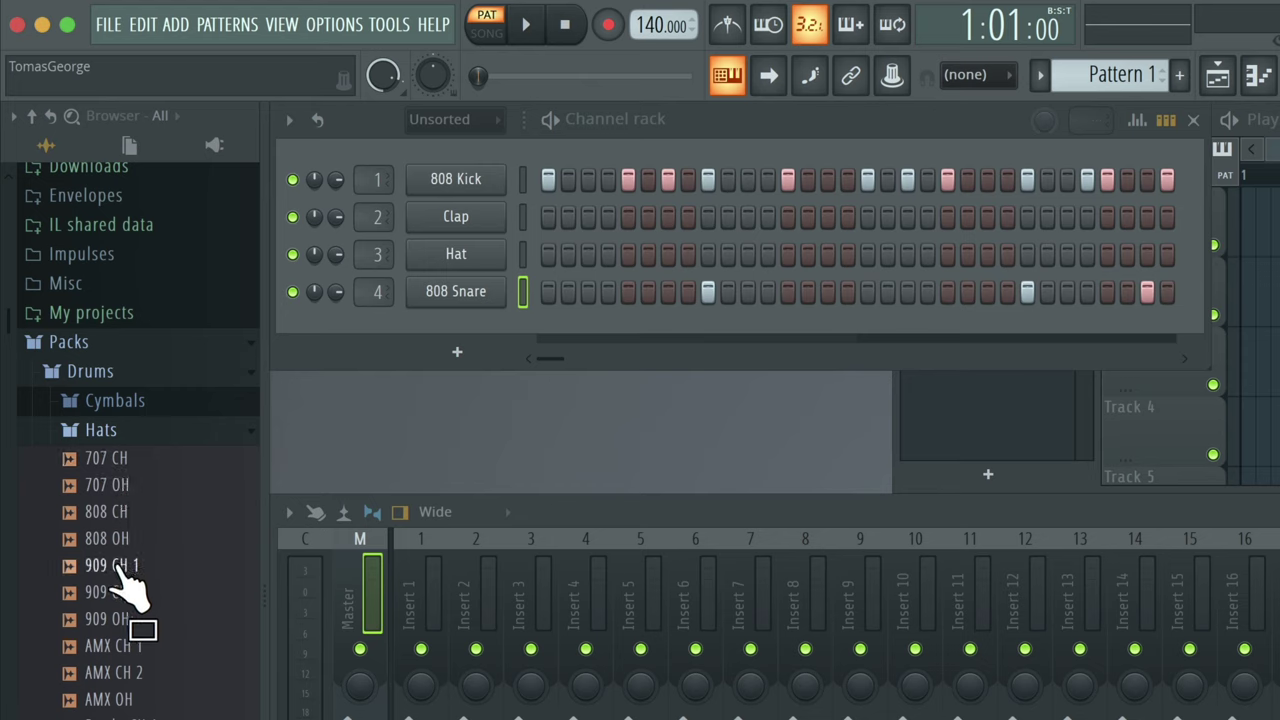
{"action": "key", "text": "space"}
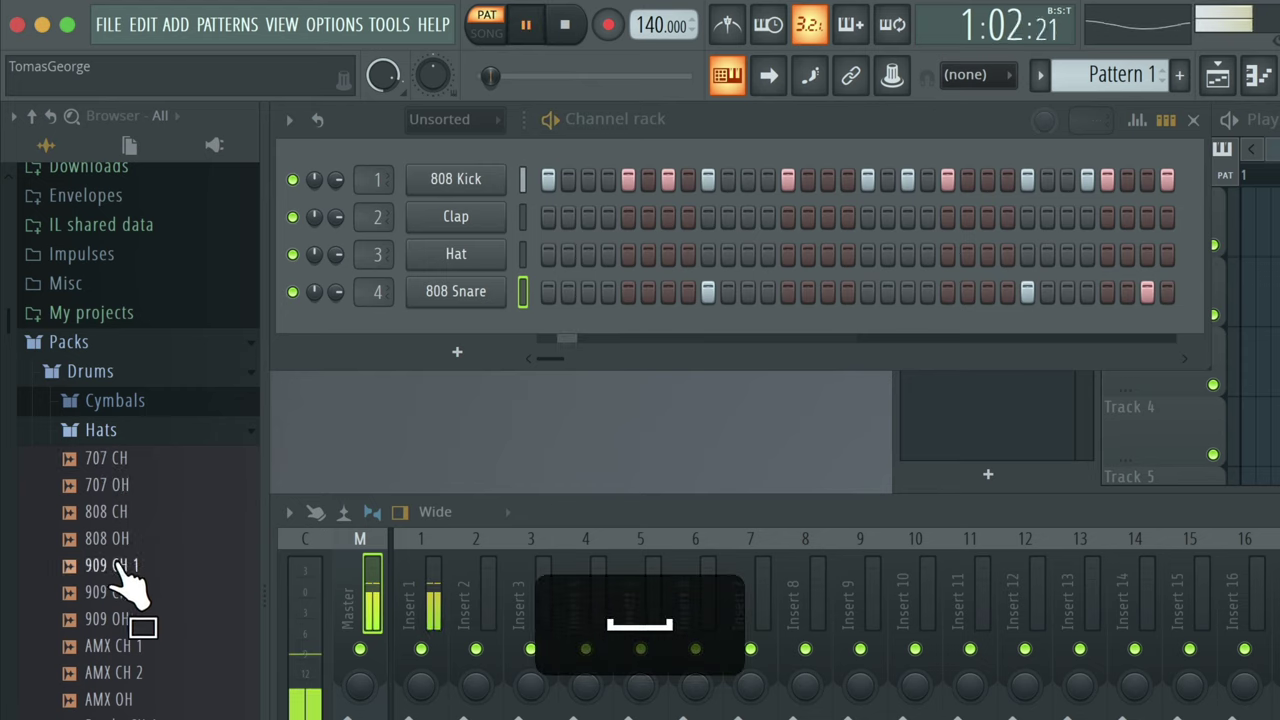
{"action": "left_click", "coordinate": [125, 460]}
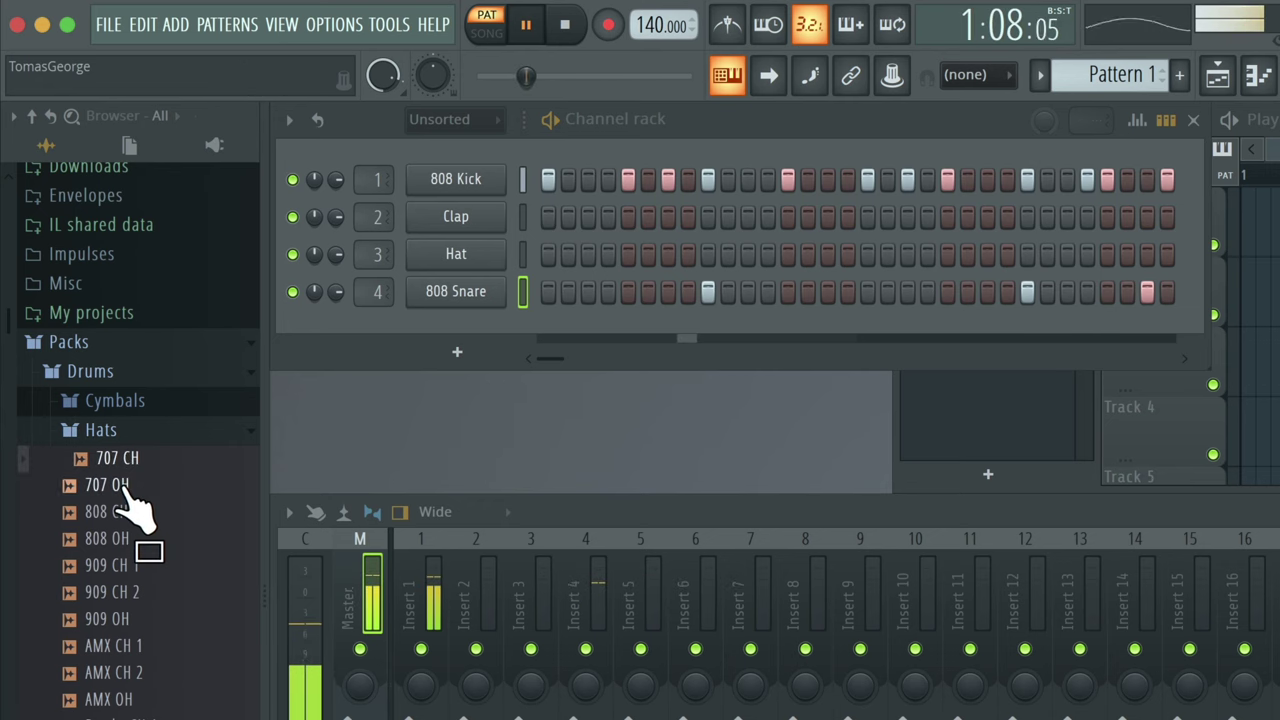
{"action": "left_click", "coordinate": [125, 487]}
{"action": "left_click", "coordinate": [125, 514]}
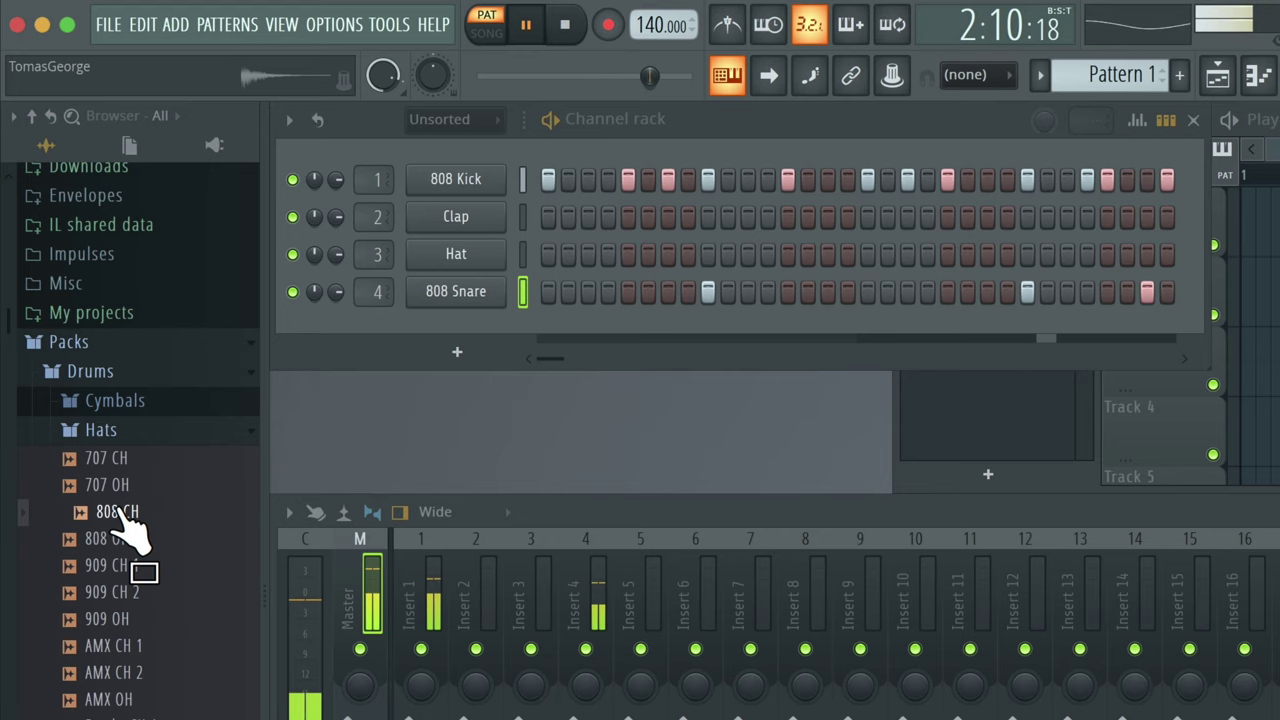
{"action": "left_click", "coordinate": [125, 541]}
{"action": "left_click", "coordinate": [125, 567]}
{"action": "left_click", "coordinate": [125, 514]}
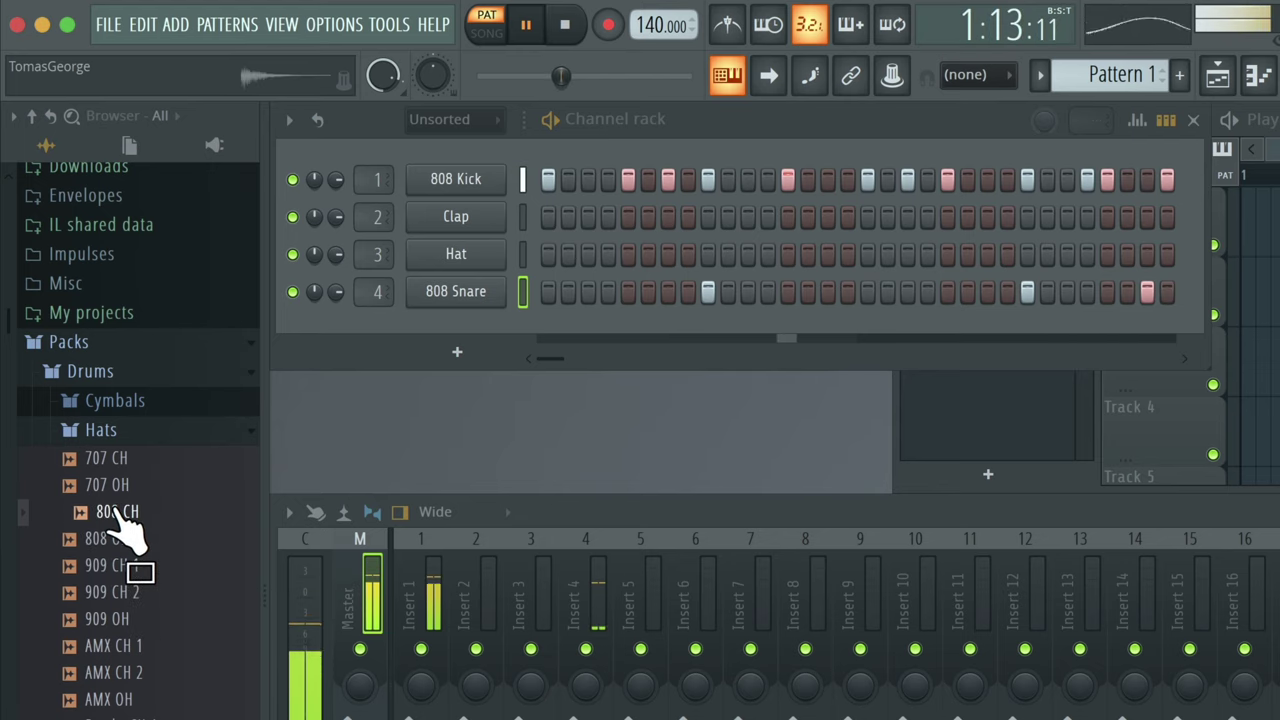
{"action": "key", "text": "space"}
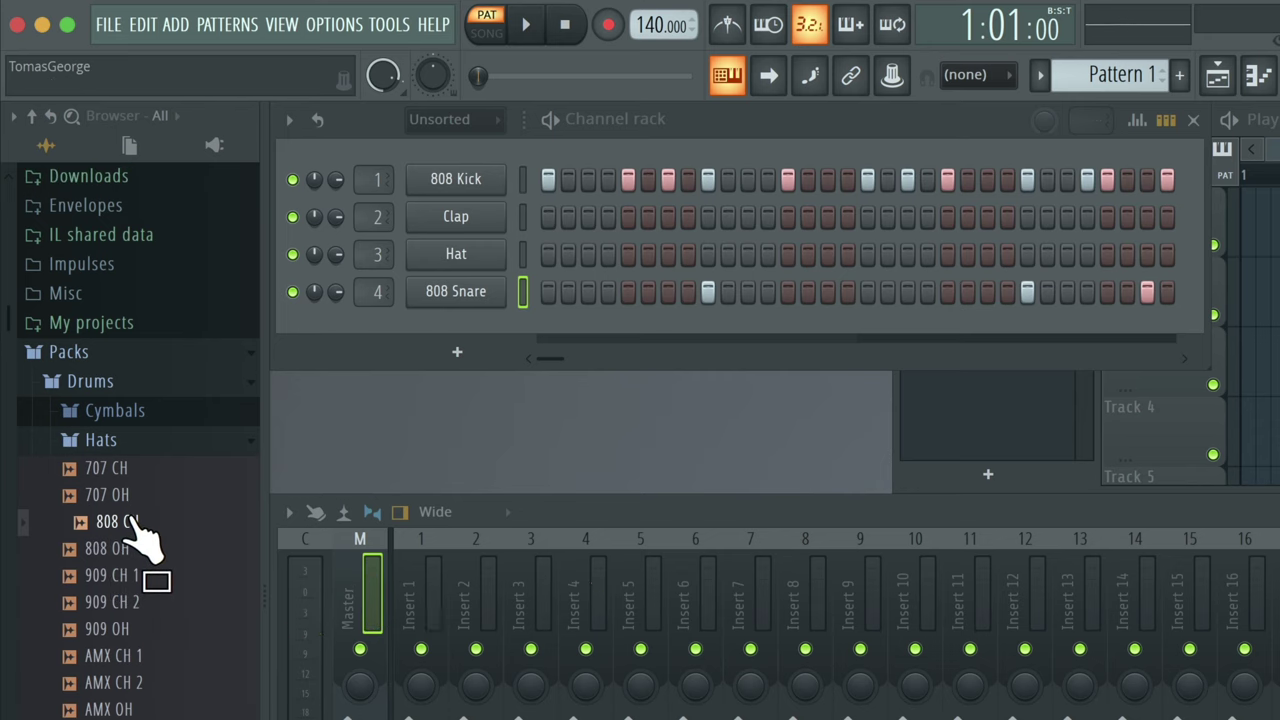
Replace the Hat channel's sound with 808 CH, fill each 2 steps and play the pattern back.
{"action": "left_click_drag", "start_coordinate": [131, 522], "coordinate": [464, 257]}
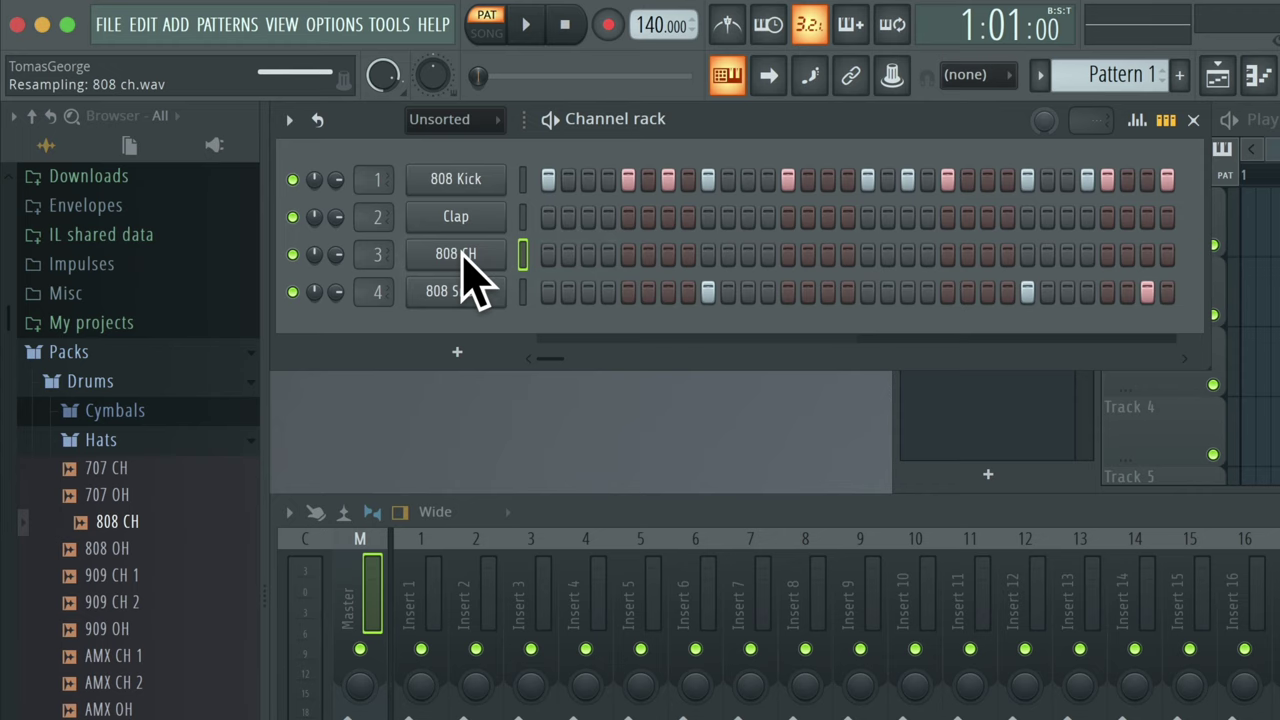
{"action": "right_click", "coordinate": [463, 253]}
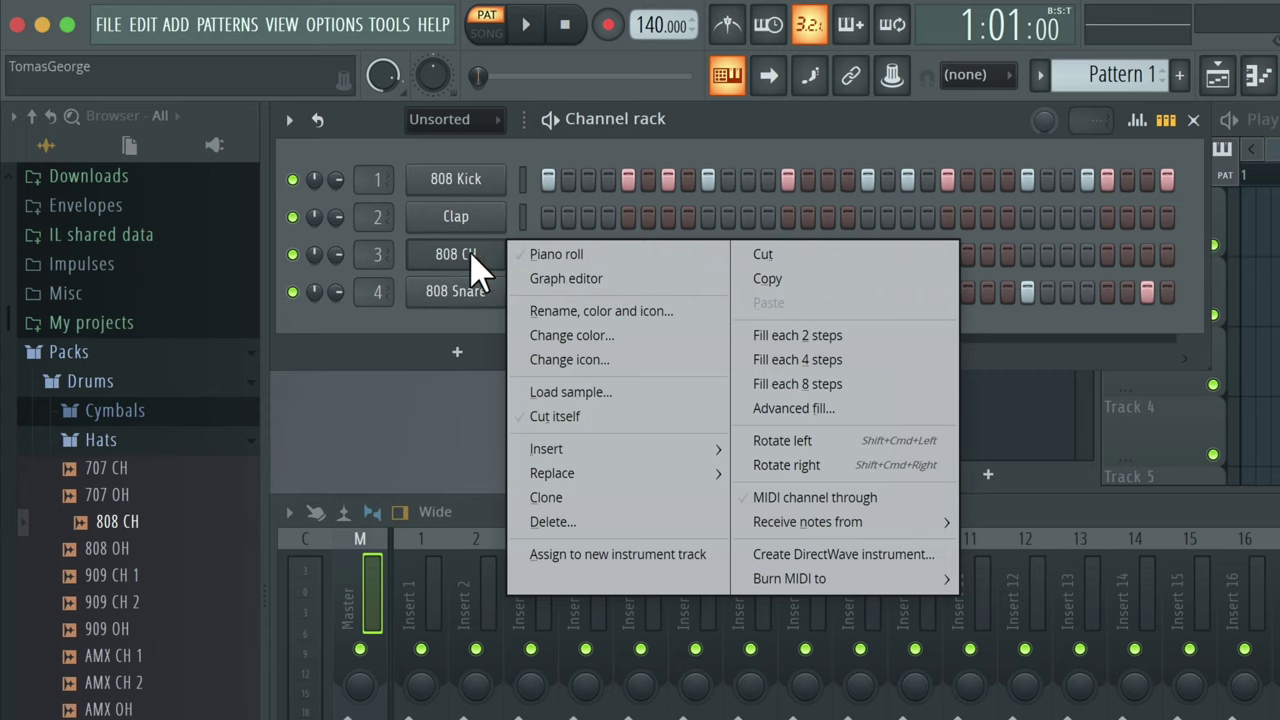
{"action": "left_click", "coordinate": [805, 337]}
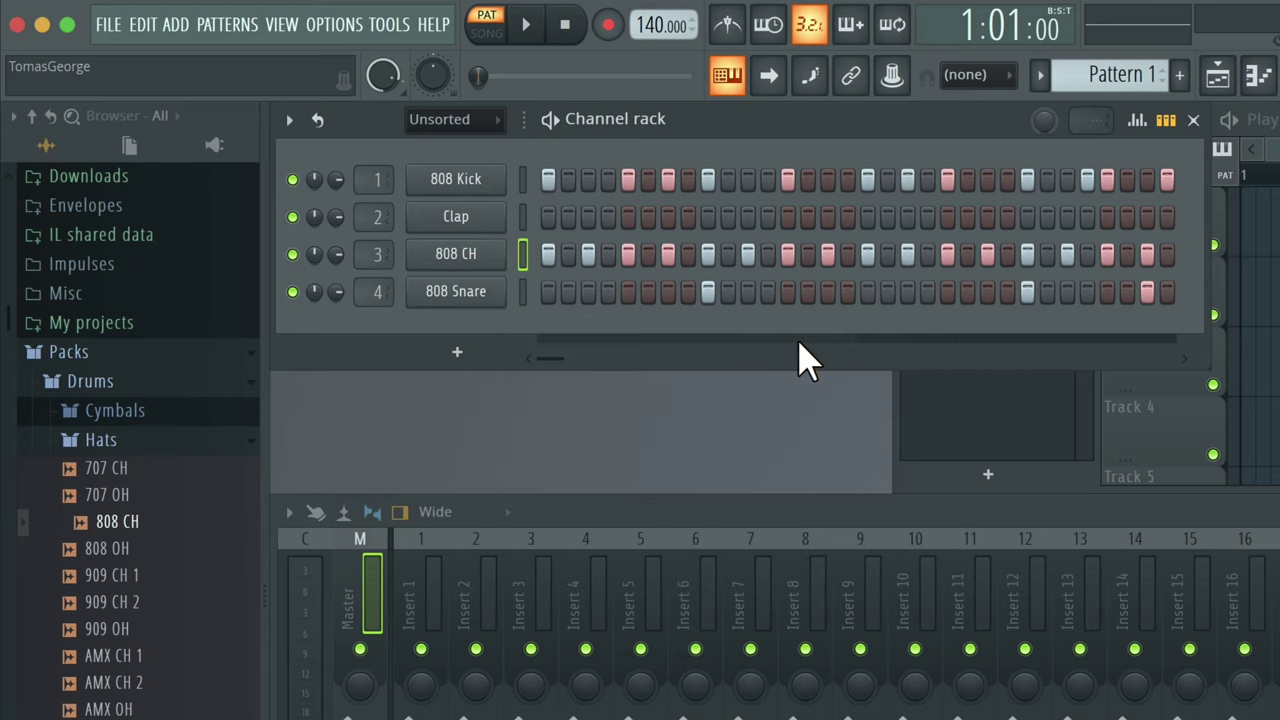
{"action": "key", "text": "space"}
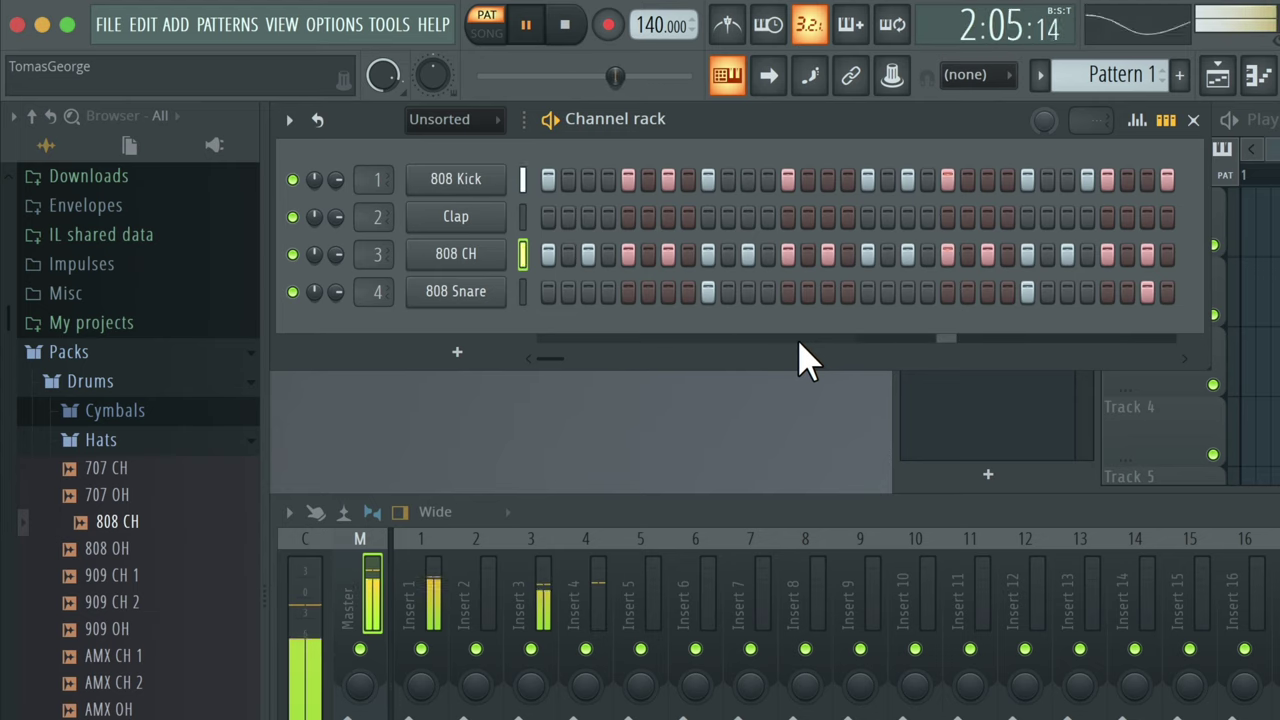
{"action": "key", "text": "space"}
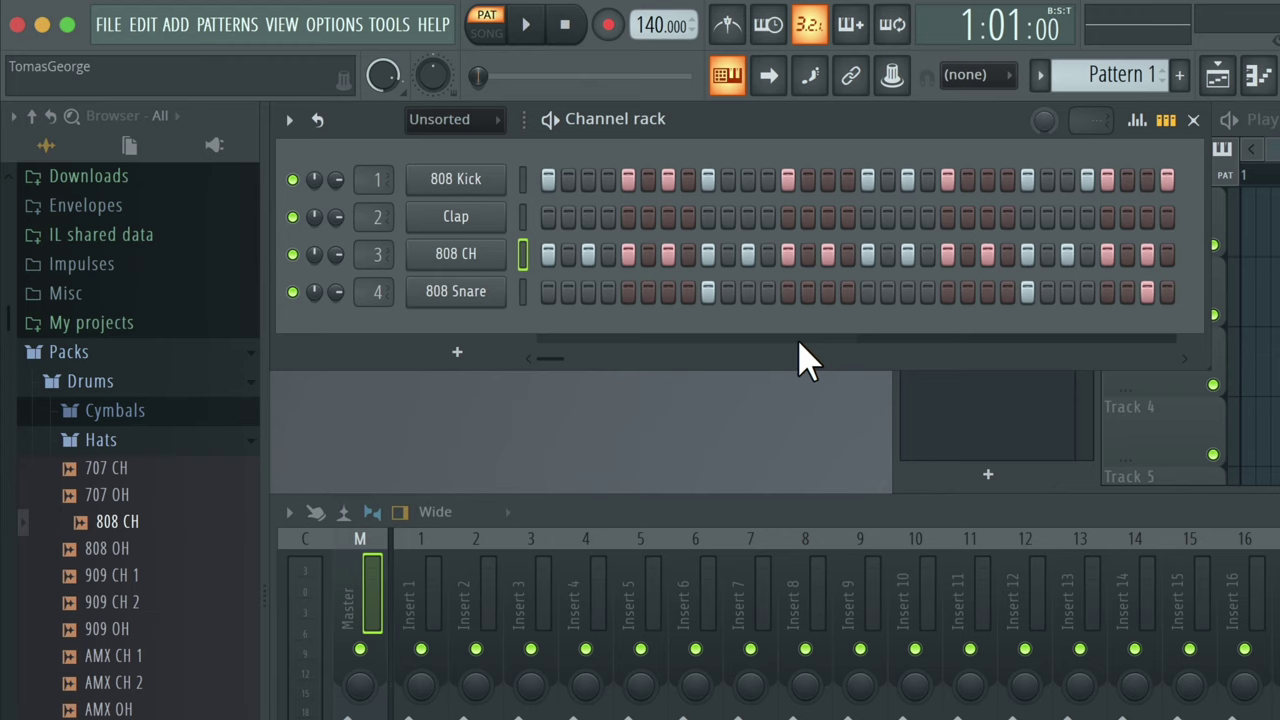
While the pattern plays, add extra 808 CH hits on steps 12 and 26, and stop playback.
{"action": "key", "text": "space"}
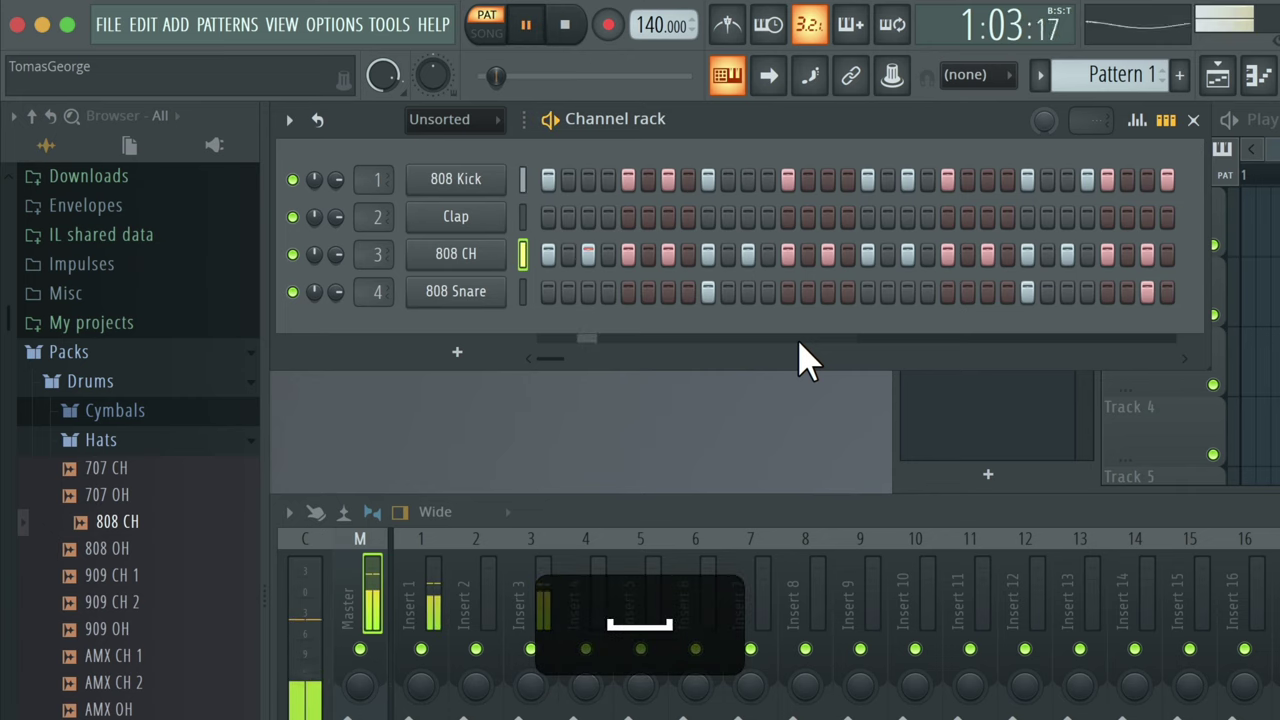
{"action": "left_click", "coordinate": [768, 254]}
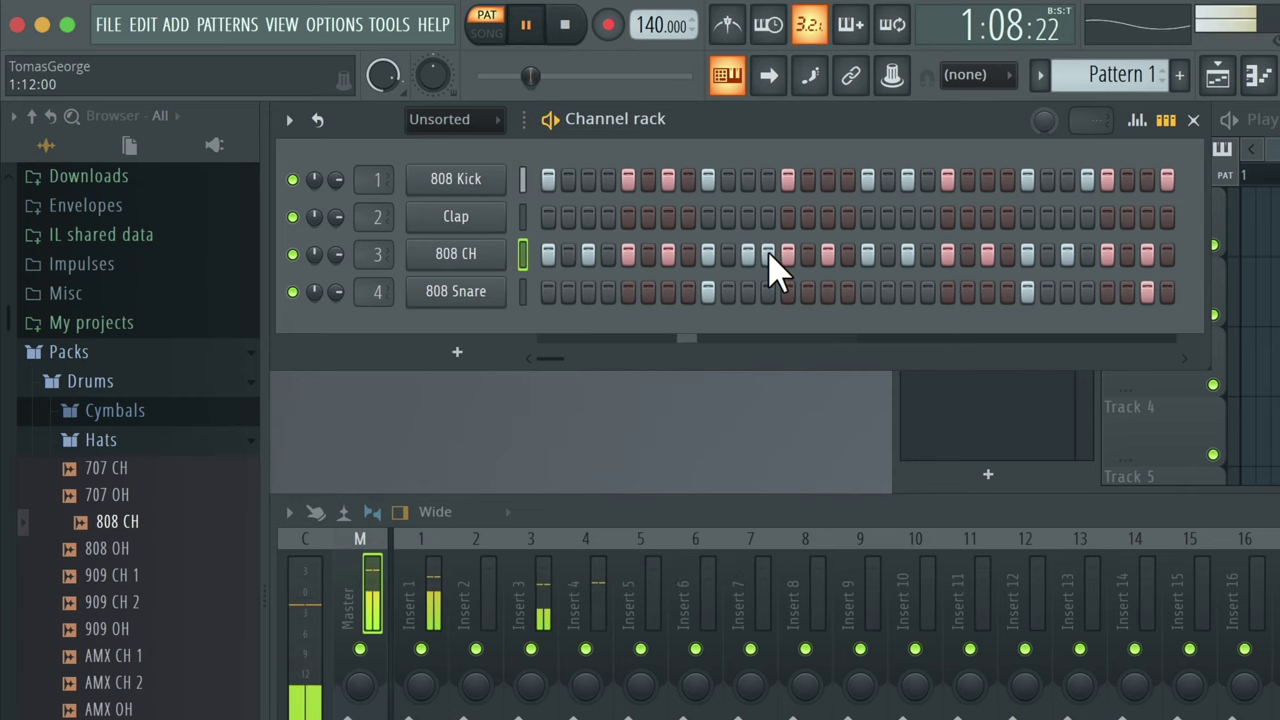
{"action": "left_click", "coordinate": [1049, 257]}
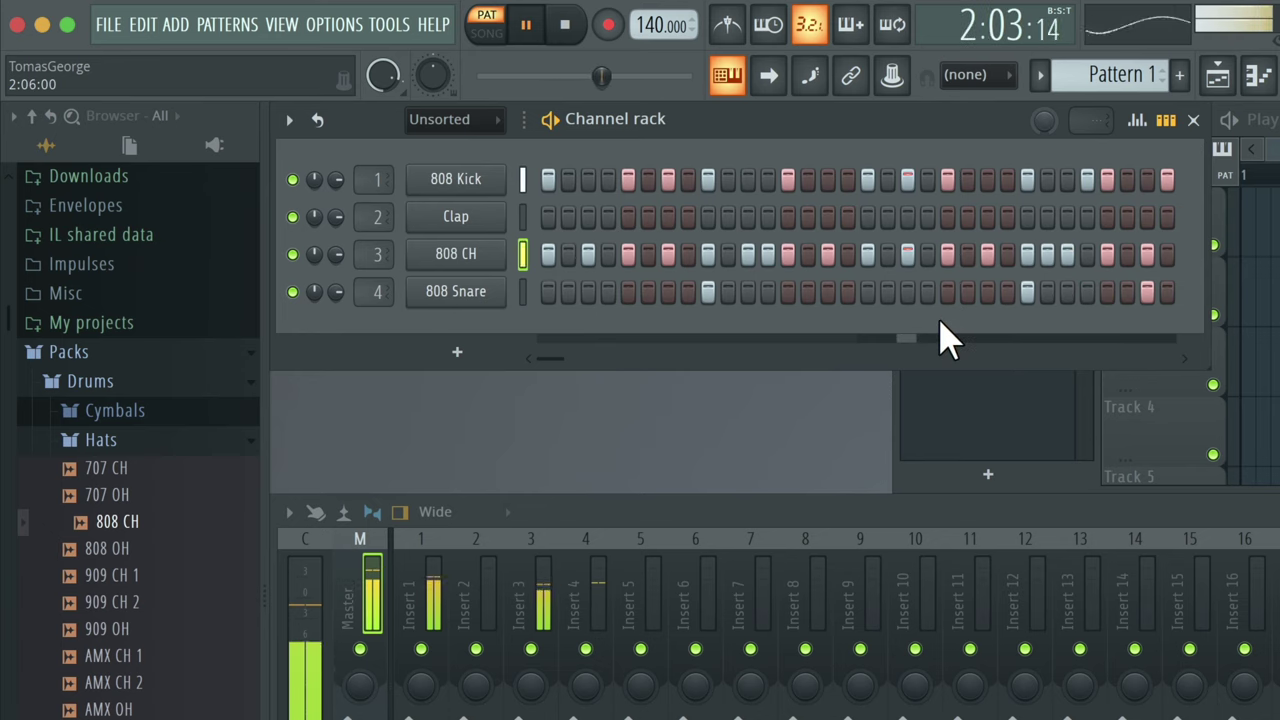
{"action": "key", "text": "space"}
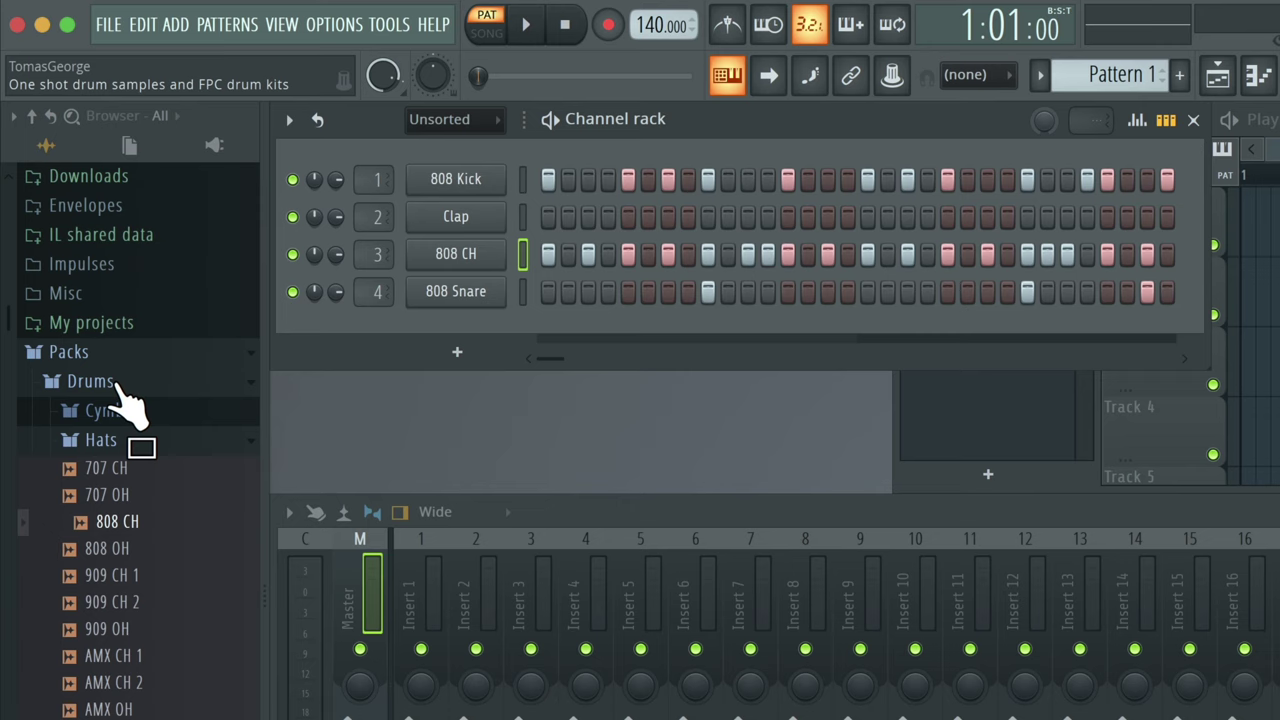
Find Power Clap 16 among the Drums (ModeAudio) claps, audition it and replace the Clap channel's sound with it.
{"action": "left_click", "coordinate": [106, 444]}
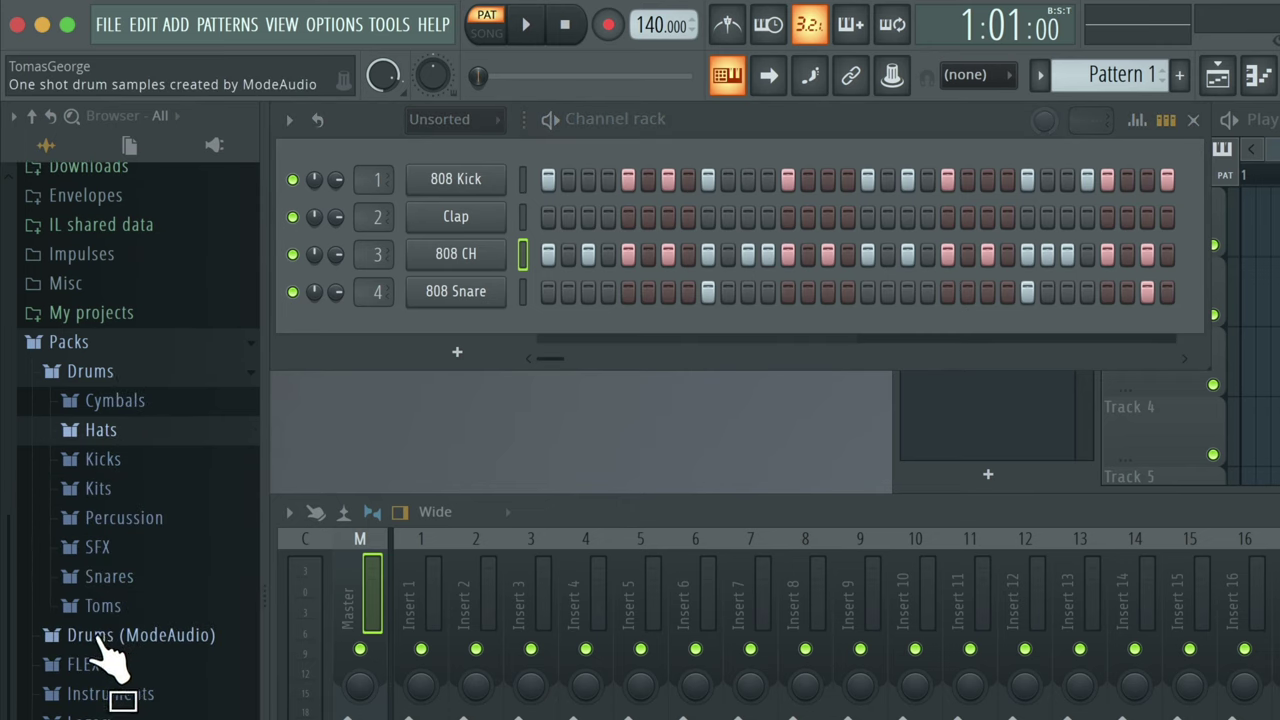
{"action": "left_click", "coordinate": [150, 640]}
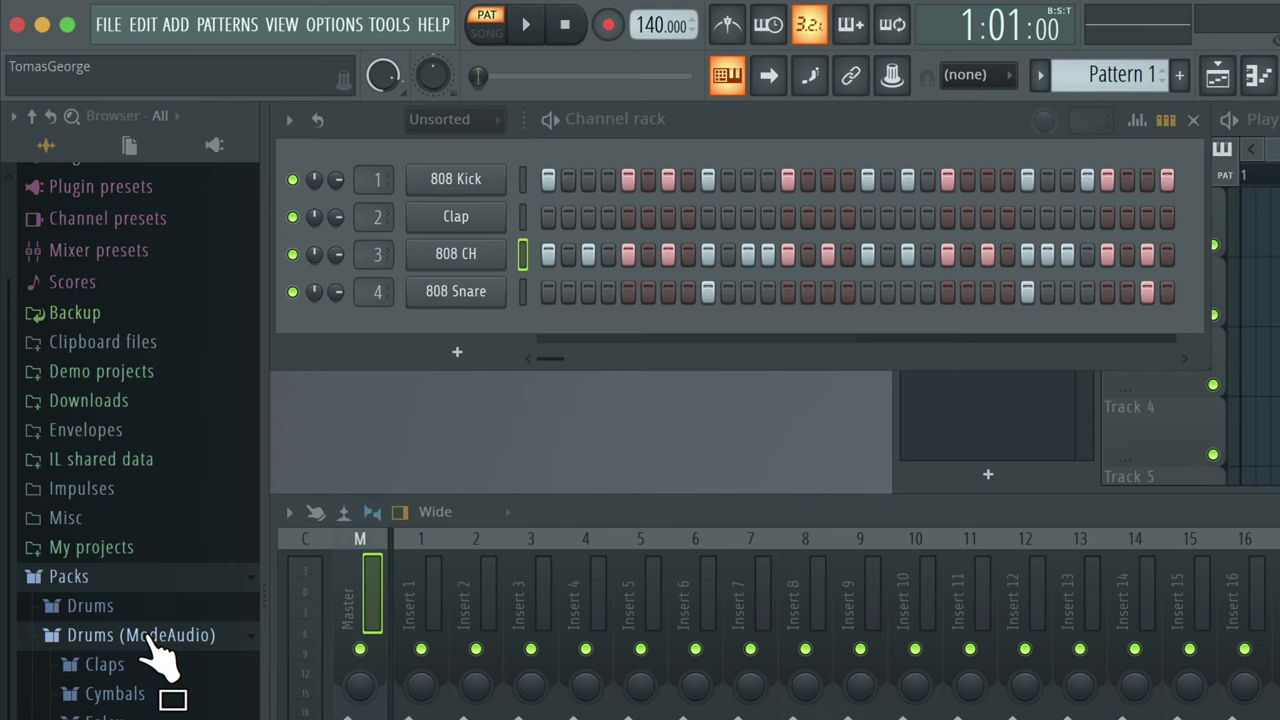
{"action": "left_click", "coordinate": [104, 665]}
{"action": "scroll", "coordinate": [112, 688], "scroll_direction": "down", "scroll_amount": 15}
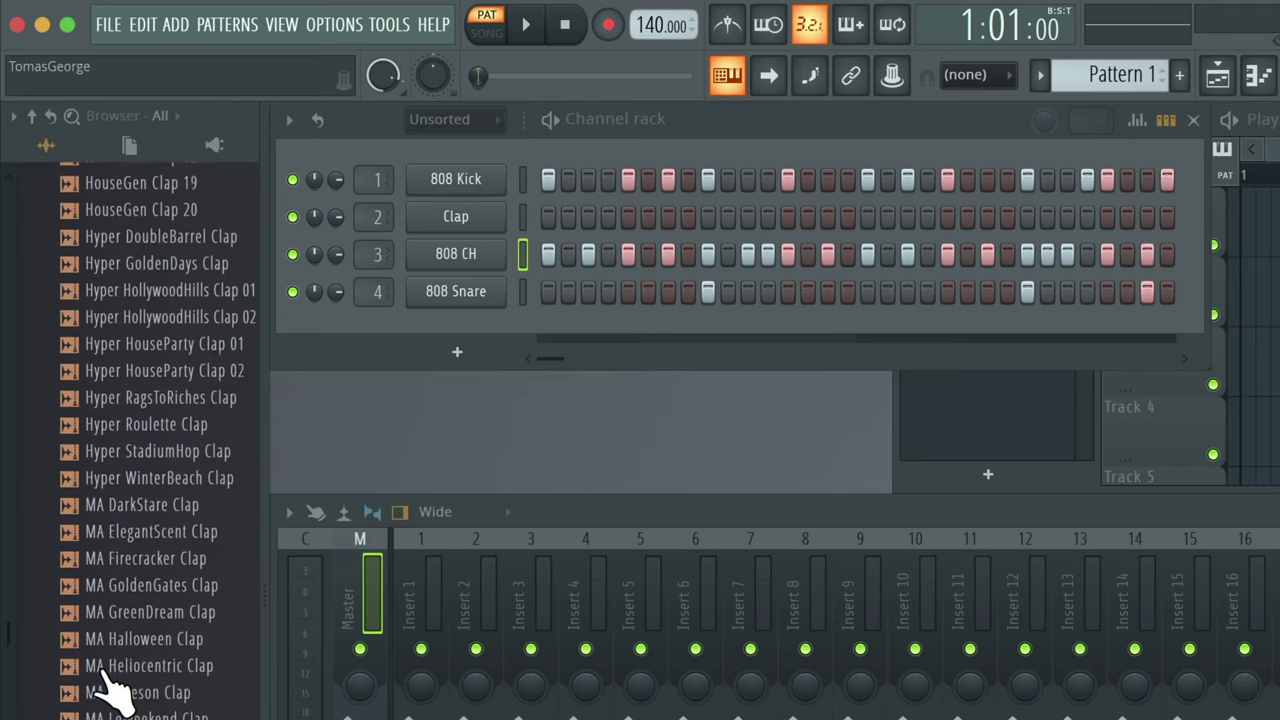
{"action": "scroll", "coordinate": [112, 688], "scroll_direction": "down", "scroll_amount": 7}
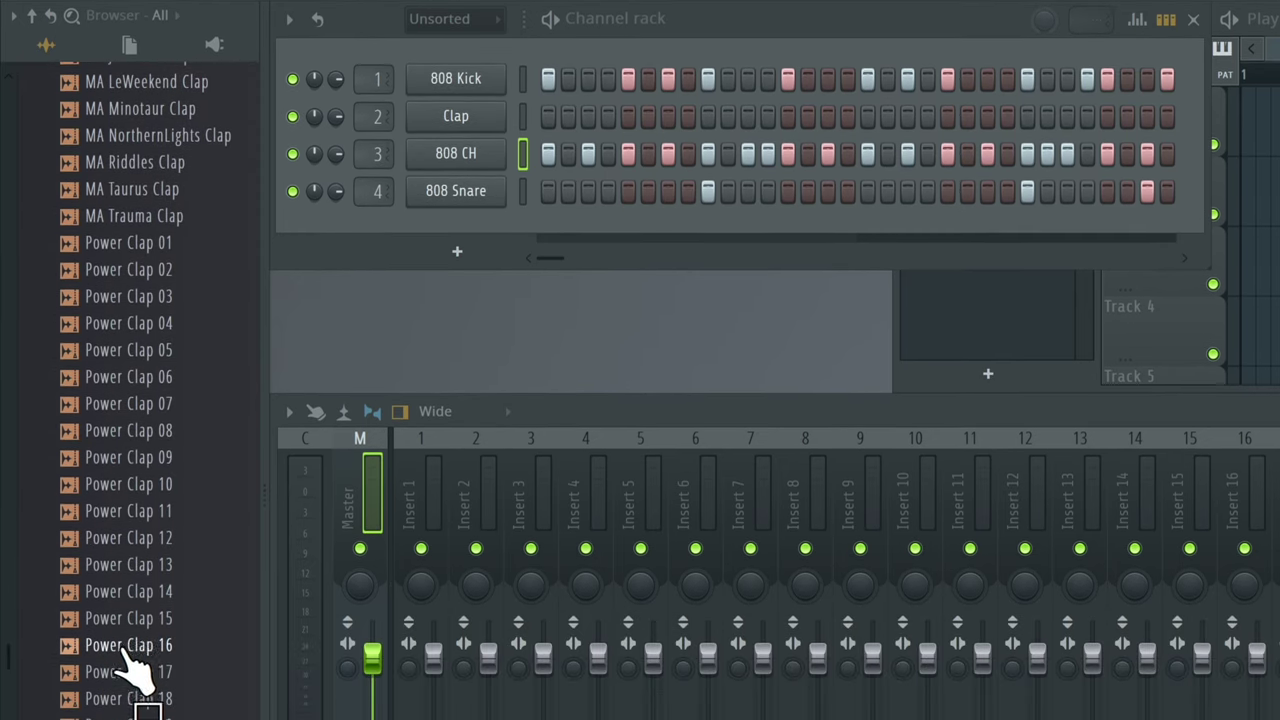
{"action": "left_click", "coordinate": [132, 645]}
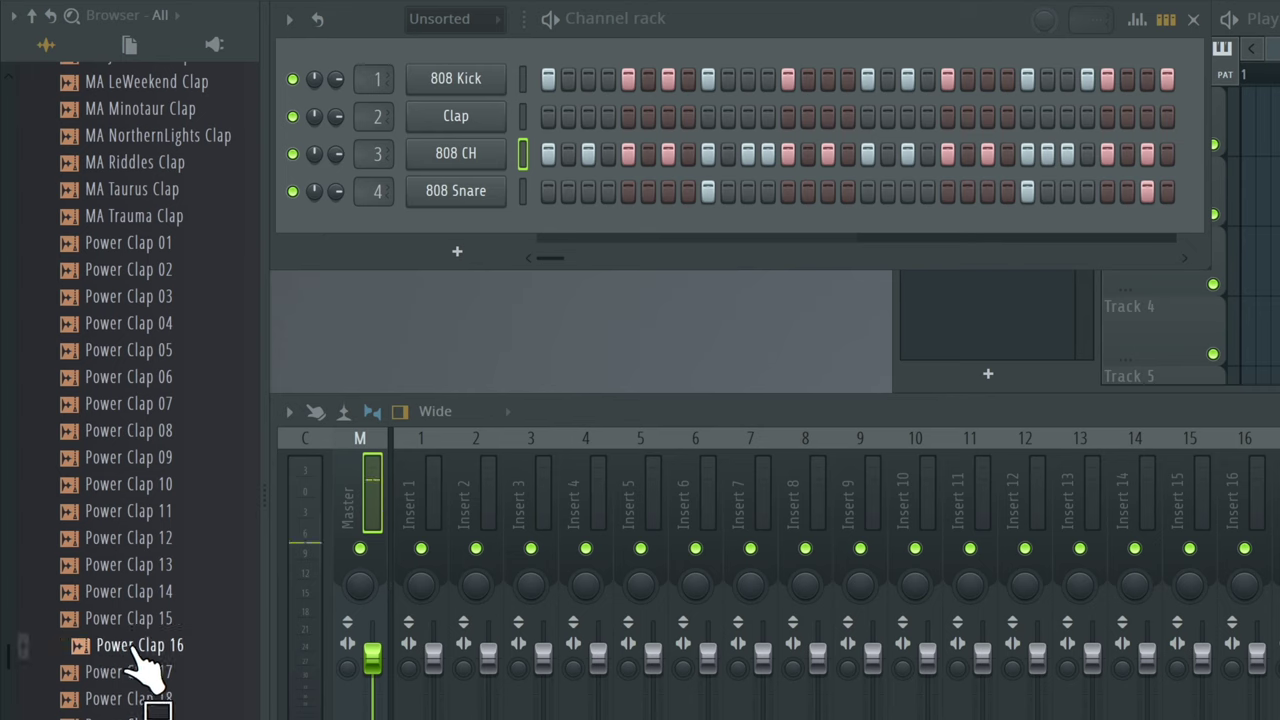
{"action": "left_click_drag", "start_coordinate": [138, 668], "coordinate": [466, 135]}
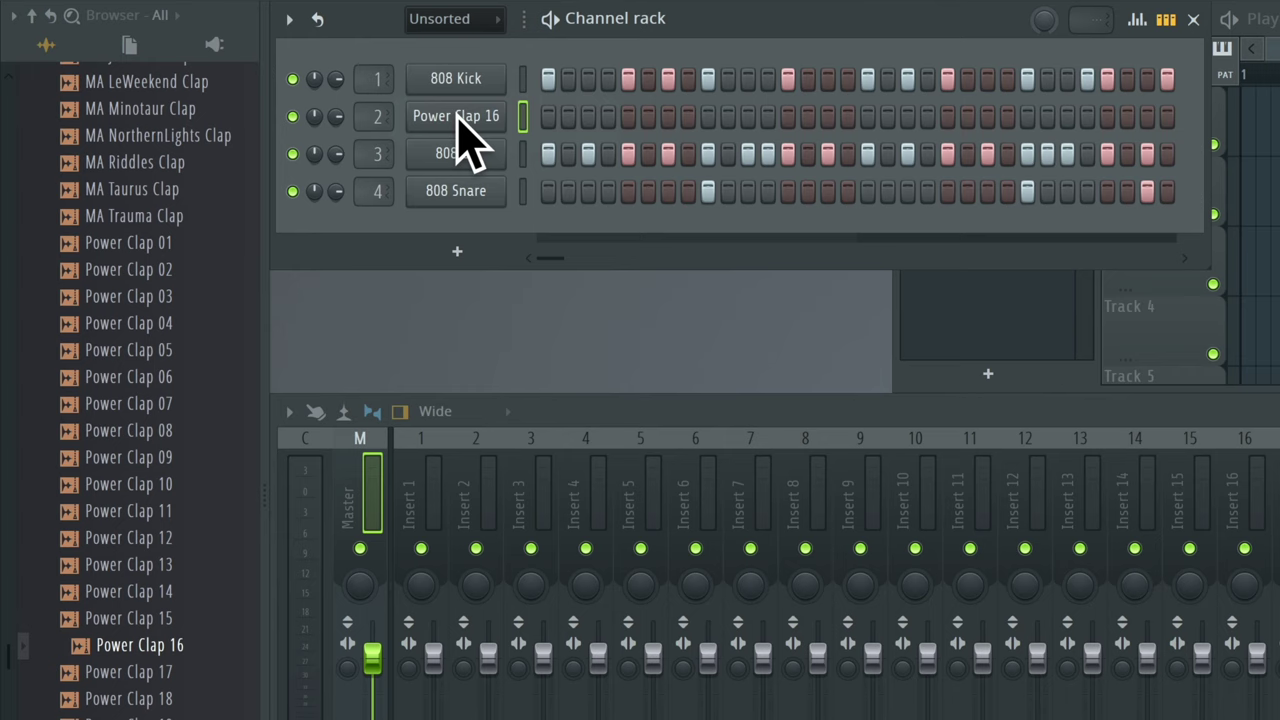
Add Power Clap 16 hits on steps 9, 25 and 31 and play the pattern back.
{"action": "left_click", "coordinate": [708, 118]}
{"action": "left_click", "coordinate": [1027, 117]}
{"action": "left_click", "coordinate": [1146, 118]}
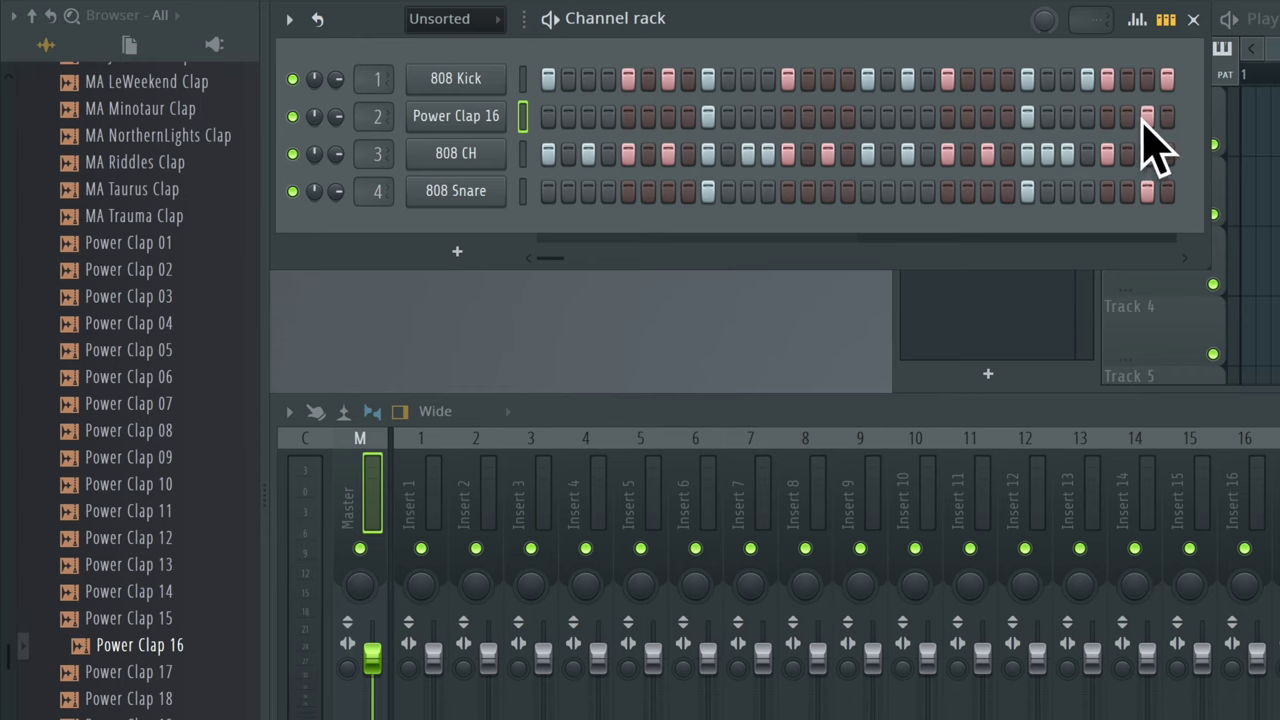
{"action": "key", "text": "space"}
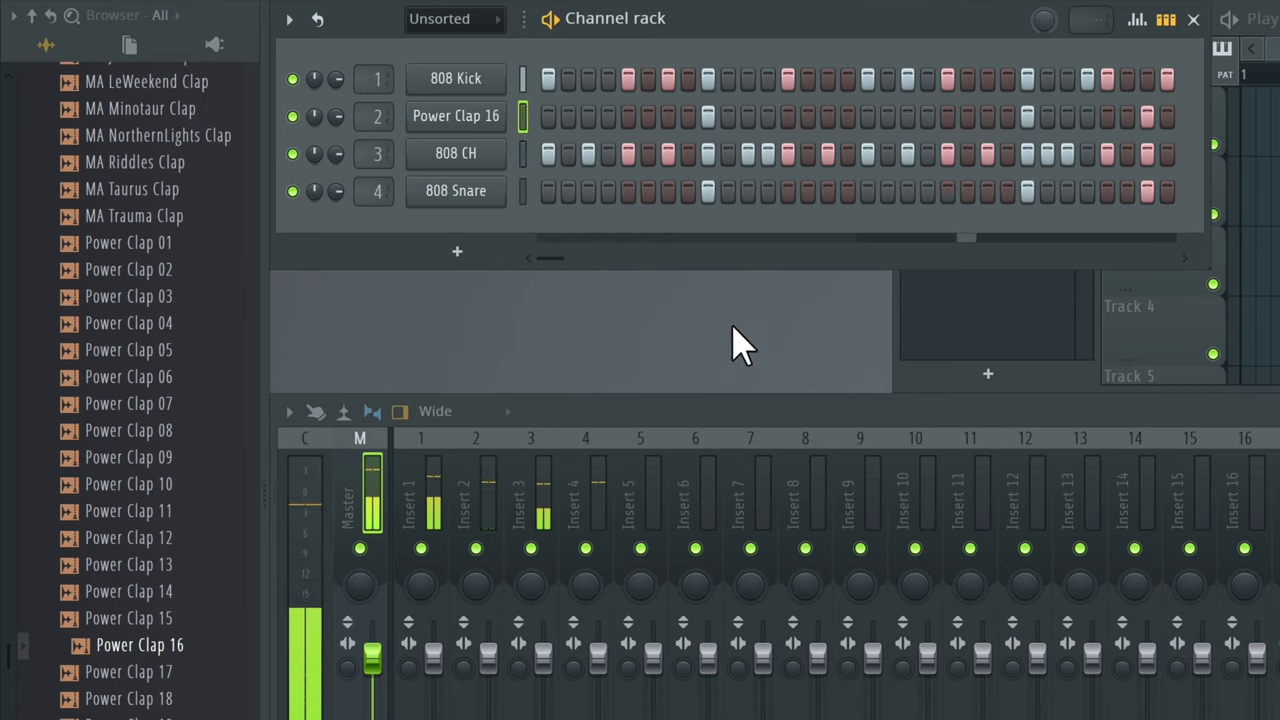
{"action": "key", "text": "space"}
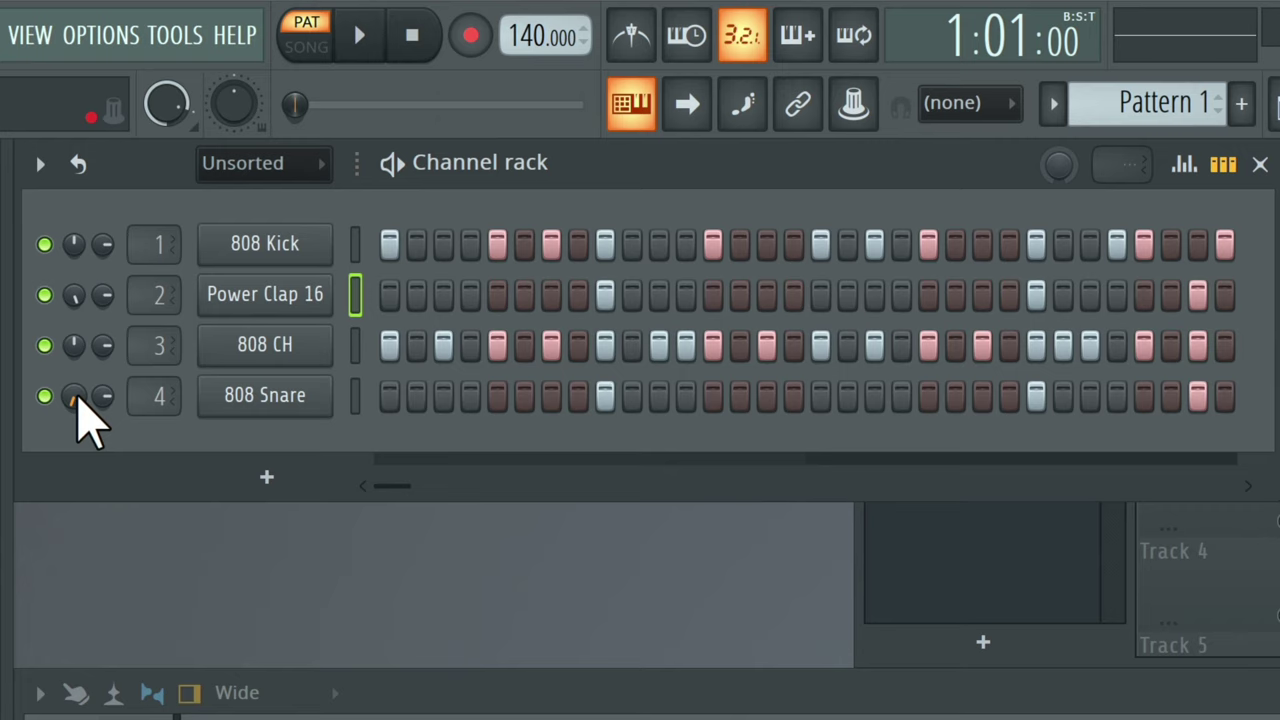
Reset the panning of Power Clap 16 and 808 Snare, lower the Power Clap 16 volume and play the pattern back.
{"action": "key", "text": "space"}
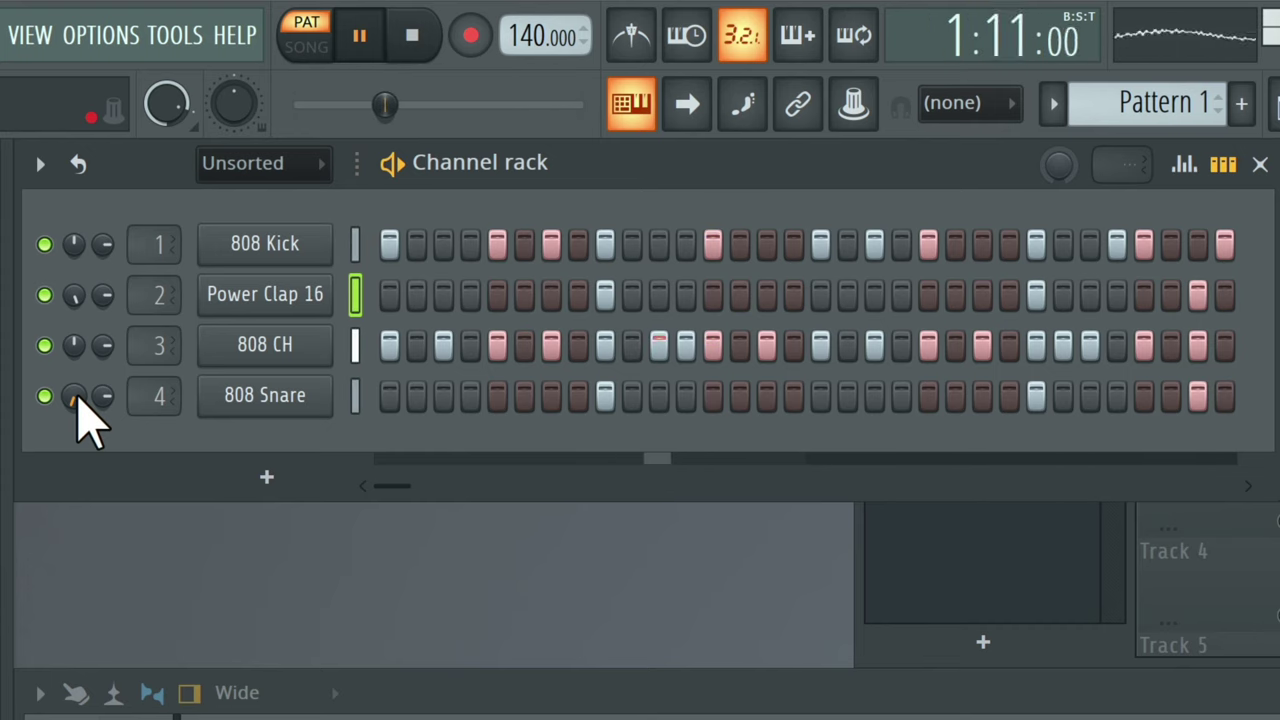
{"action": "key", "text": "space"}
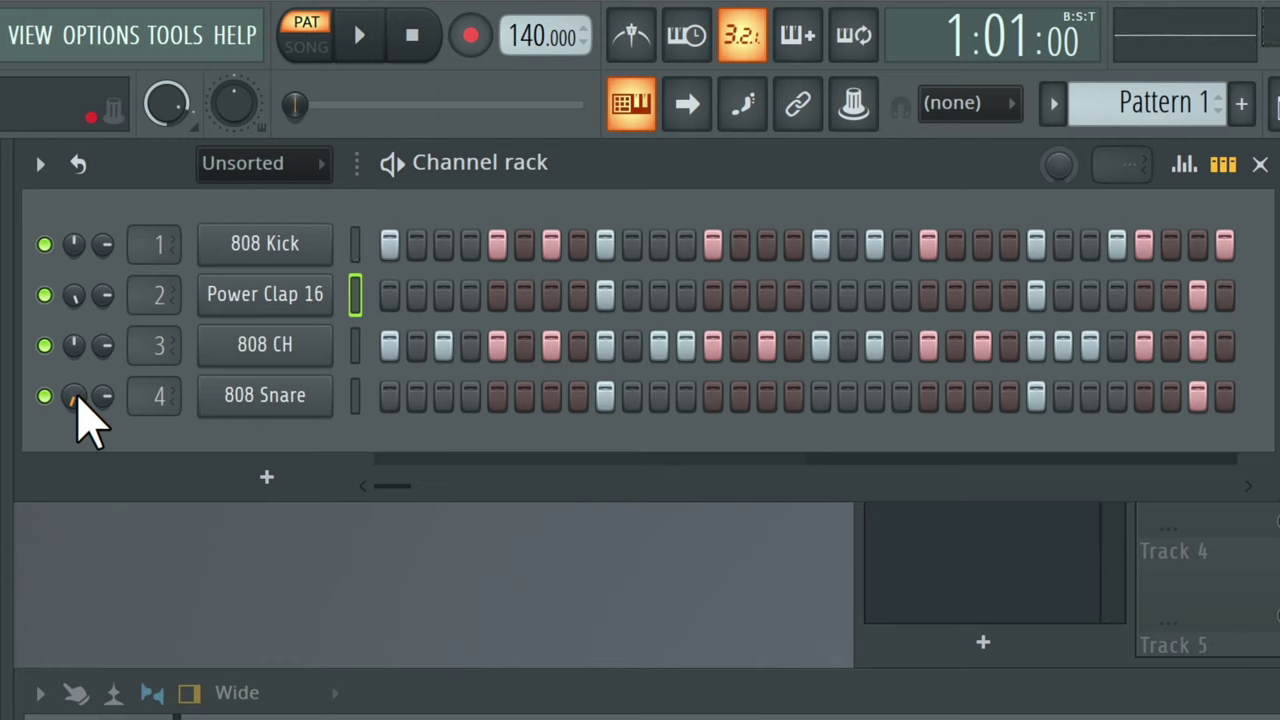
{"action": "key", "text": "alt"}
{"action": "mouse_move", "coordinate": [114, 314]}
{"action": "left_mouse_down"}
{"action": "mouse_move", "coordinate": [114, 392]}
{"action": "mouse_move", "coordinate": [107, 297]}
{"action": "left_mouse_up"}
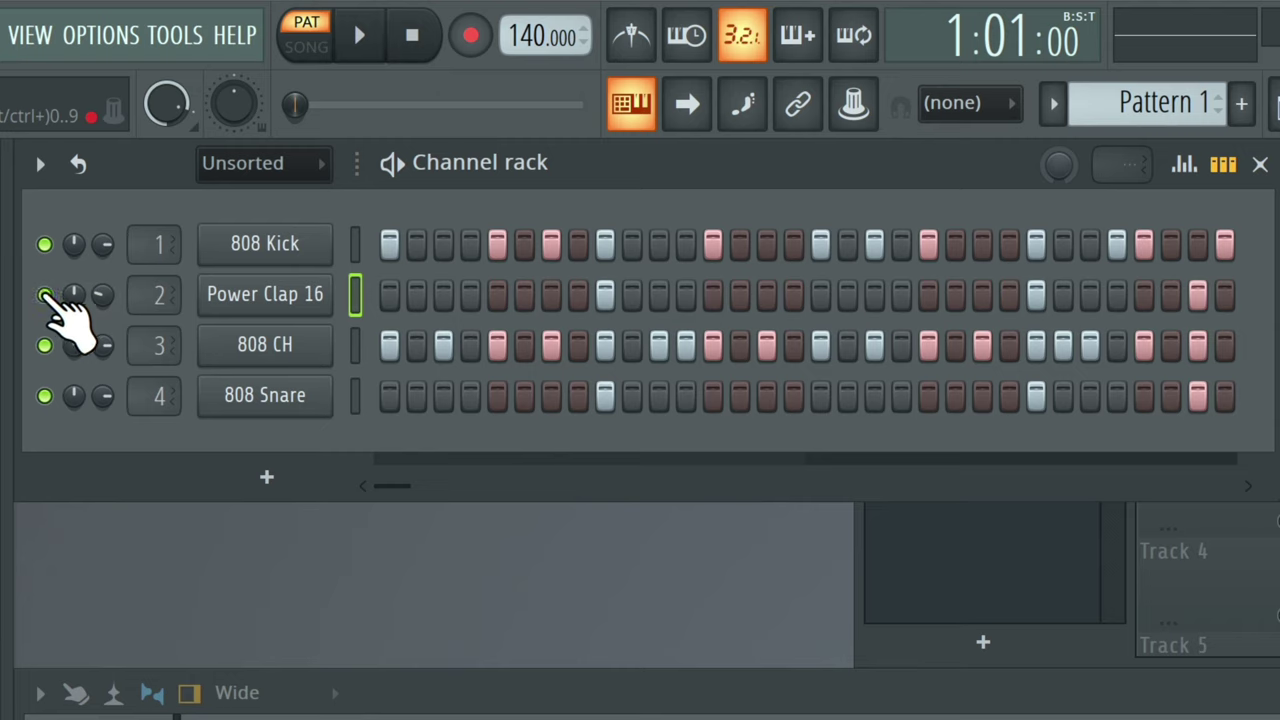
{"action": "key", "text": "space"}
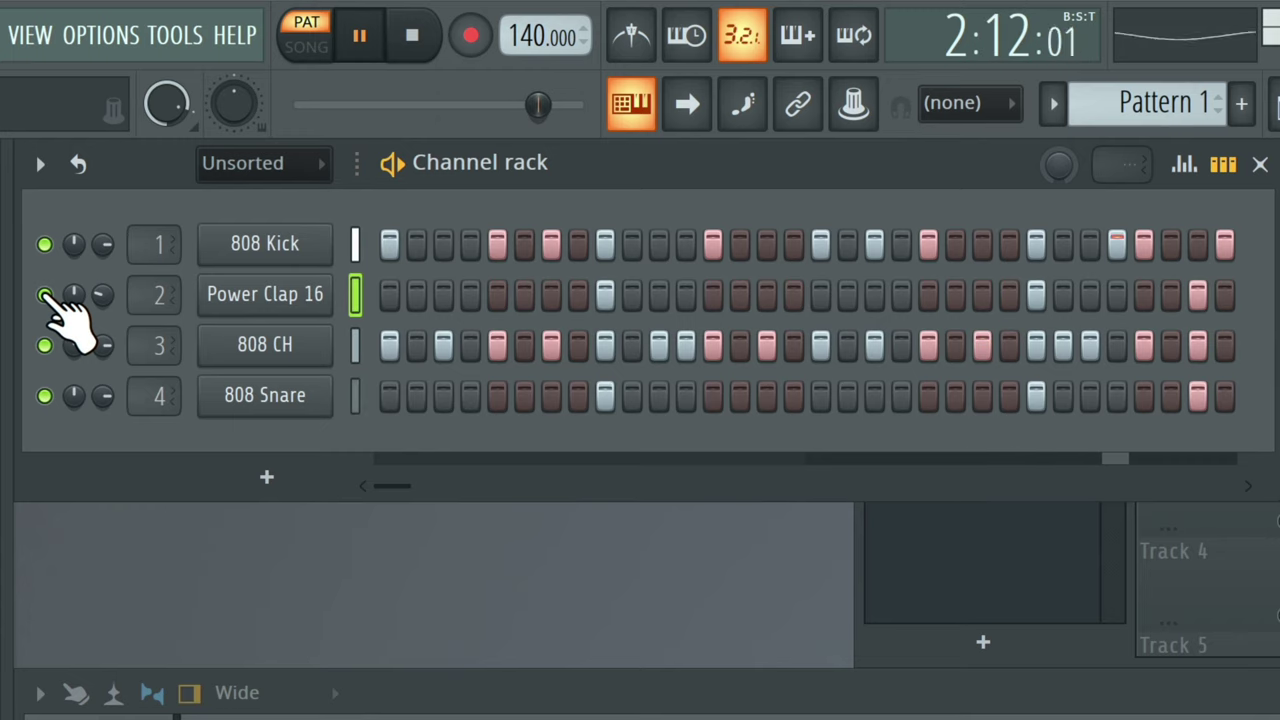
{"action": "key", "text": "space"}
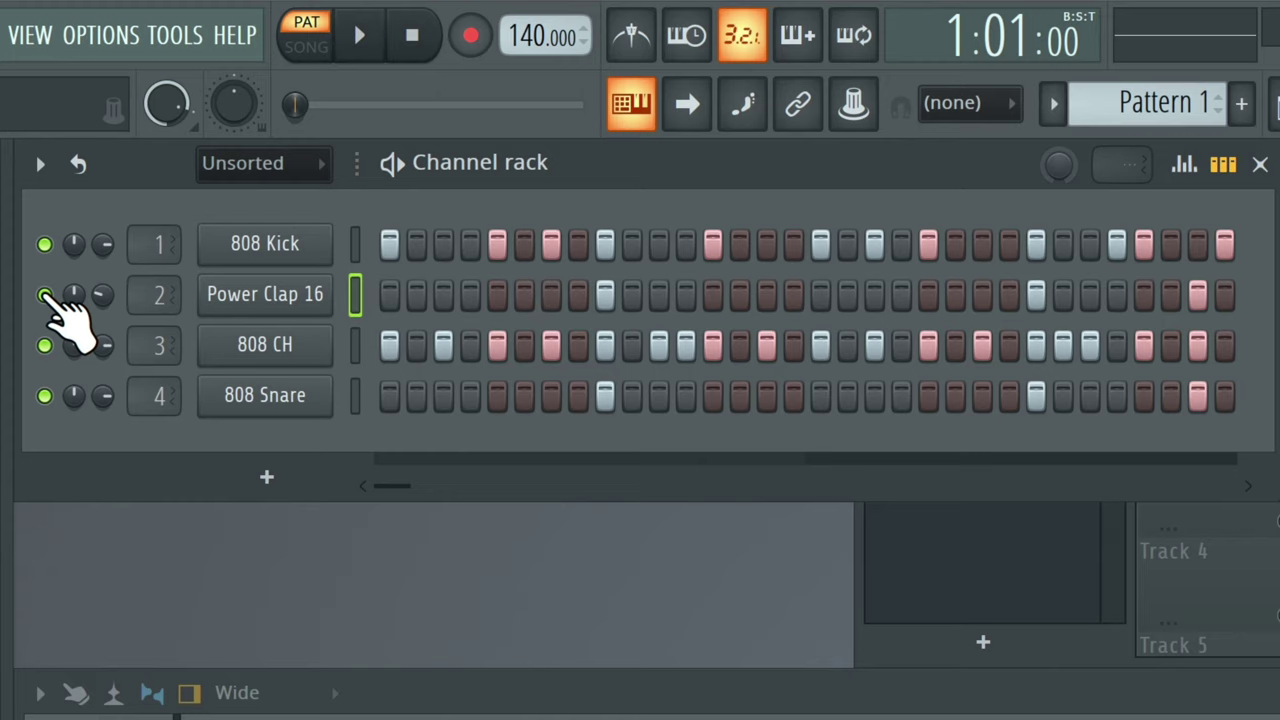
Solo and unsolo the Power Clap 16 channel twice to compare it with the full pattern, and stop playback.
{"action": "left_click", "coordinate": [44, 296], "text": "alt"}
{"action": "key", "text": "space"}
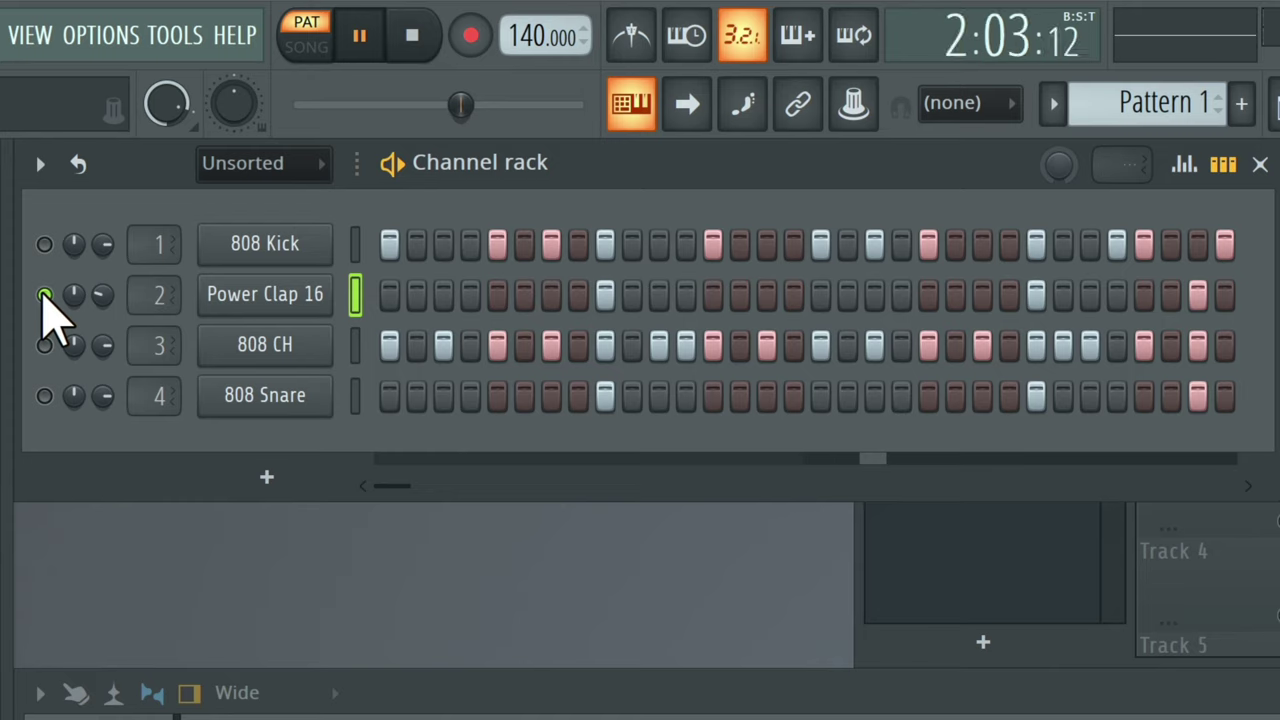
{"action": "left_click", "coordinate": [44, 296], "text": "alt"}
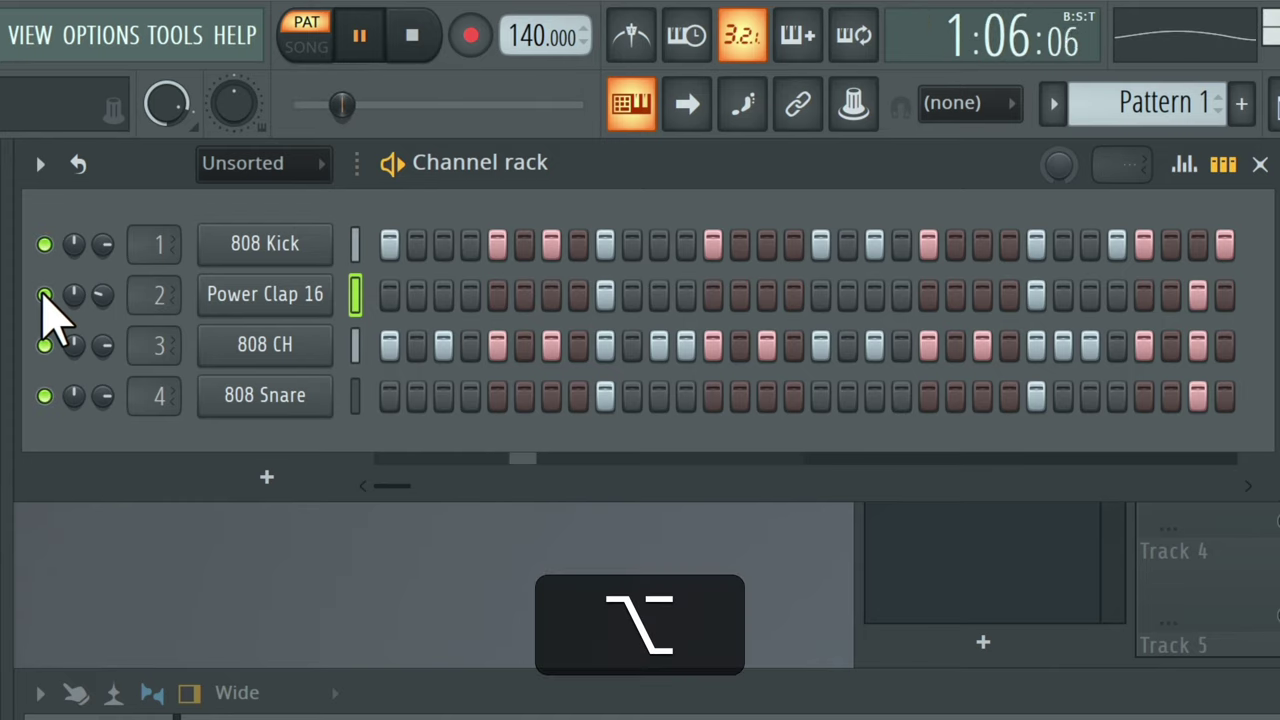
{"action": "left_click", "coordinate": [44, 296], "text": "alt"}
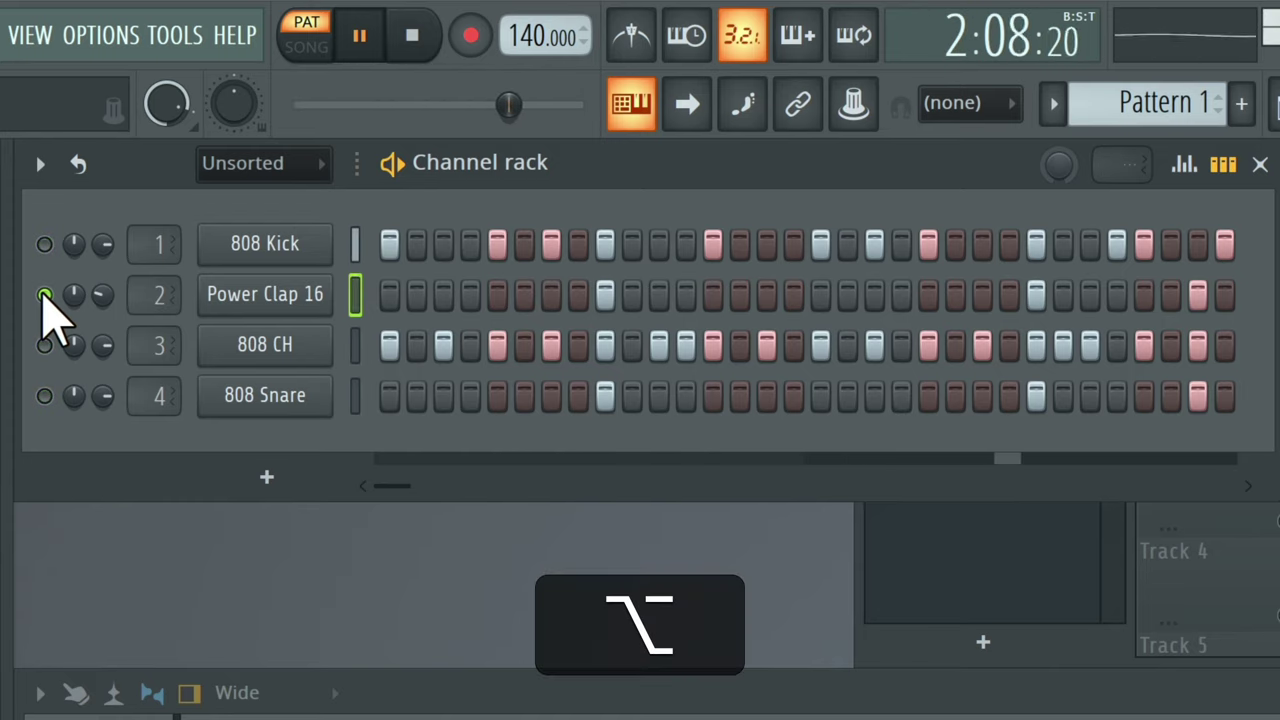
{"action": "left_click", "coordinate": [44, 296], "text": "alt"}
{"action": "key", "text": "space"}
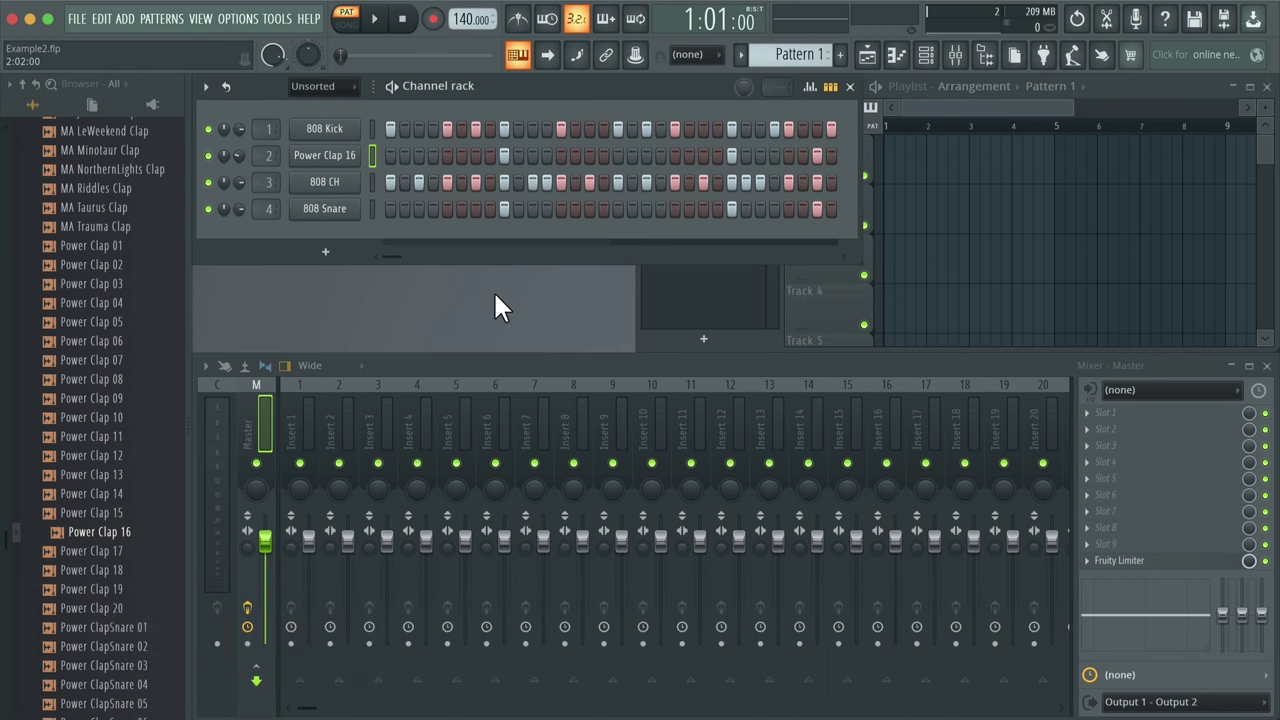
Hide the Channel rack and paint a Pattern 1 clip at bar 1 of Track 1 in the Playlist.
{"action": "left_click", "coordinate": [930, 57]}
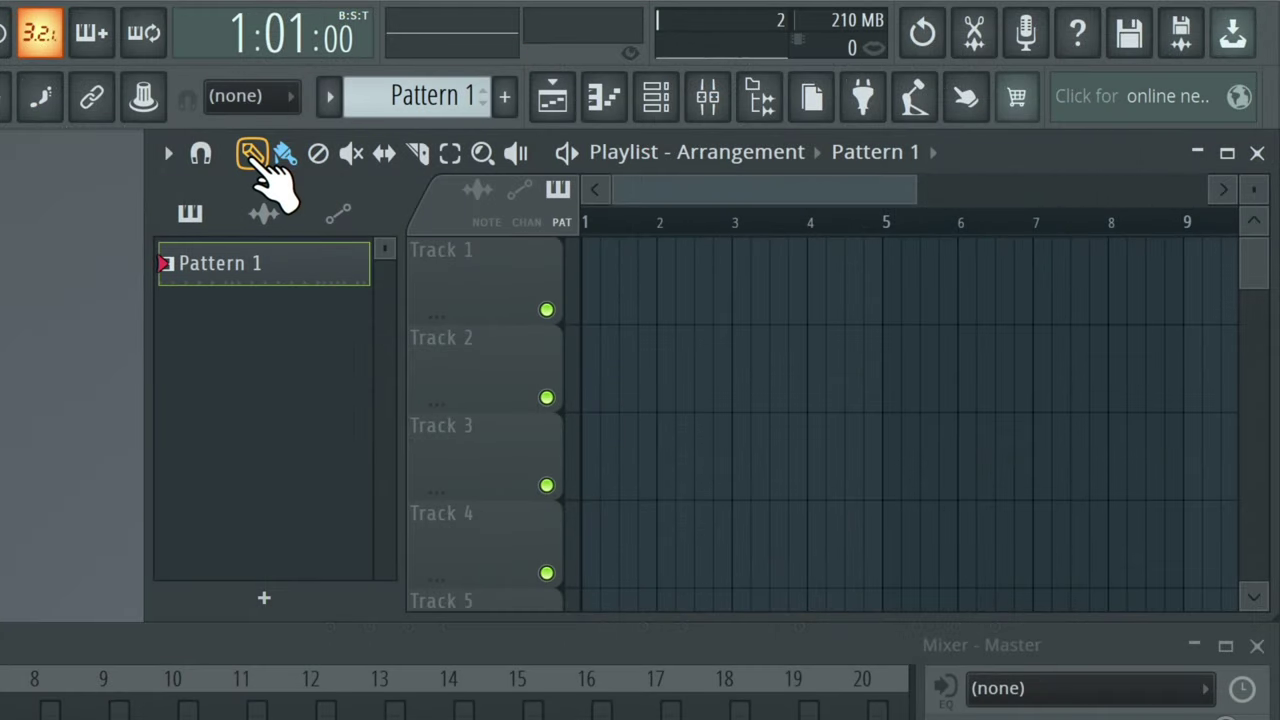
{"action": "left_click", "coordinate": [293, 157]}
{"action": "left_click", "coordinate": [596, 252]}
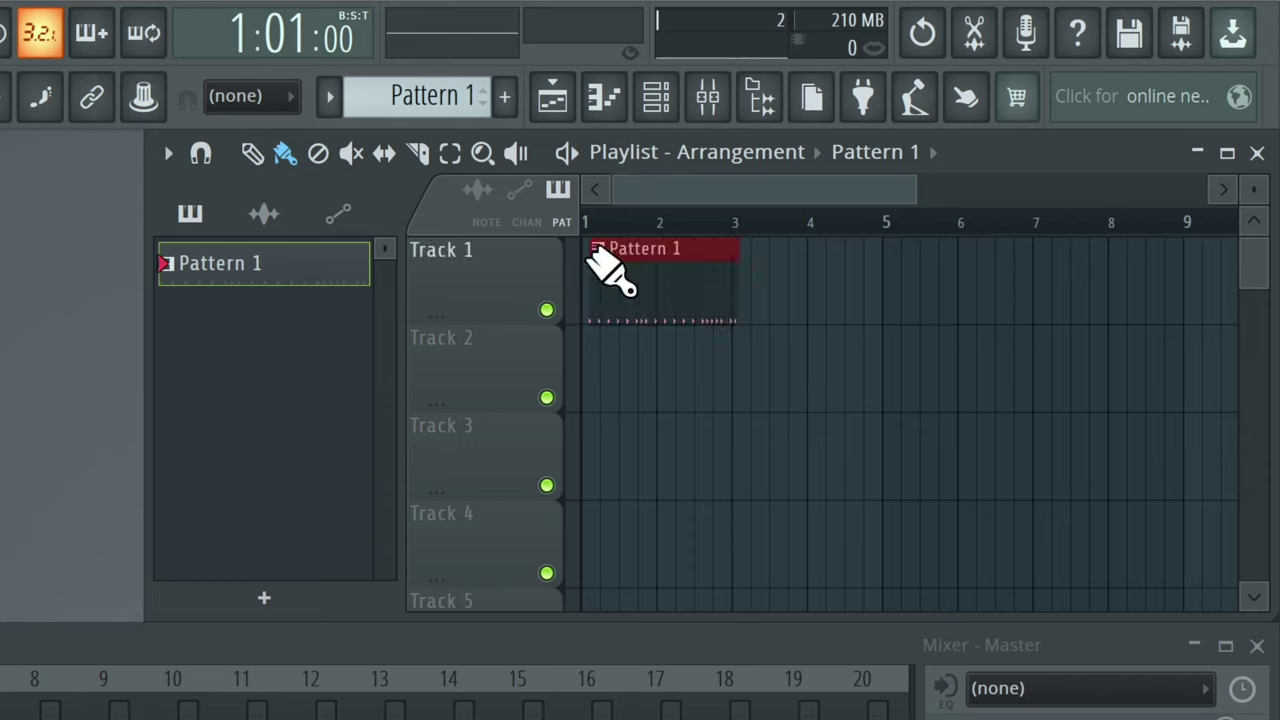
Align the Pattern 1 clip with the start of bar 1 on Track 1 and set the global snap to Bar.
{"action": "left_click_drag", "start_coordinate": [666, 243], "coordinate": [645, 245]}
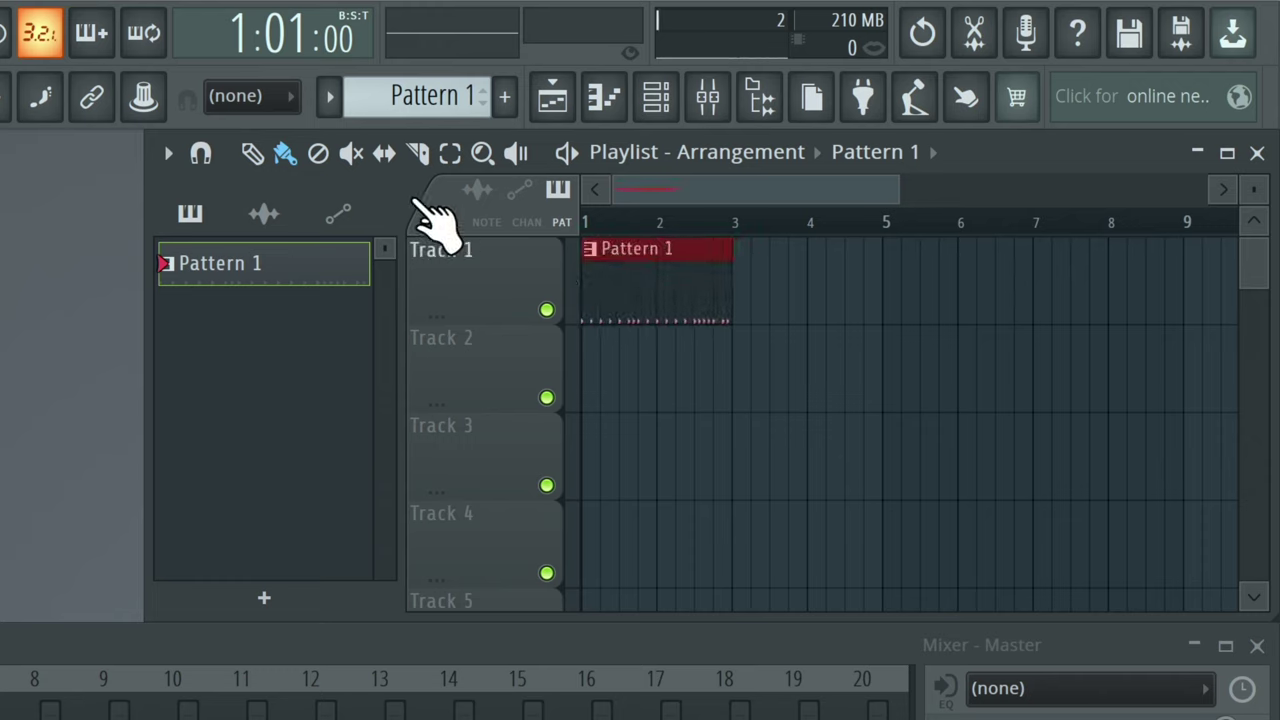
{"action": "left_click", "coordinate": [268, 100]}
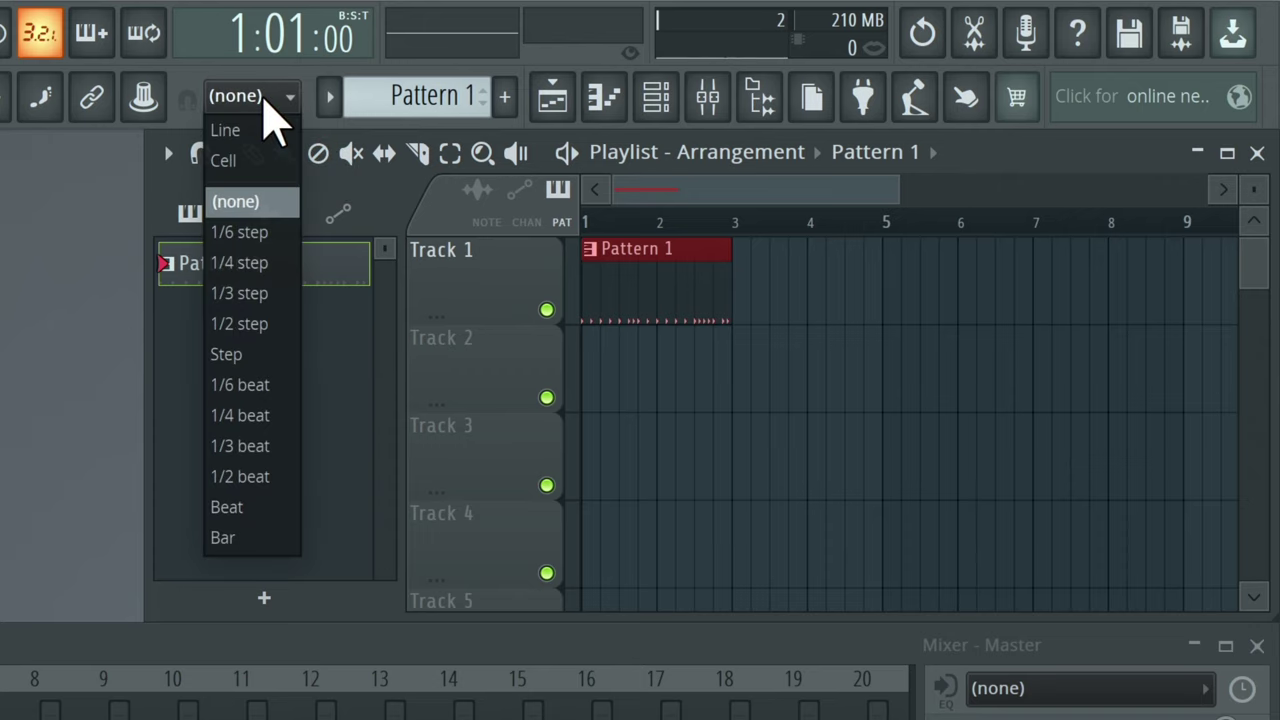
{"action": "left_click", "coordinate": [251, 538]}
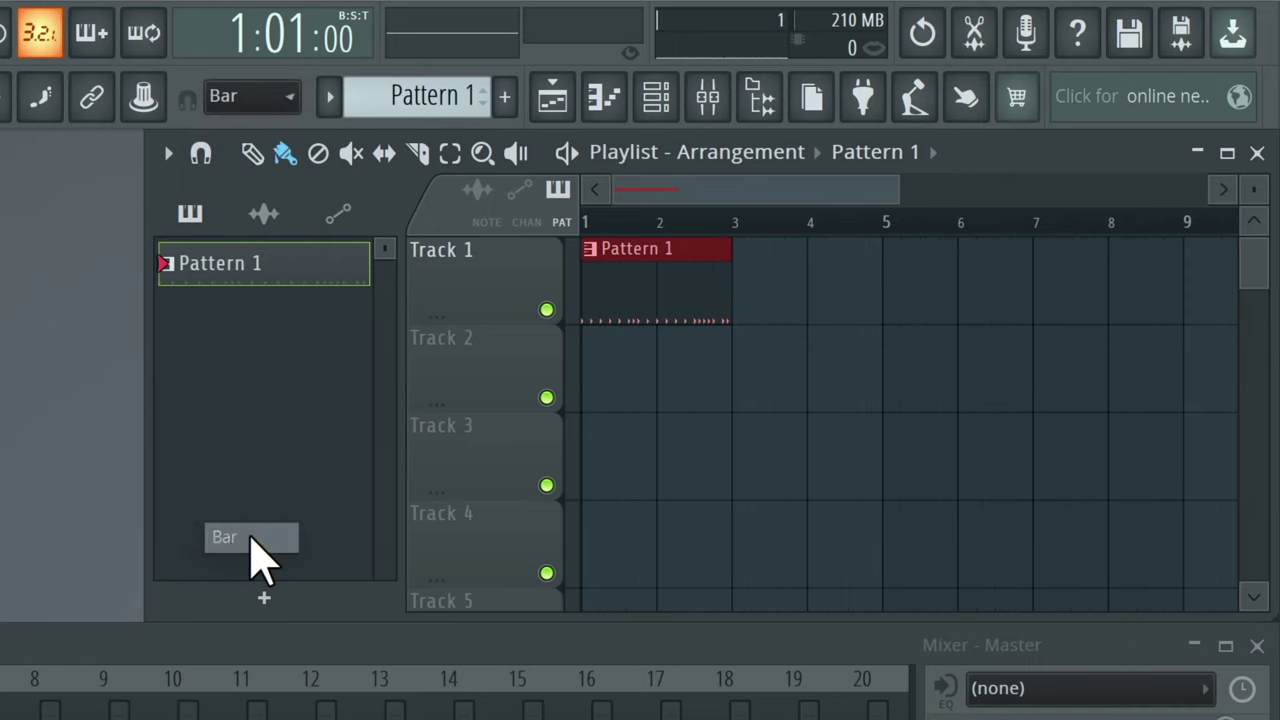
Paint two extra Pattern 1 clips at bars 4 and 6 of Track 1, then delete both.
{"action": "left_click", "coordinate": [800, 290]}
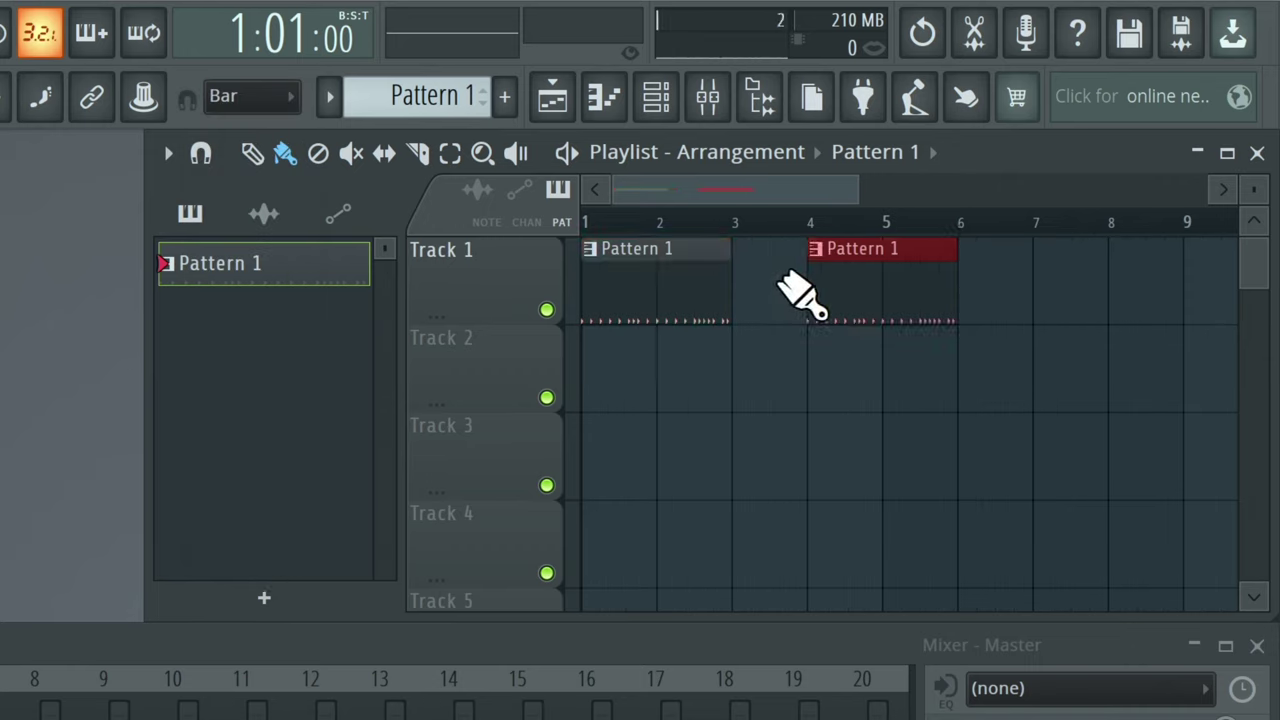
{"action": "left_click", "coordinate": [1000, 258]}
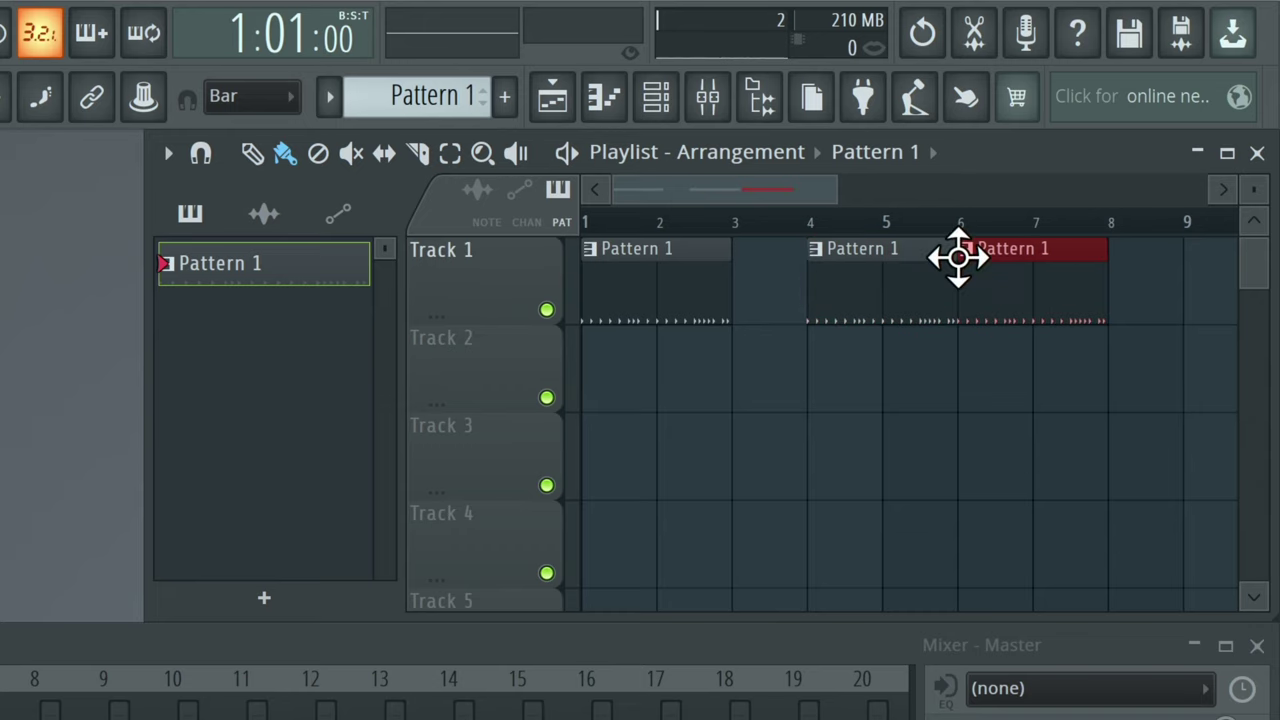
{"action": "right_click", "coordinate": [890, 249]}
{"action": "right_click", "coordinate": [1006, 245]}
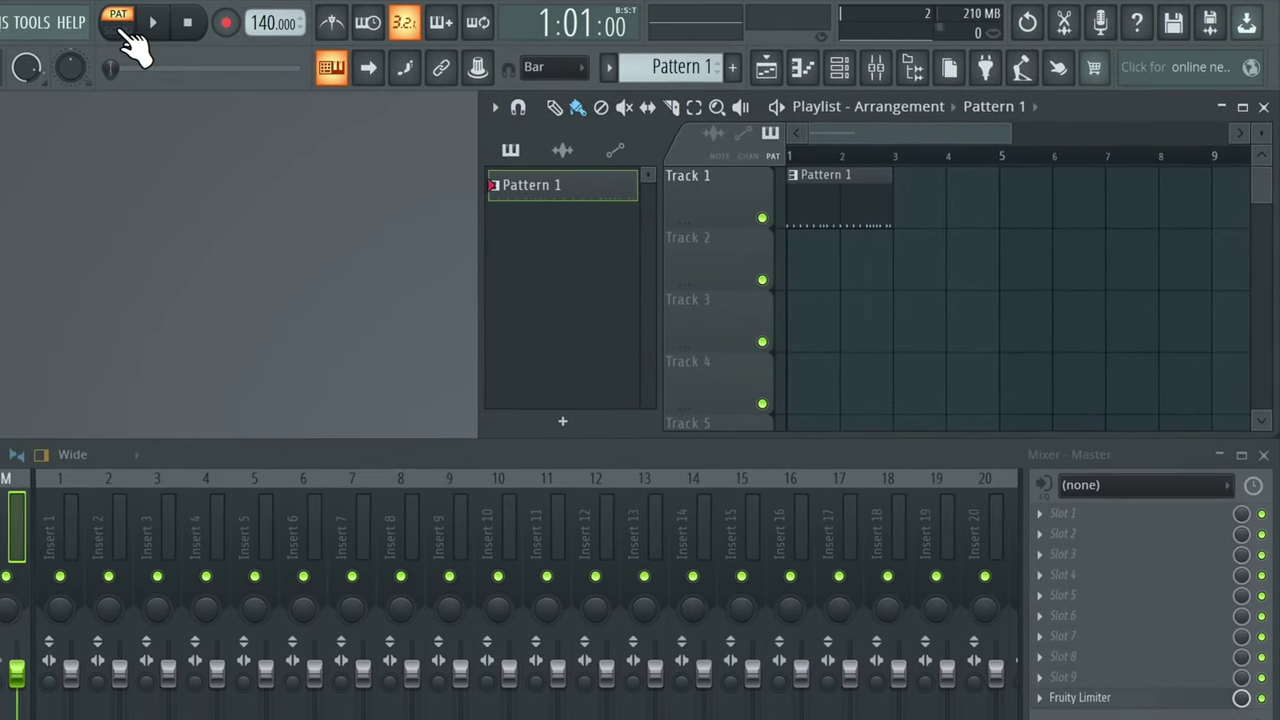
Switch playback to song mode, play the Playlist arrangement and stop it.
{"action": "left_click", "coordinate": [122, 30]}
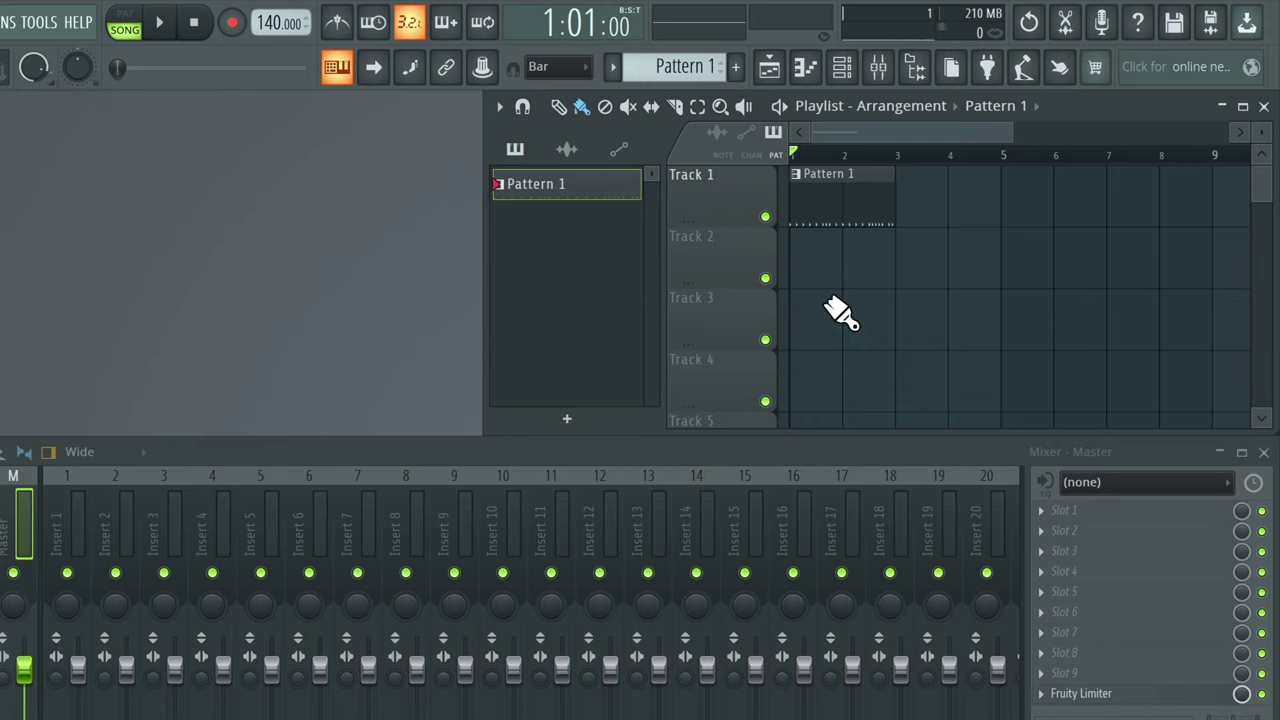
{"action": "key", "text": "space"}
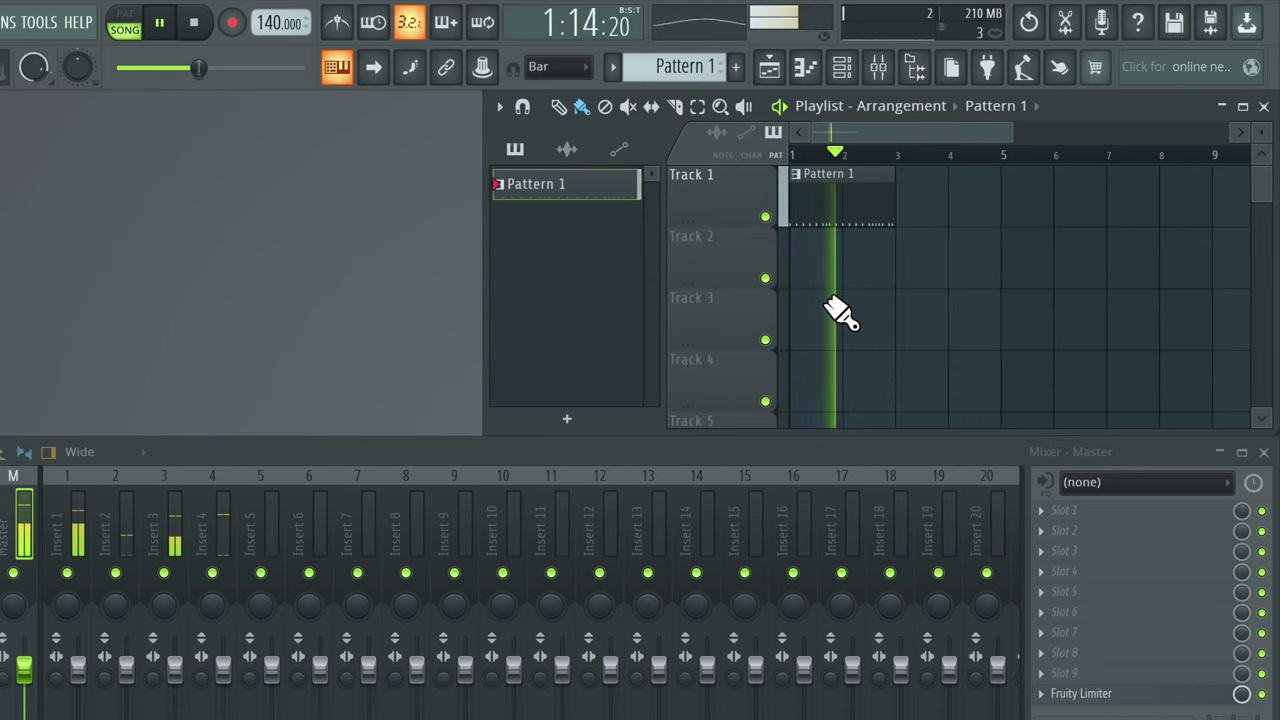
{"action": "key", "text": "space"}
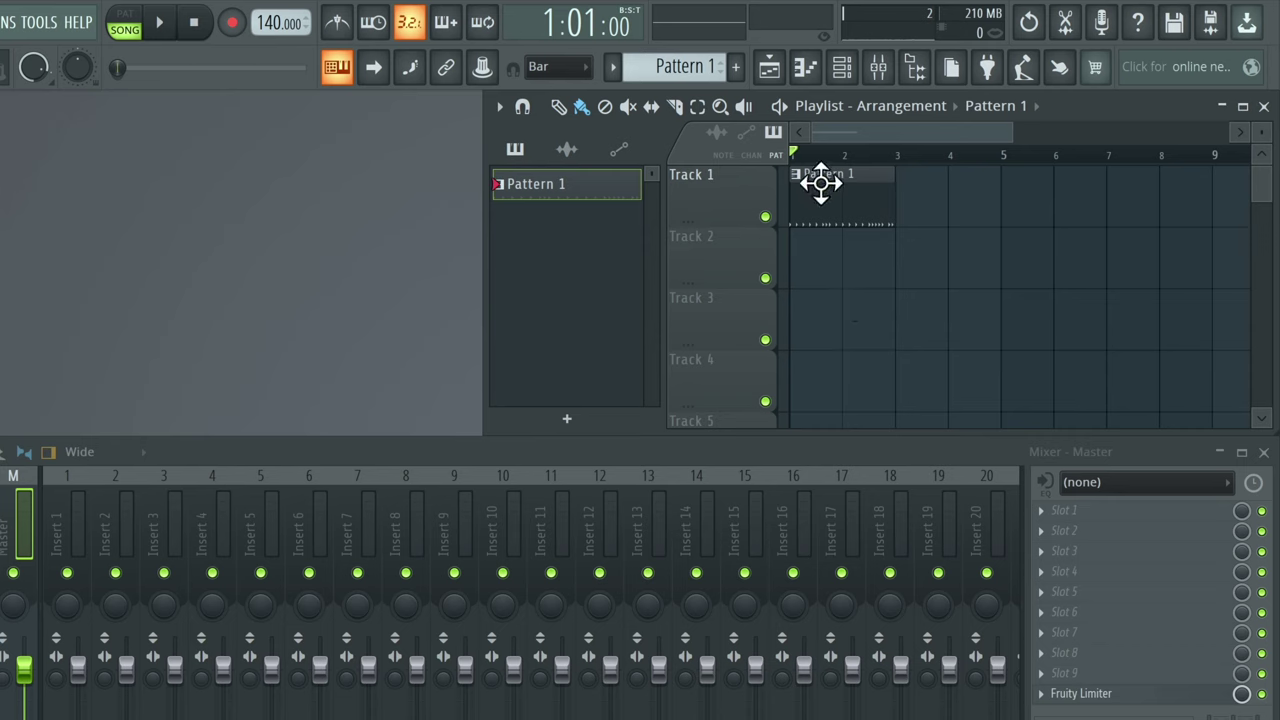
Show the Channel rack and create a new pattern named Bass.
{"action": "left_click", "coordinate": [848, 74]}
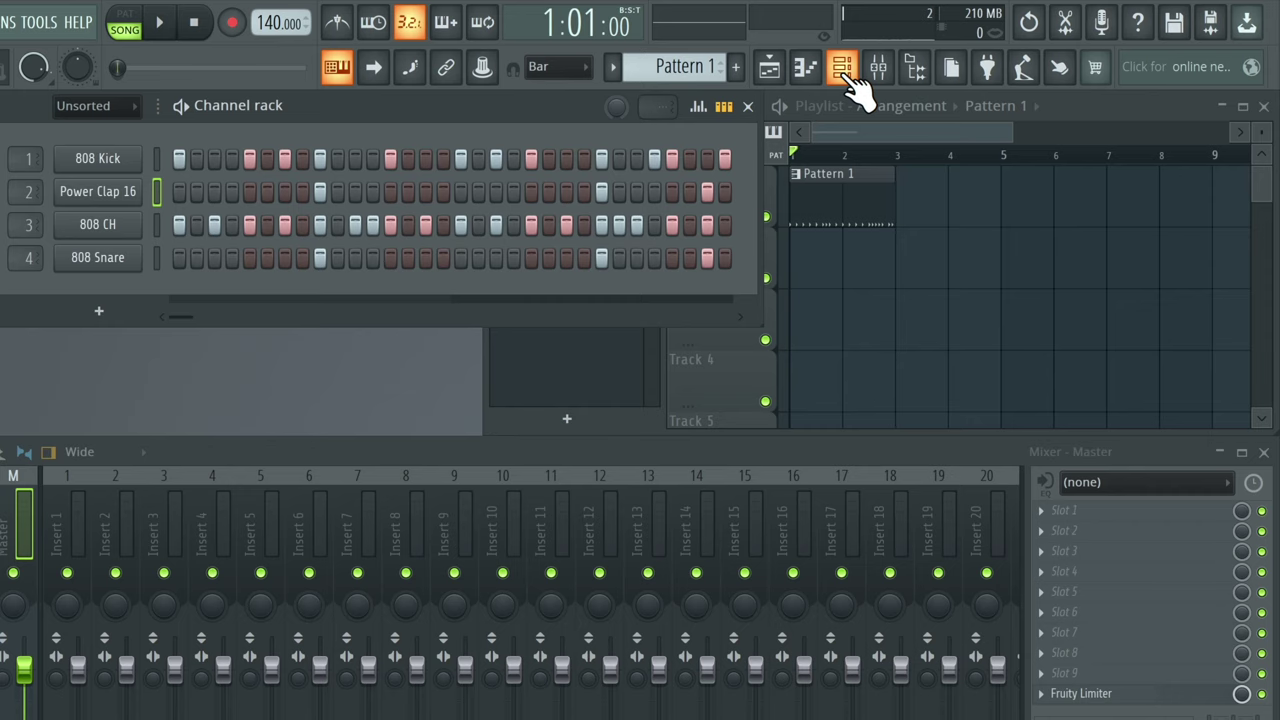
{"action": "left_click", "coordinate": [738, 67]}
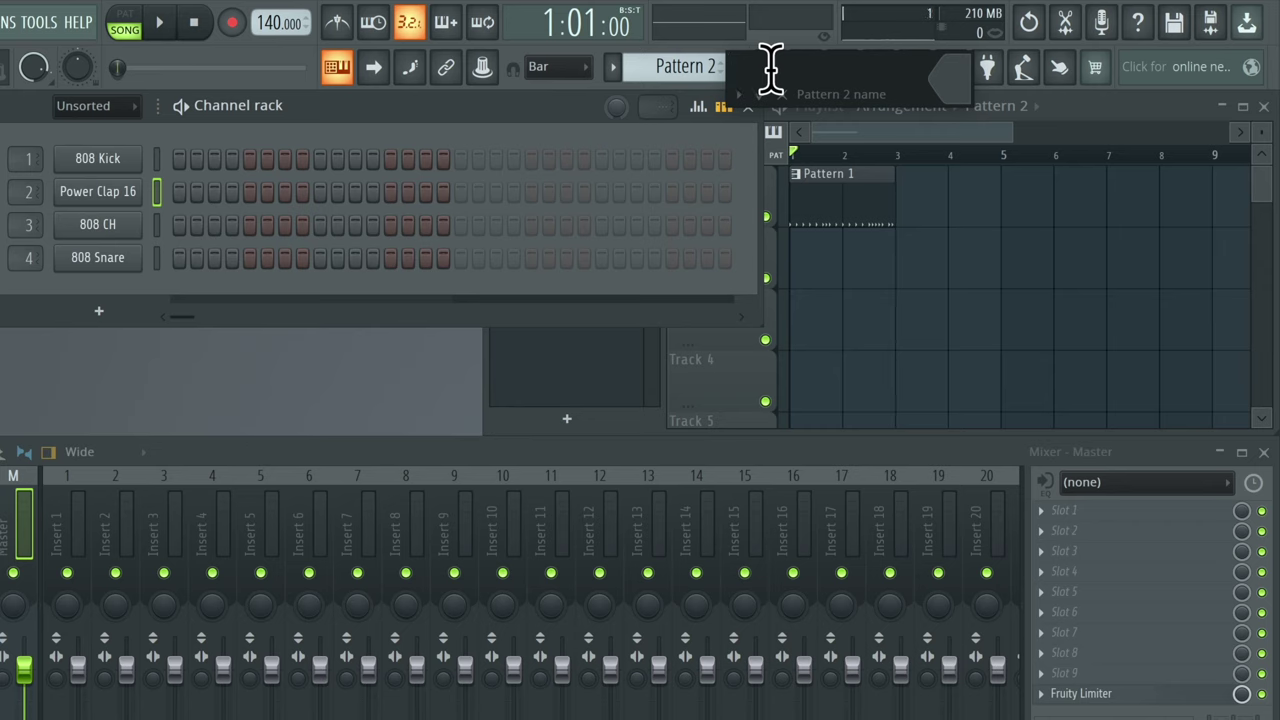
{"action": "type", "text": "Bass"}
{"action": "key", "text": "Return"}
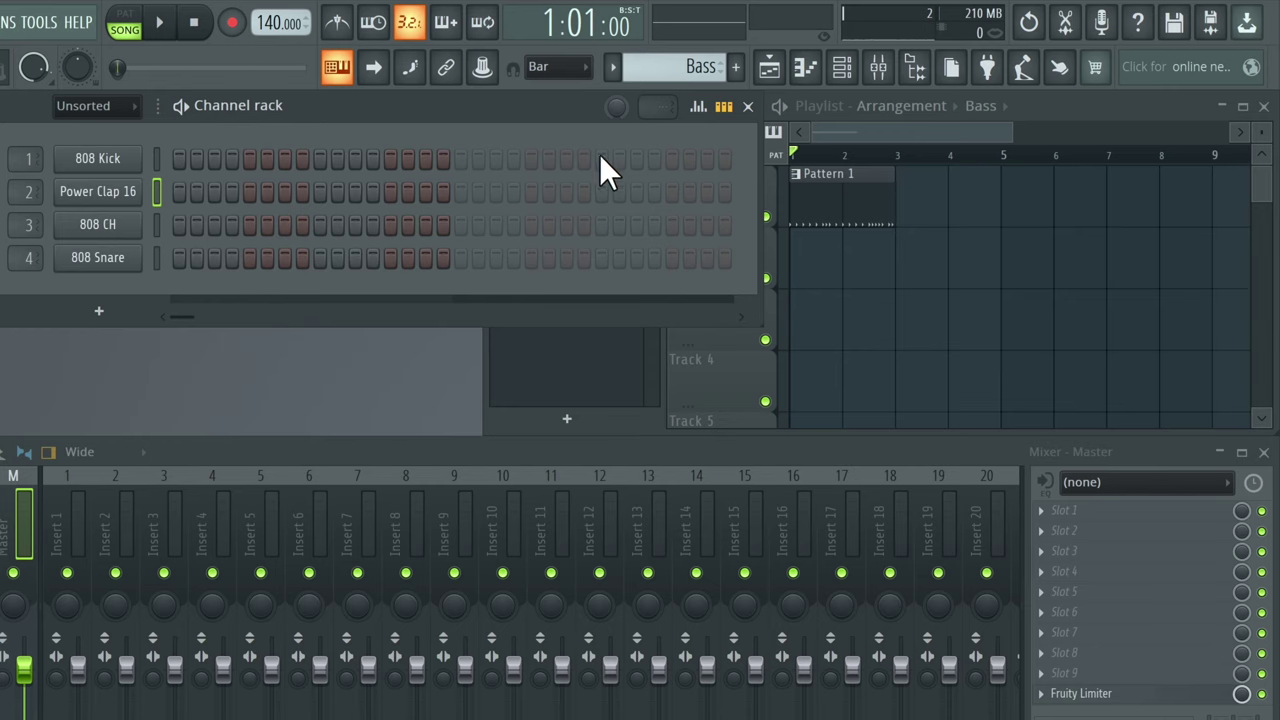
Make Pattern 1 the active pattern and rename it Drums.
{"action": "left_click", "coordinate": [613, 68]}
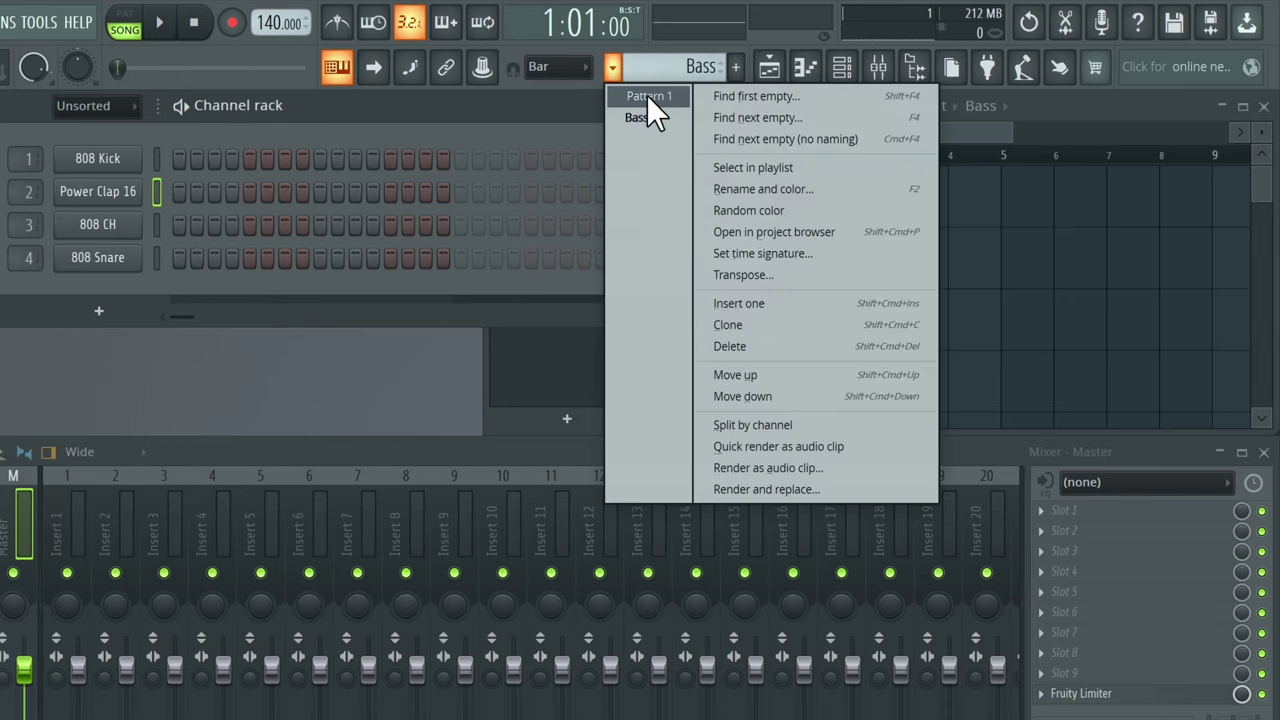
{"action": "left_click", "coordinate": [646, 95]}
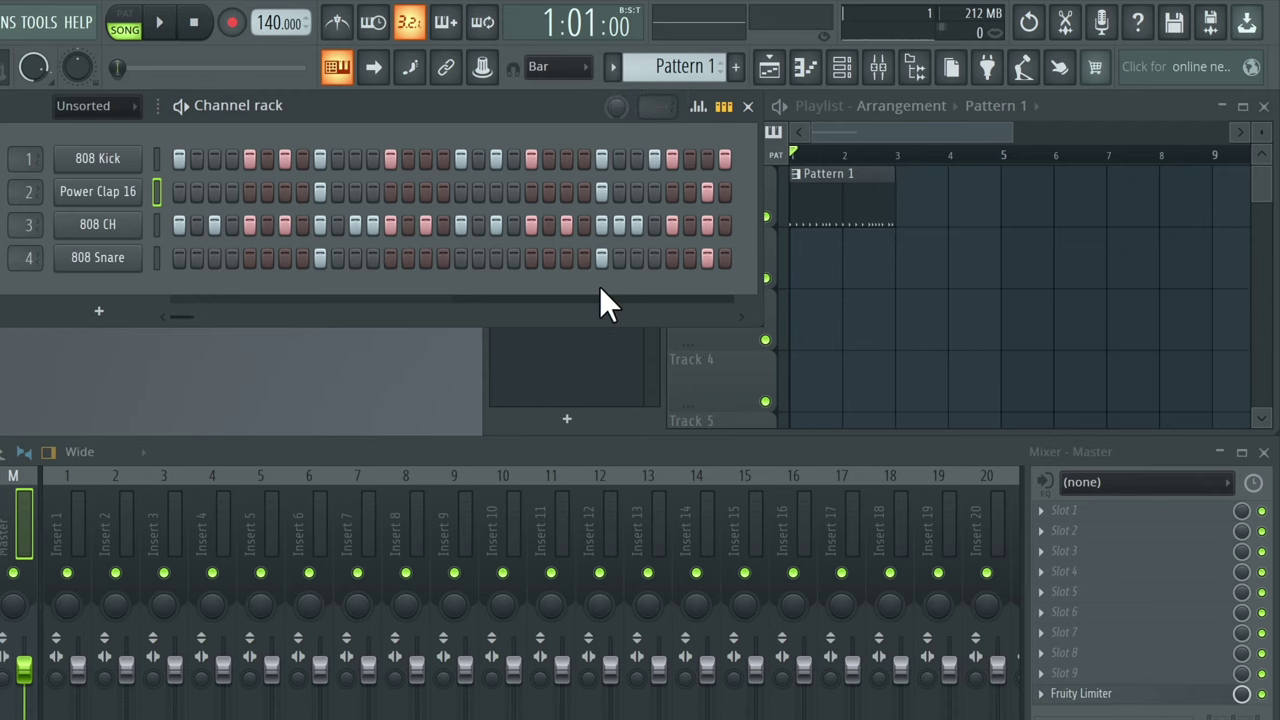
{"action": "left_click", "coordinate": [612, 67]}
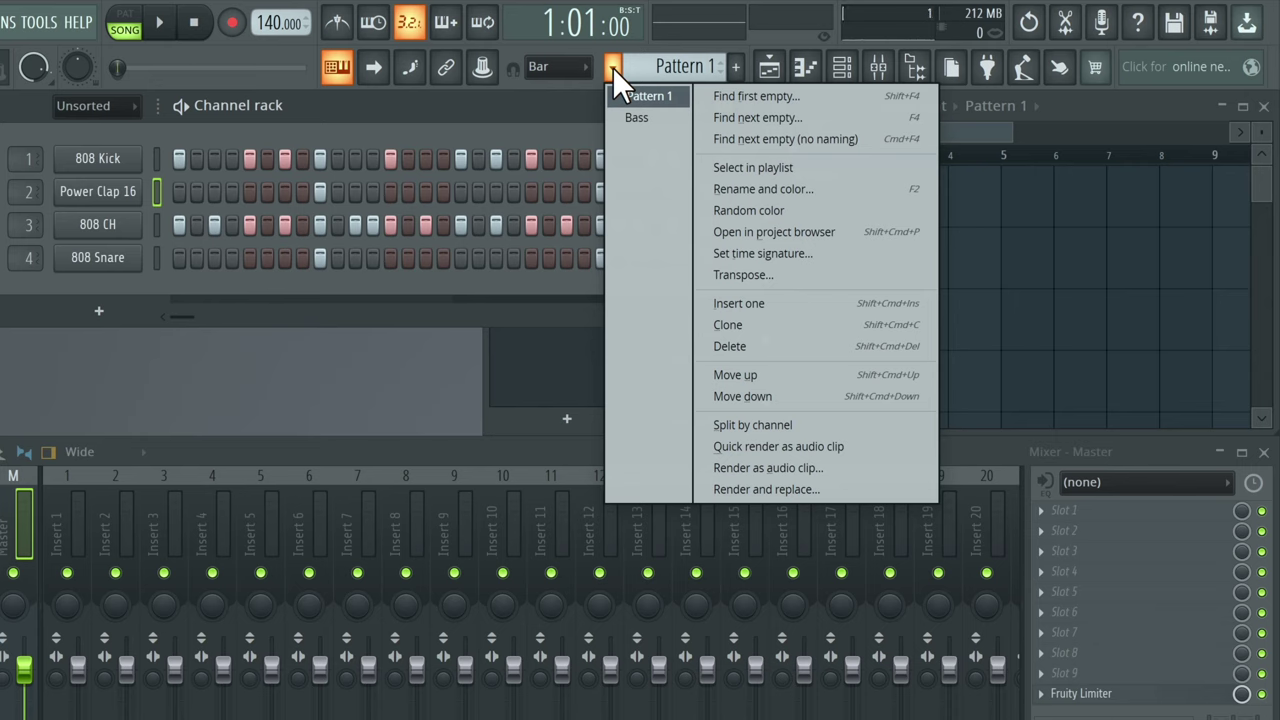
{"action": "left_click", "coordinate": [751, 189]}
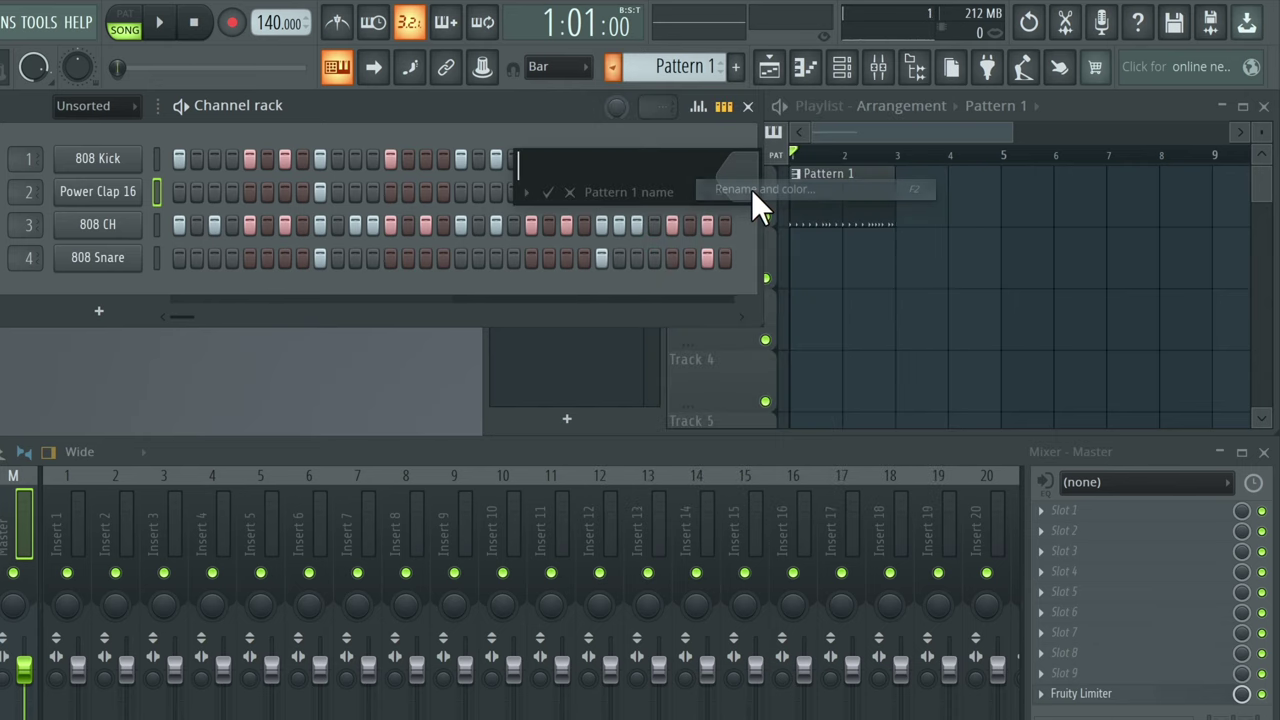
{"action": "type", "text": "Drums"}
{"action": "key", "text": "Return"}
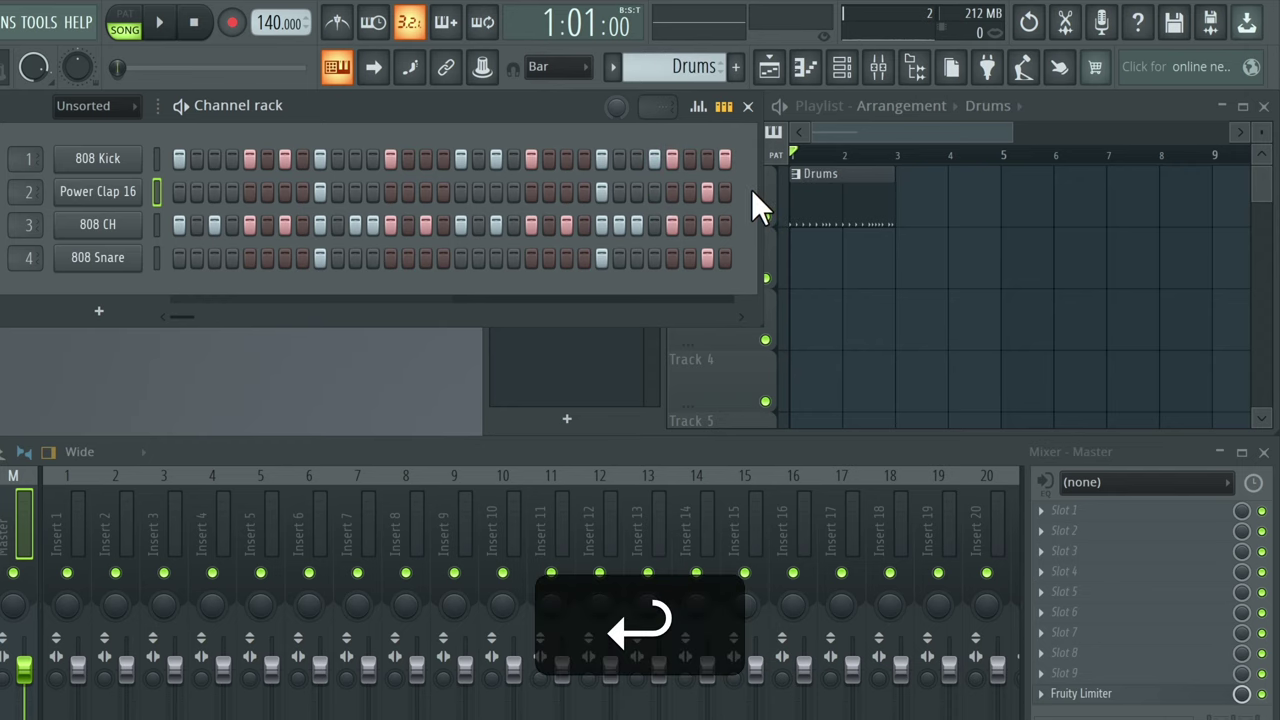
Switch to the Bass pattern, add a FLEX instrument channel to it and close the FLEX window.
{"action": "left_click", "coordinate": [612, 67]}
{"action": "left_click", "coordinate": [628, 118]}
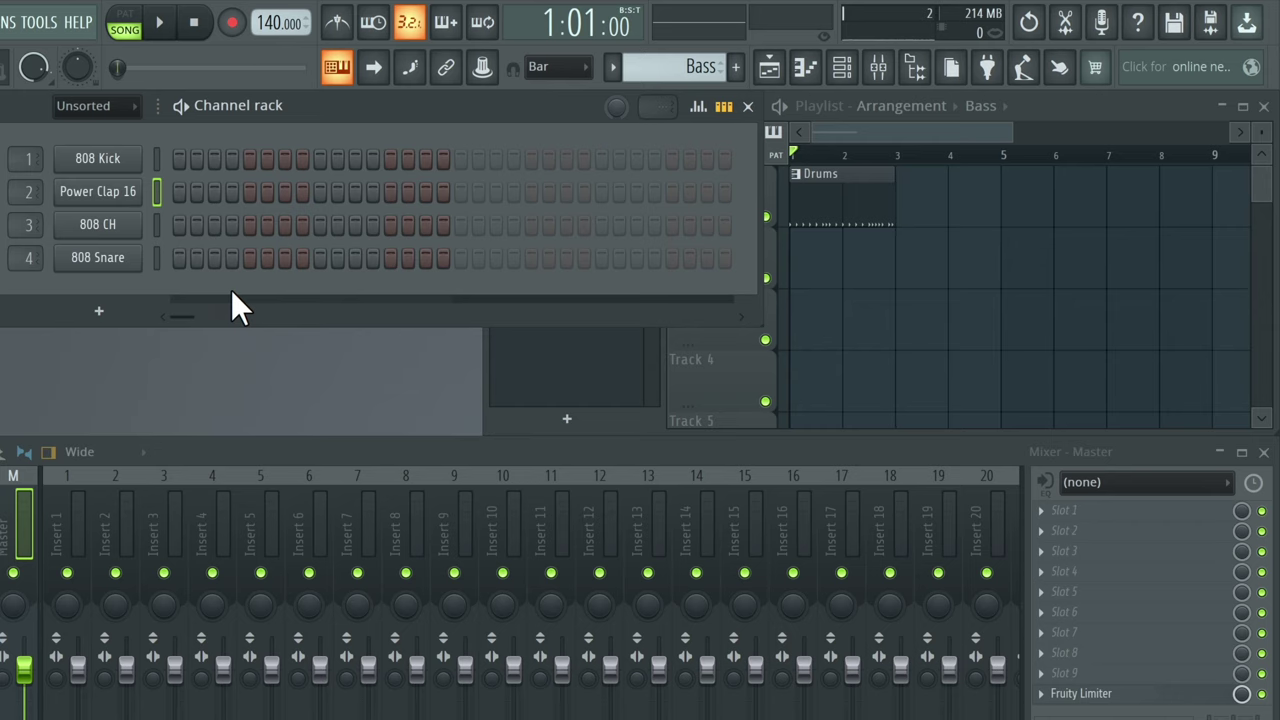
{"action": "left_click", "coordinate": [99, 312]}
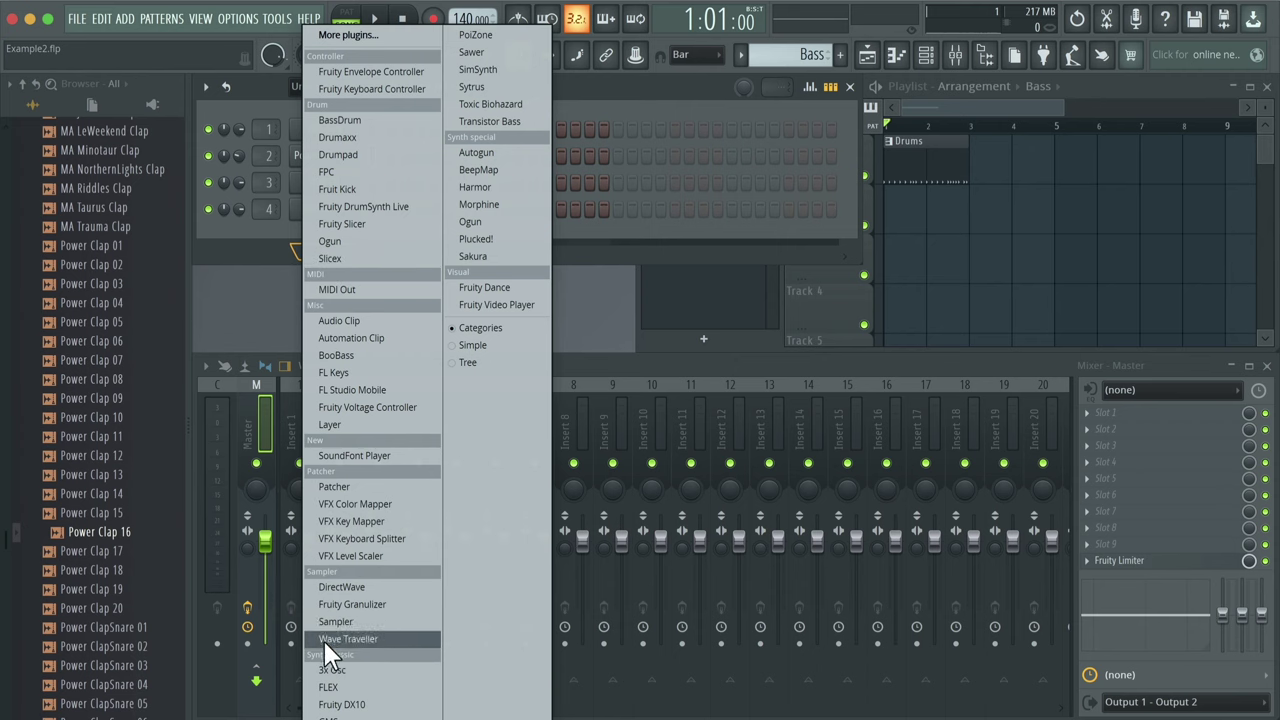
{"action": "left_click", "coordinate": [344, 690]}
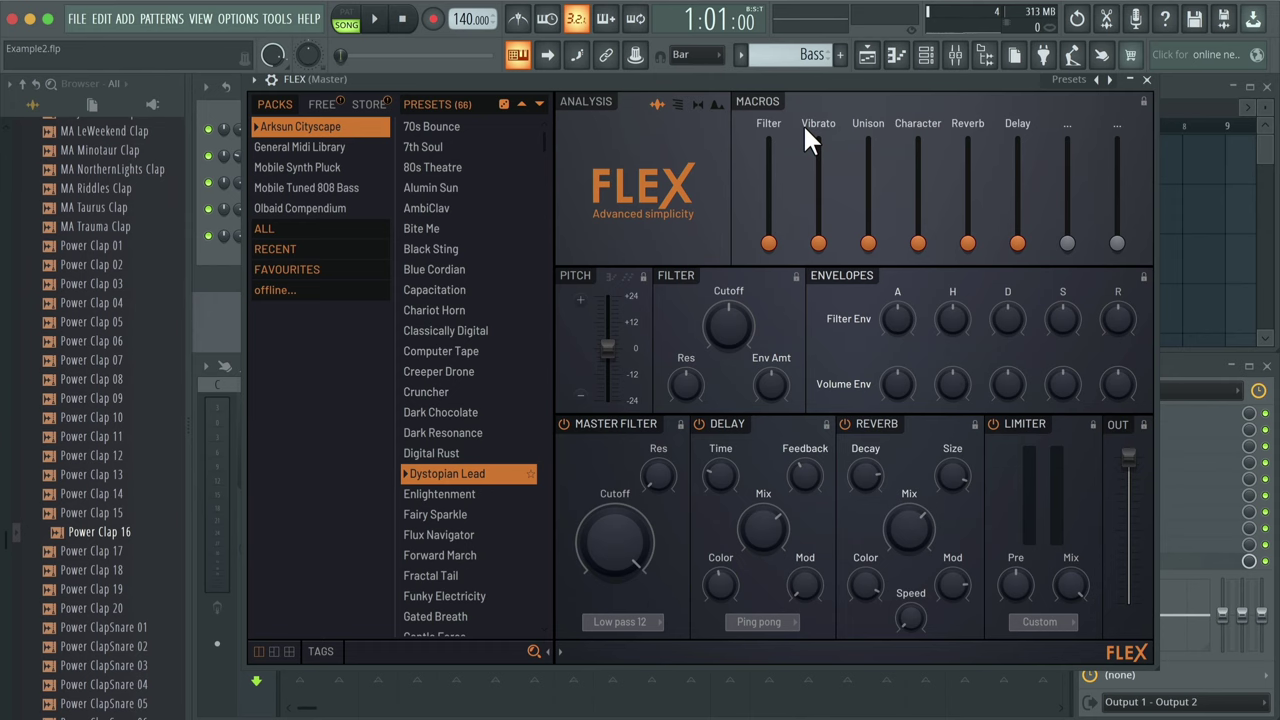
{"action": "left_click", "coordinate": [1146, 79]}
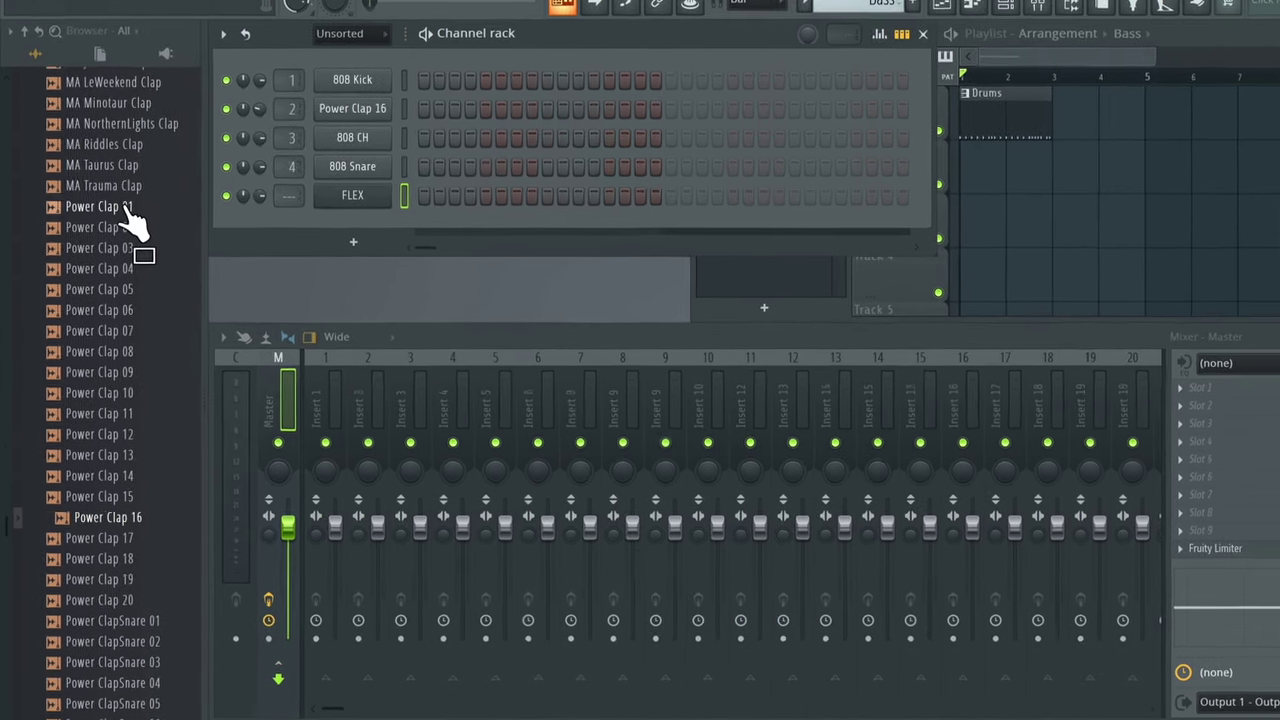
Collapse the Drums (ModeAudio) pack in the Browser and open the Ibanez folder of the Bass instruments in Packs.
{"action": "scroll", "coordinate": [120, 260], "scroll_direction": "up", "scroll_amount": 10}
{"action": "scroll", "coordinate": [143, 196], "scroll_direction": "up", "scroll_amount": 15}
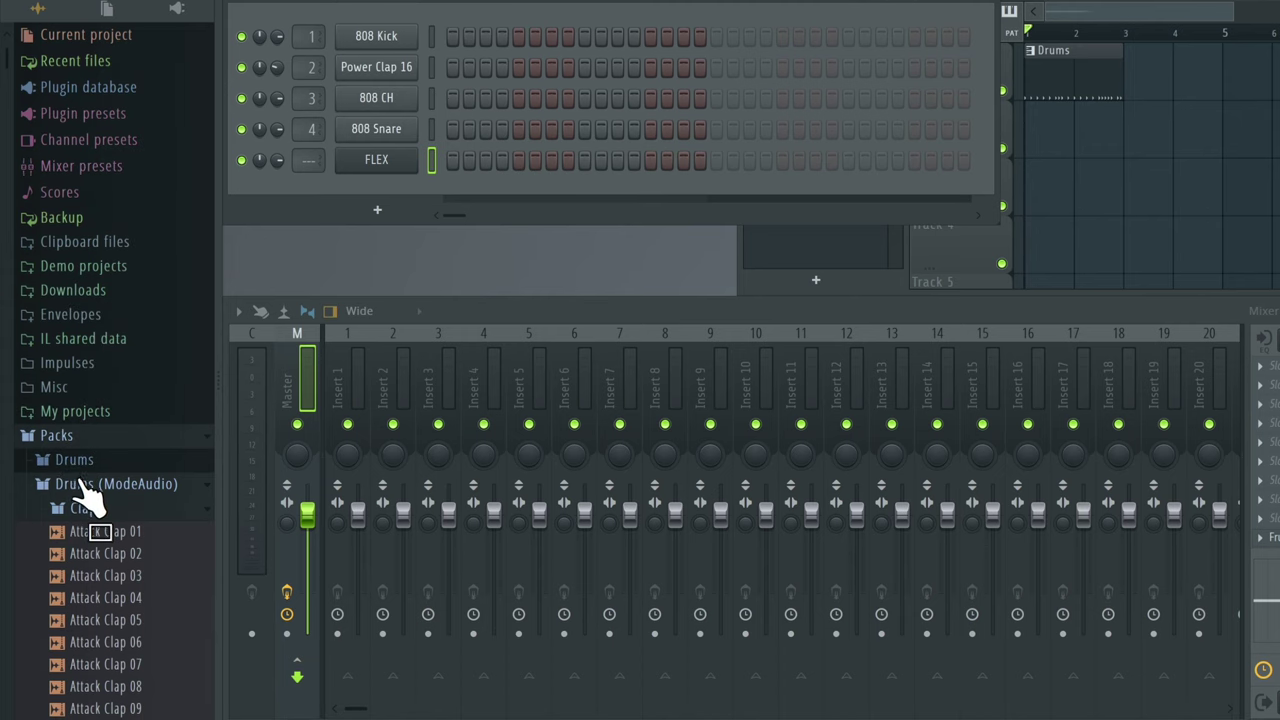
{"action": "left_click_drag", "start_coordinate": [126, 489], "coordinate": [142, 489]}
{"action": "left_click", "coordinate": [138, 485]}
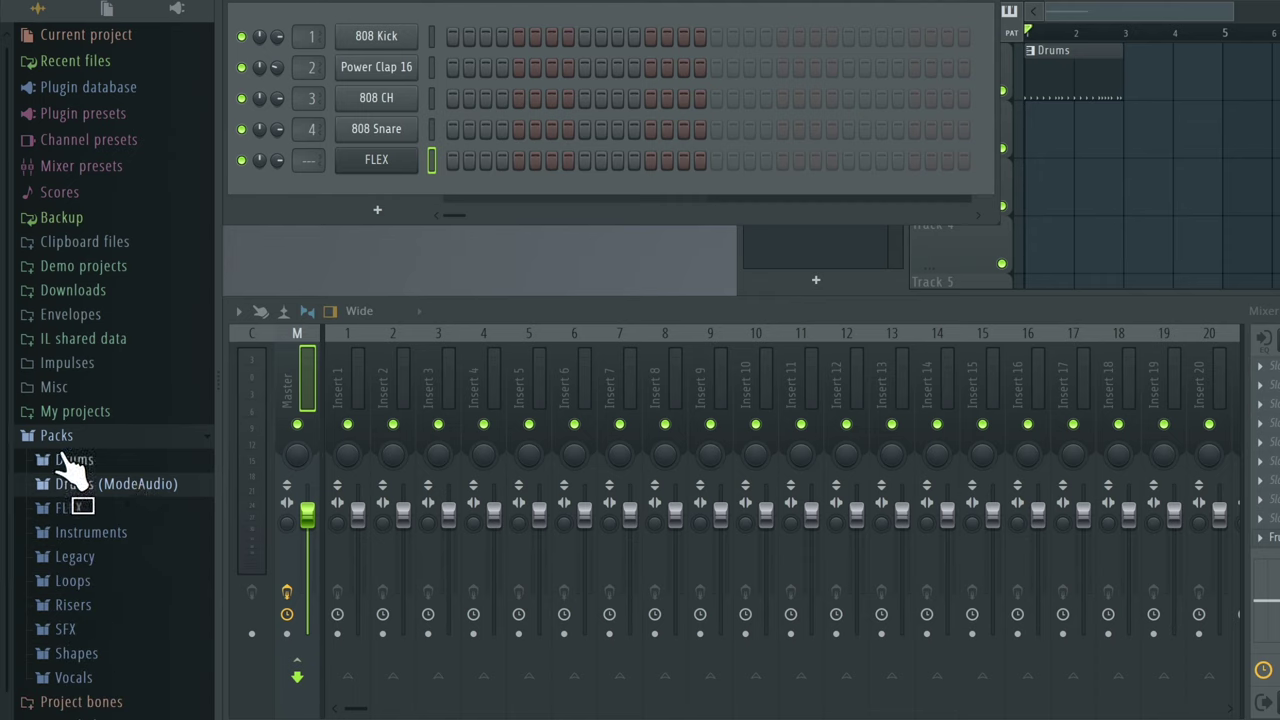
{"action": "left_click", "coordinate": [105, 540]}
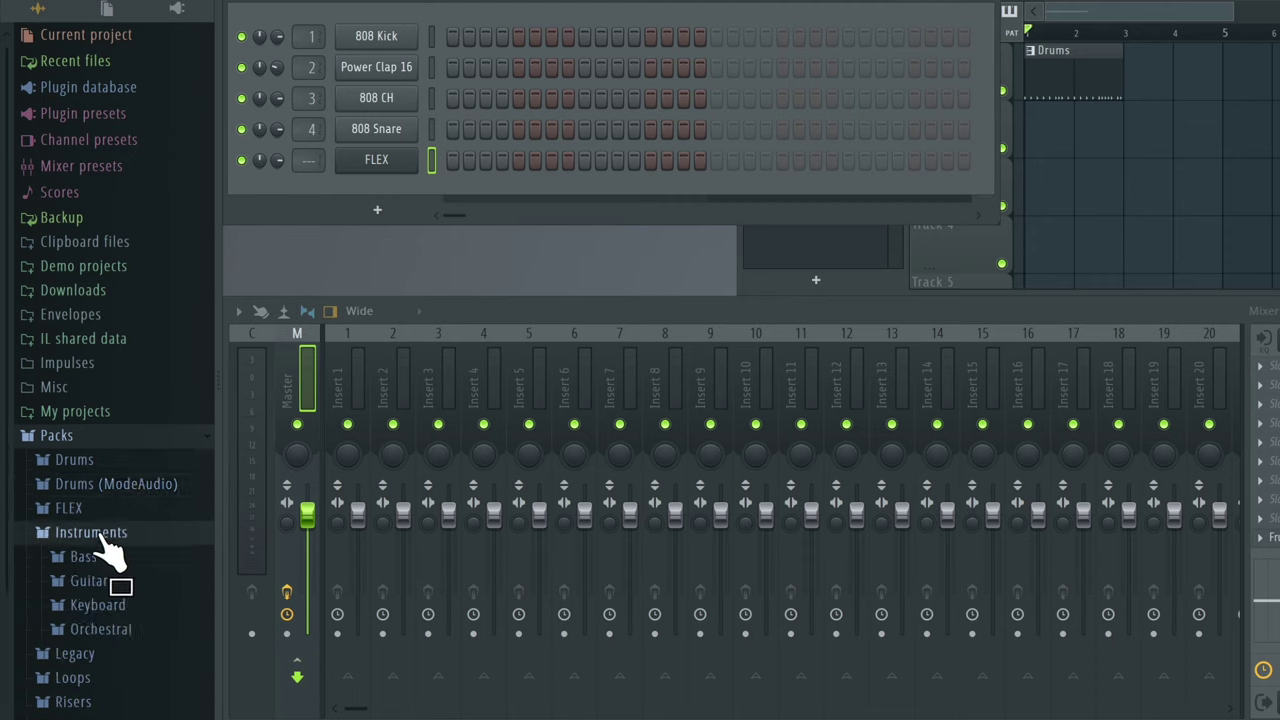
{"action": "left_click", "coordinate": [84, 560]}
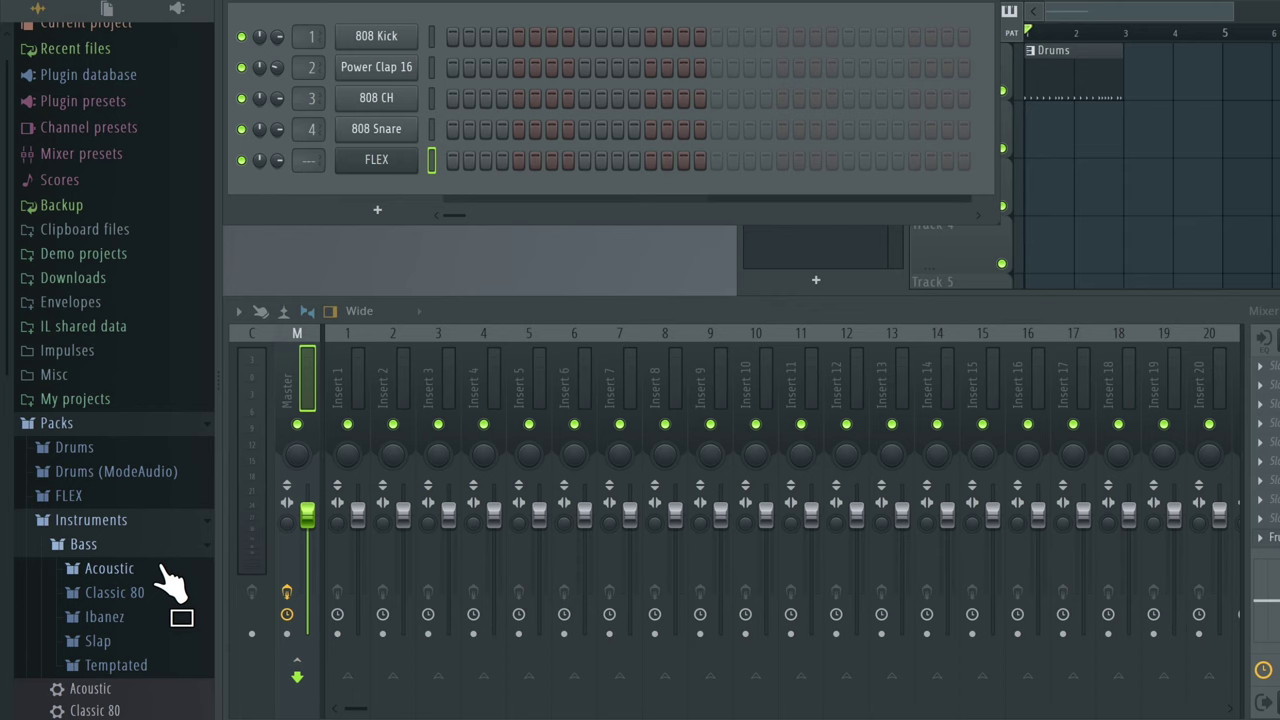
{"action": "left_click", "coordinate": [108, 617]}
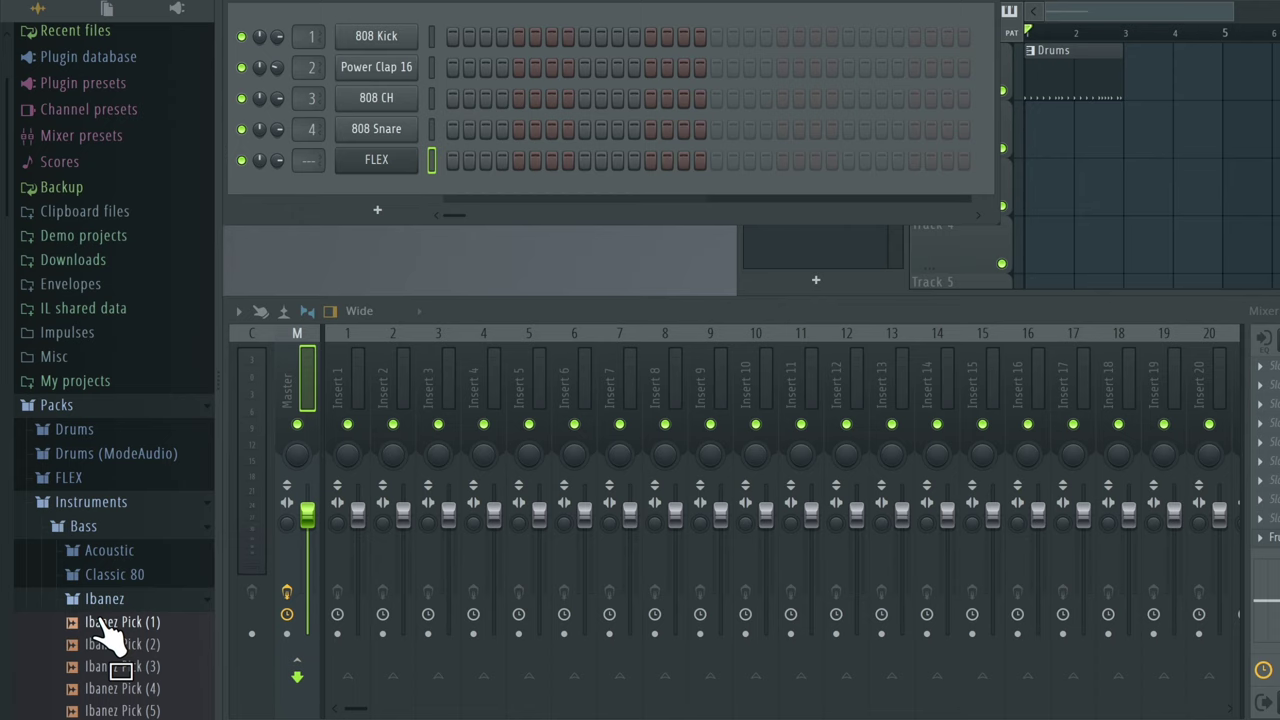
Audition the Ibanez Pick samples and add Ibanez Pick (3) as a new channel below FLEX.
{"action": "key", "text": "Down"}
{"action": "key", "text": "Down"}
{"action": "key", "text": "Down"}
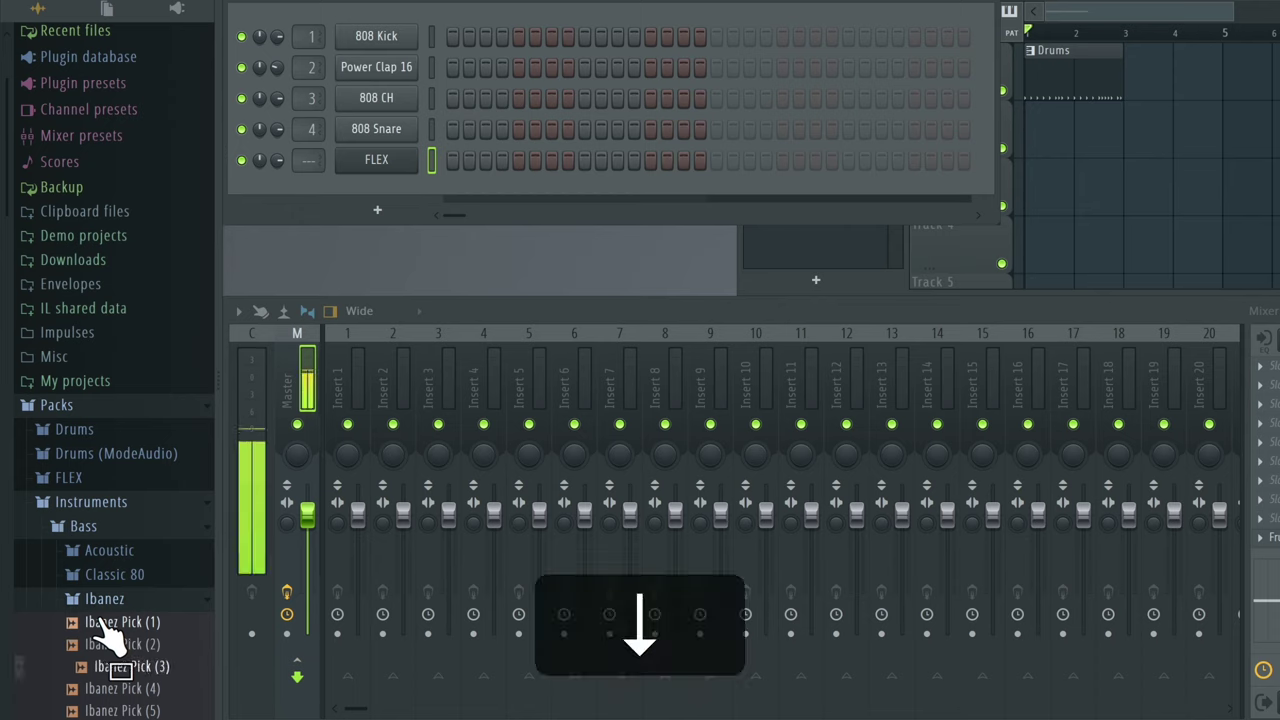
{"action": "key", "text": "Down"}
{"action": "key", "text": "Up"}
{"action": "key", "text": "Up"}
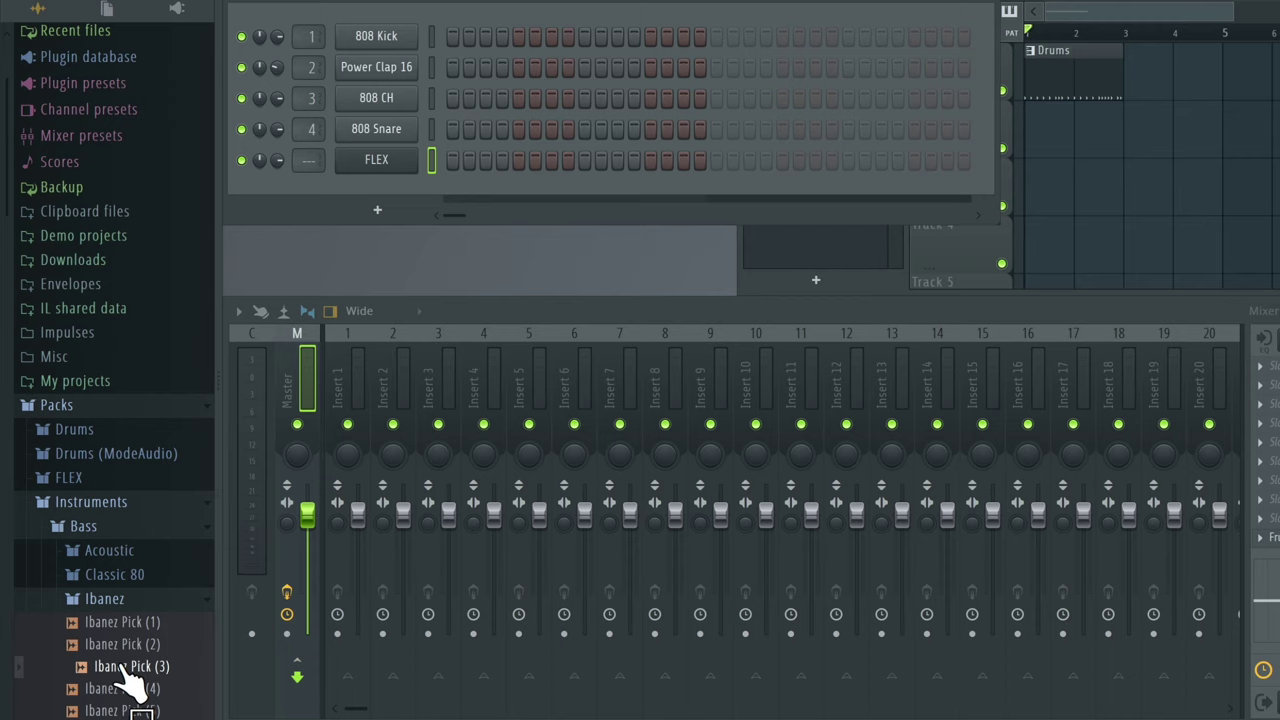
{"action": "left_click_drag", "start_coordinate": [125, 670], "coordinate": [363, 192]}
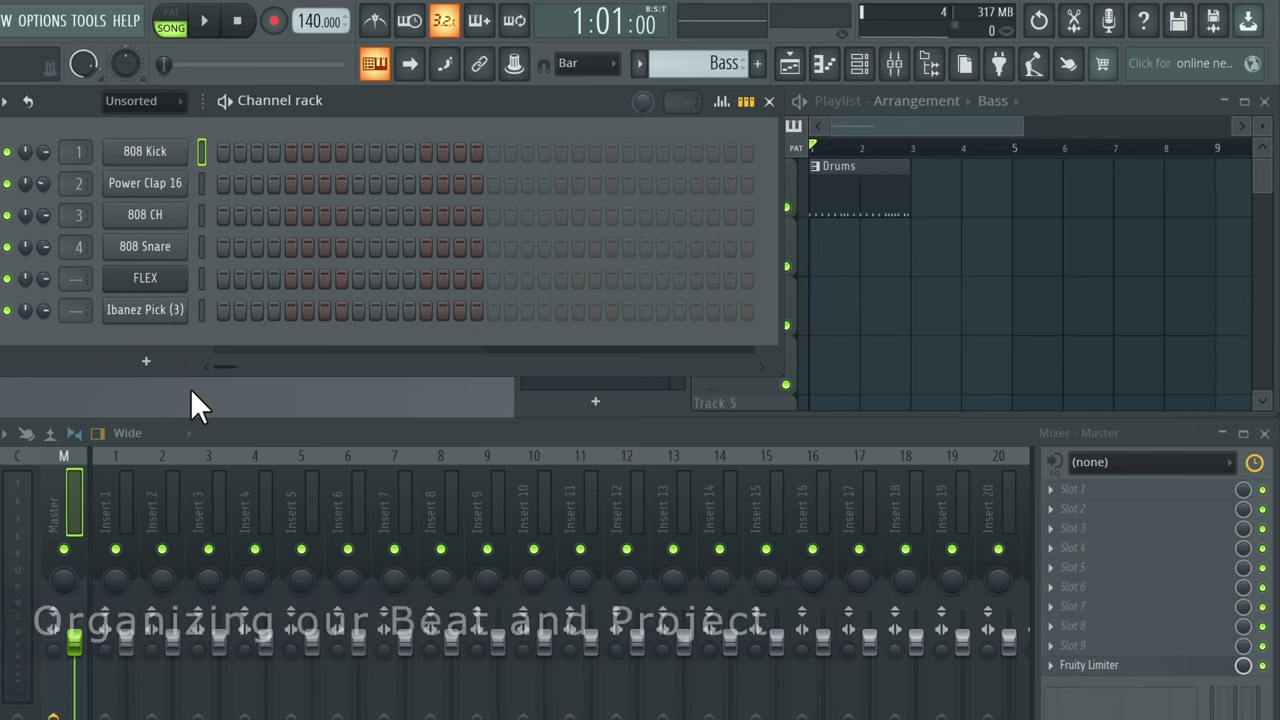
Rename the 808 Kick channel to Kick and give it the dark red color #953432.
{"action": "right_click", "coordinate": [143, 151]}
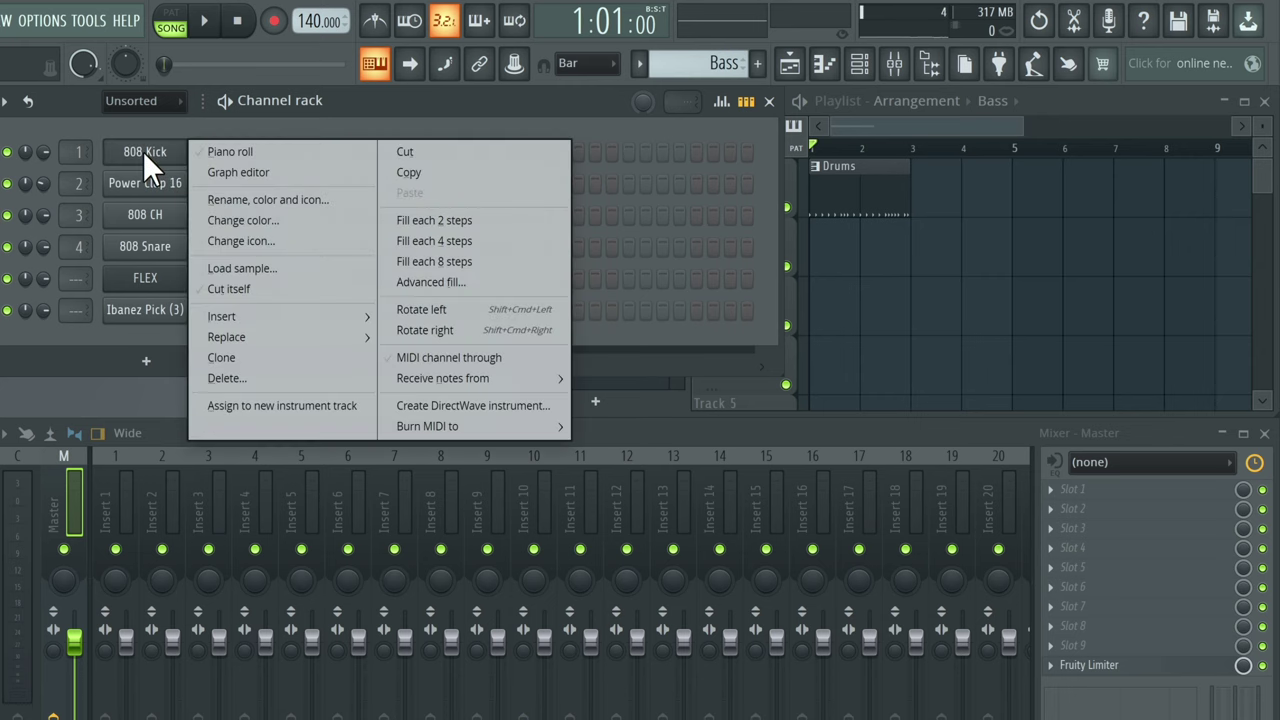
{"action": "left_click", "coordinate": [306, 198]}
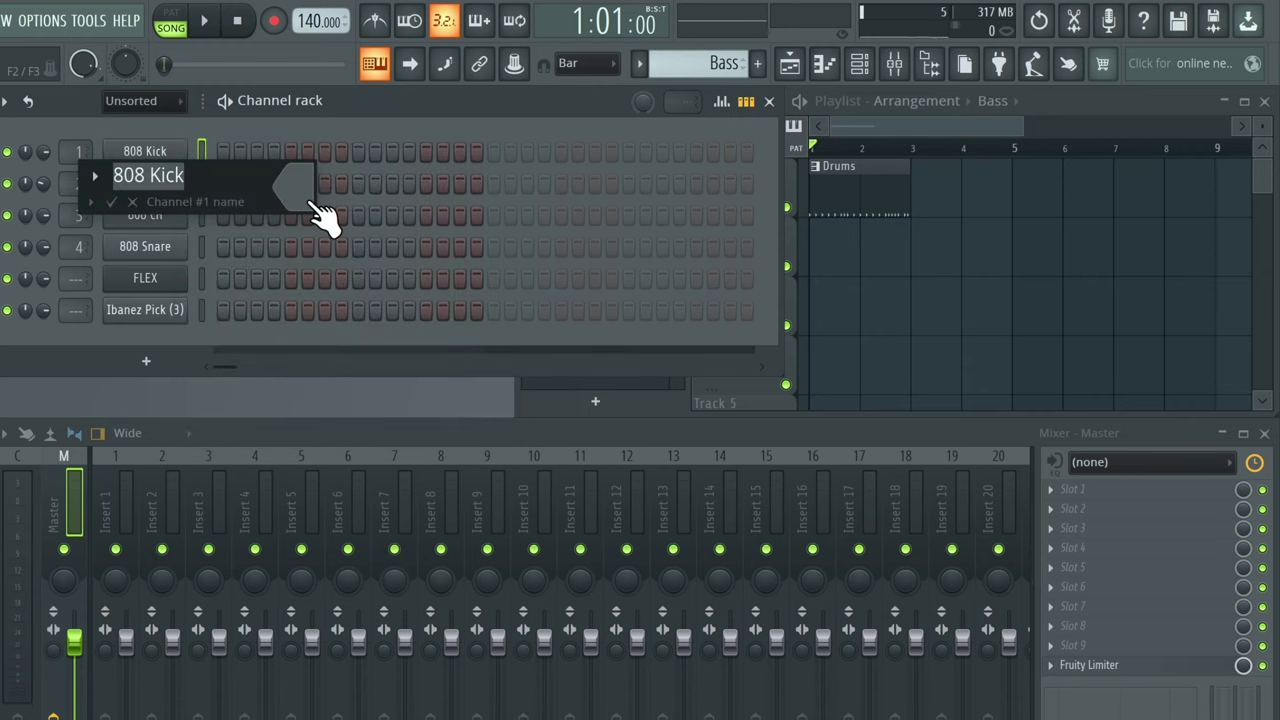
{"action": "type", "text": "Kick"}
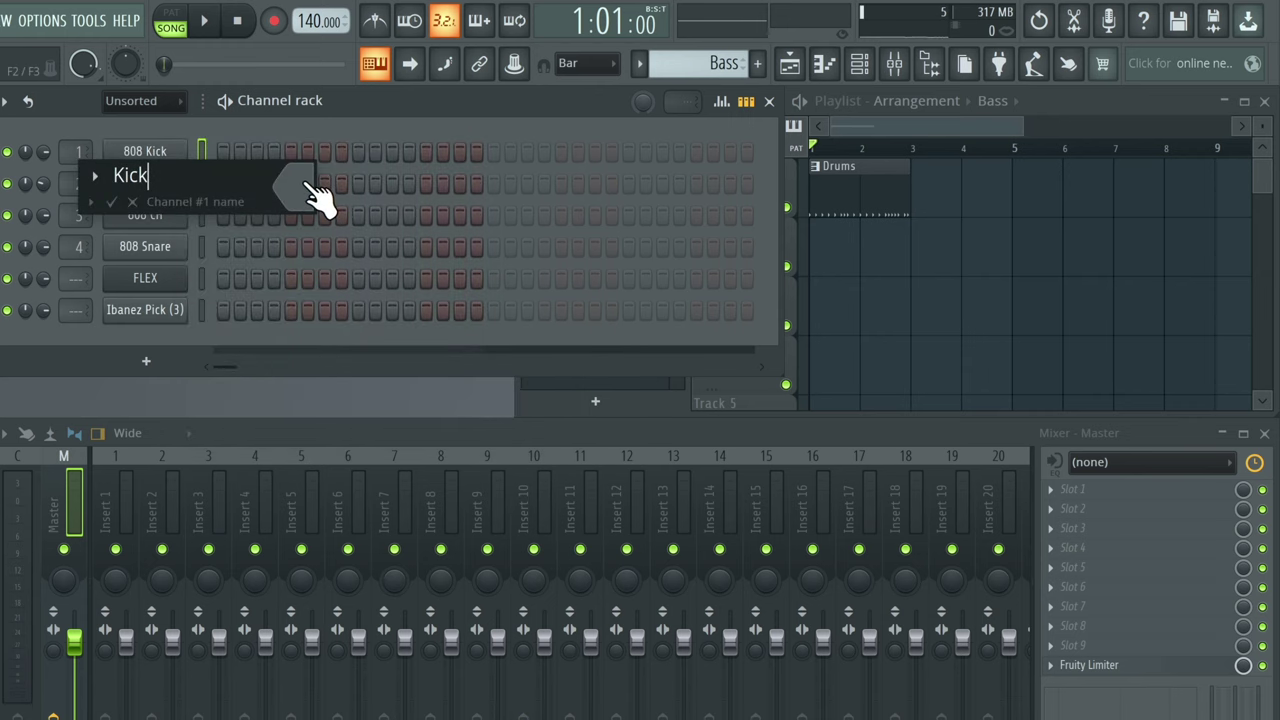
{"action": "left_click", "coordinate": [304, 196]}
{"action": "left_click", "coordinate": [473, 295]}
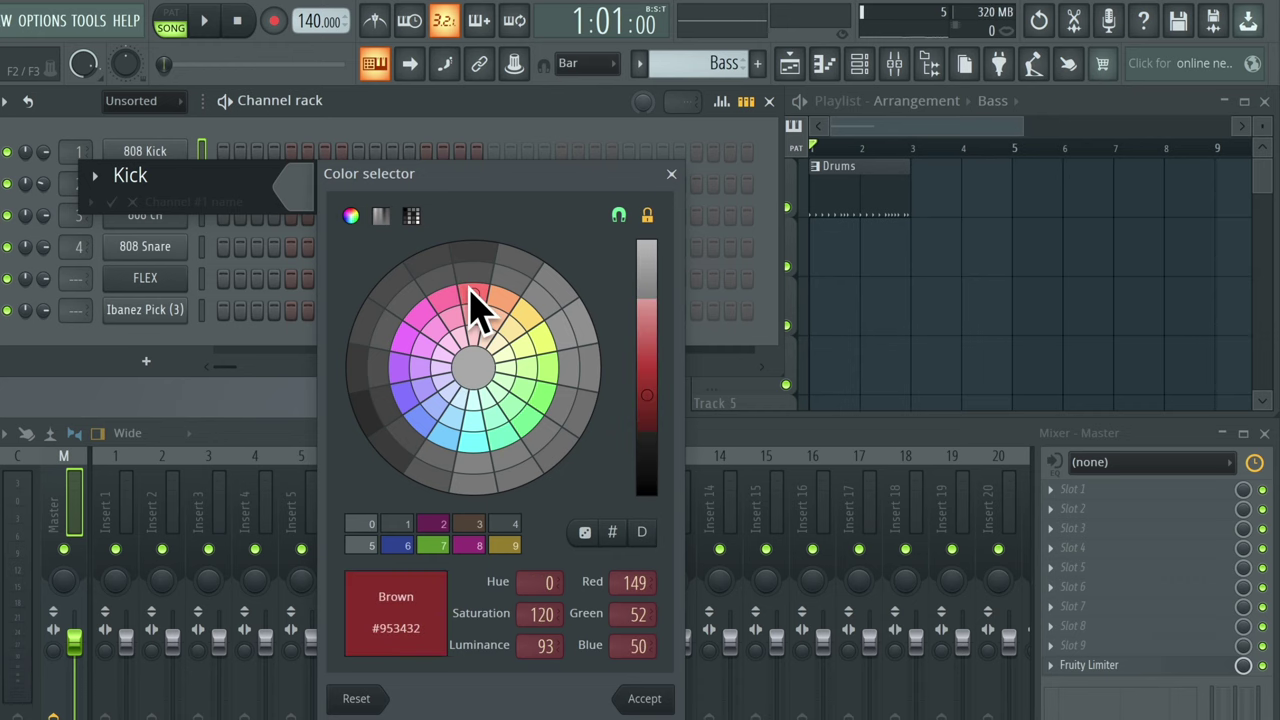
{"action": "left_click", "coordinate": [645, 699]}
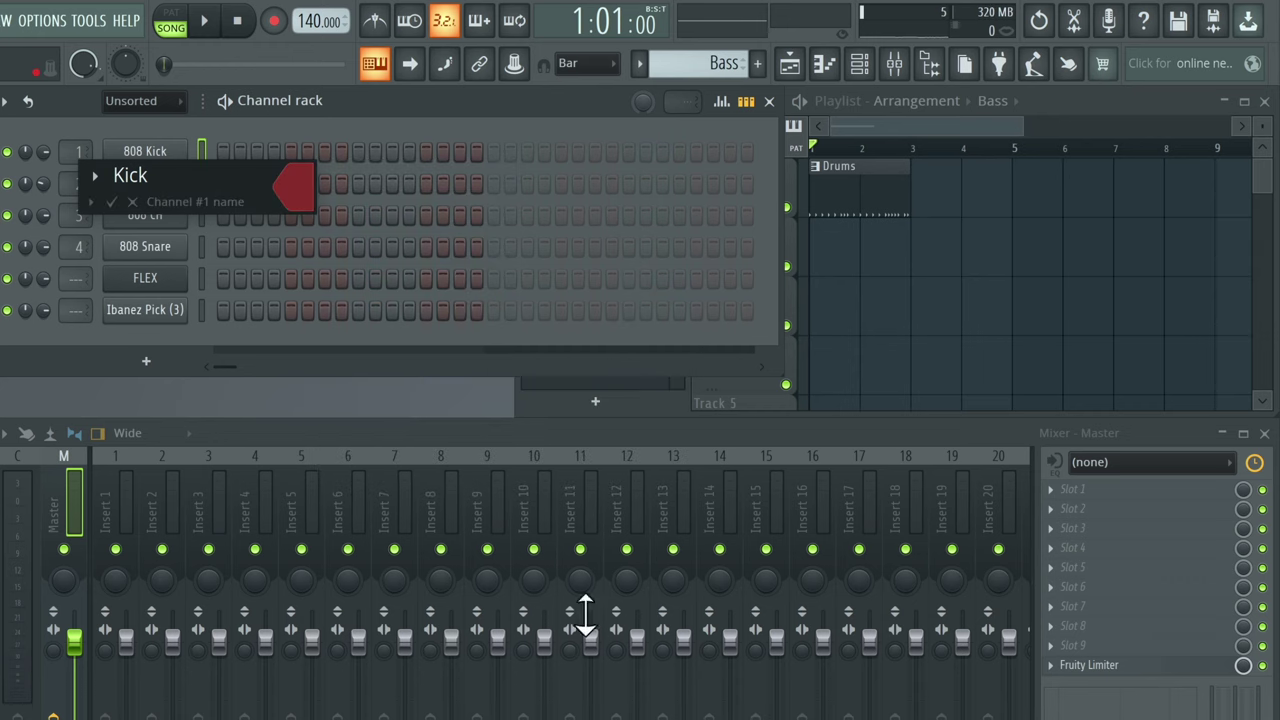
{"action": "left_click", "coordinate": [111, 203]}
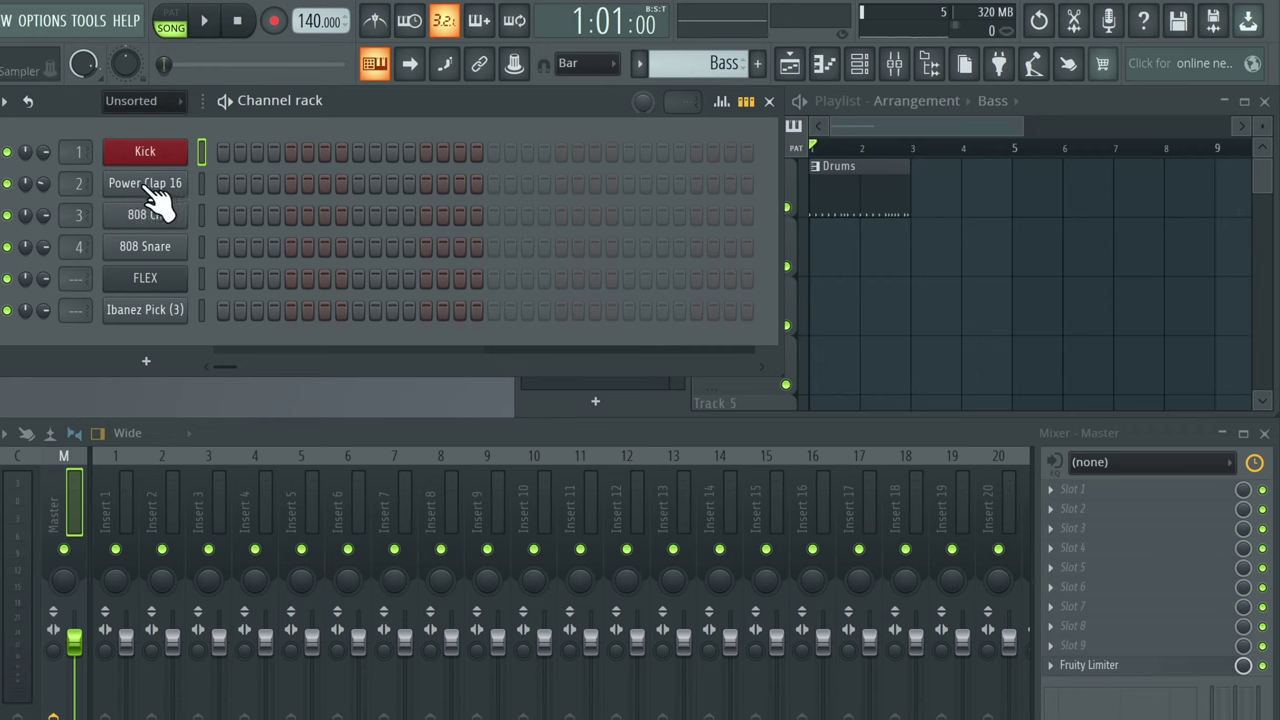
Rename the Power Clap 16 channel to Clap and give it a dark yellow color.
{"action": "right_click", "coordinate": [148, 185]}
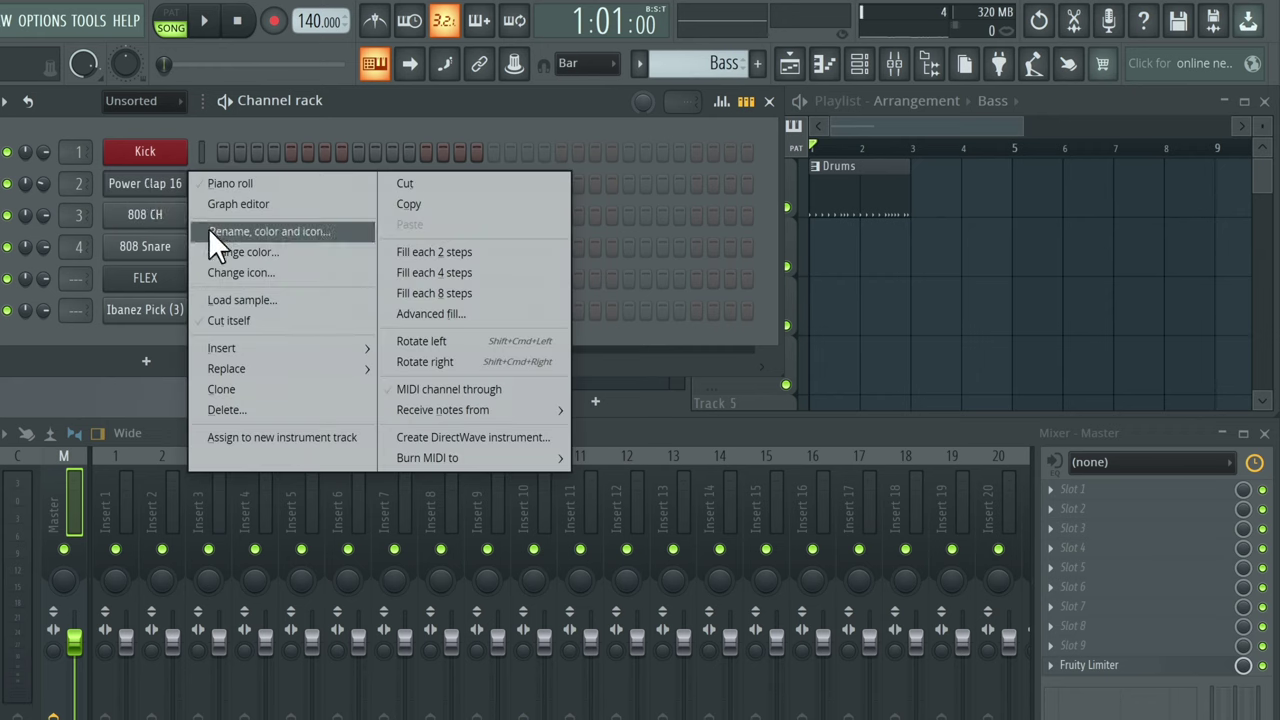
{"action": "left_click", "coordinate": [301, 232]}
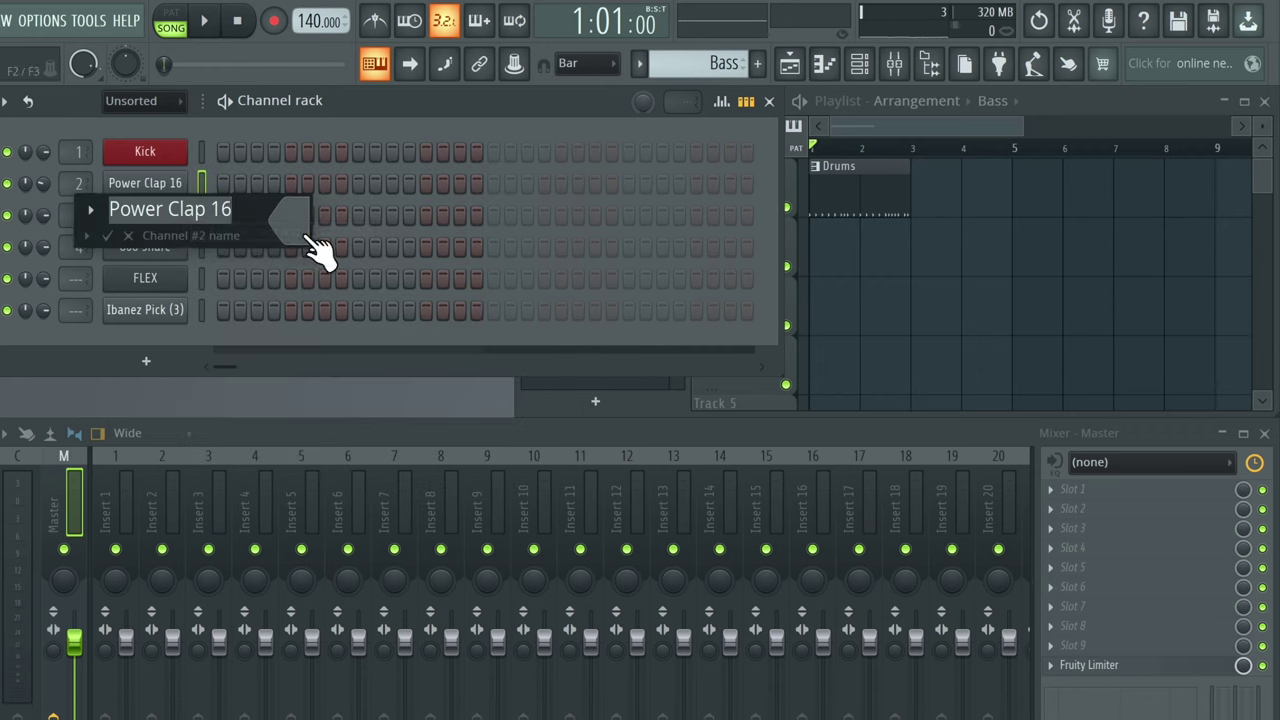
{"action": "type", "text": "Clap"}
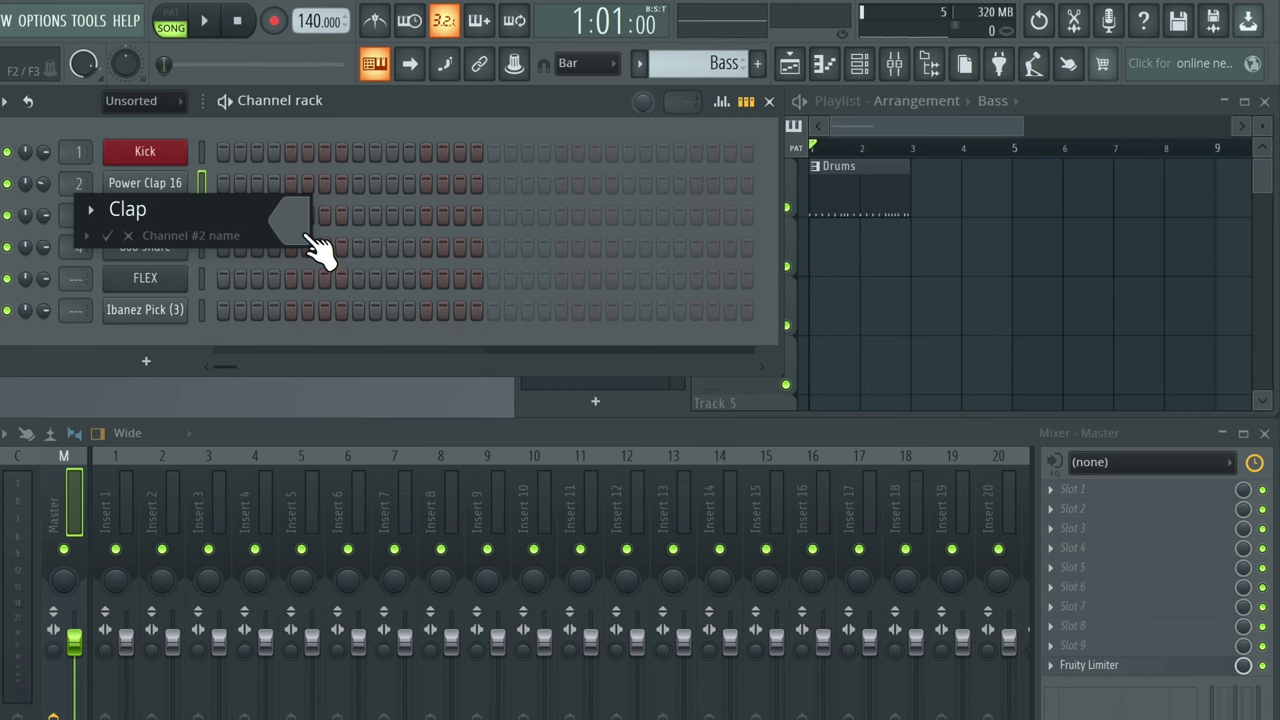
{"action": "left_click", "coordinate": [297, 228]}
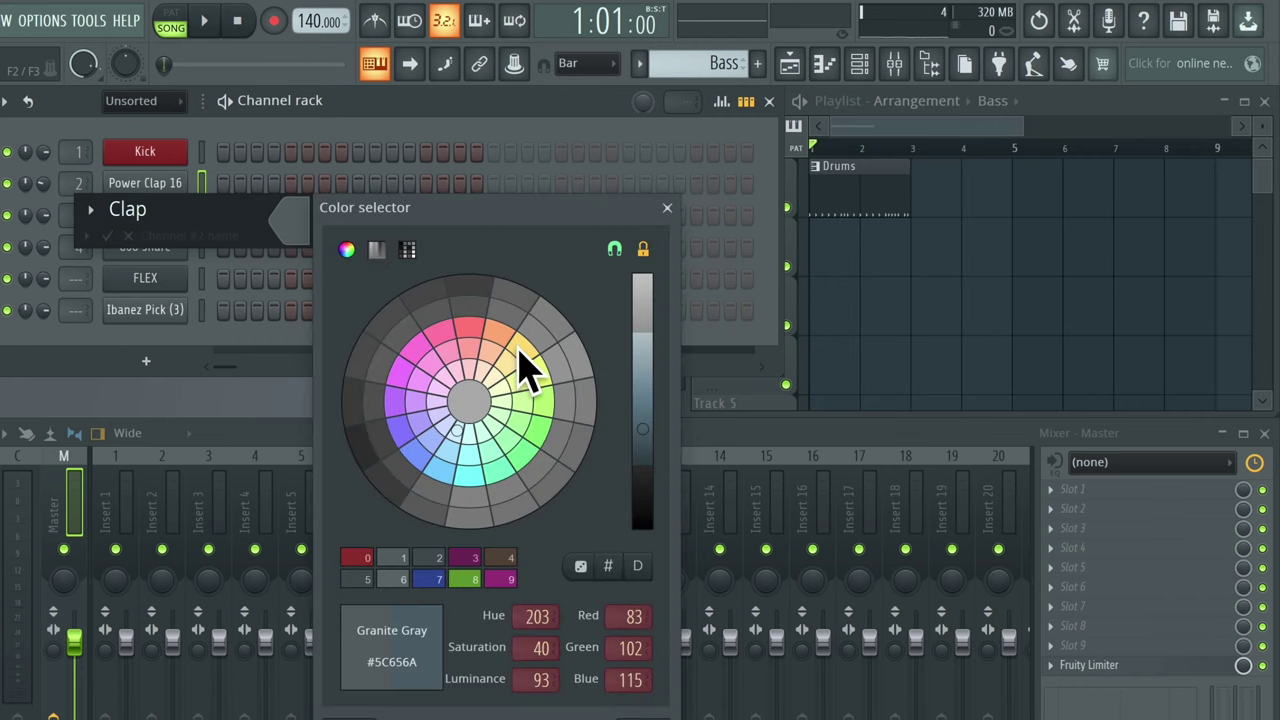
{"action": "left_click", "coordinate": [521, 349]}
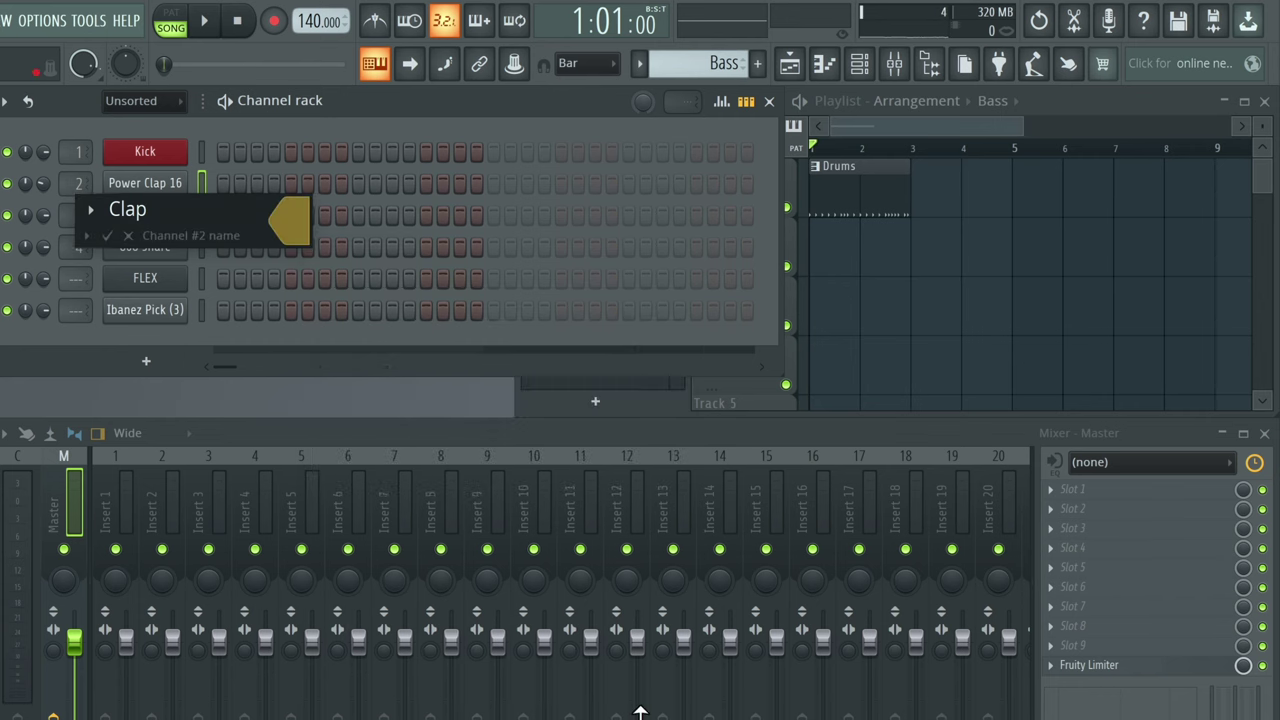
{"action": "key", "text": "Return"}
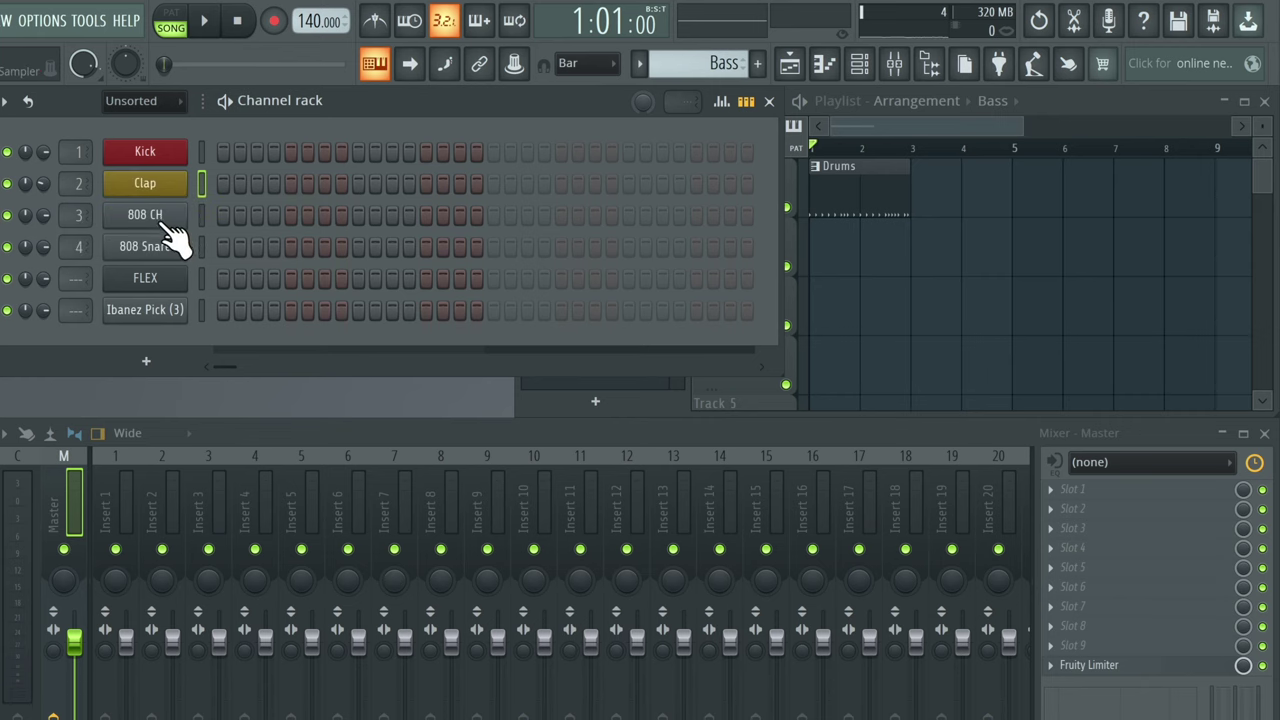
Rename the 808 CH channel to Hats and give it a magenta color.
{"action": "right_click", "coordinate": [156, 215]}
{"action": "left_click", "coordinate": [225, 260]}
{"action": "type", "text": "Hats"}
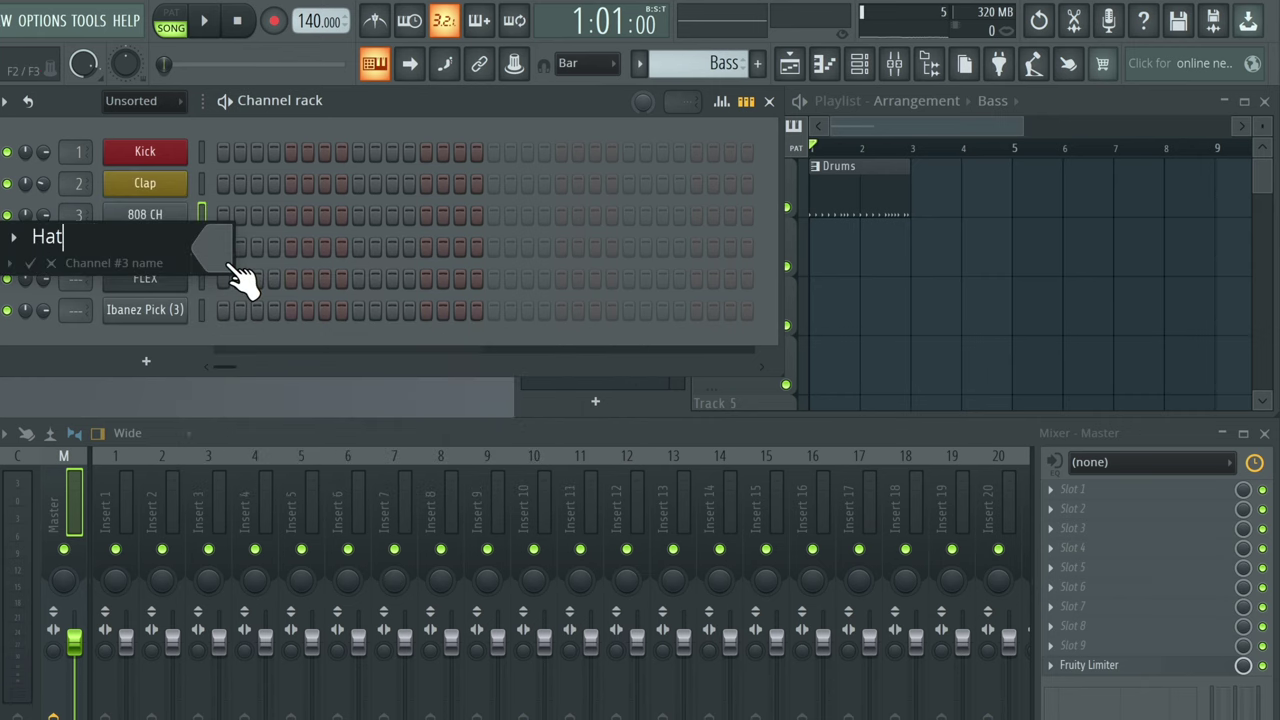
{"action": "left_click", "coordinate": [214, 262]}
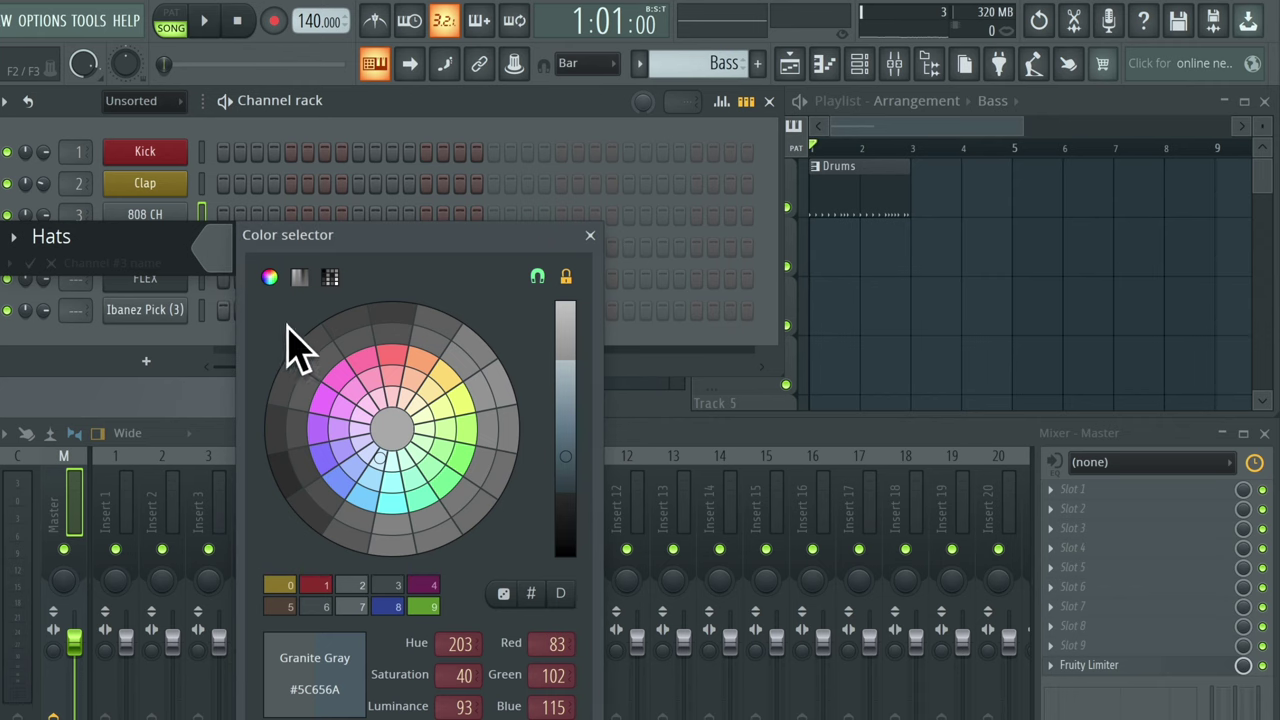
{"action": "left_click", "coordinate": [340, 376]}
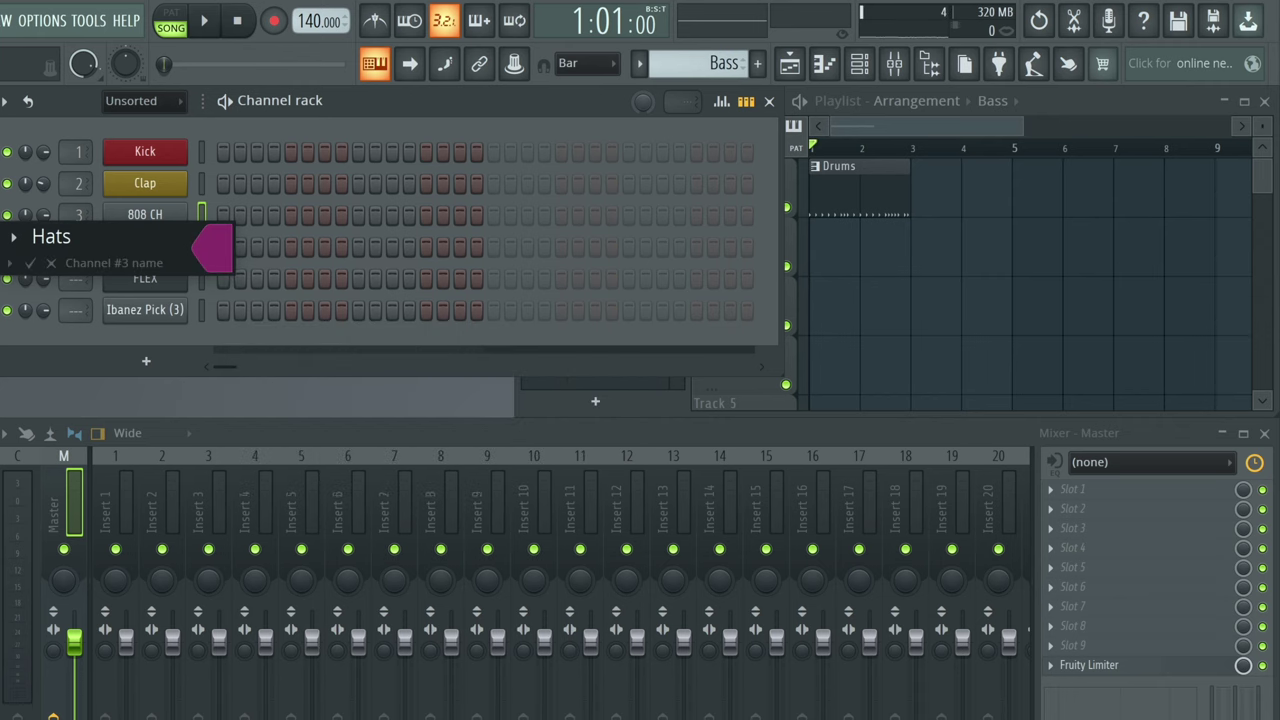
{"action": "key", "text": "Return"}
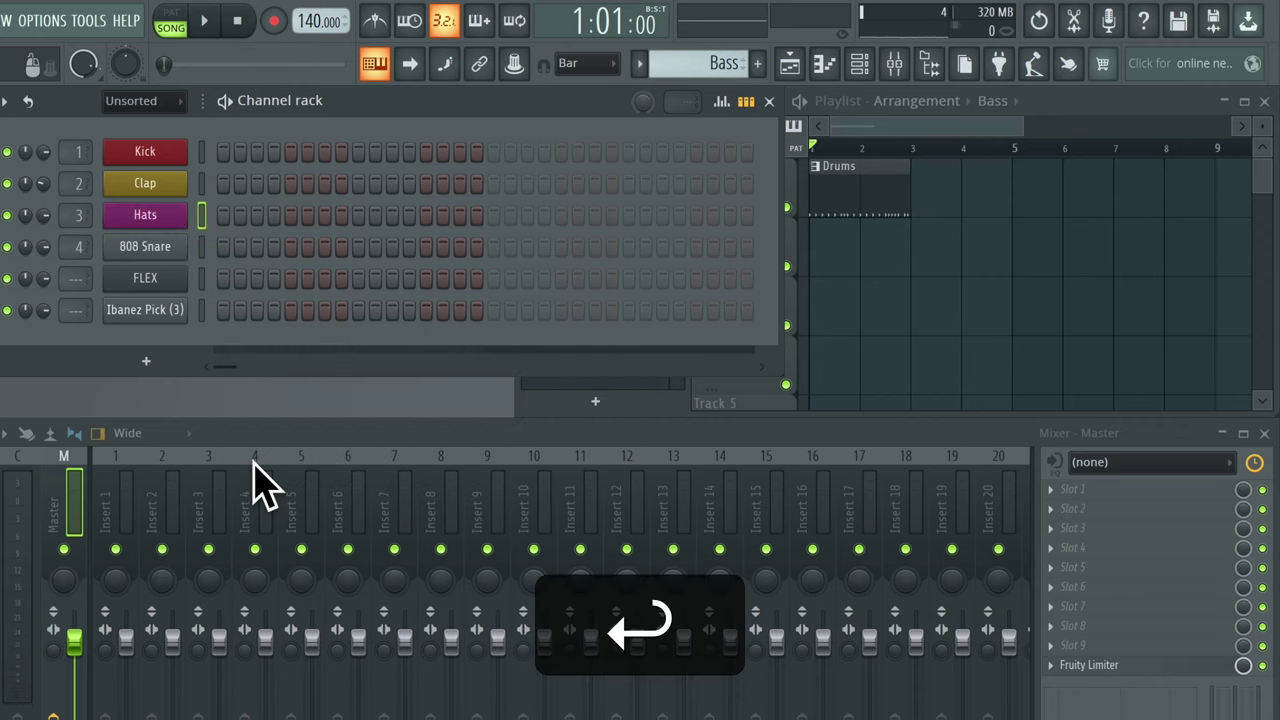
Rename the 808 Snare channel to Snare and give it the Forest Green color.
{"action": "right_click", "coordinate": [170, 248]}
{"action": "left_click", "coordinate": [242, 290]}
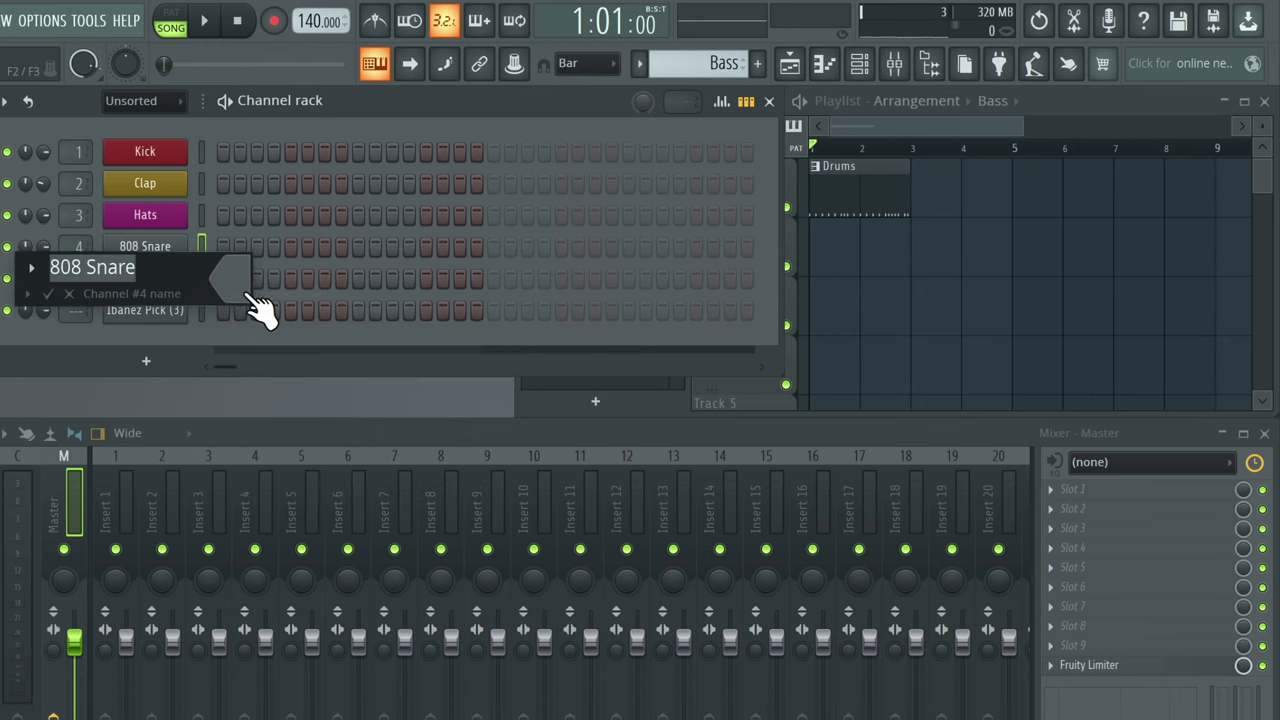
{"action": "type", "text": "Snare"}
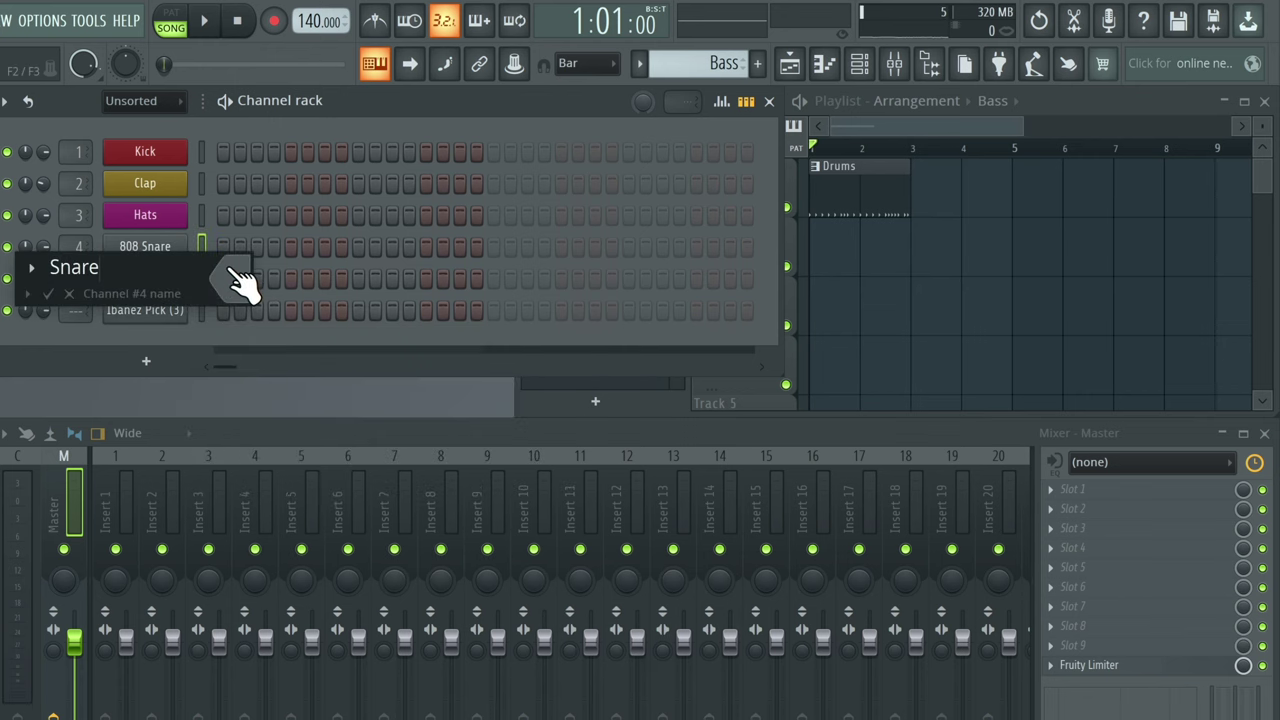
{"action": "left_click", "coordinate": [243, 285]}
{"action": "left_click", "coordinate": [481, 490]}
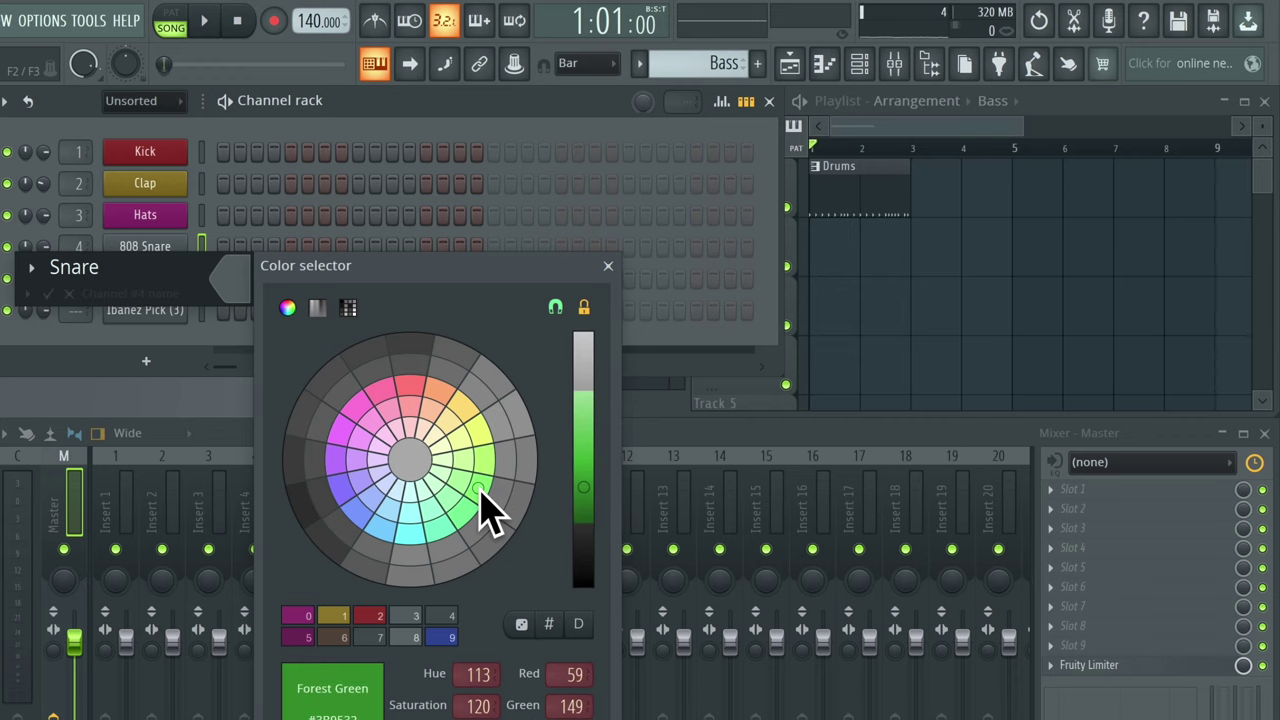
{"action": "key", "text": "Return"}
{"action": "key", "text": "Return"}
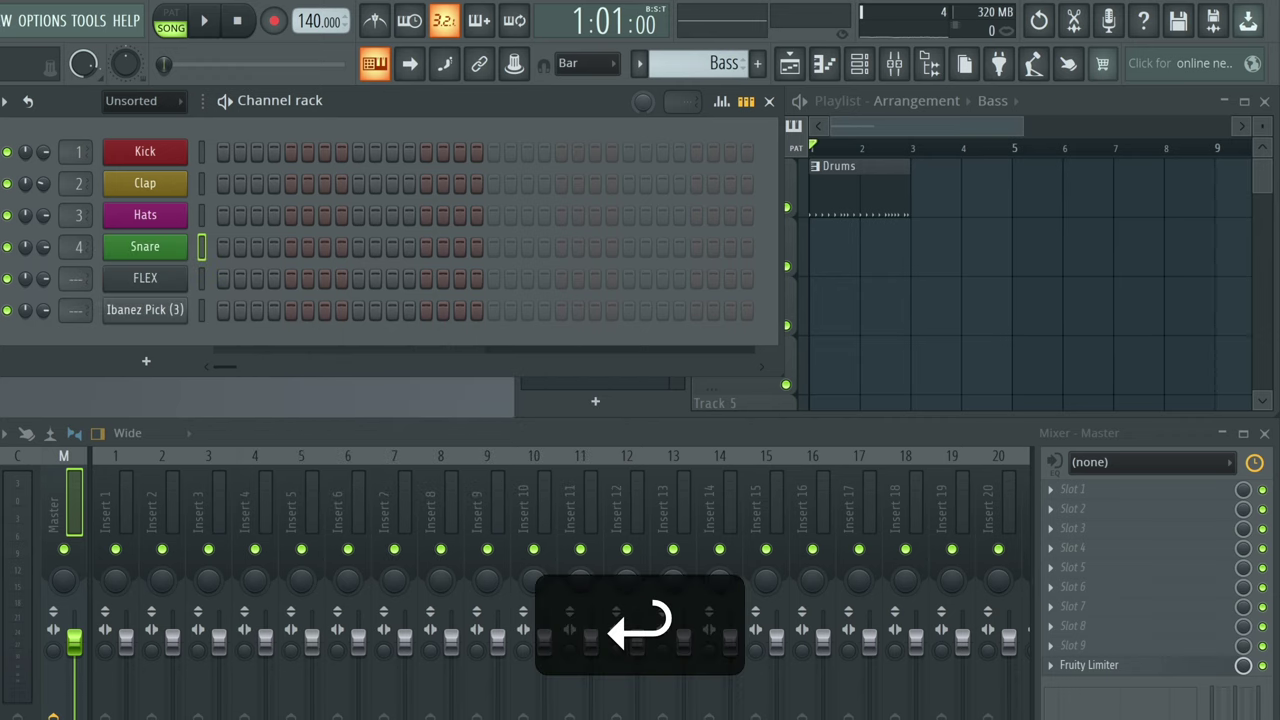
Delete the FLEX channel from the Channel rack.
{"action": "right_click", "coordinate": [145, 279]}
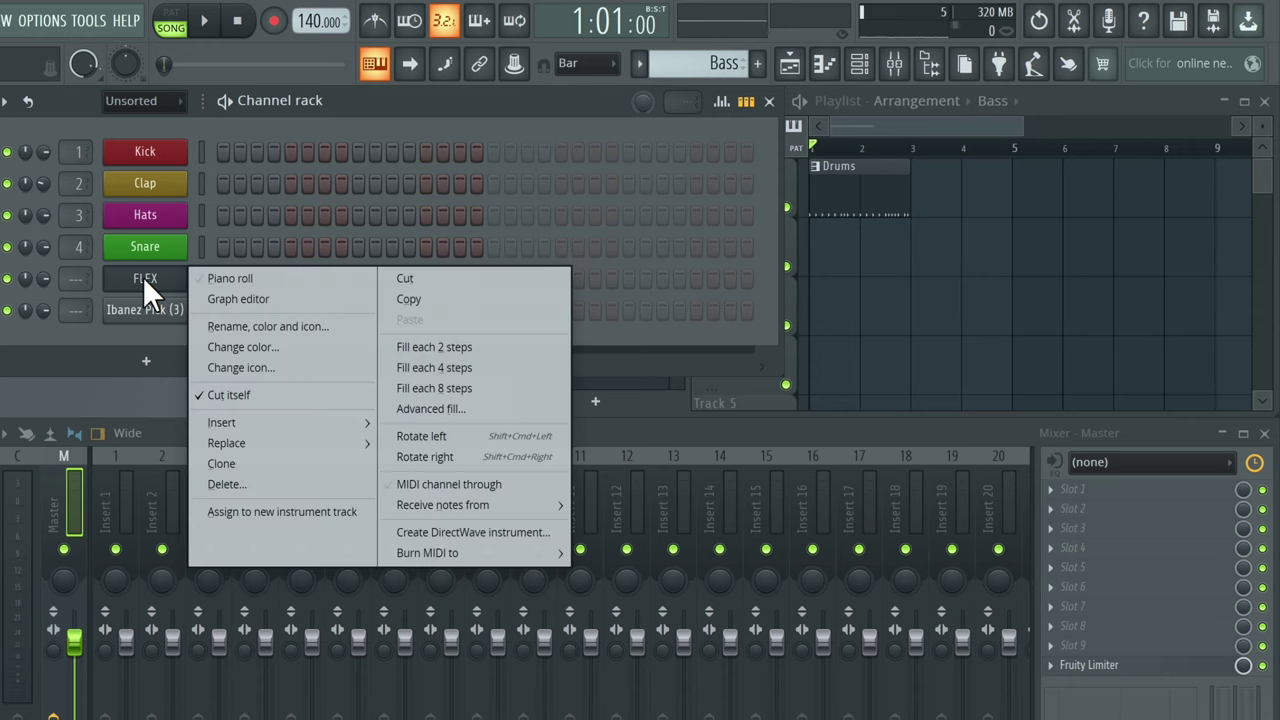
{"action": "left_click", "coordinate": [225, 480]}
{"action": "key", "text": "Return"}
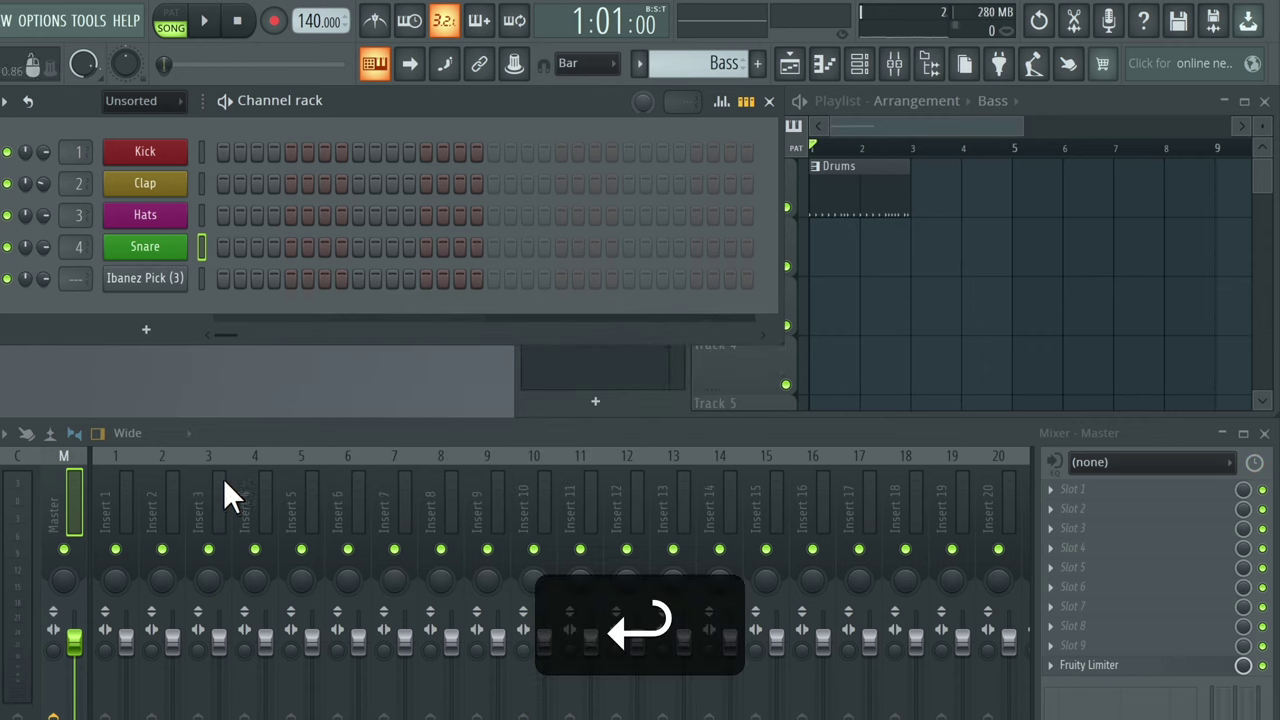
Rename the Ibanez Pick (3) channel to Bass and give it a blue color.
{"action": "right_click", "coordinate": [145, 279]}
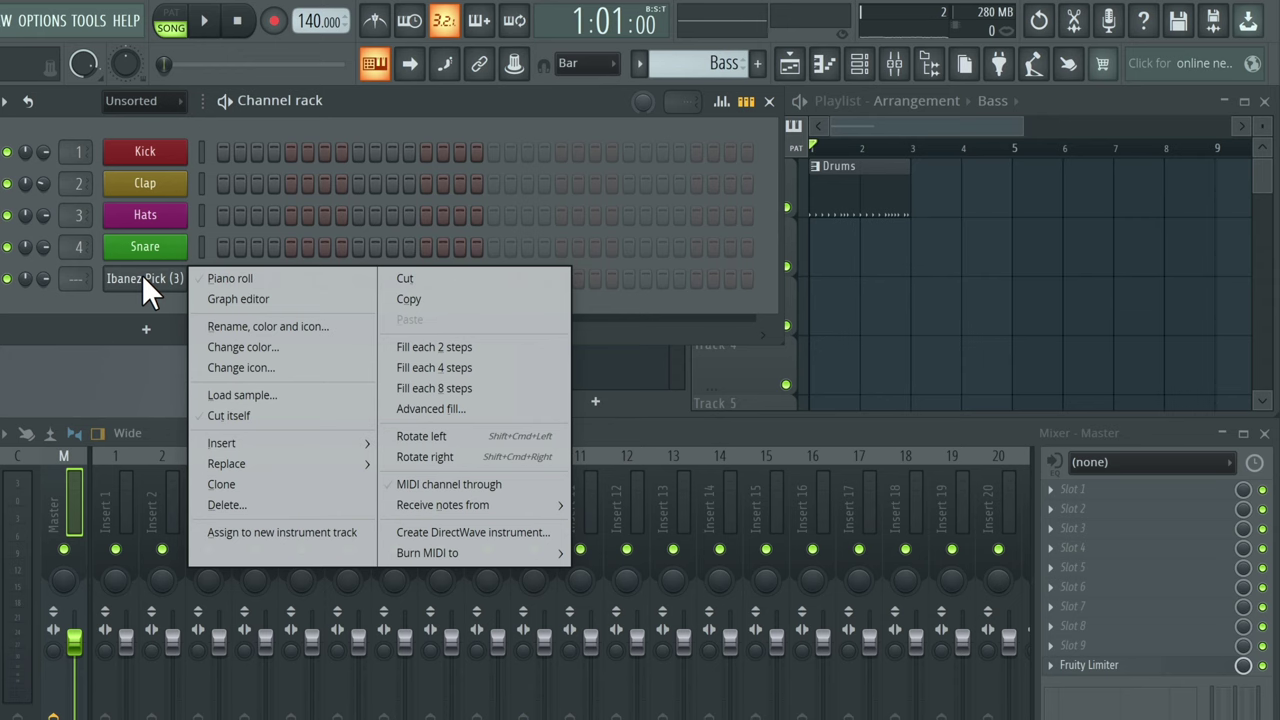
{"action": "left_click", "coordinate": [255, 325]}
{"action": "type", "text": "Bass"}
{"action": "left_click", "coordinate": [246, 316]}
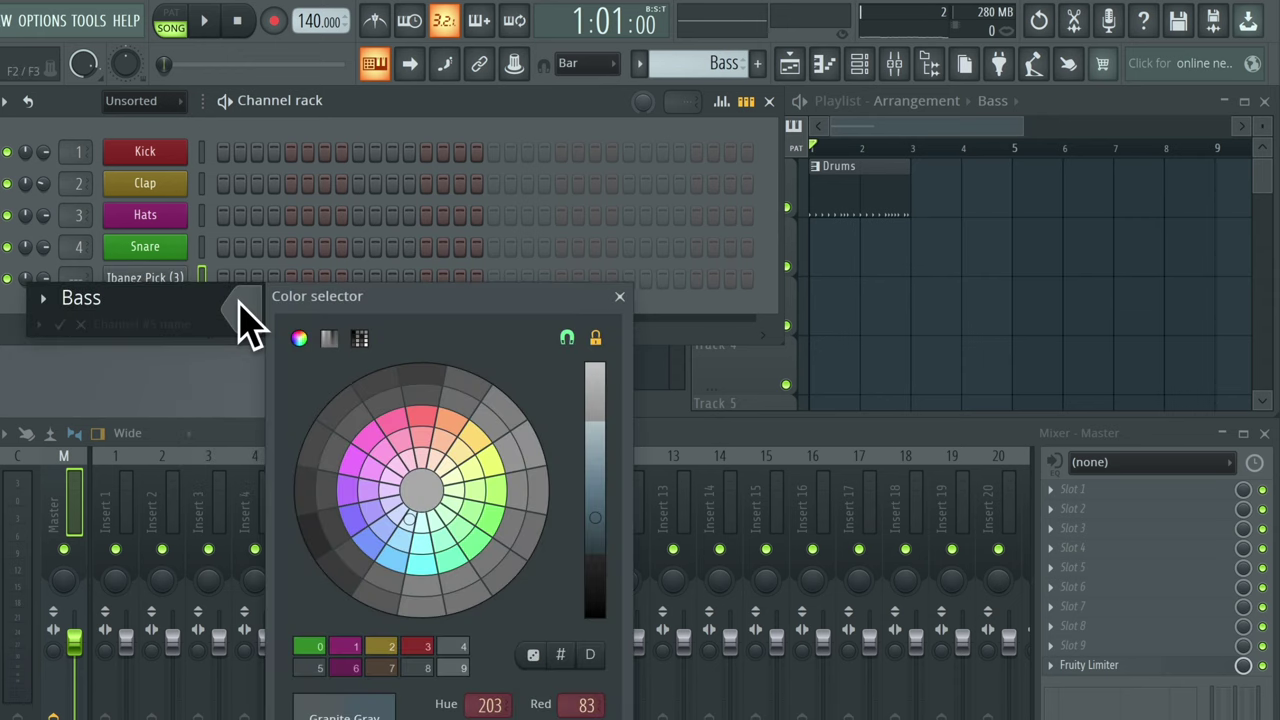
{"action": "left_click", "coordinate": [371, 557]}
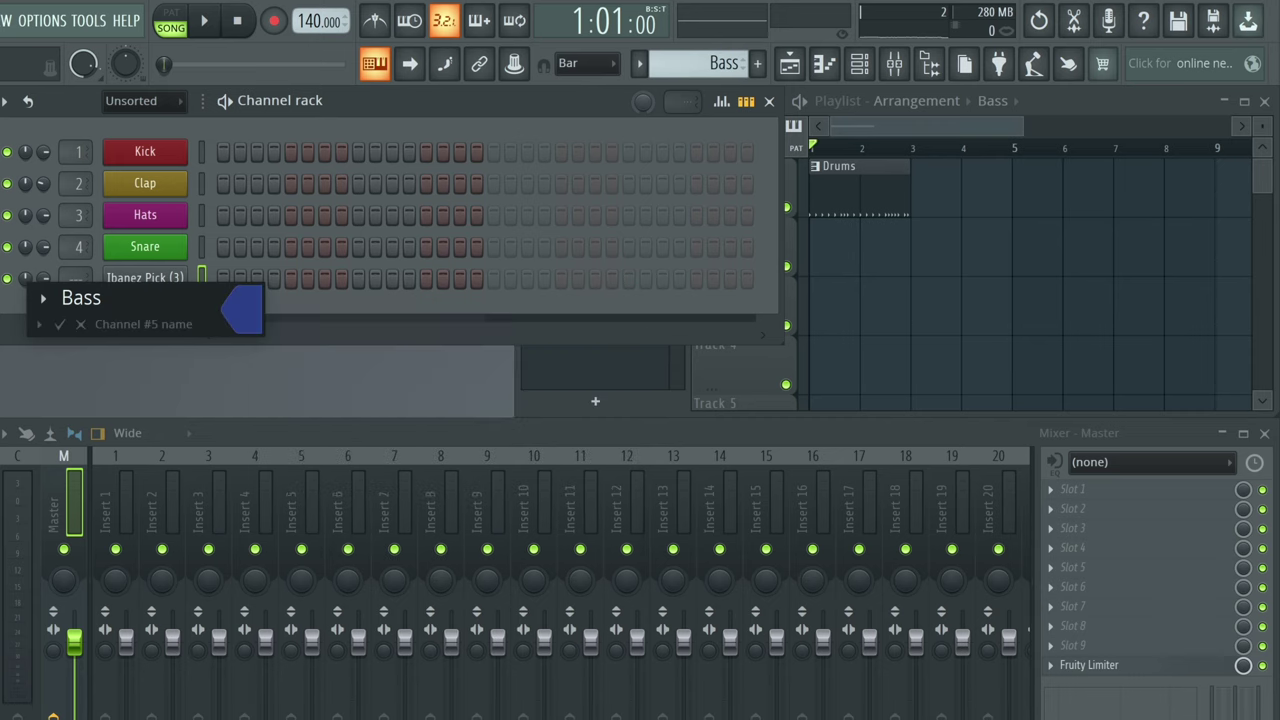
{"action": "key", "text": "Return"}
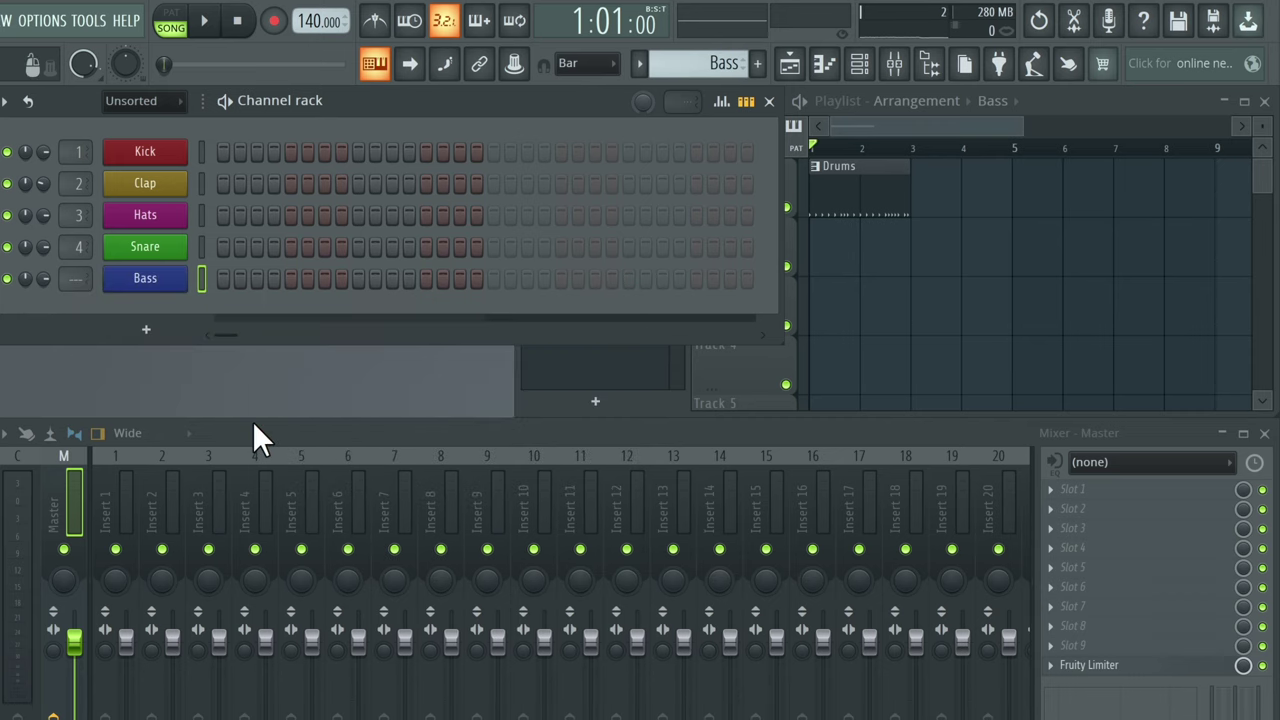
Hide the Channel rack and assign a random color to the Drums pattern beside the Playlist.
{"action": "left_click", "coordinate": [862, 66]}
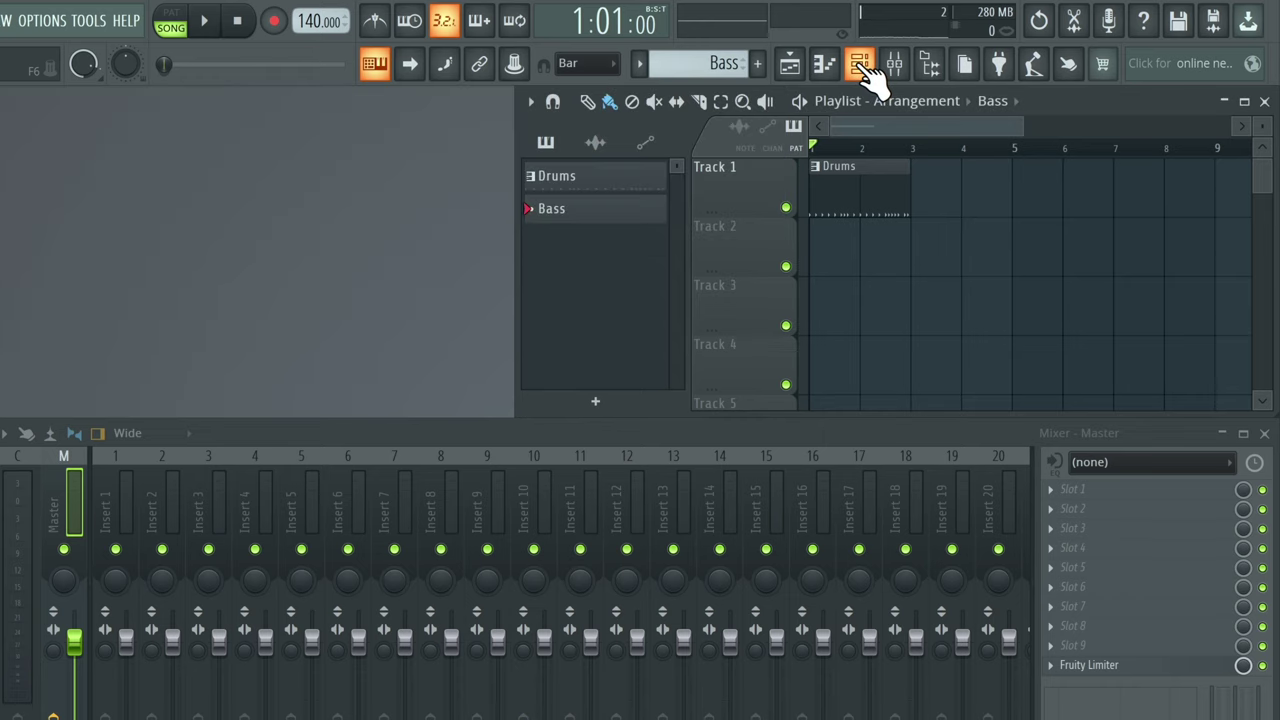
{"action": "right_click", "coordinate": [578, 172]}
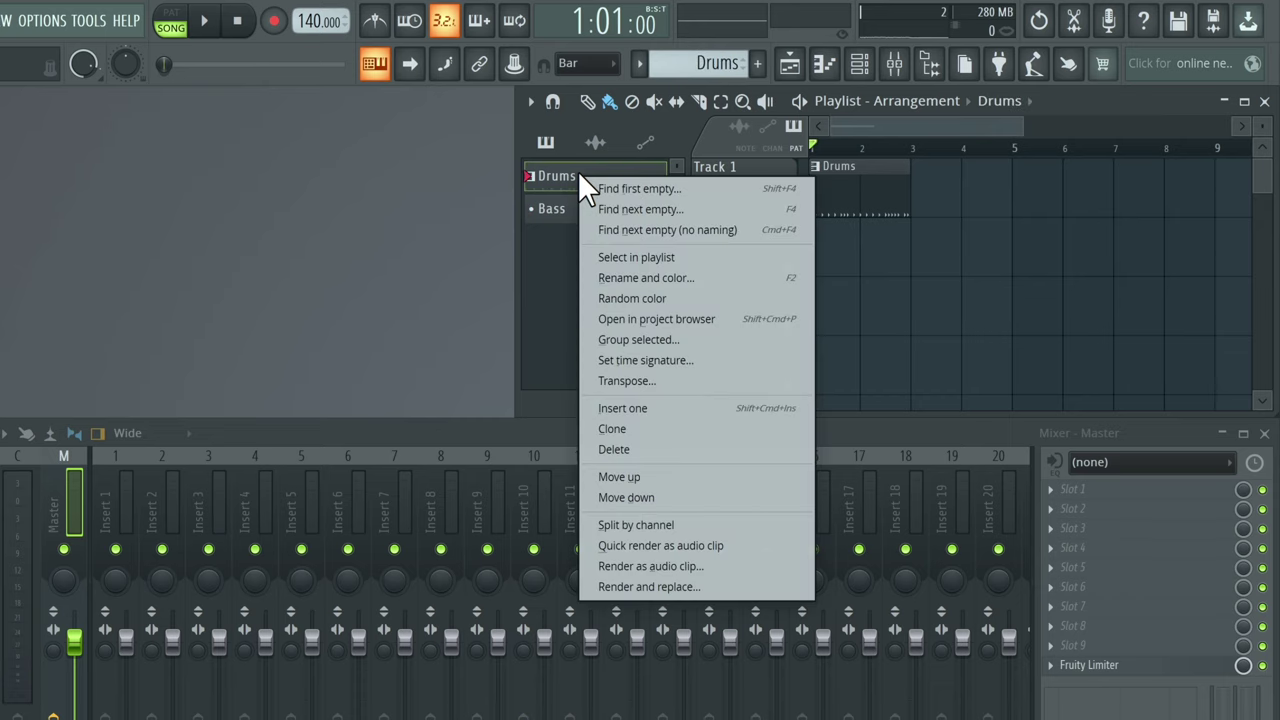
{"action": "left_click", "coordinate": [627, 298]}
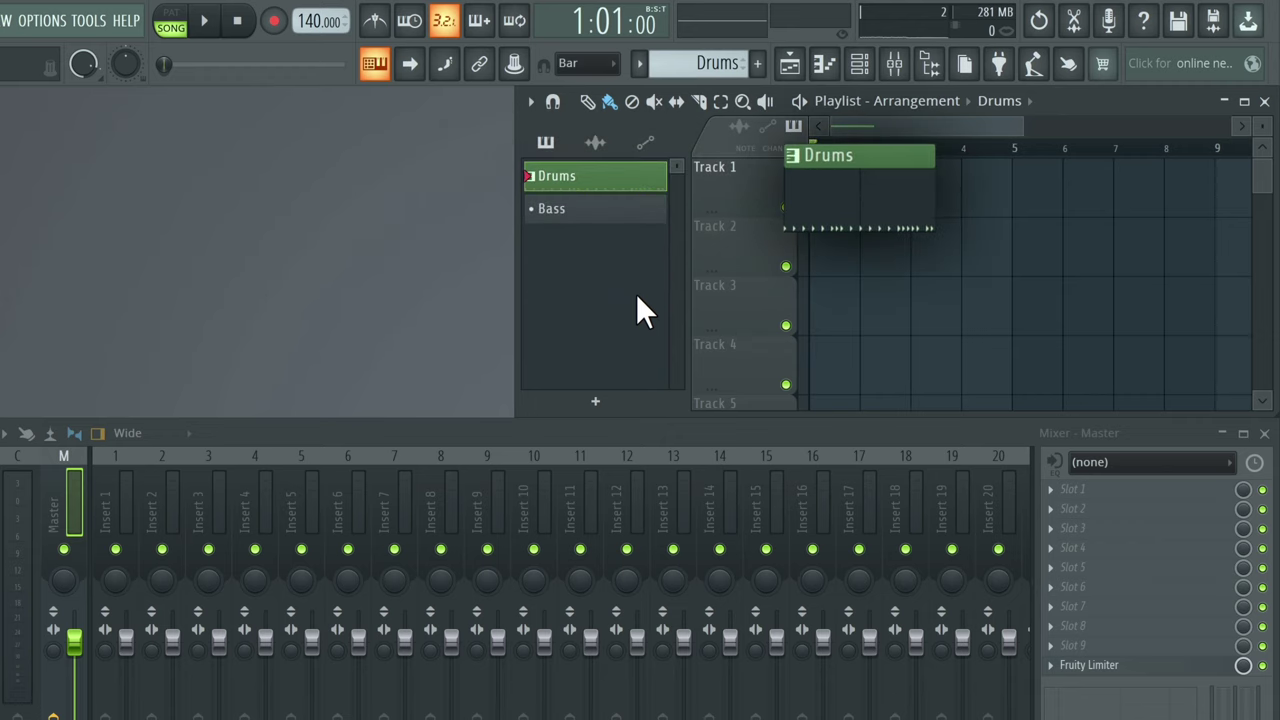
Give the Bass pattern the dark red color named Brown, keeping its name.
{"action": "left_click", "coordinate": [593, 208]}
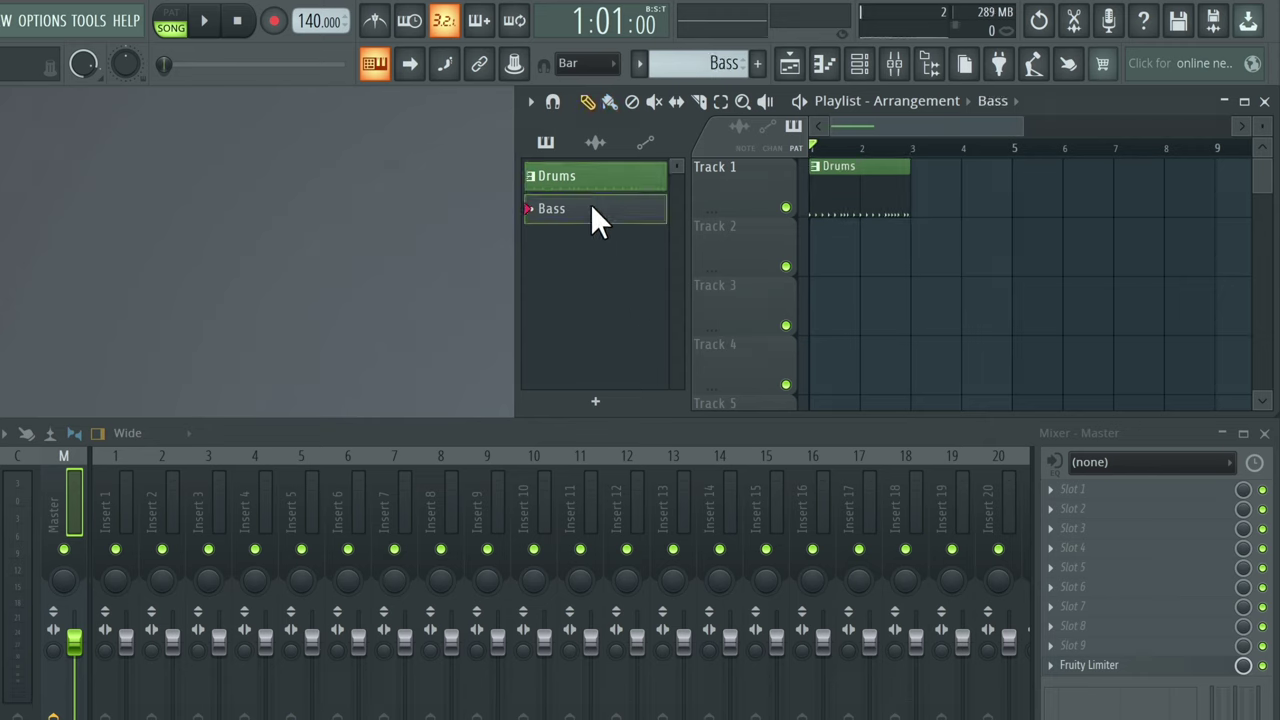
{"action": "right_click", "coordinate": [592, 209]}
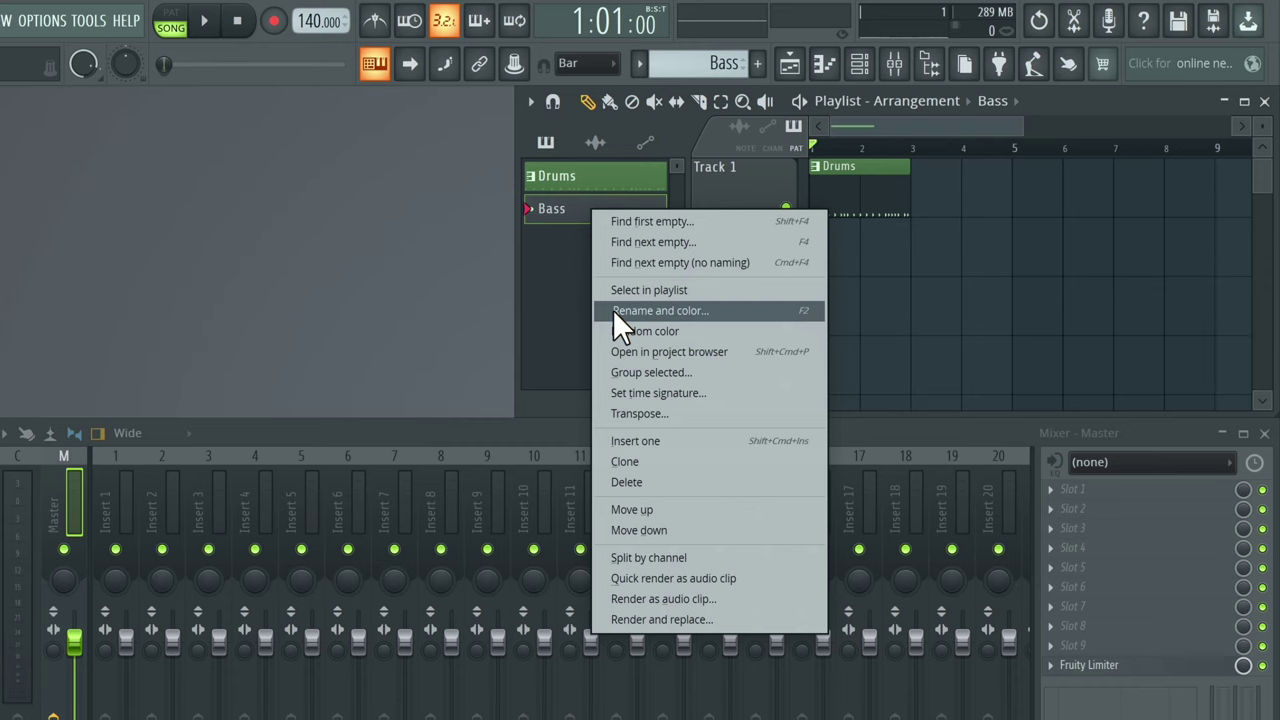
{"action": "left_click", "coordinate": [640, 311]}
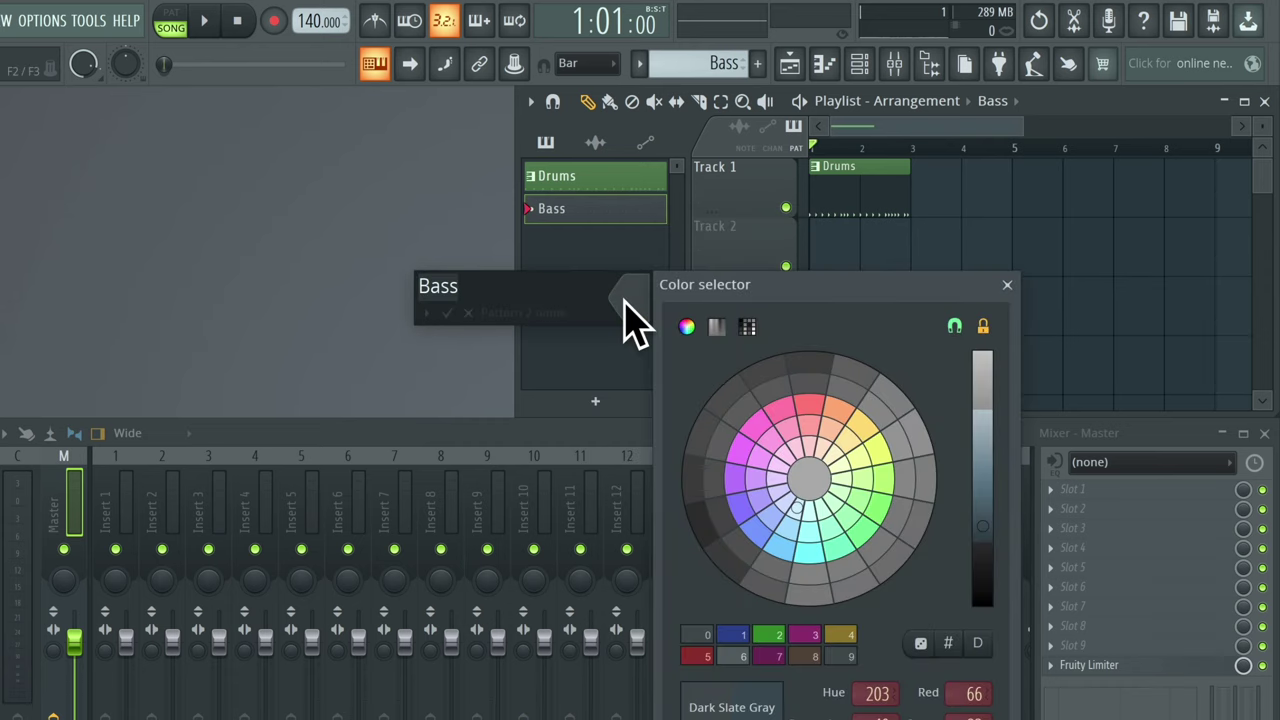
{"action": "left_click", "coordinate": [809, 405]}
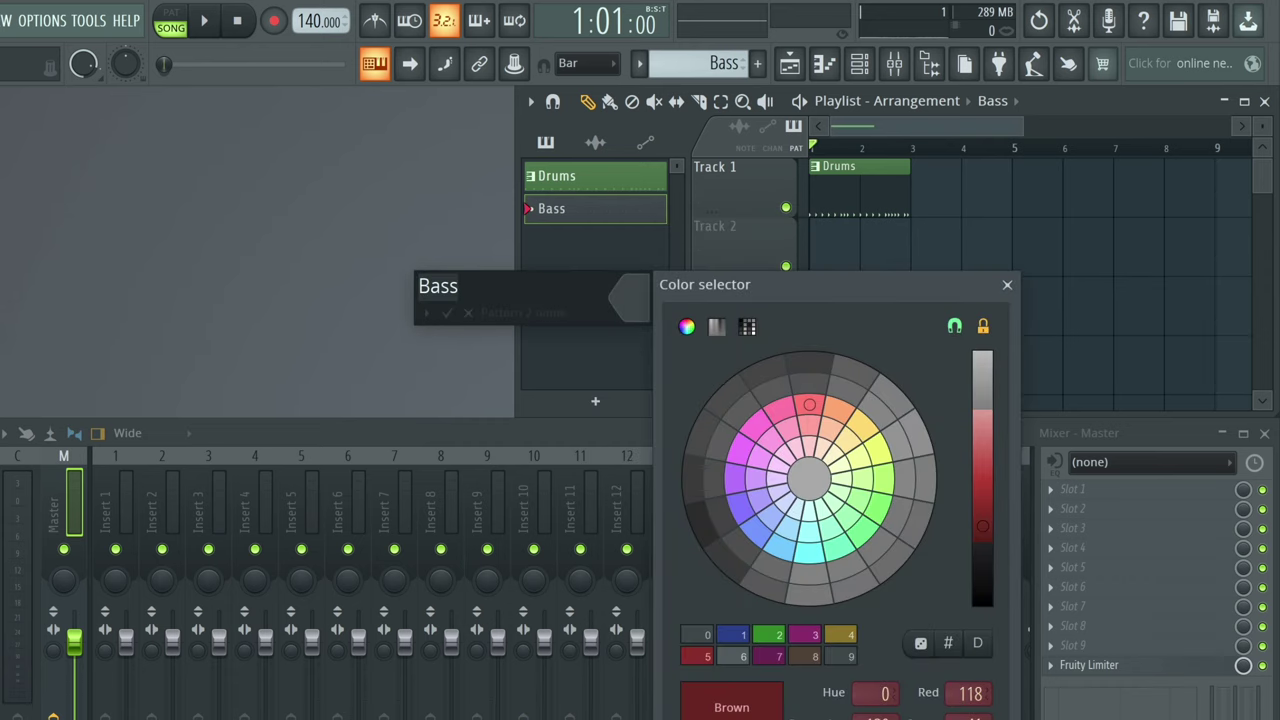
{"action": "key", "text": "Return"}
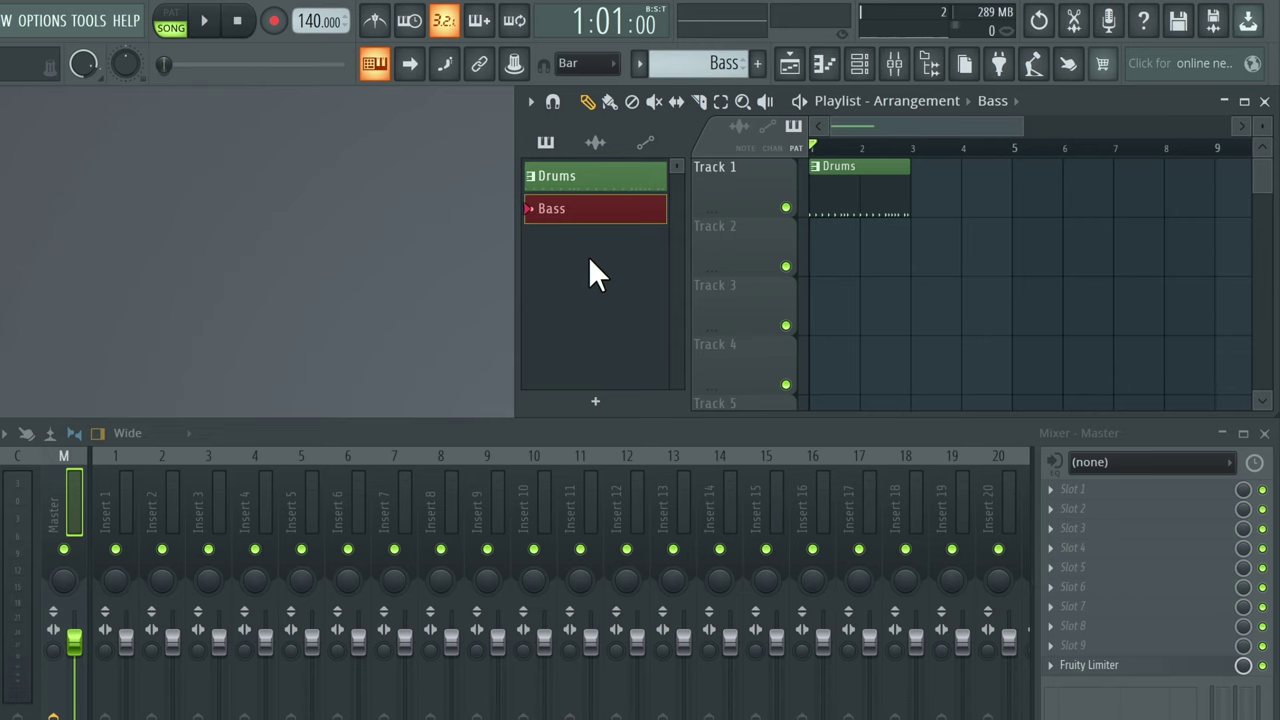
Show the Channel rack again and choose Bass as the active pattern.
{"action": "left_click", "coordinate": [861, 66]}
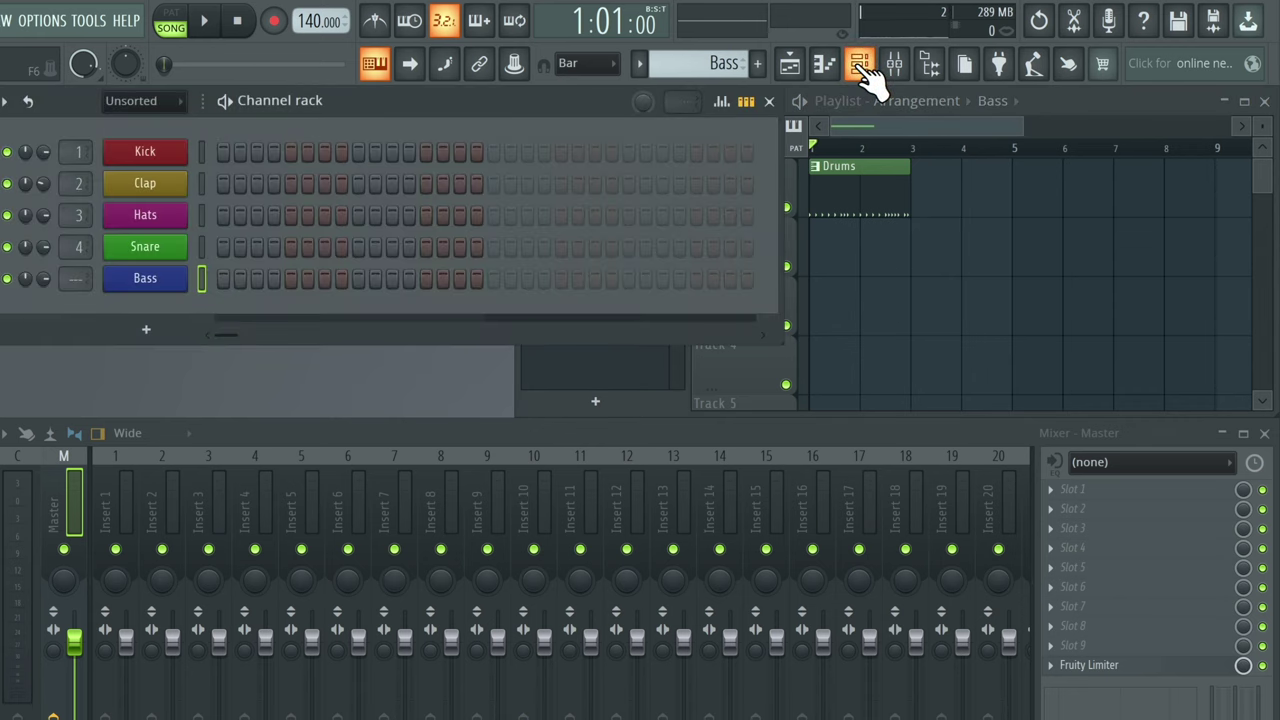
{"action": "left_click", "coordinate": [640, 66]}
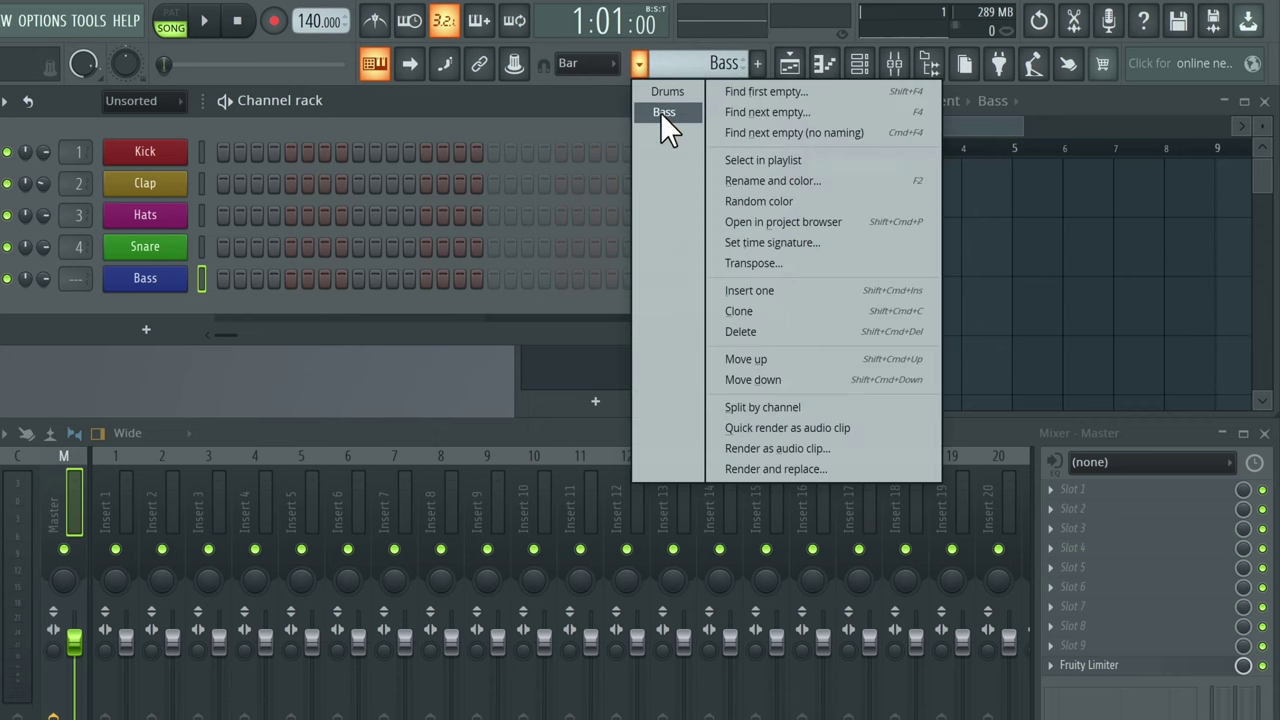
{"action": "left_click", "coordinate": [663, 112]}
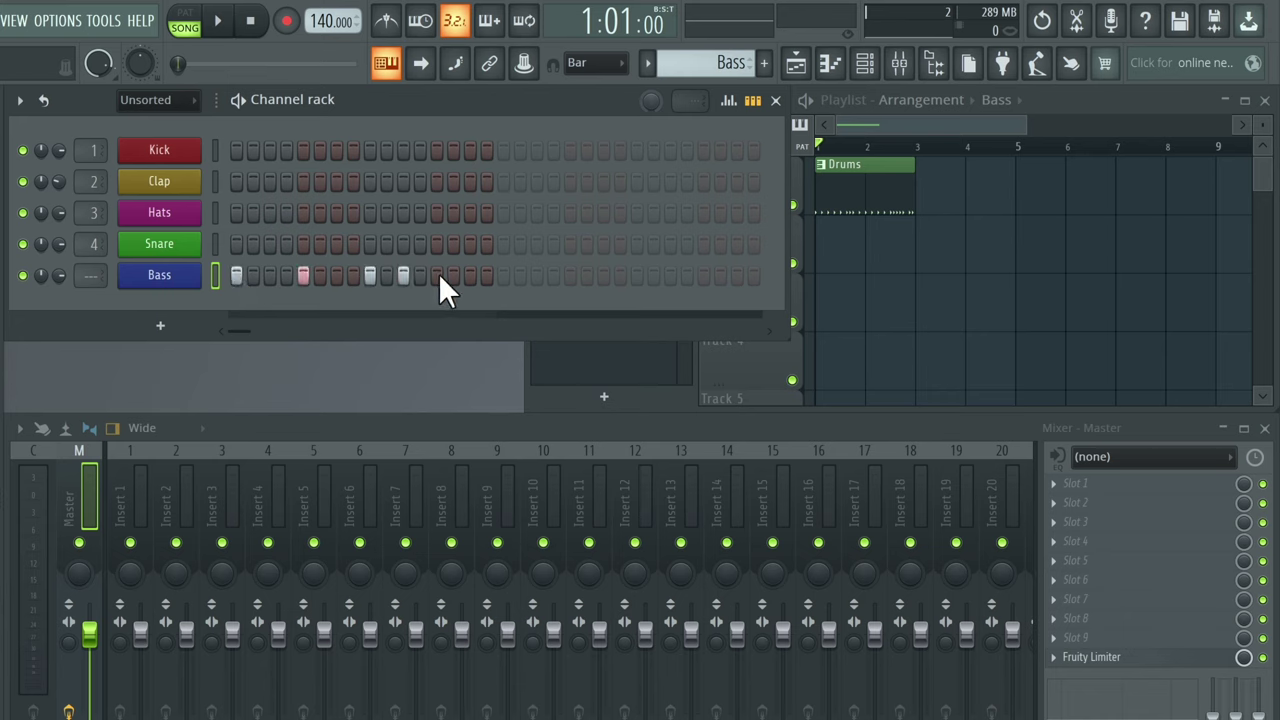
Switch playback to pattern mode, play the Bass pattern to hear its steps and stop it.
{"action": "left_click", "coordinate": [189, 20]}
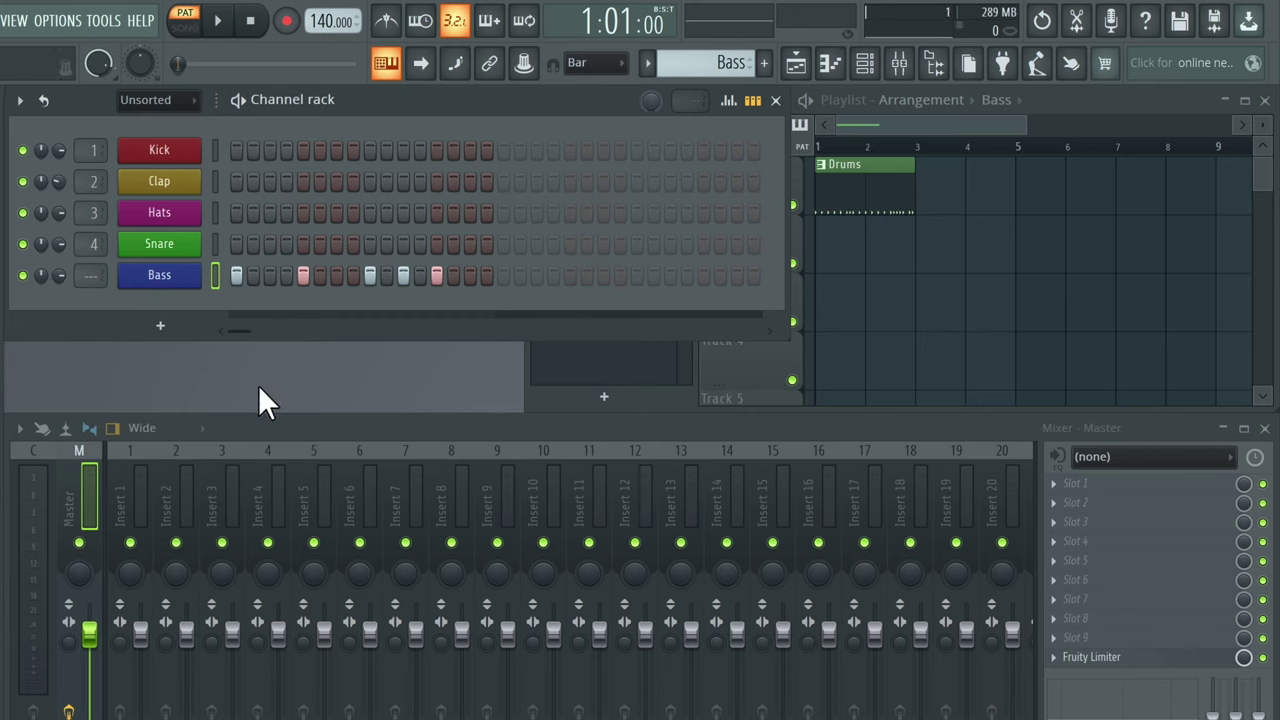
{"action": "key", "text": "space"}
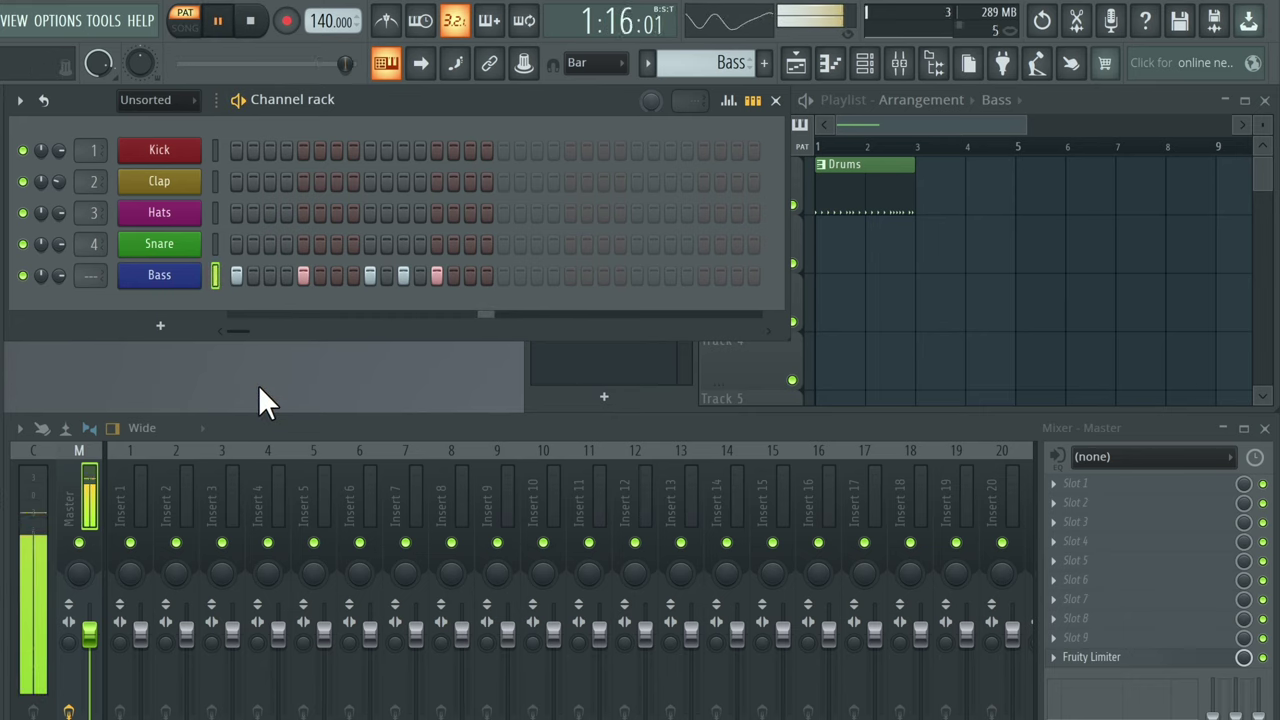
{"action": "key", "text": "space"}
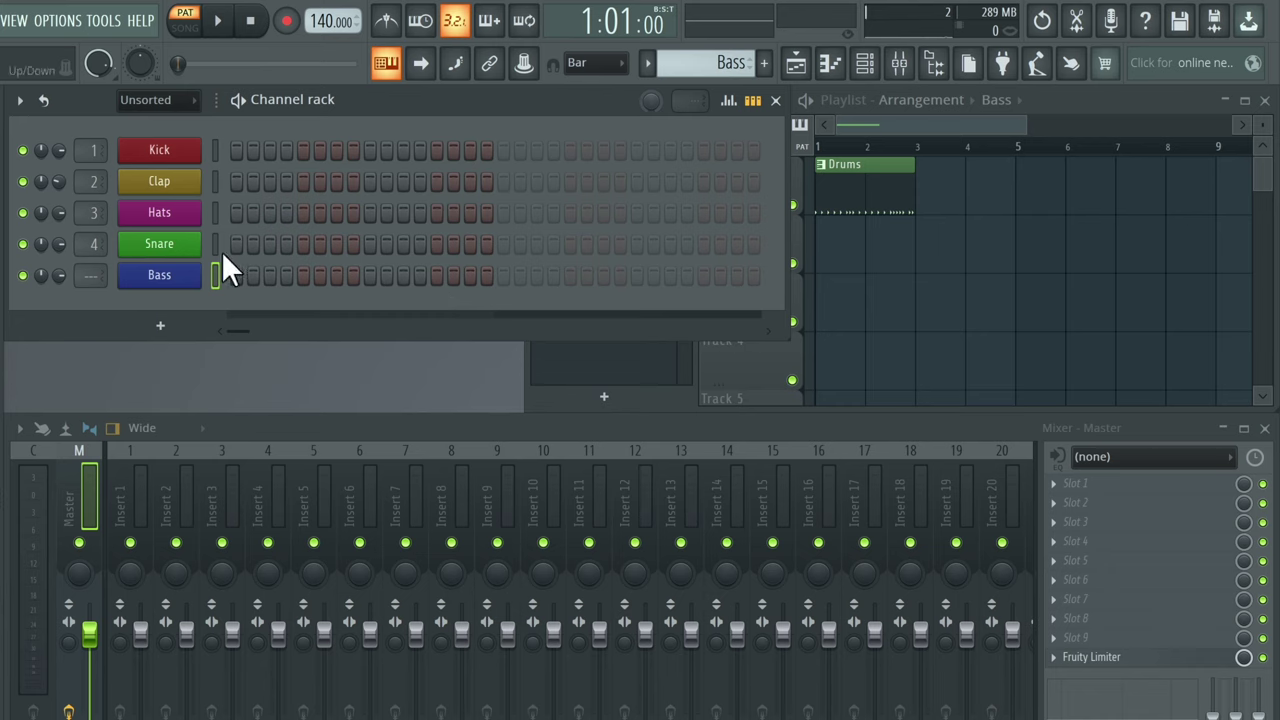
Open the Bass channel's piano roll and place a single short E5 note near the start of bar 1.
{"action": "right_click", "coordinate": [165, 278]}
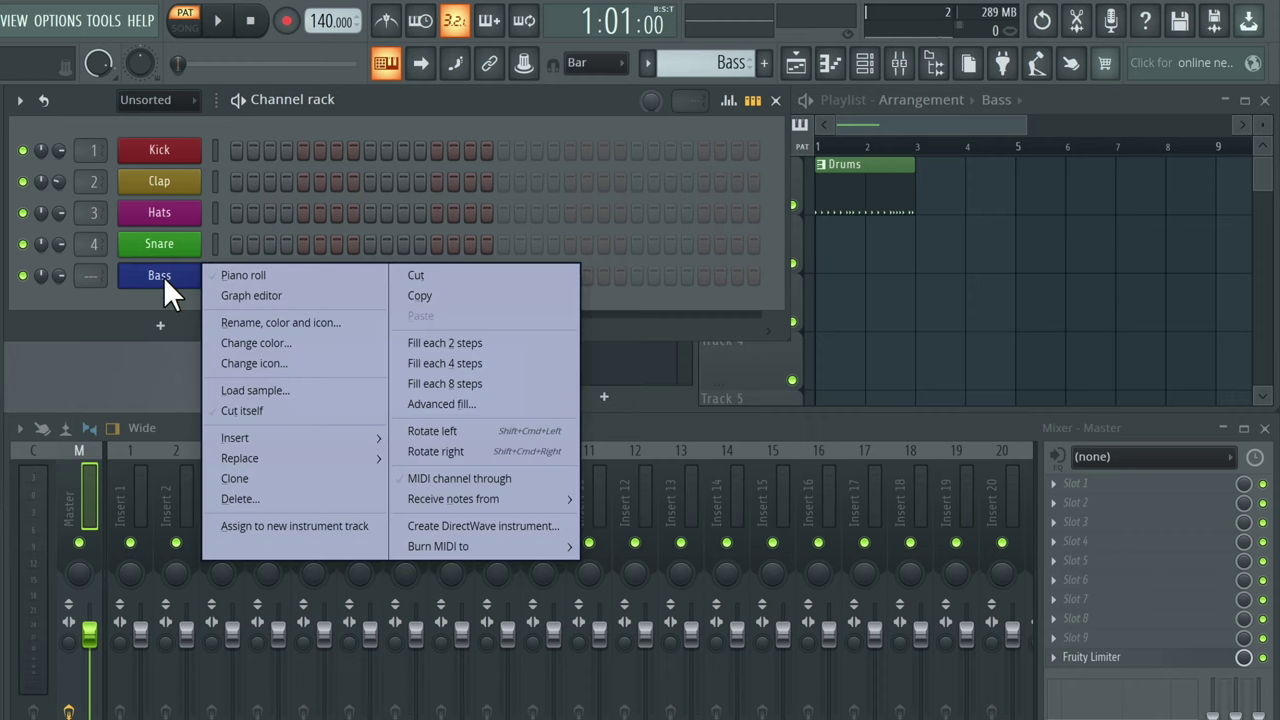
{"action": "left_click", "coordinate": [240, 275]}
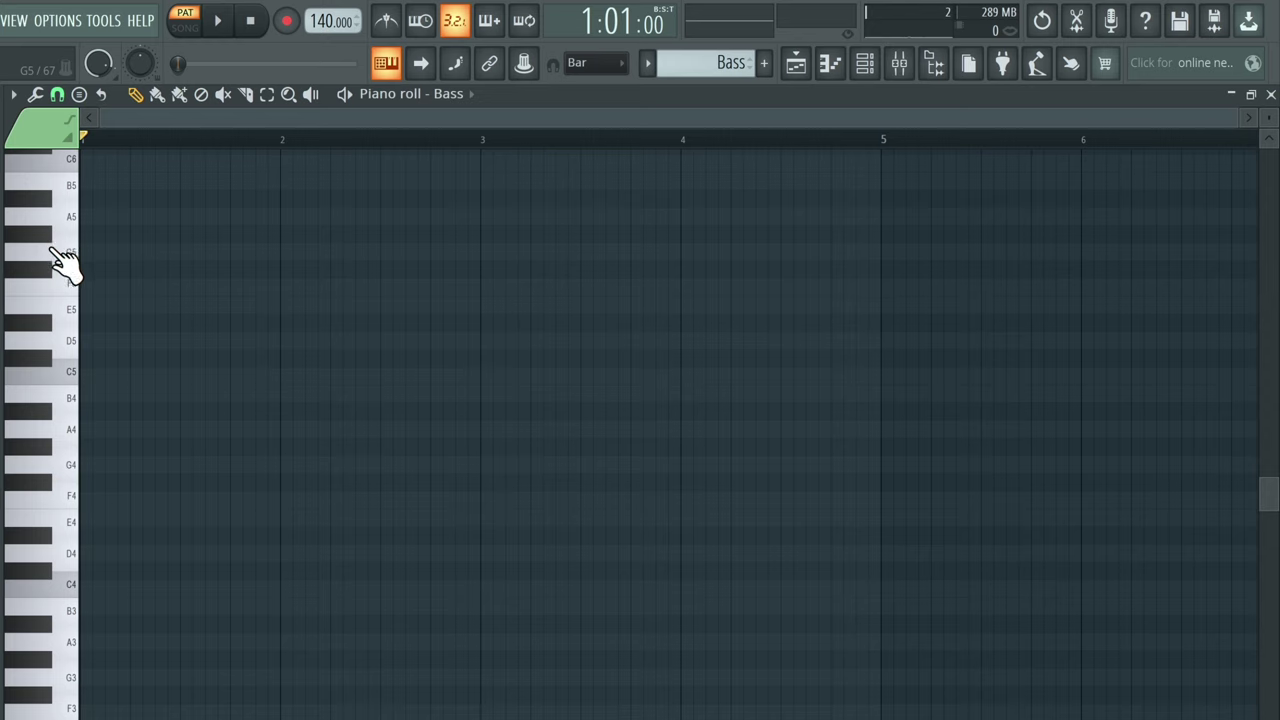
{"action": "left_click_drag", "start_coordinate": [51, 254], "coordinate": [66, 466]}
{"action": "left_click", "coordinate": [97, 304]}
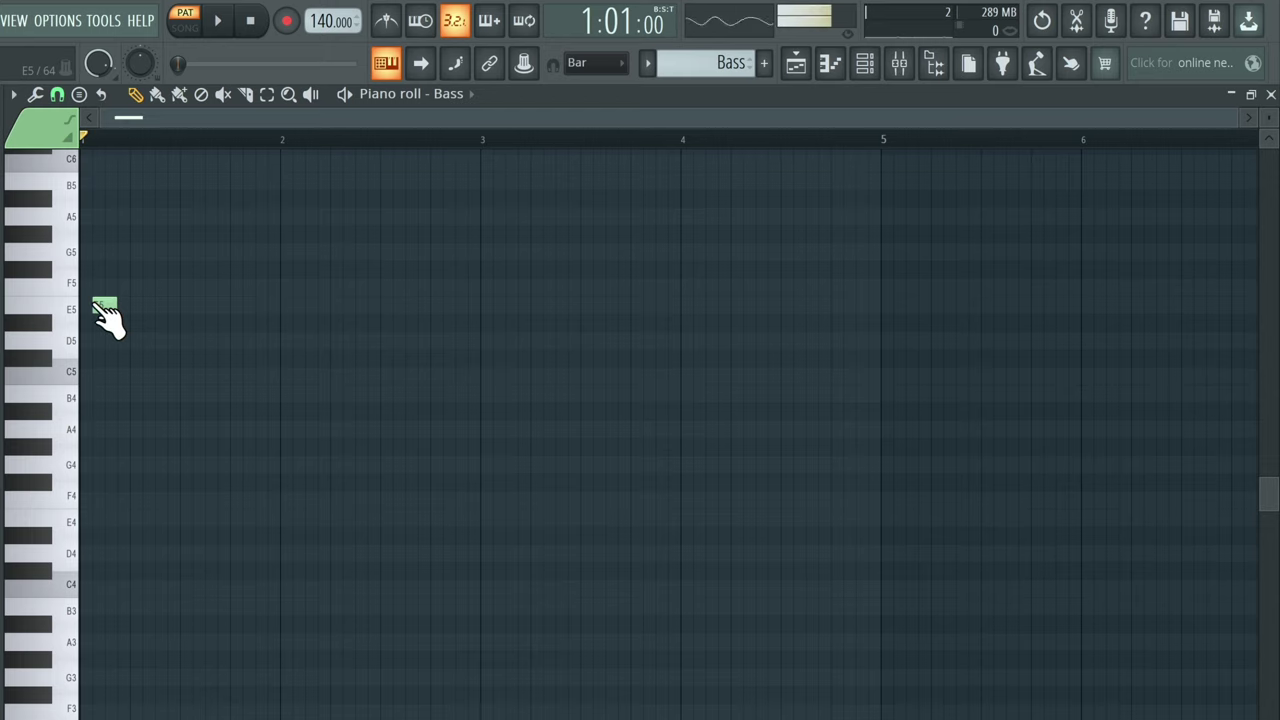
{"action": "left_click", "coordinate": [180, 304]}
{"action": "right_click", "coordinate": [194, 303]}
Play the Bass pattern to hear the E5 note, stop playback and move the note down to C5.
{"action": "key", "text": "space"}
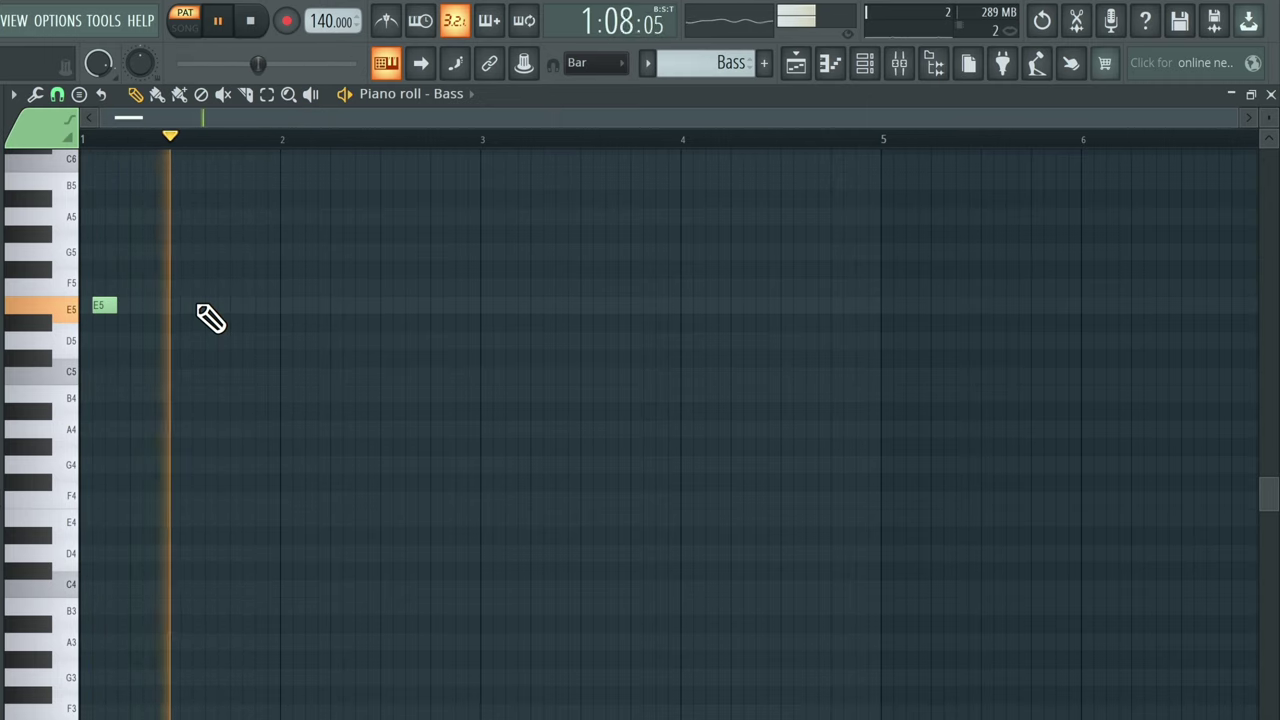
{"action": "key", "text": "space"}
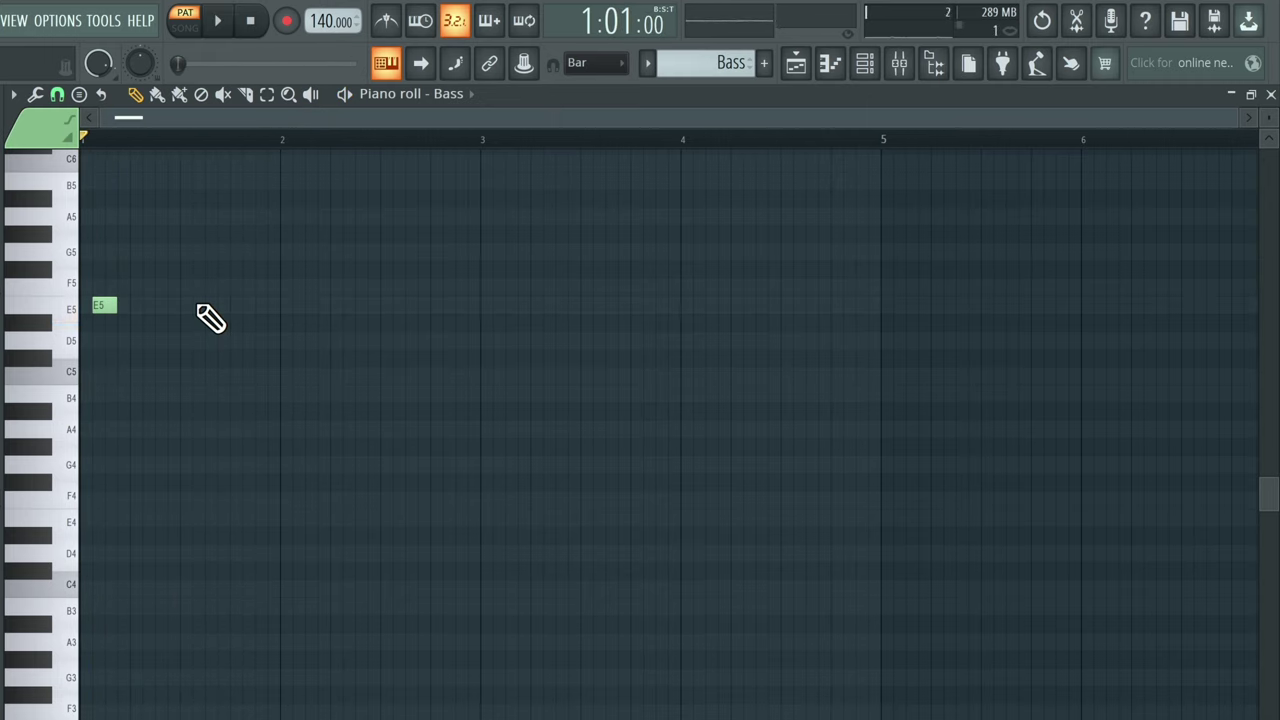
{"action": "left_click_drag", "start_coordinate": [93, 298], "coordinate": [104, 377]}
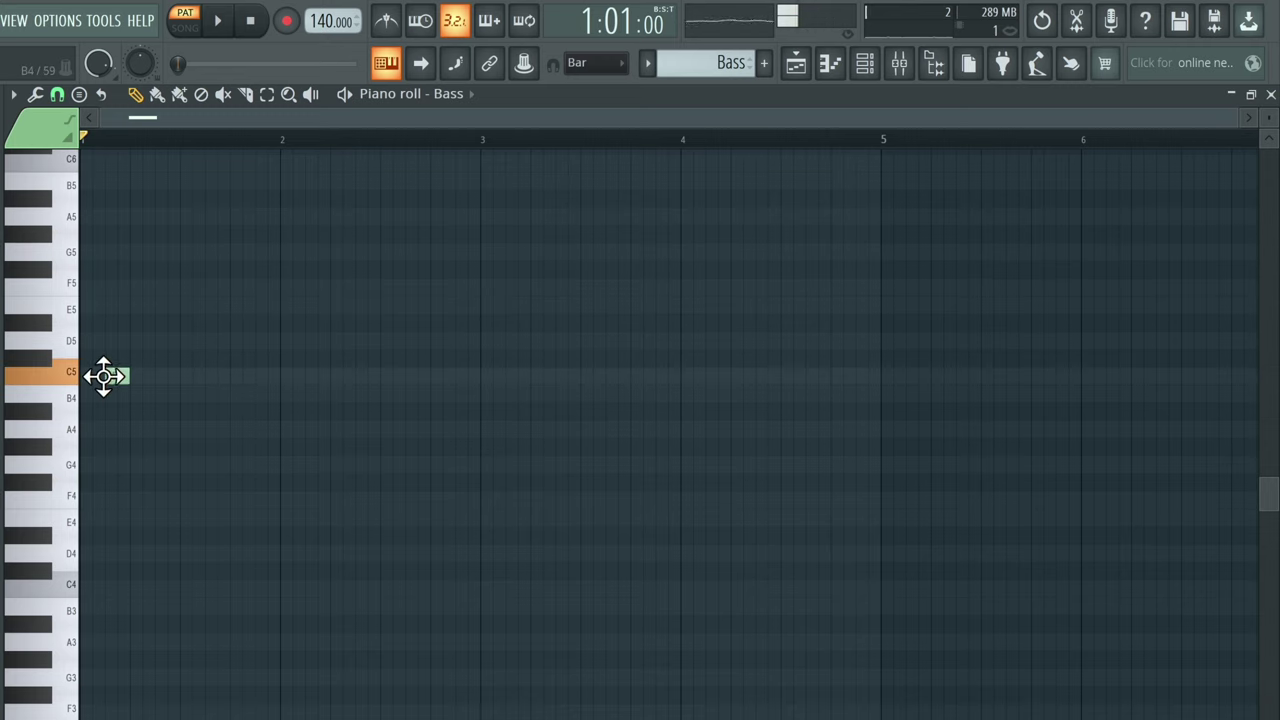
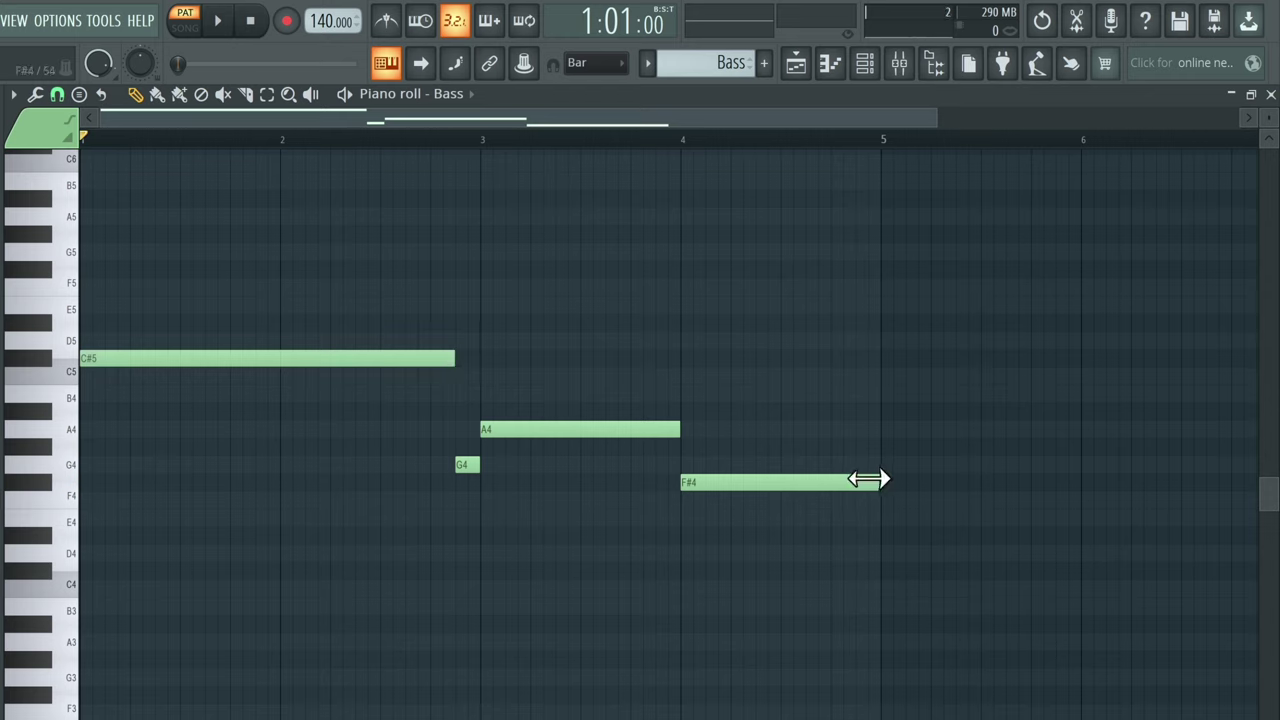
Shorten the F#4 note by two steps, fill the gap before bar 5 with a short B4 note, and play the bass line.
{"action": "left_click_drag", "start_coordinate": [866, 477], "coordinate": [855, 479]}
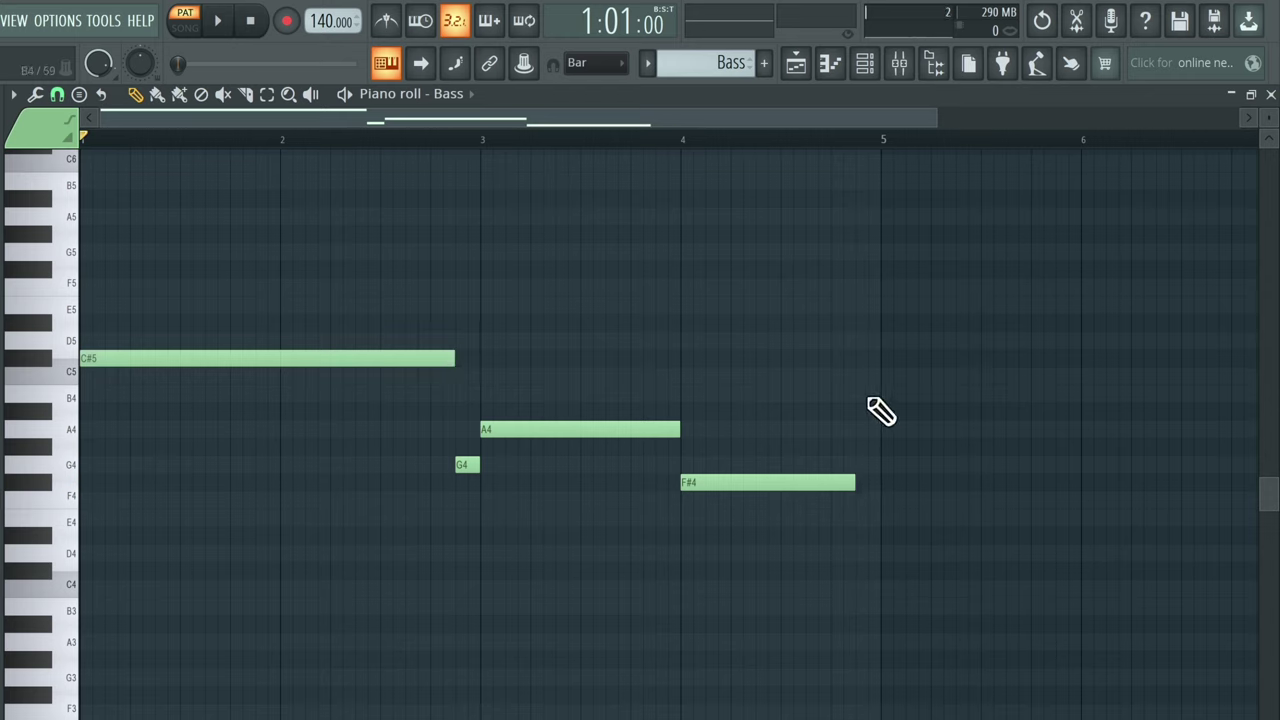
{"action": "left_click", "coordinate": [874, 394]}
{"action": "left_click_drag", "start_coordinate": [1032, 391], "coordinate": [848, 388]}
{"action": "left_click", "coordinate": [861, 388]}
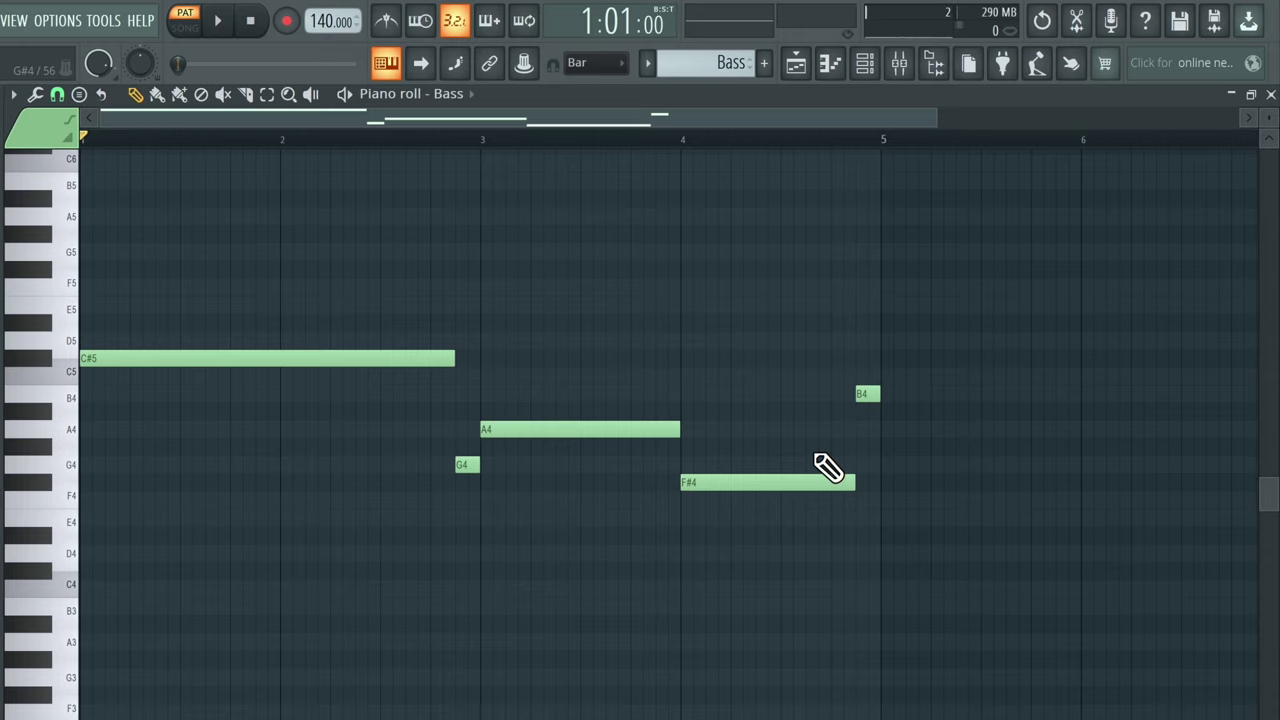
{"action": "key", "text": "space"}
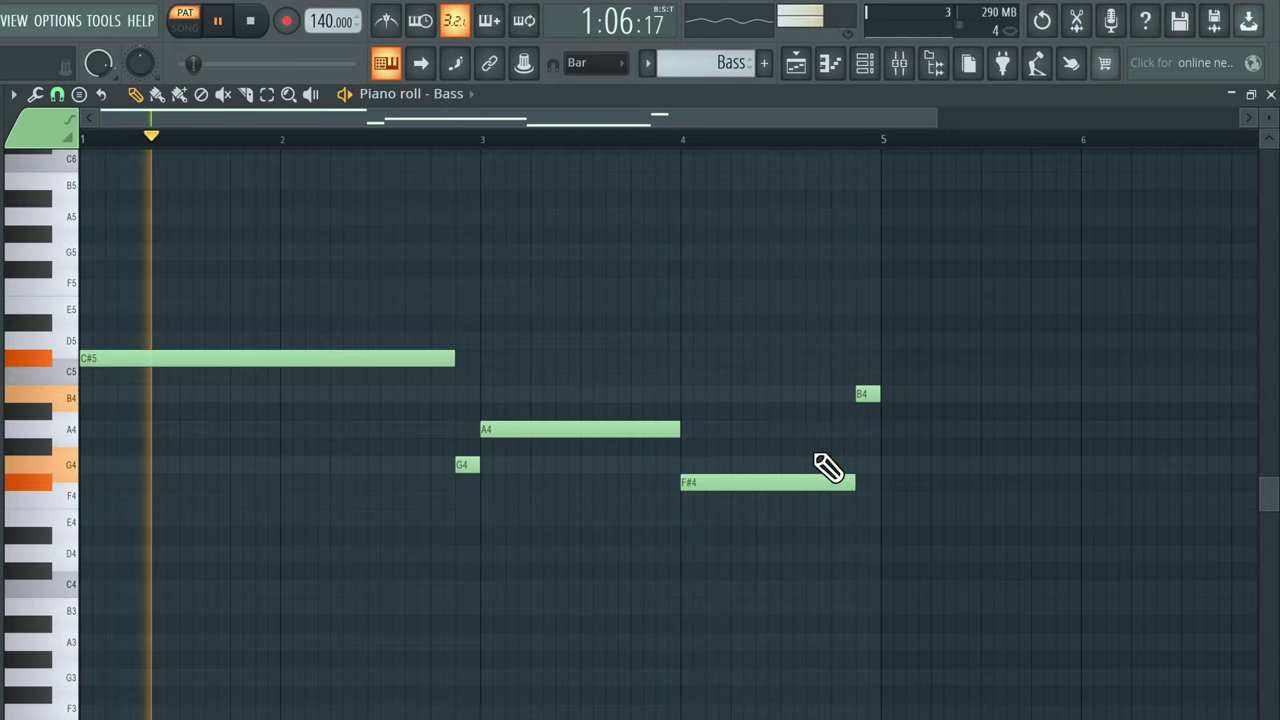
{"action": "key", "text": "space"}
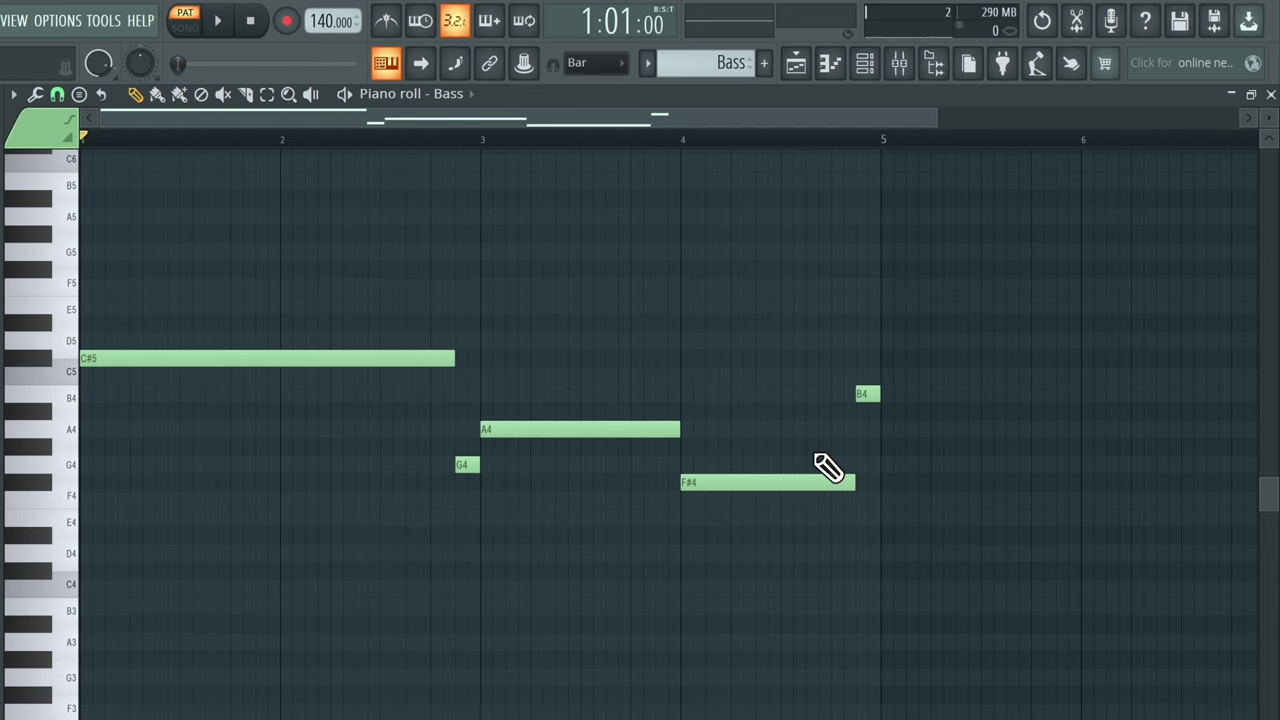
Turn on Cut itself for the Bass channel from the Channel rack and play the bass line again.
{"action": "left_click", "coordinate": [866, 68]}
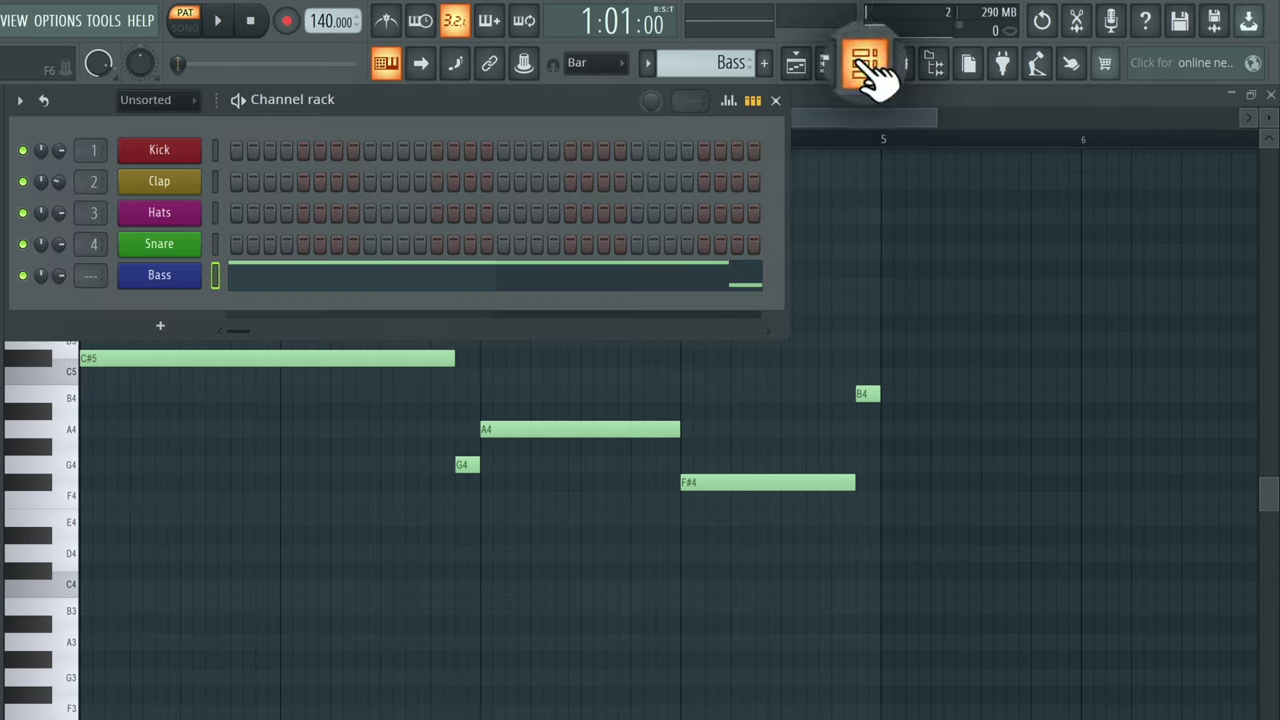
{"action": "right_click", "coordinate": [160, 280]}
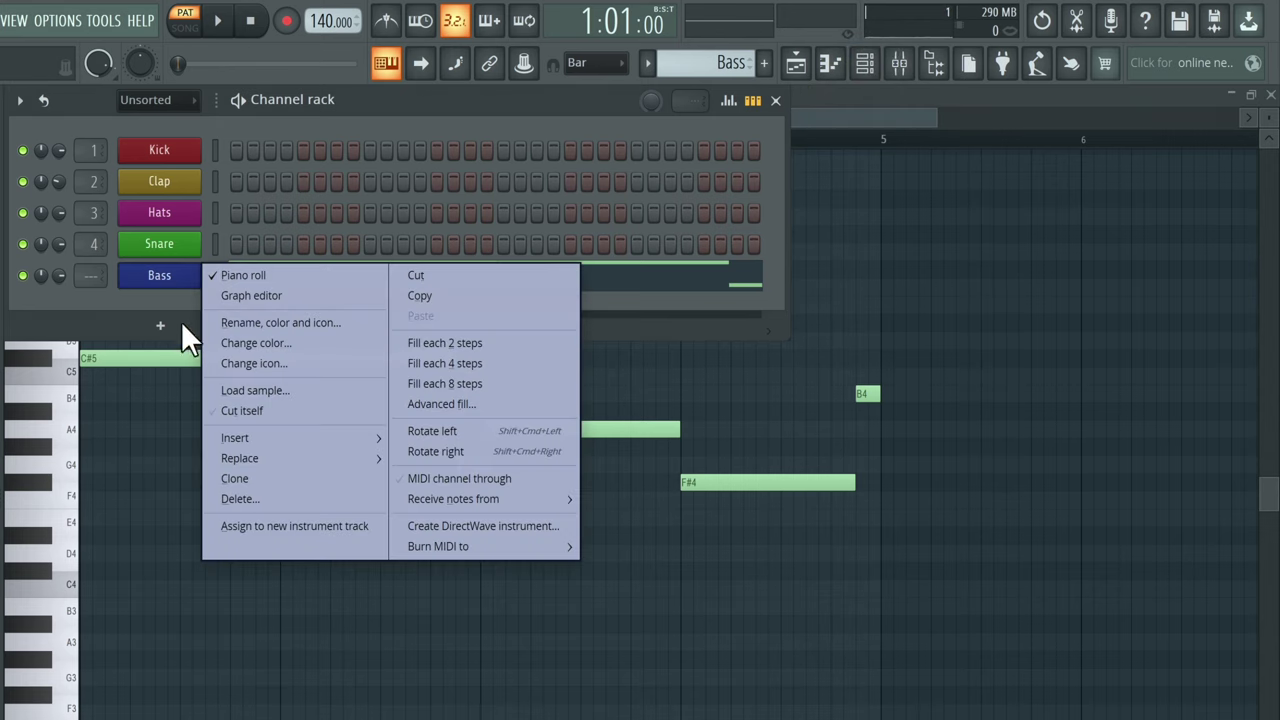
{"action": "left_click", "coordinate": [276, 412]}
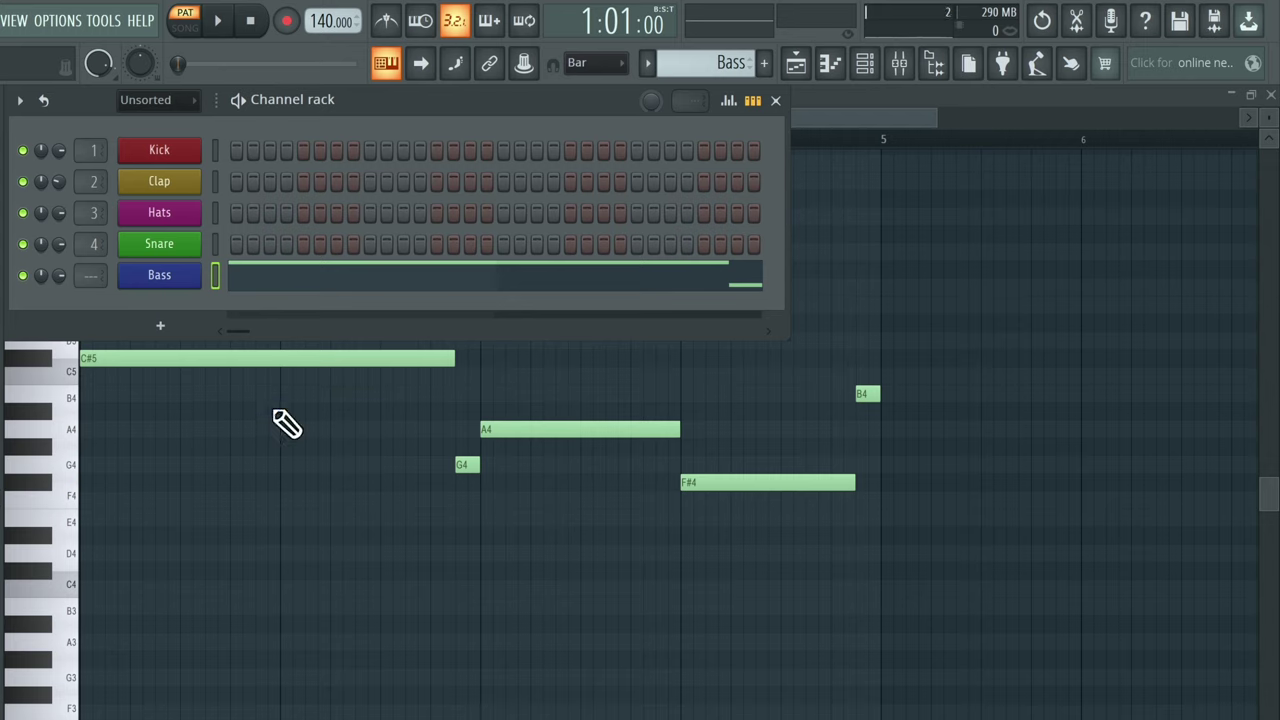
{"action": "key", "text": "space"}
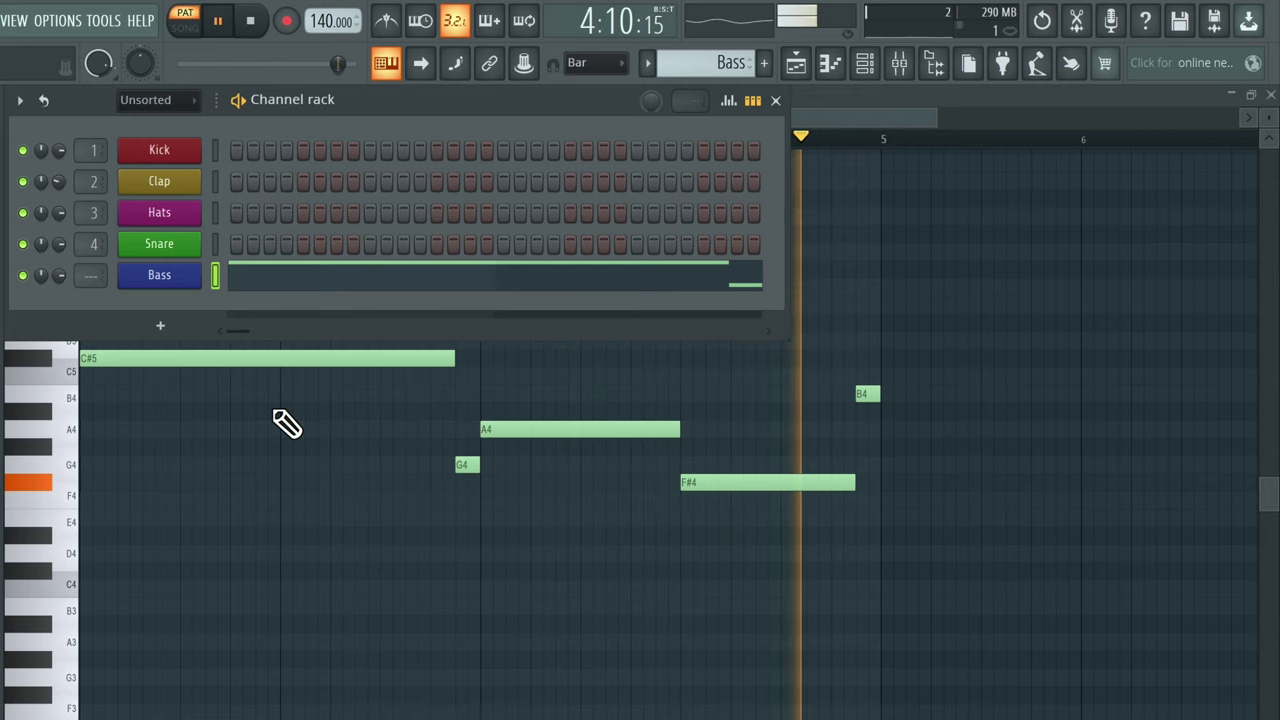
{"action": "key", "text": "space"}
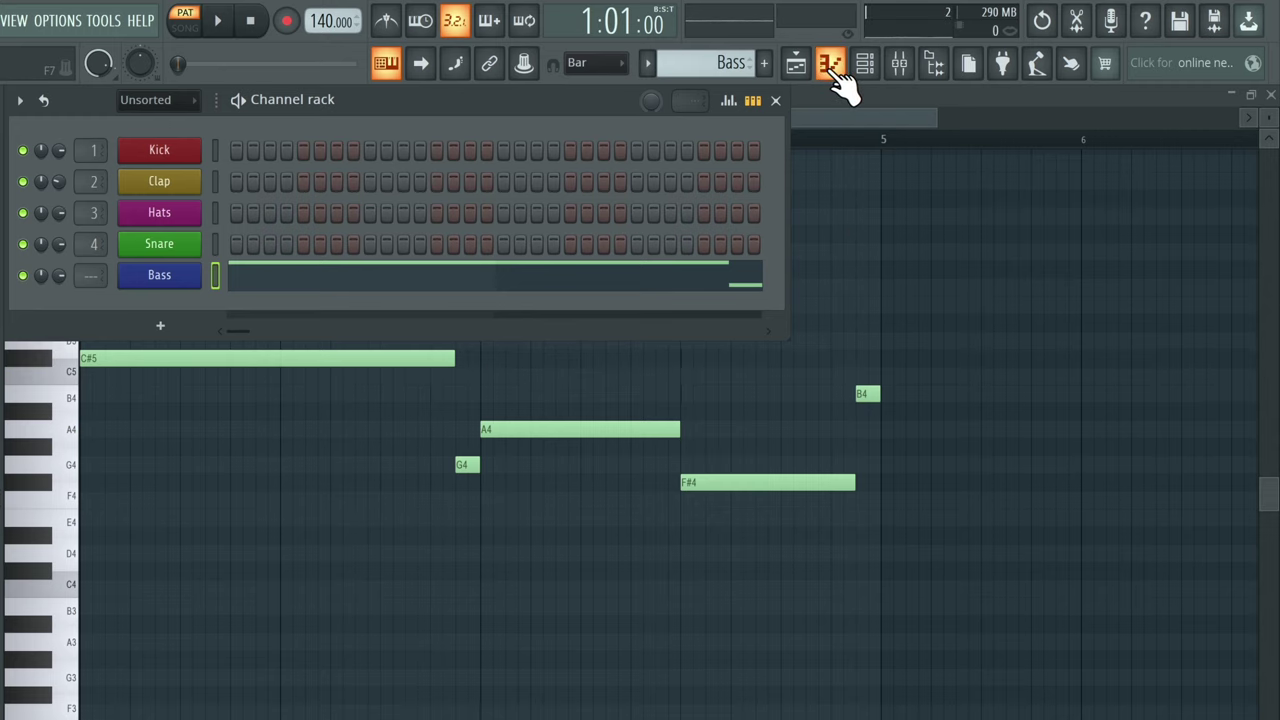
In the Playlist, place the Bass pattern on Track 2 at bar 1 and a second Drums clip on Track 1 at bar 3.
{"action": "left_click", "coordinate": [830, 68]}
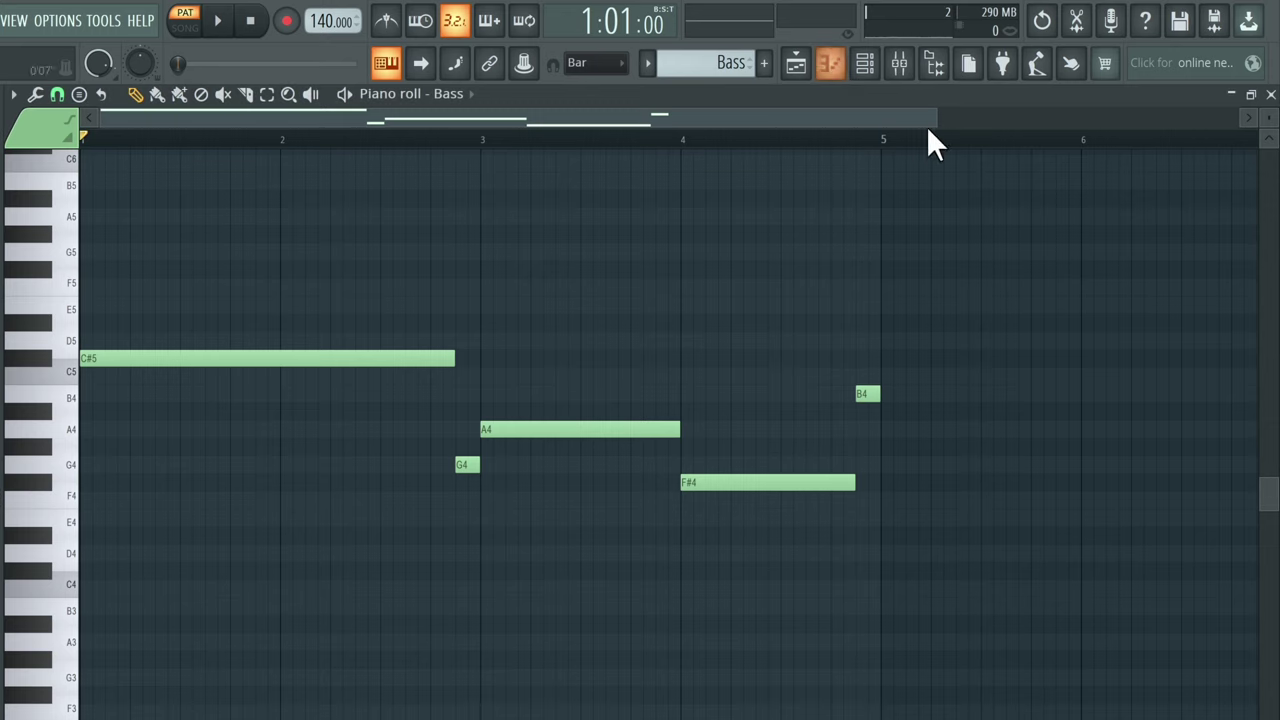
{"action": "left_click", "coordinate": [1270, 95]}
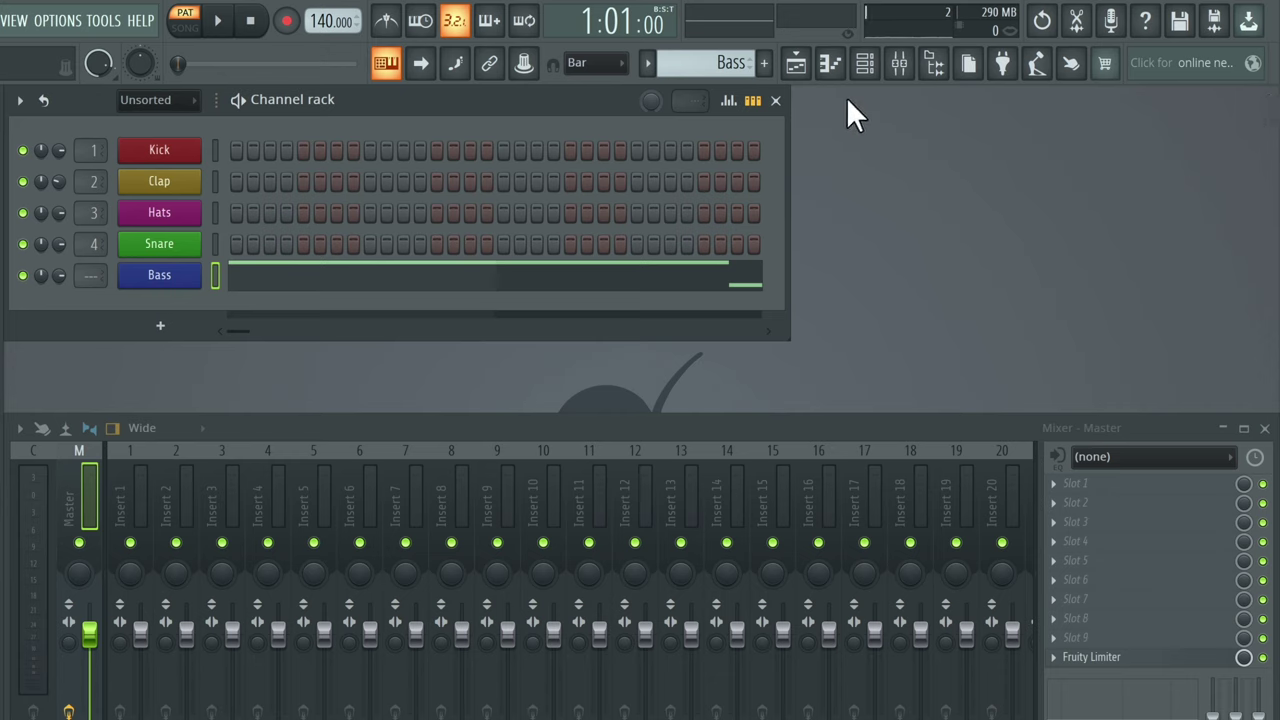
{"action": "left_click", "coordinate": [797, 68]}
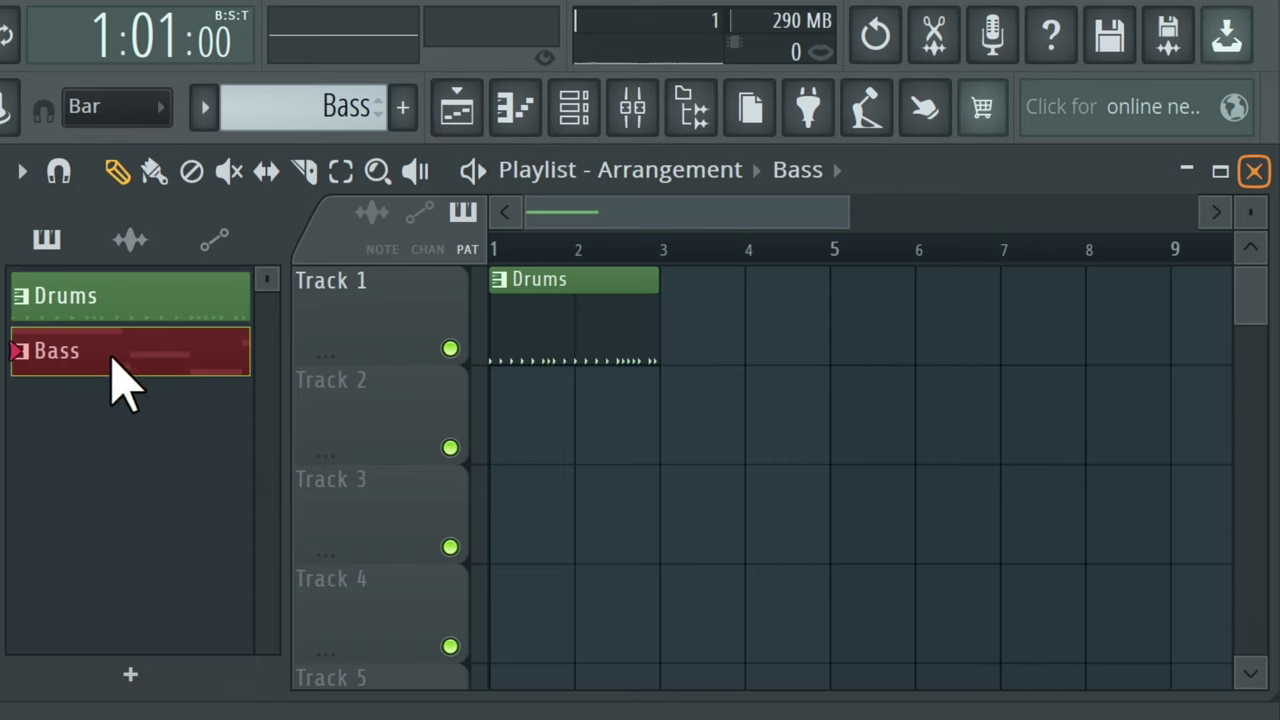
{"action": "left_click", "coordinate": [500, 400]}
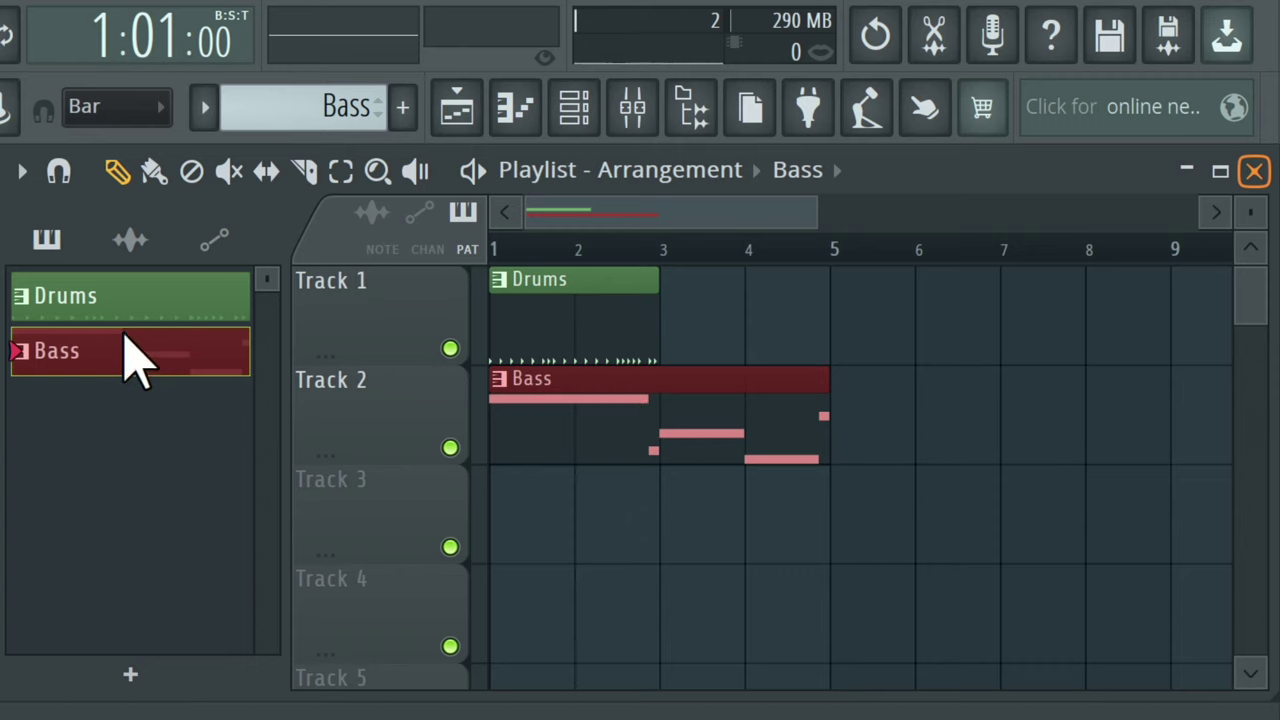
{"action": "left_click", "coordinate": [106, 300]}
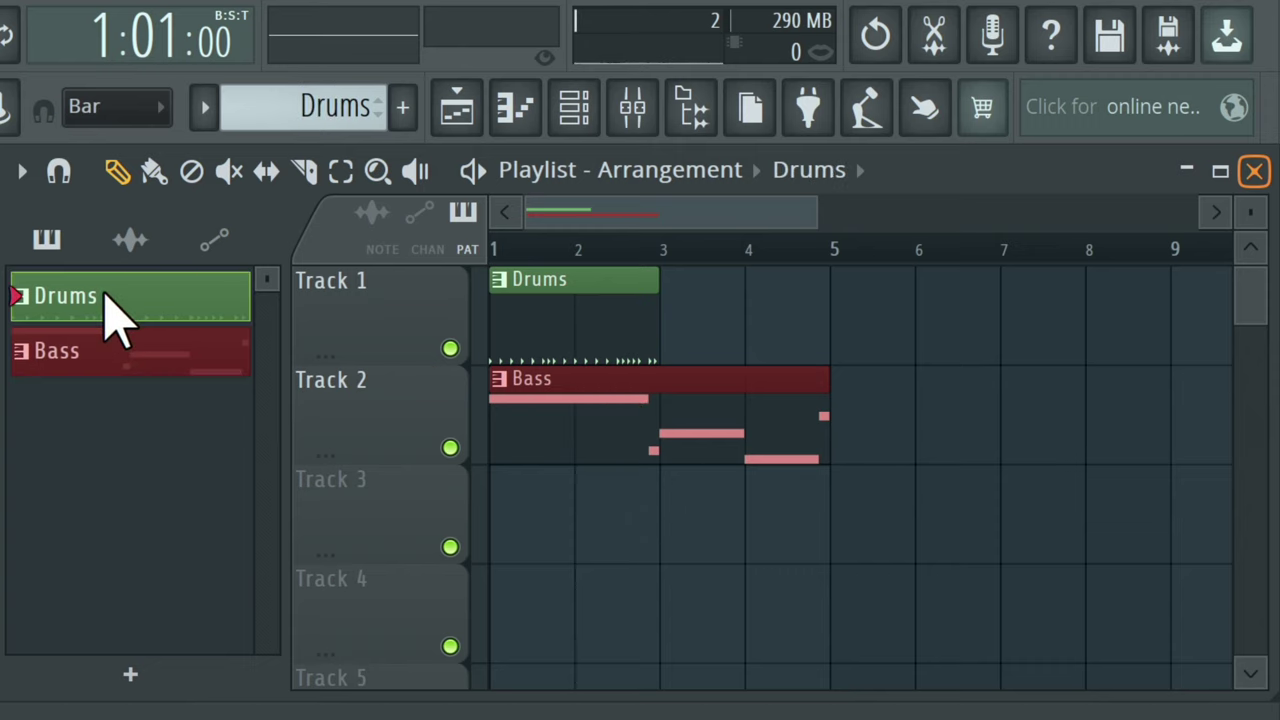
{"action": "left_click", "coordinate": [690, 310]}
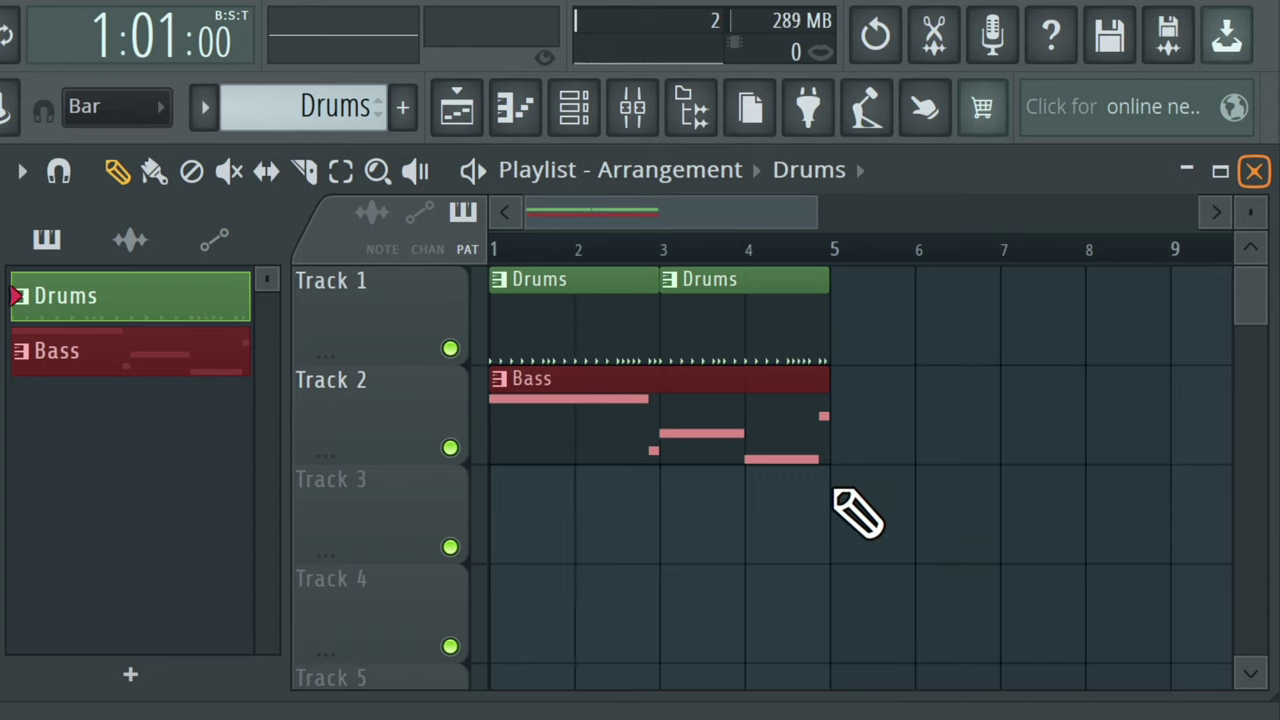
Rename Playlist Track 1 as Drums and give it a green color.
{"action": "right_click", "coordinate": [366, 300]}
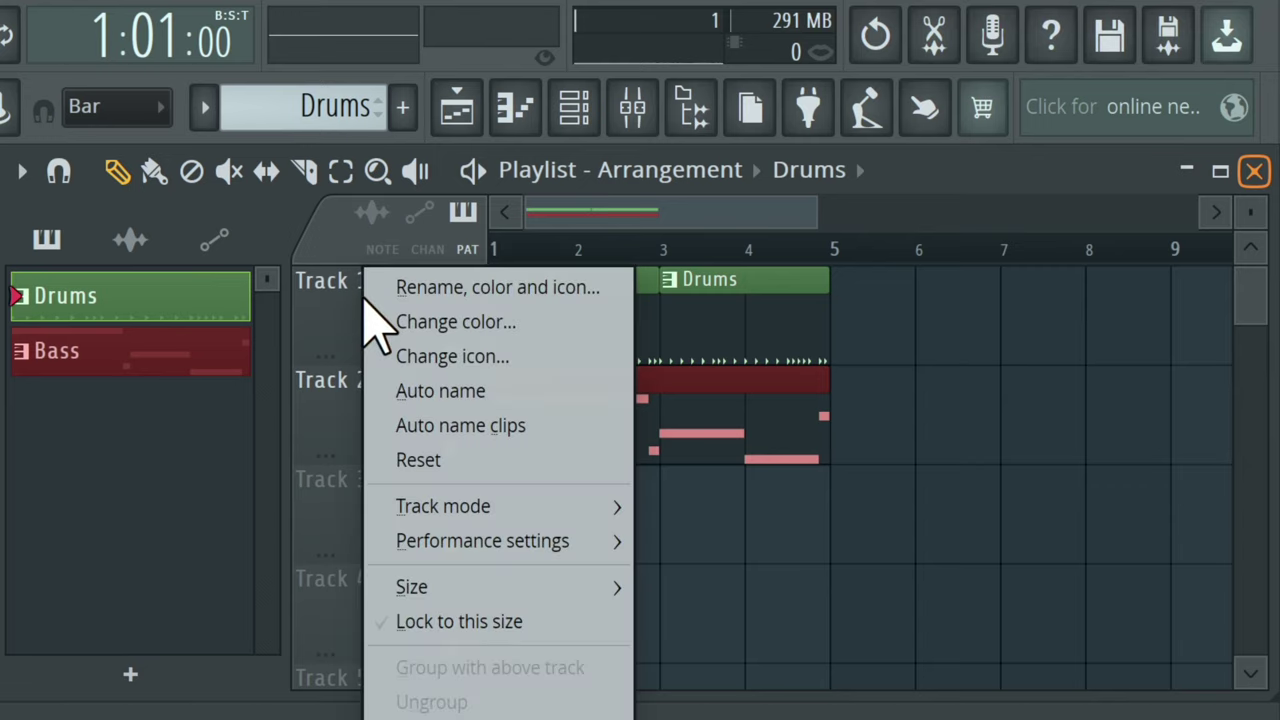
{"action": "left_click", "coordinate": [520, 290]}
{"action": "type", "text": "Drum"}
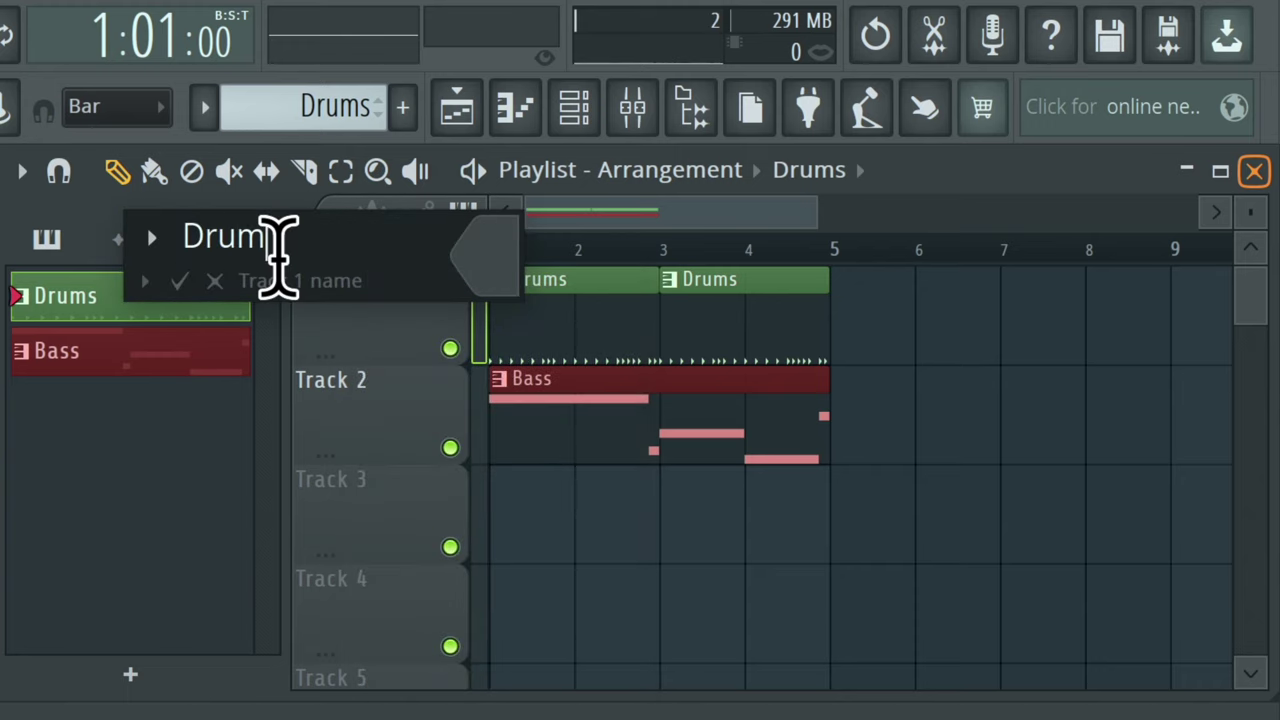
{"action": "type", "text": "s"}
{"action": "left_click", "coordinate": [490, 258]}
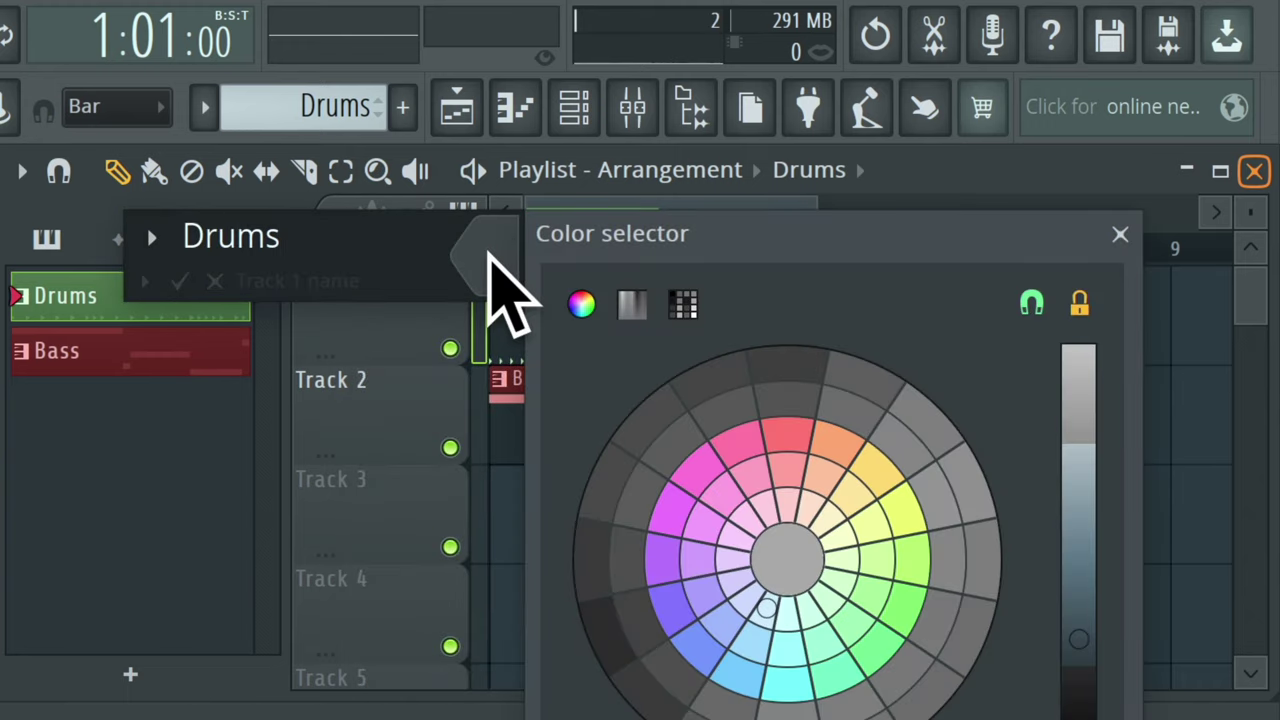
{"action": "left_click", "coordinate": [838, 580]}
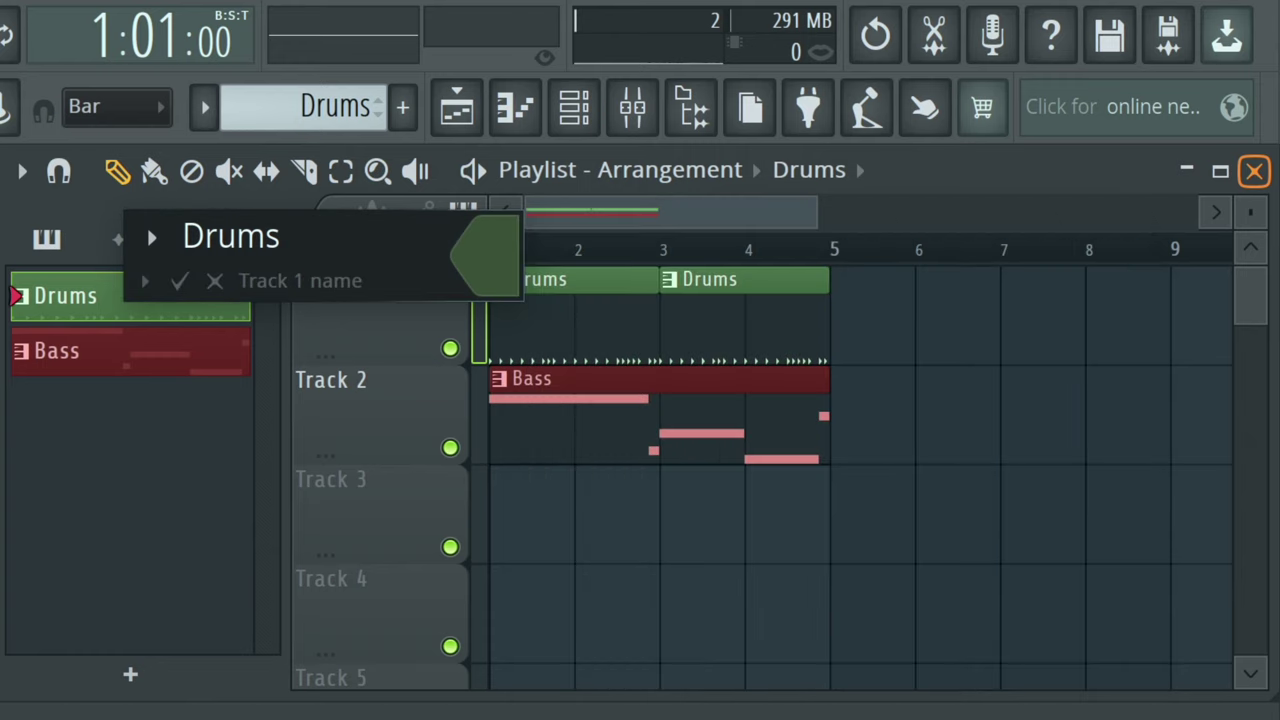
{"action": "key", "text": "Return"}
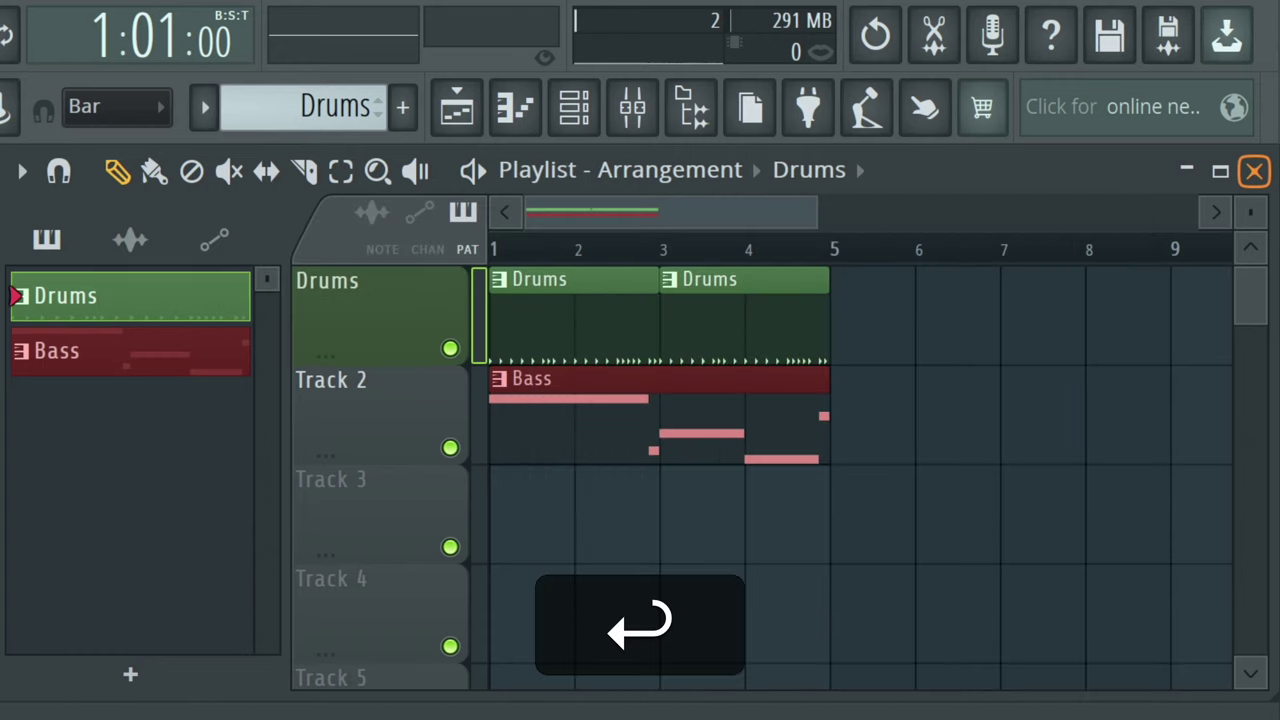
Rename Playlist Track 2 as Bass and give it a red color.
{"action": "right_click", "coordinate": [367, 405]}
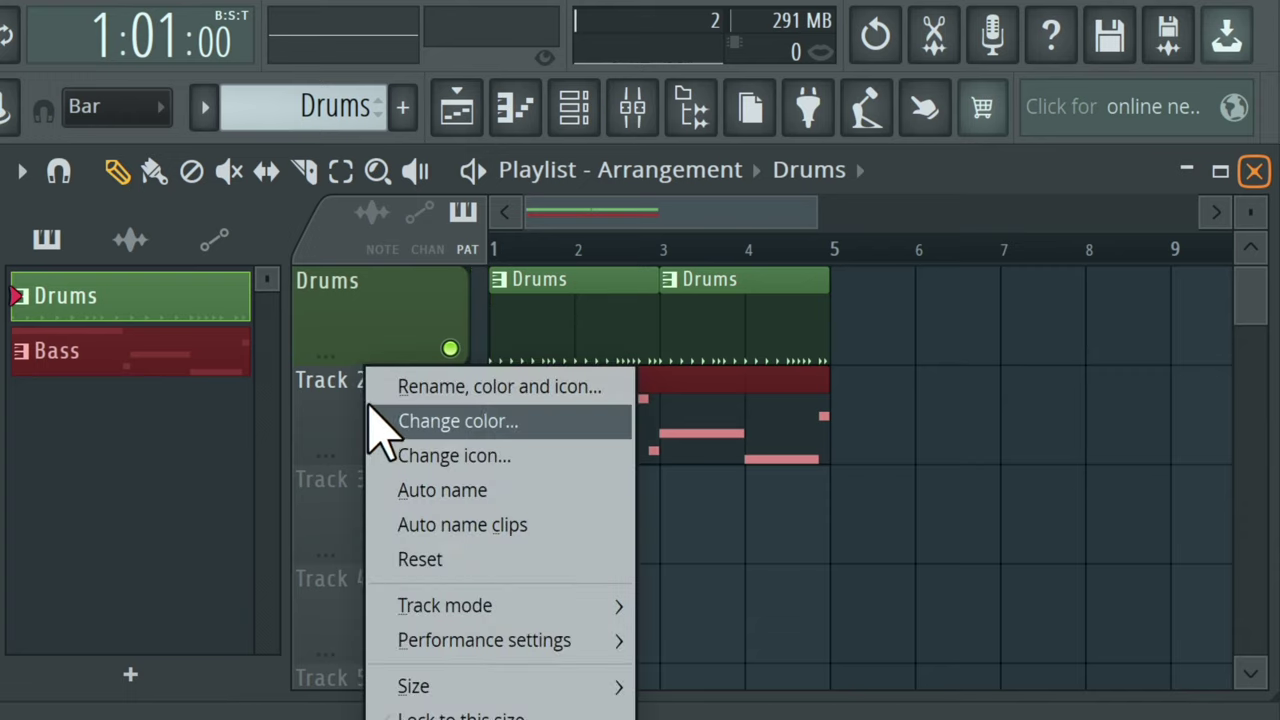
{"action": "left_click", "coordinate": [420, 390]}
{"action": "type", "text": "Bass"}
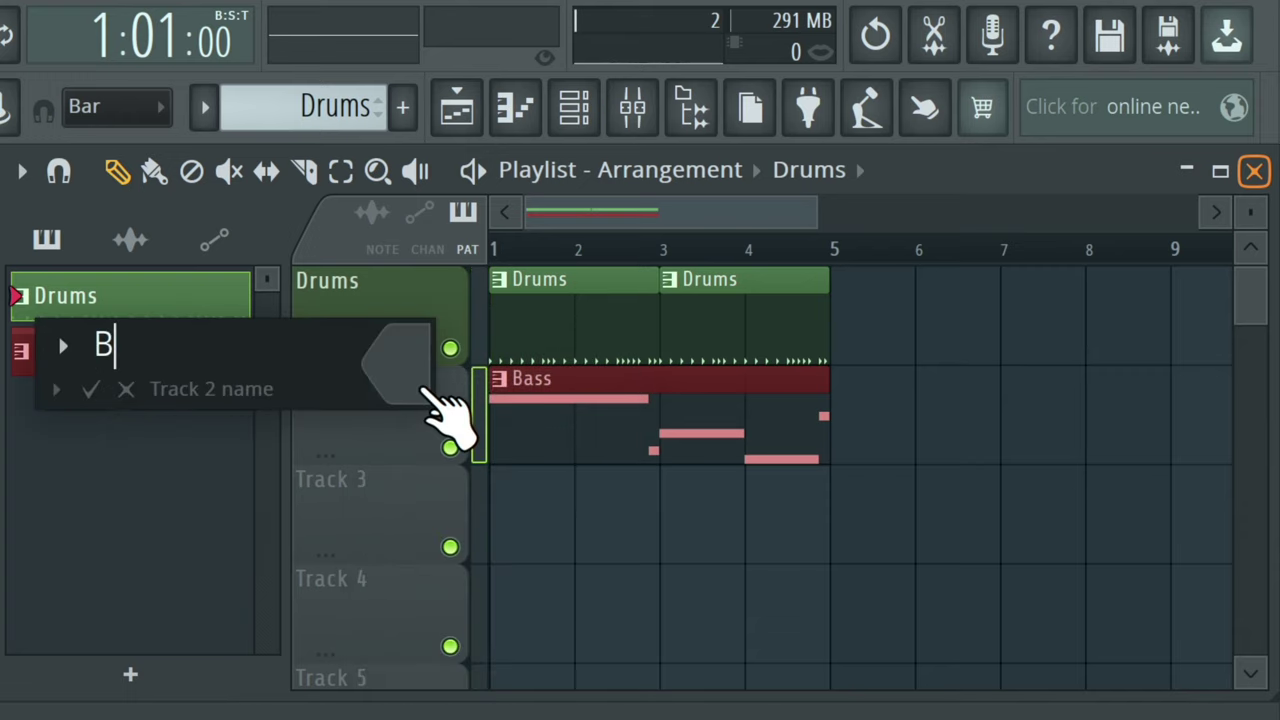
{"action": "left_click", "coordinate": [397, 385]}
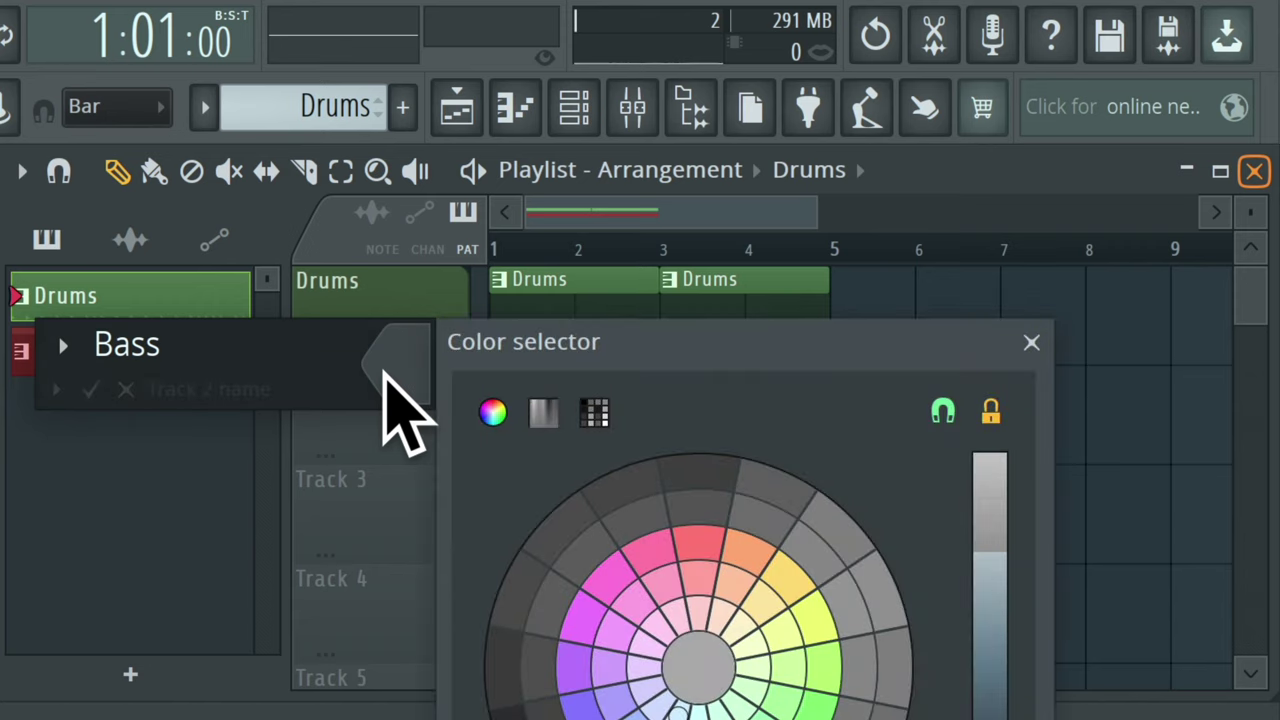
{"action": "left_click", "coordinate": [705, 541]}
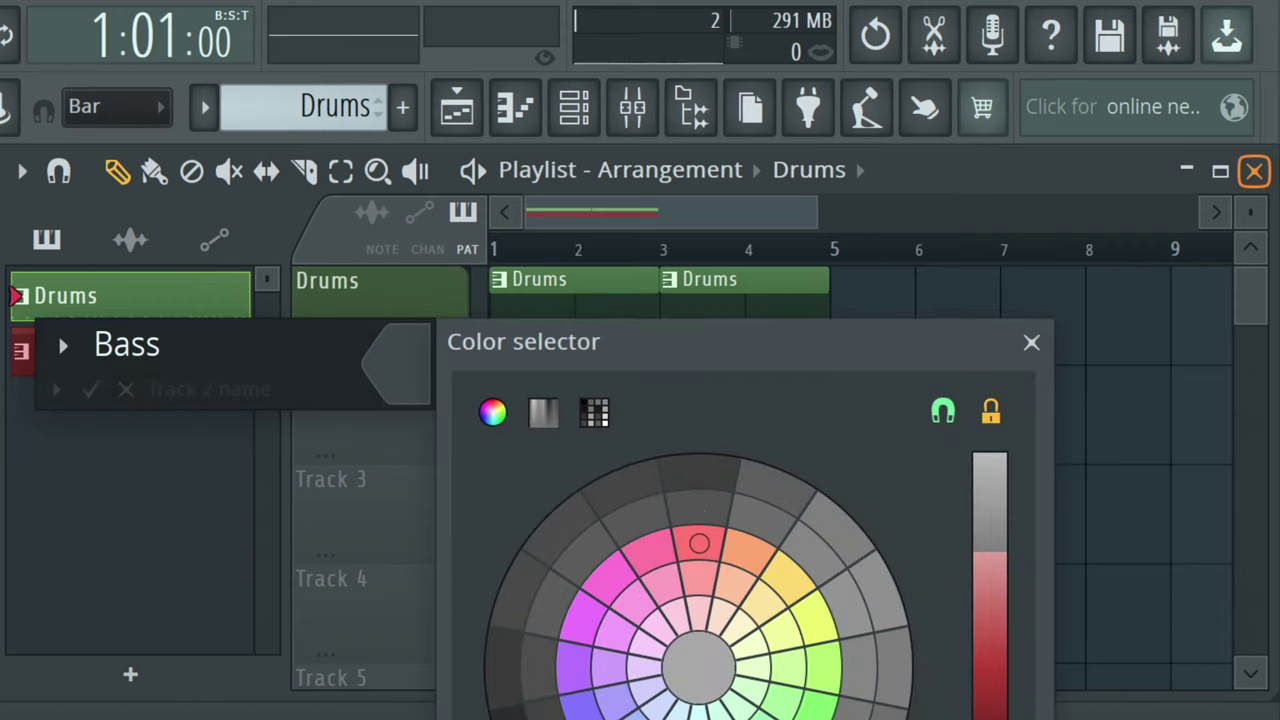
{"action": "key", "text": "Return"}
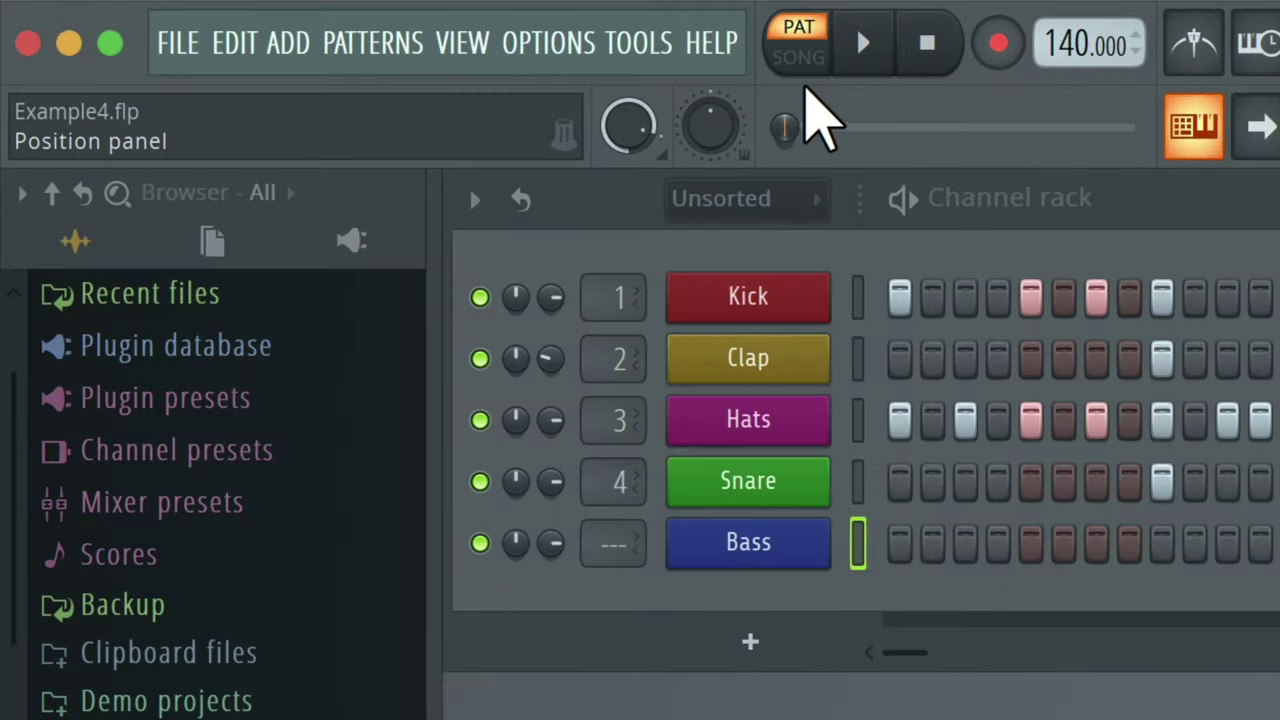
Switch playback to song mode, play the arrangement of drums and bass and stop it.
{"action": "left_click", "coordinate": [800, 58]}
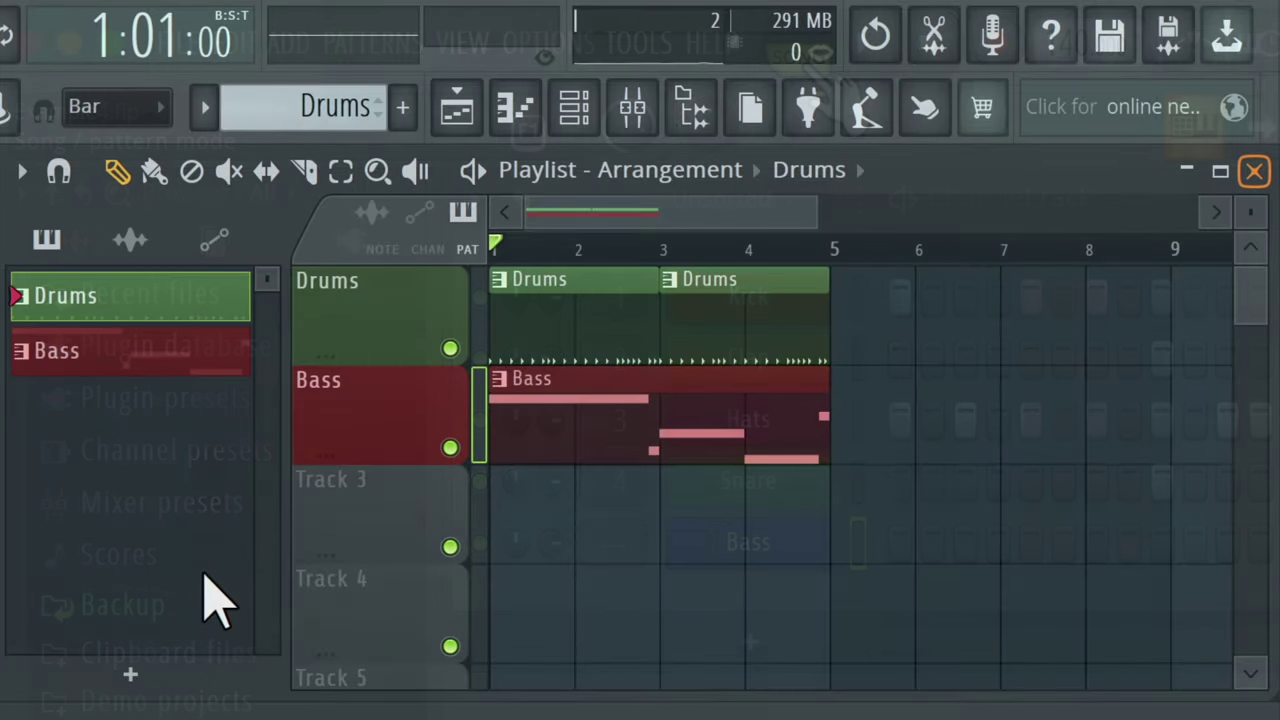
{"action": "key", "text": "space"}
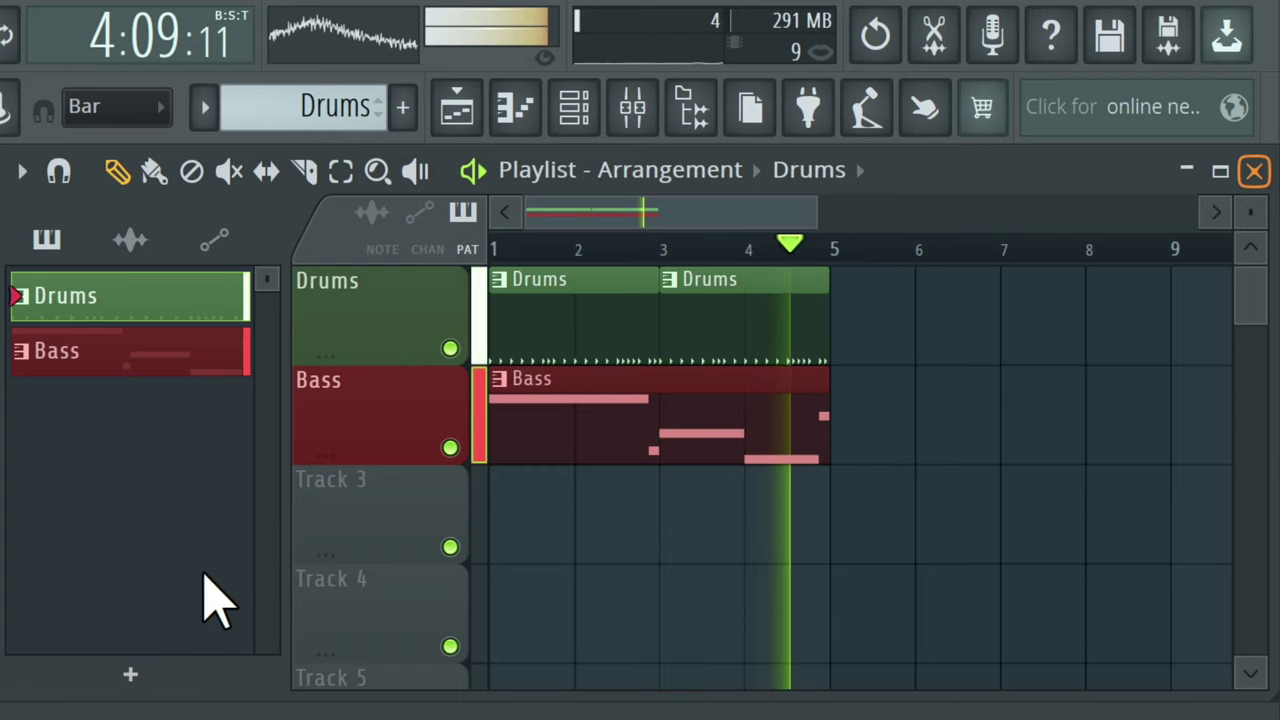
{"action": "key", "text": "space"}
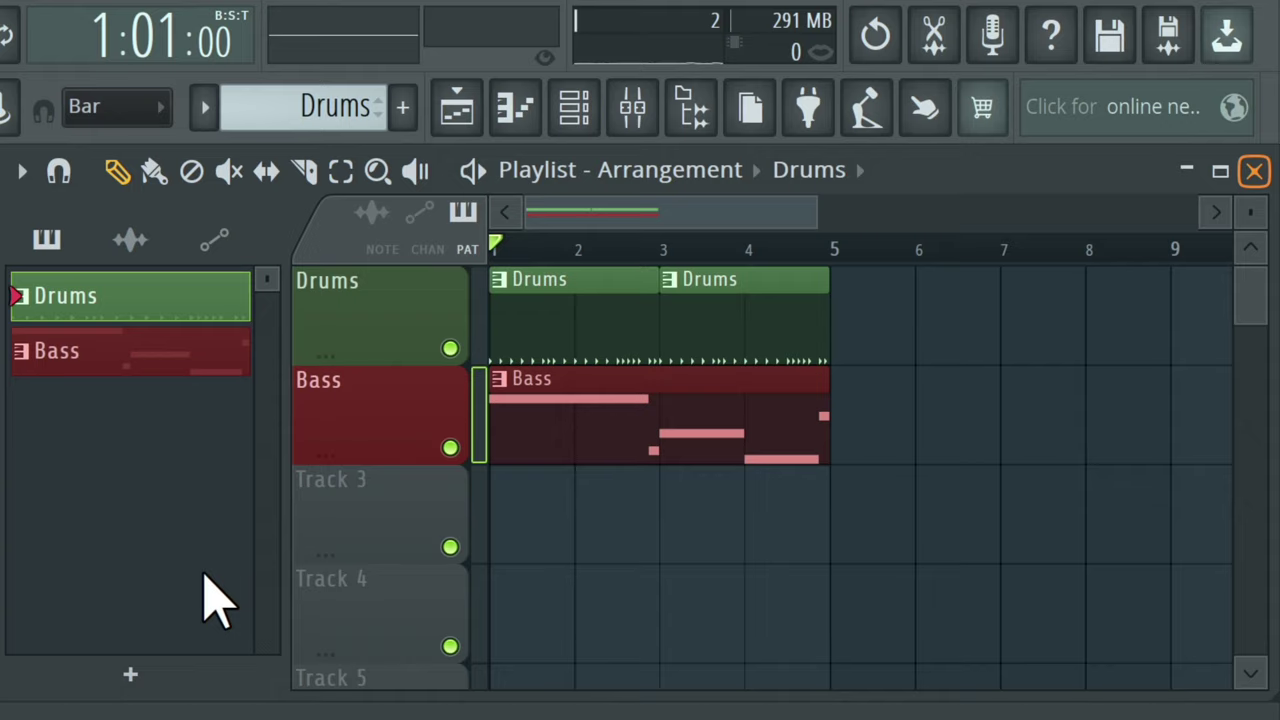
Open the Bass clip's notes and, during playback, rework bar 1 into a half-bar C#5, a slightly shorter C#5 and a short B4 ending the bar.
{"action": "double_click", "coordinate": [548, 373]}
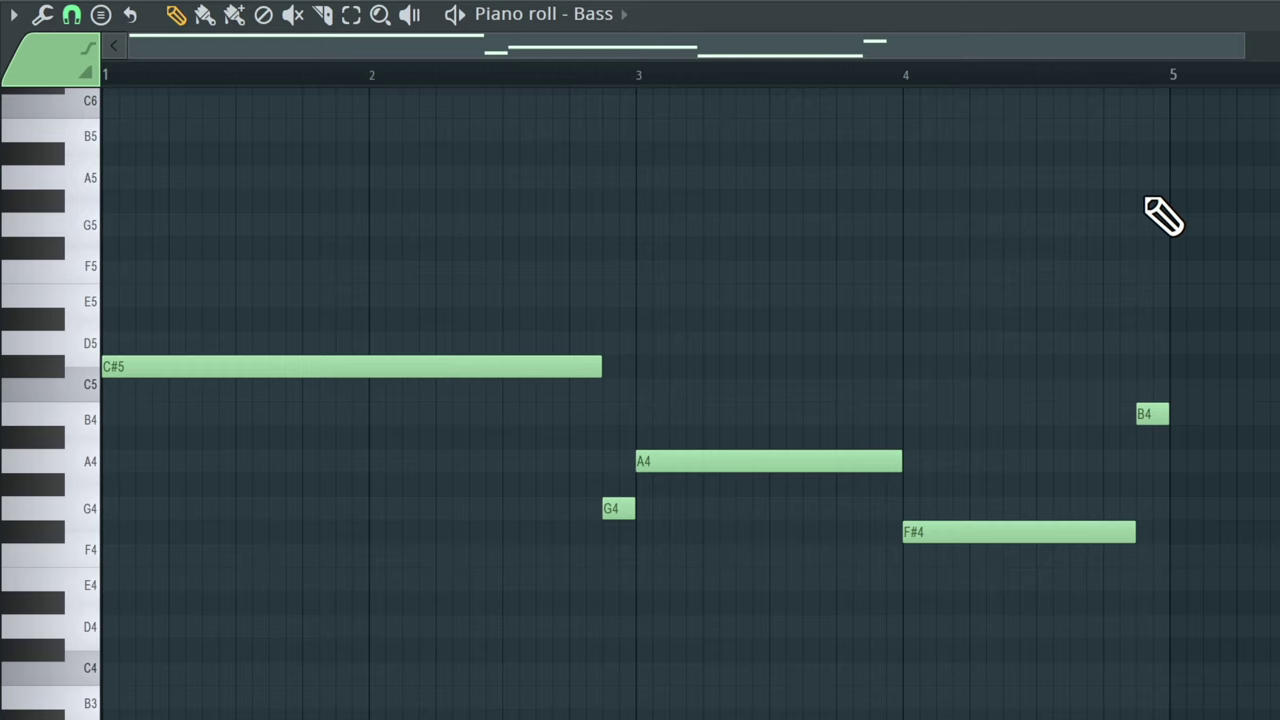
{"action": "key", "text": "space"}
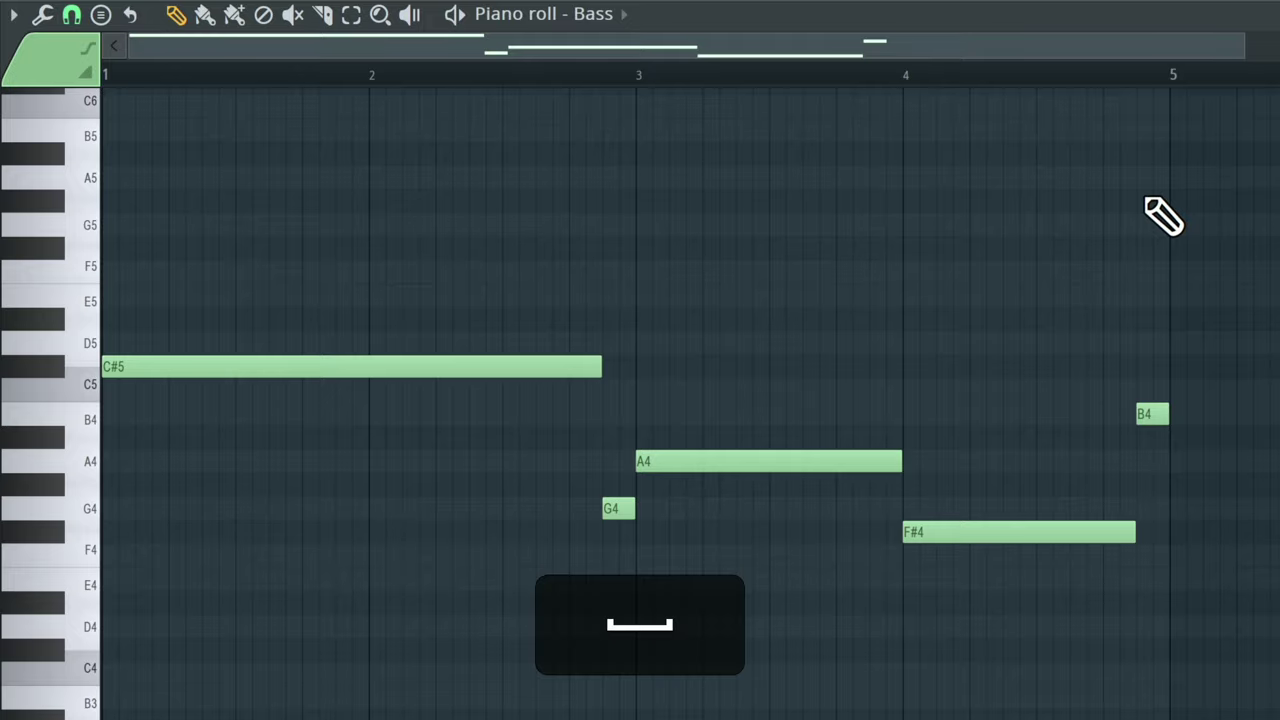
{"action": "left_click_drag", "start_coordinate": [588, 366], "coordinate": [343, 367]}
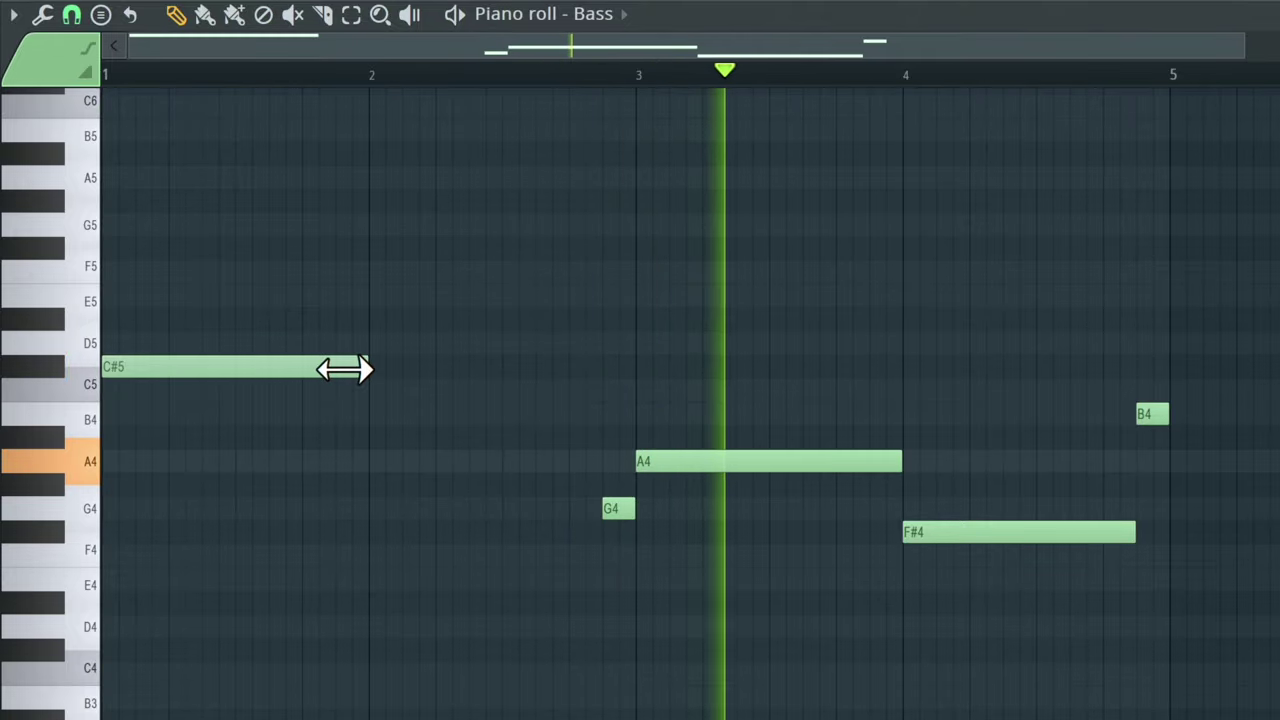
{"action": "left_click_drag", "start_coordinate": [343, 369], "coordinate": [214, 377]}
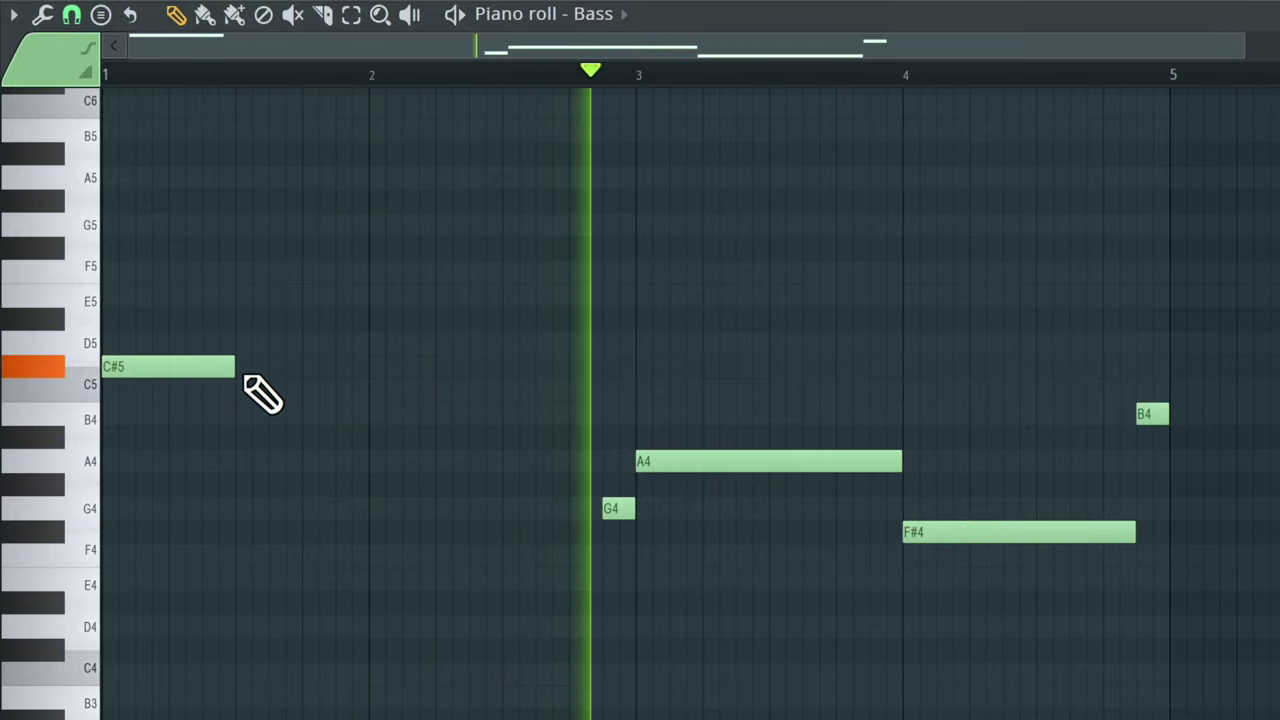
{"action": "left_click", "coordinate": [240, 368]}
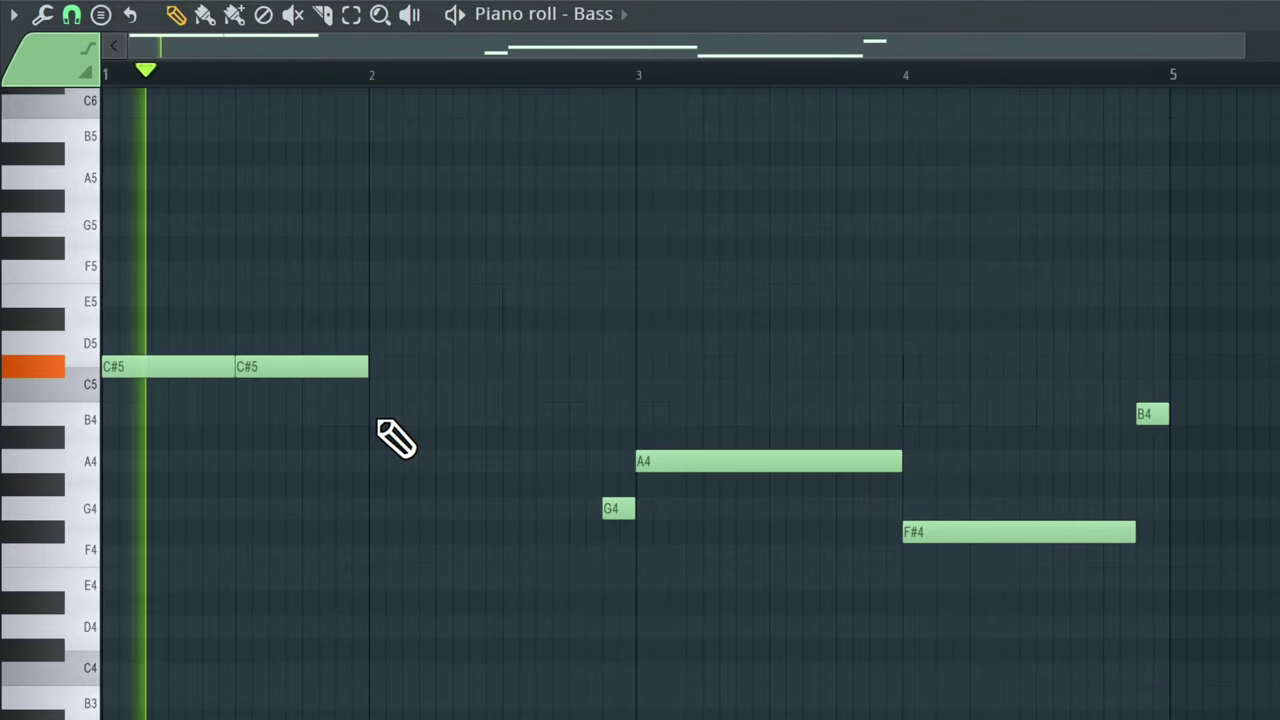
{"action": "left_click_drag", "start_coordinate": [354, 364], "coordinate": [335, 388]}
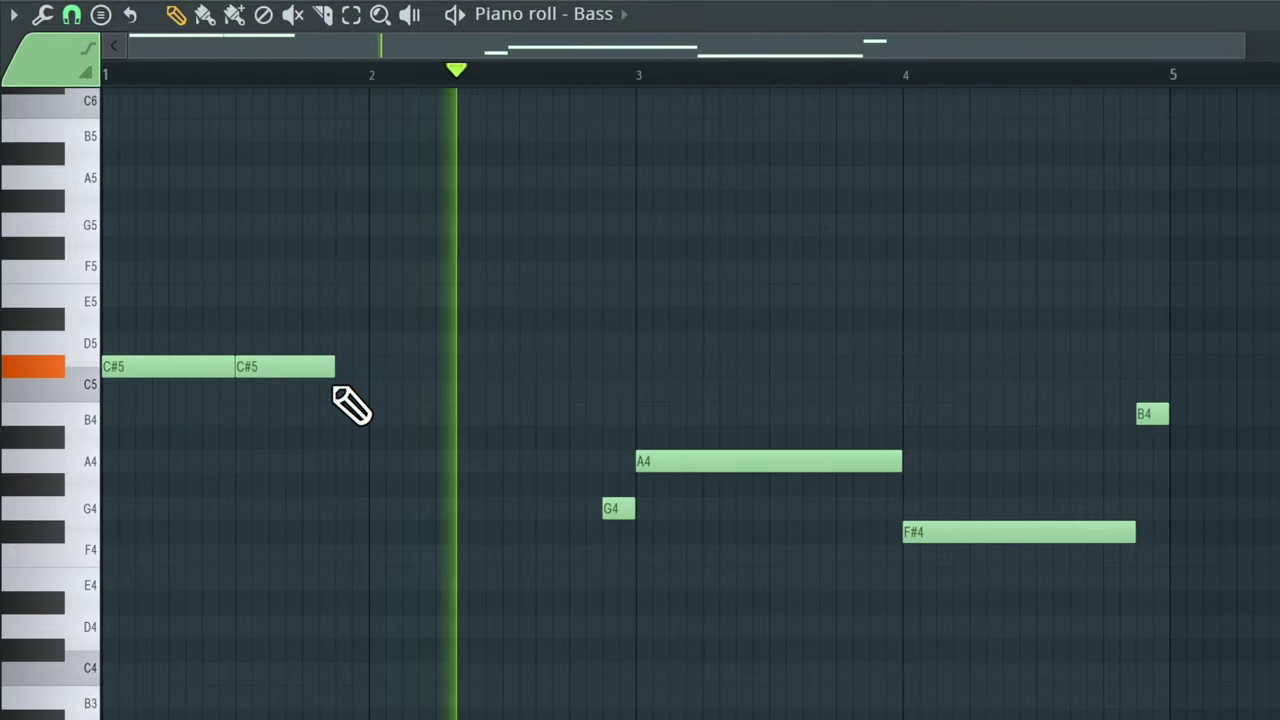
{"action": "left_click", "coordinate": [338, 412]}
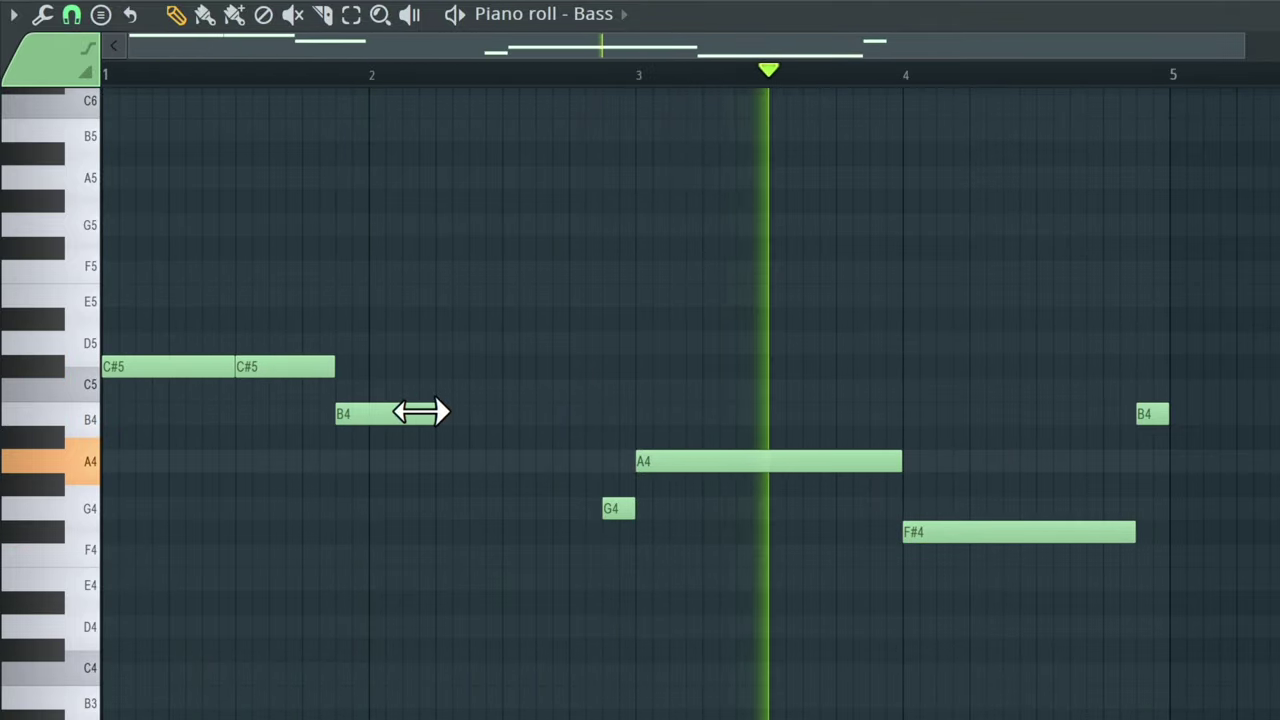
{"action": "left_click_drag", "start_coordinate": [420, 412], "coordinate": [355, 411]}
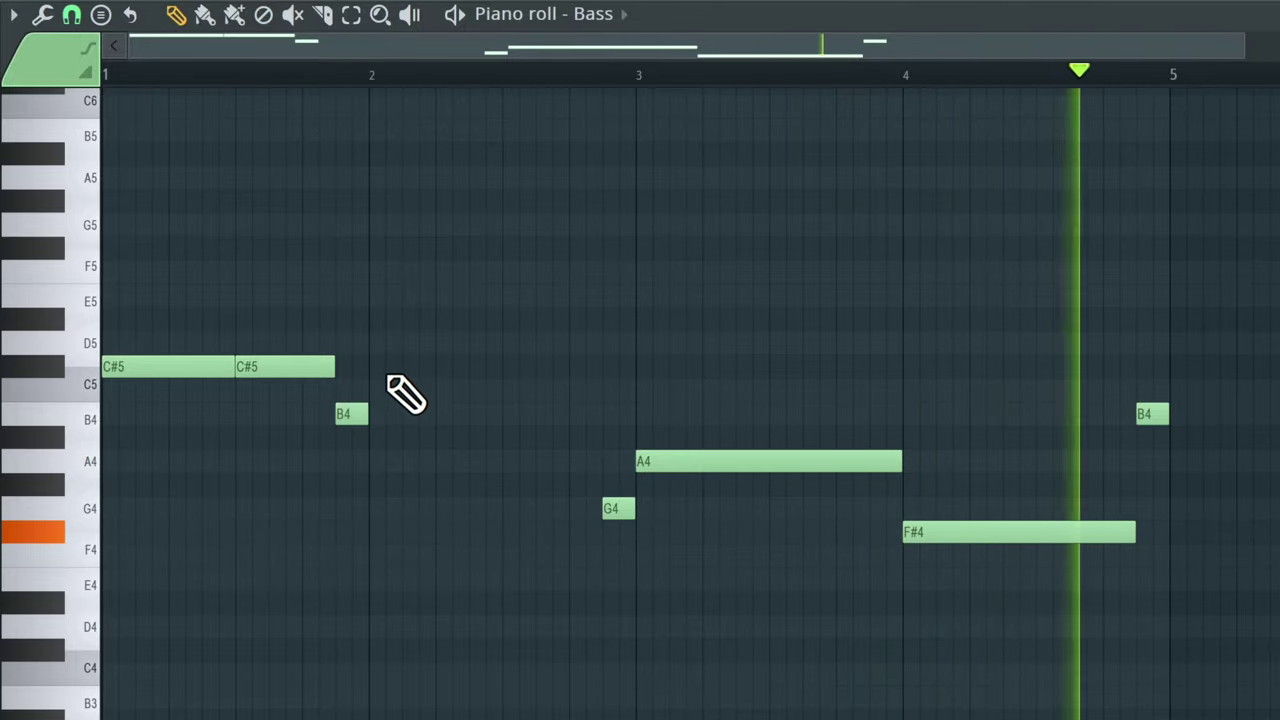
Fill bar 2 with two C#5 notes up to the short G4, and split bar 3 into two half-bar A4 notes.
{"action": "left_click", "coordinate": [378, 366]}
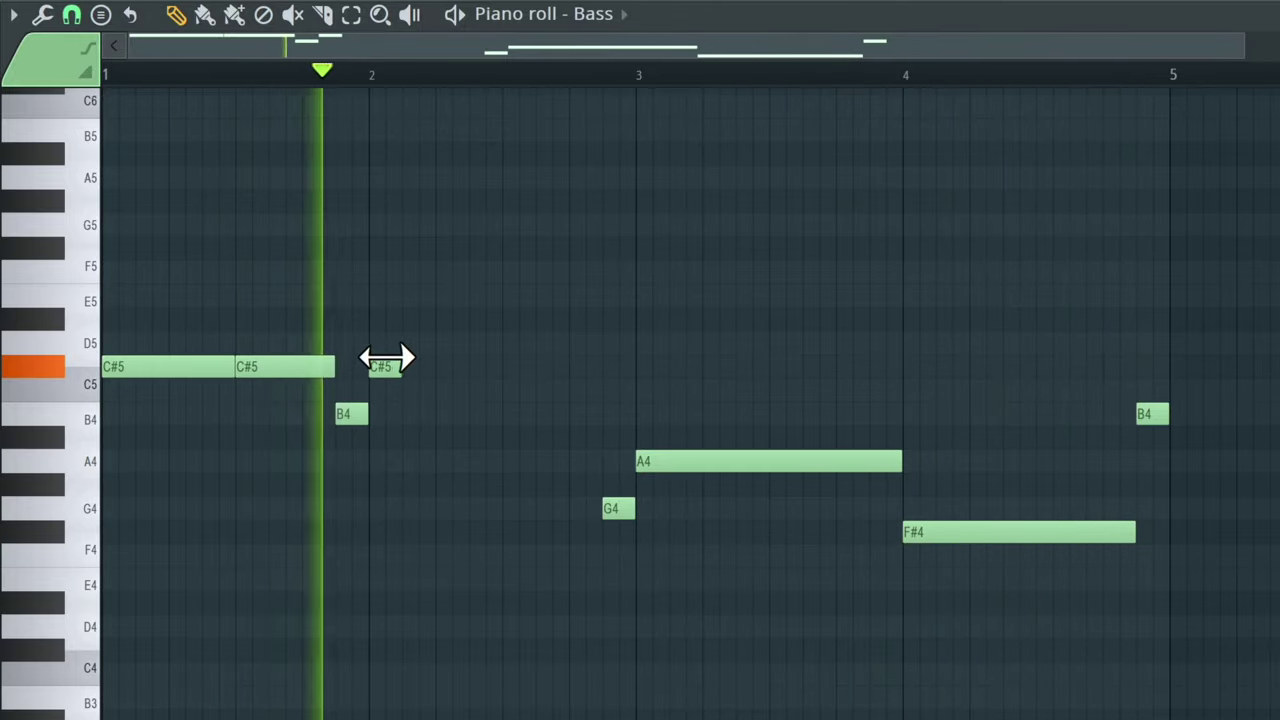
{"action": "left_click_drag", "start_coordinate": [387, 358], "coordinate": [502, 374]}
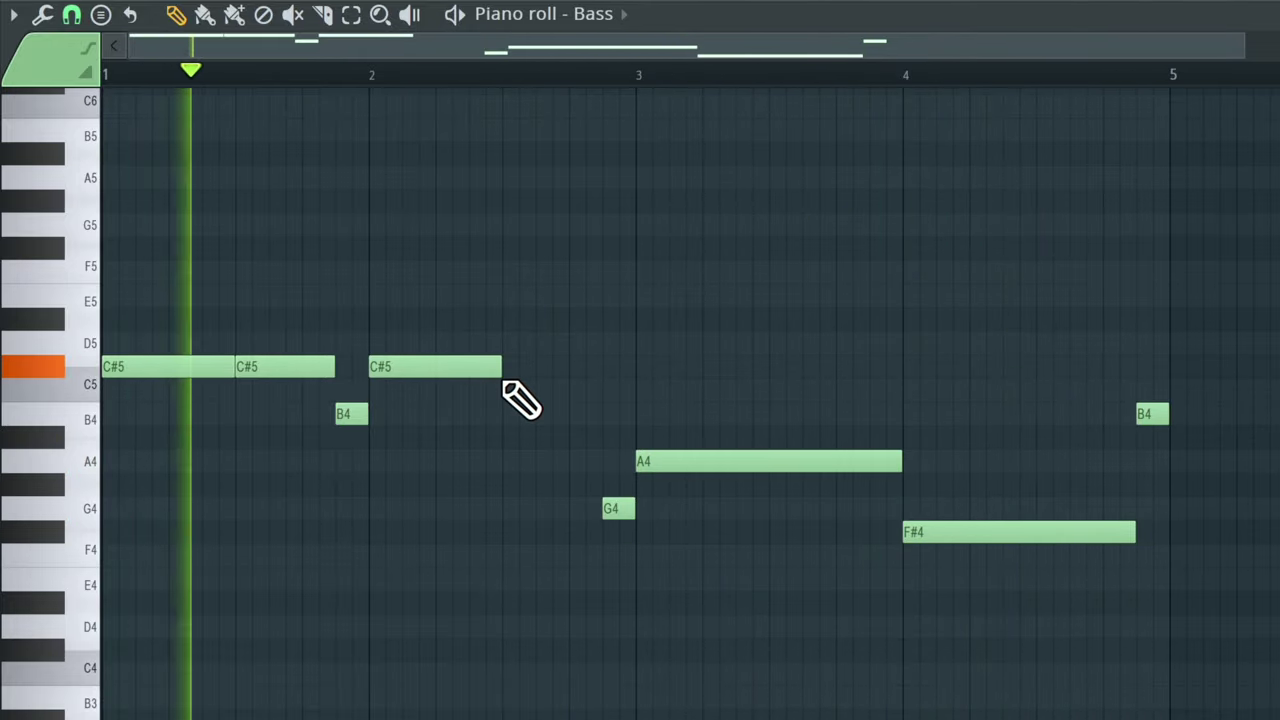
{"action": "left_click", "coordinate": [523, 364]}
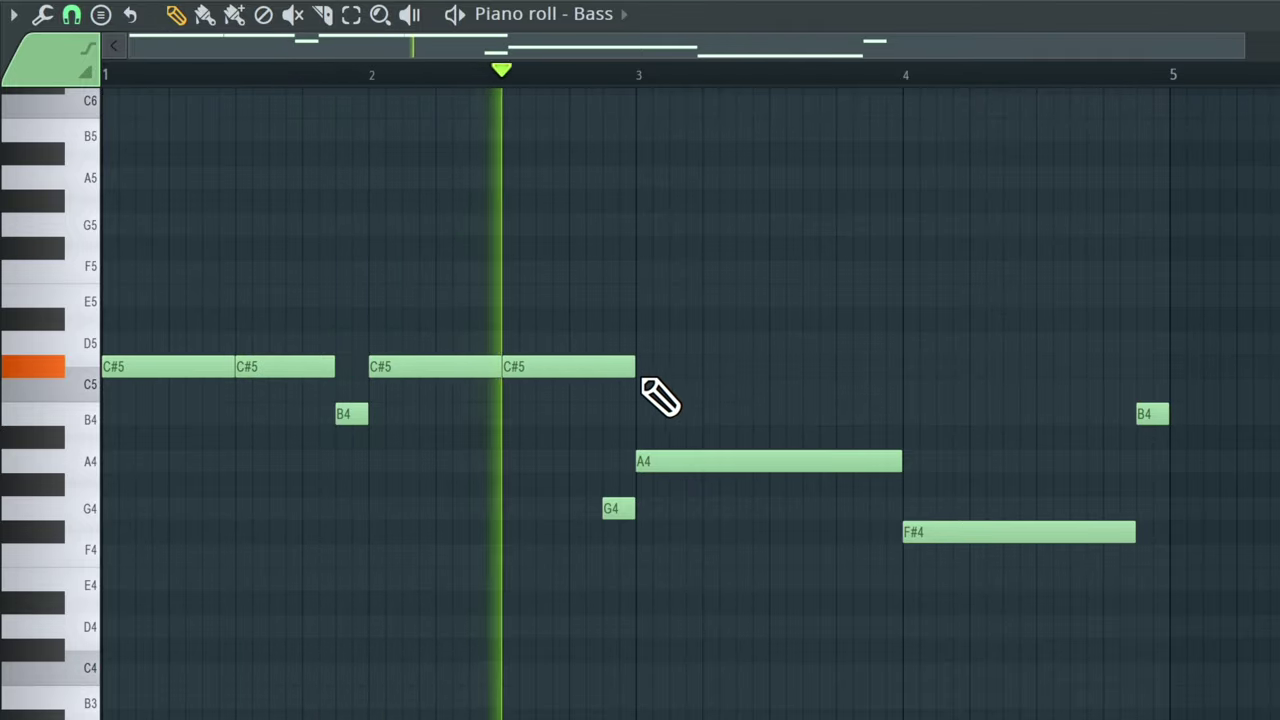
{"action": "left_click_drag", "start_coordinate": [617, 362], "coordinate": [586, 364]}
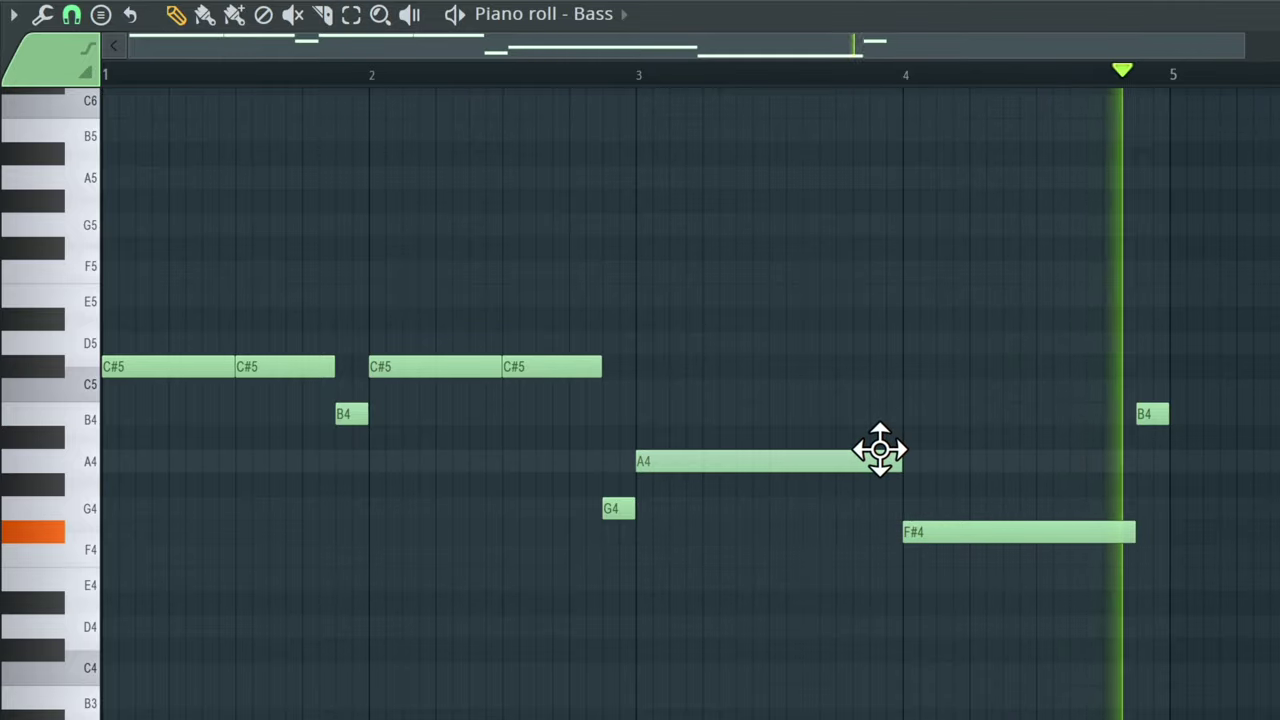
{"action": "left_click_drag", "start_coordinate": [885, 460], "coordinate": [753, 477]}
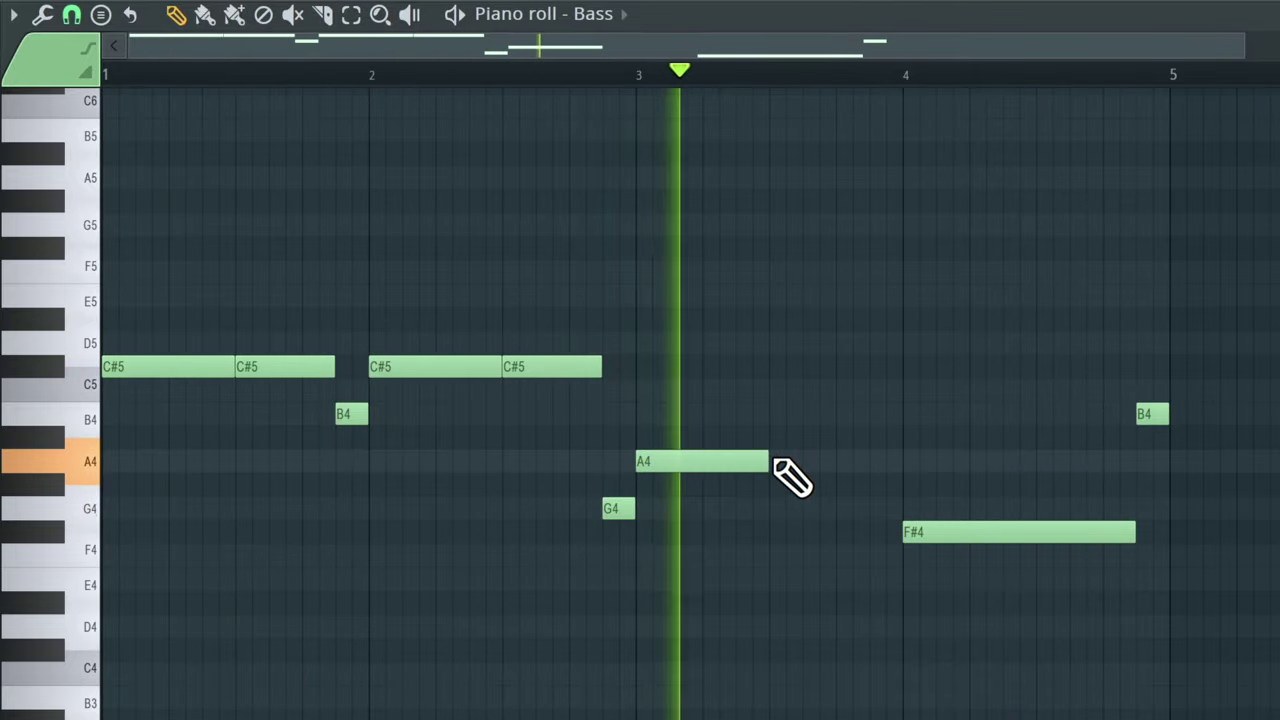
{"action": "left_click", "coordinate": [805, 459]}
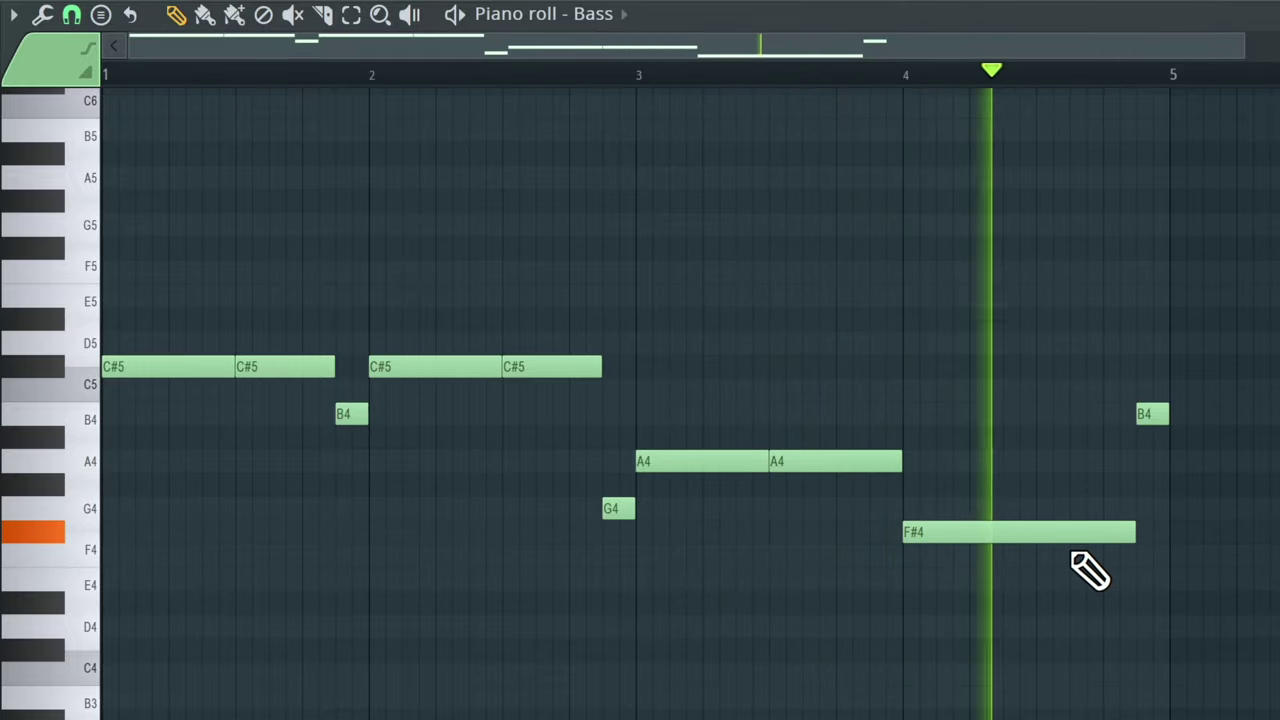
In bar 4, shorten the F#4 to the length of the short B4 and follow it with alternating G4, F#4 and G4 notes.
{"action": "left_click_drag", "start_coordinate": [1138, 541], "coordinate": [955, 551]}
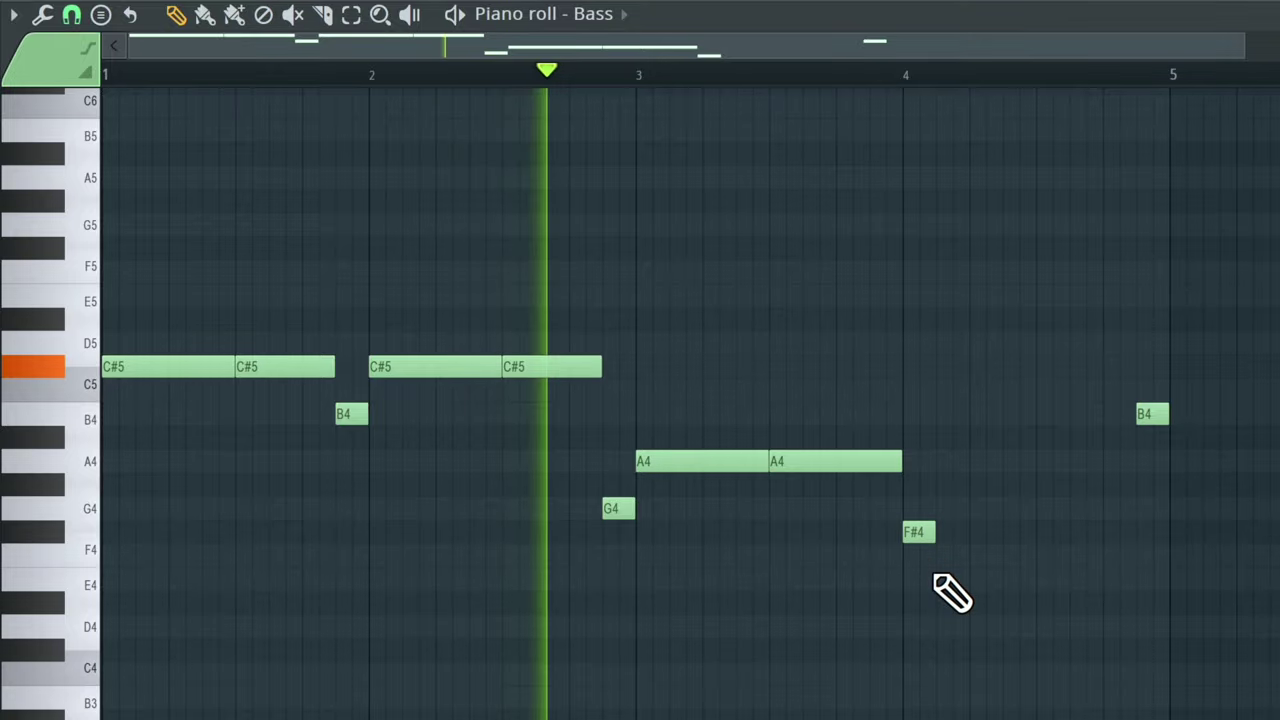
{"action": "left_click", "coordinate": [945, 508]}
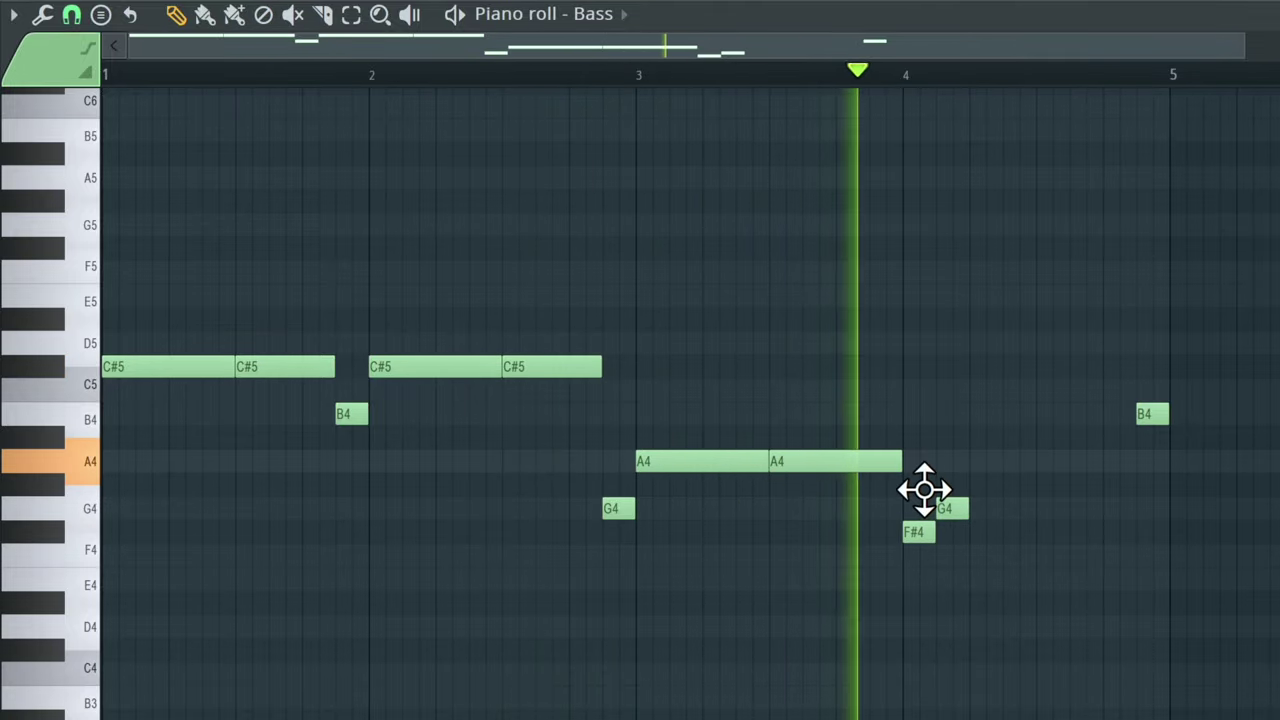
{"action": "left_click_drag", "start_coordinate": [955, 502], "coordinate": [1017, 509]}
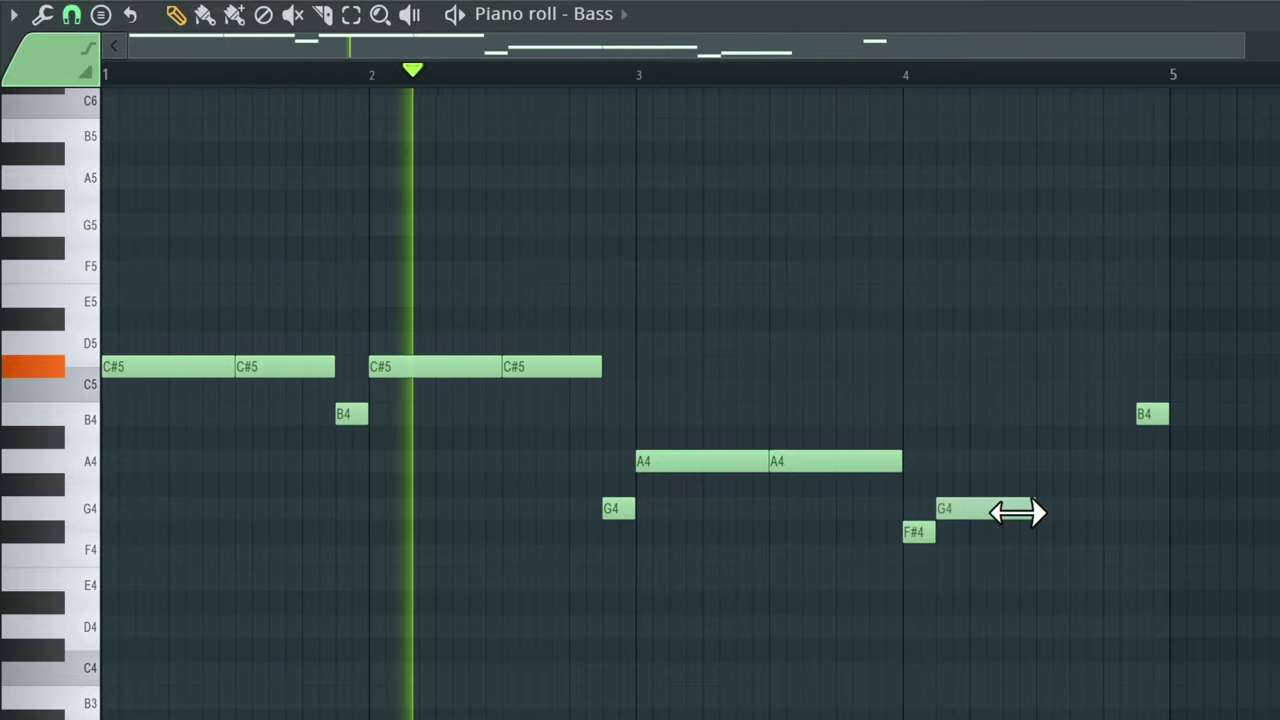
{"action": "left_click", "coordinate": [1045, 532]}
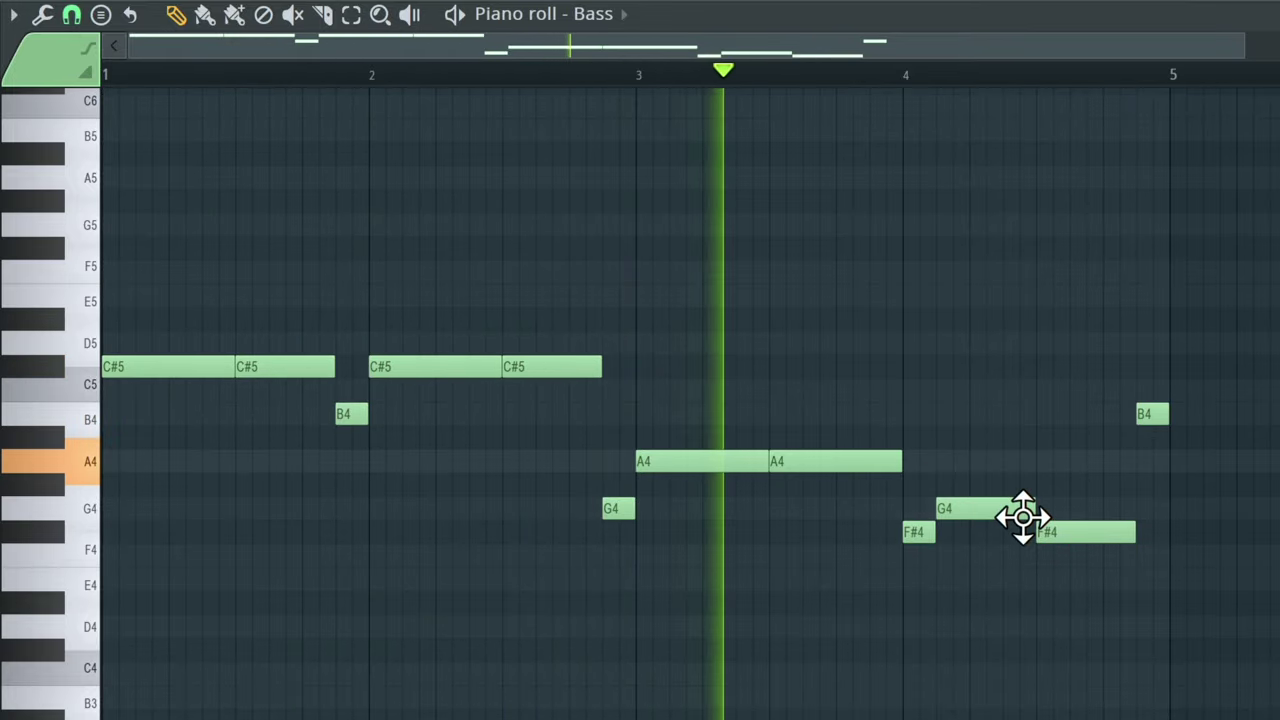
{"action": "left_click_drag", "start_coordinate": [1120, 529], "coordinate": [1117, 503]}
{"action": "left_click", "coordinate": [1114, 508]}
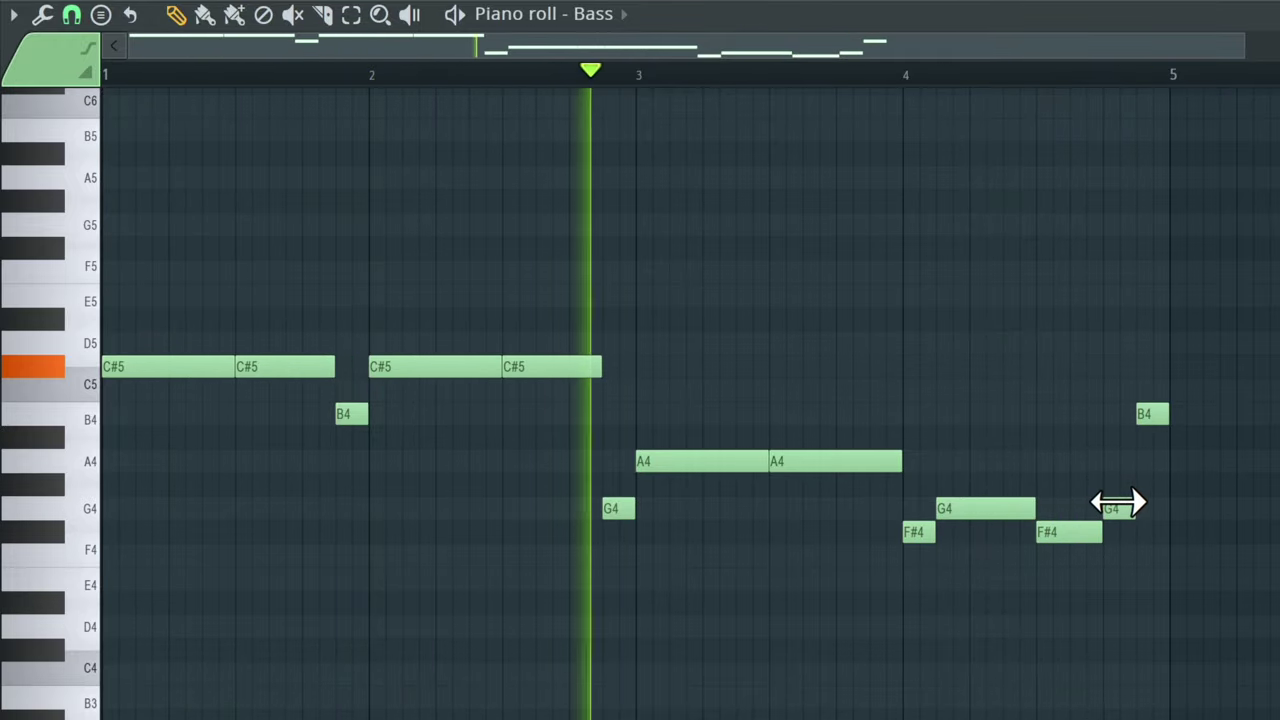
Make bar 4's first G4 a quarter note, move the second F#4 directly after it, delete the stray F4 and lengthen the last G4 to close the gap.
{"action": "left_click_drag", "start_coordinate": [1016, 506], "coordinate": [985, 506]}
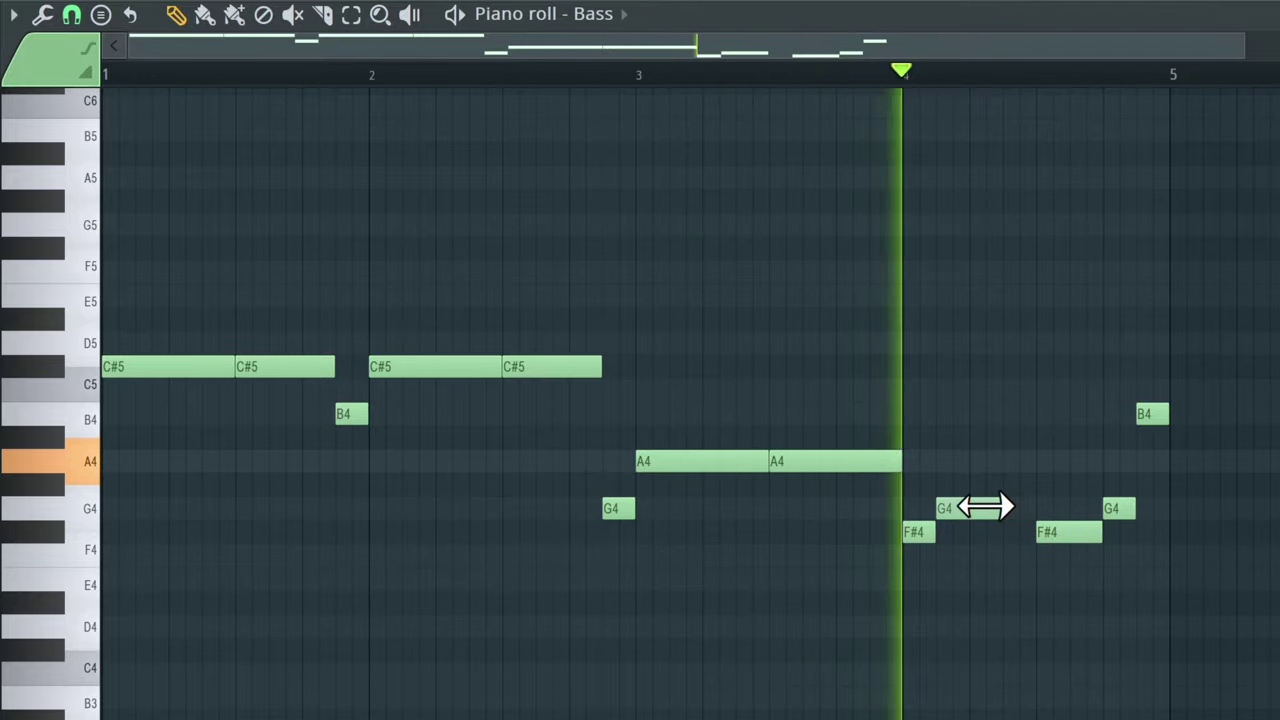
{"action": "left_click_drag", "start_coordinate": [1057, 523], "coordinate": [1040, 526]}
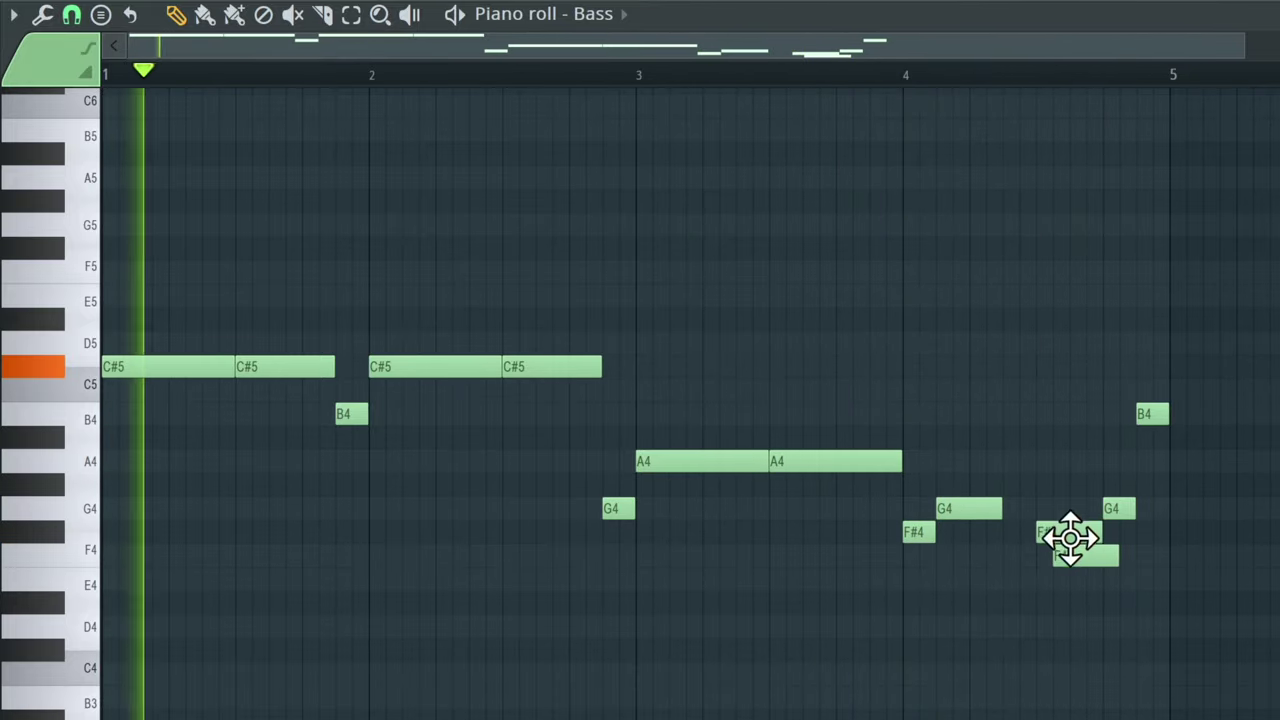
{"action": "scroll", "coordinate": [1108, 586], "scroll_direction": "down", "scroll_amount": 3}
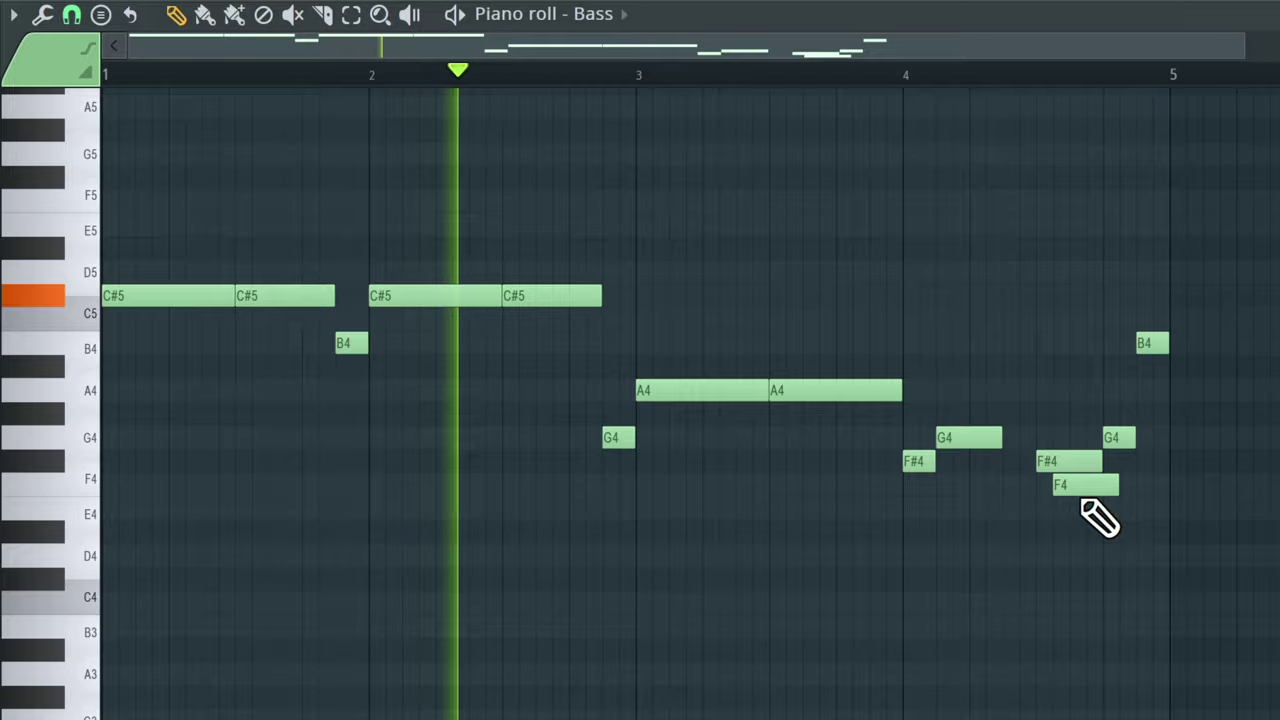
{"action": "right_click", "coordinate": [1094, 488]}
{"action": "left_click_drag", "start_coordinate": [1057, 452], "coordinate": [1022, 452]}
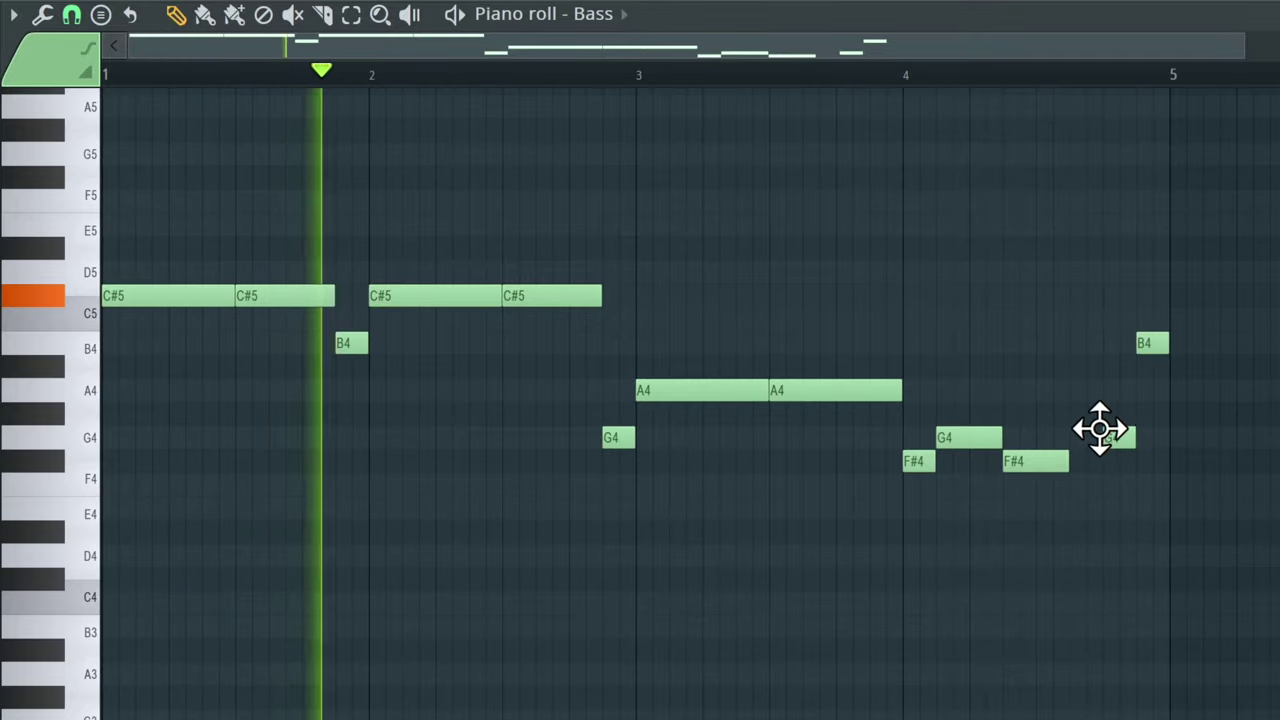
{"action": "mouse_move", "coordinate": [1111, 430]}
{"action": "left_mouse_down"}
{"action": "mouse_move", "coordinate": [1071, 431]}
{"action": "mouse_move", "coordinate": [1120, 430]}
{"action": "left_mouse_up"}
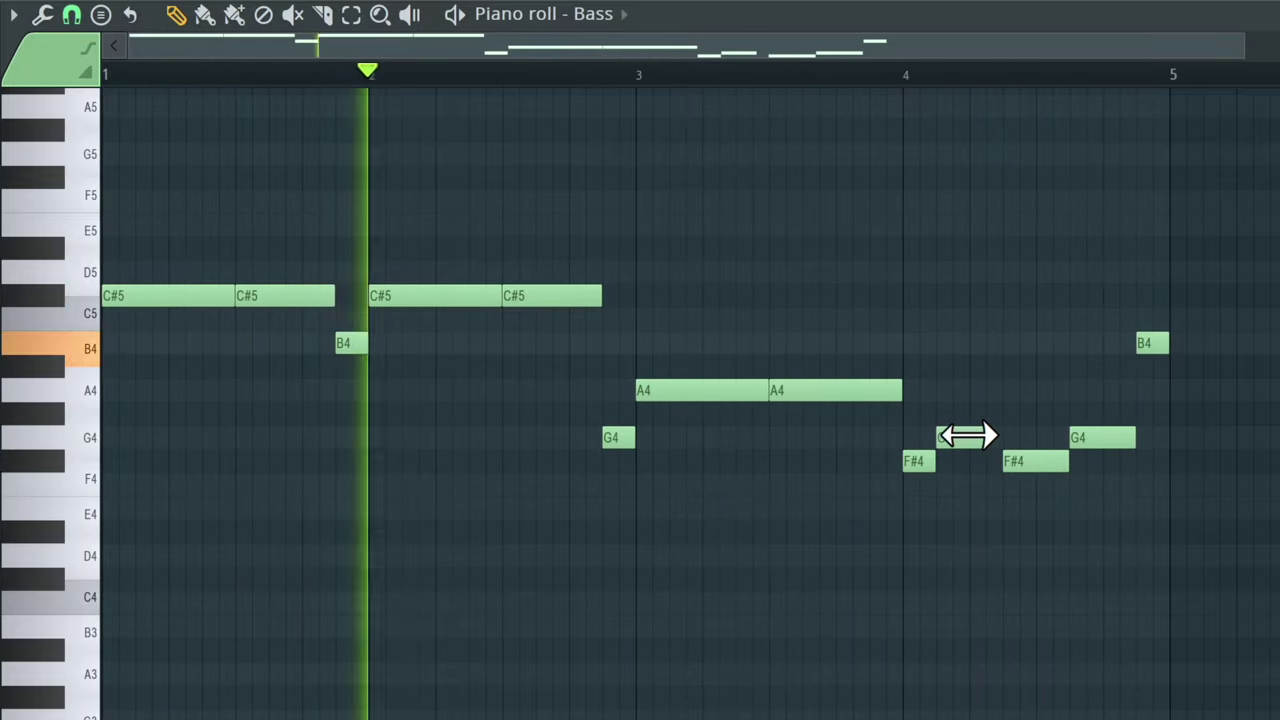
{"action": "mouse_move", "coordinate": [1011, 446]}
{"action": "left_mouse_down"}
{"action": "mouse_move", "coordinate": [1020, 451]}
{"action": "mouse_move", "coordinate": [1006, 452]}
{"action": "left_mouse_up"}
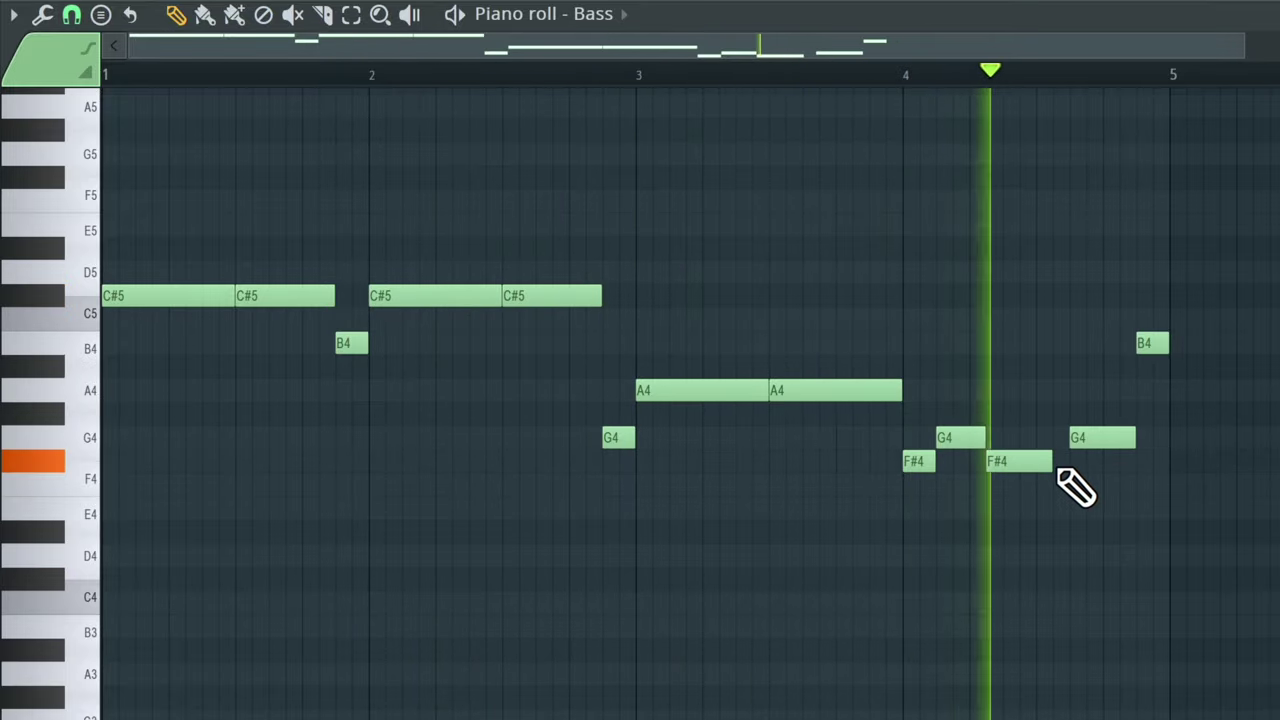
{"action": "left_click_drag", "start_coordinate": [1009, 449], "coordinate": [1034, 449]}
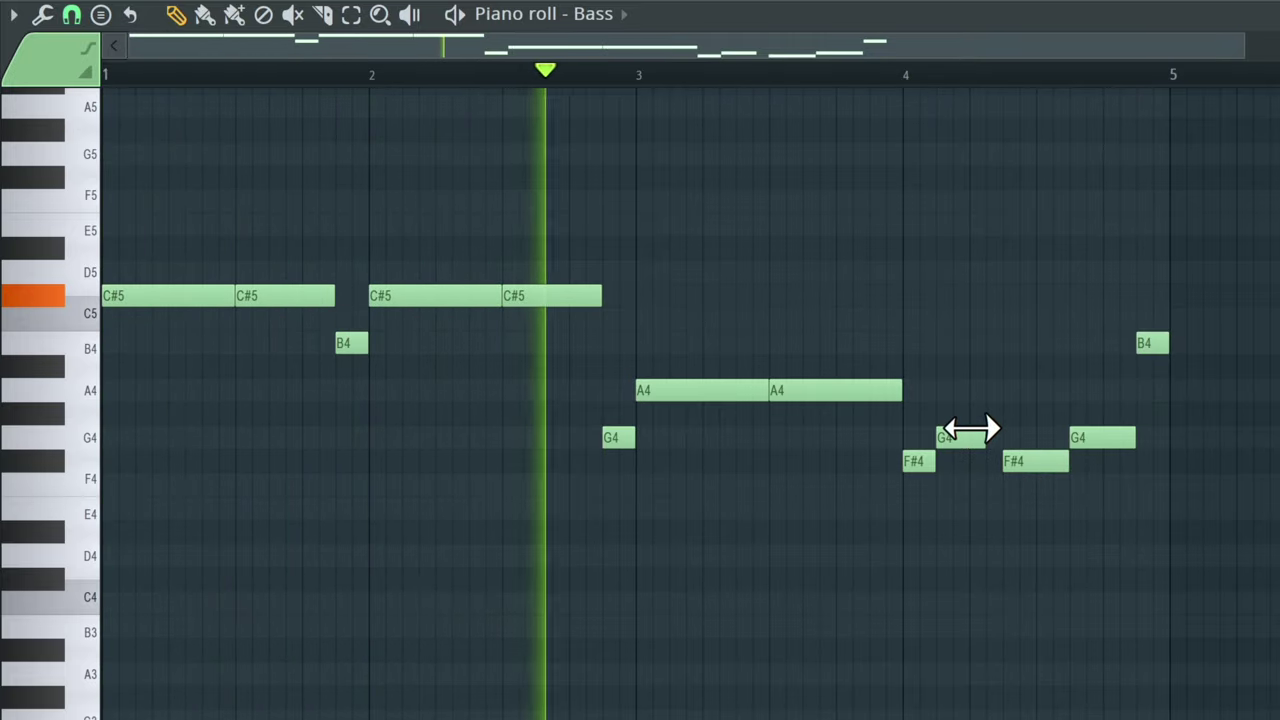
{"action": "left_click_drag", "start_coordinate": [972, 429], "coordinate": [1006, 438]}
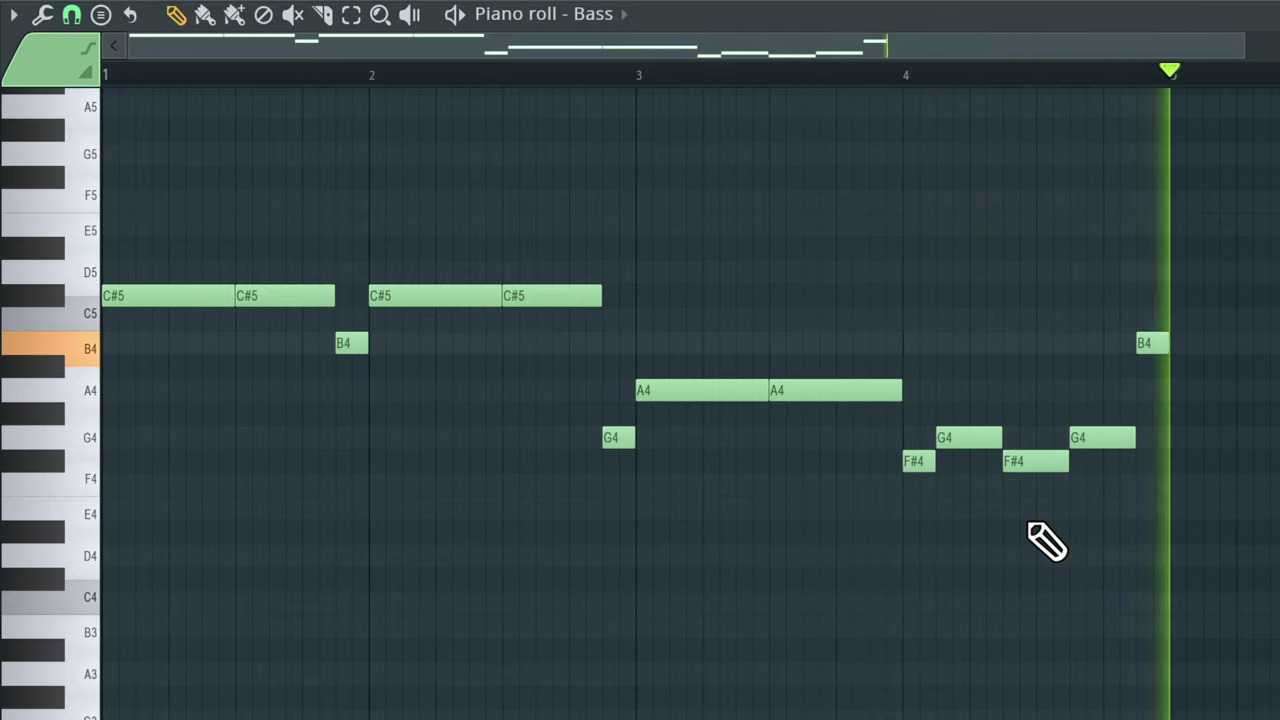
Restart playback to hear the reworked bass line from the beginning, then stop it.
{"action": "key", "text": "space"}
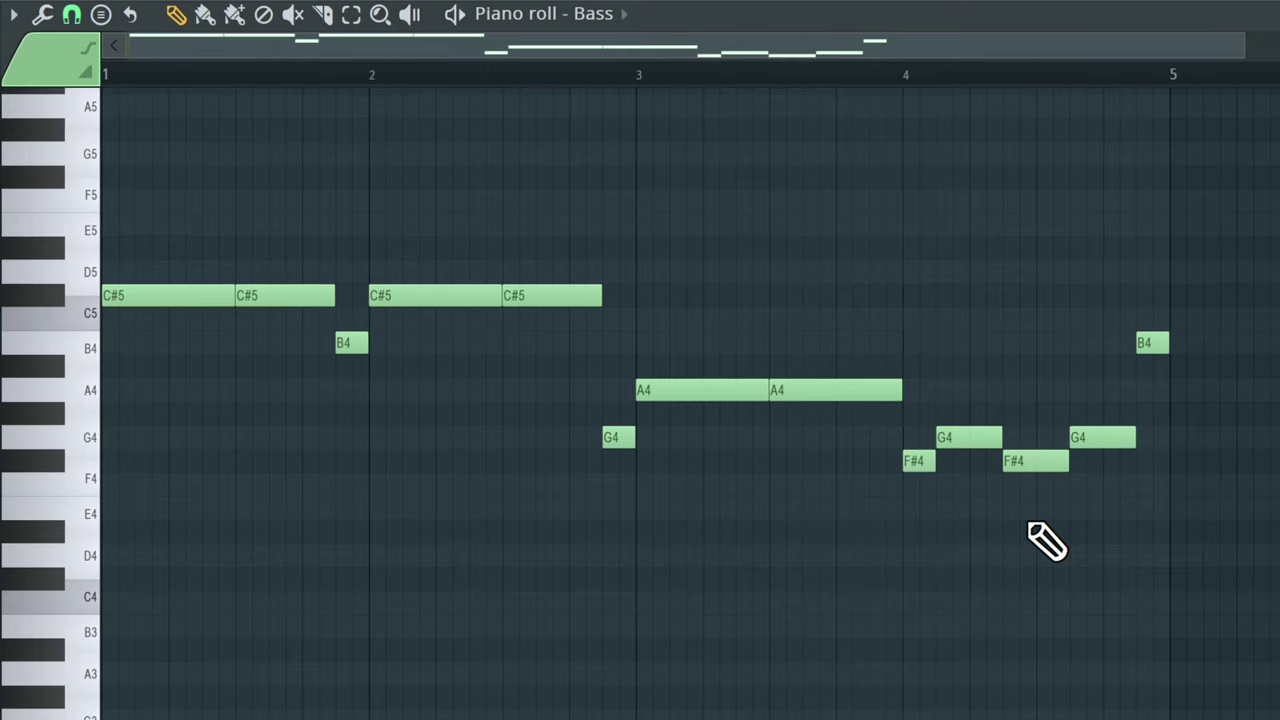
{"action": "key", "text": "space"}
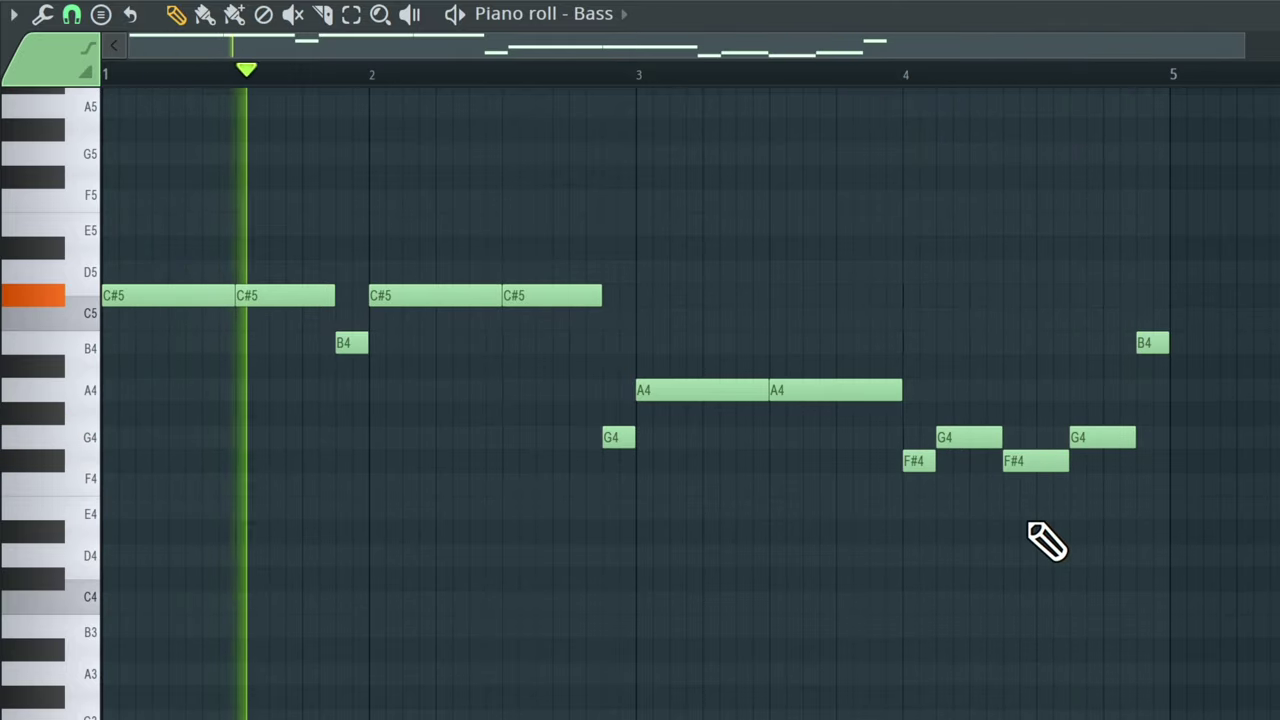
{"action": "key", "text": "space"}
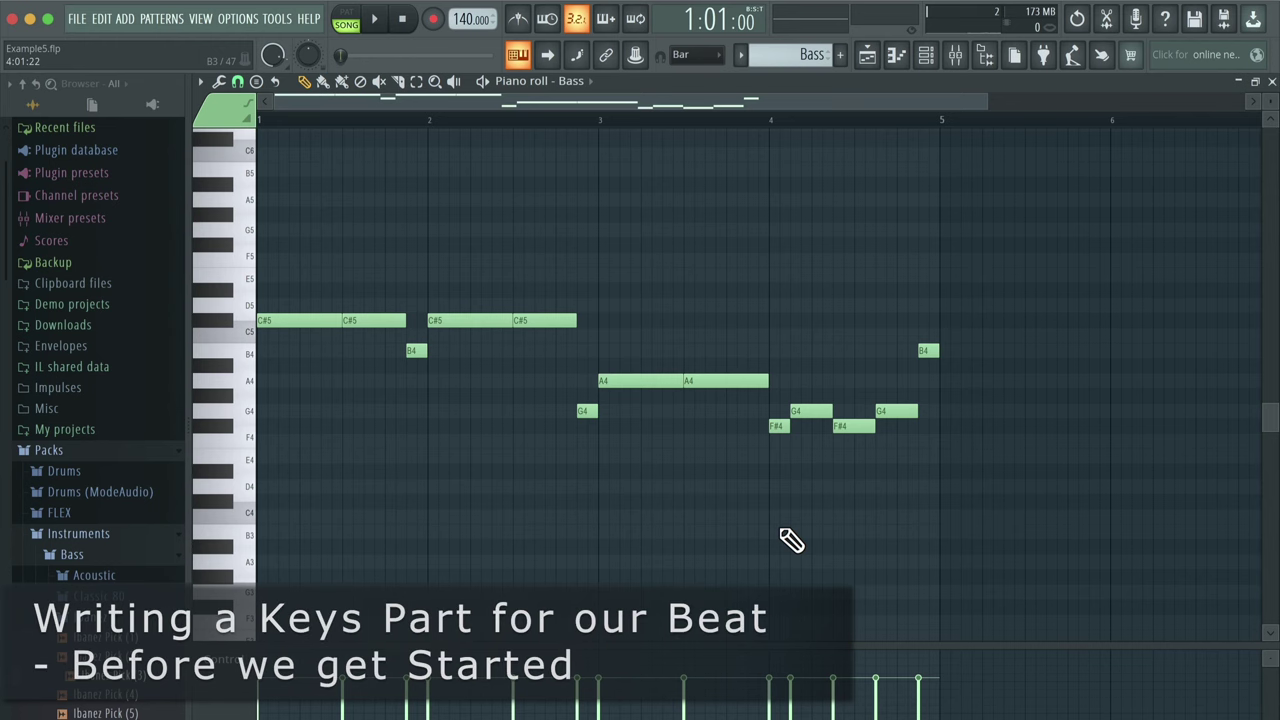
Close the Piano roll and create a new pattern named Keys with a blue color.
{"action": "left_click", "coordinate": [1271, 82]}
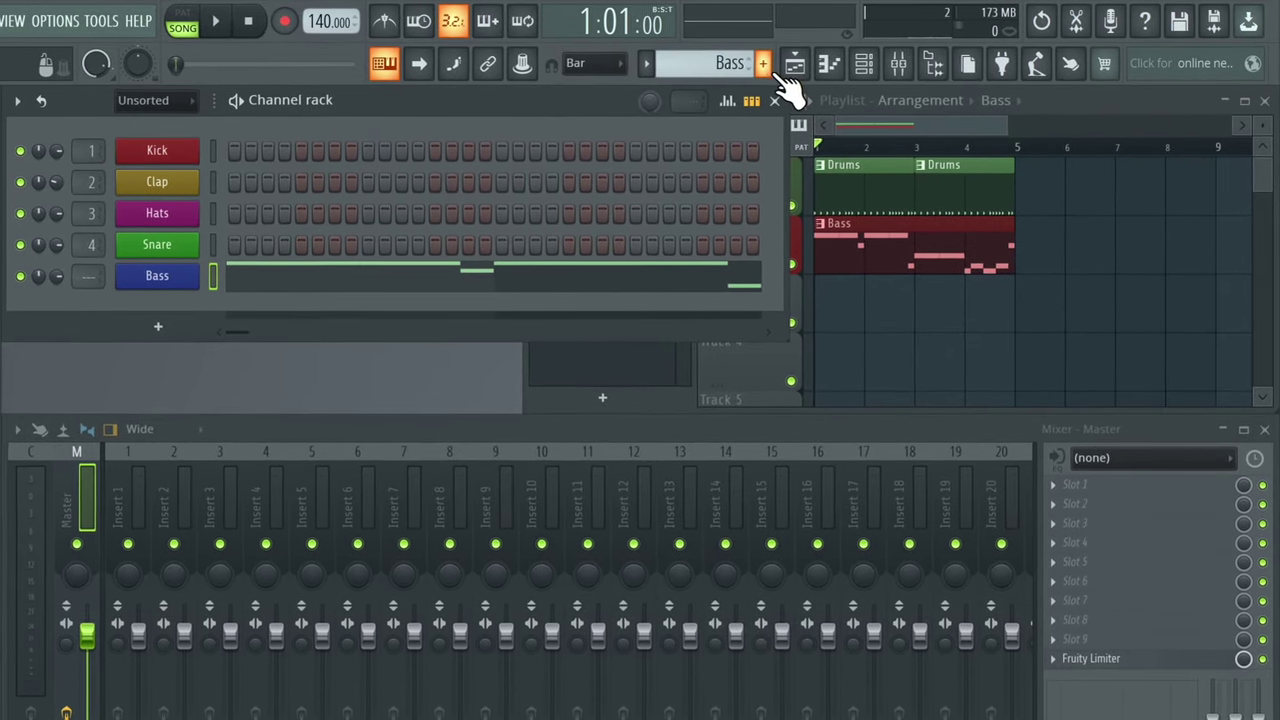
{"action": "left_click", "coordinate": [763, 65]}
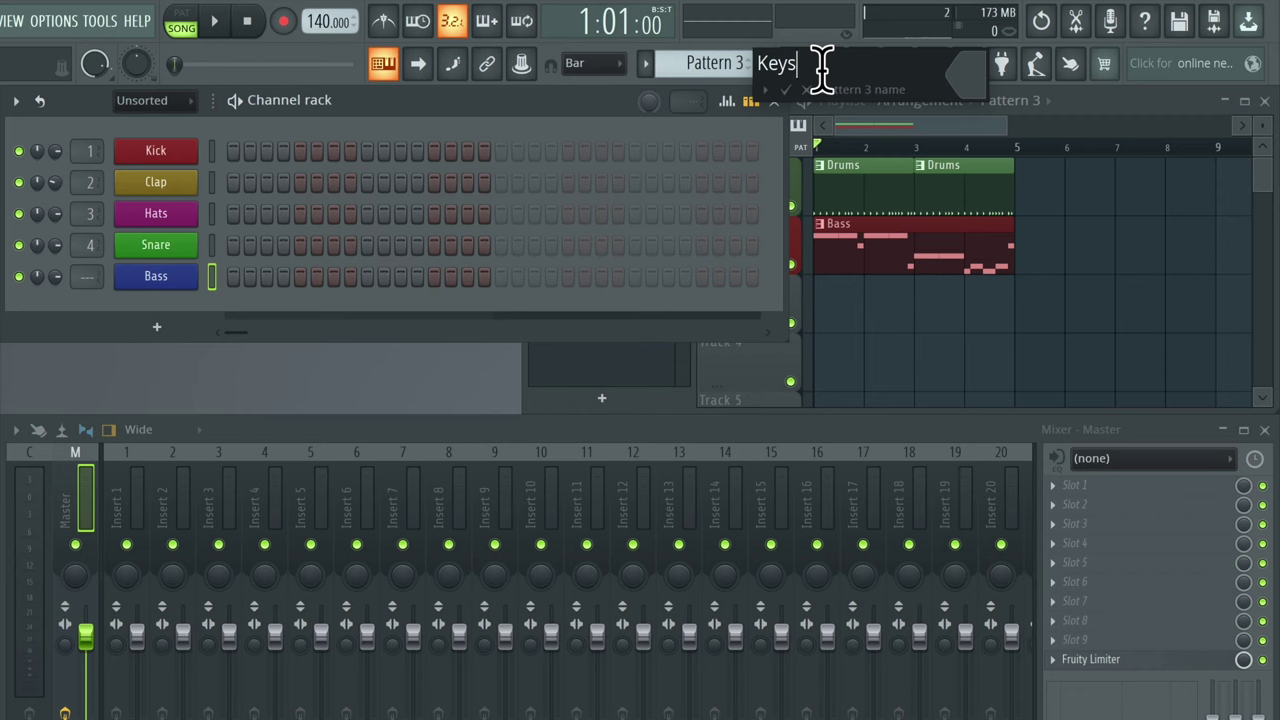
{"action": "left_click", "coordinate": [972, 78]}
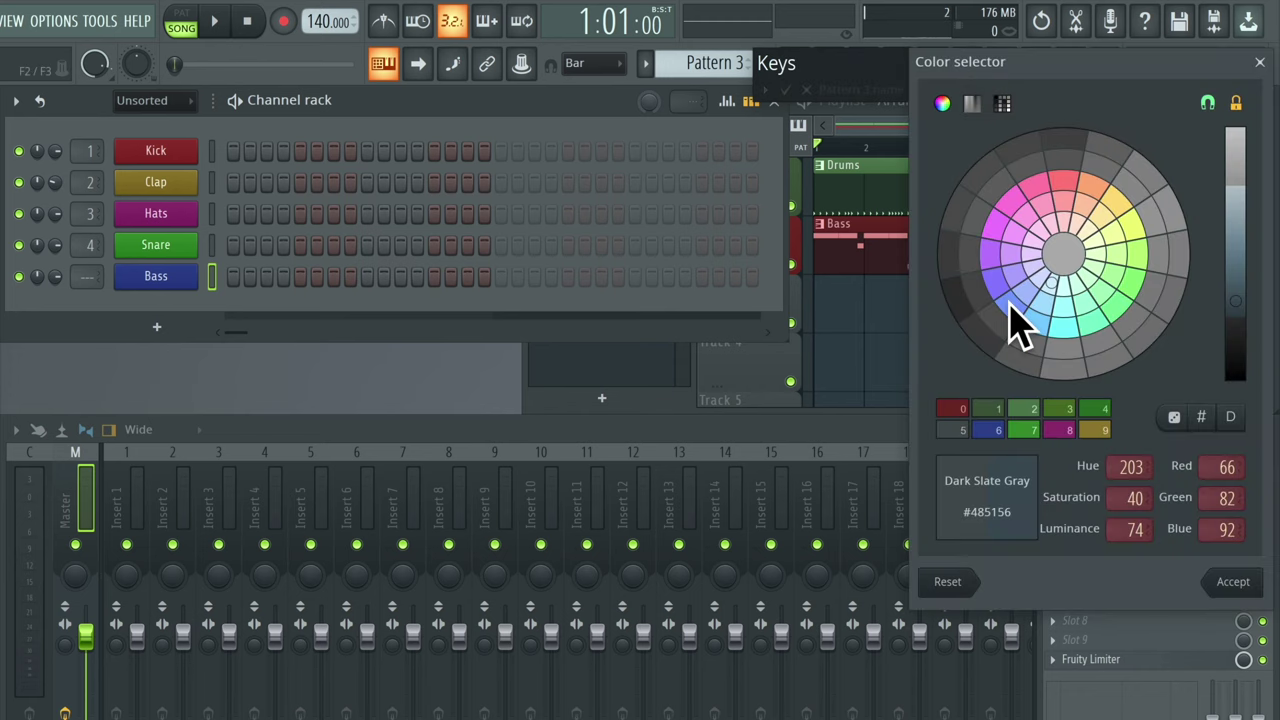
{"action": "left_click", "coordinate": [1230, 582]}
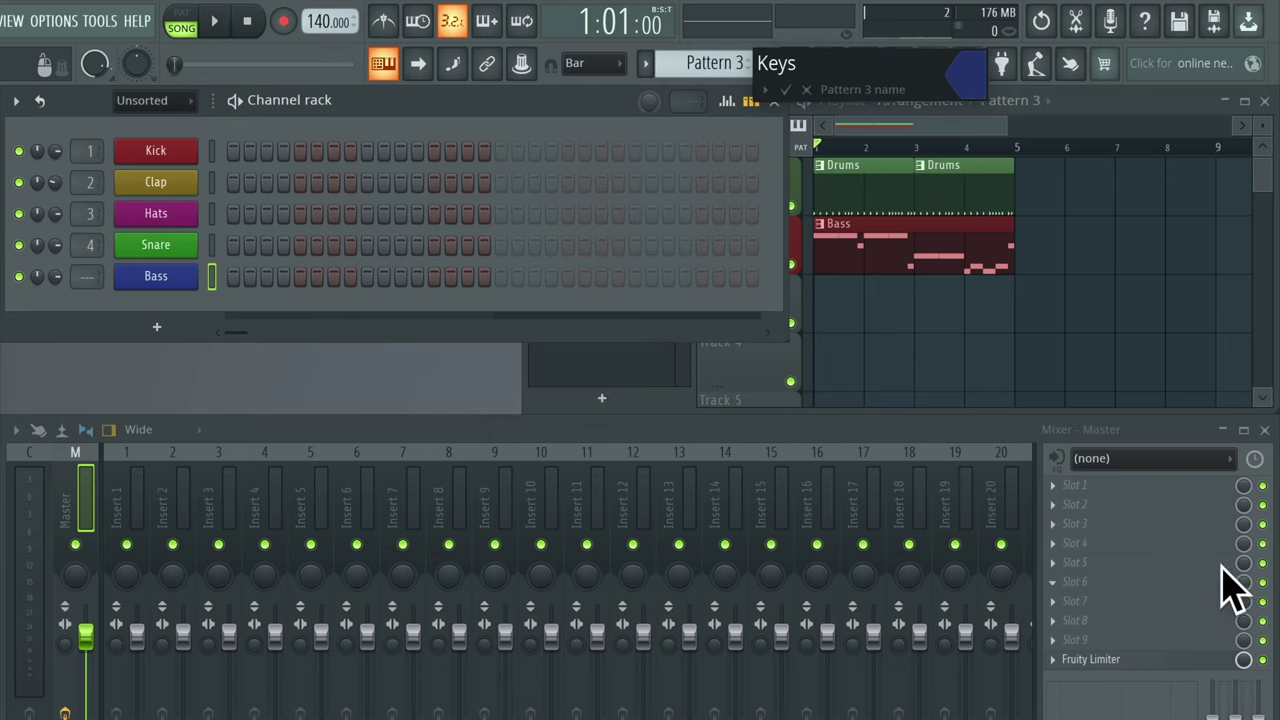
{"action": "key", "text": "Return"}
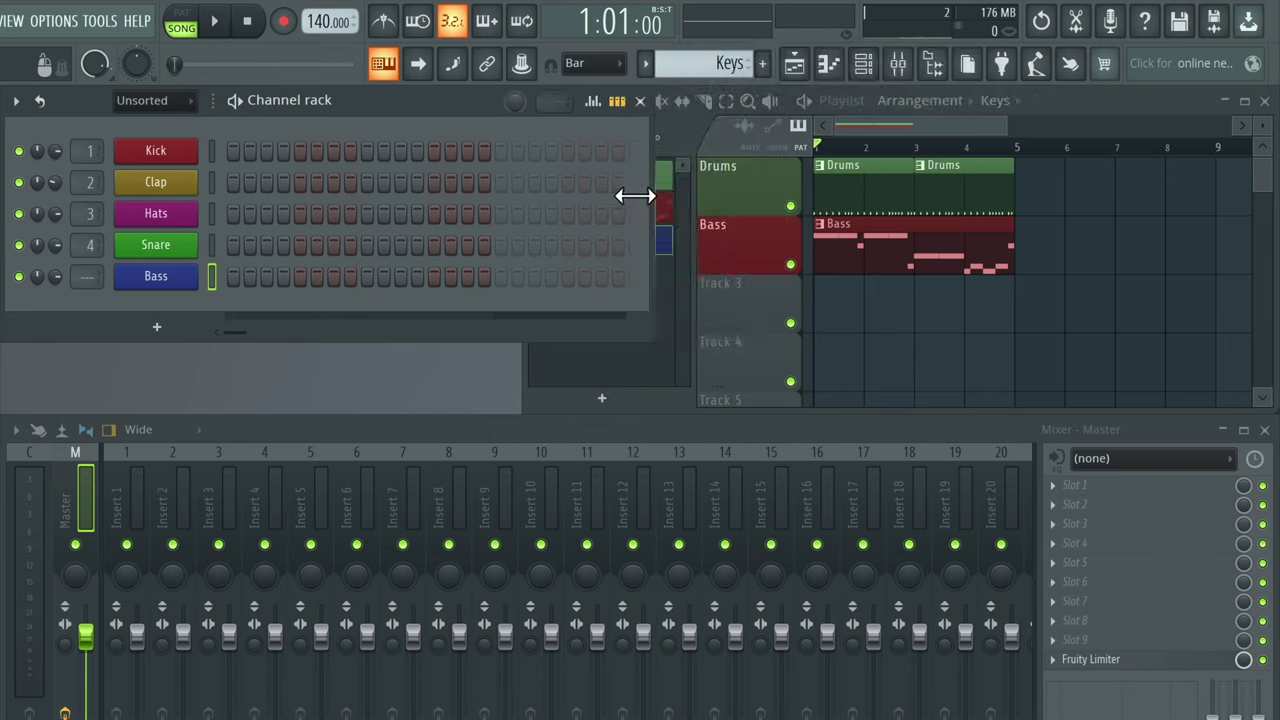
Narrow the Channel rack, select the Keys pattern and add an FL Keys instrument, moving its window clear of the channel list.
{"action": "left_click_drag", "start_coordinate": [635, 196], "coordinate": [526, 204]}
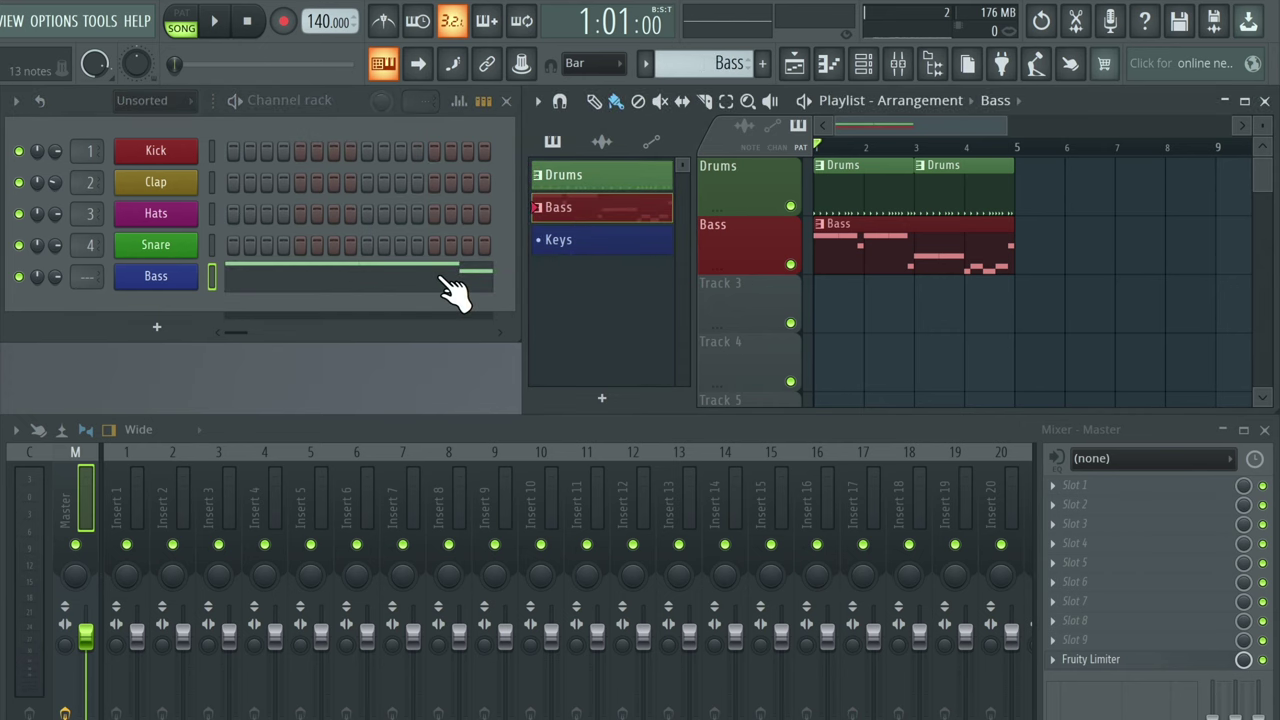
{"action": "left_click", "coordinate": [580, 242]}
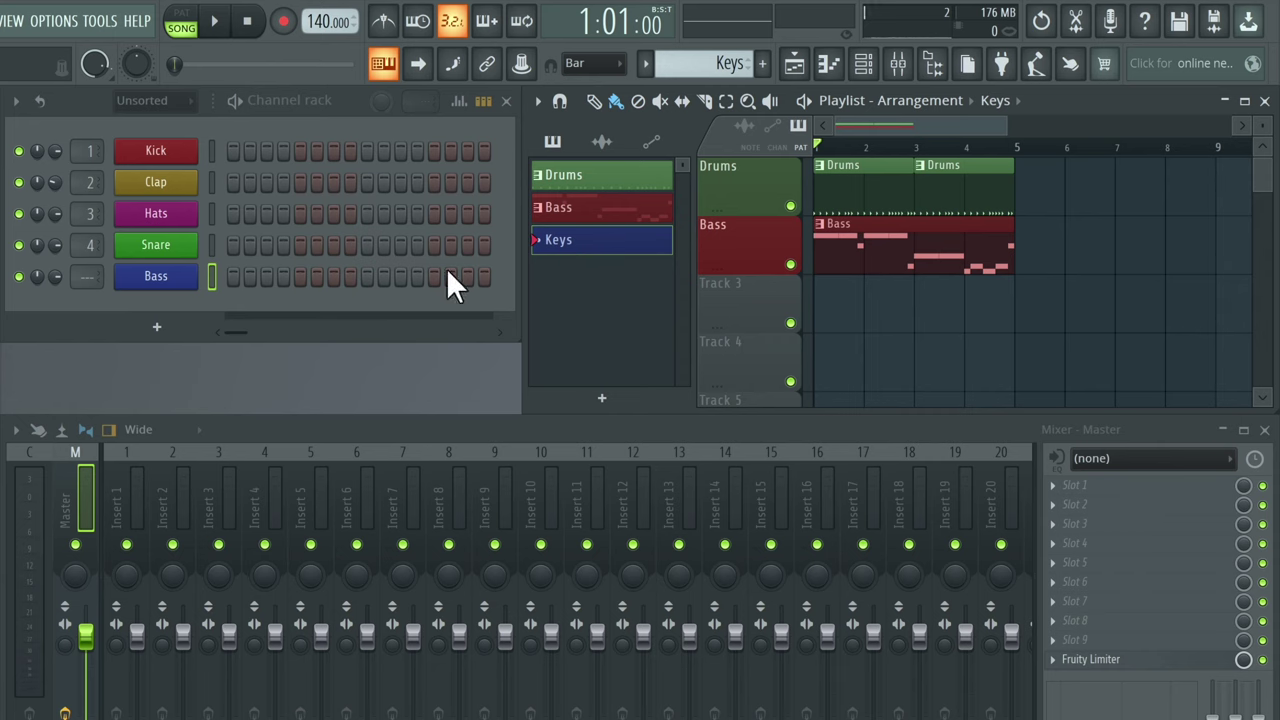
{"action": "left_click", "coordinate": [170, 334]}
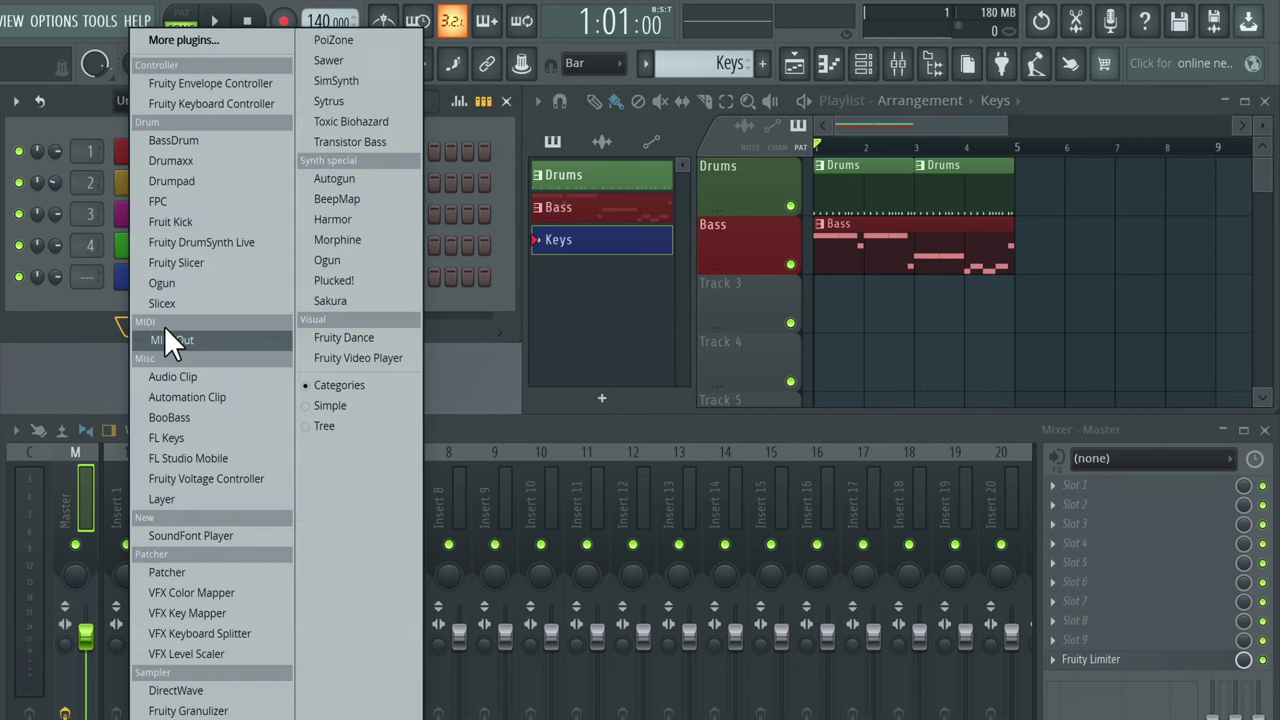
{"action": "left_click", "coordinate": [190, 440]}
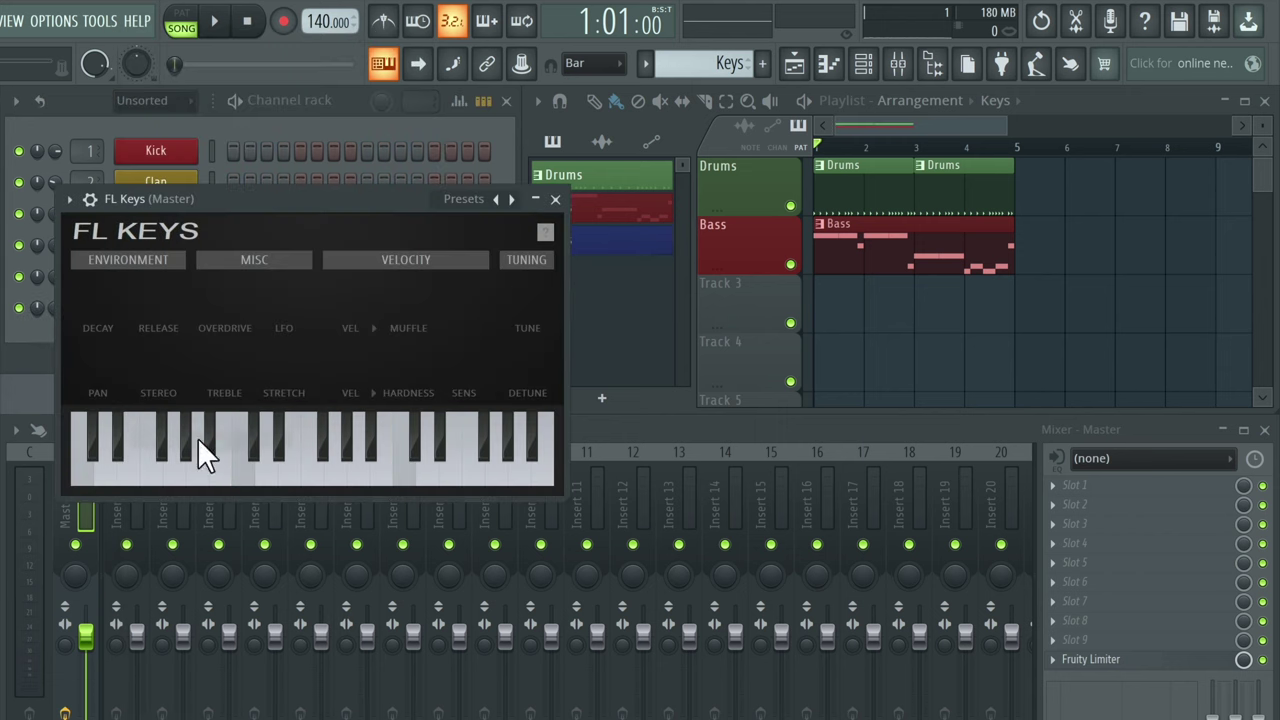
{"action": "left_click_drag", "start_coordinate": [209, 195], "coordinate": [536, 221]}
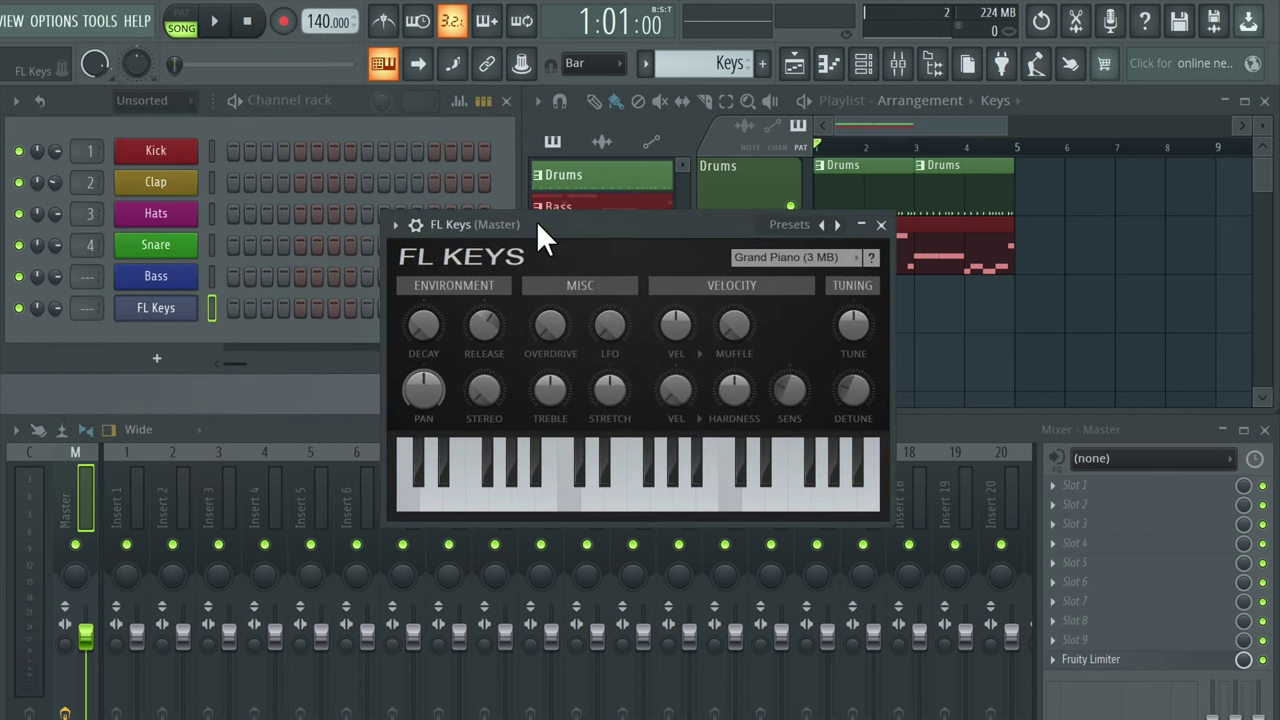
Rename the FL Keys channel to Keys and give it a purple color.
{"action": "right_click", "coordinate": [164, 308]}
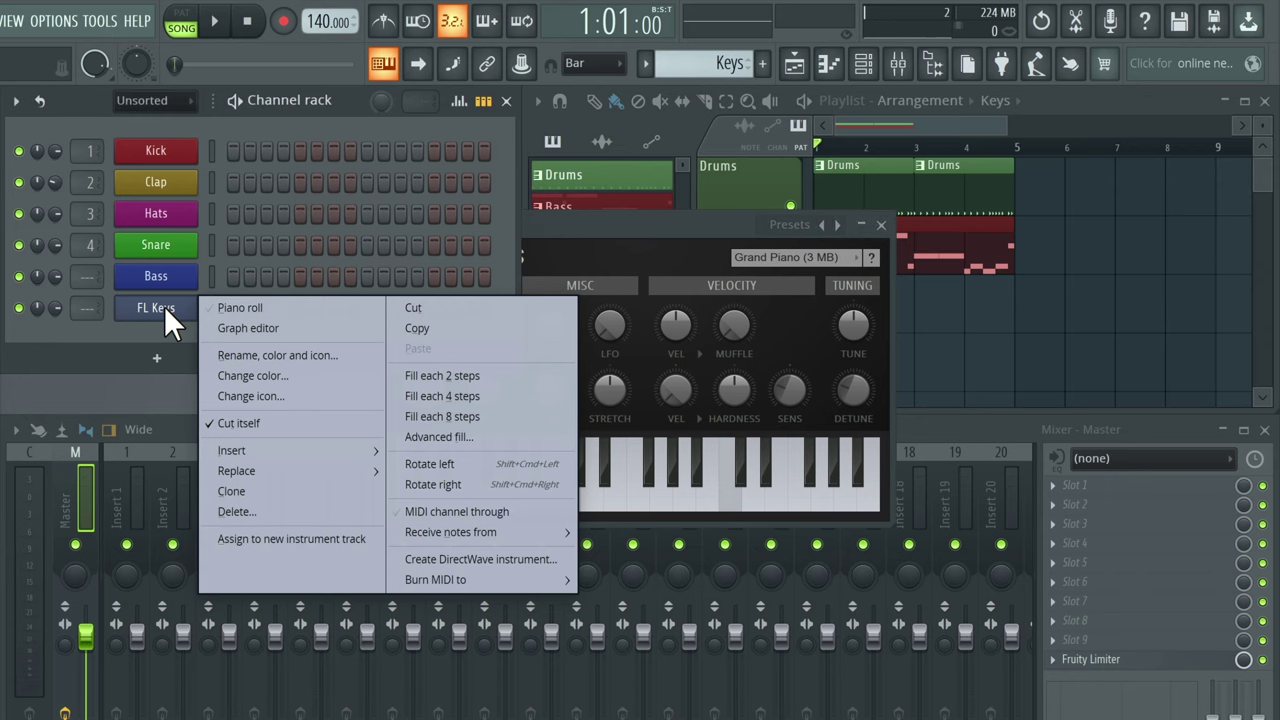
{"action": "left_click", "coordinate": [255, 352]}
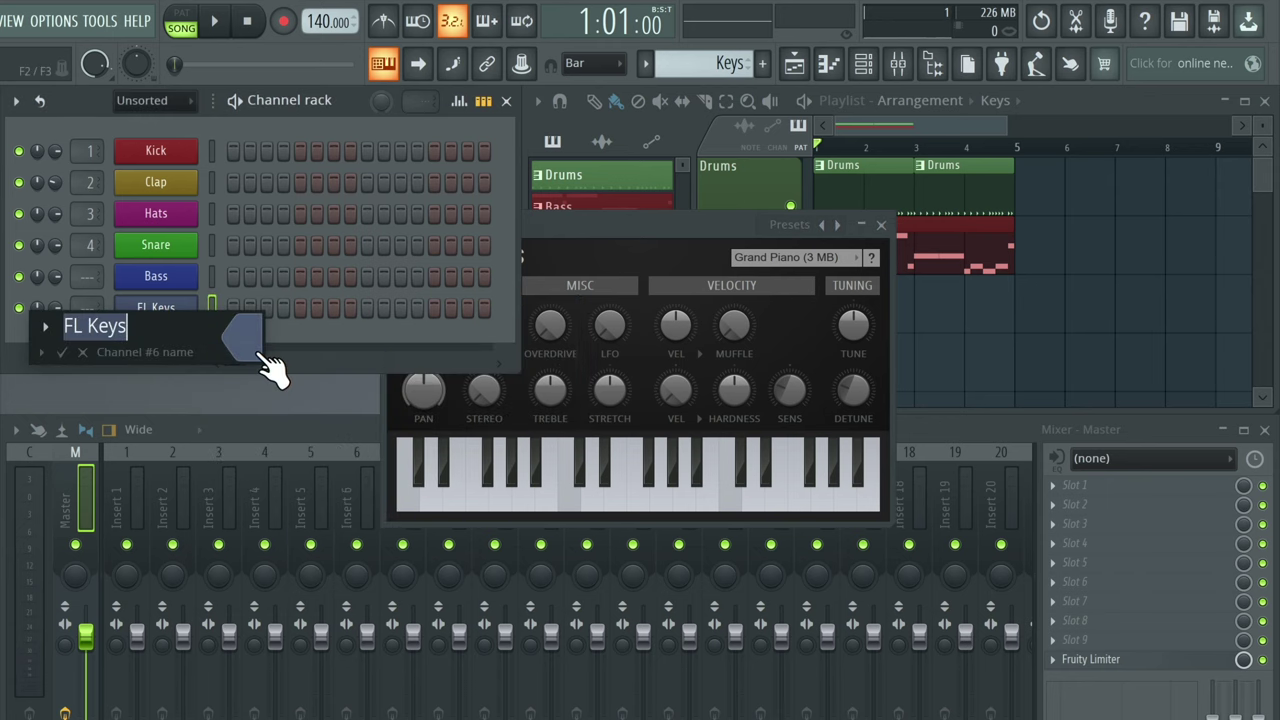
{"action": "type", "text": "Keys"}
{"action": "left_click", "coordinate": [248, 352]}
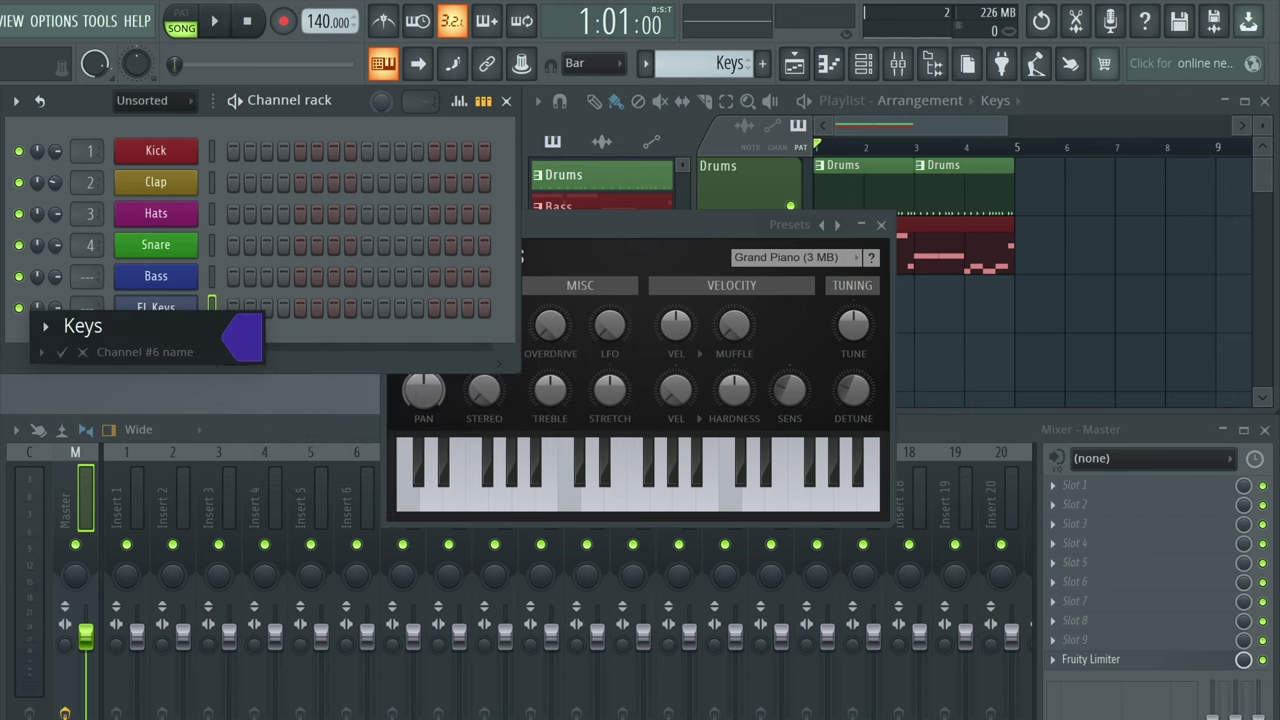
{"action": "key", "text": "Return"}
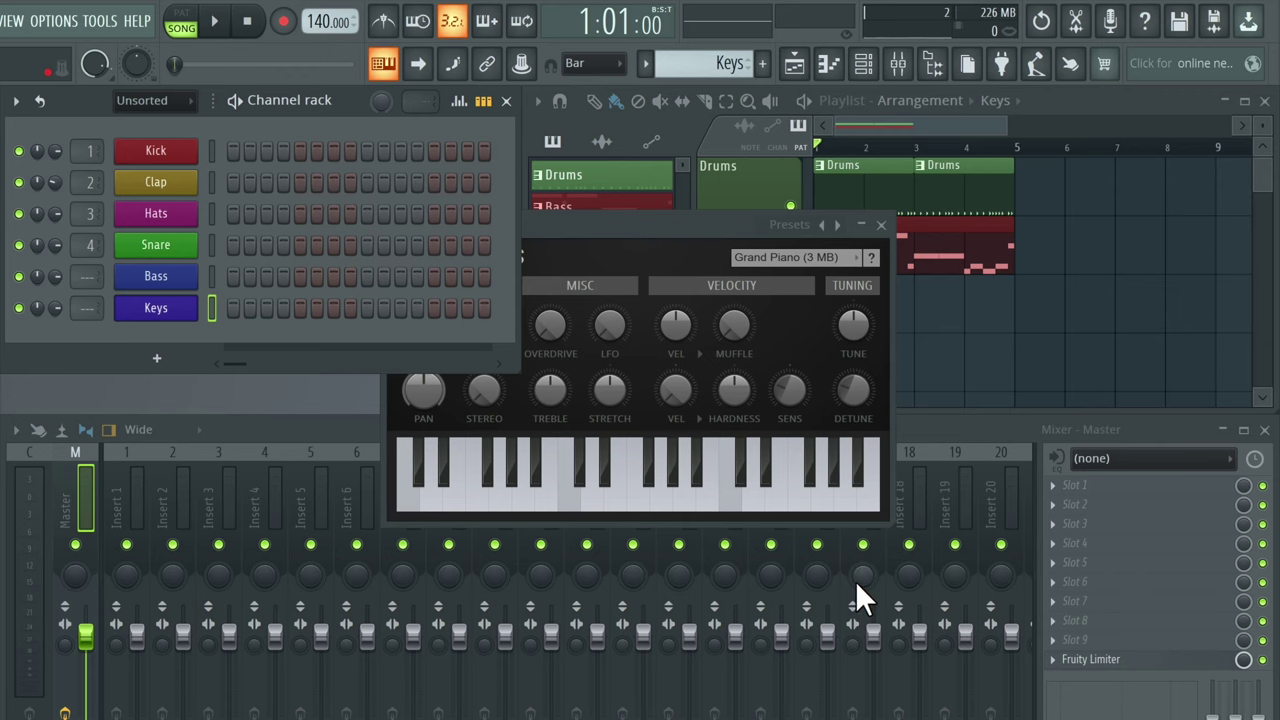
Open the Bass clip in the Piano roll and copy all of its notes across the four bars.
{"action": "left_click", "coordinate": [910, 222]}
{"action": "double_click", "coordinate": [937, 250]}
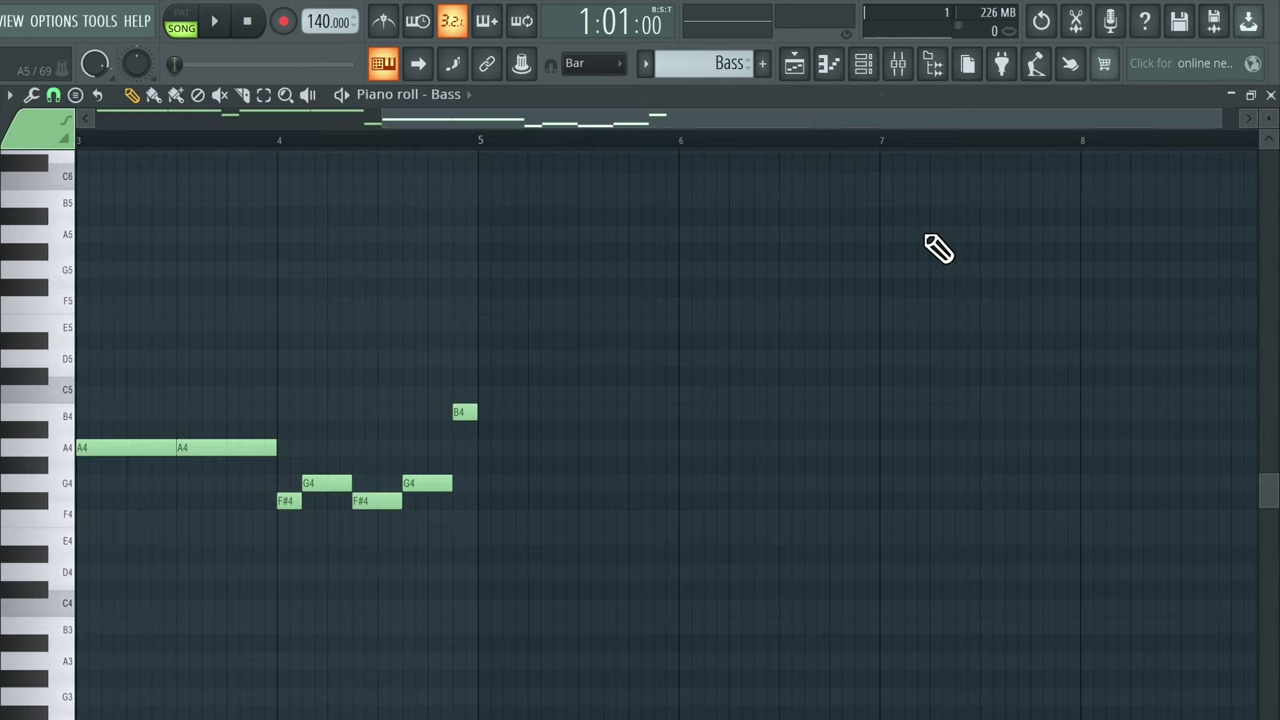
{"action": "scroll", "coordinate": [650, 481], "scroll_direction": "left", "scroll_amount": 4}
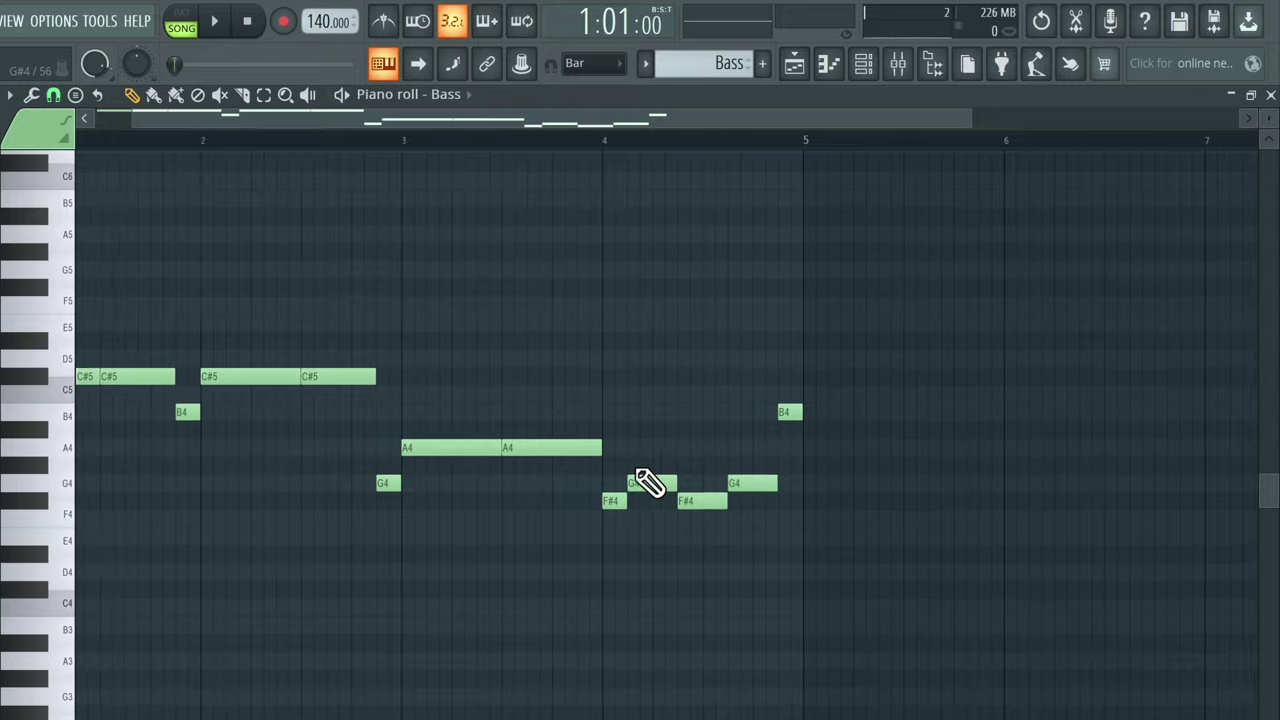
{"action": "scroll", "coordinate": [650, 481], "scroll_direction": "up", "scroll_amount": 3}
{"action": "scroll", "coordinate": [649, 483], "scroll_direction": "down", "scroll_amount": 6}
{"action": "scroll", "coordinate": [650, 483], "scroll_direction": "up", "scroll_amount": 3}
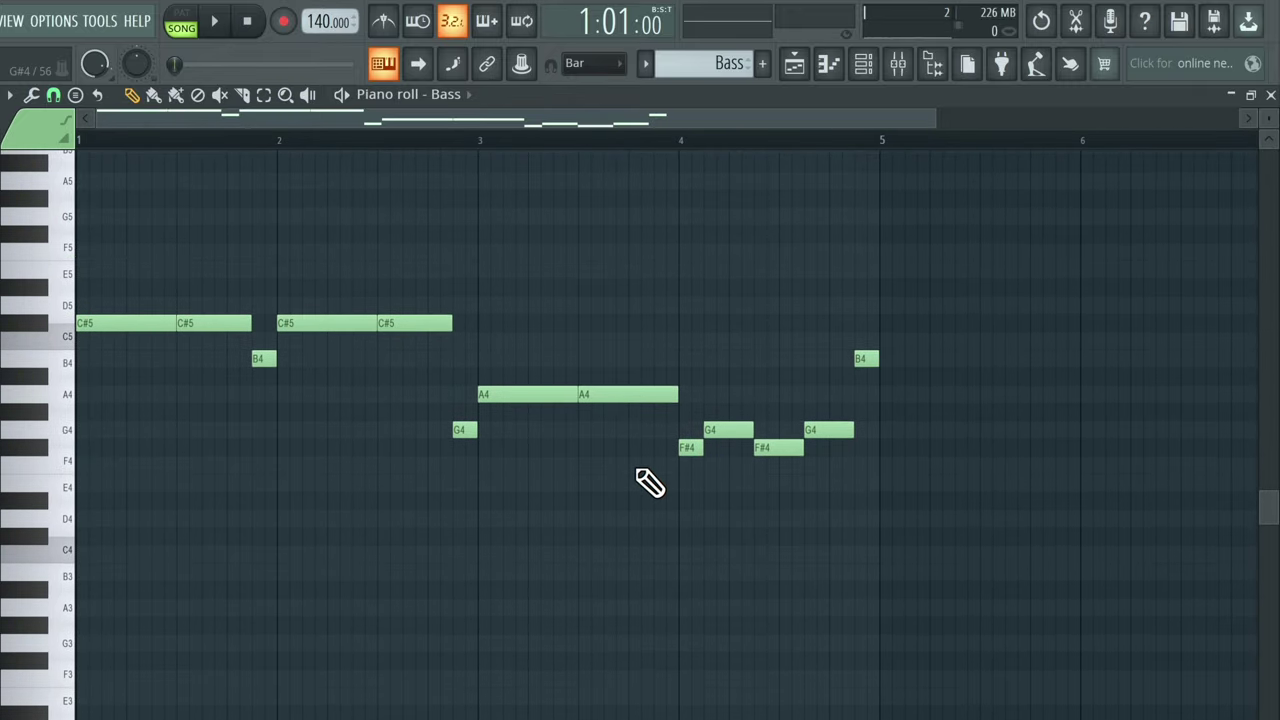
{"action": "key", "text": "super+a"}
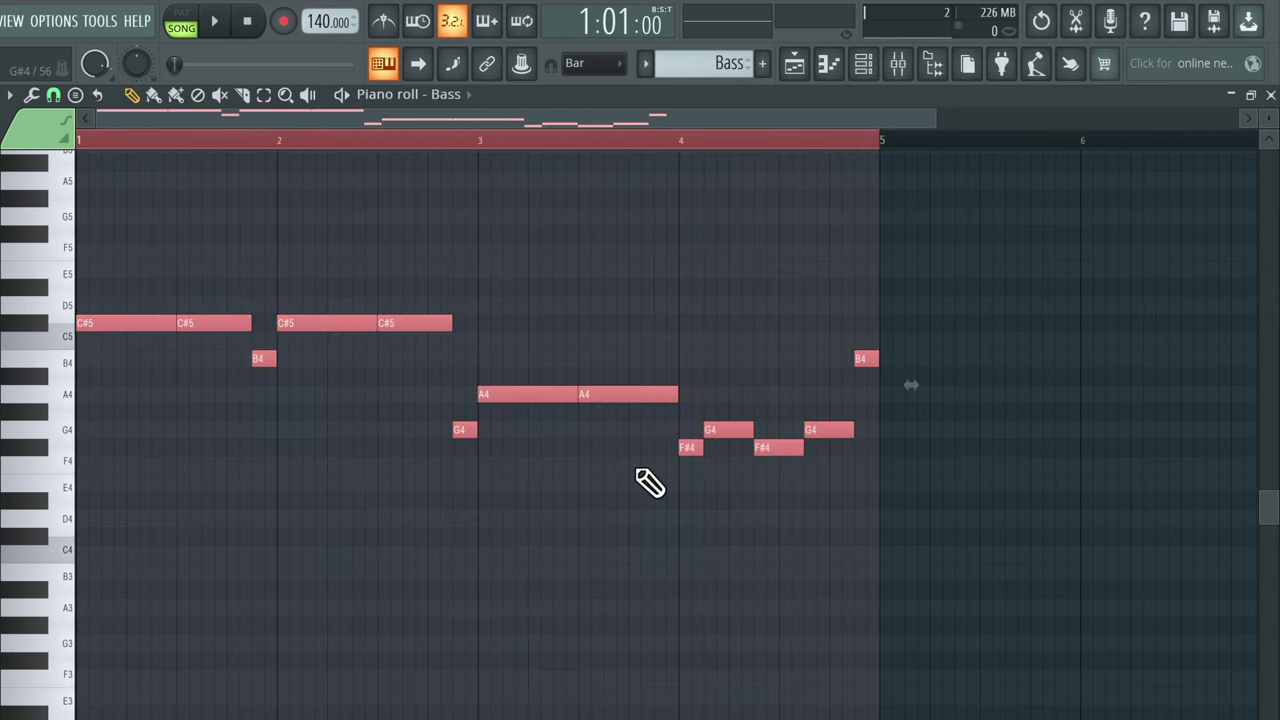
{"action": "key", "text": "super+c"}
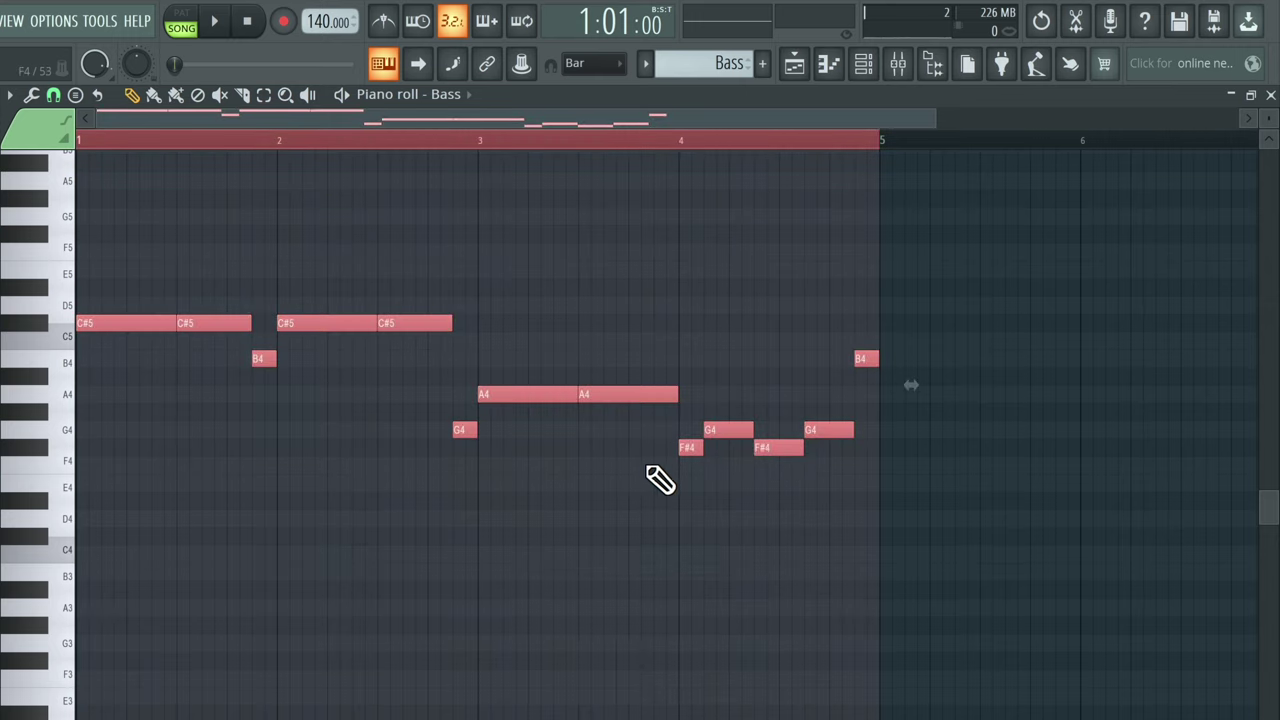
Close the Bass notes and paste the copied notes into the Keys channel's Piano roll in the Keys pattern.
{"action": "left_click", "coordinate": [1271, 95]}
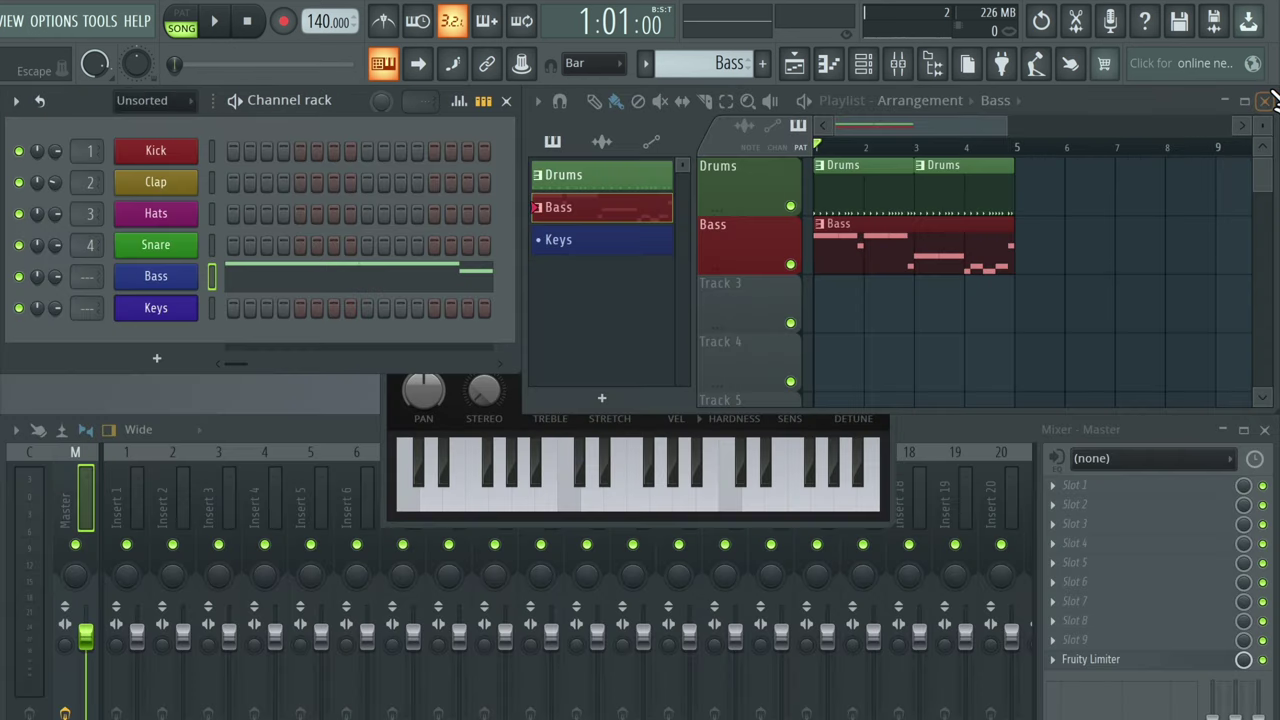
{"action": "left_click", "coordinate": [600, 245]}
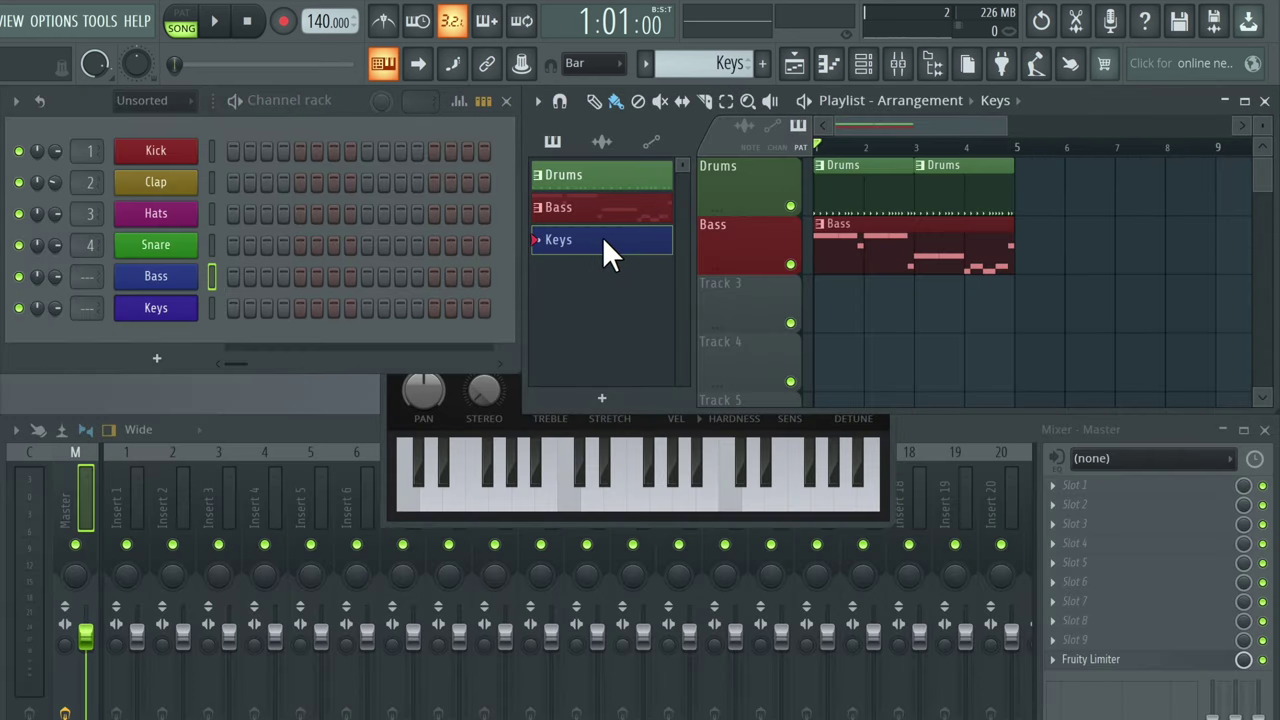
{"action": "right_click", "coordinate": [163, 308]}
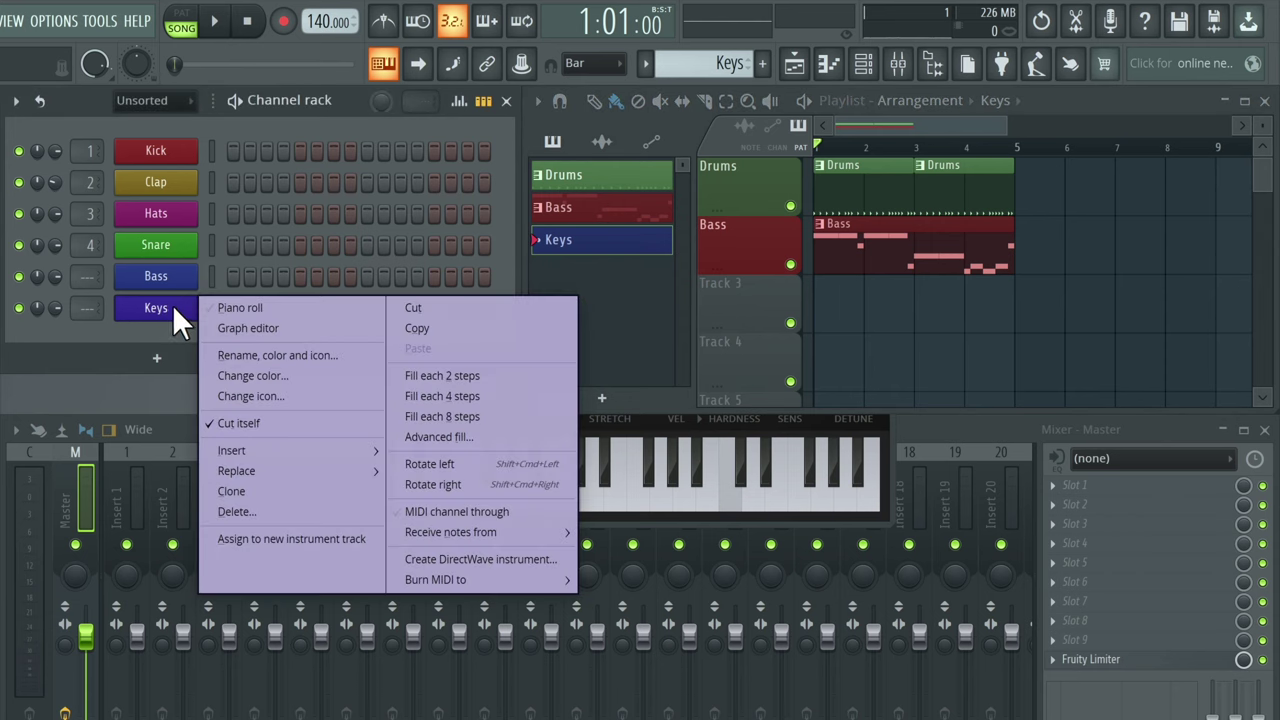
{"action": "left_click", "coordinate": [242, 308]}
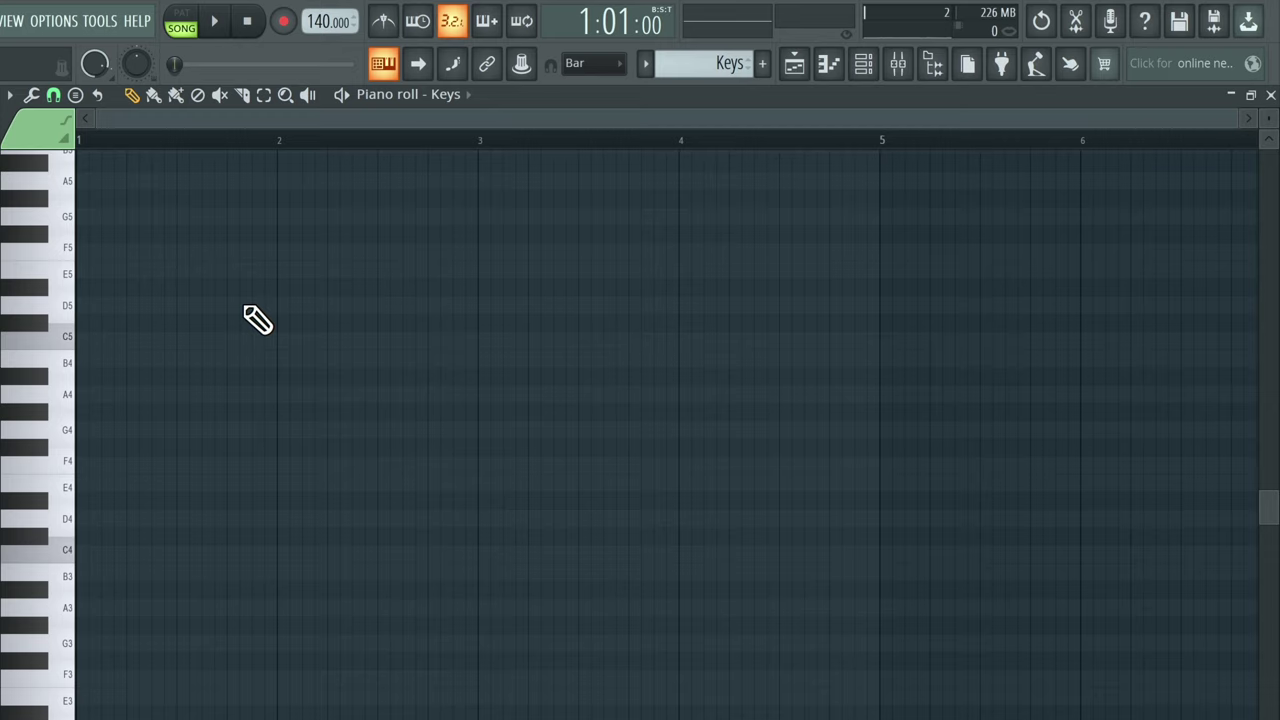
{"action": "key", "text": "super+v"}
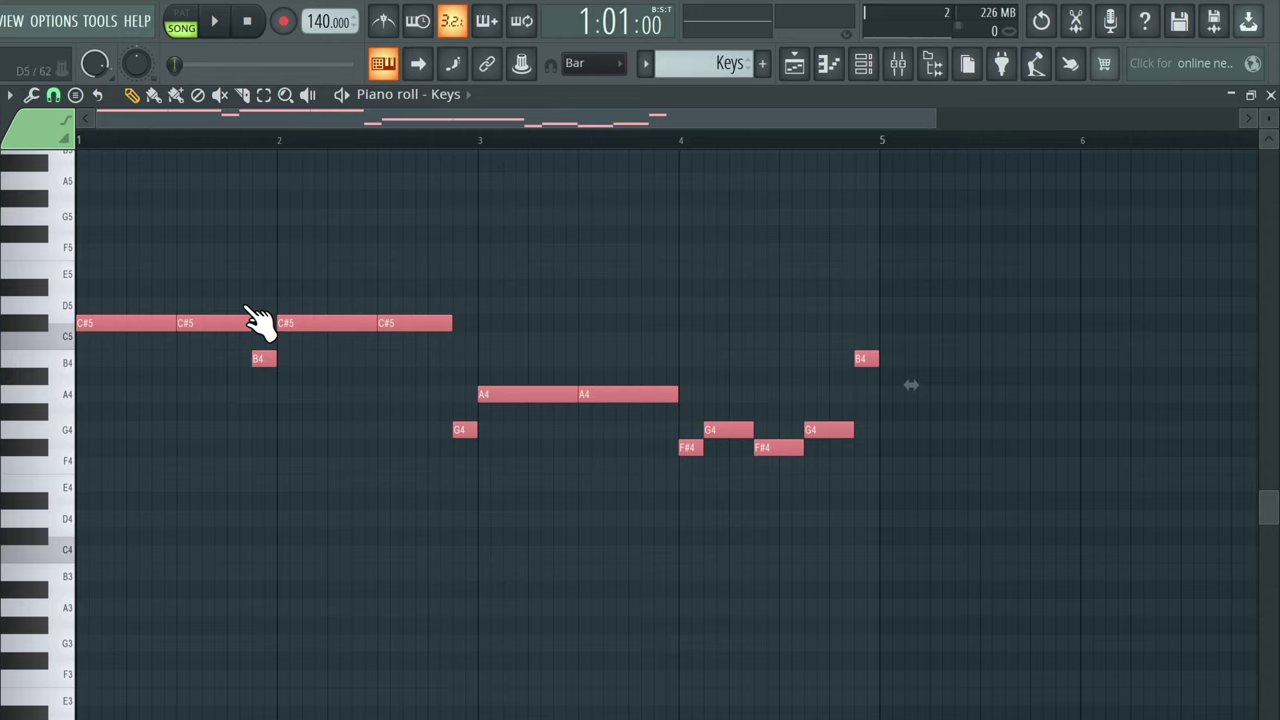
Mute all the pasted notes in the Keys pattern and play the pattern on its own in pattern mode to check them.
{"action": "left_click", "coordinate": [222, 95]}
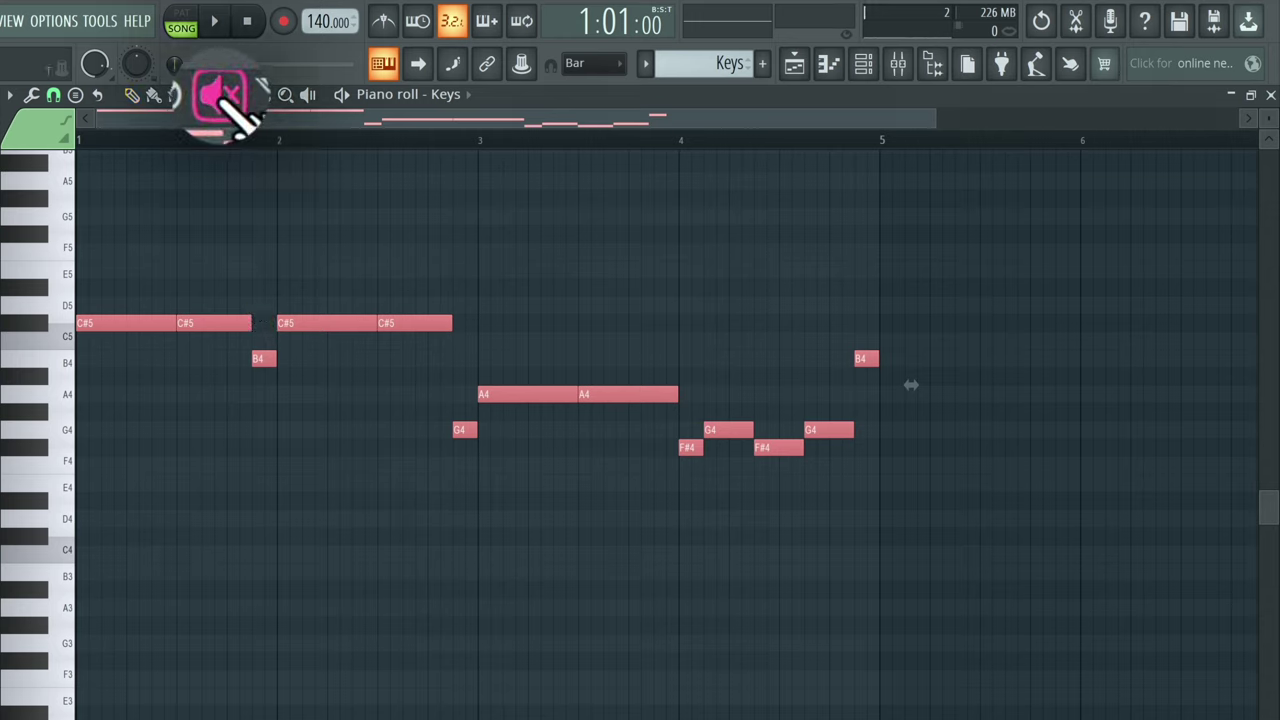
{"action": "mouse_move", "coordinate": [137, 330]}
{"action": "left_mouse_down"}
{"action": "mouse_move", "coordinate": [299, 322]}
{"action": "mouse_move", "coordinate": [261, 359]}
{"action": "mouse_move", "coordinate": [411, 333]}
{"action": "mouse_move", "coordinate": [431, 343]}
{"action": "mouse_move", "coordinate": [467, 431]}
{"action": "mouse_move", "coordinate": [530, 398]}
{"action": "mouse_move", "coordinate": [597, 389]}
{"action": "mouse_move", "coordinate": [713, 439]}
{"action": "mouse_move", "coordinate": [796, 441]}
{"action": "mouse_move", "coordinate": [836, 424]}
{"action": "mouse_move", "coordinate": [866, 362]}
{"action": "left_mouse_up"}
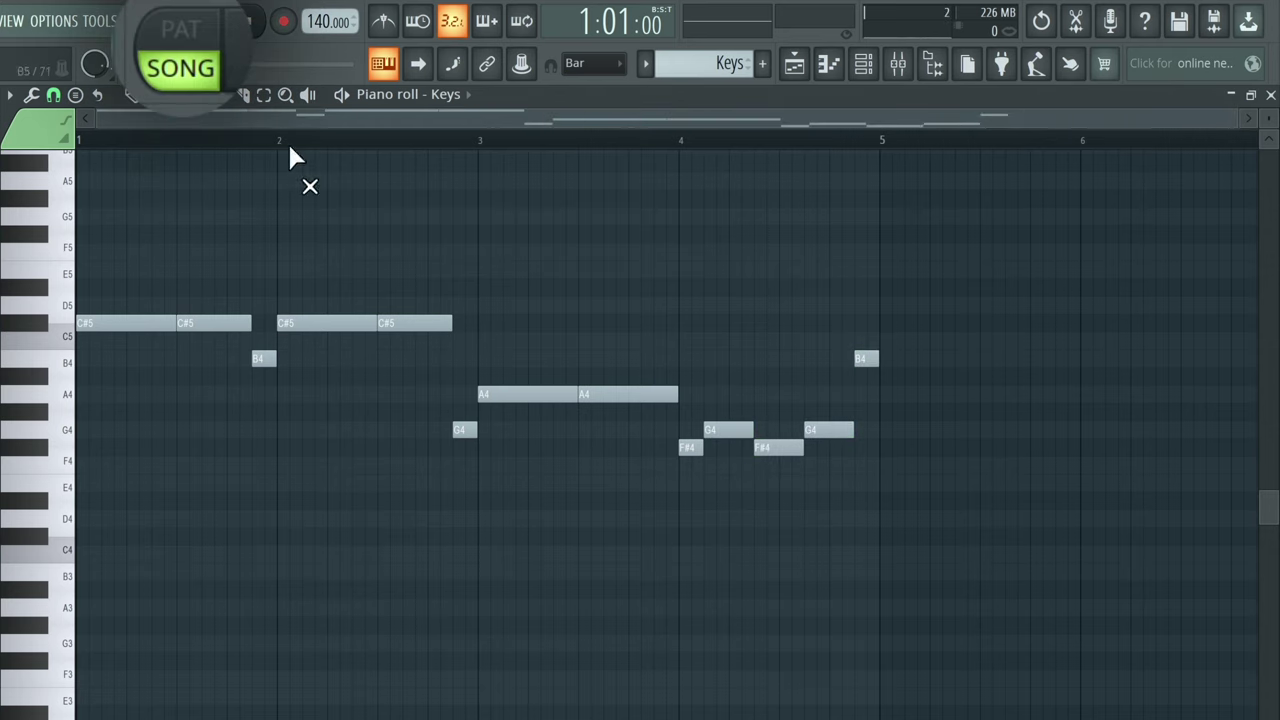
{"action": "left_click", "coordinate": [192, 38]}
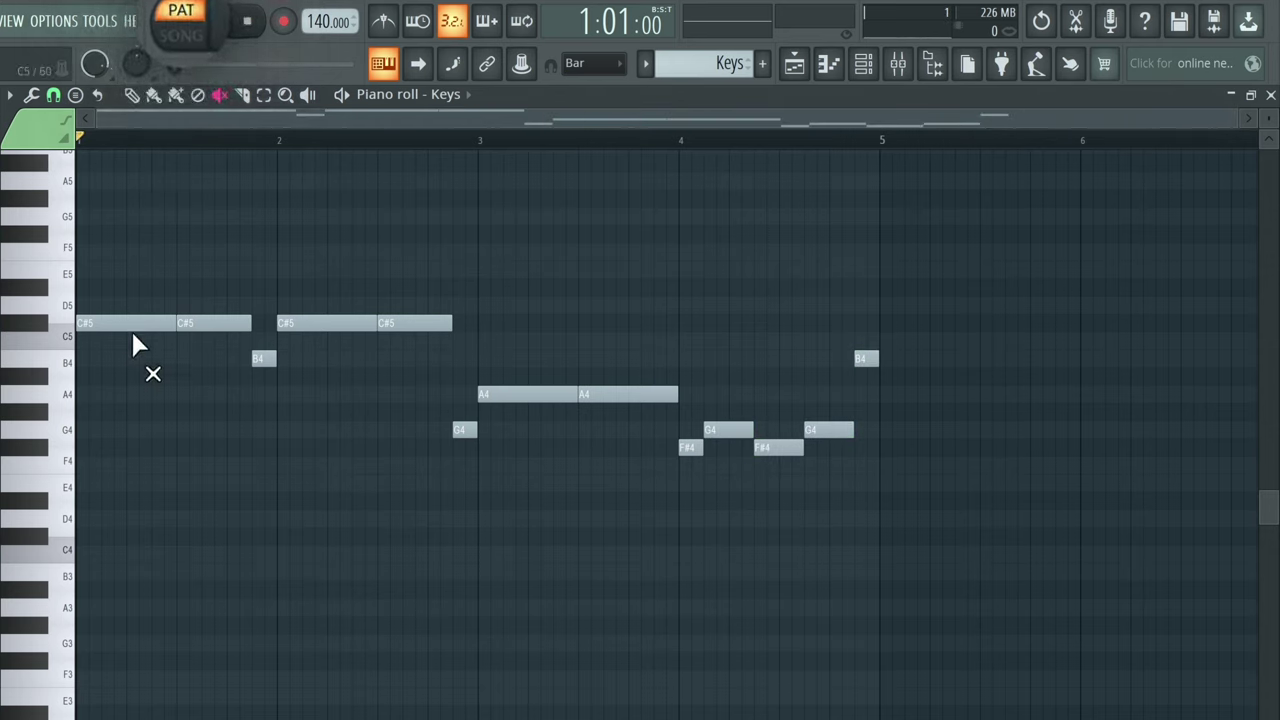
{"action": "key", "text": "space"}
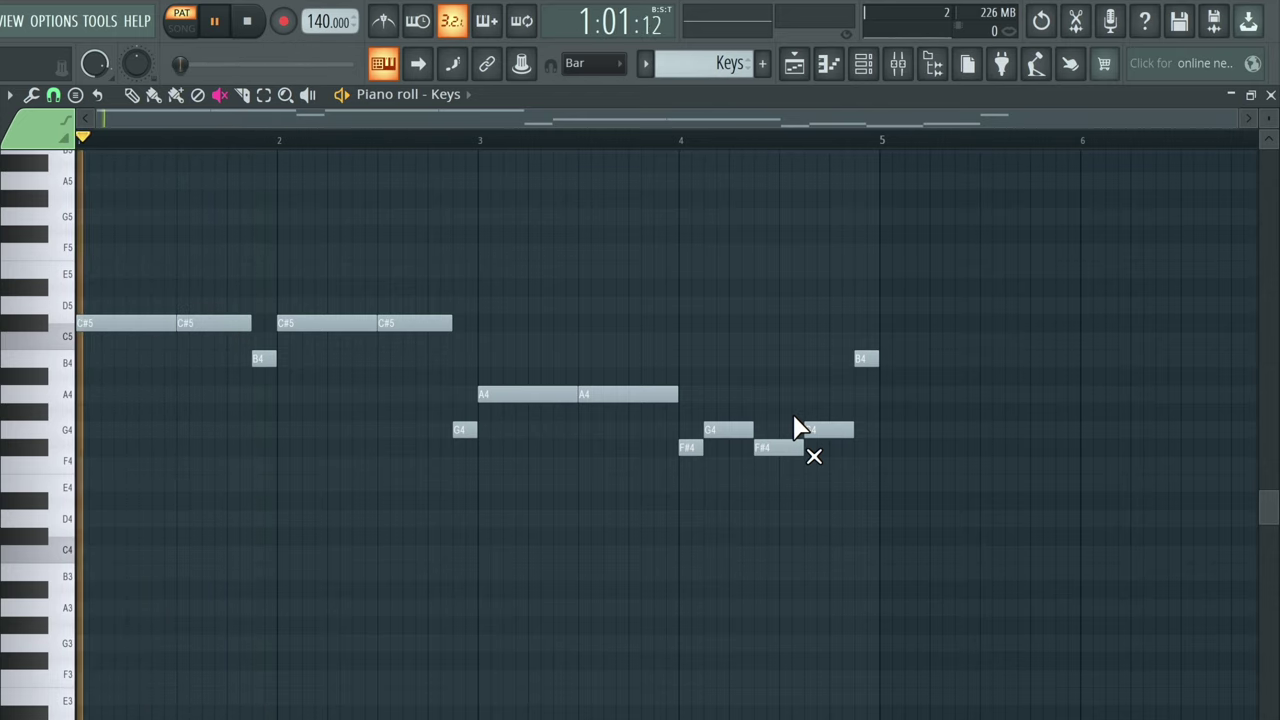
{"action": "key", "text": "space"}
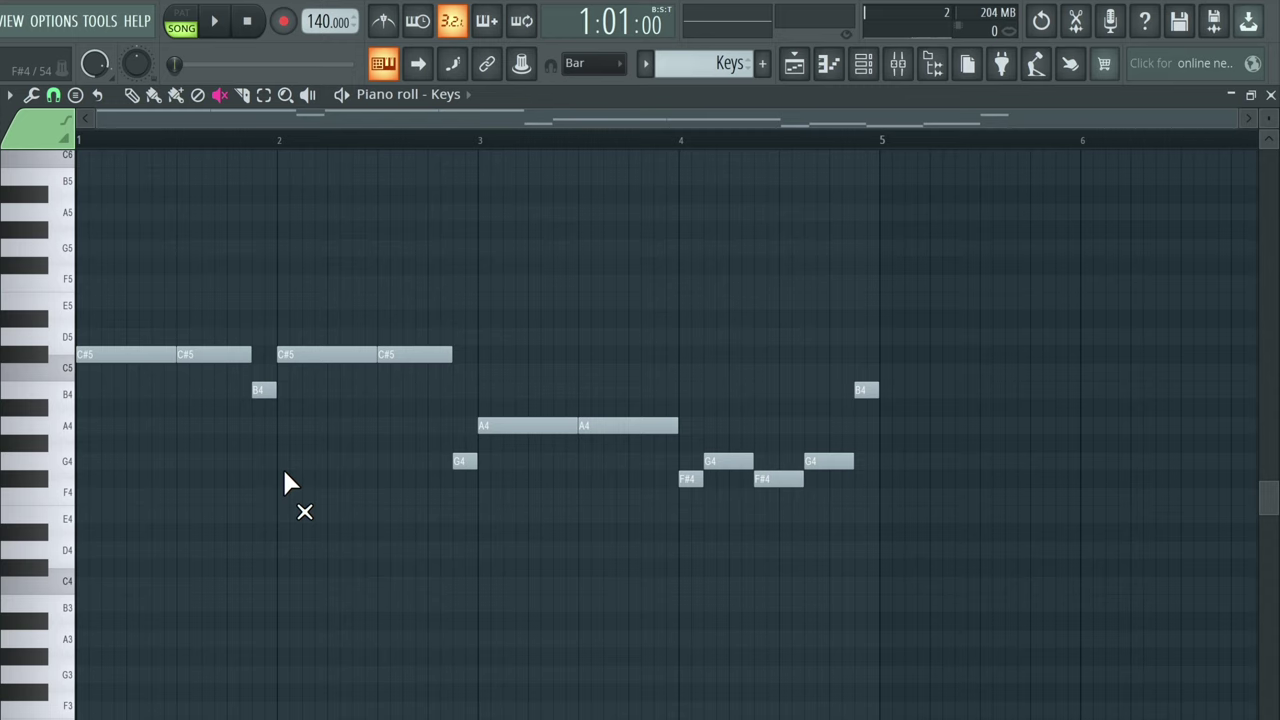
Select all the muted notes and transpose them down three octaves, taking the C#5 notes to C#2.
{"action": "left_click", "coordinate": [264, 95]}
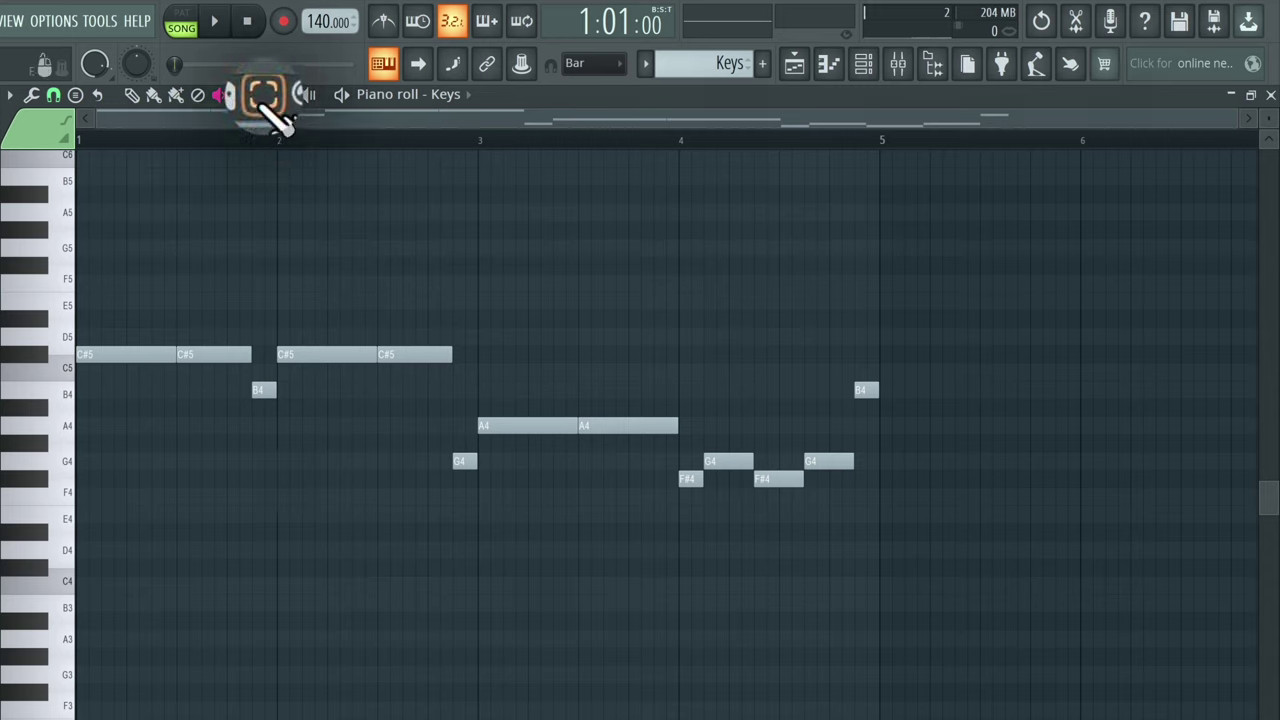
{"action": "left_click_drag", "start_coordinate": [106, 259], "coordinate": [916, 545]}
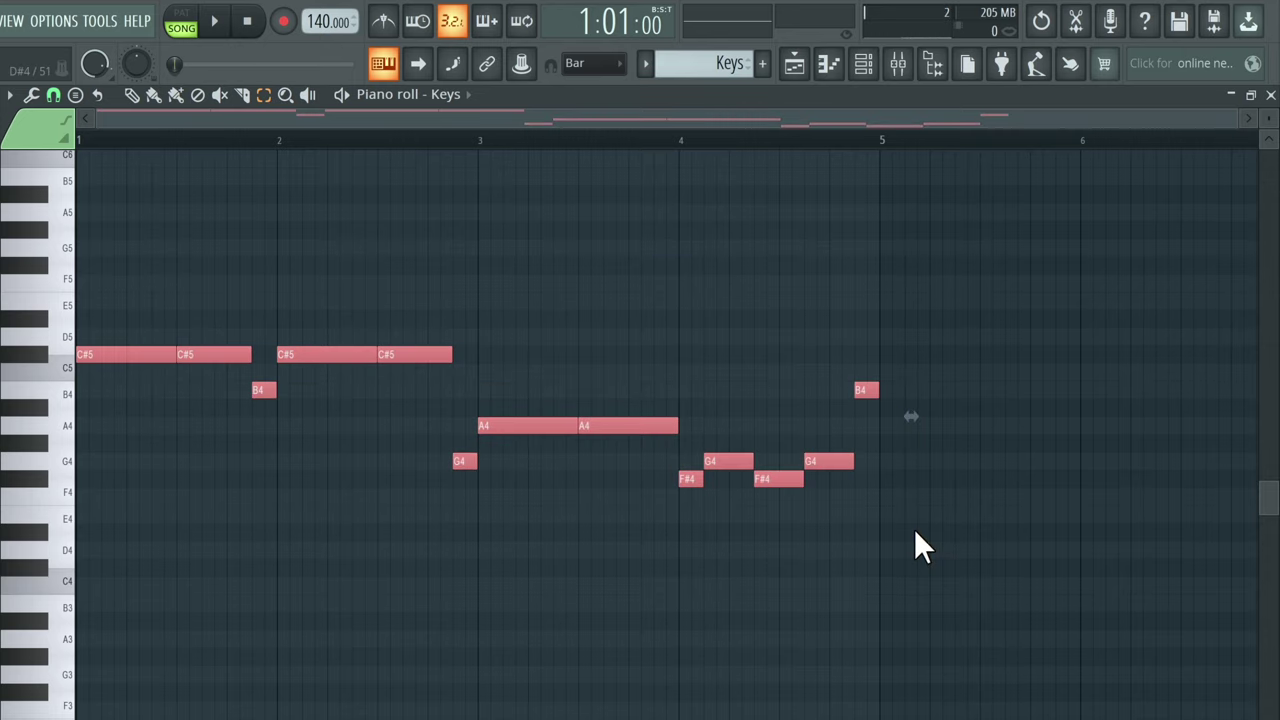
{"action": "key", "text": "super"}
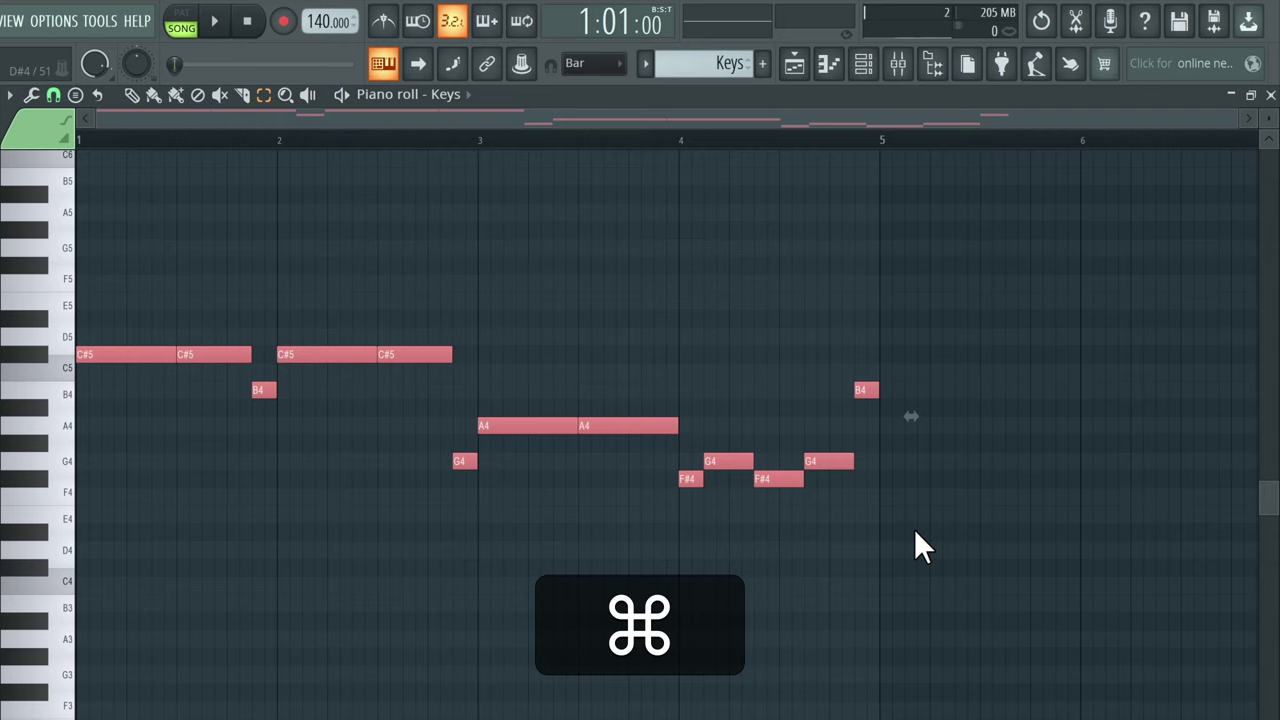
{"action": "key", "text": "super+Down"}
{"action": "key", "text": "super+Down"}
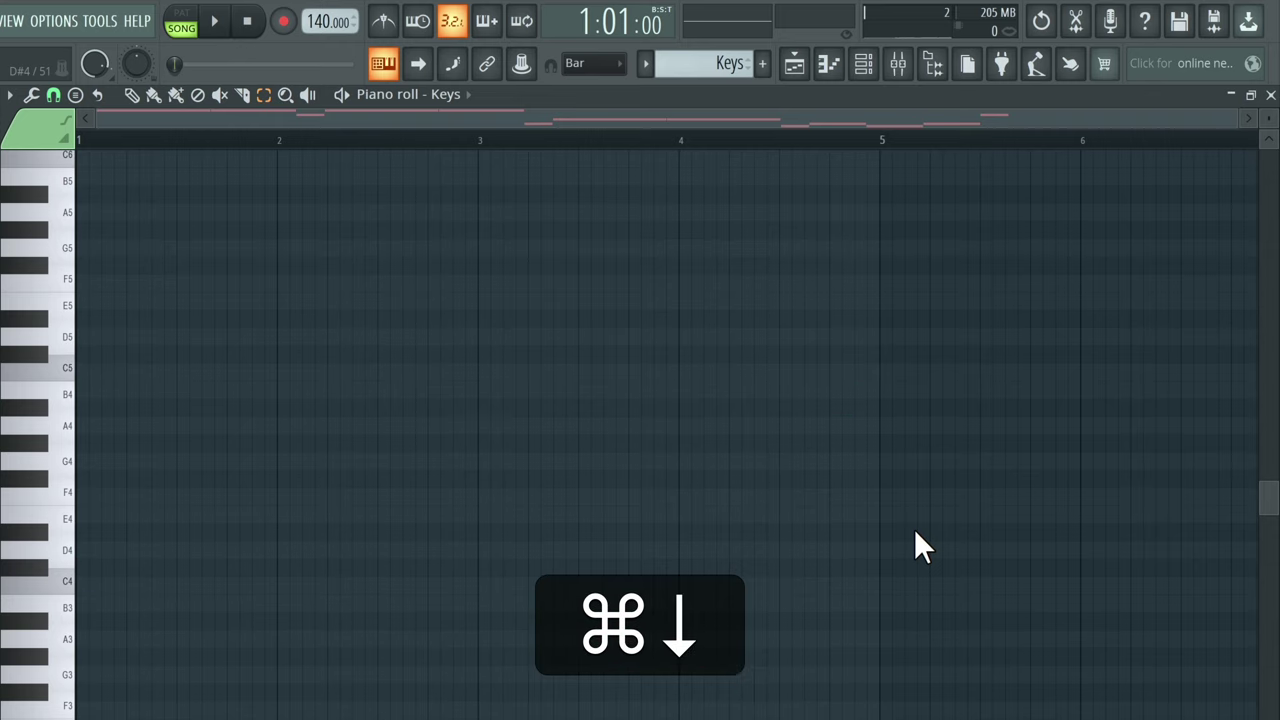
{"action": "scroll", "coordinate": [914, 528], "scroll_direction": "down", "scroll_amount": 10}
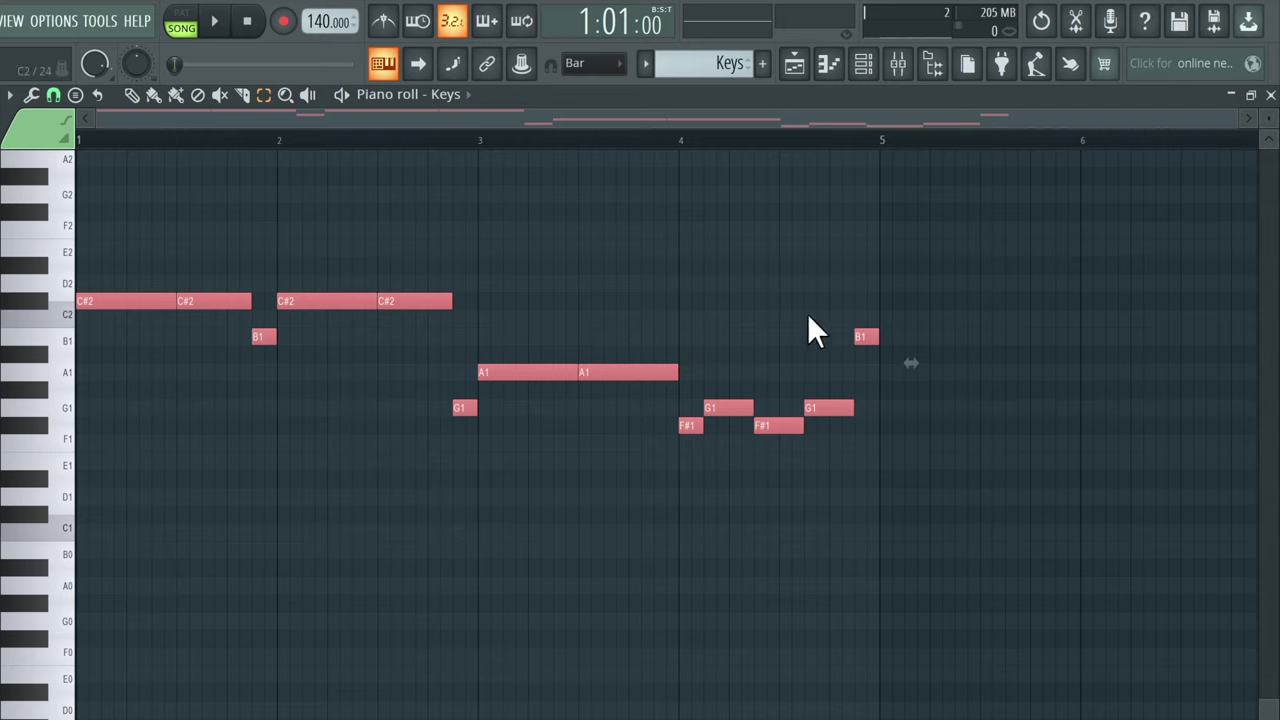
Close the Piano roll and the FL Keys window, and place the Keys pattern at bar 1 of Track 3 in the Playlist.
{"action": "left_click", "coordinate": [1272, 96]}
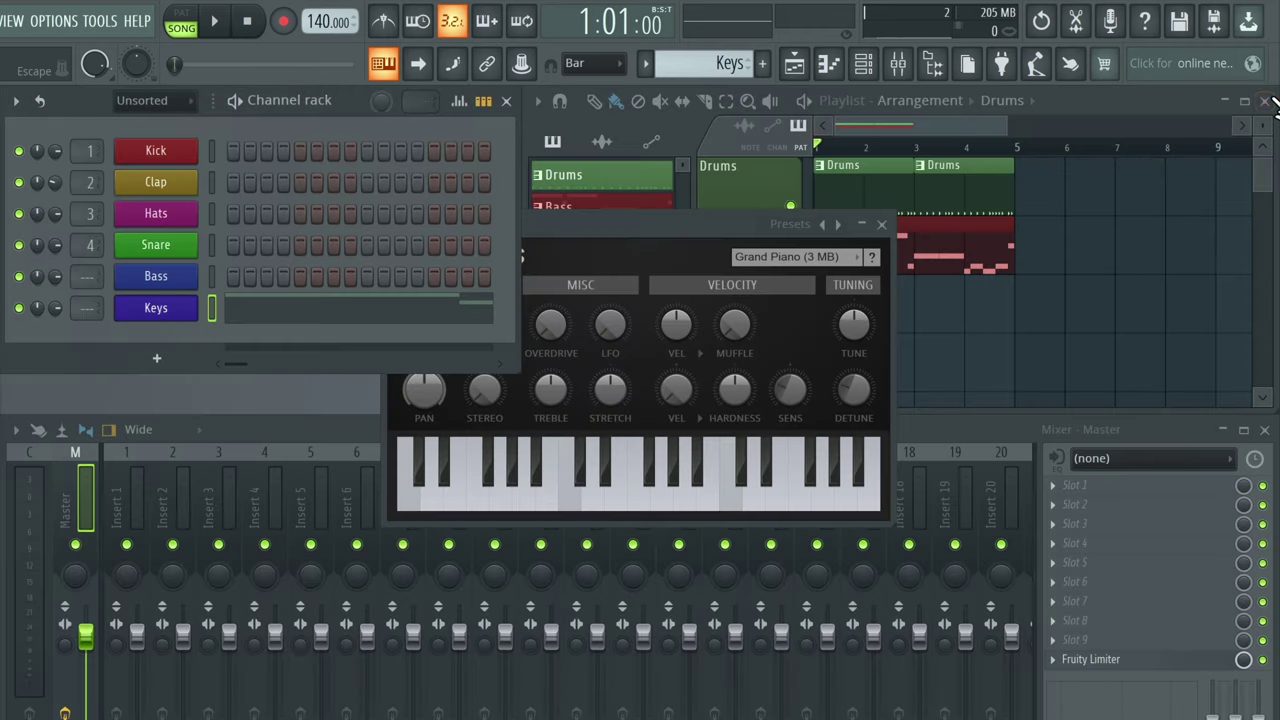
{"action": "left_click", "coordinate": [882, 224]}
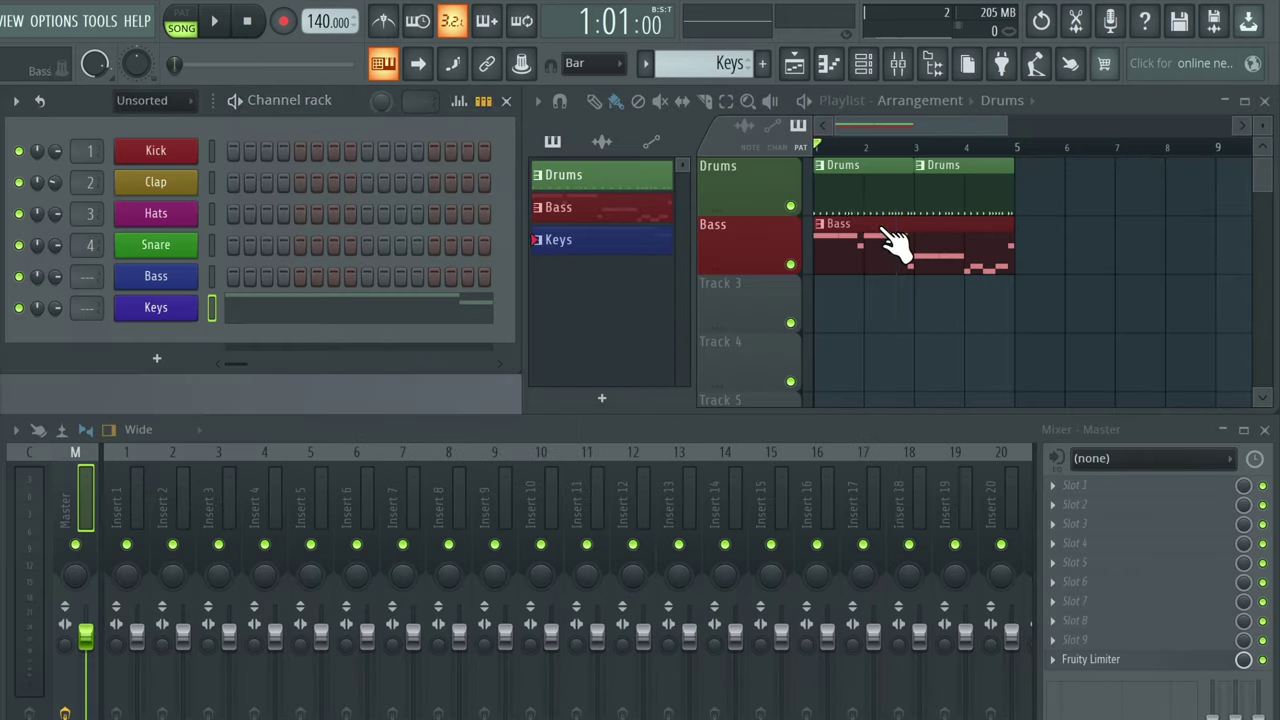
{"action": "left_click", "coordinate": [587, 240]}
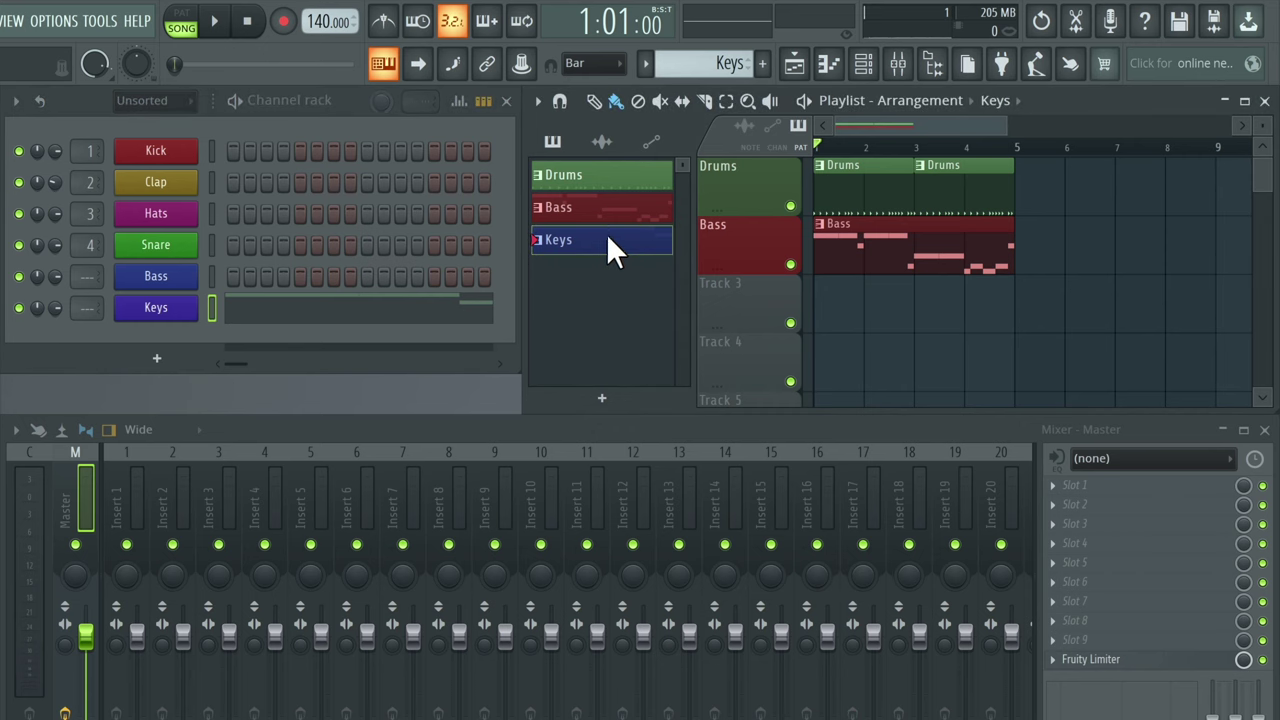
{"action": "left_click", "coordinate": [818, 288]}
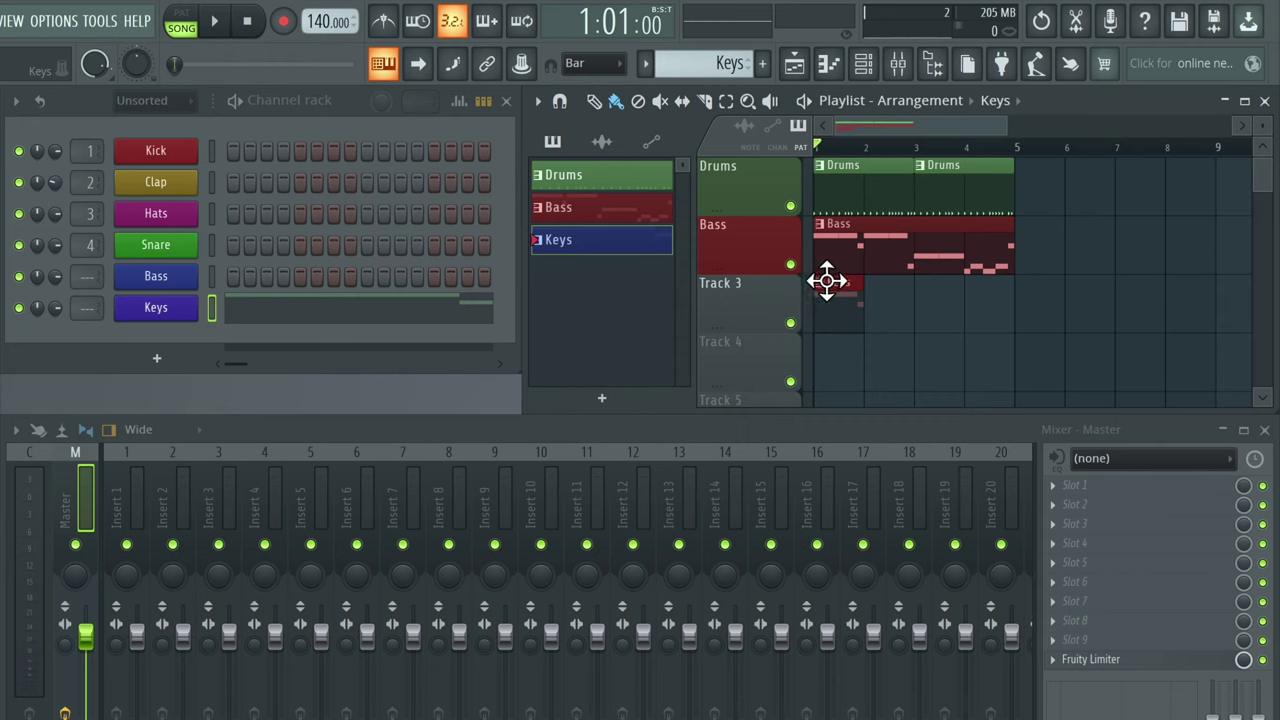
Open the Keys clip's Piano roll, draw a one-bar C#3 note at bar 1 and play it back.
{"action": "double_click", "coordinate": [829, 283]}
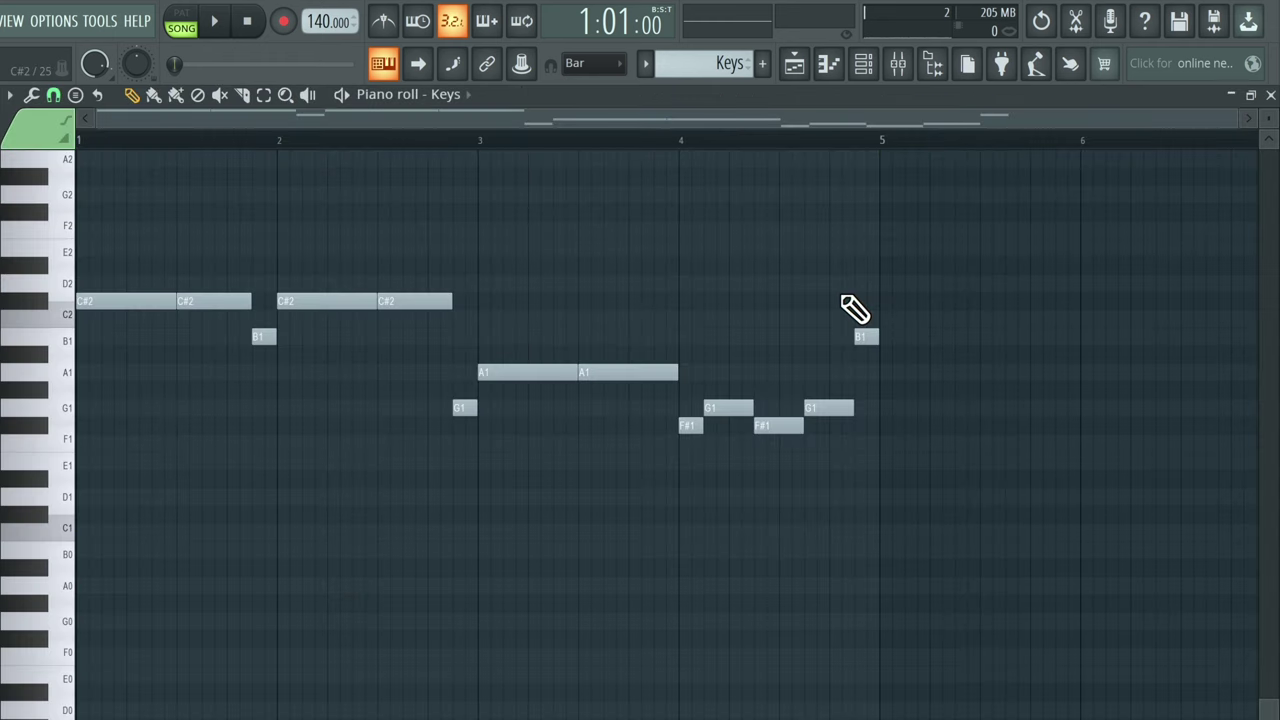
{"action": "scroll", "coordinate": [855, 309], "scroll_direction": "up", "scroll_amount": 5}
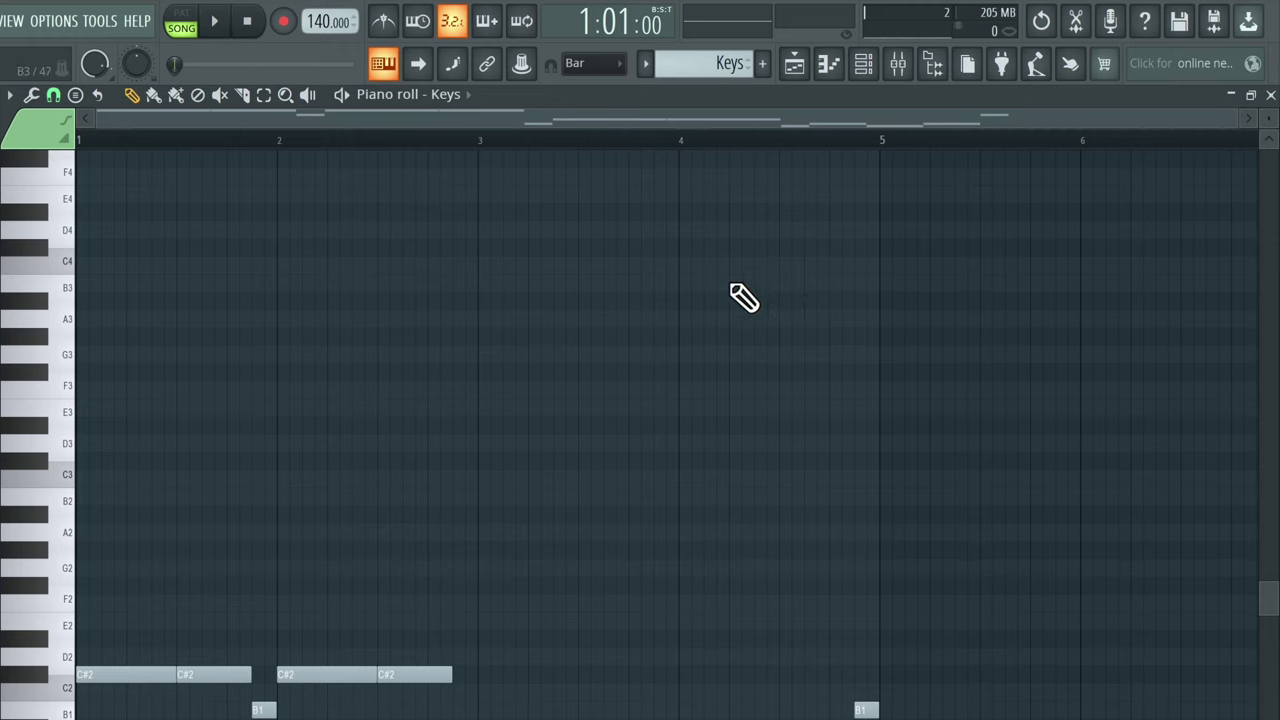
{"action": "left_click", "coordinate": [135, 95]}
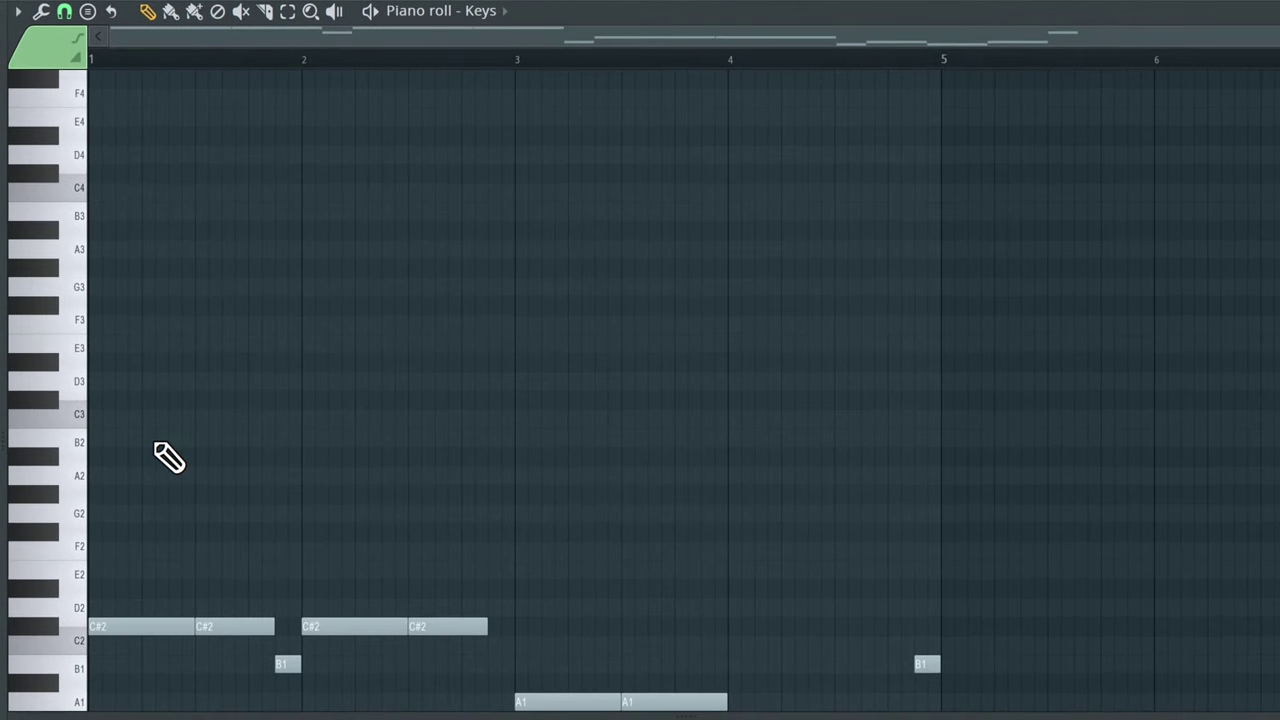
{"action": "left_click", "coordinate": [98, 400]}
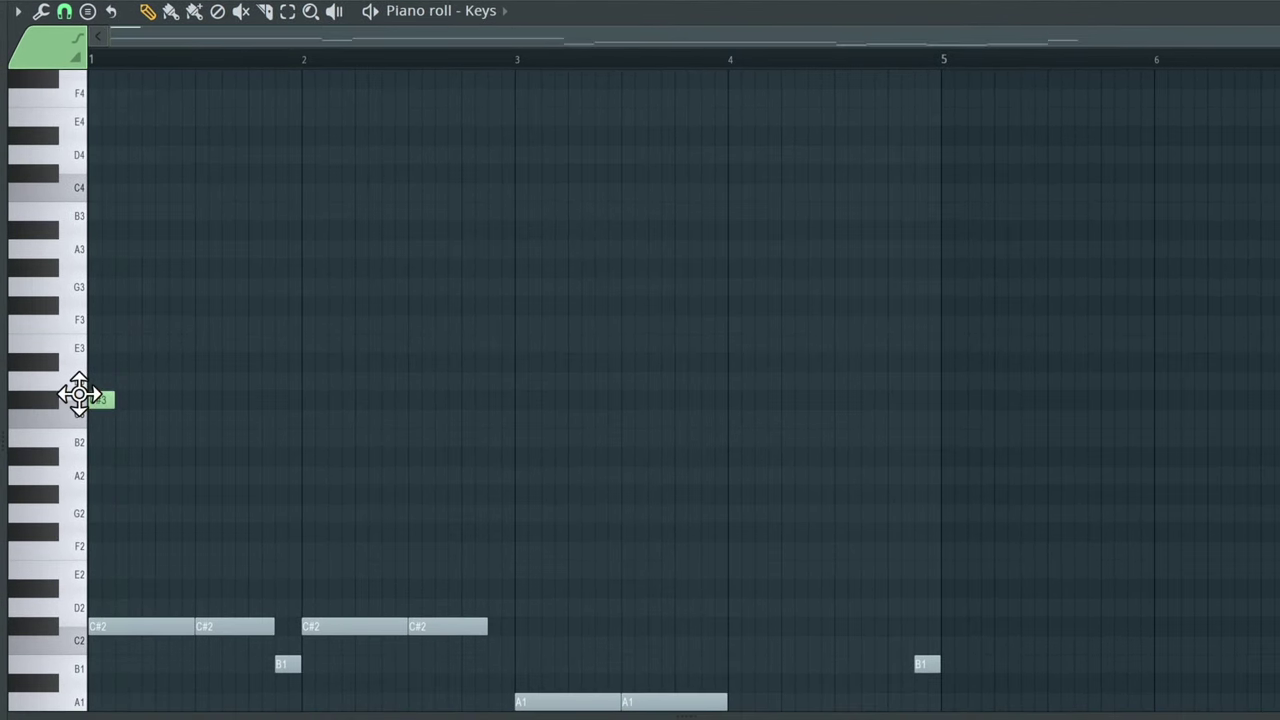
{"action": "left_click_drag", "start_coordinate": [116, 400], "coordinate": [302, 400]}
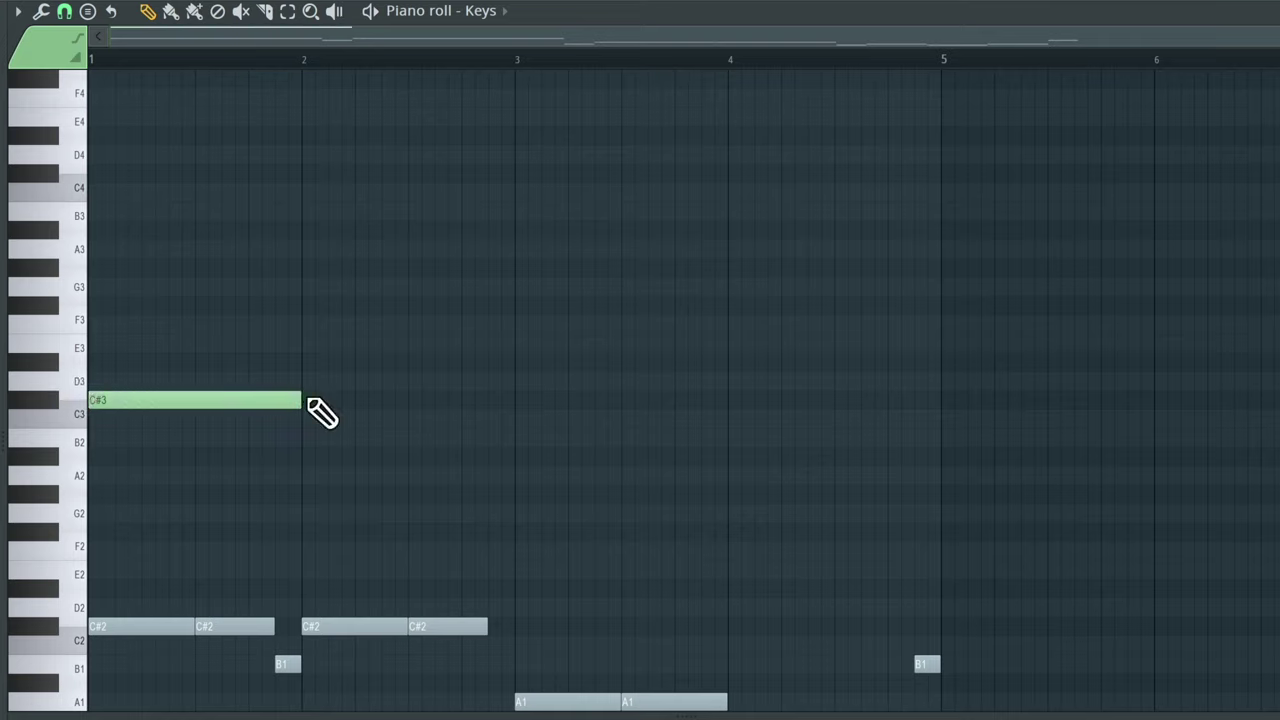
{"action": "key", "text": "space"}
{"action": "key", "text": "space"}
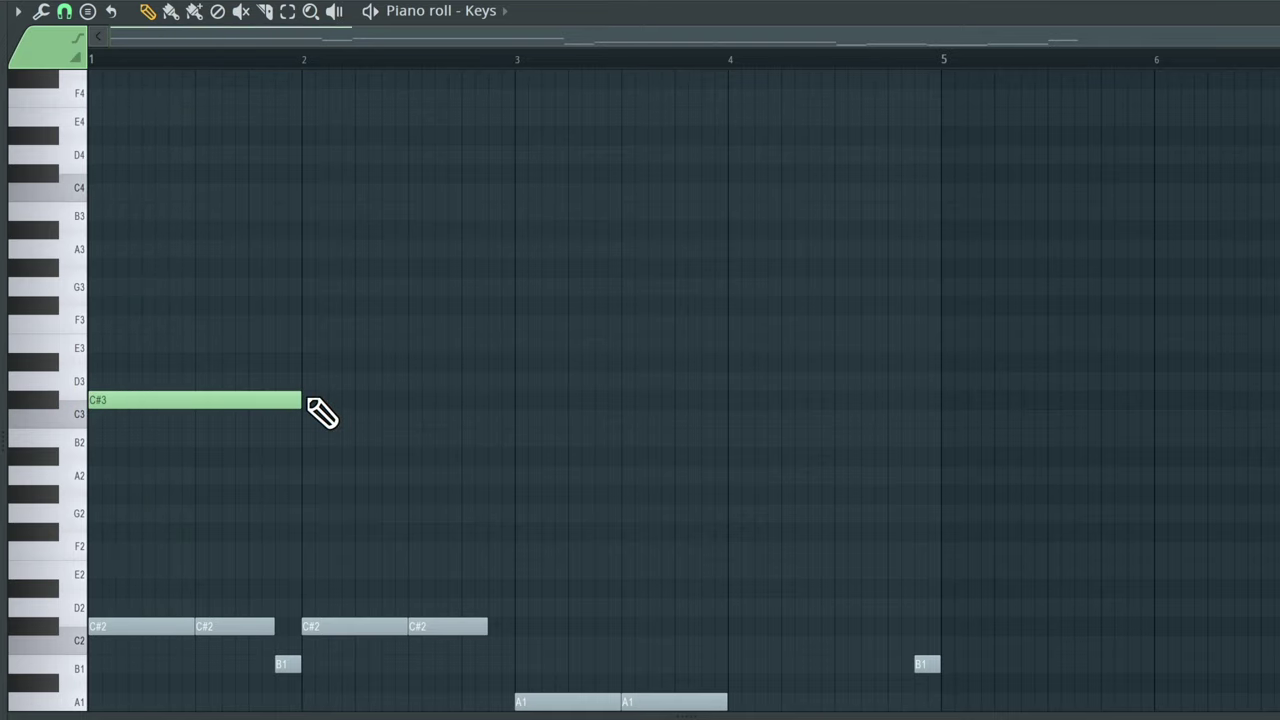
Stack one-bar A3 and C#4 notes above the C#3 at bar 1, playing the chord after each addition.
{"action": "left_click", "coordinate": [108, 249]}
{"action": "key", "text": "space"}
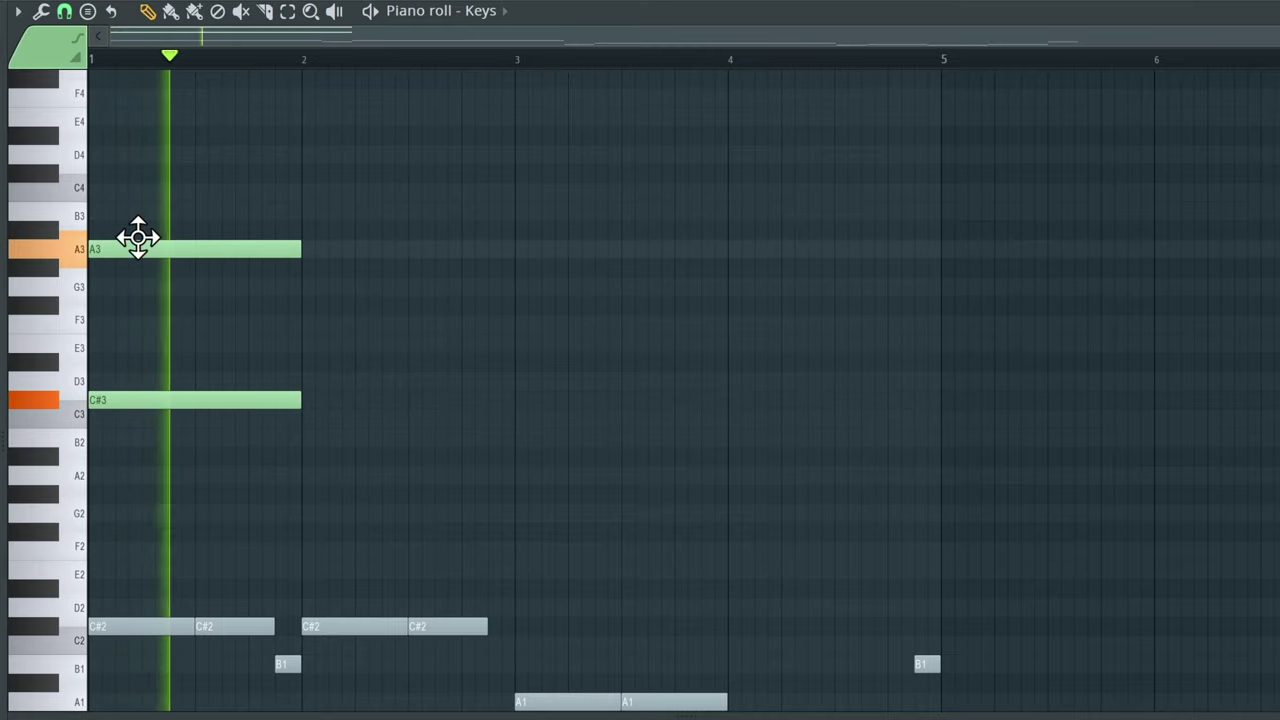
{"action": "key", "text": "space"}
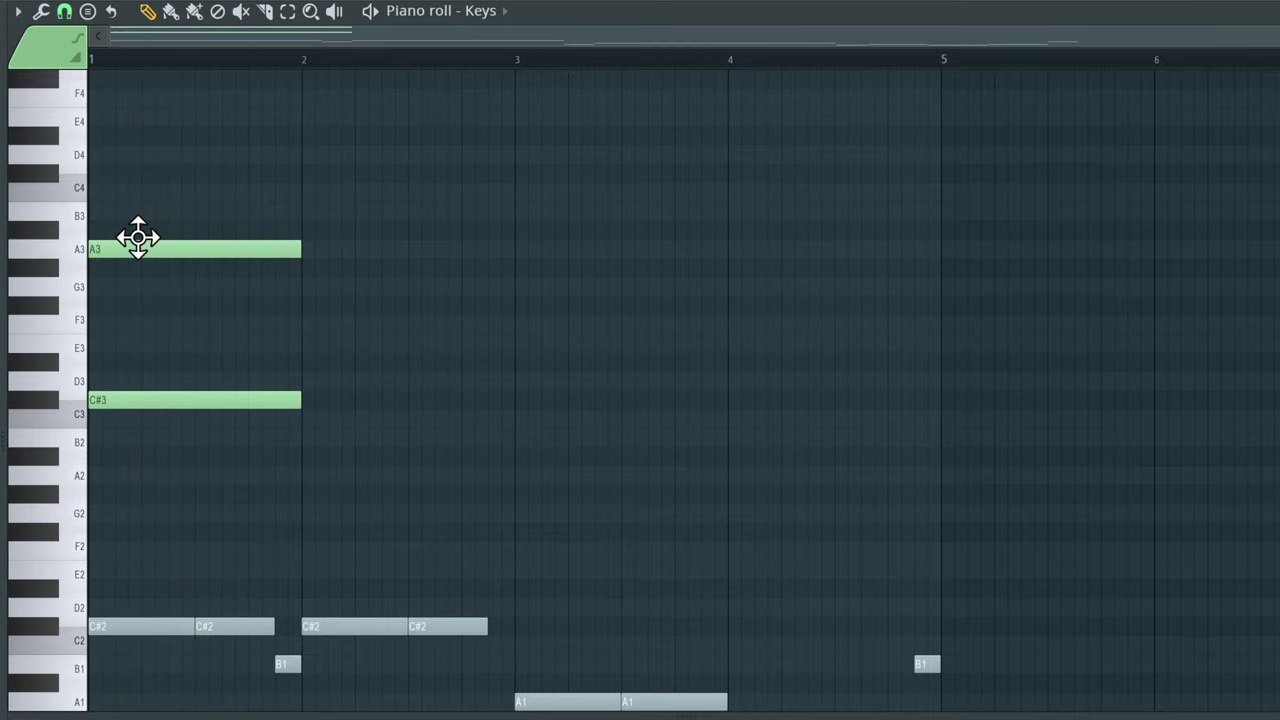
{"action": "left_click", "coordinate": [97, 175]}
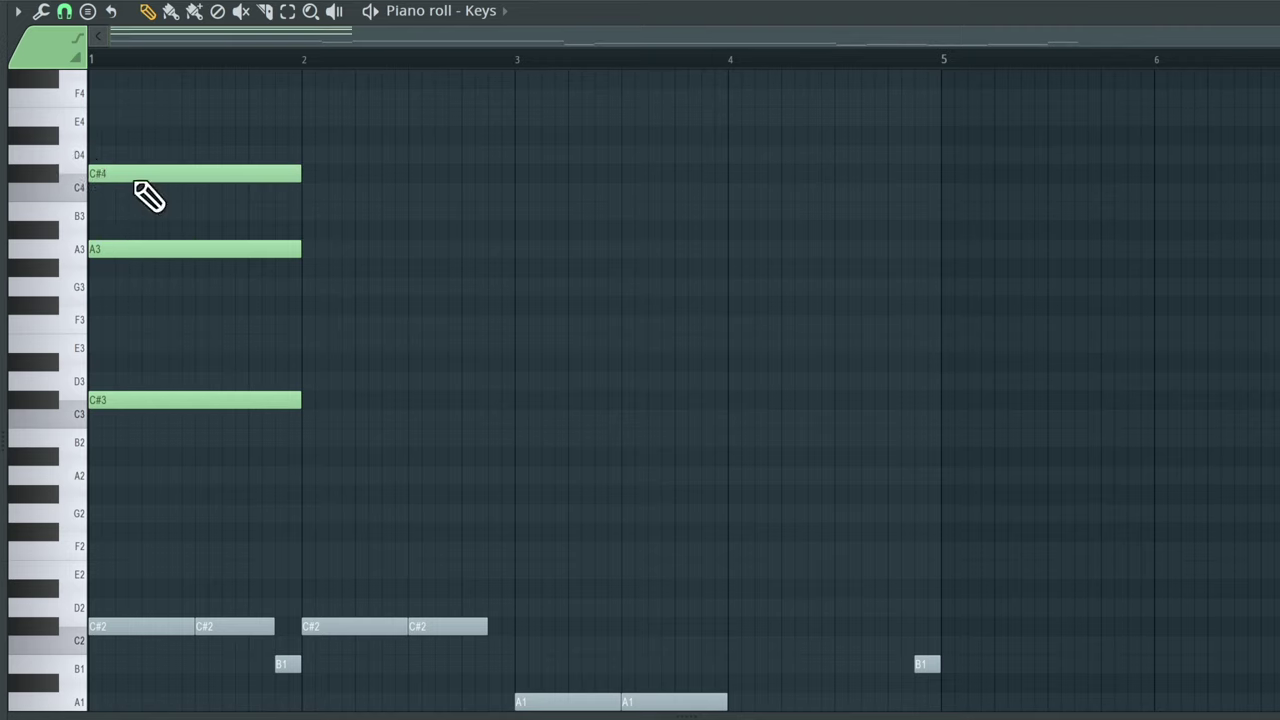
{"action": "key", "text": "space"}
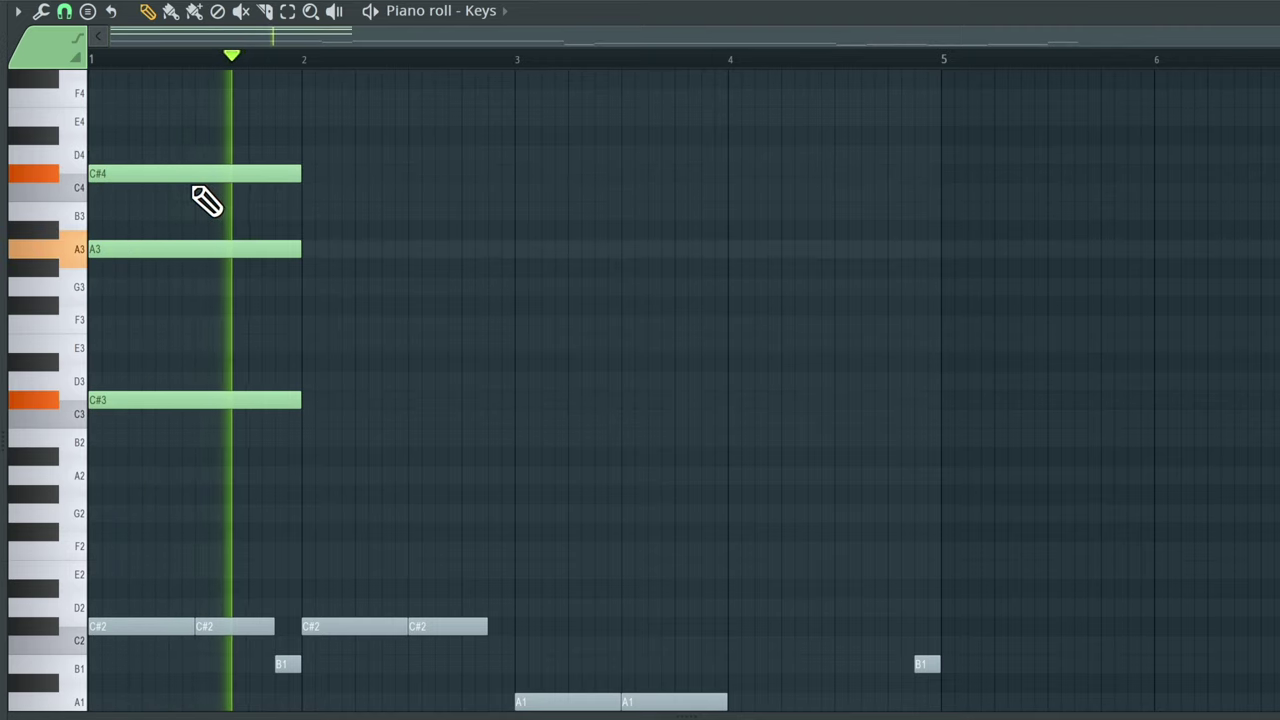
{"action": "key", "text": "space"}
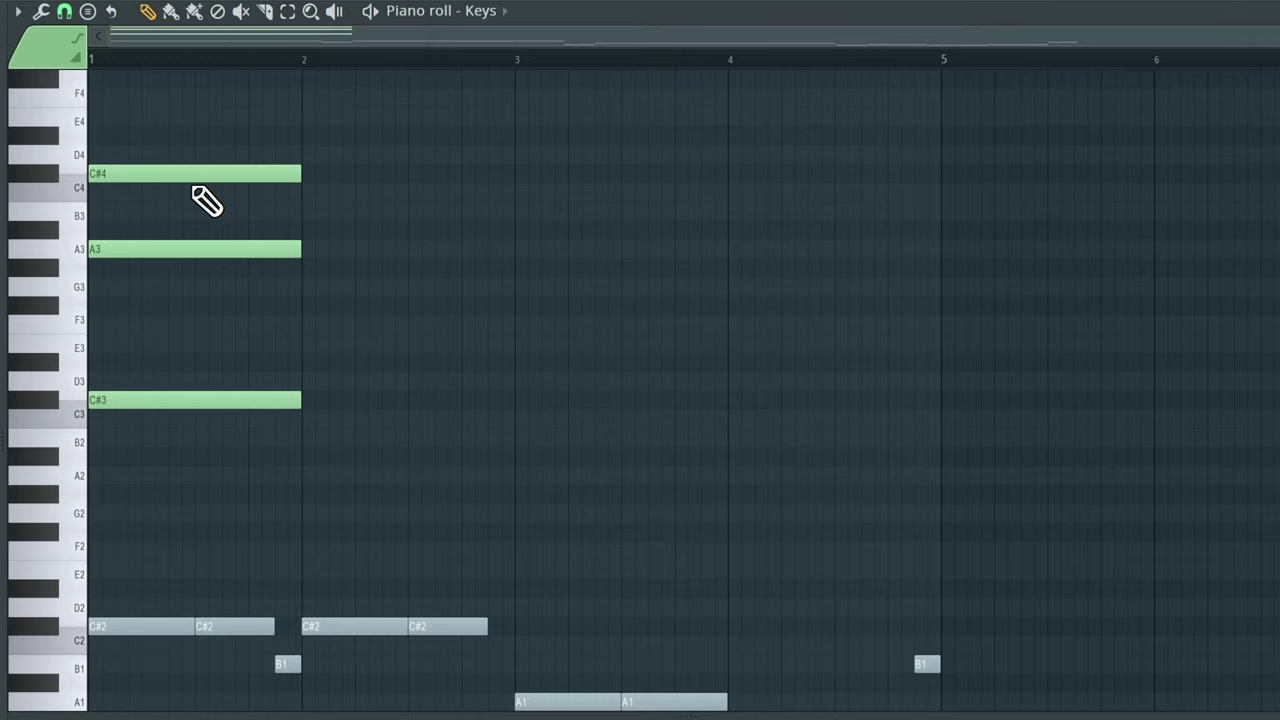
Complete the bar 1 chord with one-bar F#4 and C#5 notes and play it back.
{"action": "scroll", "coordinate": [203, 198], "scroll_direction": "up", "scroll_amount": 5}
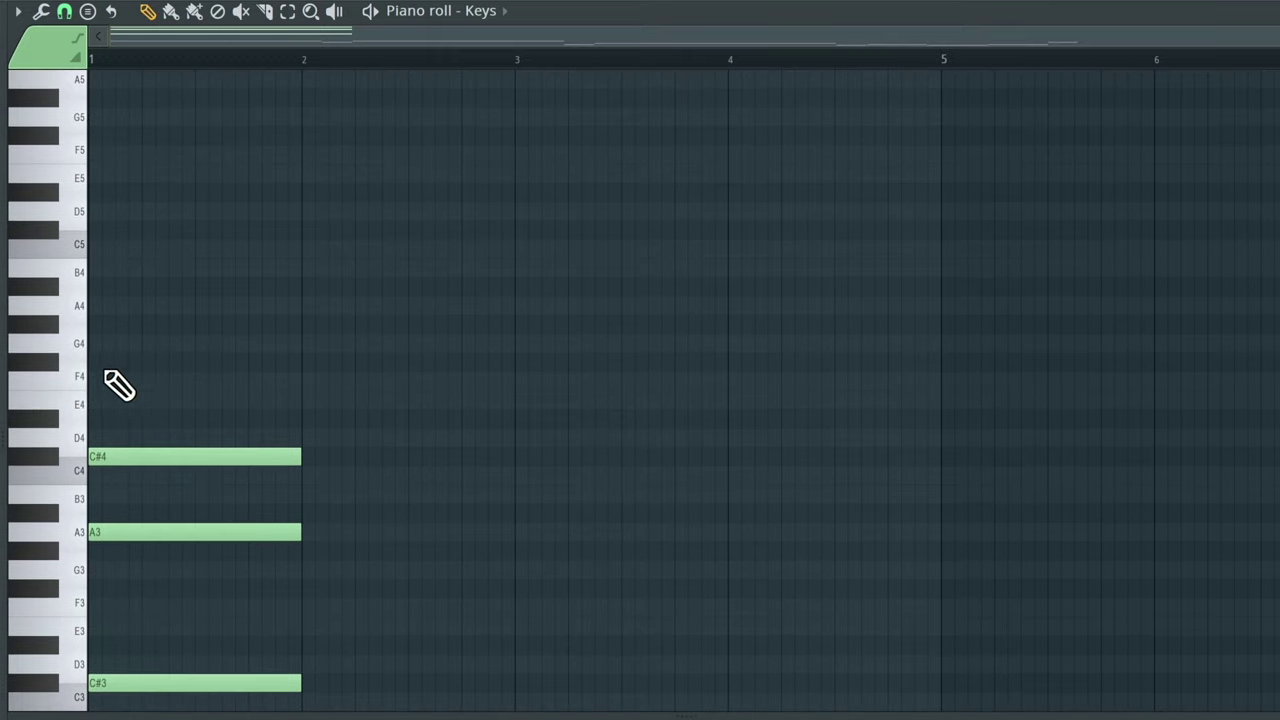
{"action": "left_click", "coordinate": [92, 362]}
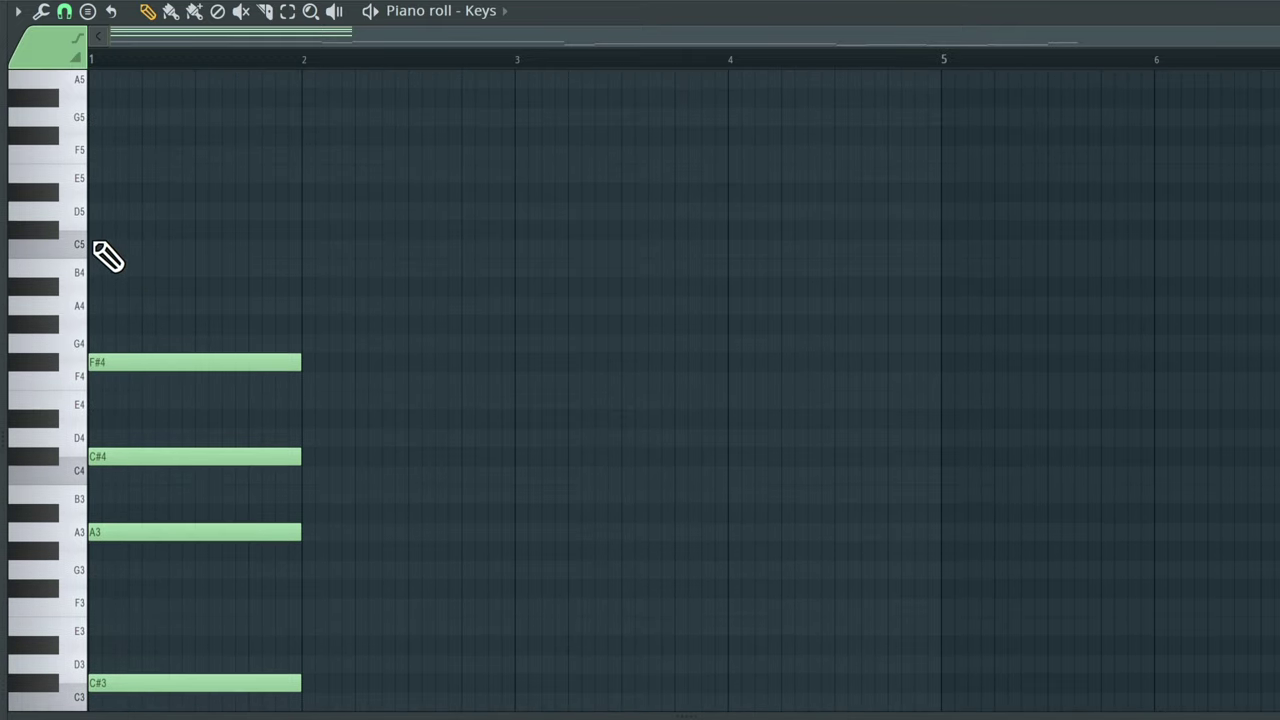
{"action": "left_click", "coordinate": [97, 248]}
{"action": "left_click_drag", "start_coordinate": [90, 243], "coordinate": [94, 217]}
{"action": "key", "text": "space"}
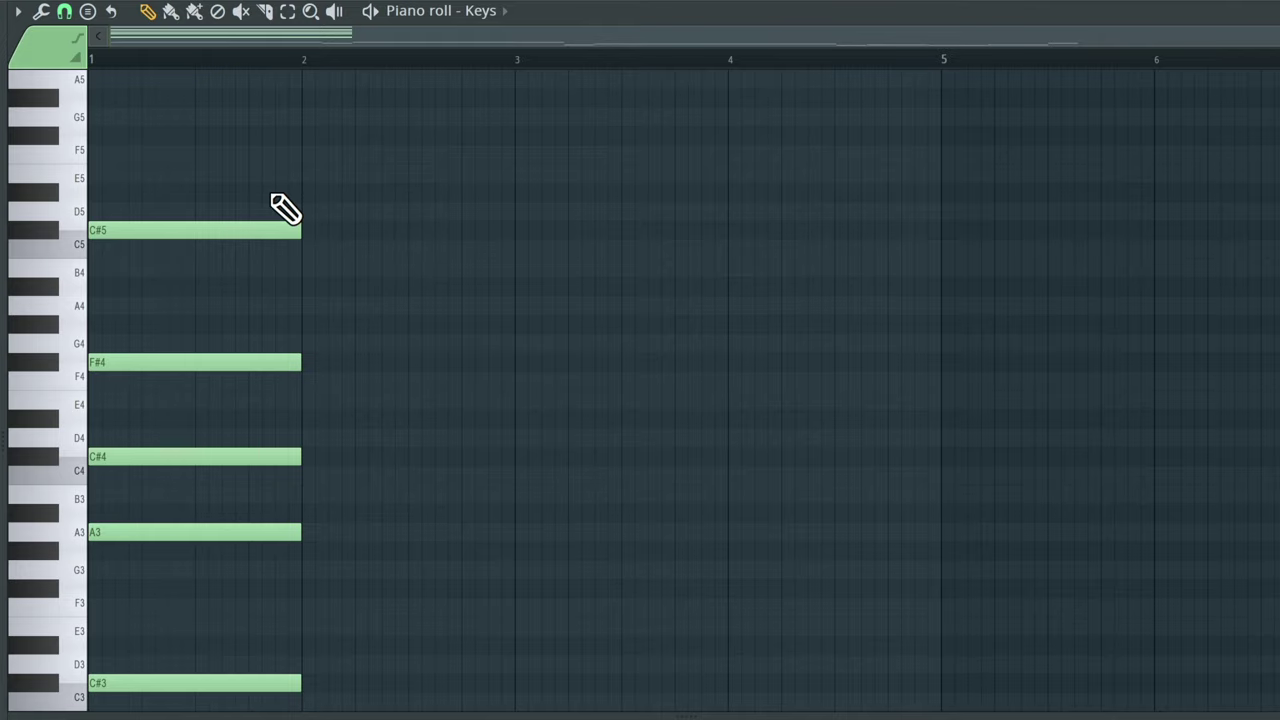
Select all five notes of the bar 1 chord and lengthen them together to two bars, ending at bar 3.
{"action": "left_click", "coordinate": [288, 12]}
{"action": "left_click_drag", "start_coordinate": [264, 135], "coordinate": [300, 663]}
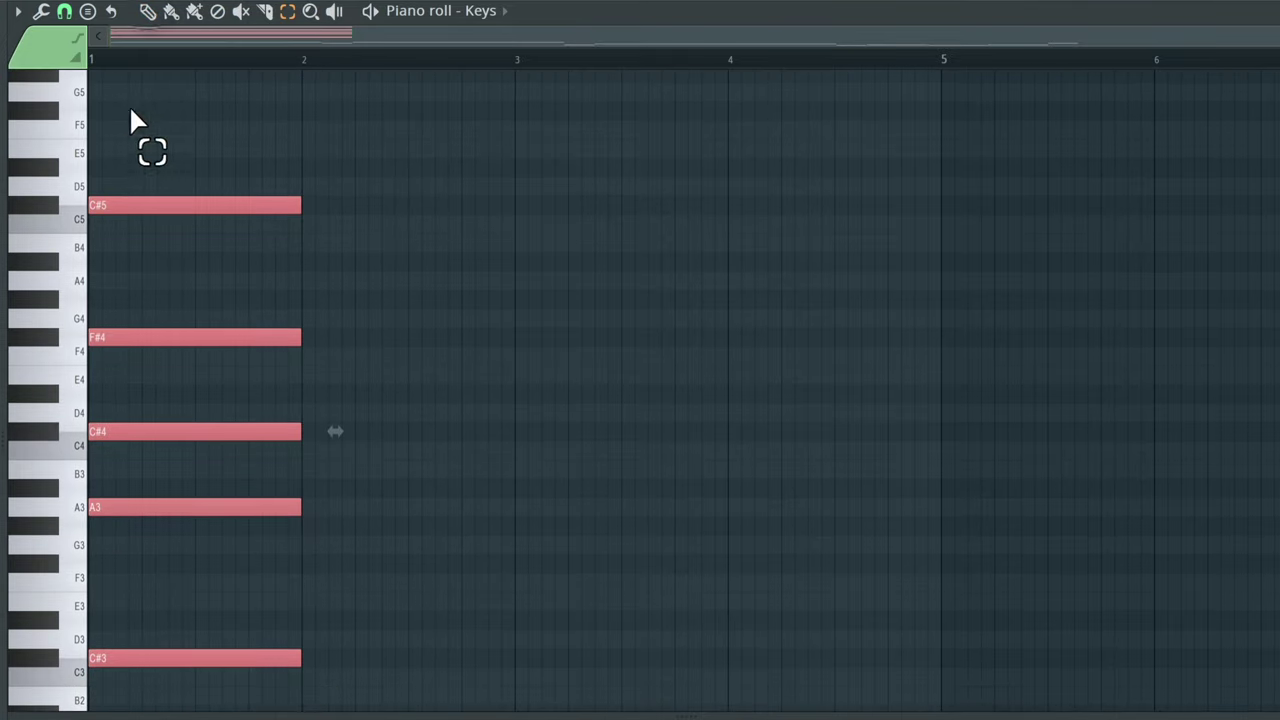
{"action": "left_click", "coordinate": [147, 11]}
{"action": "left_click_drag", "start_coordinate": [292, 200], "coordinate": [511, 201]}
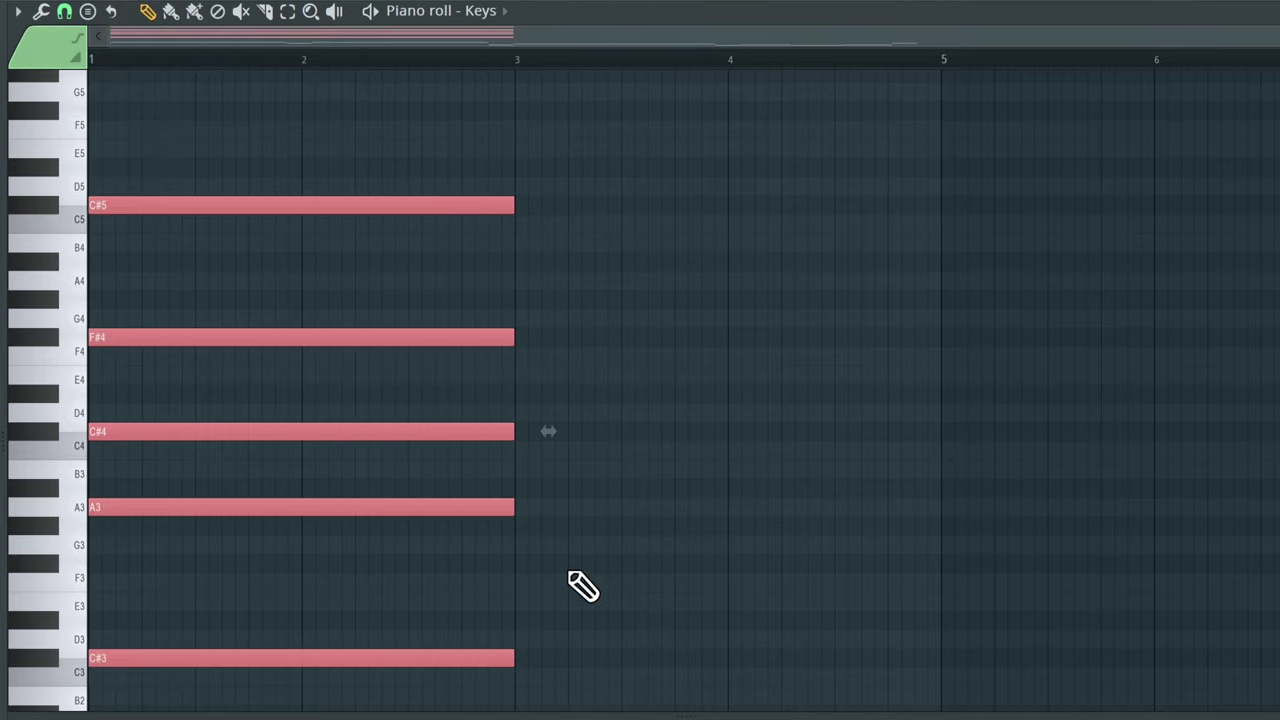
Add an A2 root note at bar 3, shorten it to one bar and play the pattern.
{"action": "scroll", "coordinate": [580, 586], "scroll_direction": "down", "scroll_amount": 2}
{"action": "left_click", "coordinate": [534, 620]}
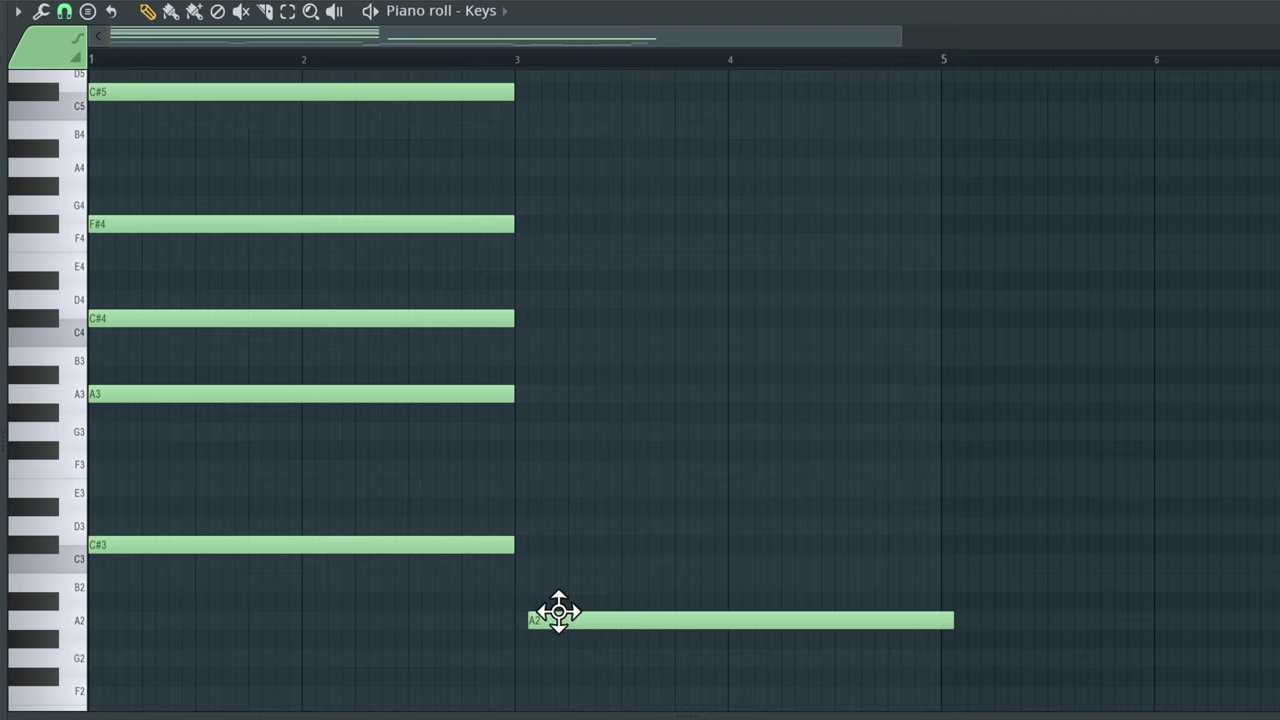
{"action": "left_click_drag", "start_coordinate": [558, 612], "coordinate": [544, 612]}
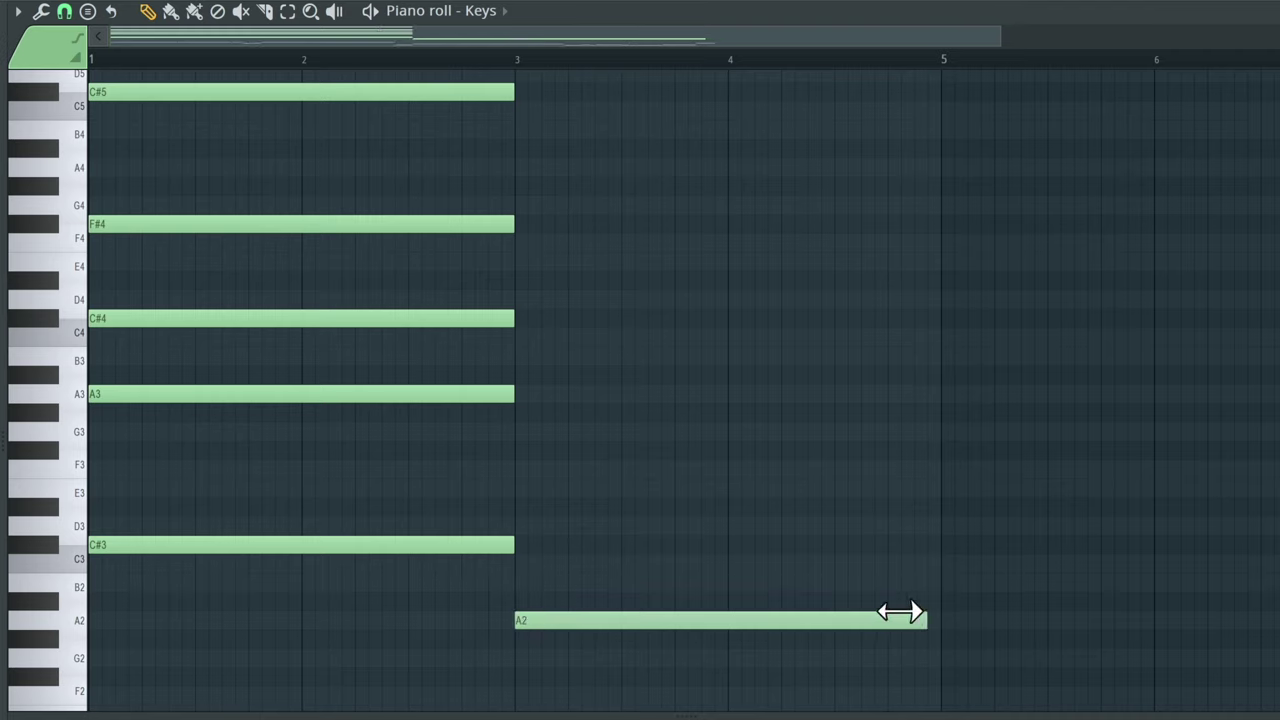
{"action": "left_click_drag", "start_coordinate": [900, 612], "coordinate": [714, 612]}
{"action": "key", "text": "space"}
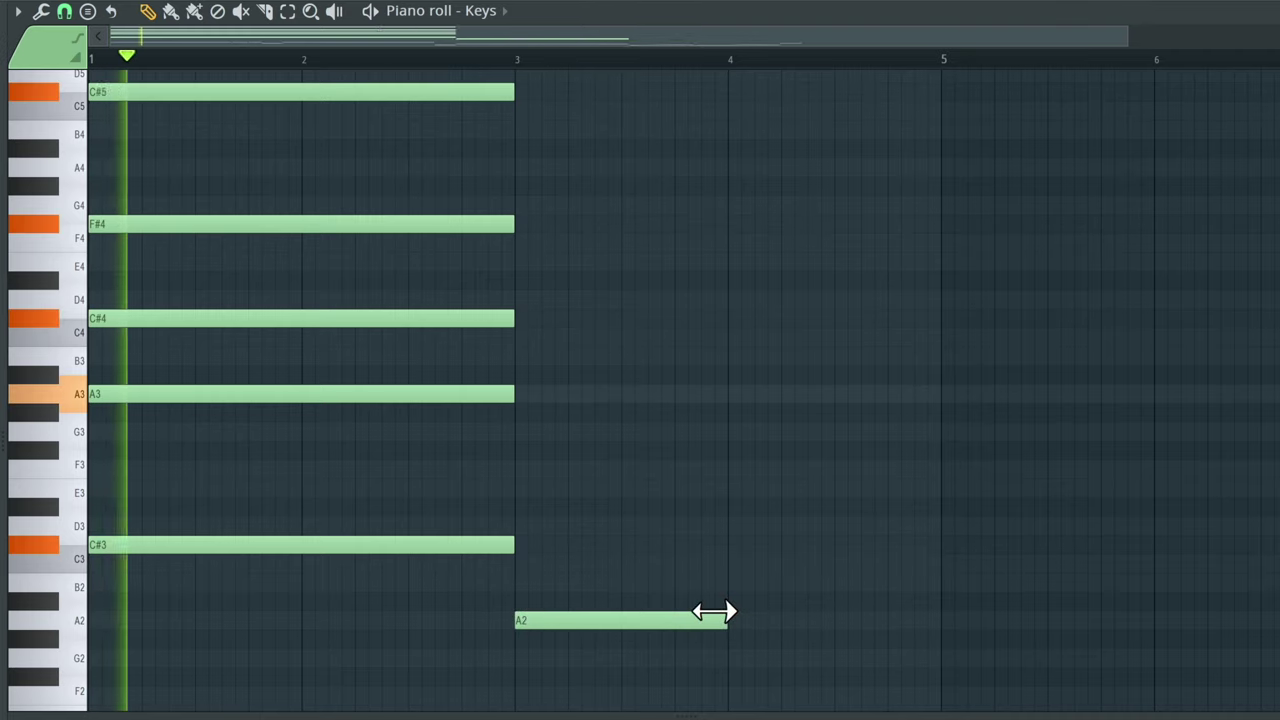
Stack one-bar A3, C#4, E4 and C#5 notes above the A2 at bar 3 and listen to the progression.
{"action": "left_click", "coordinate": [522, 396]}
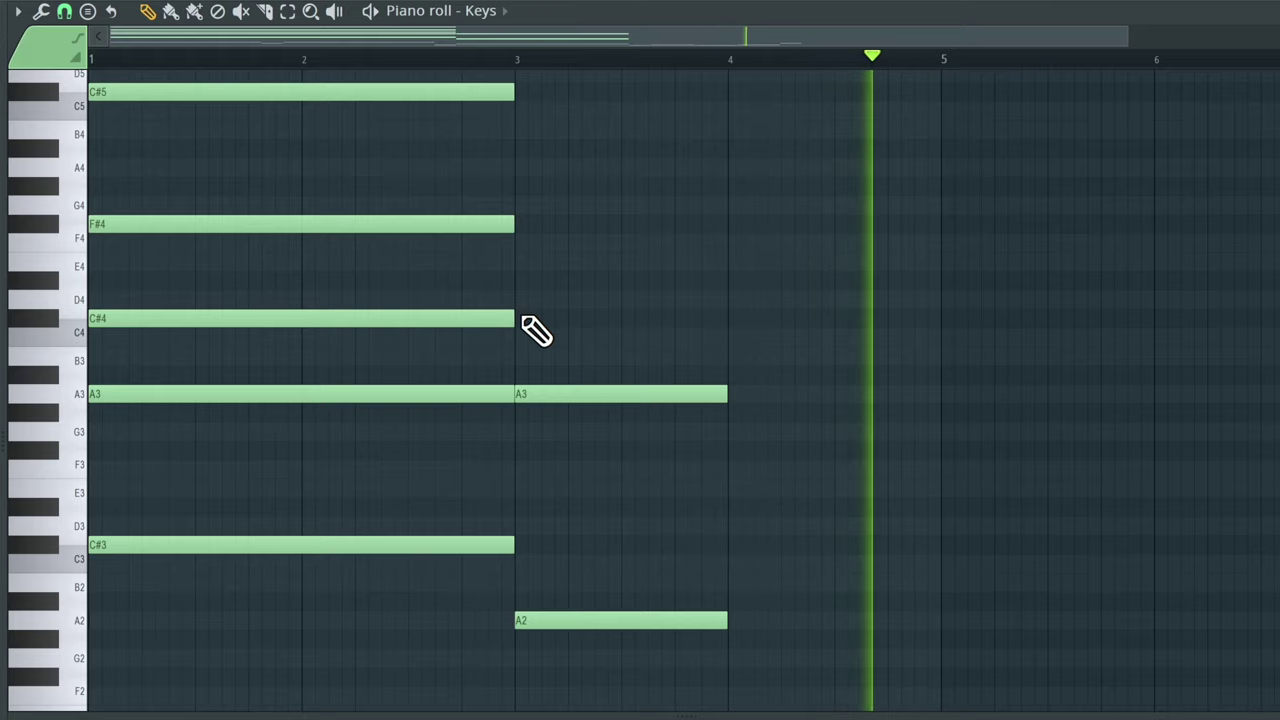
{"action": "left_click", "coordinate": [528, 325]}
{"action": "key", "text": "space"}
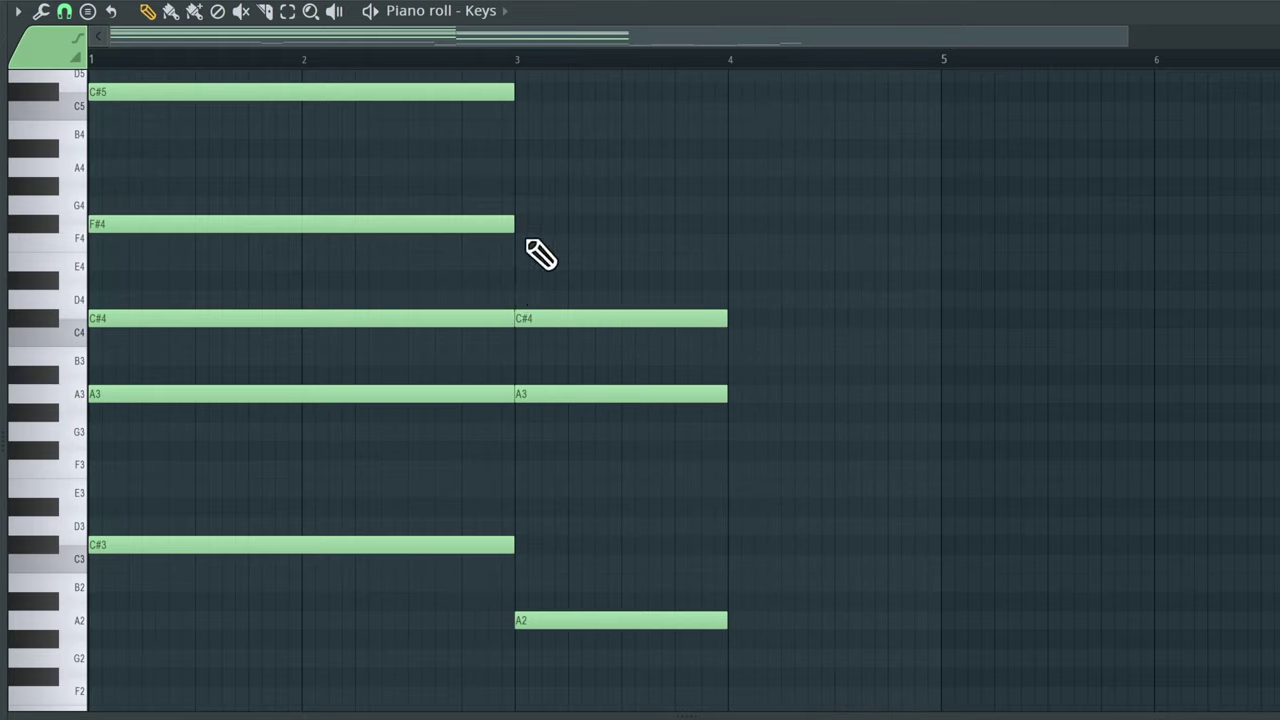
{"action": "left_click", "coordinate": [521, 261]}
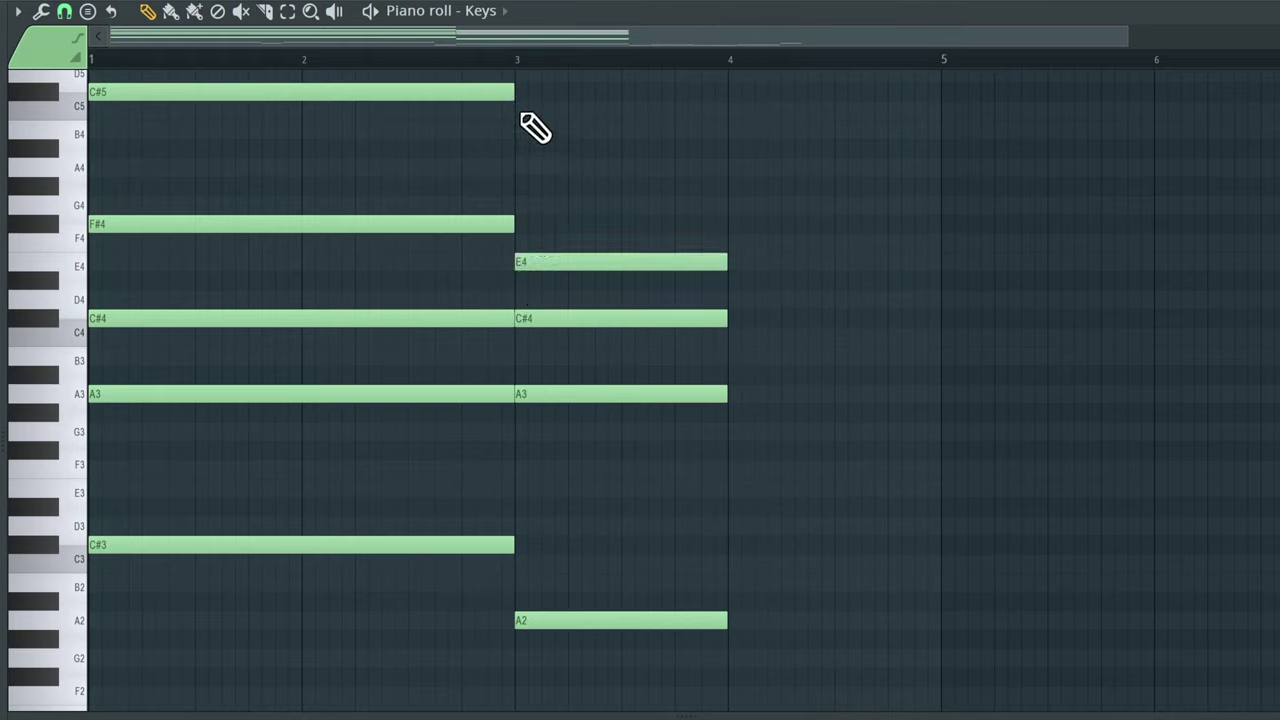
{"action": "left_click", "coordinate": [522, 93]}
{"action": "key", "text": "space"}
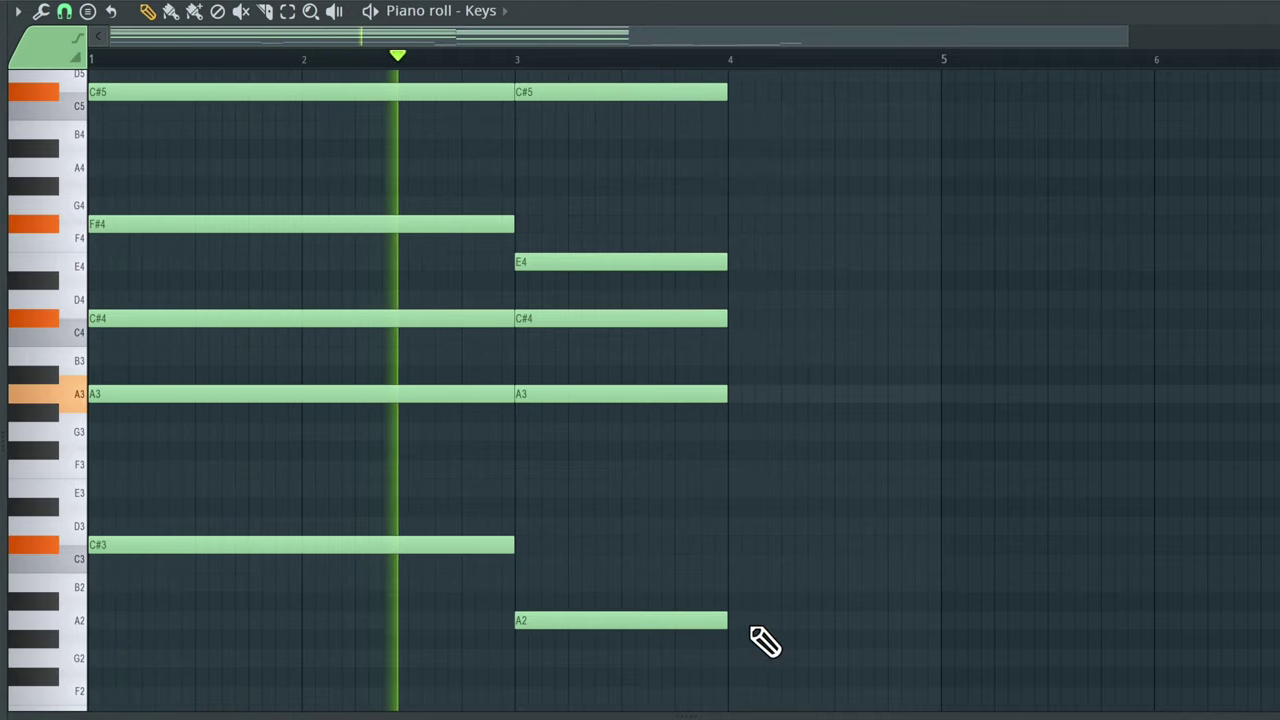
{"action": "key", "text": "space"}
Start the bar 4 chord with one-bar G2, B3 and D4 notes.
{"action": "left_click", "coordinate": [738, 677]}
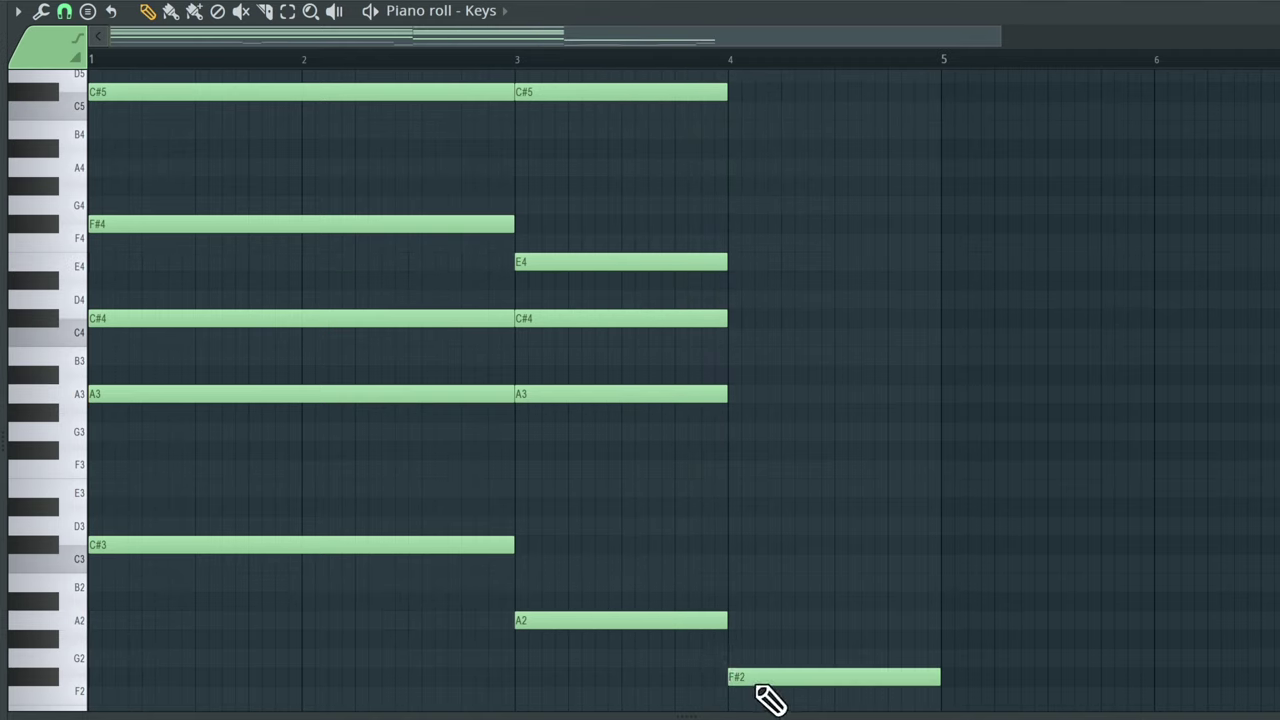
{"action": "left_click_drag", "start_coordinate": [733, 668], "coordinate": [732, 643]}
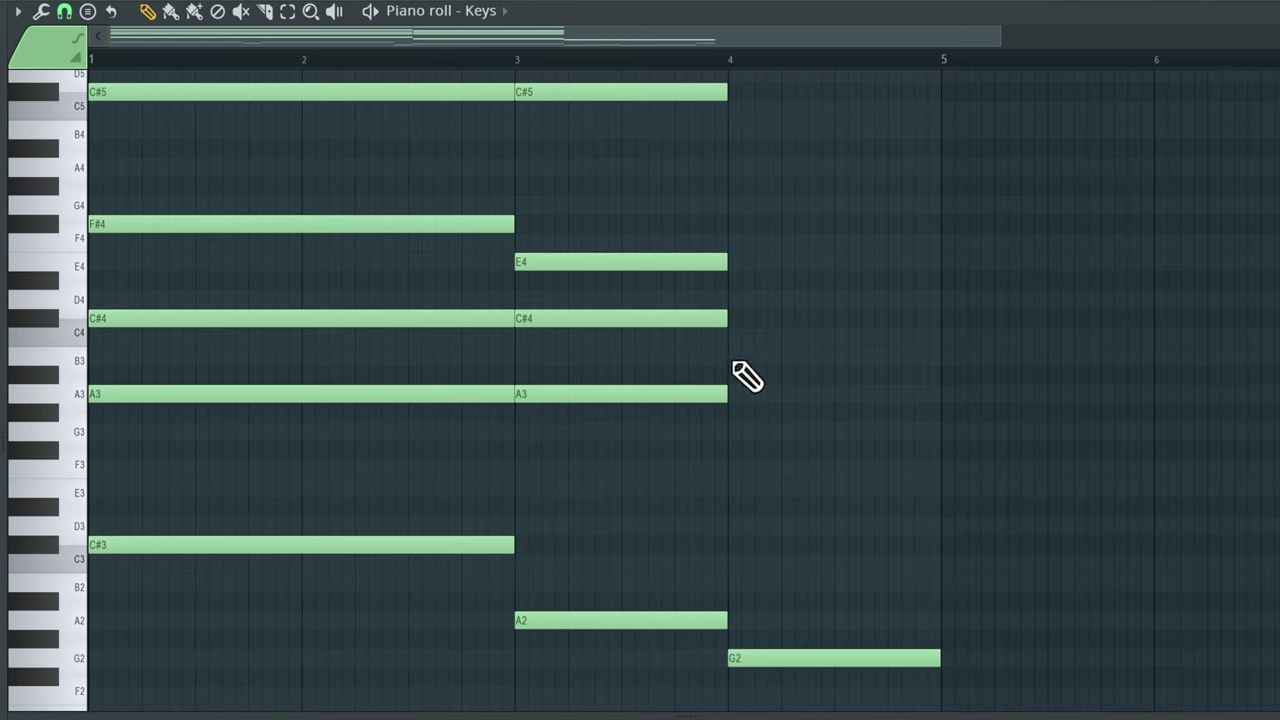
{"action": "left_click", "coordinate": [733, 358]}
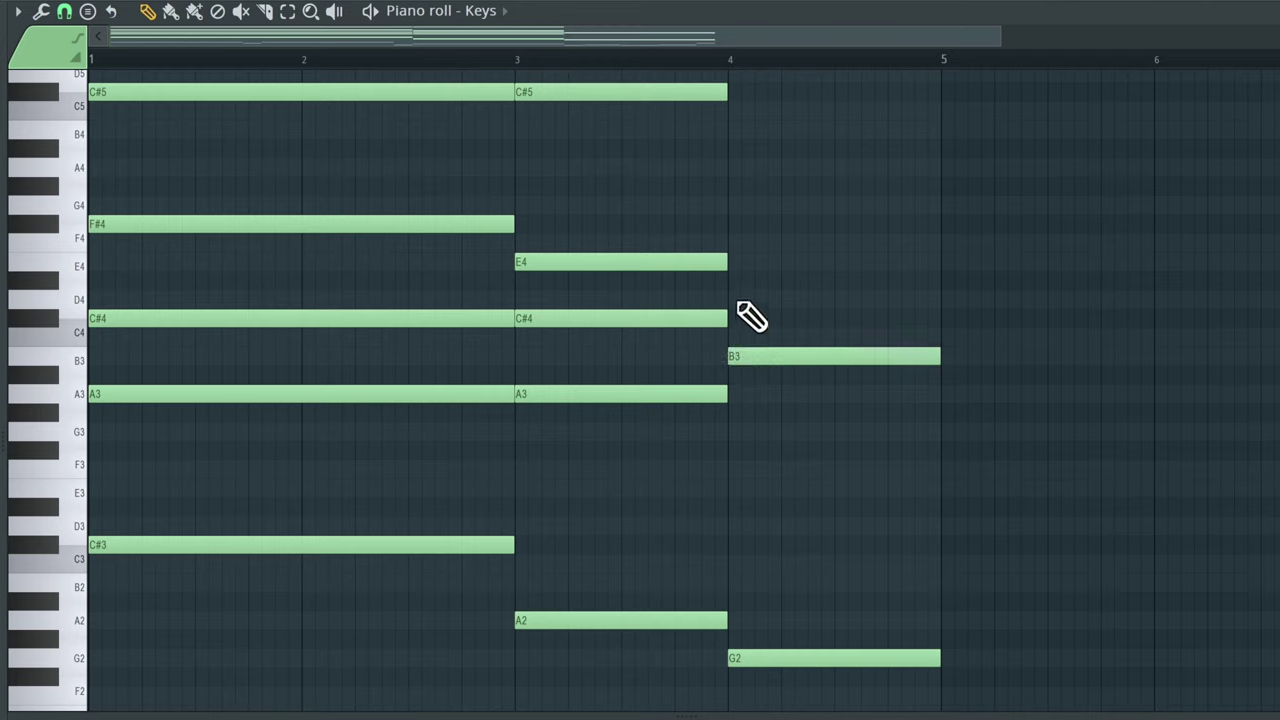
{"action": "left_click", "coordinate": [740, 300]}
{"action": "mouse_move", "coordinate": [726, 289]}
{"action": "left_mouse_down"}
{"action": "mouse_move", "coordinate": [760, 291]}
{"action": "mouse_move", "coordinate": [734, 291]}
{"action": "mouse_move", "coordinate": [748, 289]}
{"action": "left_mouse_up"}
Add one-bar F#4 and D5 notes on top of the bar 4 chord and play the whole progression.
{"action": "mouse_move", "coordinate": [735, 222]}
{"action": "left_mouse_down"}
{"action": "mouse_move", "coordinate": [723, 213]}
{"action": "mouse_move", "coordinate": [743, 214]}
{"action": "mouse_move", "coordinate": [731, 216]}
{"action": "left_mouse_up"}
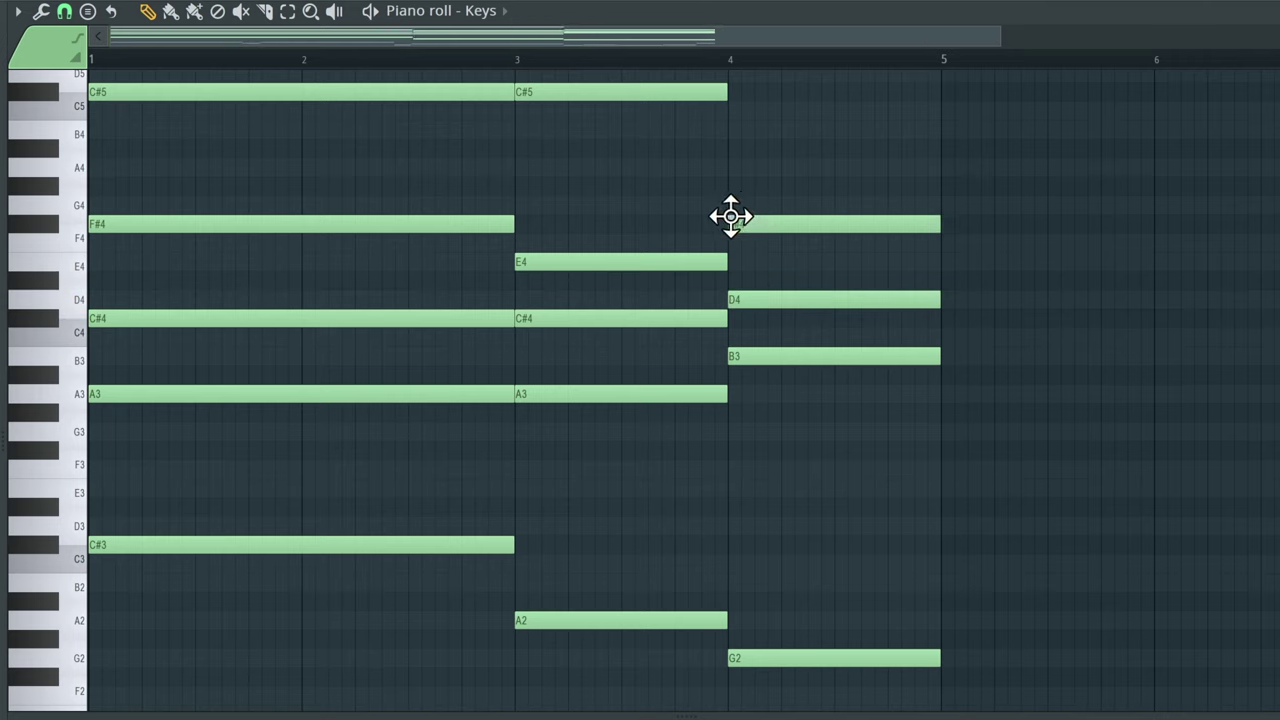
{"action": "left_click", "coordinate": [740, 75]}
{"action": "scroll", "coordinate": [793, 180], "scroll_direction": "up", "scroll_amount": 1}
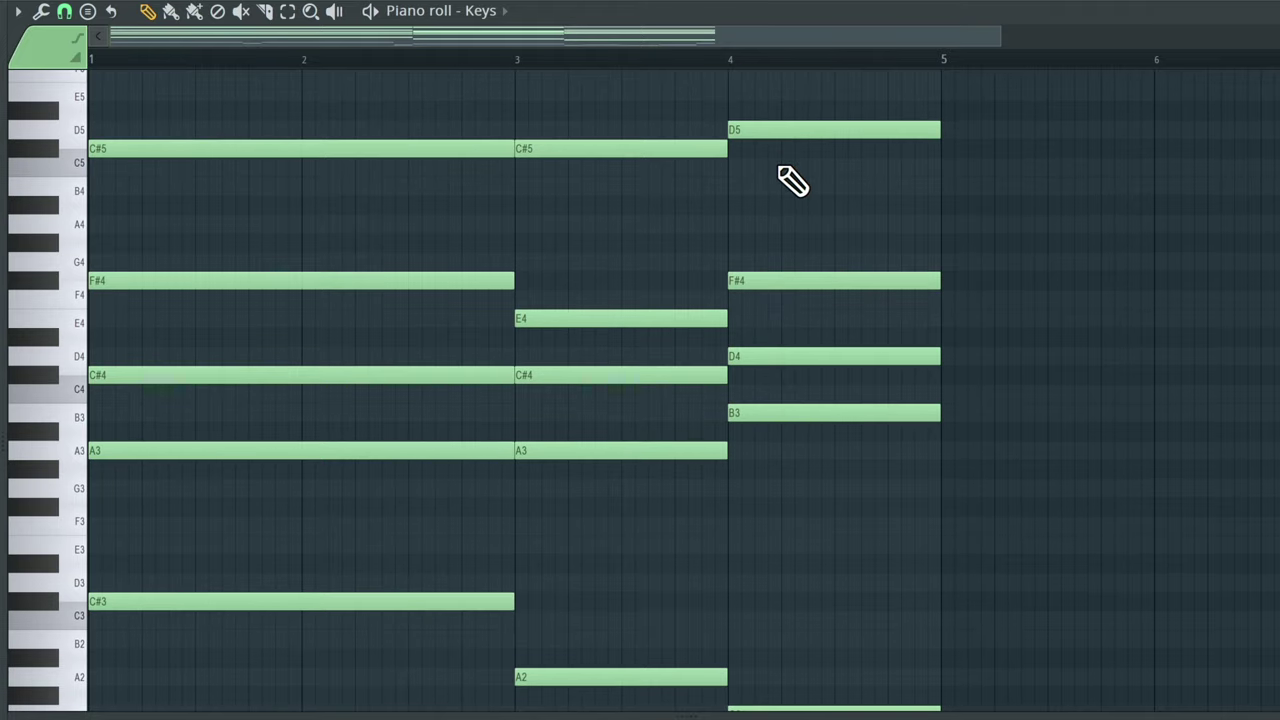
{"action": "key", "text": "space"}
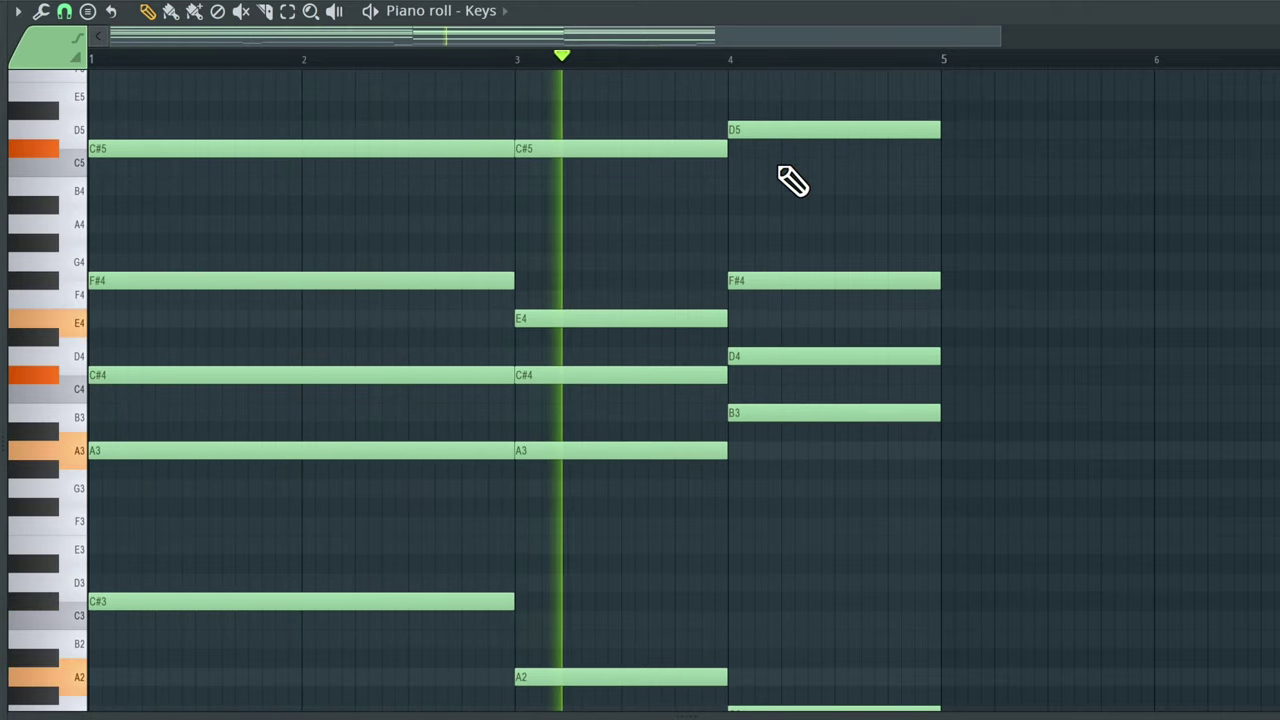
{"action": "scroll", "coordinate": [793, 180], "scroll_direction": "down", "scroll_amount": 1}
{"action": "scroll", "coordinate": [793, 180], "scroll_direction": "up", "scroll_amount": 2}
{"action": "scroll", "coordinate": [793, 180], "scroll_direction": "up", "scroll_amount": 1}
{"action": "scroll", "coordinate": [793, 180], "scroll_direction": "down", "scroll_amount": 3}
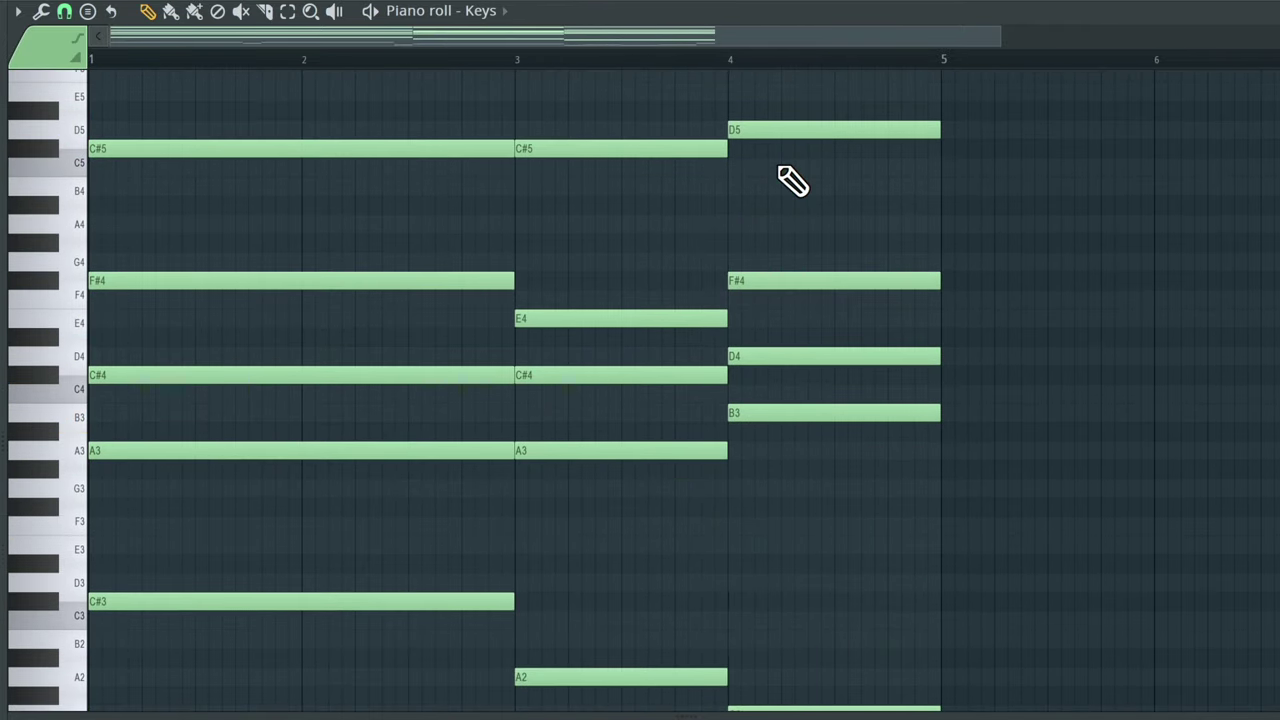
Examine the Keys chord notes and the ghosted bass notes below them, and close the piano roll.
{"action": "scroll", "coordinate": [793, 180], "scroll_direction": "down", "scroll_amount": 2}
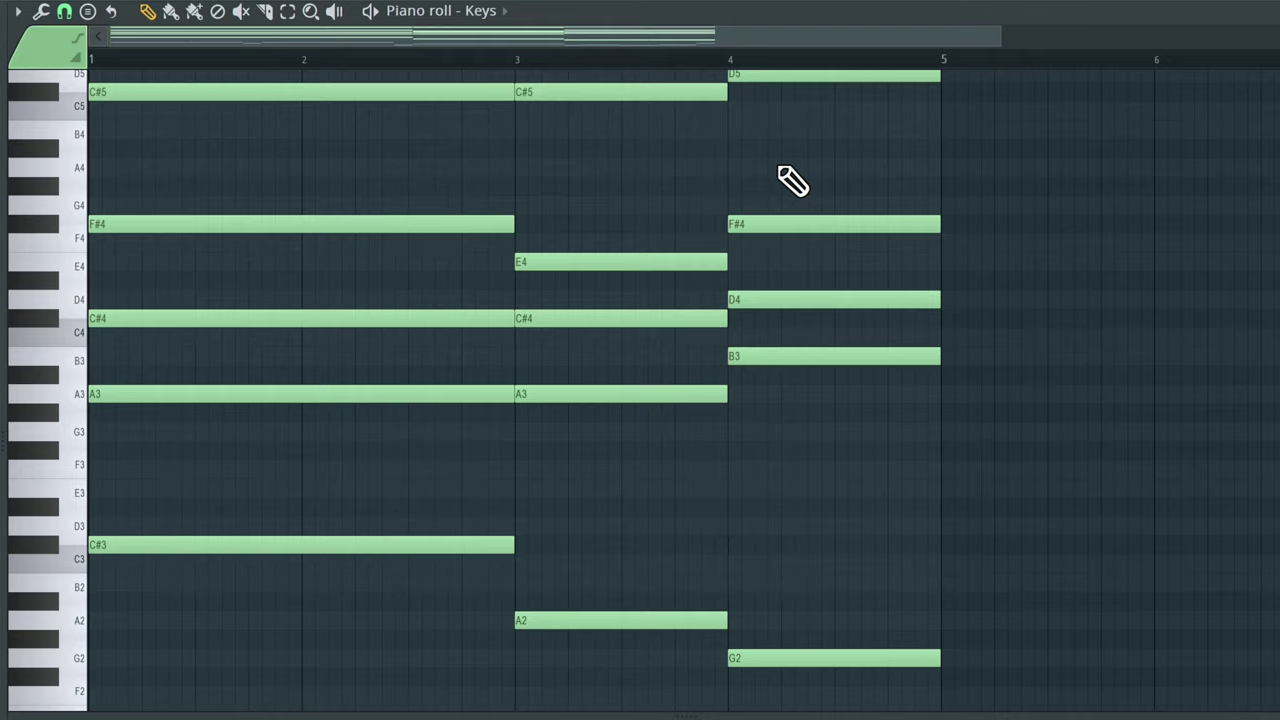
{"action": "scroll", "coordinate": [337, 443], "scroll_direction": "down", "scroll_amount": 8}
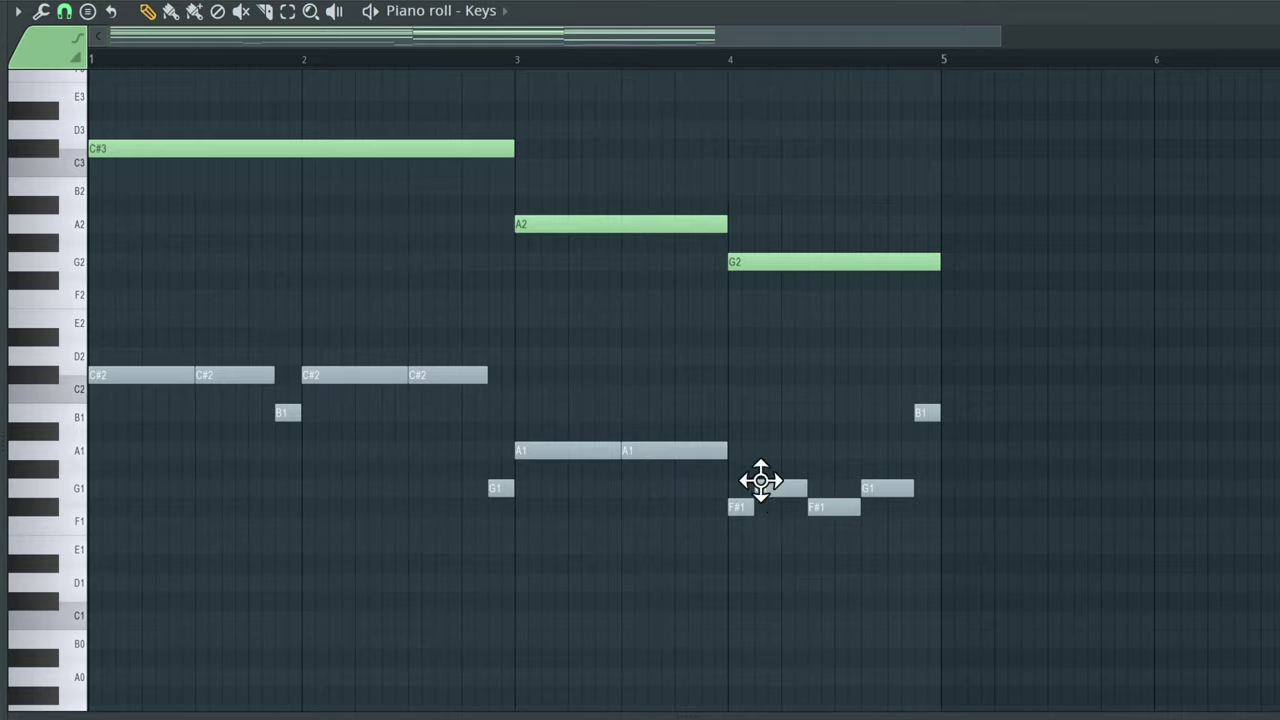
{"action": "scroll", "coordinate": [738, 502], "scroll_direction": "up", "scroll_amount": 8}
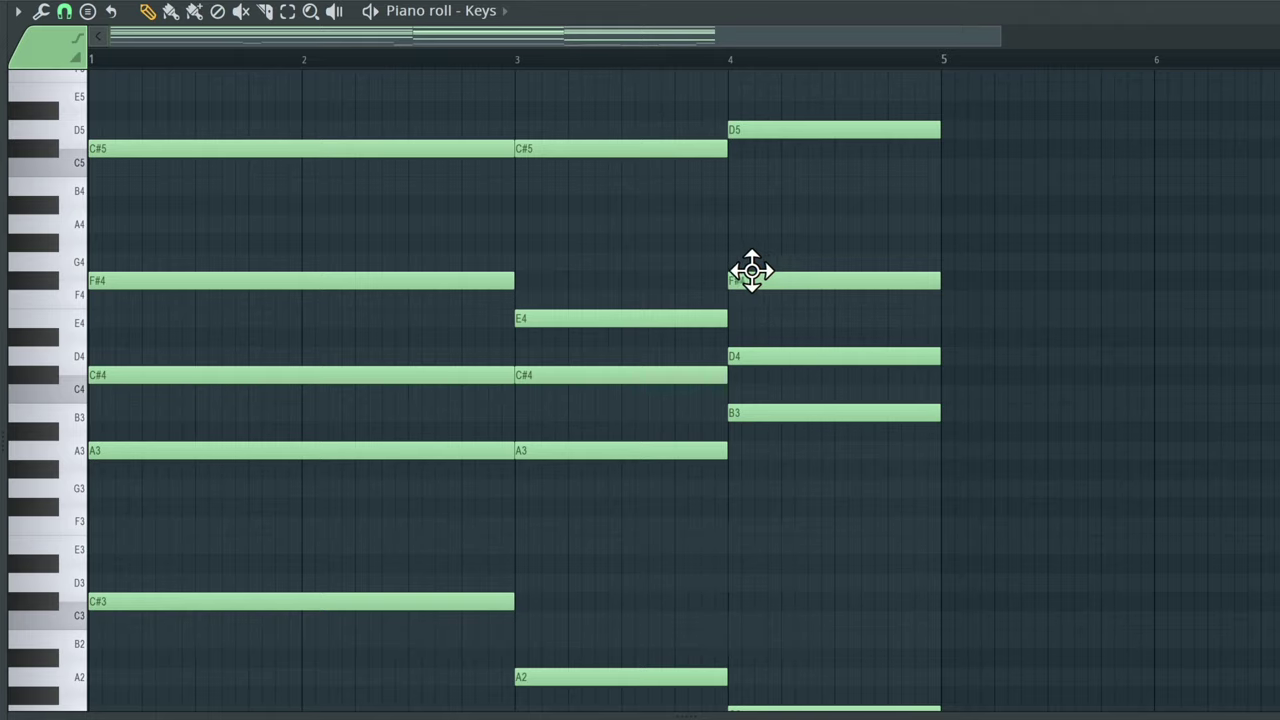
{"action": "scroll", "coordinate": [790, 575], "scroll_direction": "down", "scroll_amount": 3}
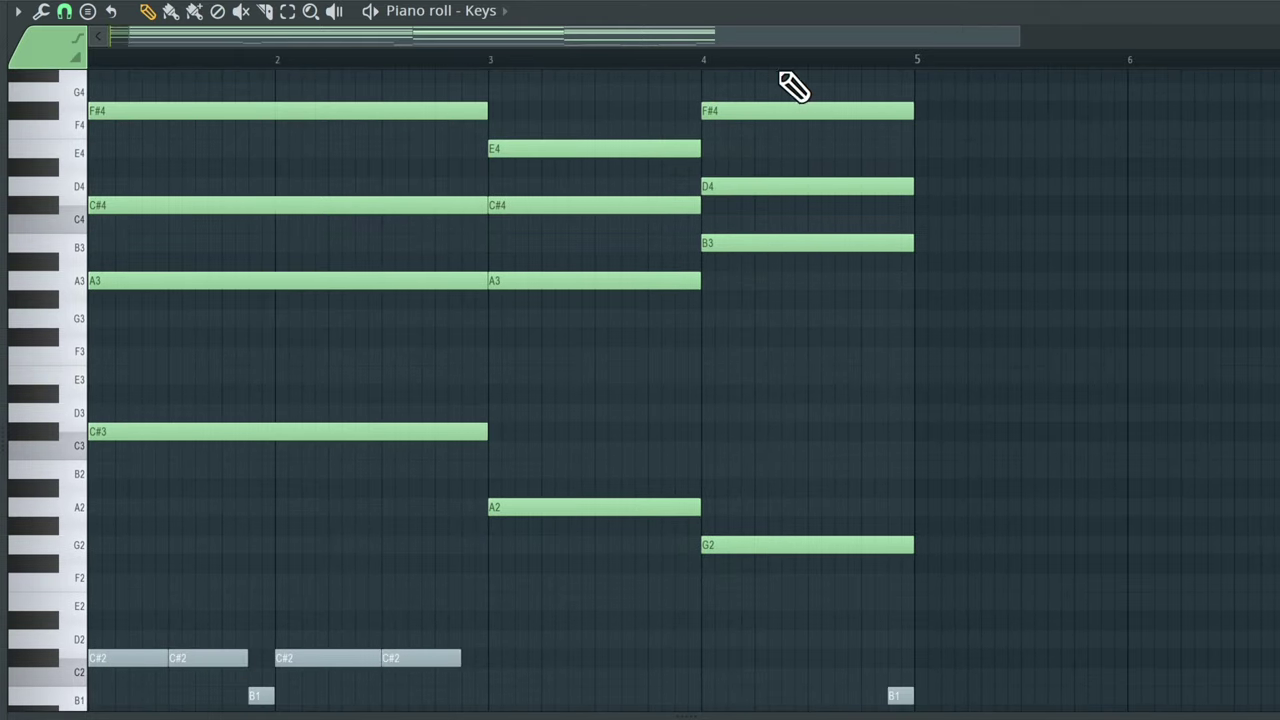
{"action": "scroll", "coordinate": [745, 100], "scroll_direction": "up", "scroll_amount": 2}
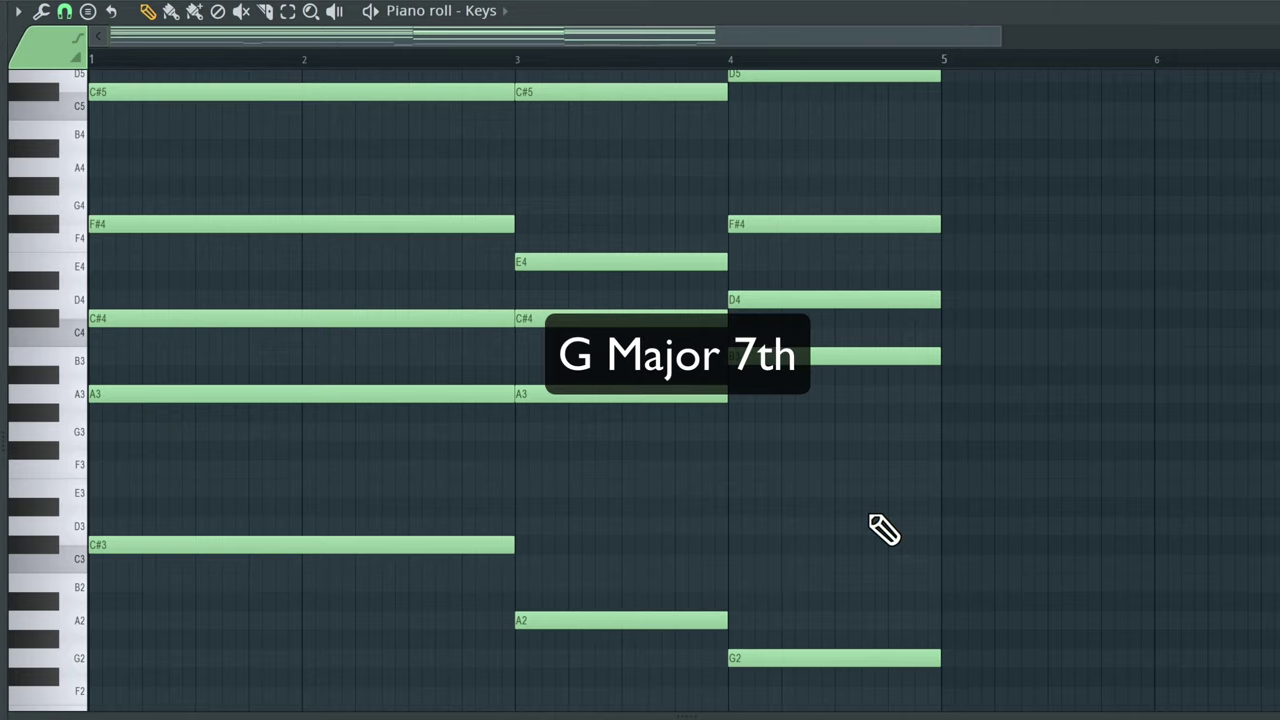
{"action": "scroll", "coordinate": [884, 530], "scroll_direction": "down", "scroll_amount": 4}
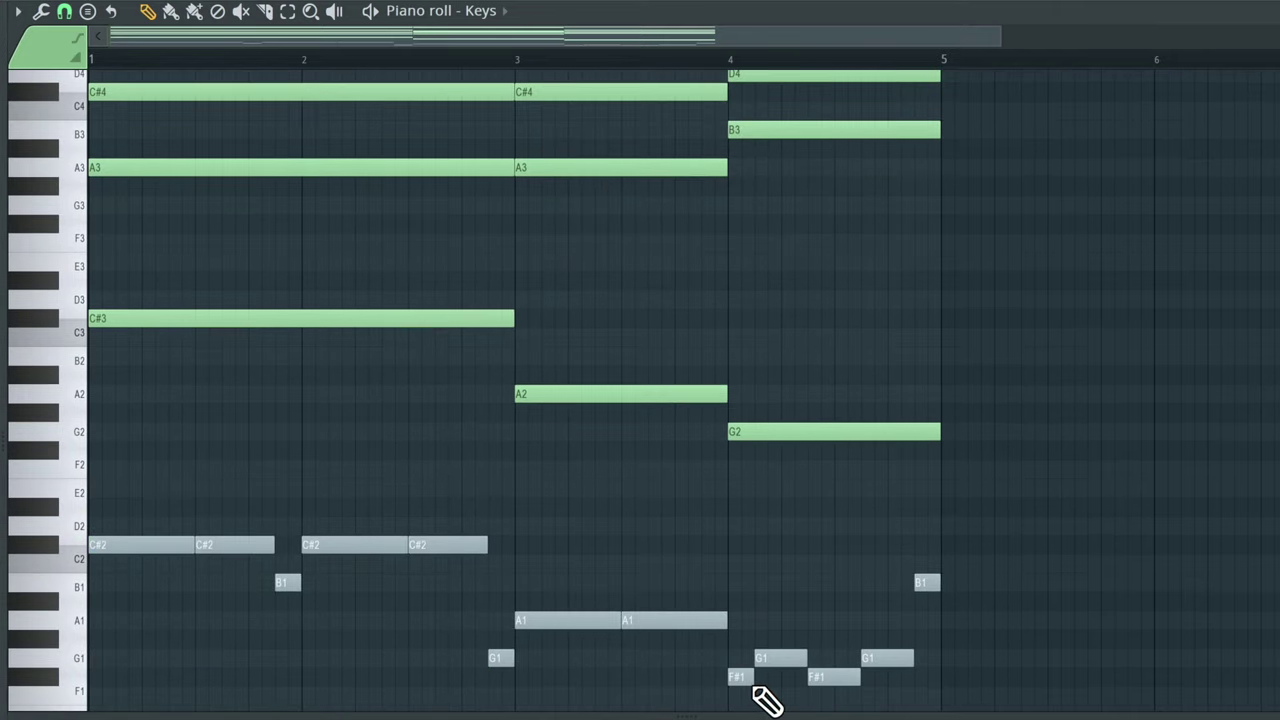
{"action": "scroll", "coordinate": [837, 517], "scroll_direction": "up", "scroll_amount": 3}
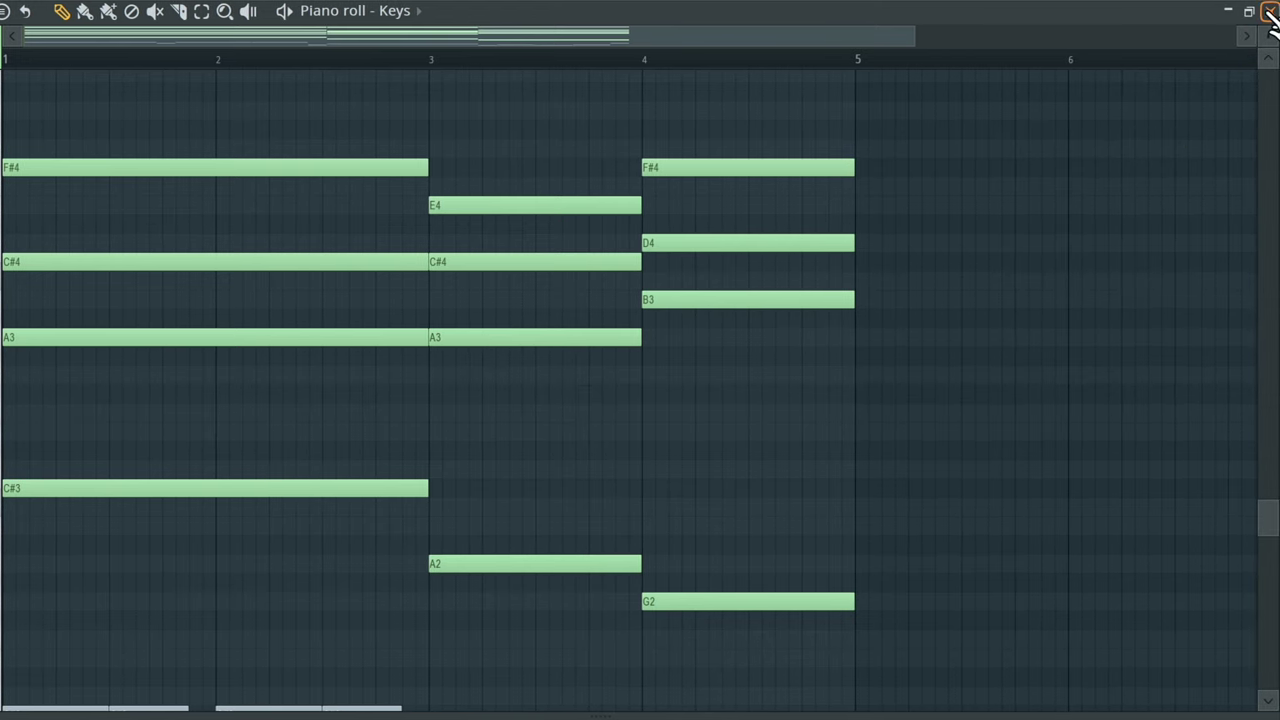
{"action": "left_click", "coordinate": [1270, 11]}
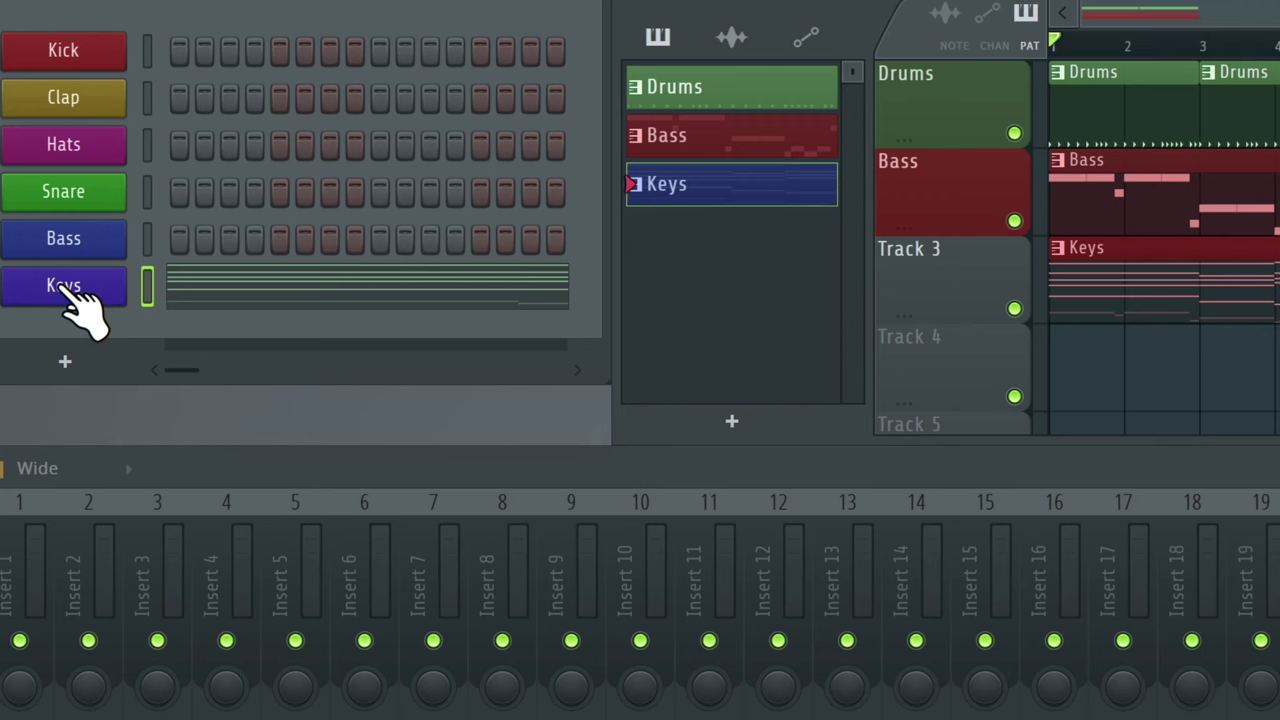
Open the Keys channel's FL Keys instrument, switch its sound to Rhodes (FL) and audition it with the song.
{"action": "left_click", "coordinate": [64, 288]}
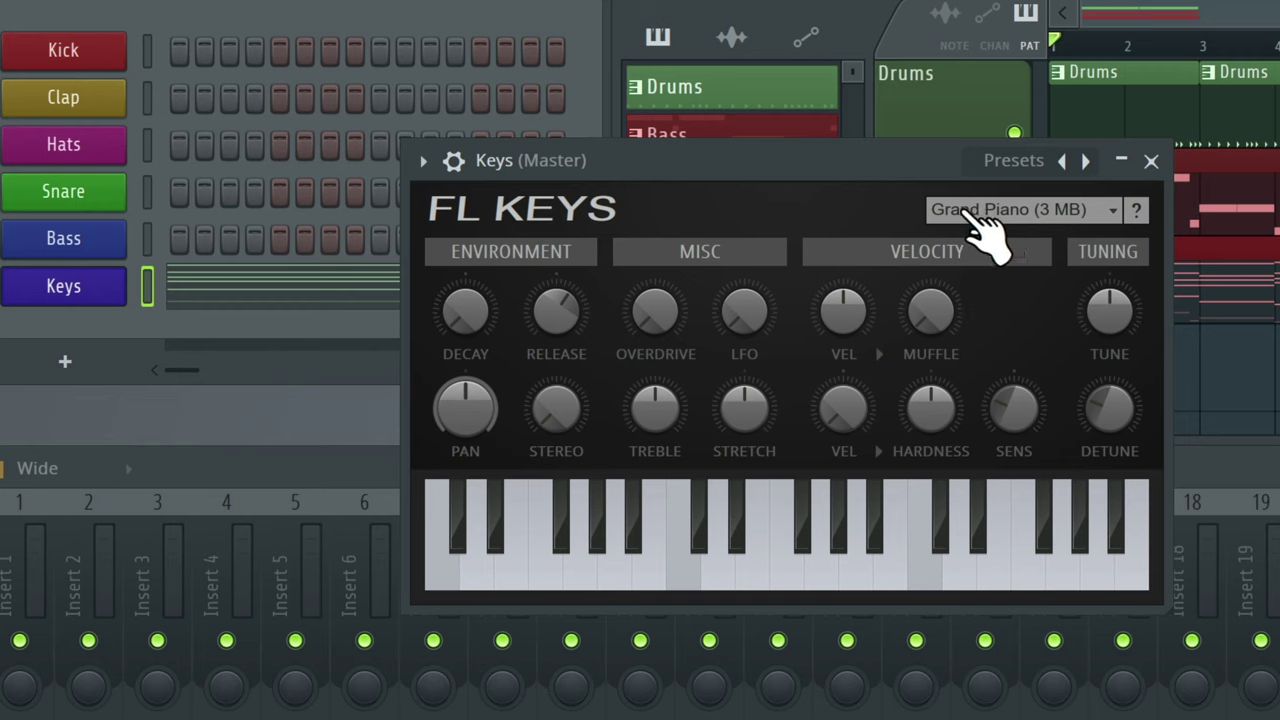
{"action": "left_click", "coordinate": [1068, 211]}
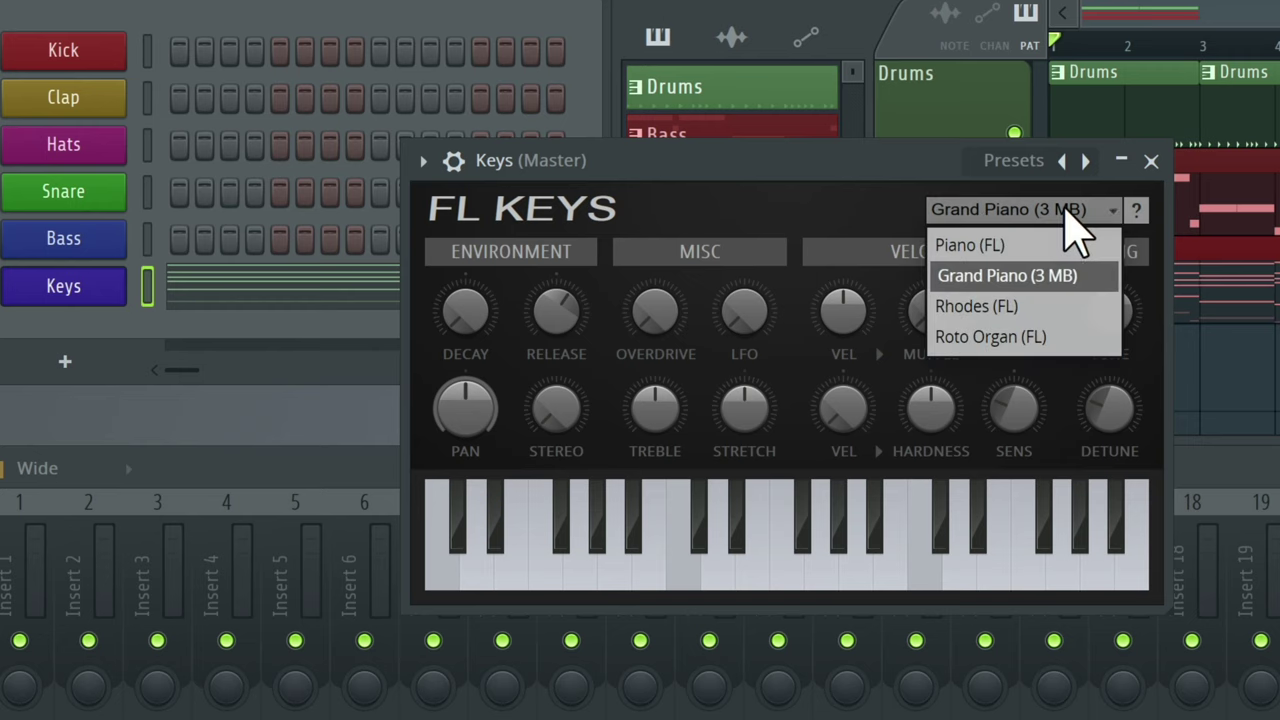
{"action": "left_click", "coordinate": [980, 310]}
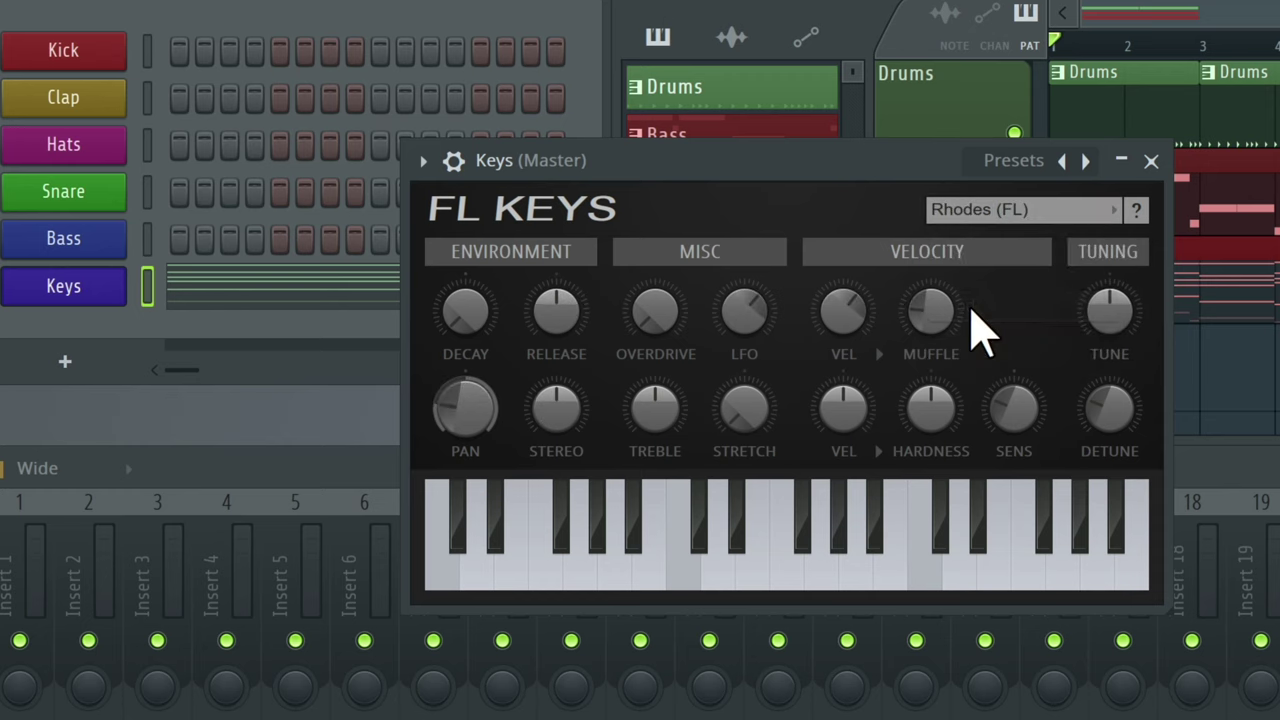
{"action": "key", "text": "space"}
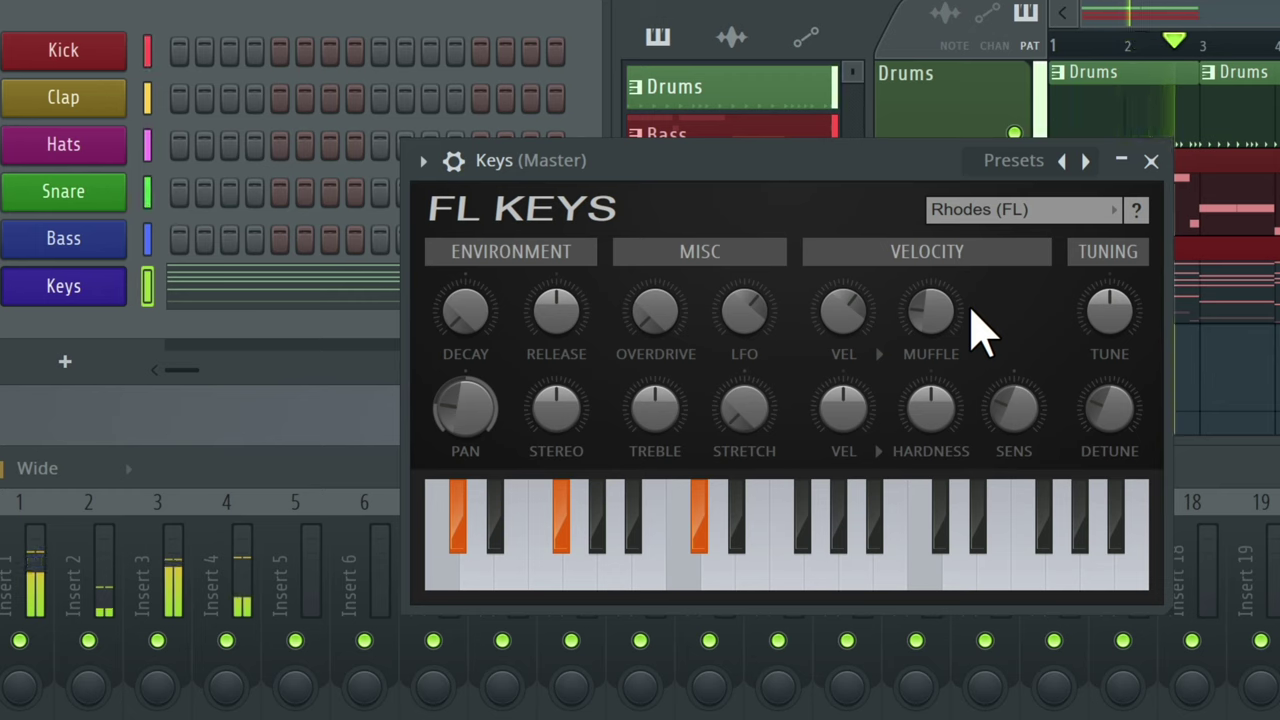
{"action": "key", "text": "space"}
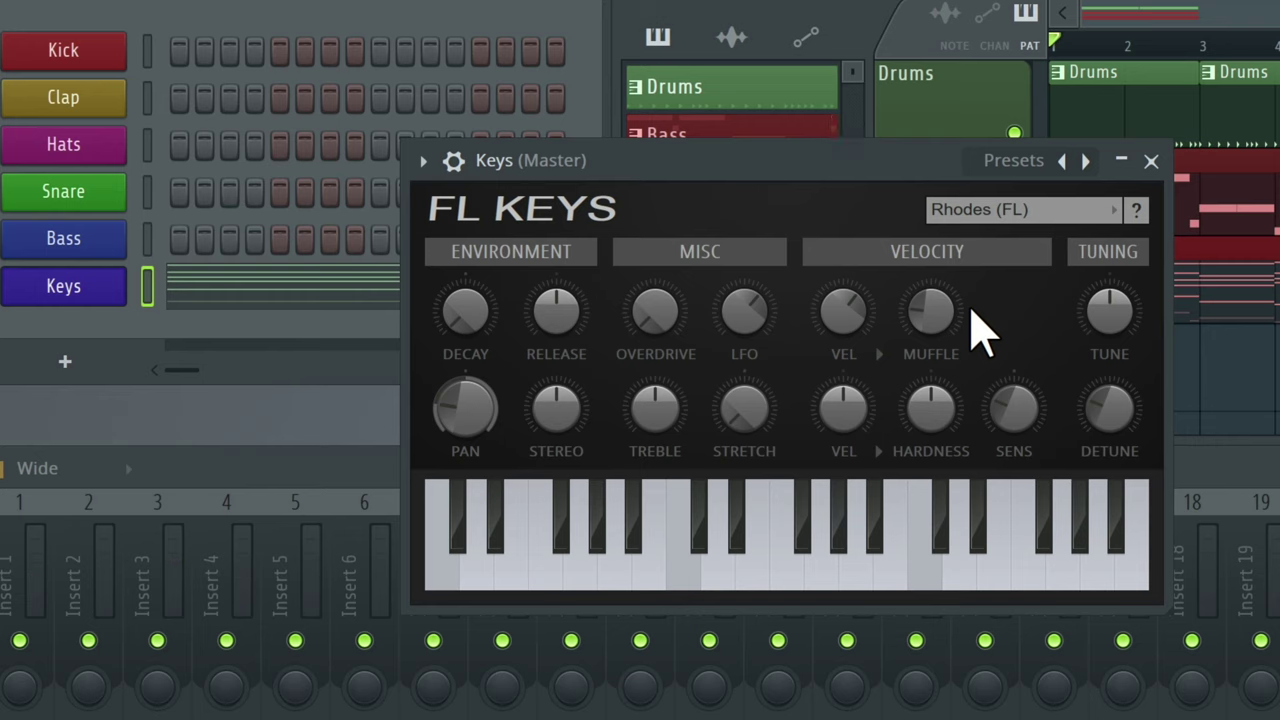
Pan the Rhodes sound partway to the right and play the song to check its placement.
{"action": "left_click_drag", "start_coordinate": [465, 405], "coordinate": [465, 403]}
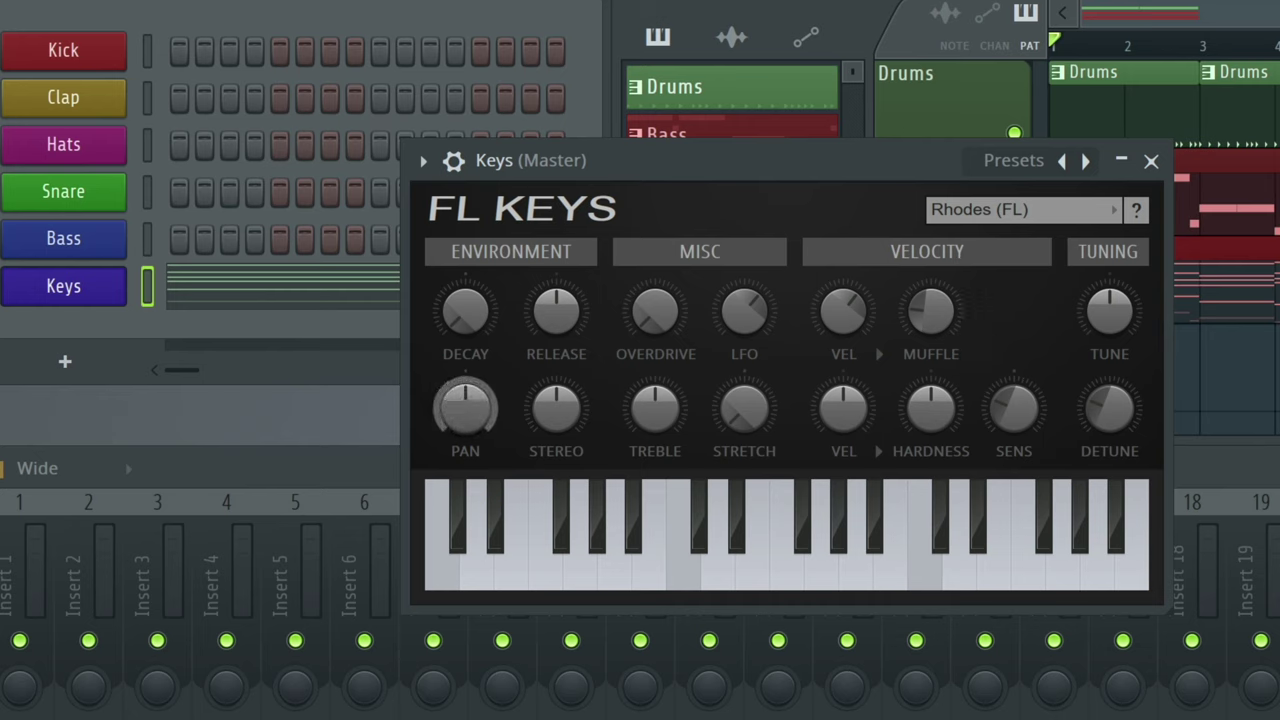
{"action": "left_click_drag", "start_coordinate": [465, 403], "coordinate": [475, 398]}
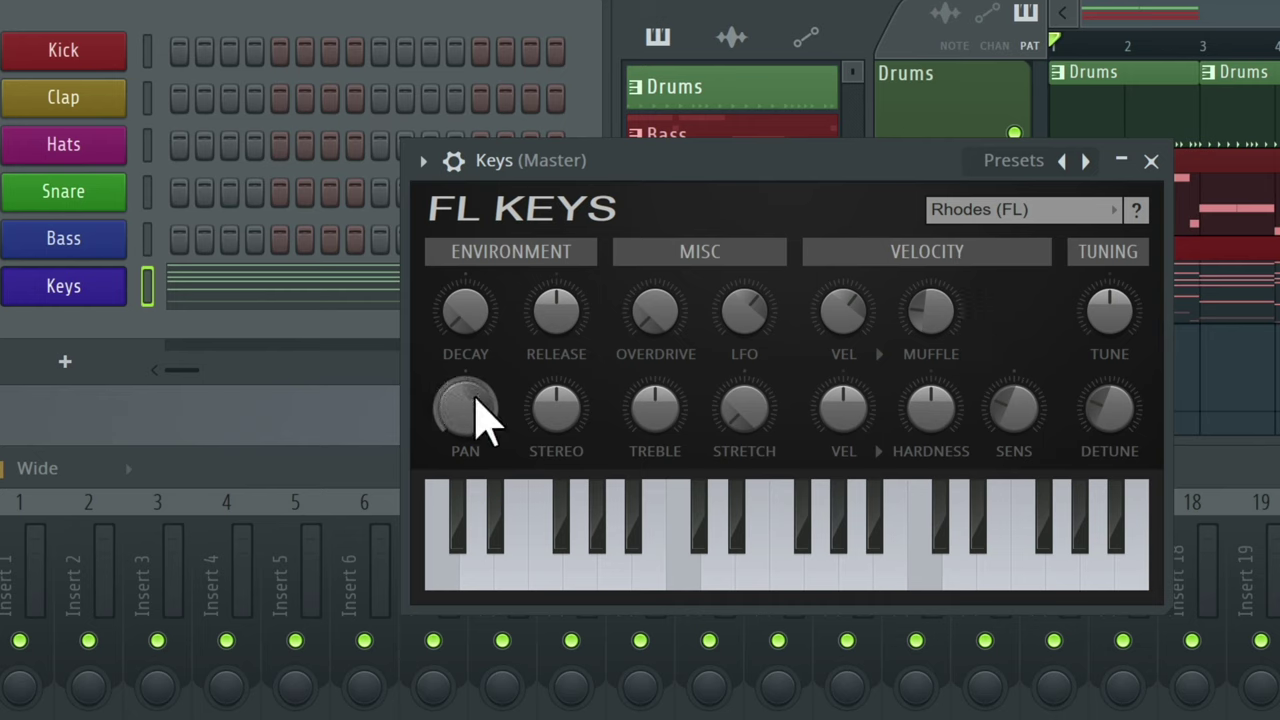
{"action": "key", "text": "space"}
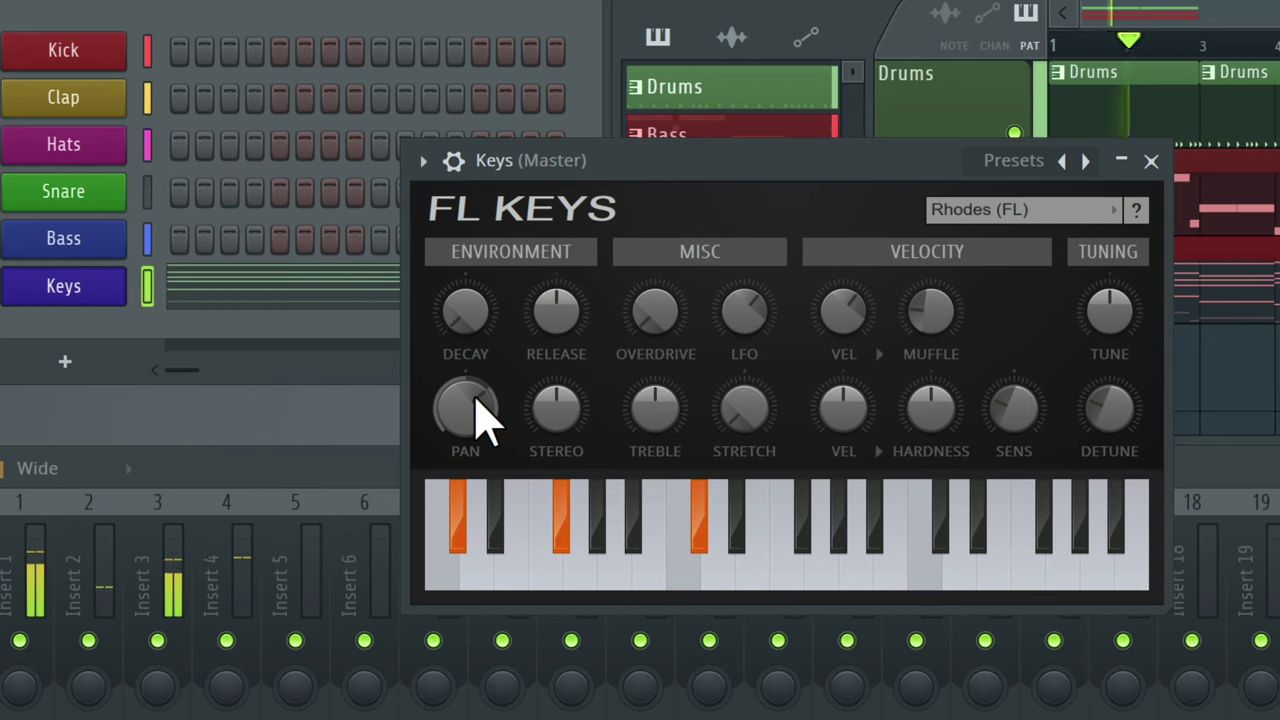
{"action": "key", "text": "space"}
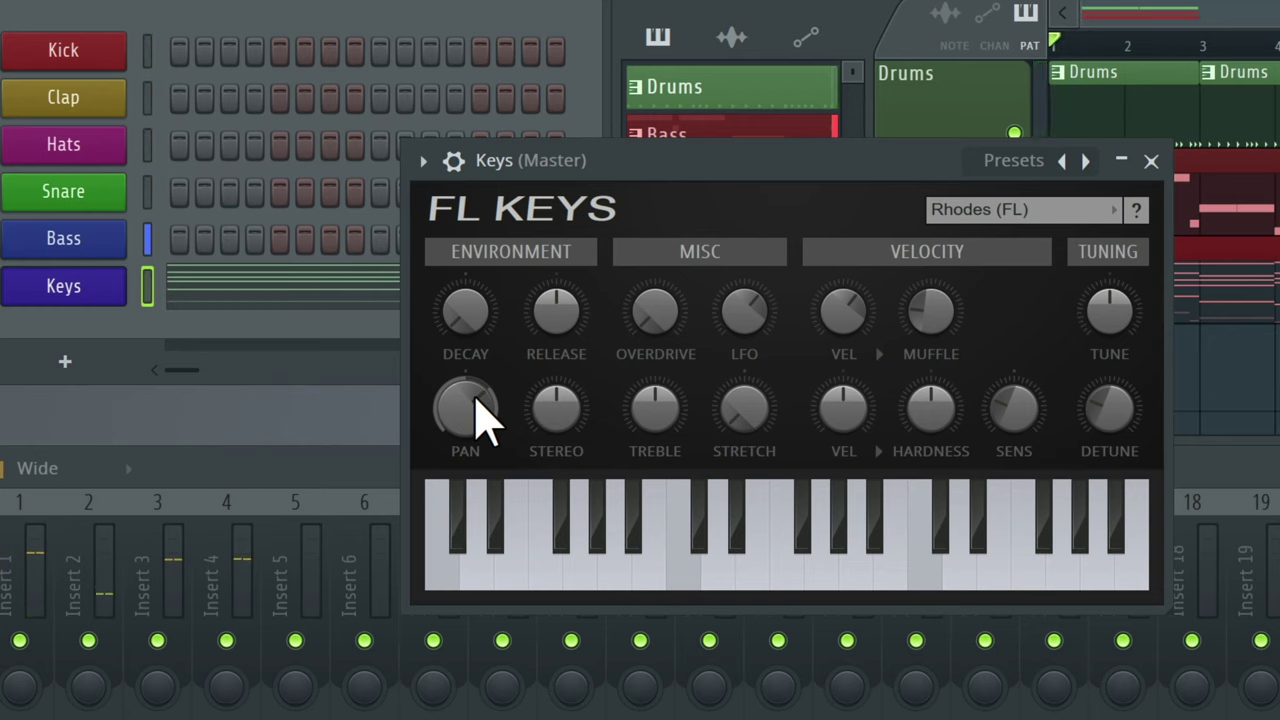
Raise the treble of the Rhodes sound above its centre setting and audition it with the song.
{"action": "left_click_drag", "start_coordinate": [655, 407], "coordinate": [657, 402]}
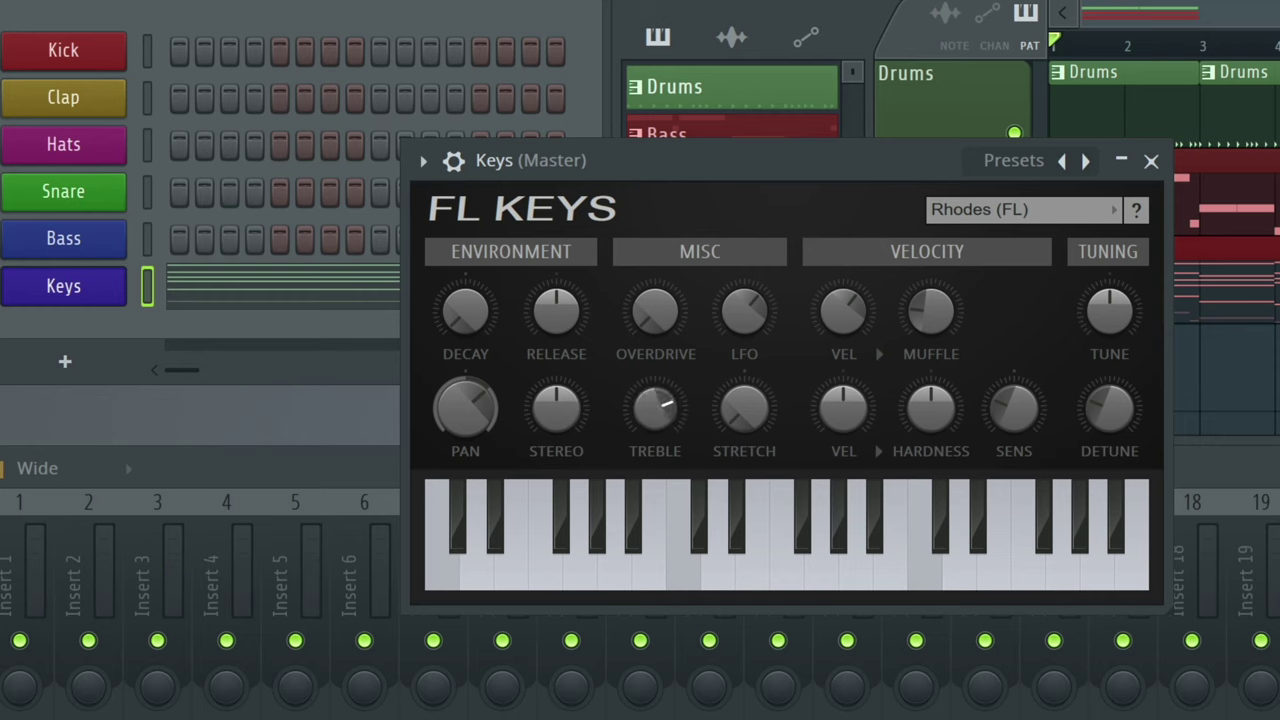
{"action": "key", "text": "space"}
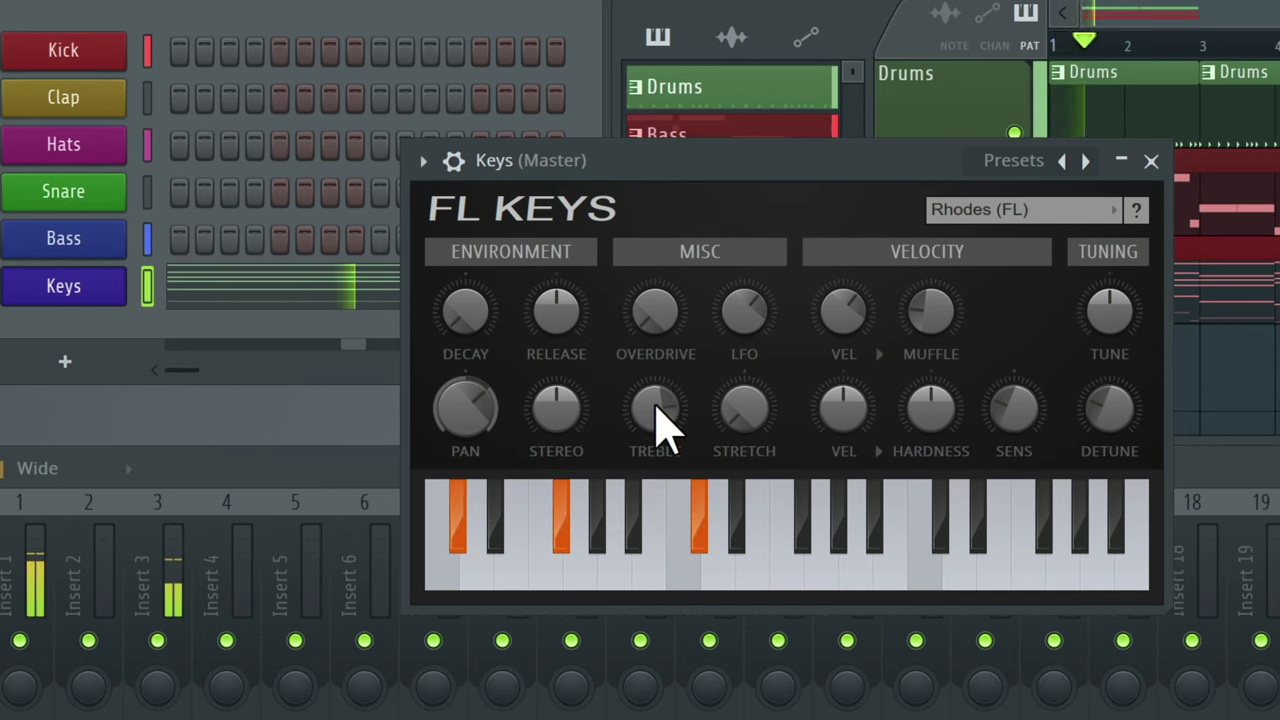
{"action": "key", "text": "space"}
Increase the decay and overdrive of the Rhodes sound and play the song back to hear the result.
{"action": "left_click_drag", "start_coordinate": [466, 314], "coordinate": [466, 340]}
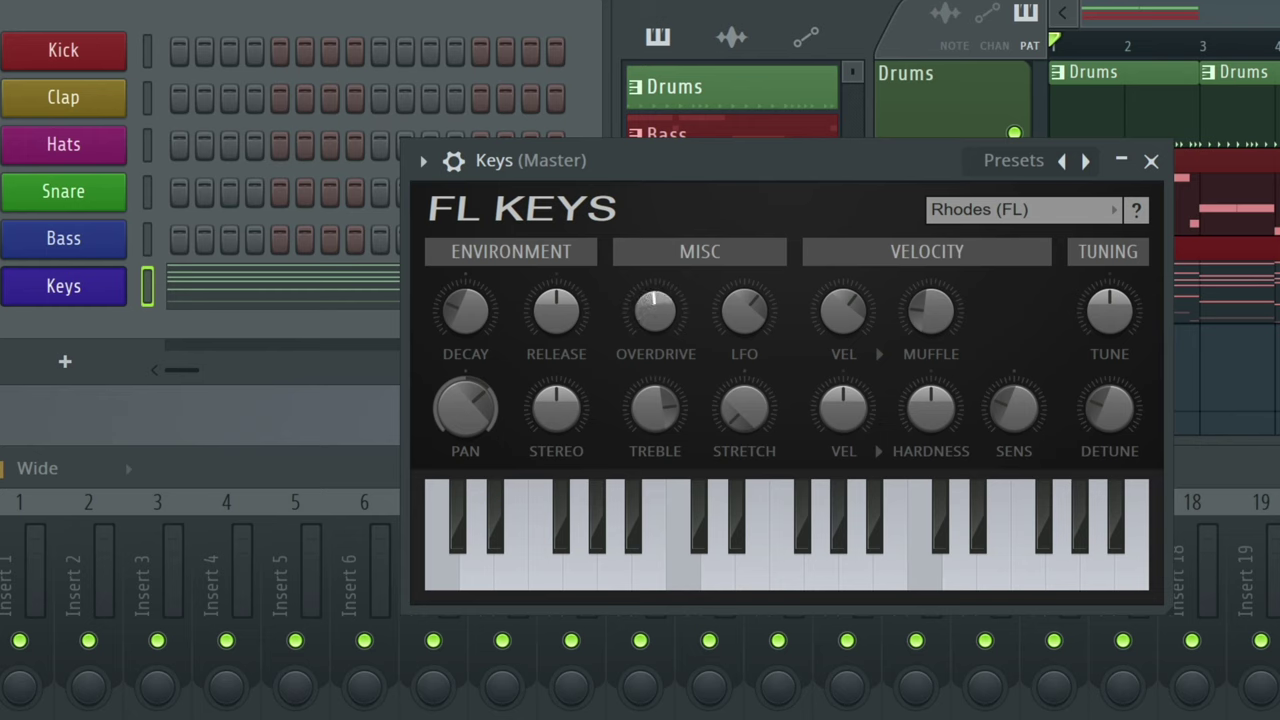
{"action": "key", "text": "space"}
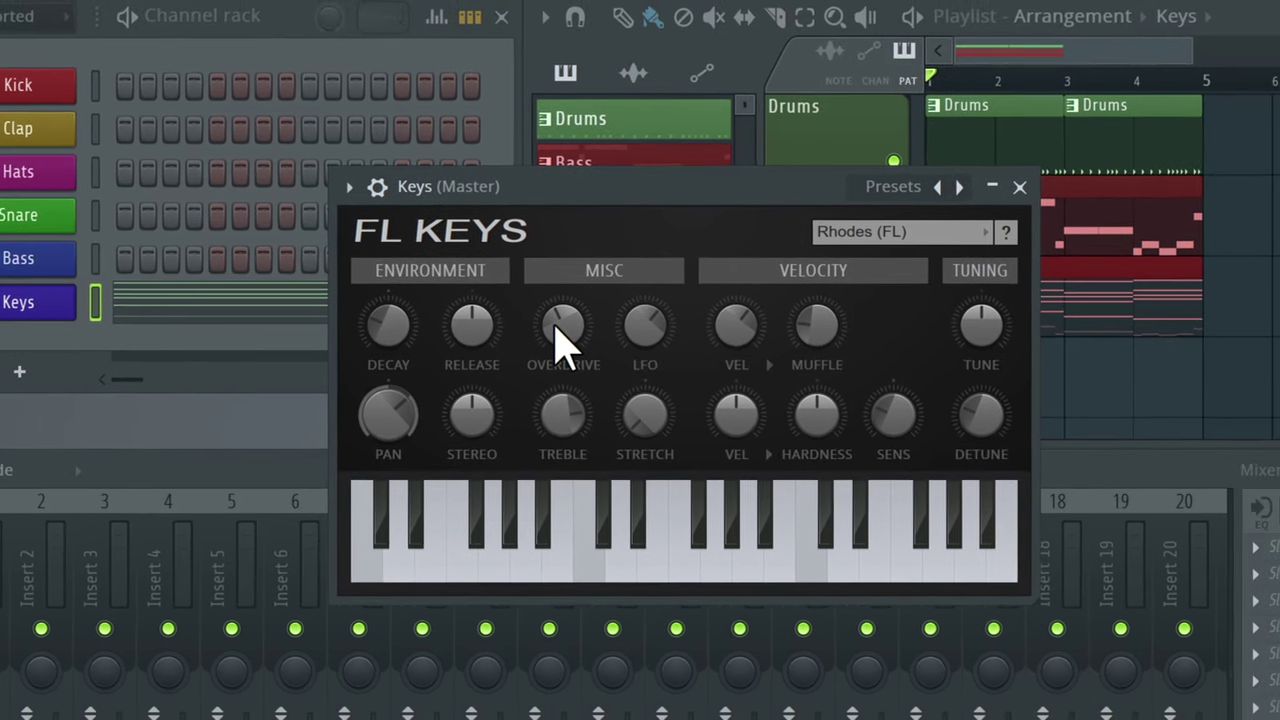
{"action": "key", "text": "space"}
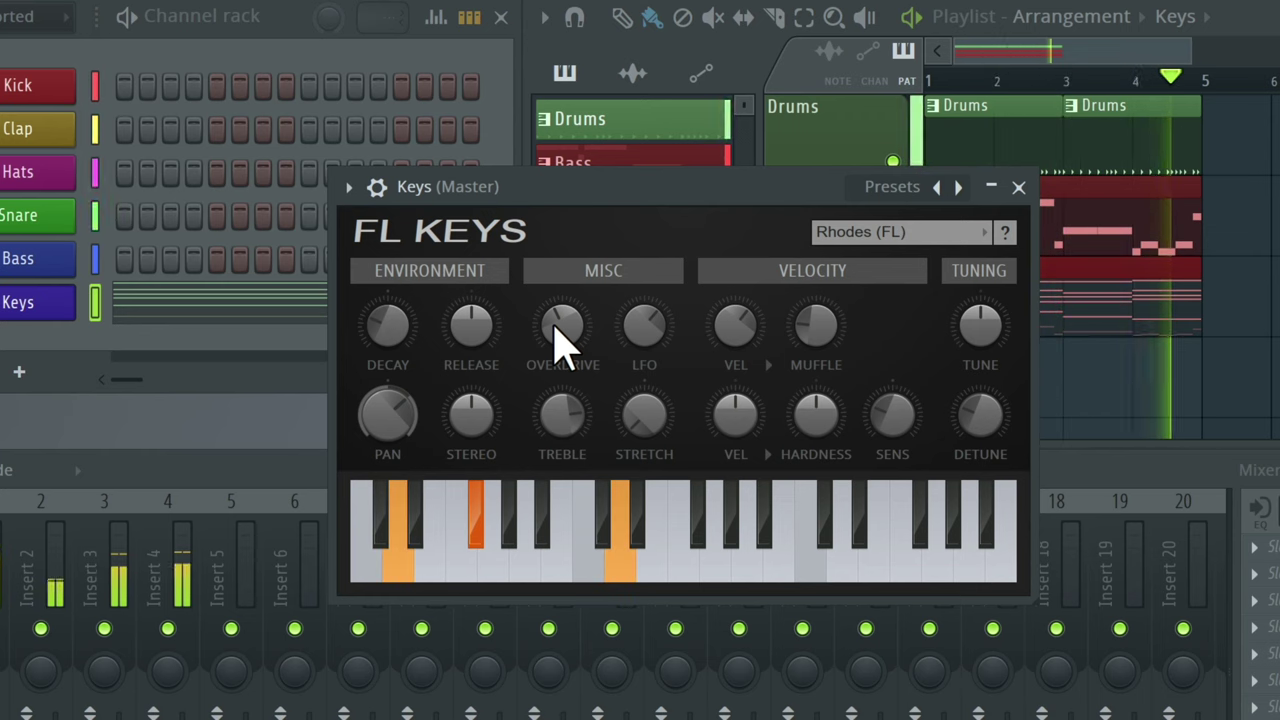
{"action": "key", "text": "space"}
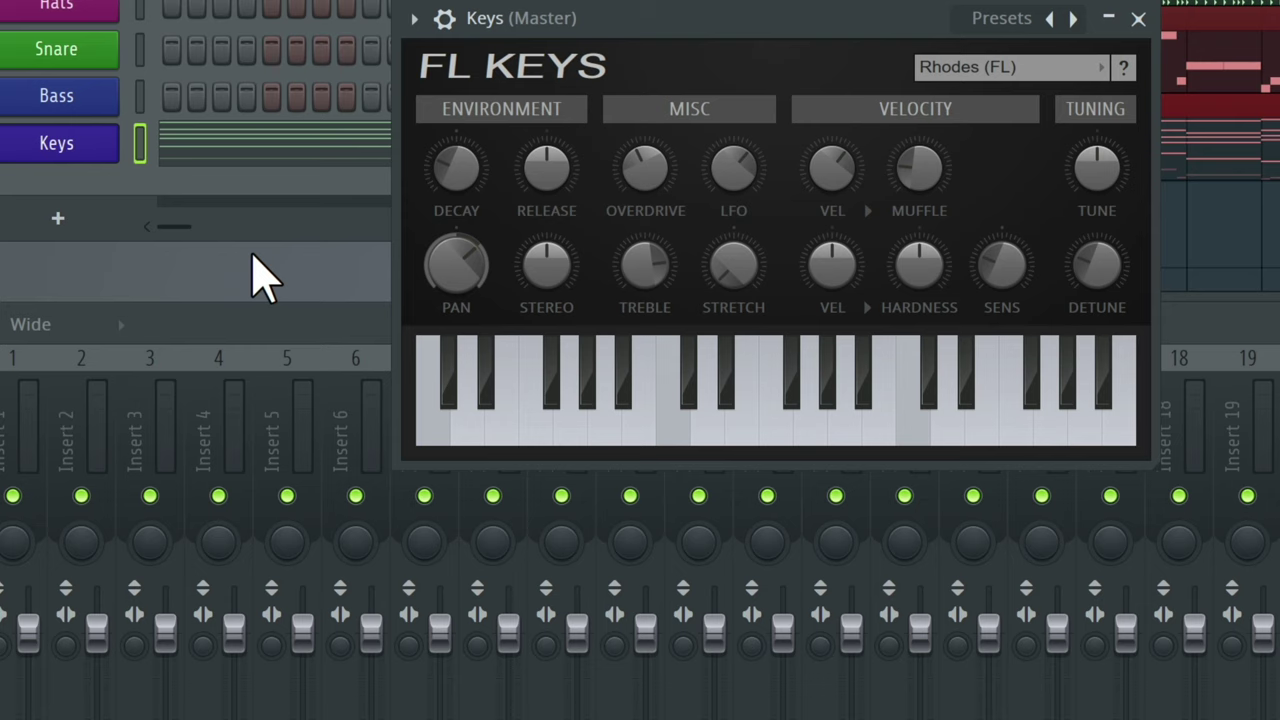
Show the Keys channel's miscellaneous functions and turn on its arpeggiator in the upward direction.
{"action": "left_click", "coordinate": [445, 19]}
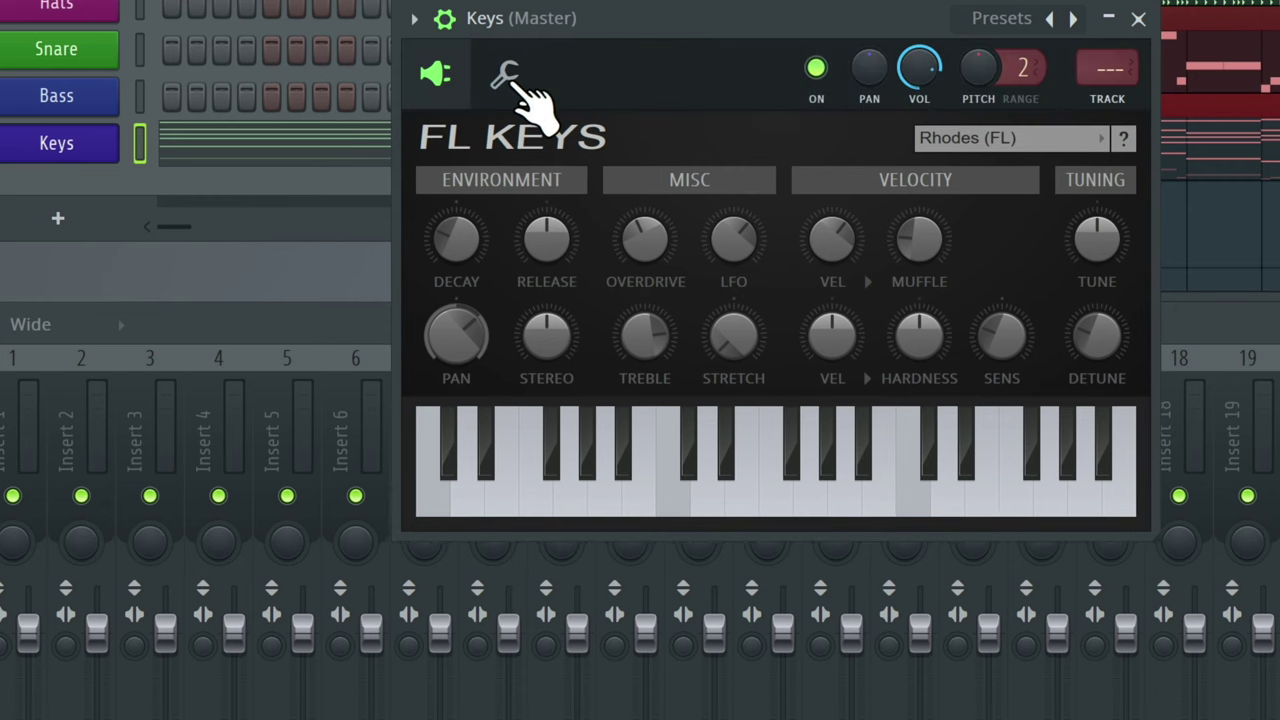
{"action": "left_click", "coordinate": [505, 76]}
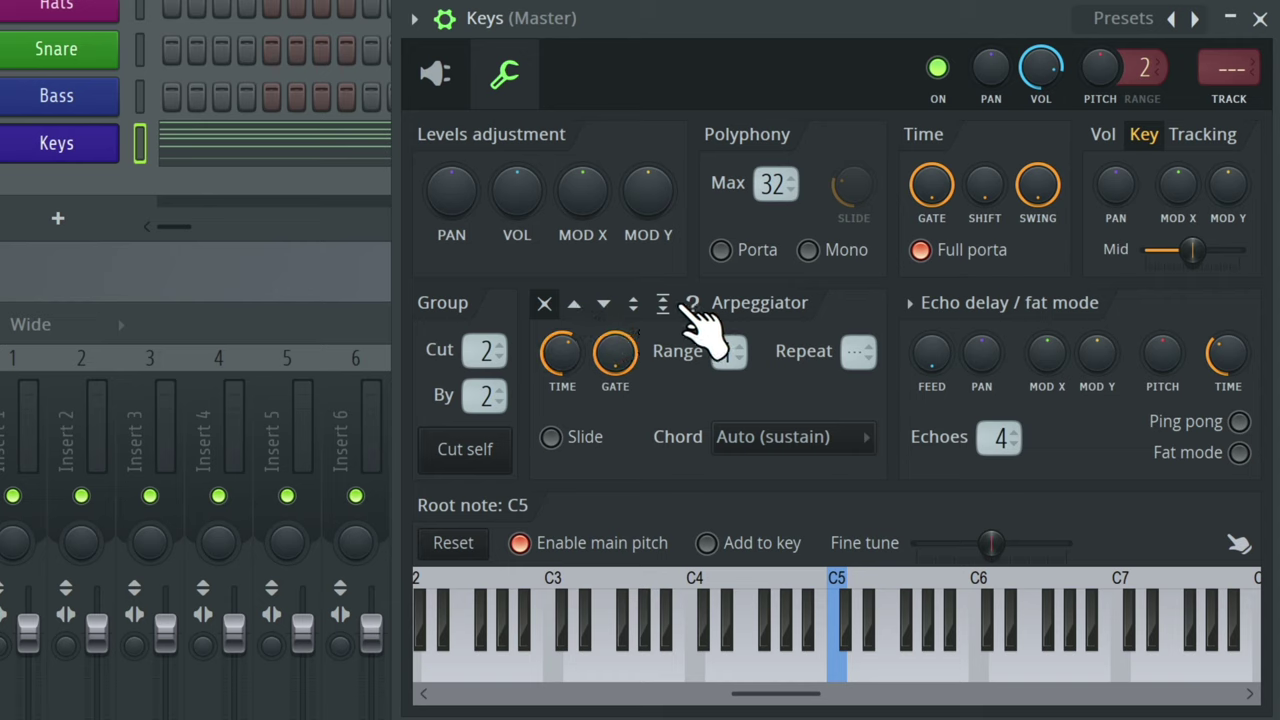
{"action": "left_click", "coordinate": [576, 305]}
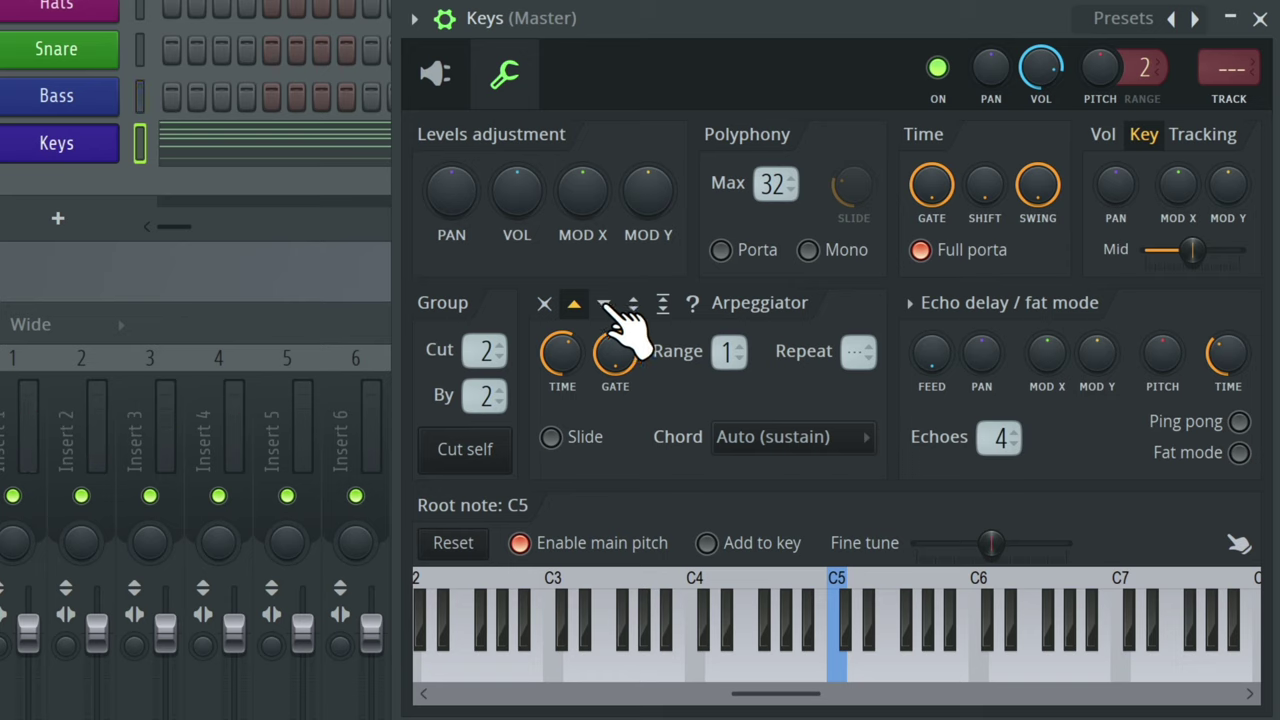
Try the arpeggiator's down, up-down, sticky up-down and random directions, auditioning the random one with the song.
{"action": "left_click", "coordinate": [605, 305]}
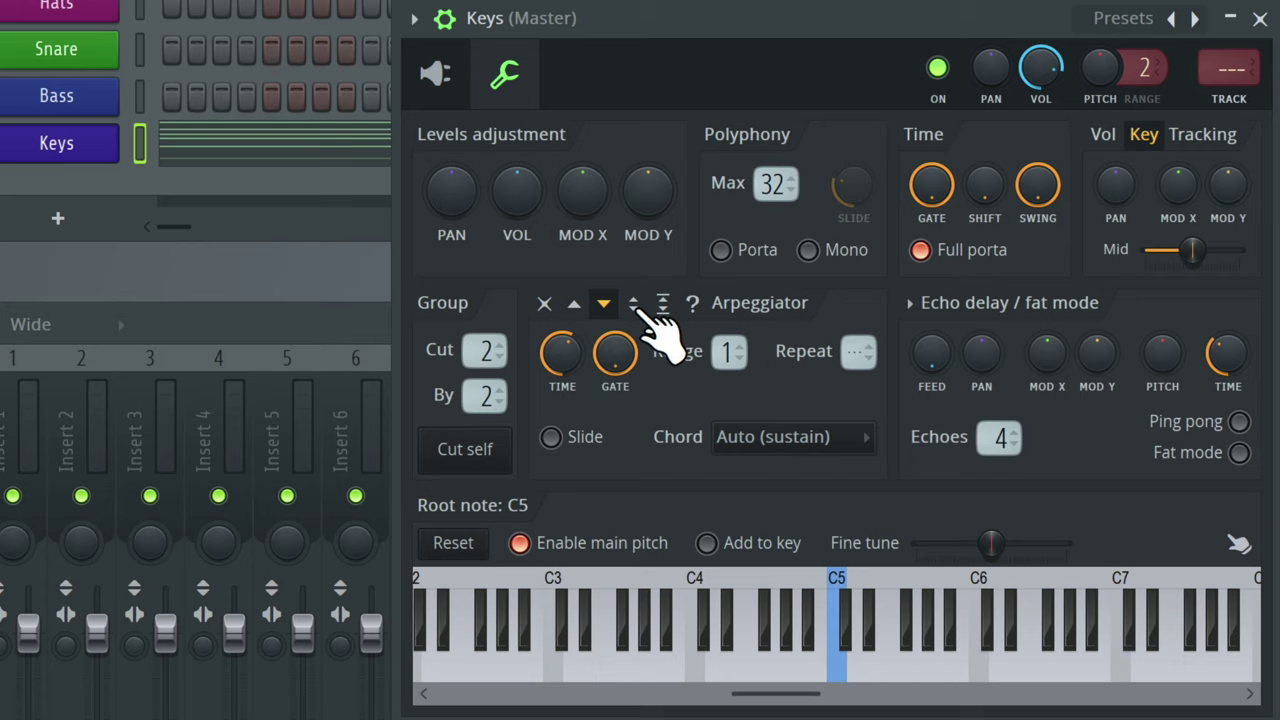
{"action": "left_click", "coordinate": [635, 305]}
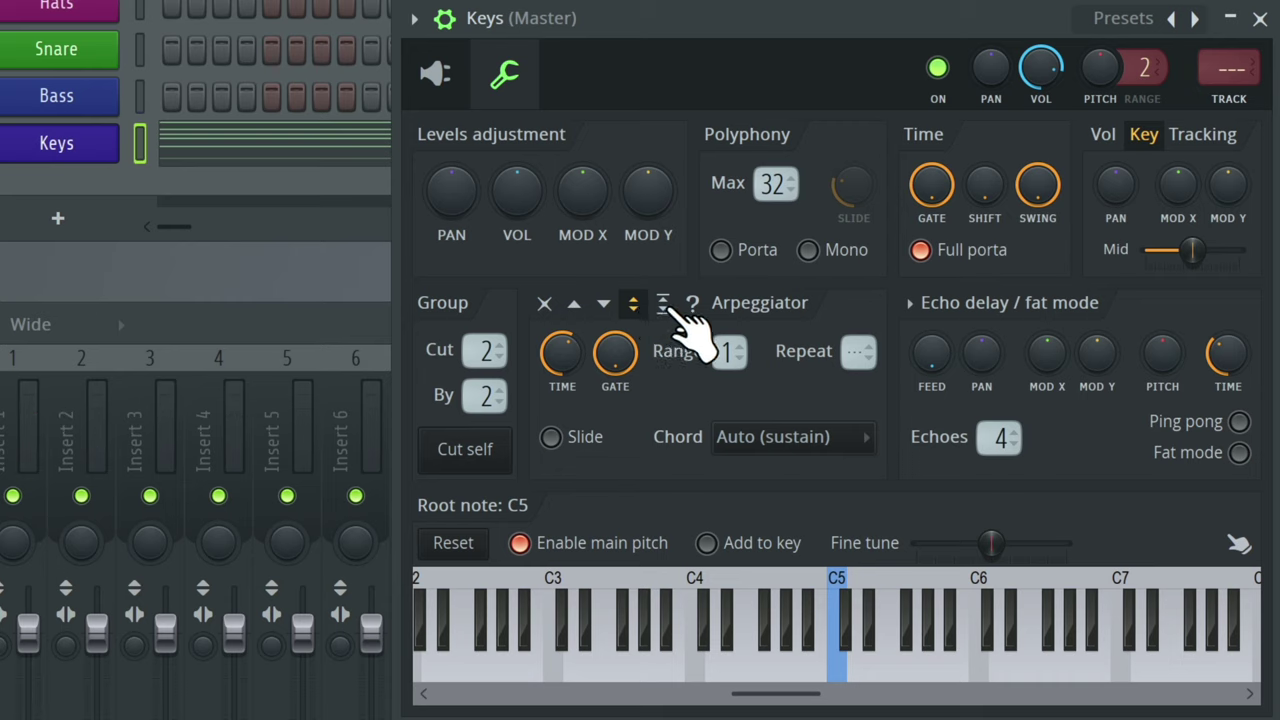
{"action": "left_click", "coordinate": [664, 305]}
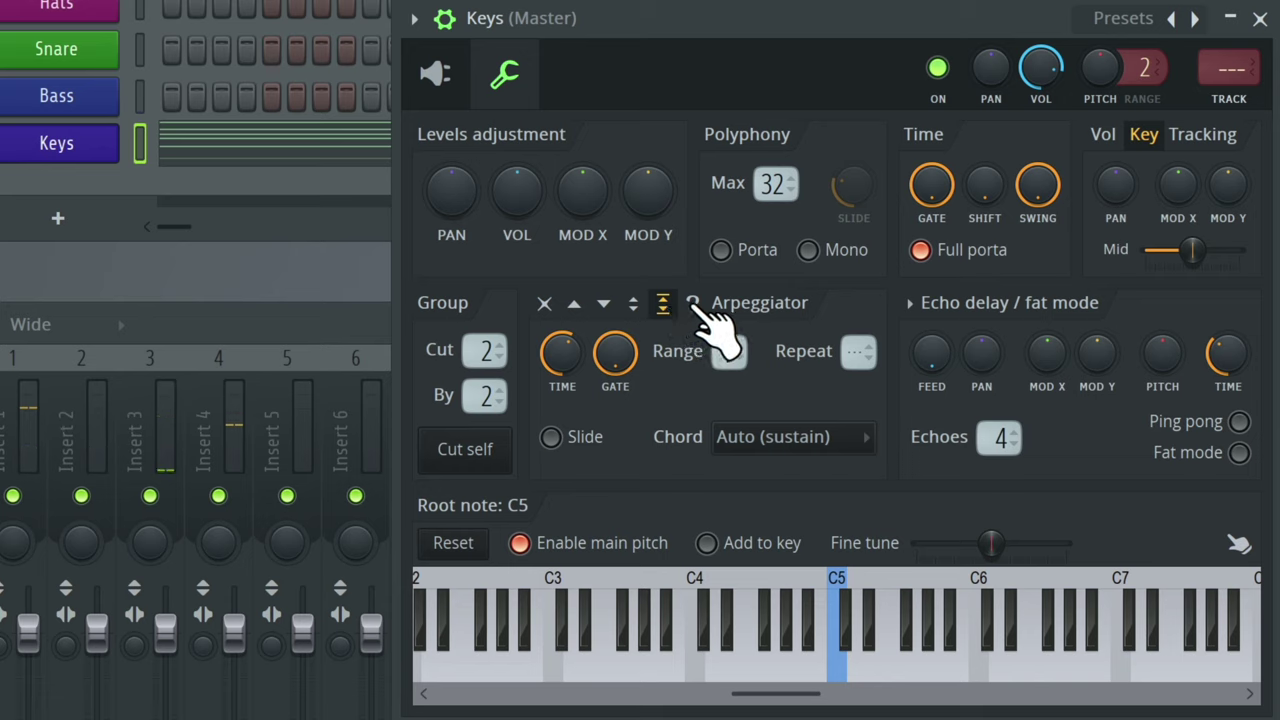
{"action": "left_click", "coordinate": [694, 305]}
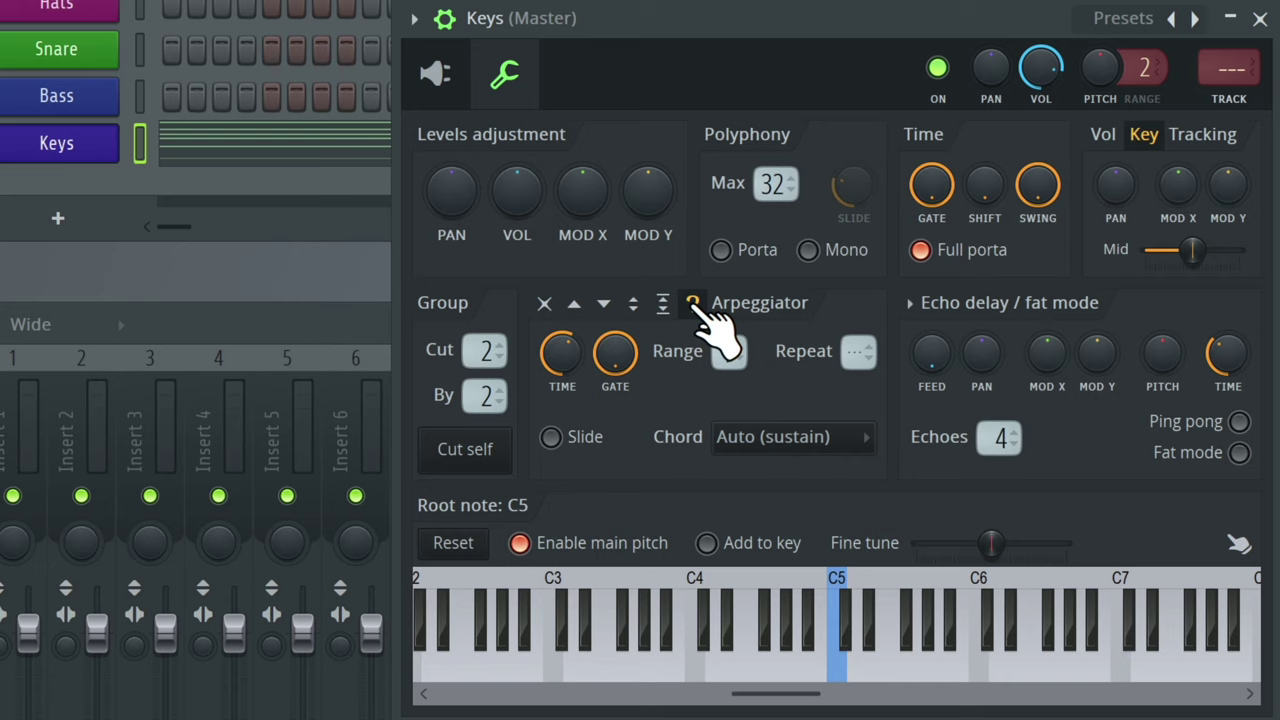
{"action": "key", "text": "space"}
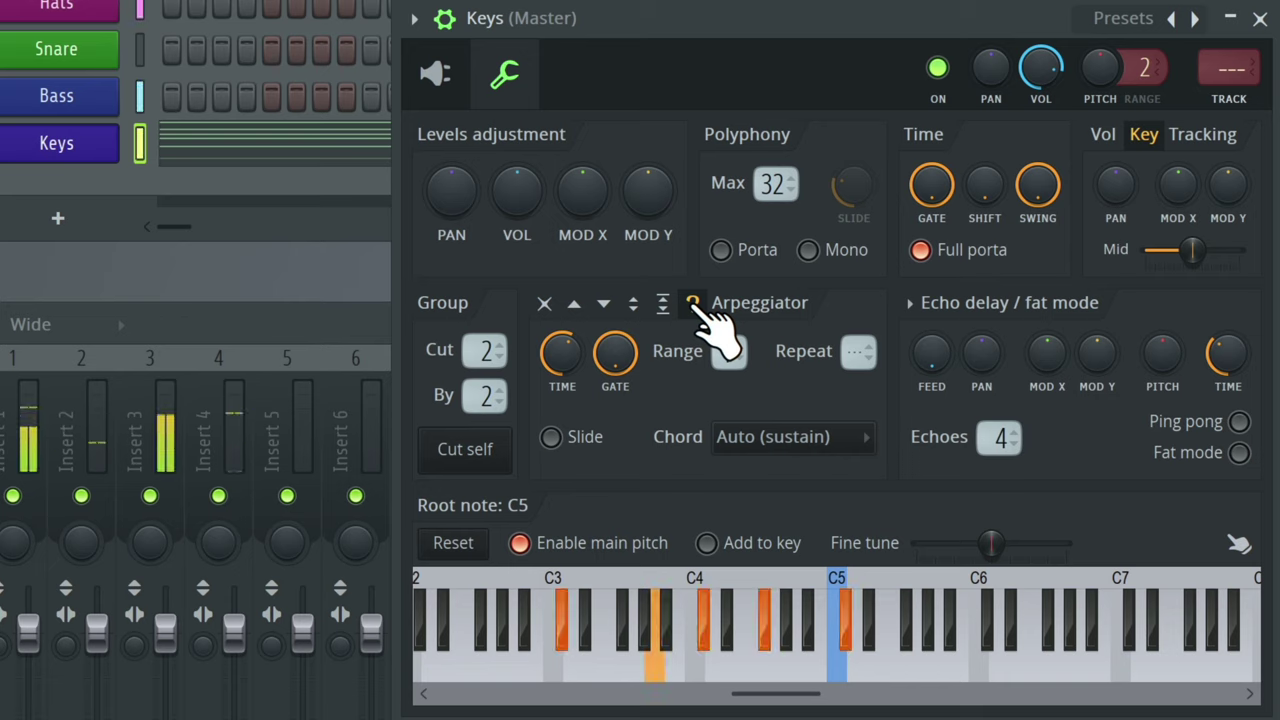
{"action": "key", "text": "space"}
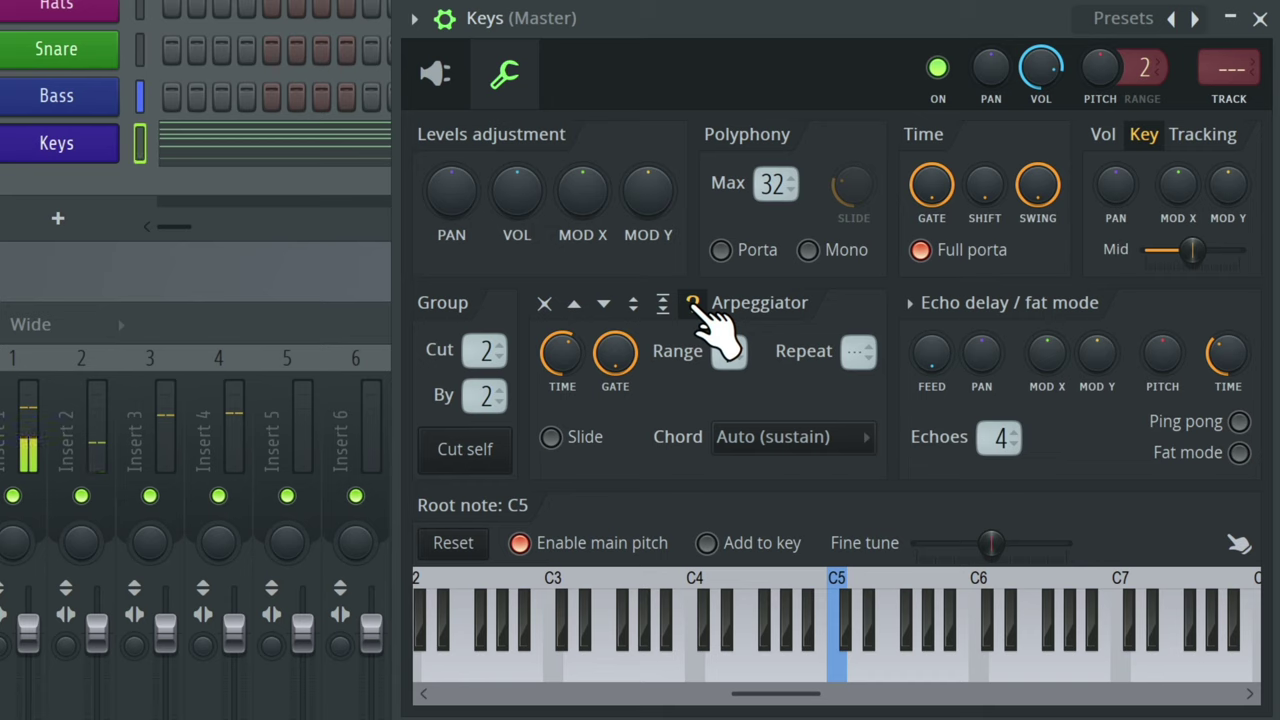
Set the arpeggiator direction to up-down, increase its time and reduce its gate below 100%.
{"action": "left_click", "coordinate": [634, 304]}
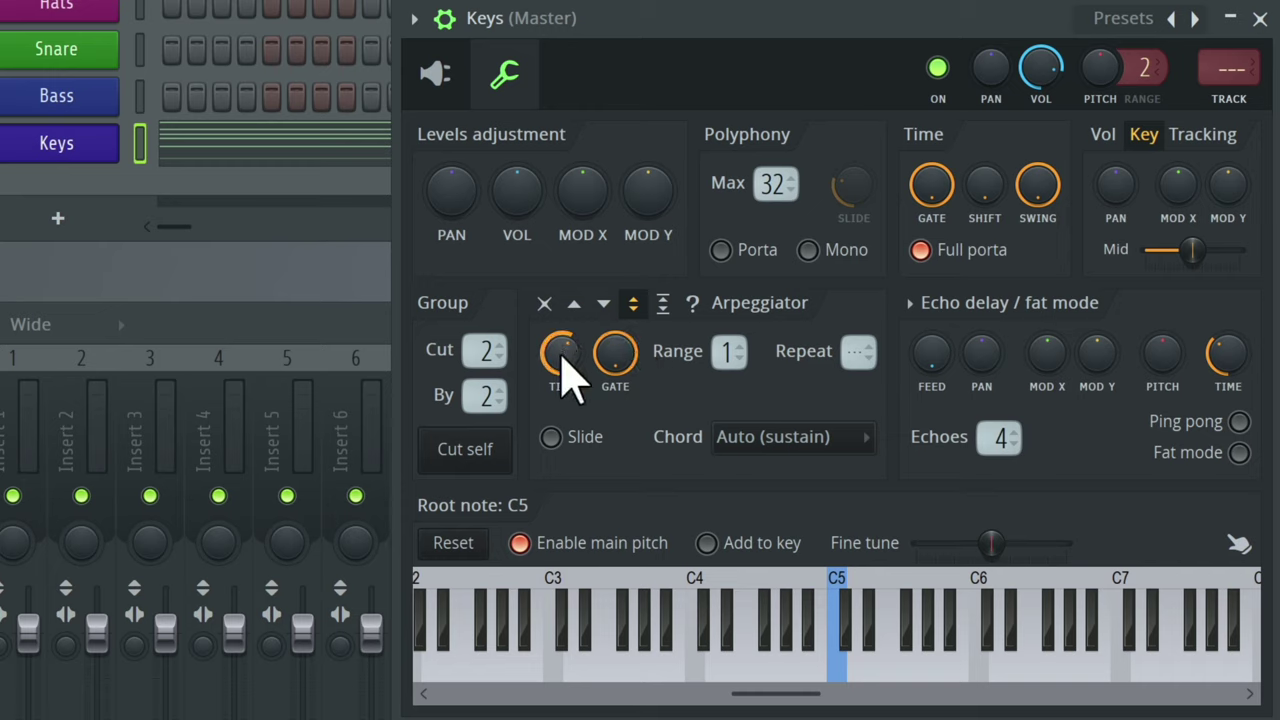
{"action": "mouse_move", "coordinate": [565, 375]}
{"action": "left_mouse_down"}
{"action": "mouse_move", "coordinate": [565, 331]}
{"action": "mouse_move", "coordinate": [566, 377]}
{"action": "left_mouse_up"}
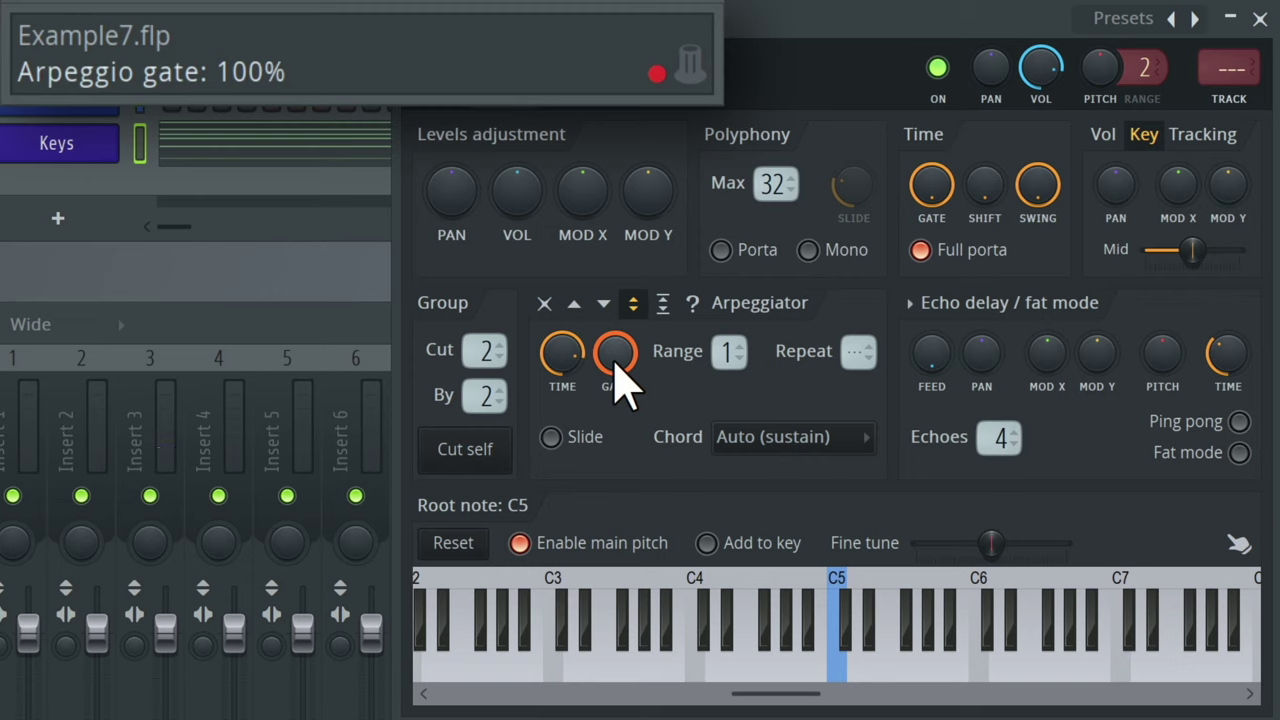
{"action": "mouse_move", "coordinate": [618, 380]}
{"action": "left_mouse_down"}
{"action": "mouse_move", "coordinate": [618, 480]}
{"action": "mouse_move", "coordinate": [618, 380]}
{"action": "left_mouse_up"}
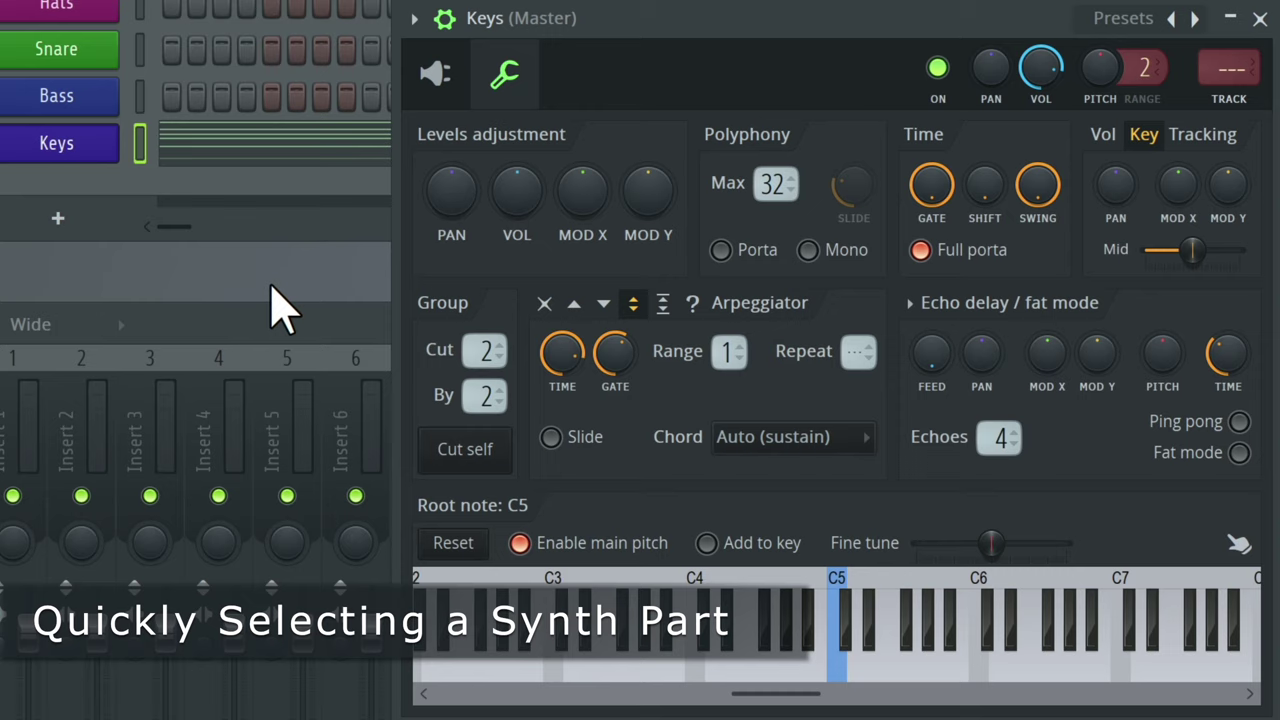
Replace the Keys channel's instrument with FLEX and play the song to hear its default sound.
{"action": "right_click", "coordinate": [75, 150]}
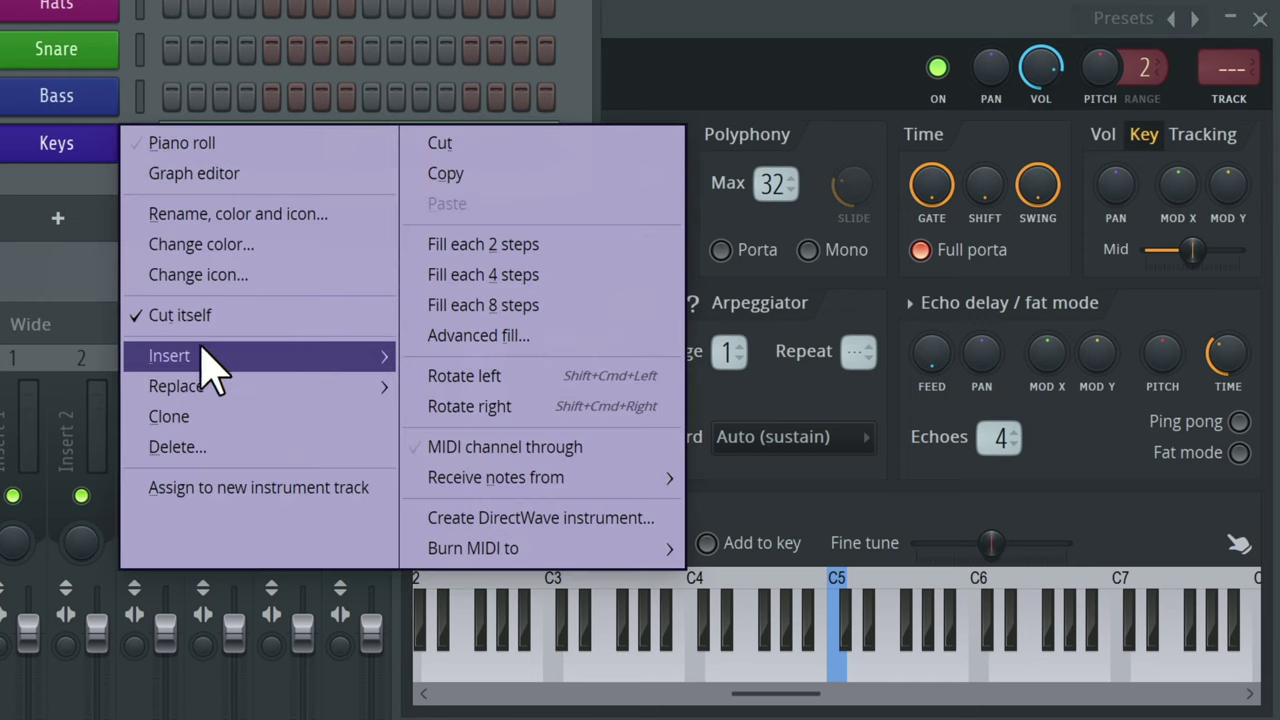
{"action": "mouse_move", "coordinate": [208, 382]}
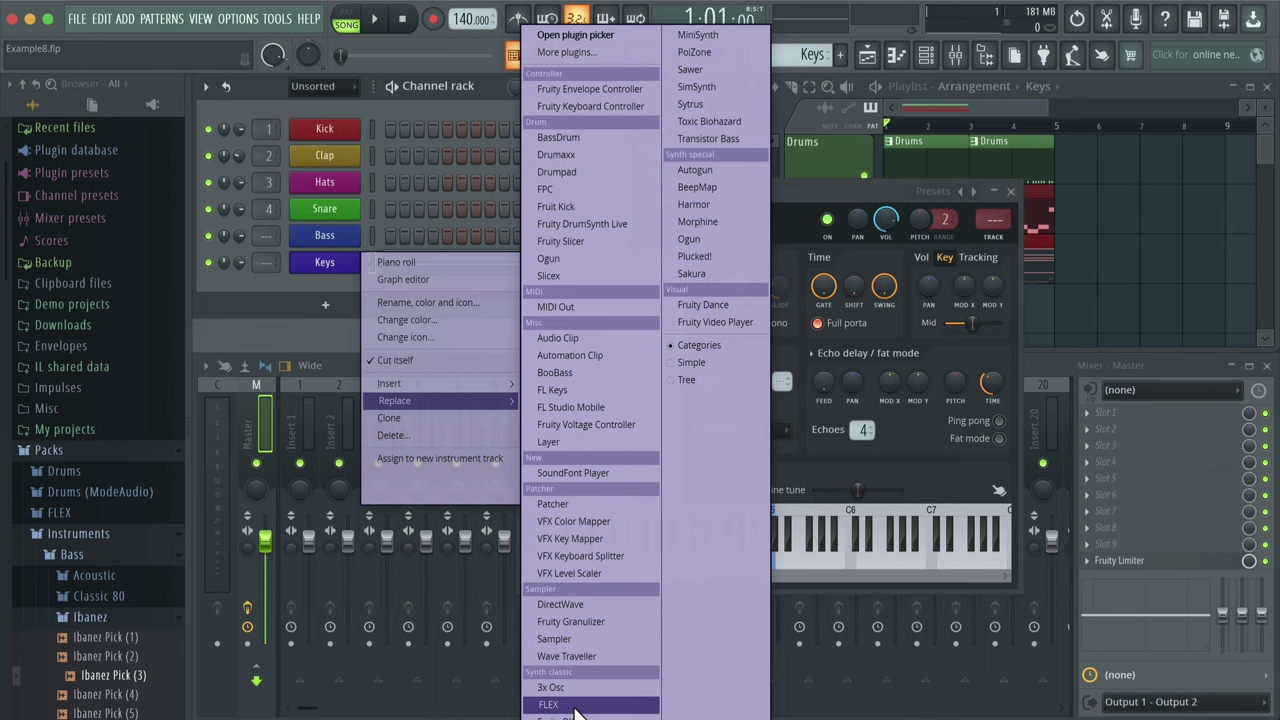
{"action": "left_click", "coordinate": [575, 705]}
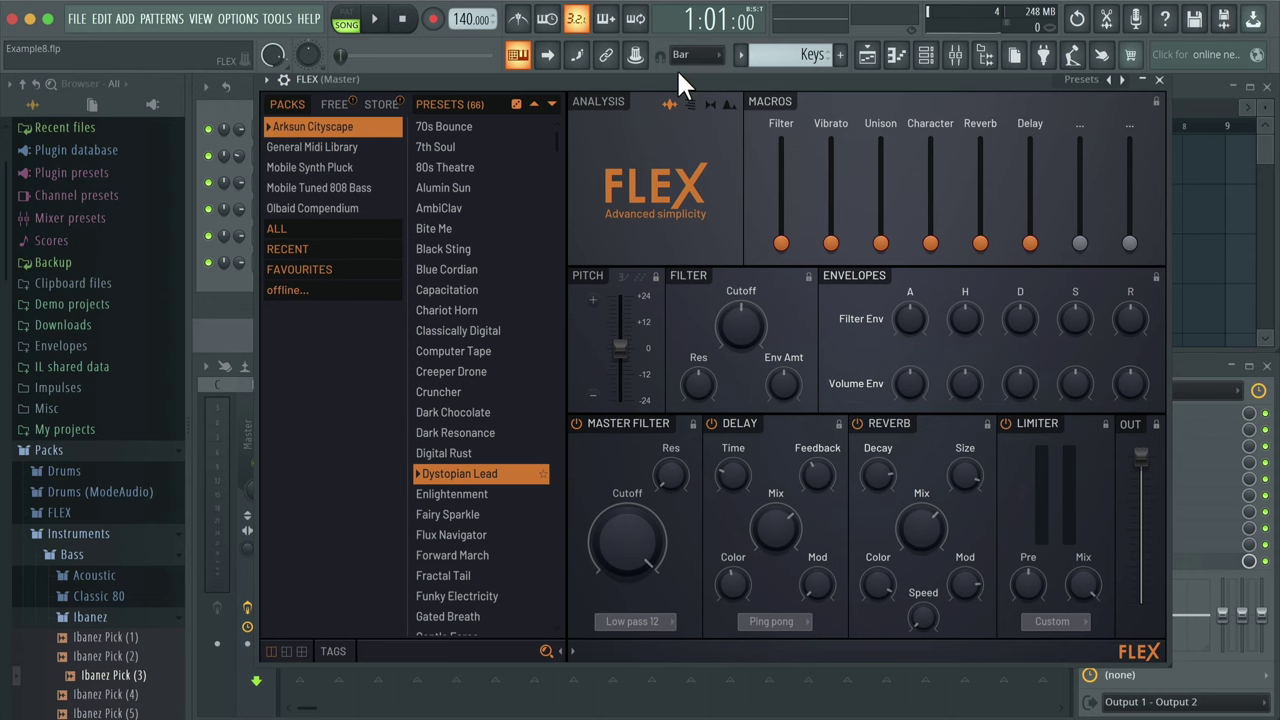
{"action": "key", "text": "space"}
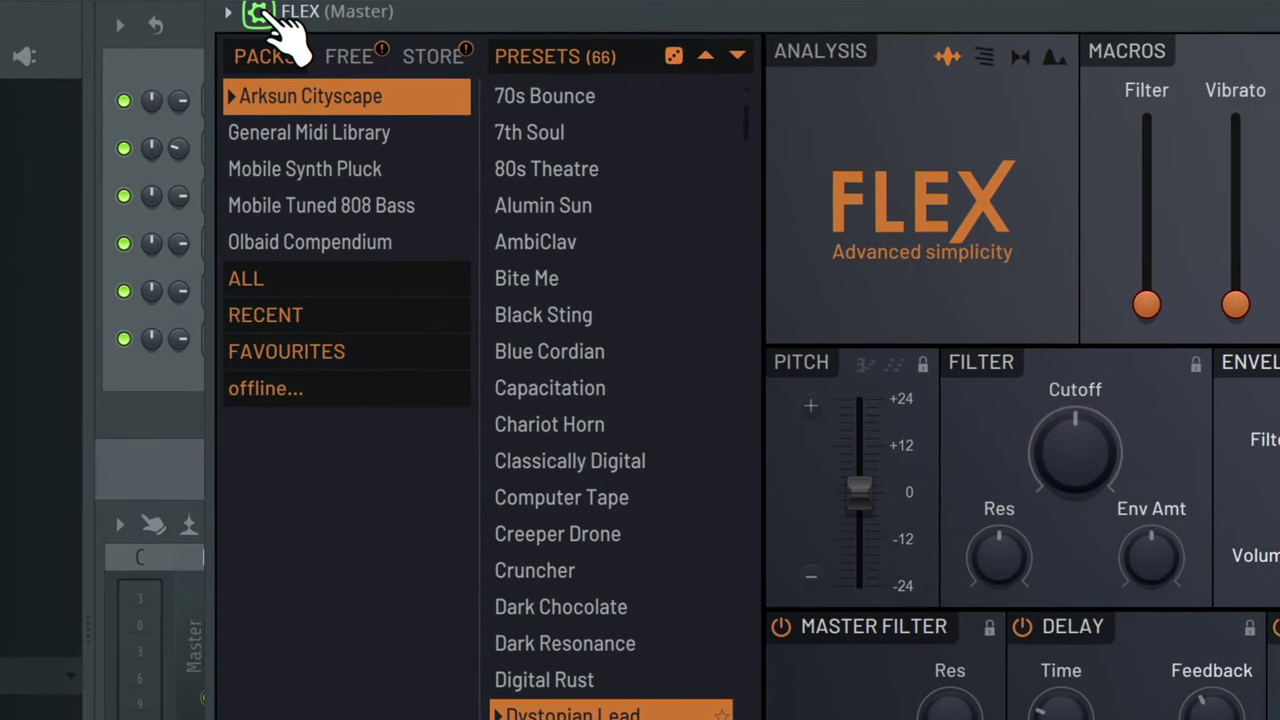
In the FLEX channel's miscellaneous functions, increase the arpeggiator time and reduce its gate.
{"action": "left_click", "coordinate": [262, 14]}
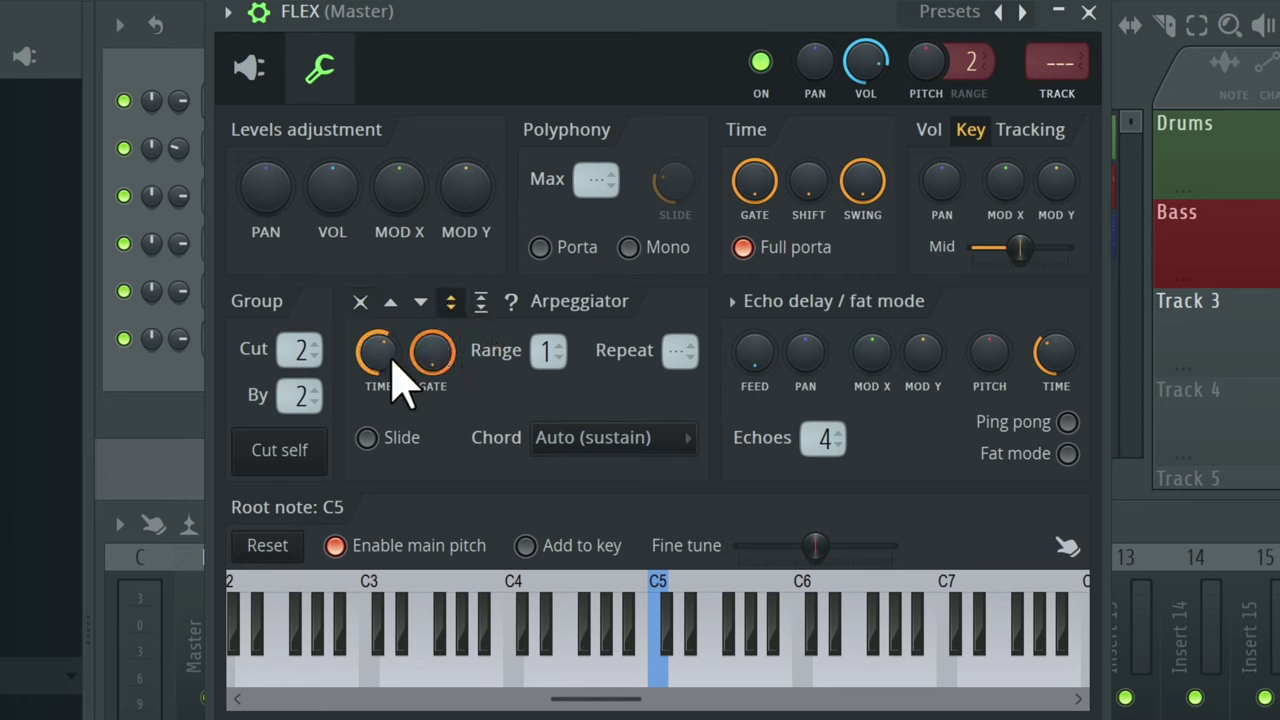
{"action": "left_click_drag", "start_coordinate": [394, 366], "coordinate": [394, 320]}
{"action": "left_click_drag", "start_coordinate": [446, 360], "coordinate": [446, 404]}
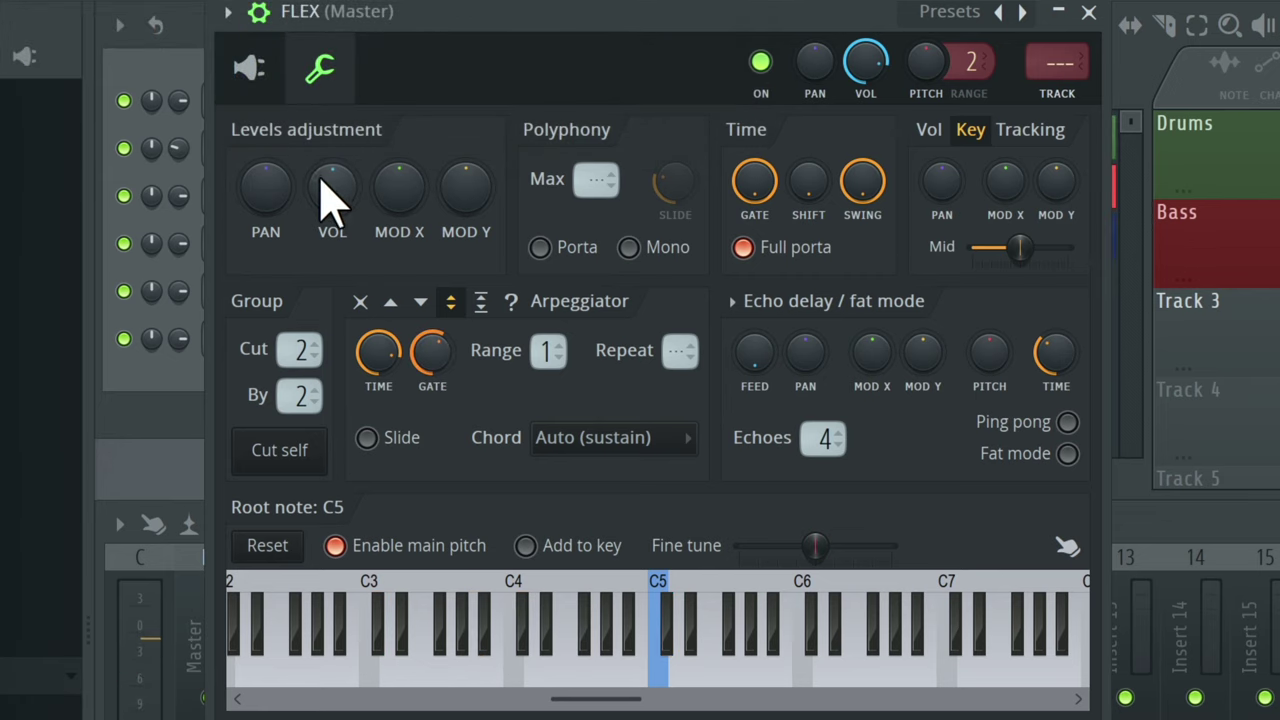
Audition the FLEX presets Bite Me, AmbiClav, Alumin Sun, Blue Cordian and Capacitation, and load Chariot Horn.
{"action": "left_click", "coordinate": [252, 70]}
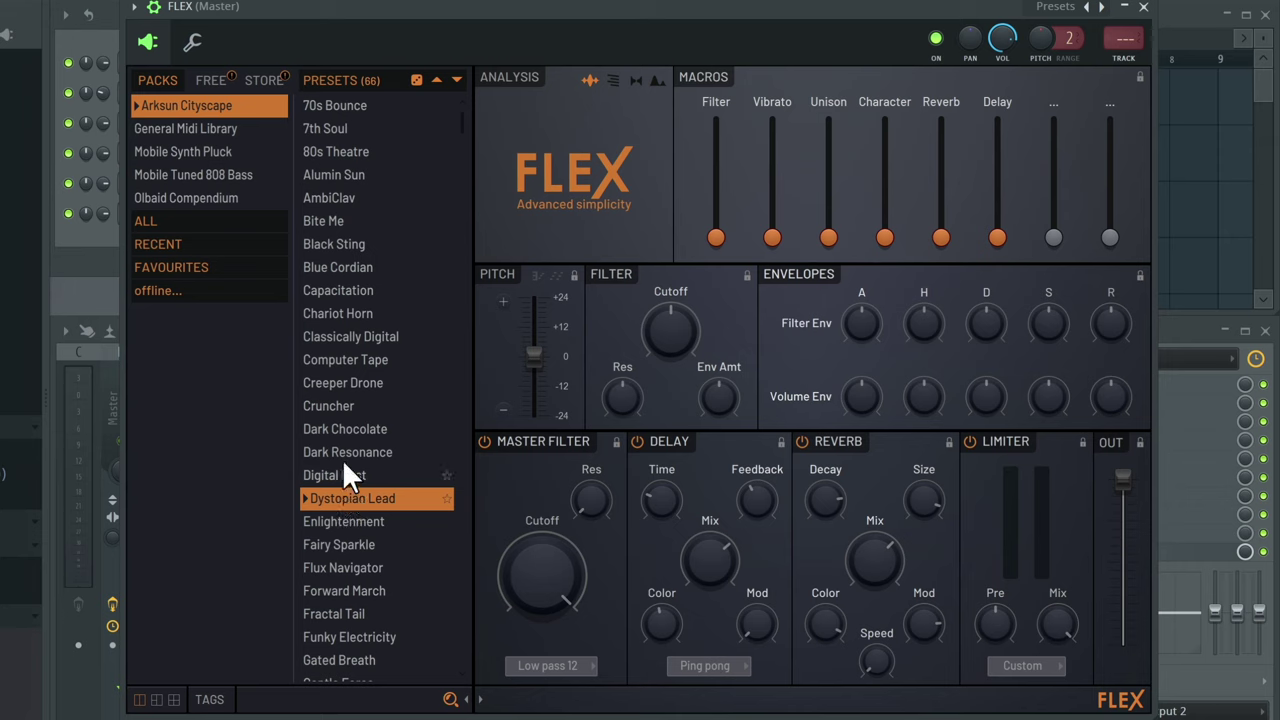
{"action": "left_click", "coordinate": [338, 222]}
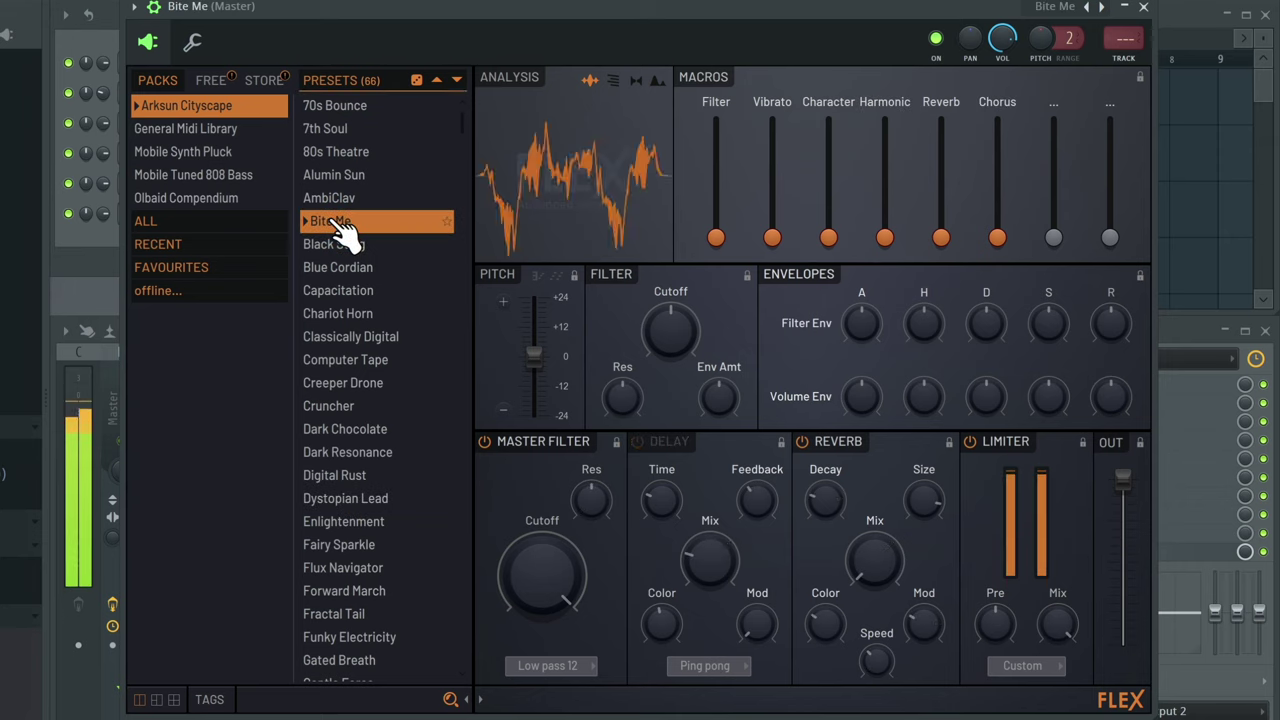
{"action": "left_click", "coordinate": [348, 200]}
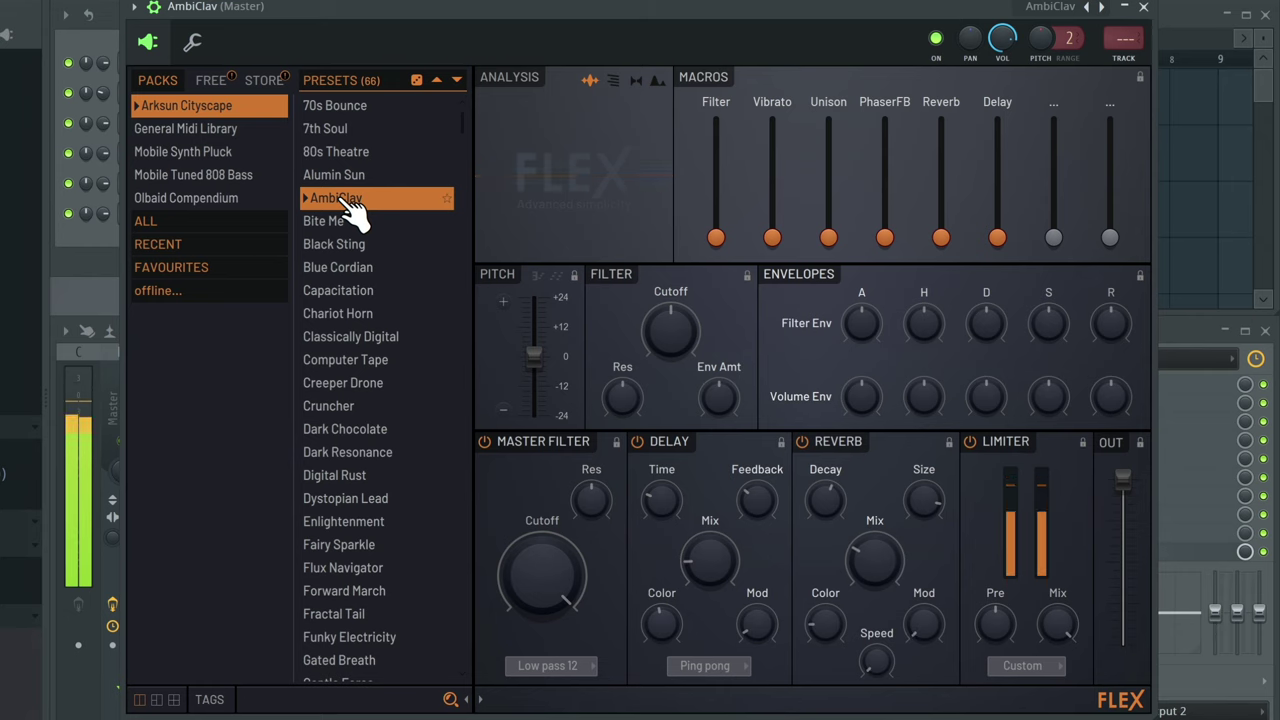
{"action": "left_click", "coordinate": [348, 177]}
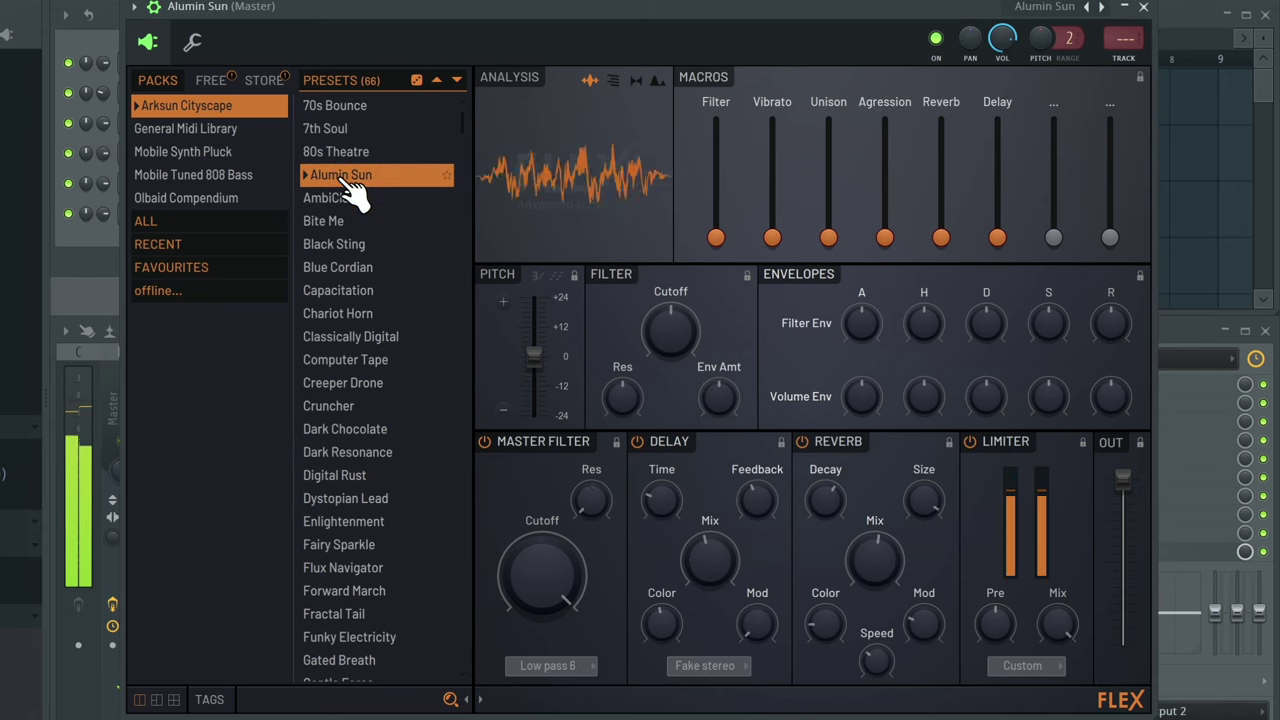
{"action": "left_click", "coordinate": [346, 200]}
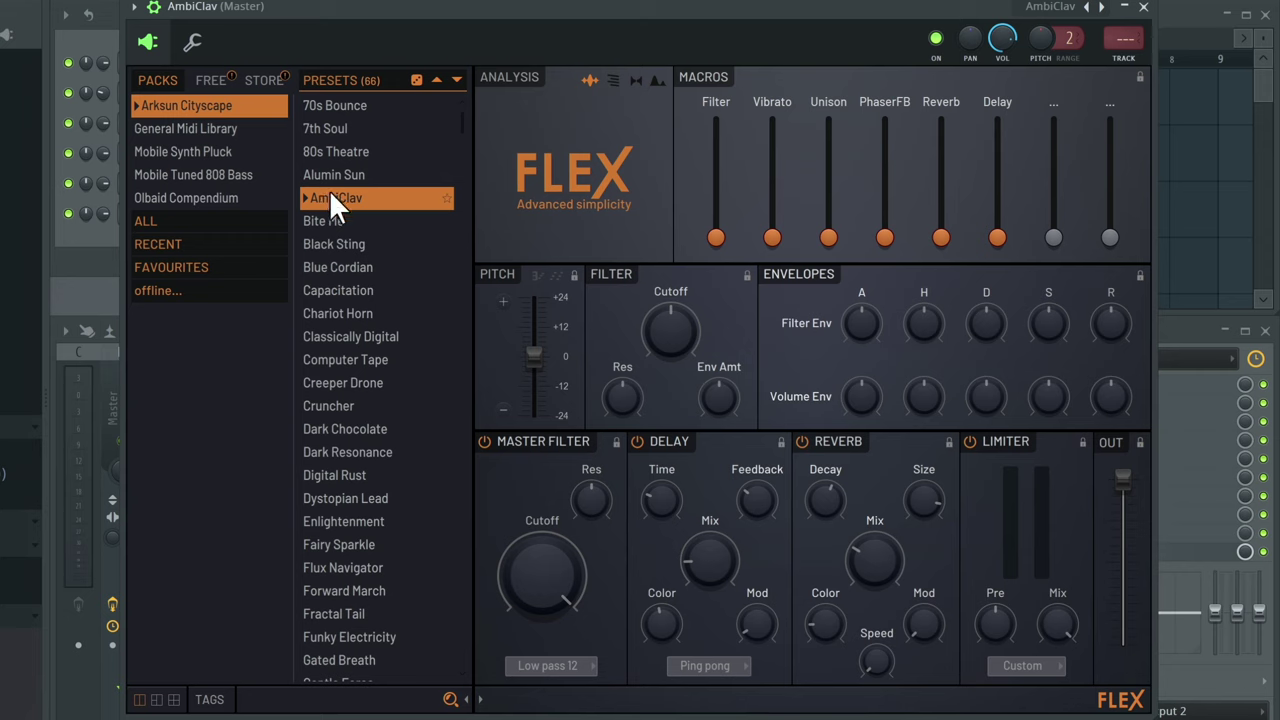
{"action": "left_click", "coordinate": [350, 267]}
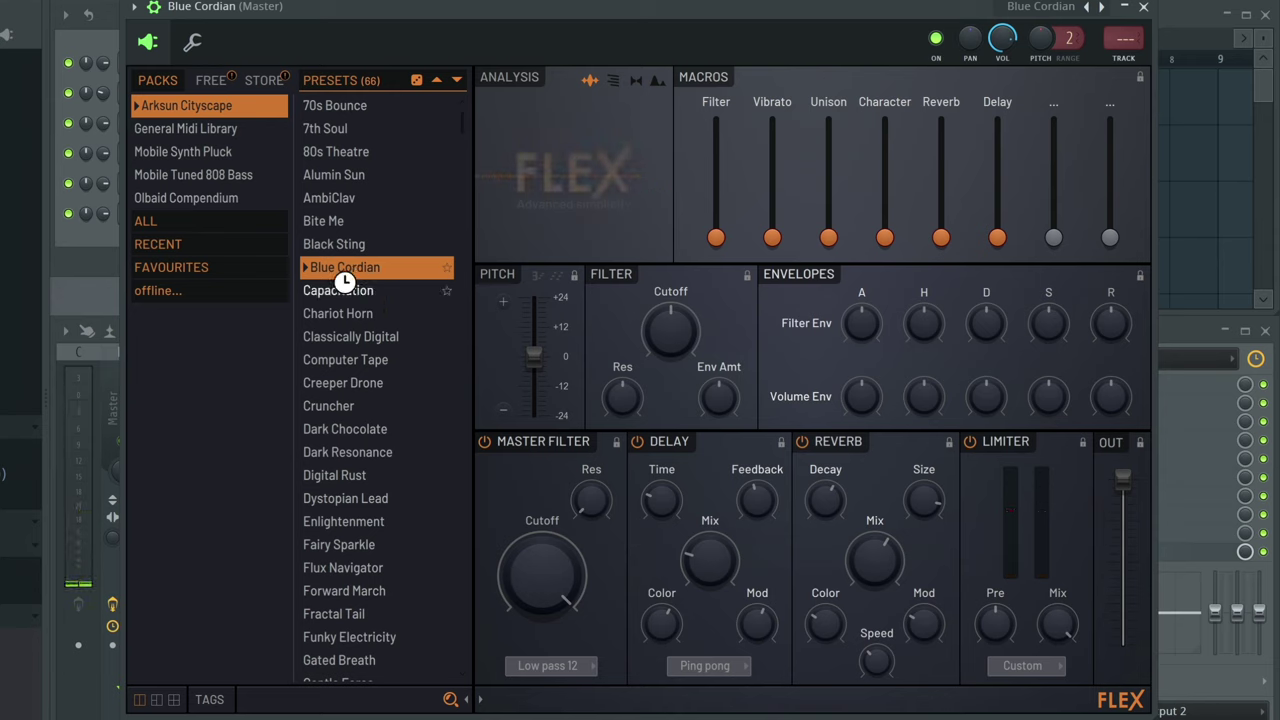
{"action": "left_click", "coordinate": [365, 290]}
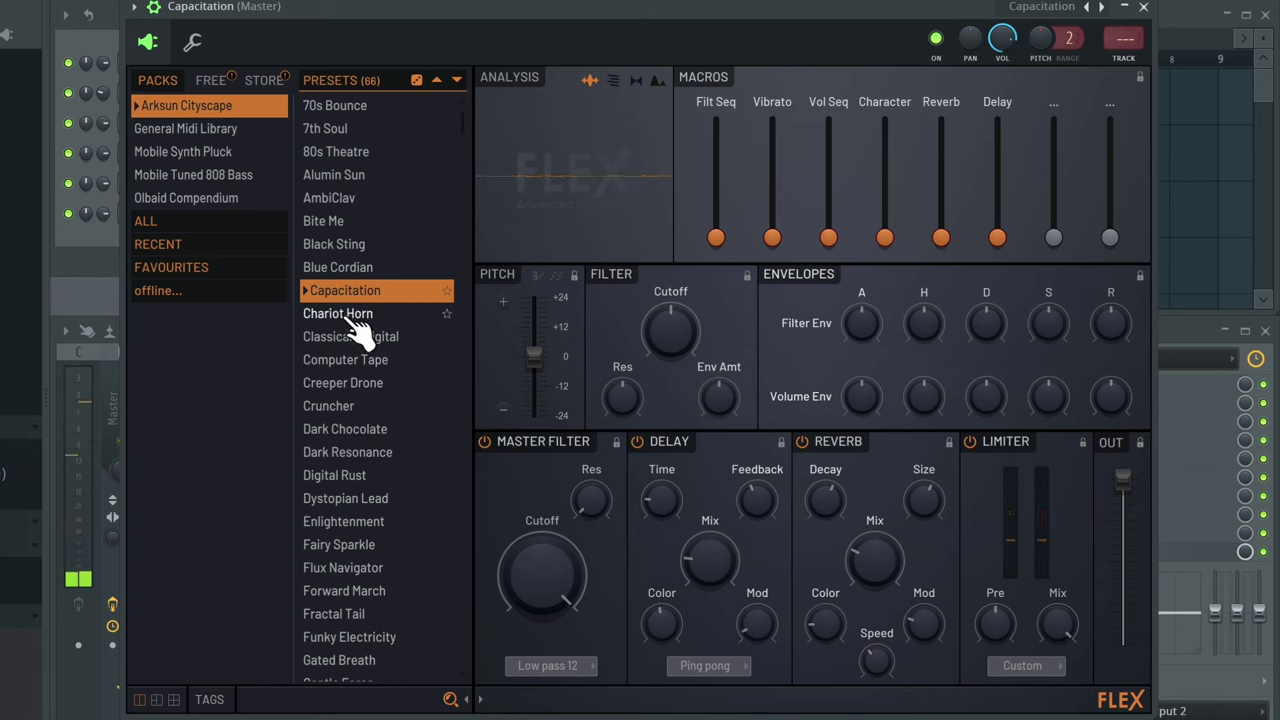
{"action": "left_click", "coordinate": [337, 313]}
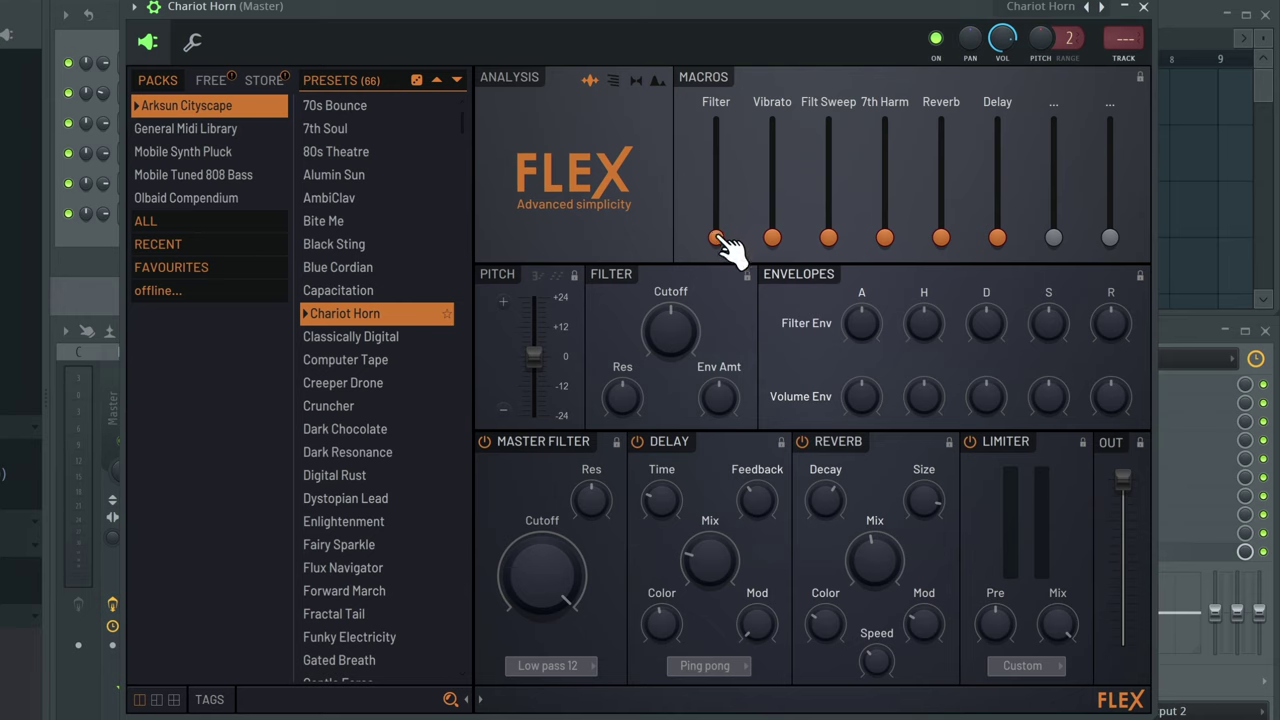
Raise the Chariot Horn preset's Filter macro to a little under halfway and close the FLEX window.
{"action": "left_click_drag", "start_coordinate": [728, 247], "coordinate": [730, 192]}
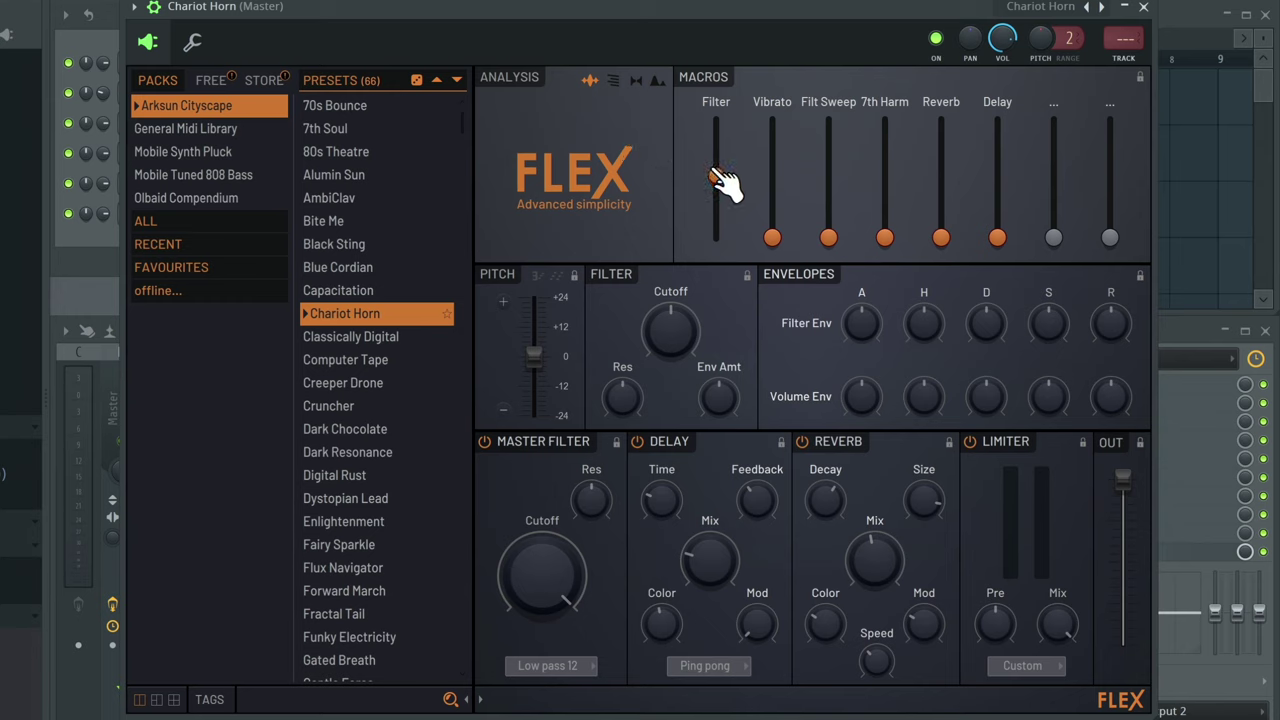
{"action": "mouse_move", "coordinate": [718, 178]}
{"action": "left_mouse_down"}
{"action": "mouse_move", "coordinate": [718, 150]}
{"action": "mouse_move", "coordinate": [716, 188]}
{"action": "left_mouse_up"}
{"action": "left_click", "coordinate": [1144, 7]}
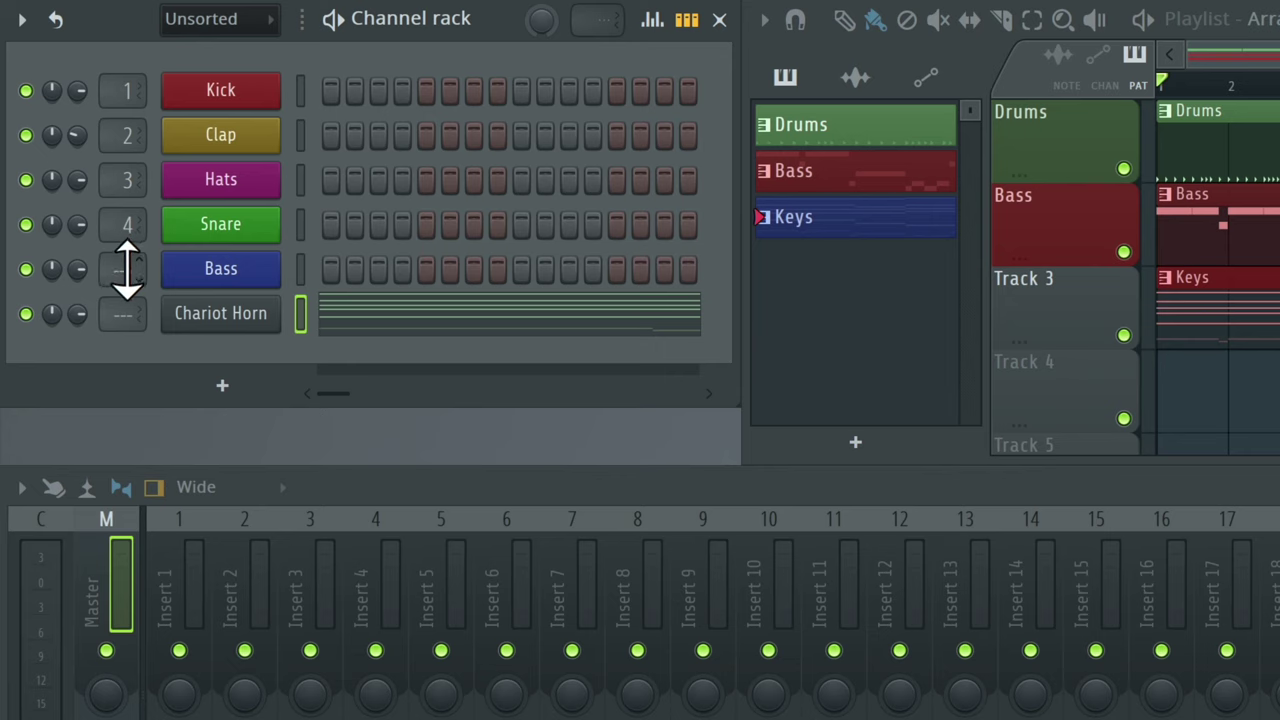
Assign the Bass channel to mixer track 5 and the Chariot Horn channel to mixer track 6.
{"action": "mouse_move", "coordinate": [127, 270]}
{"action": "left_mouse_down"}
{"action": "mouse_move", "coordinate": [126, 231]}
{"action": "mouse_move", "coordinate": [130, 277]}
{"action": "mouse_move", "coordinate": [127, 247]}
{"action": "left_mouse_up"}
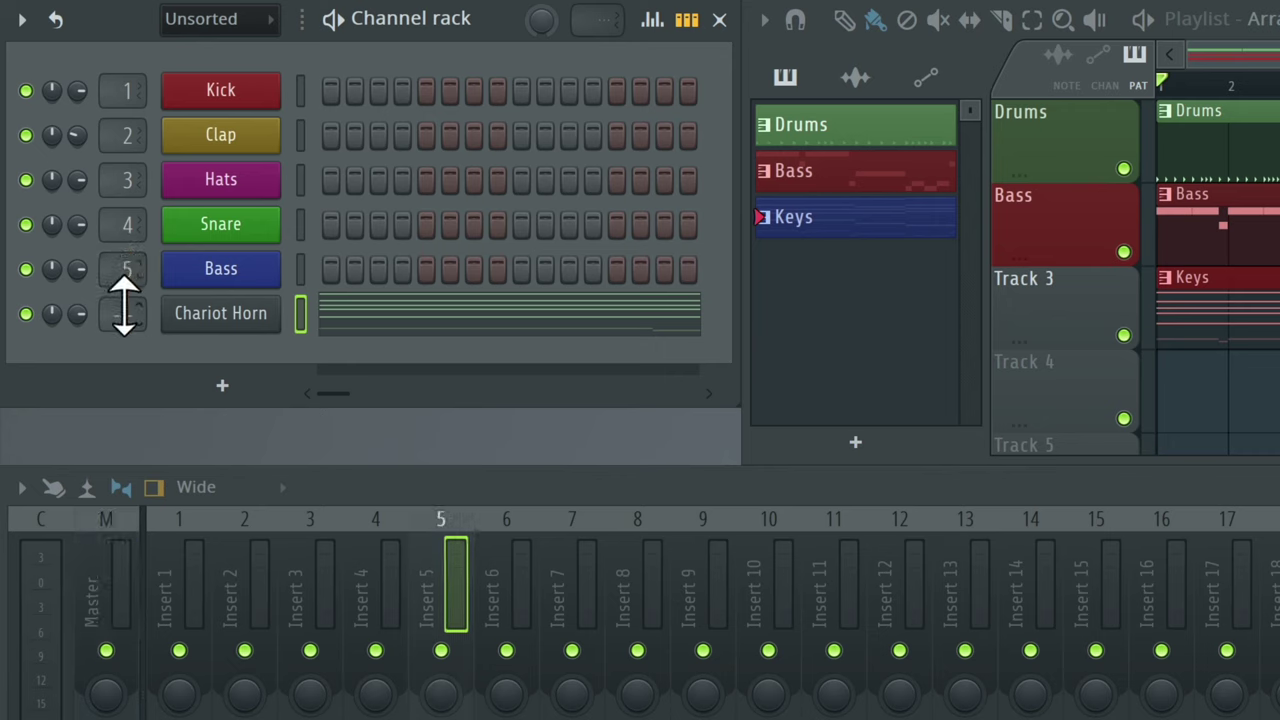
{"action": "left_click_drag", "start_coordinate": [123, 329], "coordinate": [127, 295]}
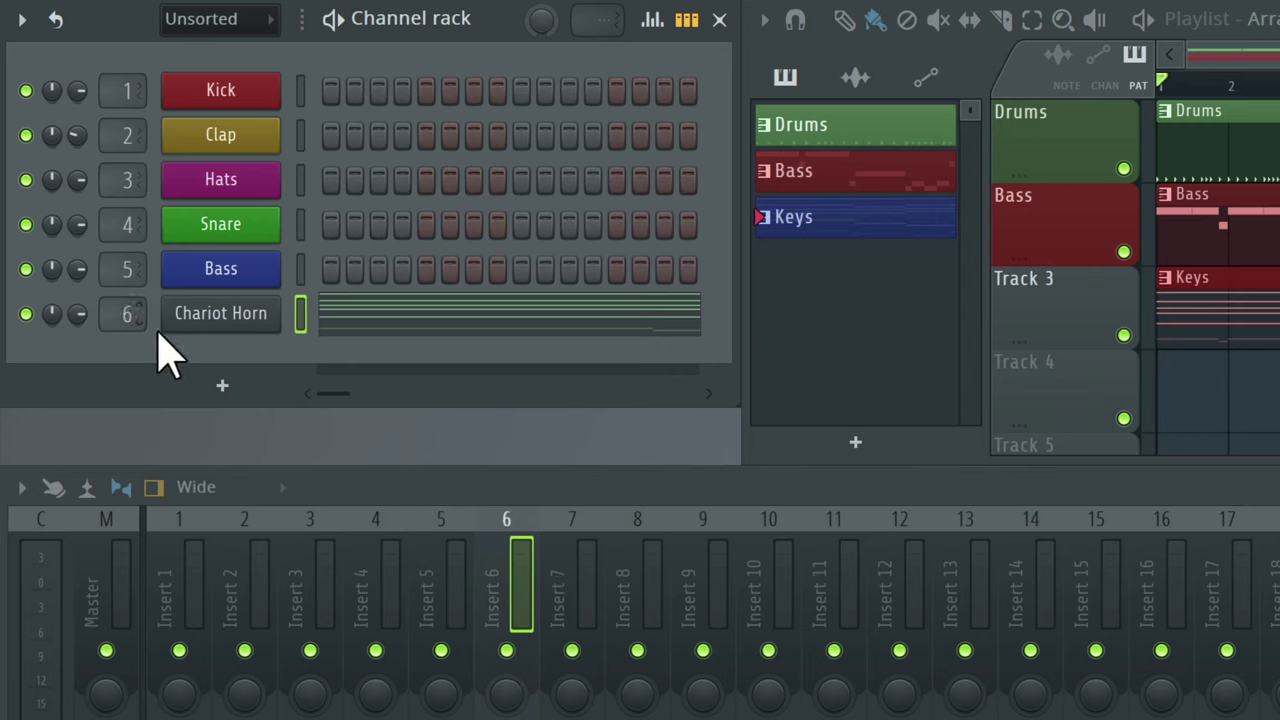
Rename the Chariot Horn channel as Keys and give it a dark purple colour.
{"action": "right_click", "coordinate": [220, 331]}
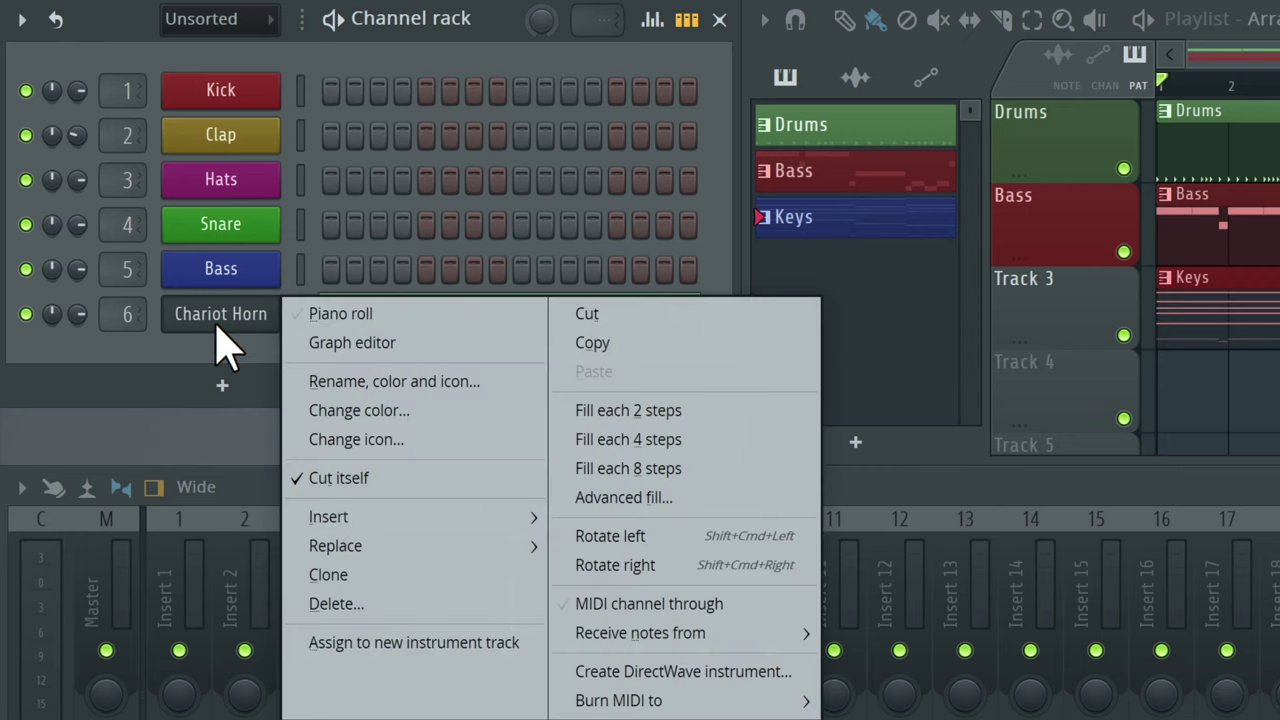
{"action": "left_click", "coordinate": [443, 382]}
{"action": "type", "text": "Keys"}
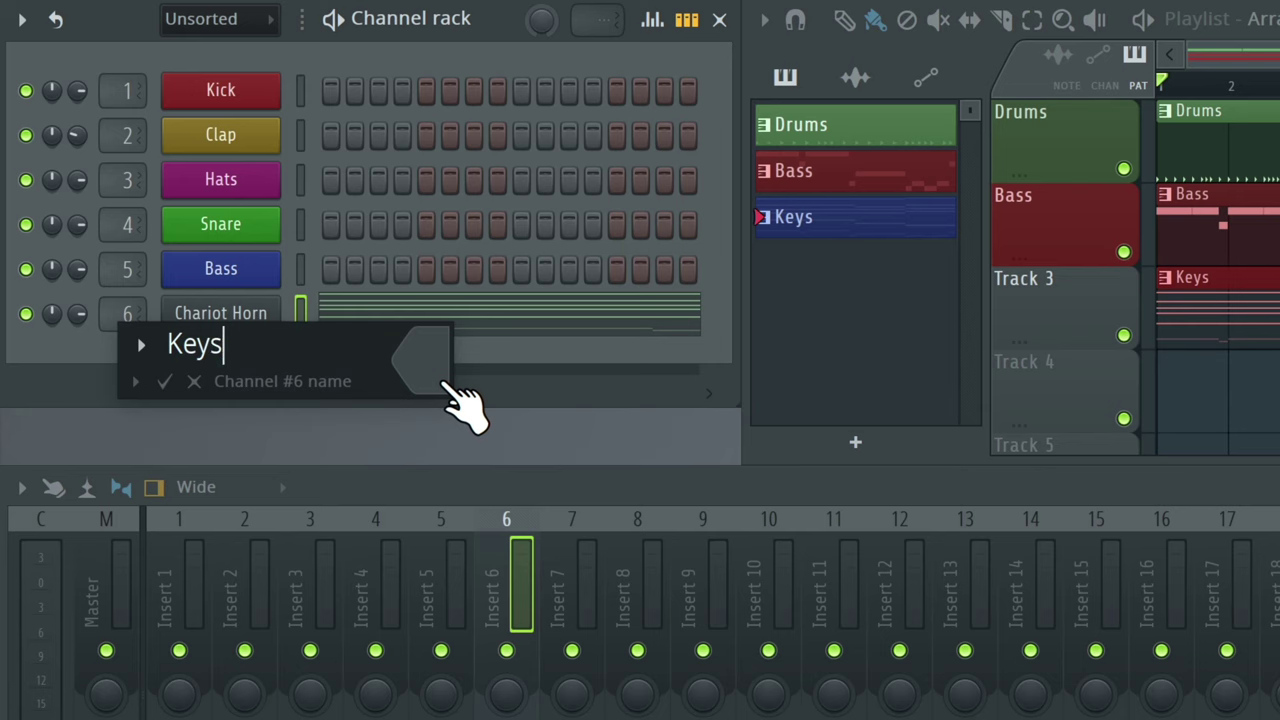
{"action": "left_click", "coordinate": [434, 375]}
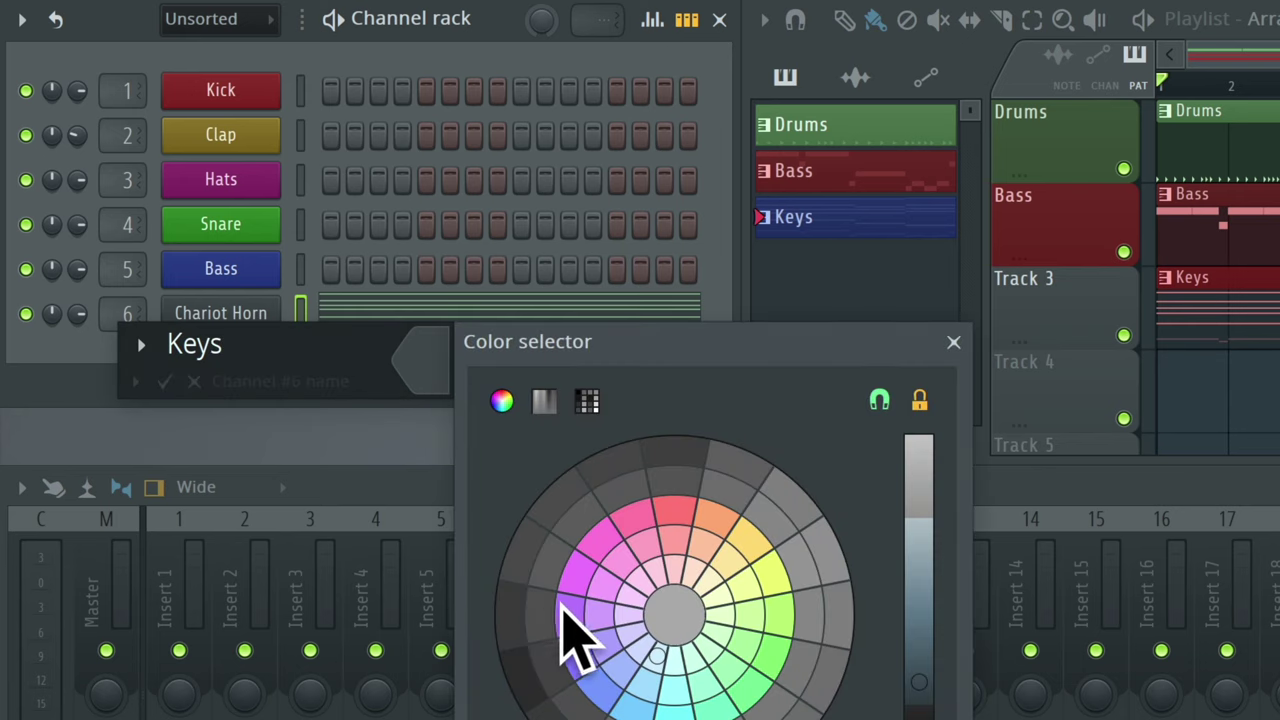
{"action": "mouse_move", "coordinate": [578, 660]}
{"action": "left_mouse_down"}
{"action": "mouse_move", "coordinate": [586, 671]}
{"action": "mouse_move", "coordinate": [643, 657]}
{"action": "mouse_move", "coordinate": [632, 632]}
{"action": "left_mouse_up"}
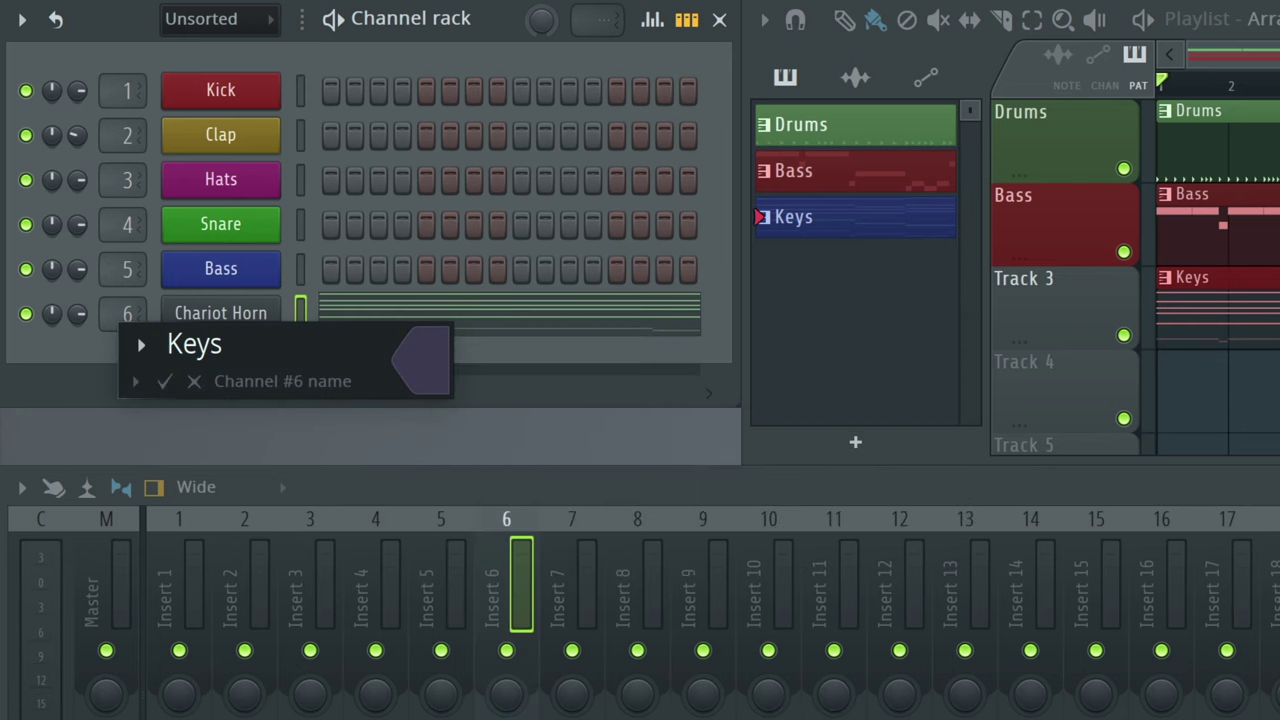
{"action": "key", "text": "Return"}
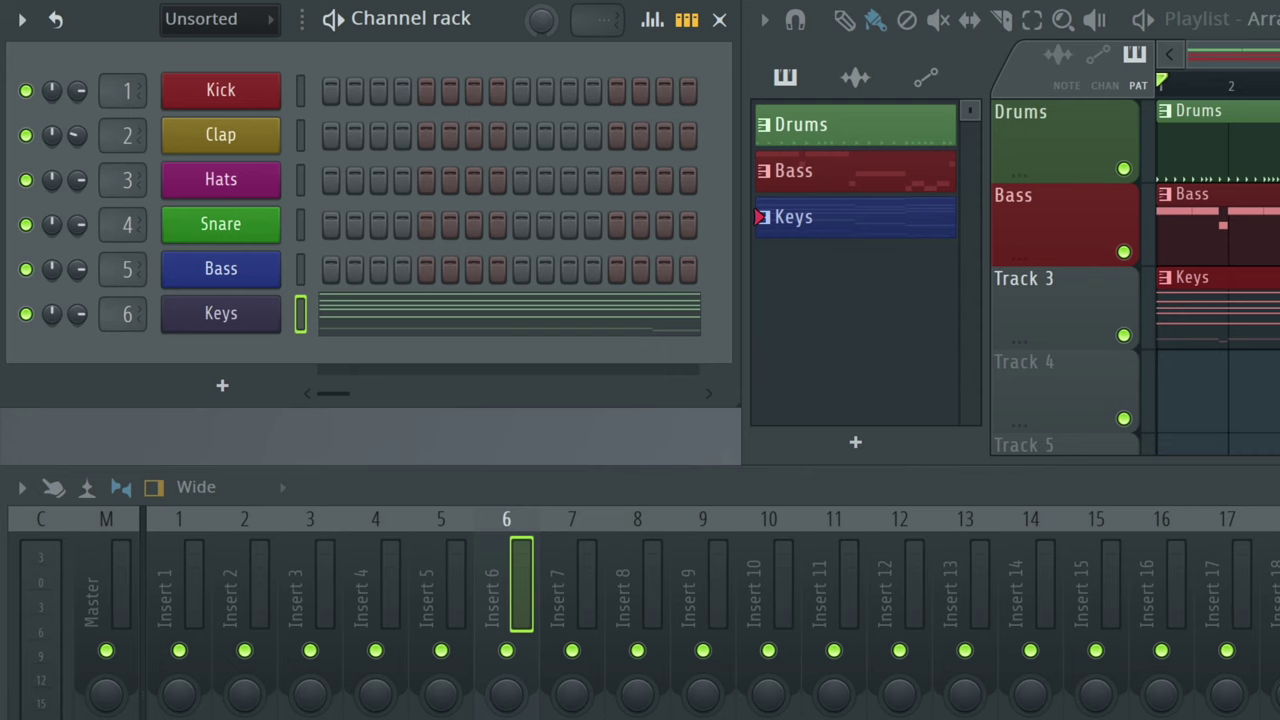
Play the song briefly to check that each channel's signal reaches its own mixer track.
{"action": "key", "text": "space"}
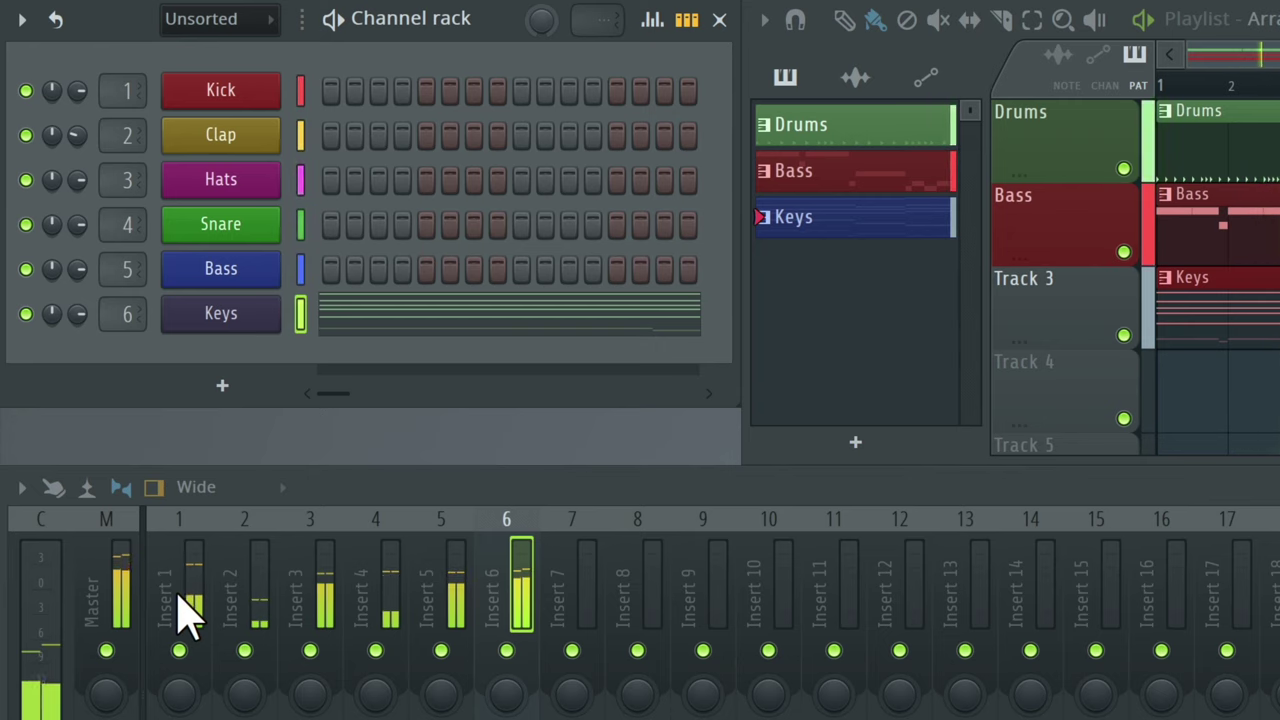
{"action": "key", "text": "space"}
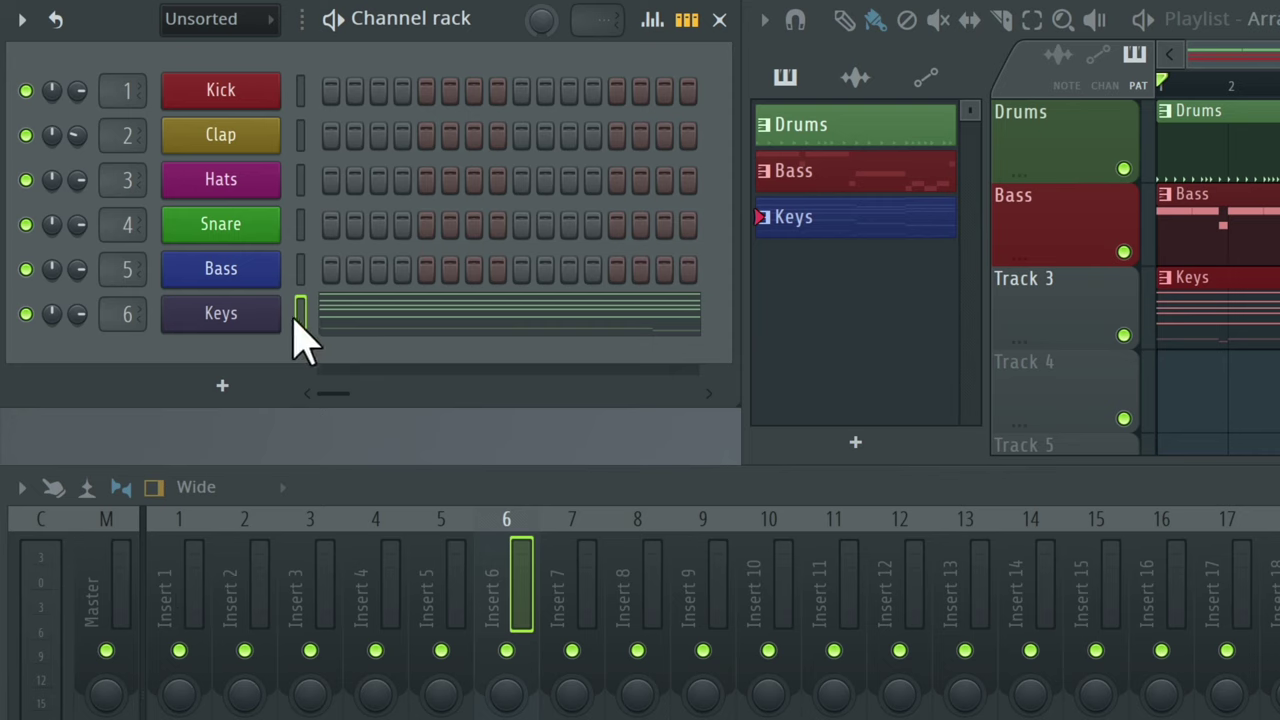
Route the selected Keys channel to mixer track 6 so the track takes its name and colour.
{"action": "right_click", "coordinate": [503, 591]}
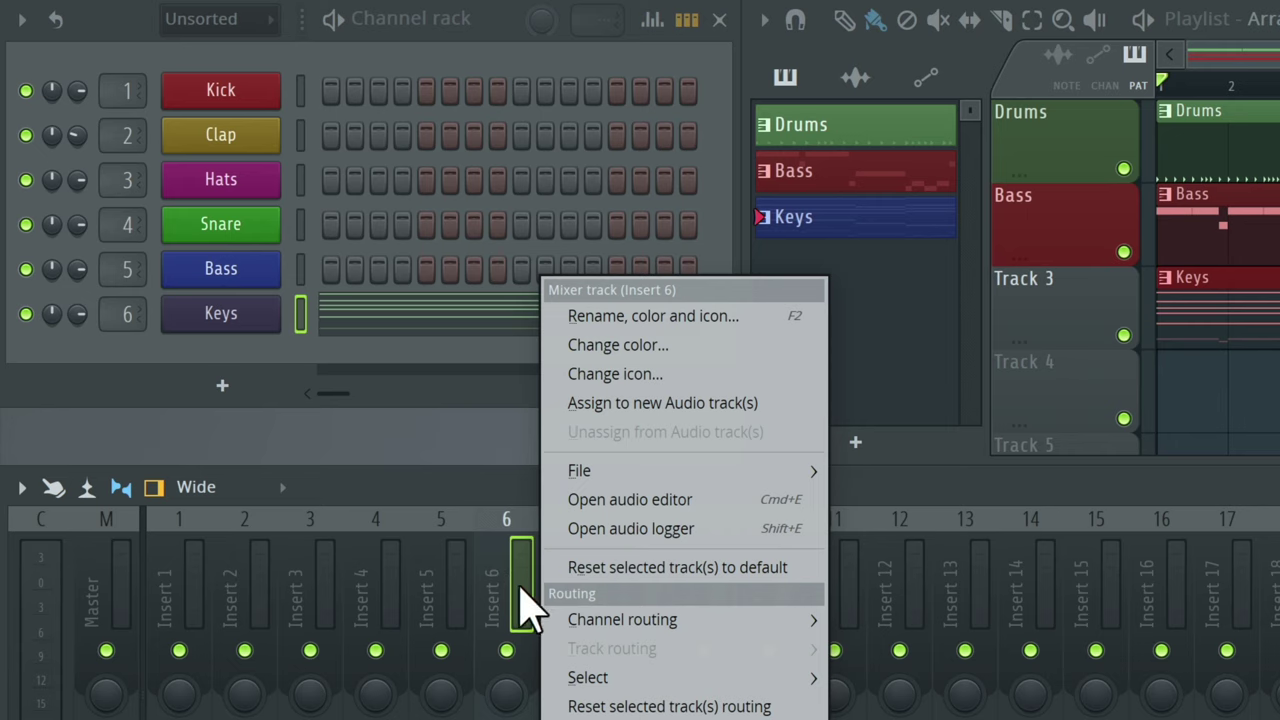
{"action": "mouse_move", "coordinate": [600, 620]}
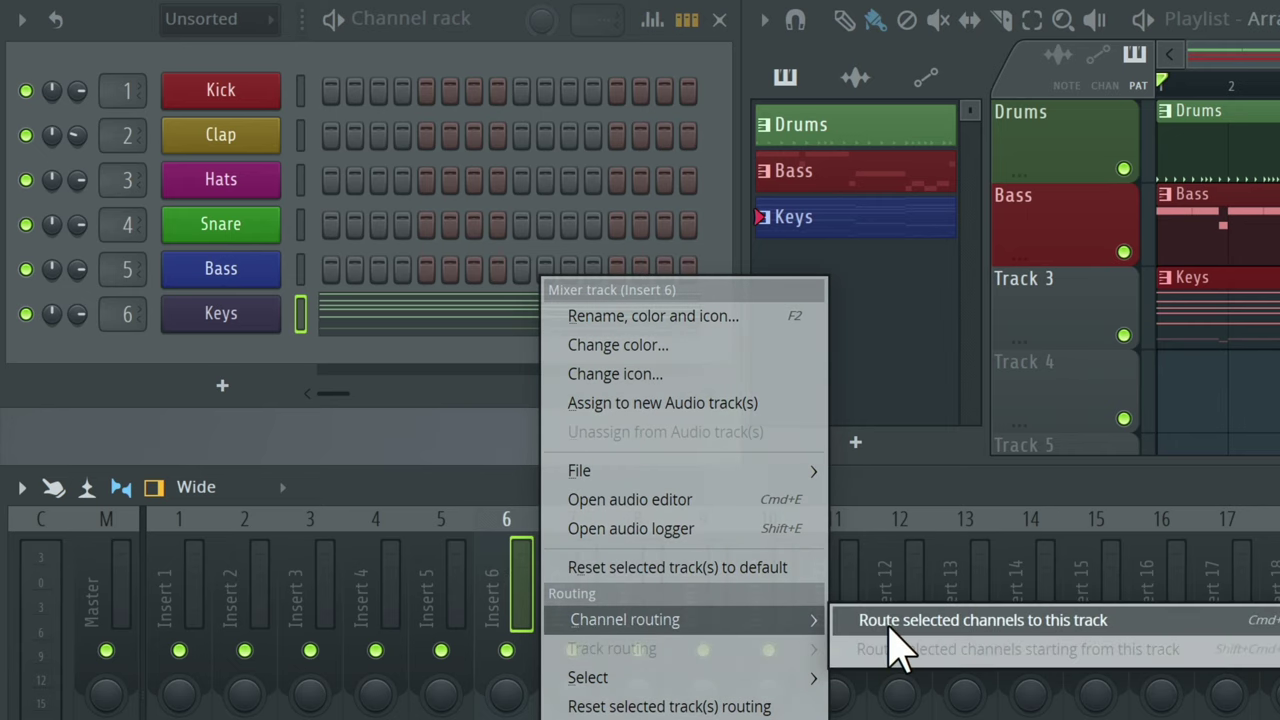
{"action": "left_click", "coordinate": [985, 625]}
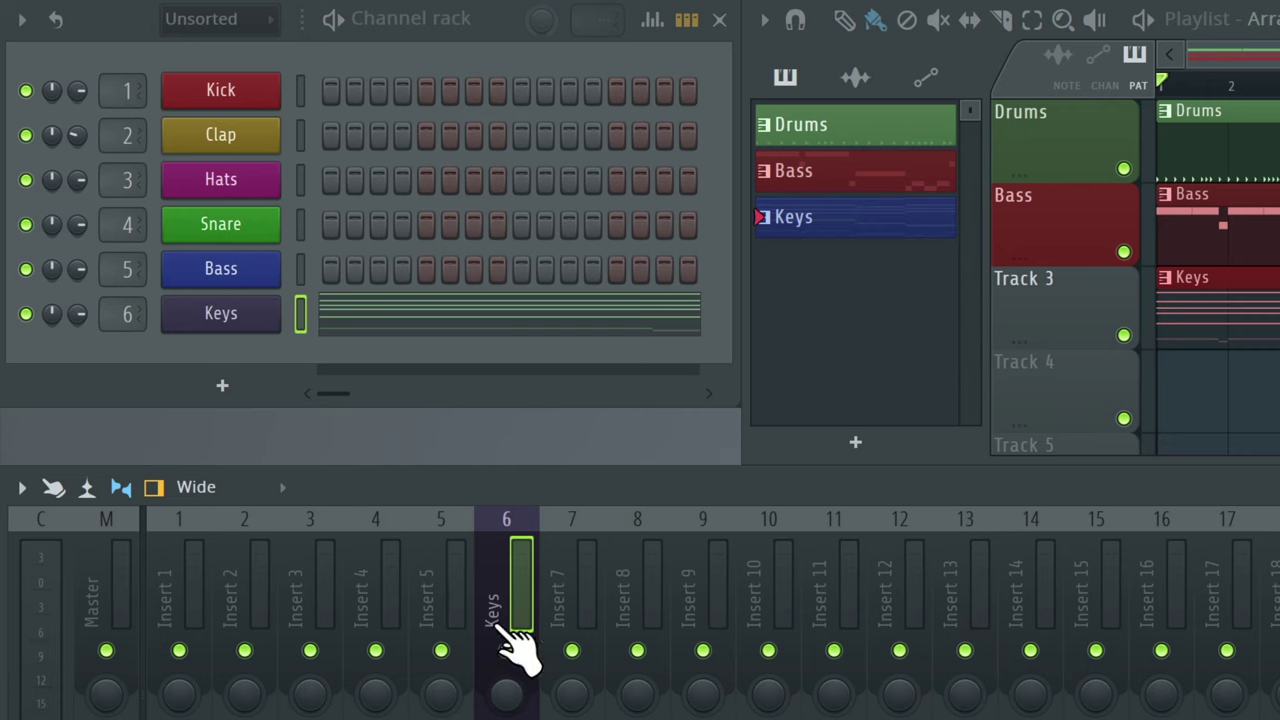
Select the Bass channel and route it to mixer track 5, passing on its name and colour.
{"action": "left_click", "coordinate": [300, 268]}
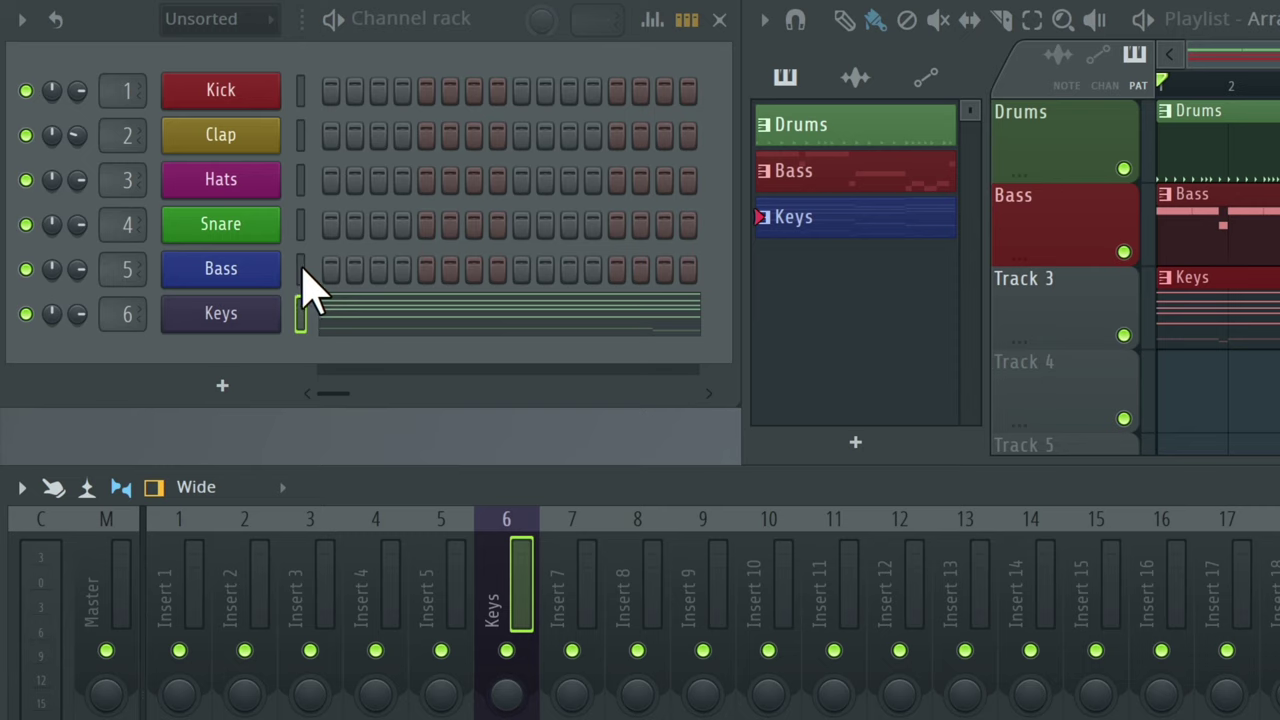
{"action": "left_click", "coordinate": [440, 575]}
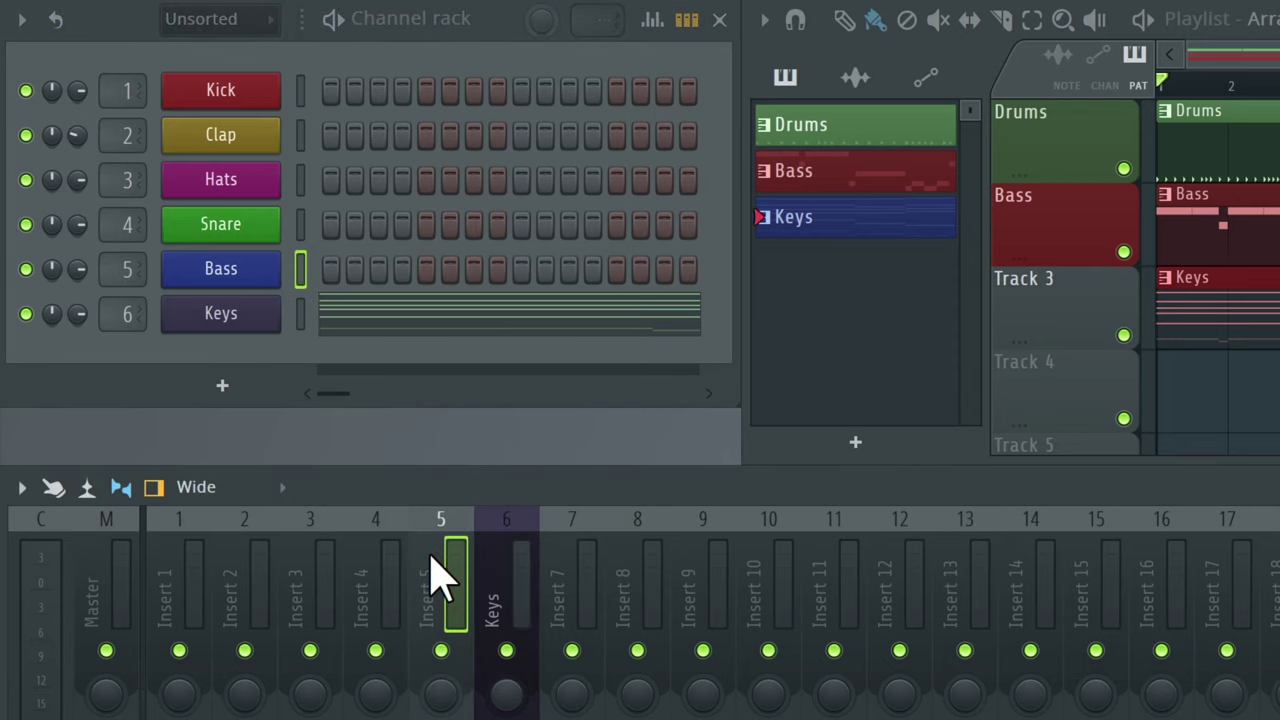
{"action": "right_click", "coordinate": [440, 575]}
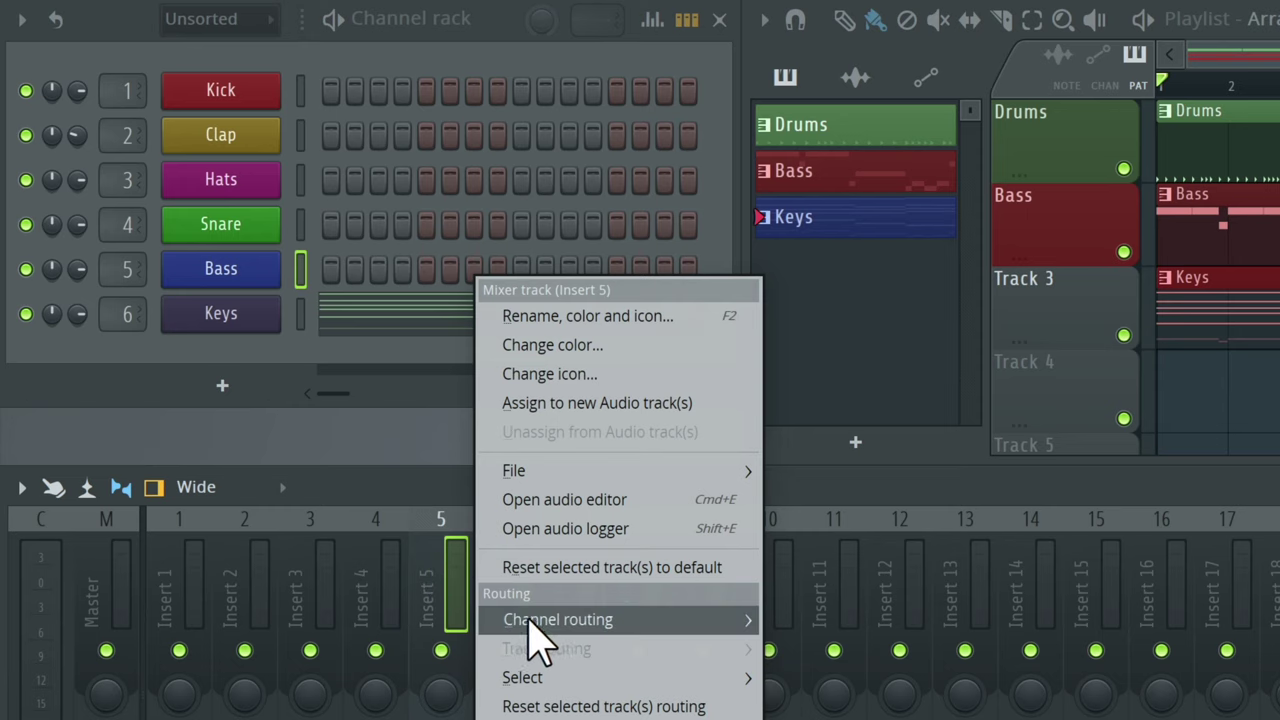
{"action": "mouse_move", "coordinate": [531, 630]}
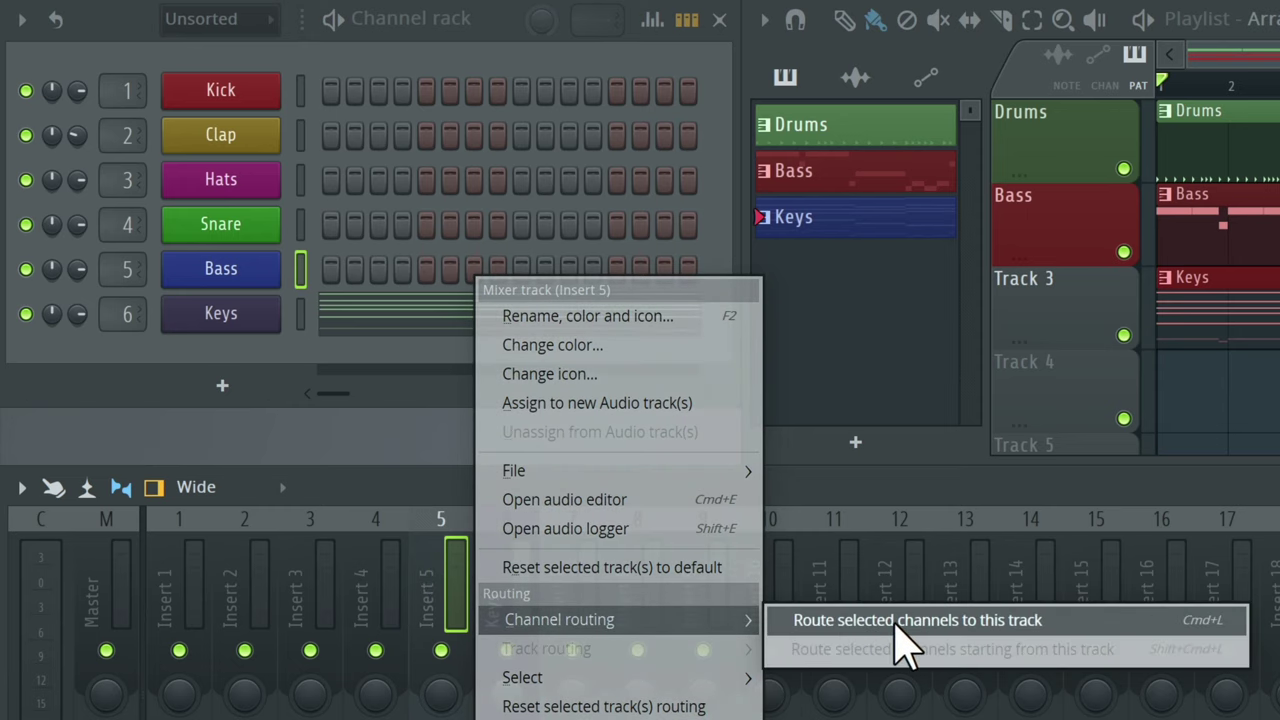
{"action": "left_click", "coordinate": [996, 622]}
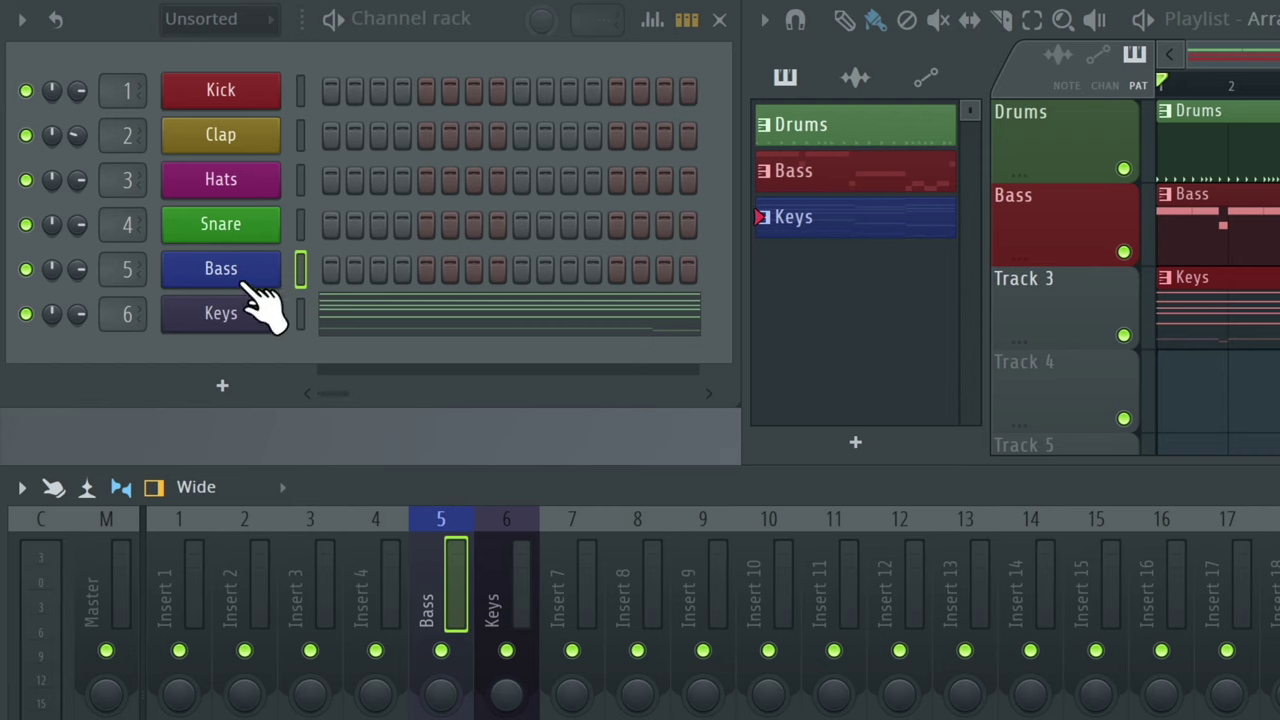
Select the Snare channel and route it to mixer track 4, passing on its name and colour.
{"action": "left_click", "coordinate": [301, 224]}
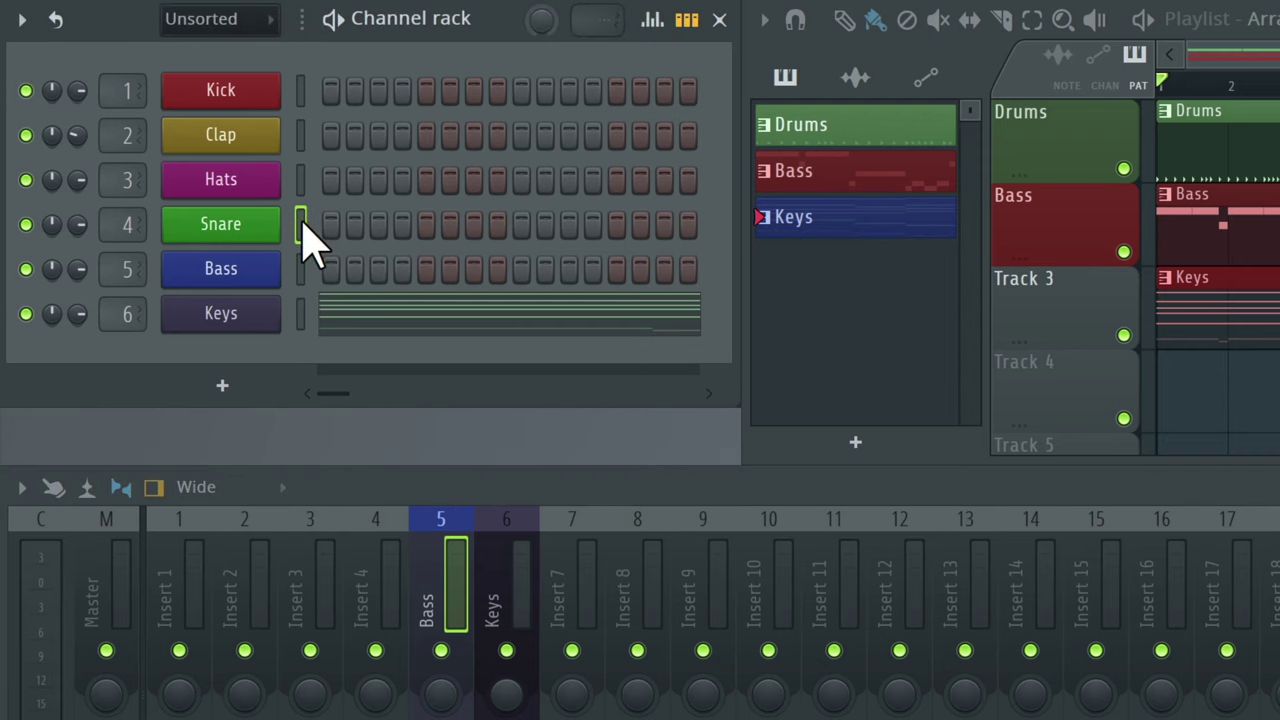
{"action": "left_click", "coordinate": [374, 557]}
{"action": "right_click", "coordinate": [374, 557]}
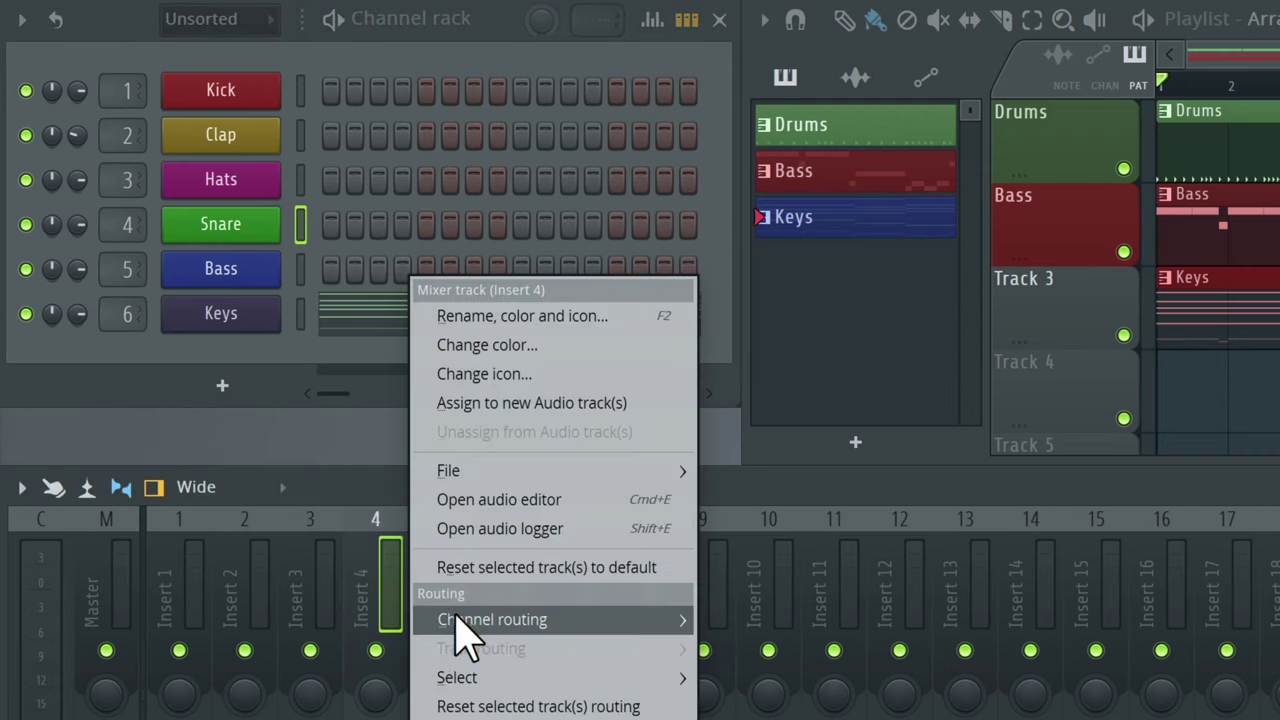
{"action": "mouse_move", "coordinate": [460, 622]}
{"action": "left_click", "coordinate": [772, 620]}
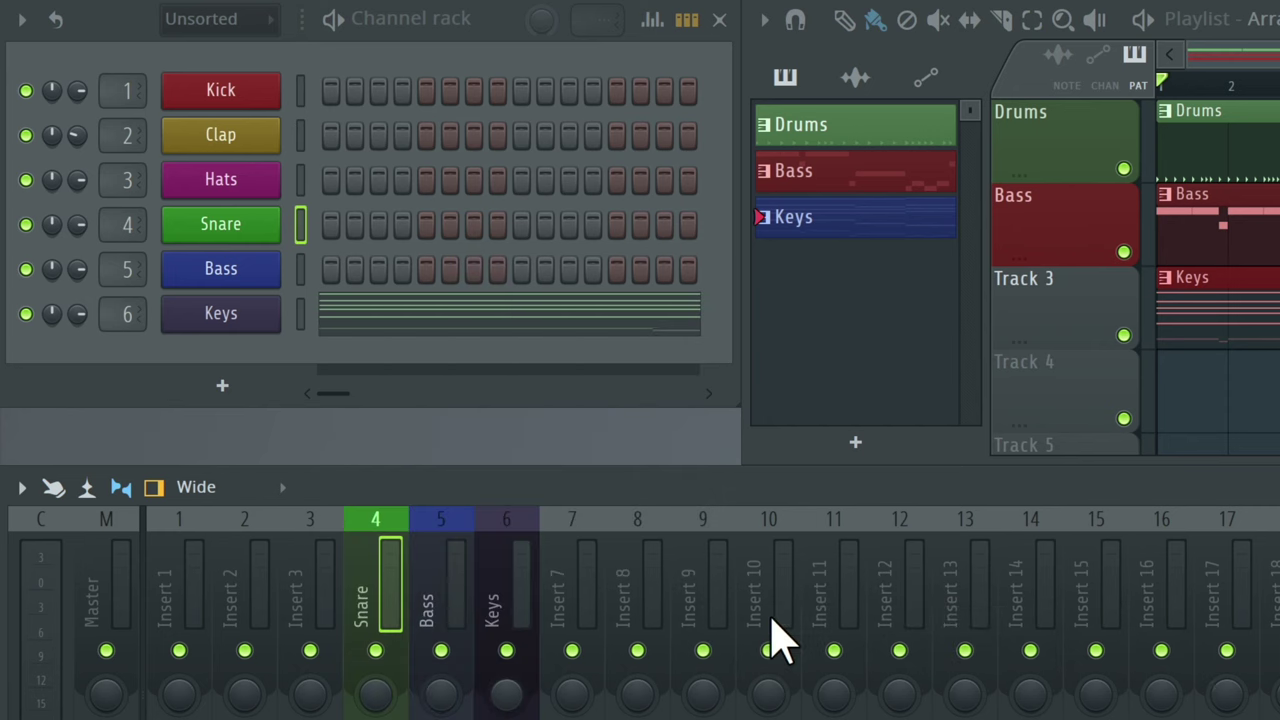
Select the Hats channel and route it to mixer track 3, passing on its name and colour.
{"action": "left_click", "coordinate": [300, 180]}
{"action": "right_click", "coordinate": [313, 580]}
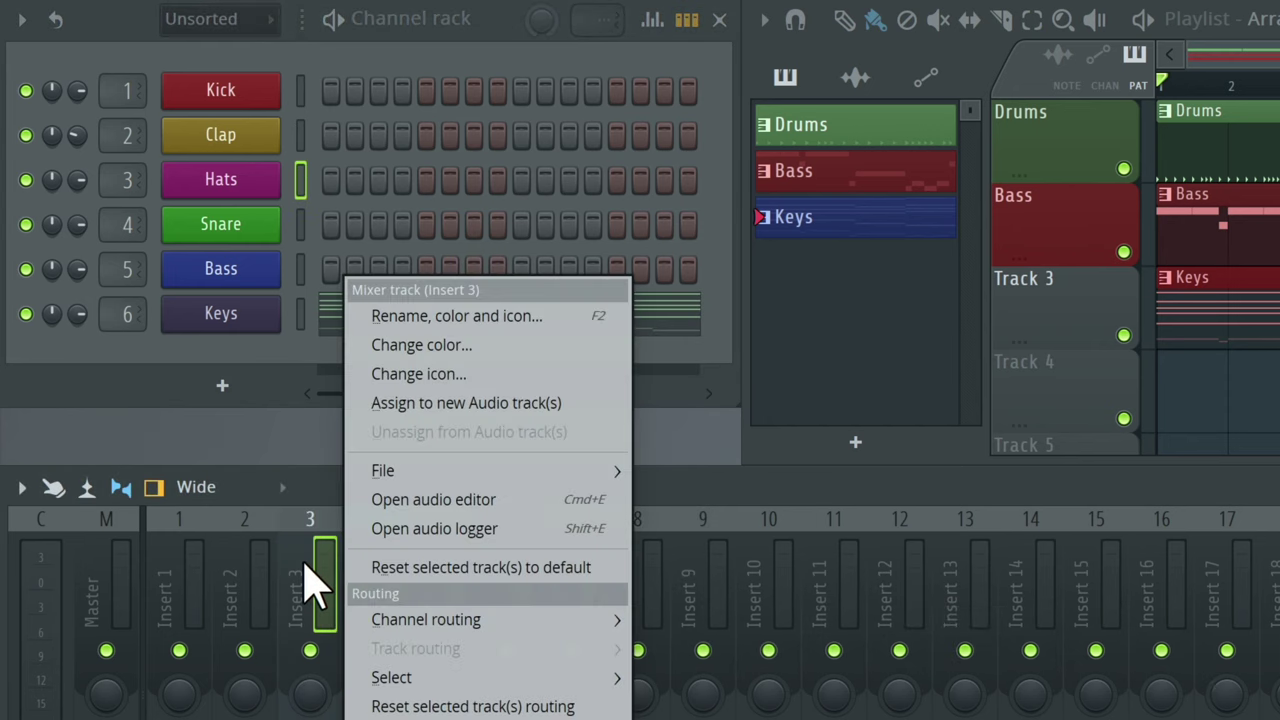
{"action": "mouse_move", "coordinate": [420, 622]}
{"action": "left_click", "coordinate": [734, 622]}
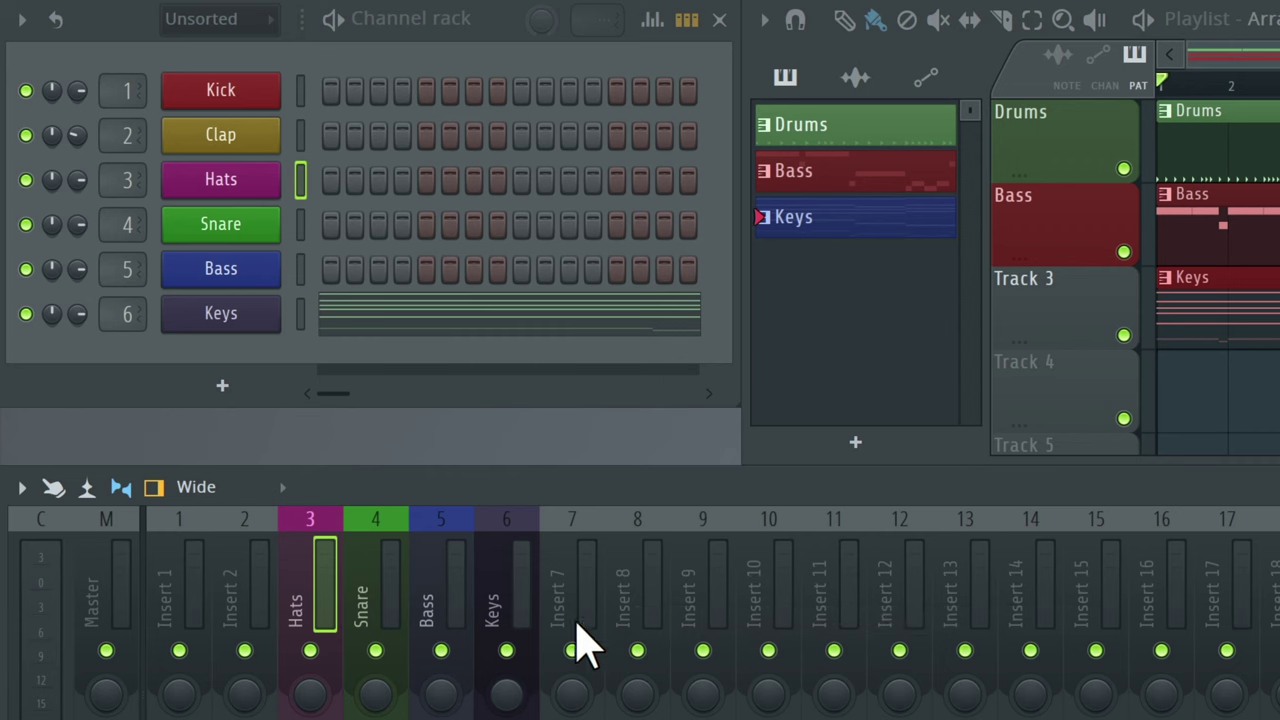
Select the Clap channel and route it to mixer track 2, passing on its name and colour.
{"action": "left_click", "coordinate": [300, 136]}
{"action": "right_click", "coordinate": [240, 580]}
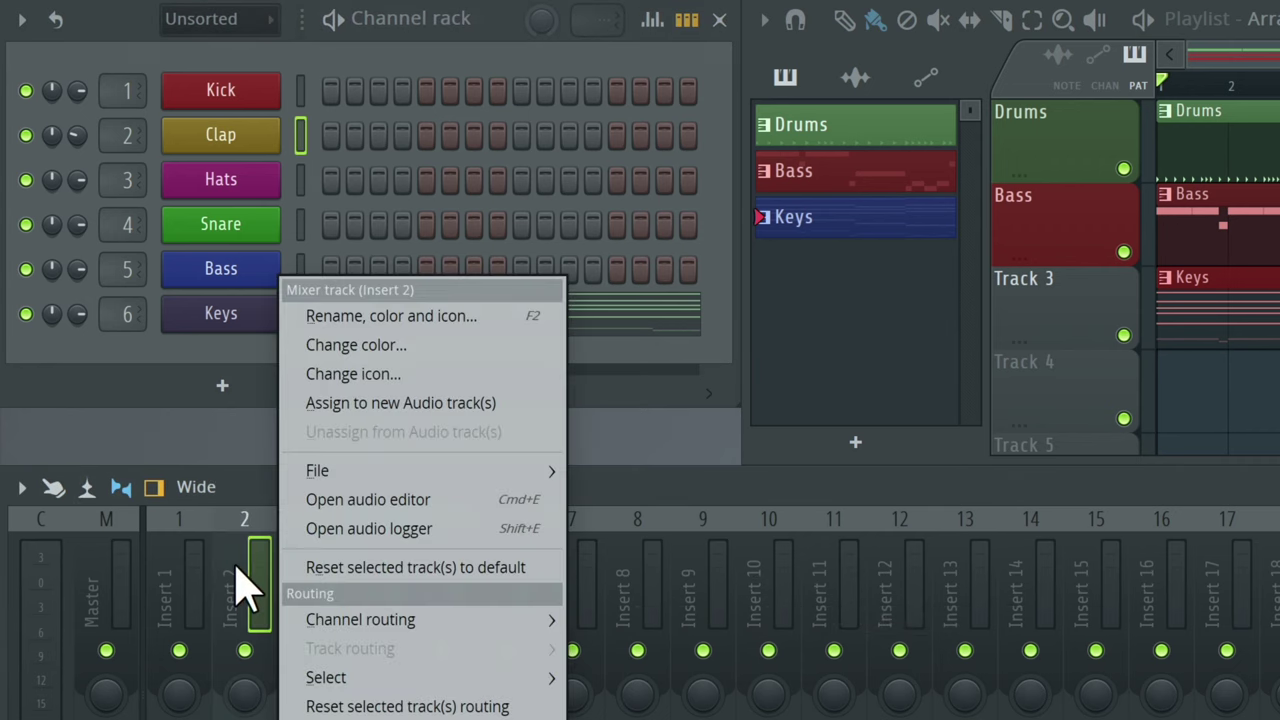
{"action": "mouse_move", "coordinate": [368, 622]}
{"action": "left_click", "coordinate": [665, 617]}
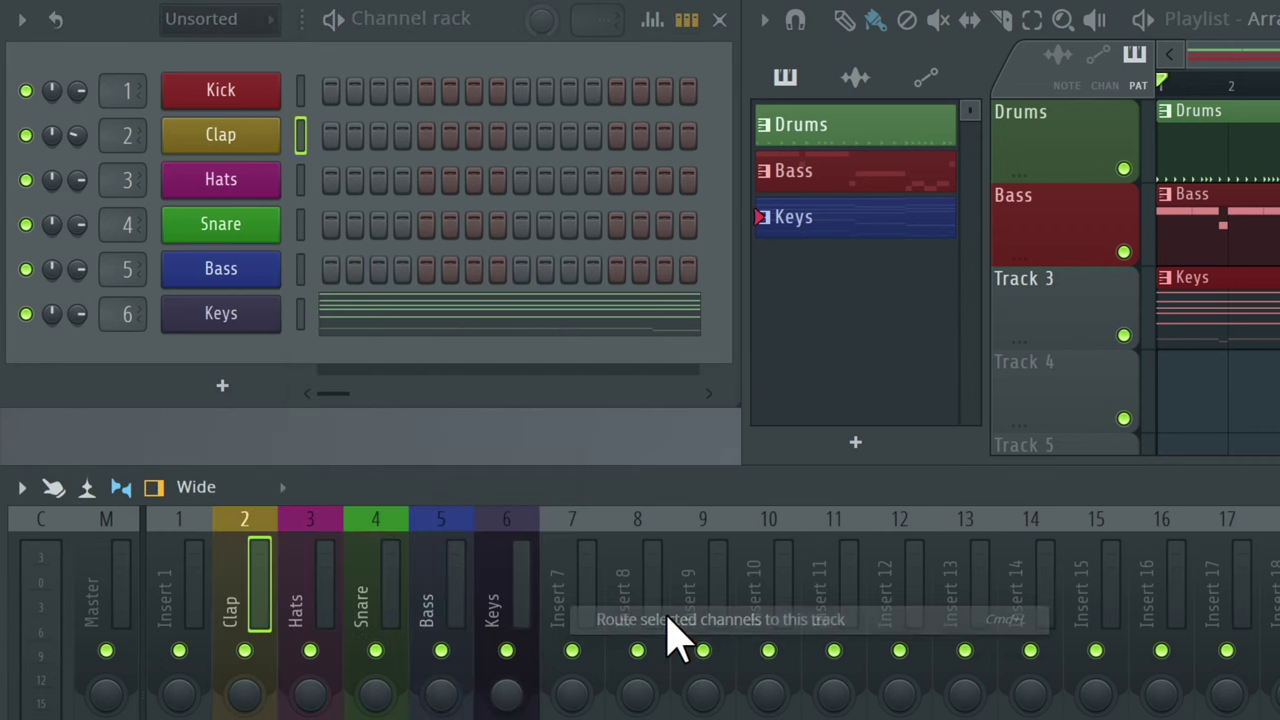
Route the Kick channel to mixer track 1 with its name and colour, and play the song briefly to check the routing.
{"action": "left_click", "coordinate": [300, 90]}
{"action": "left_click", "coordinate": [175, 583]}
{"action": "right_click", "coordinate": [170, 580]}
{"action": "mouse_move", "coordinate": [400, 629]}
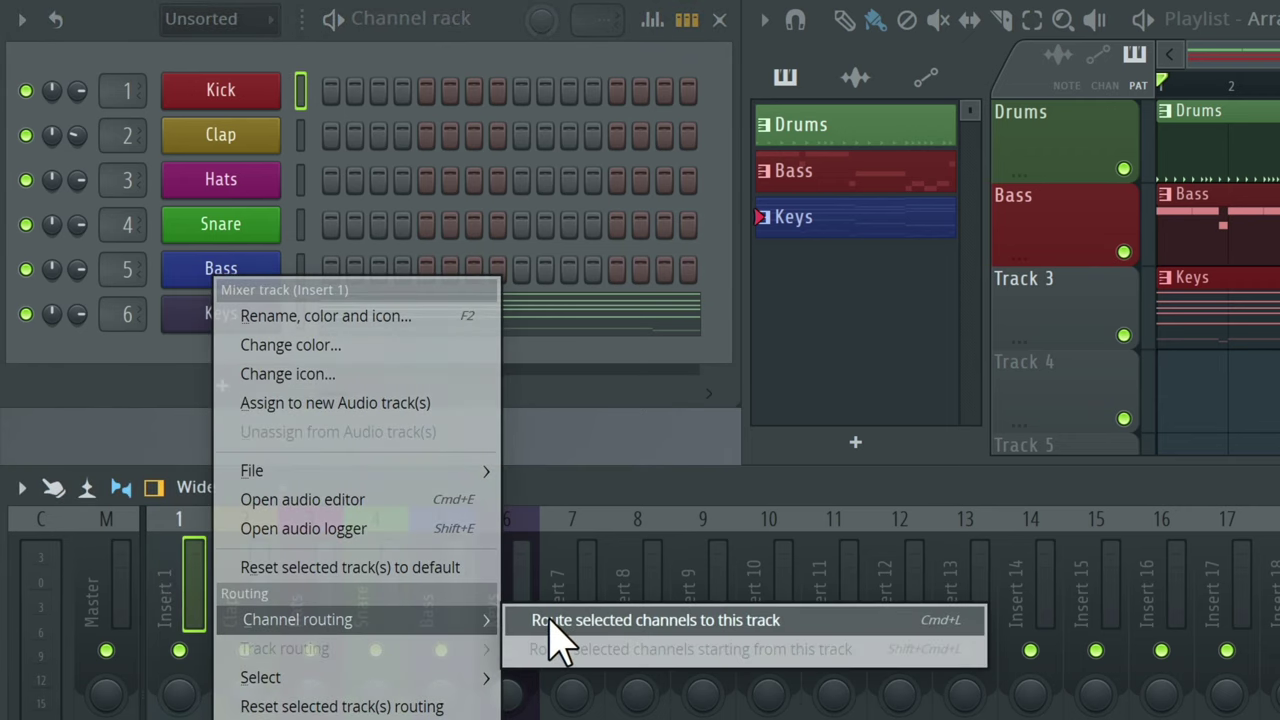
{"action": "left_click", "coordinate": [557, 634]}
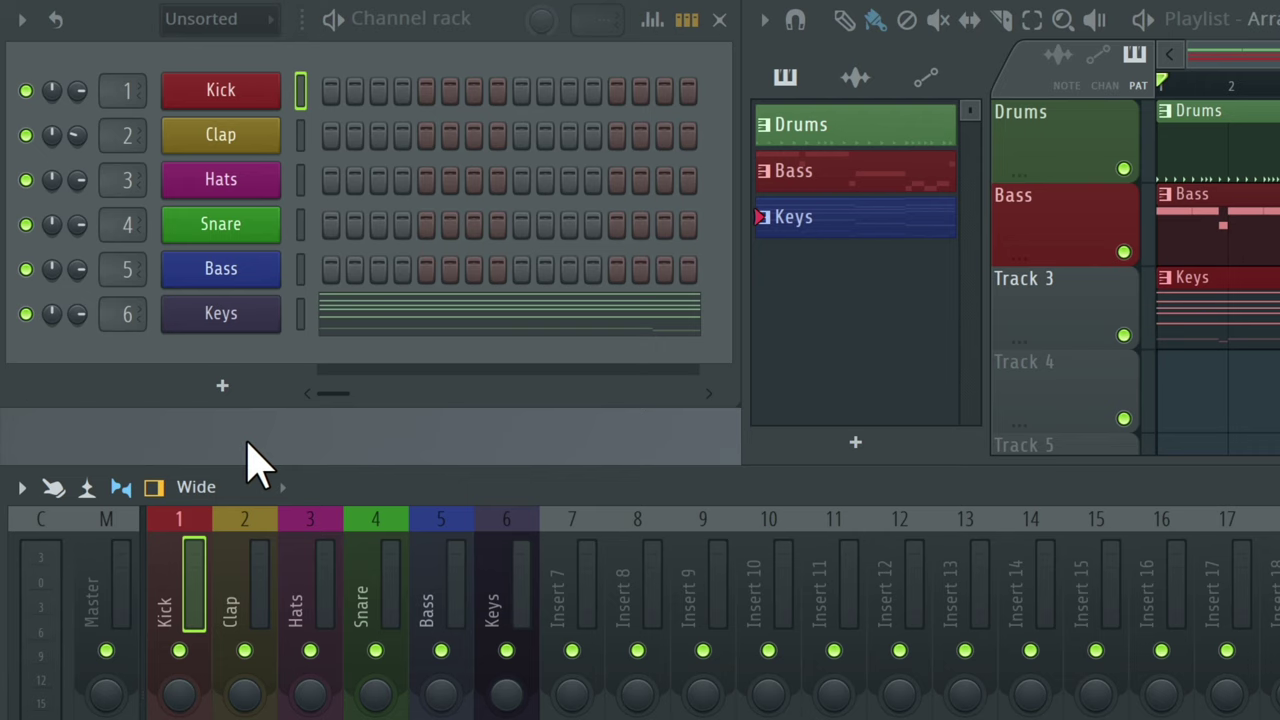
{"action": "key", "text": "space"}
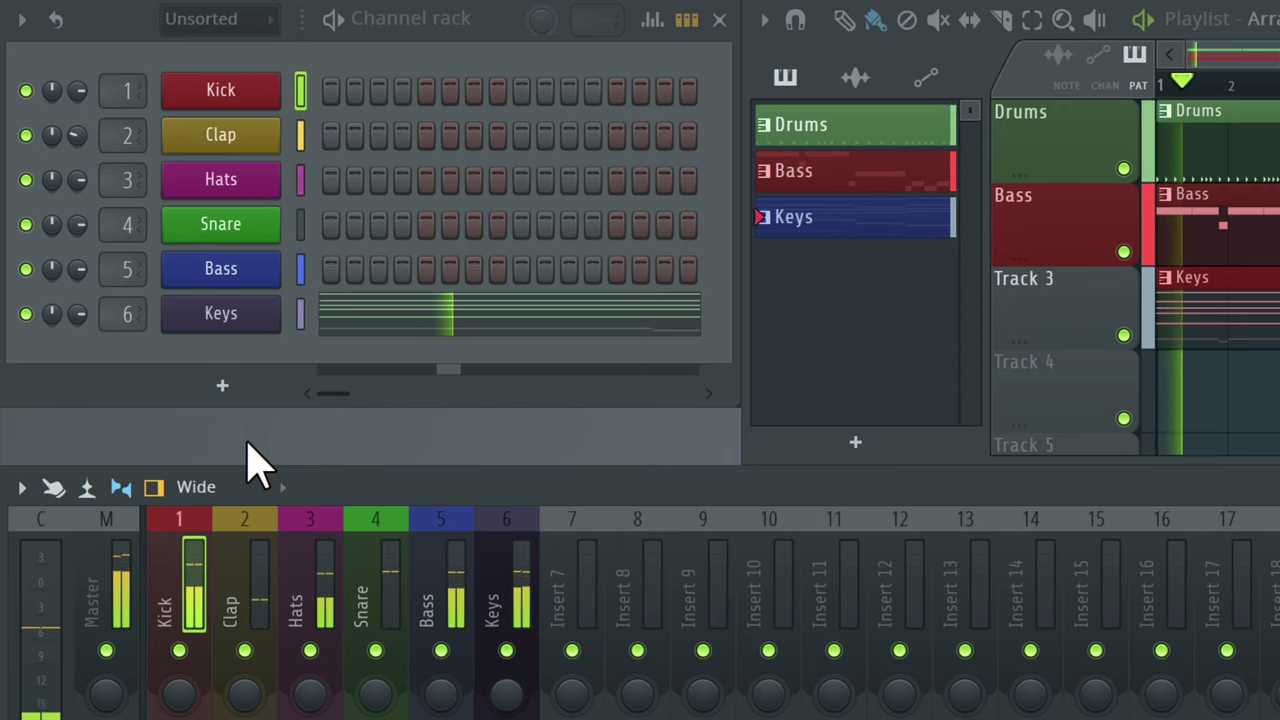
{"action": "key", "text": "space"}
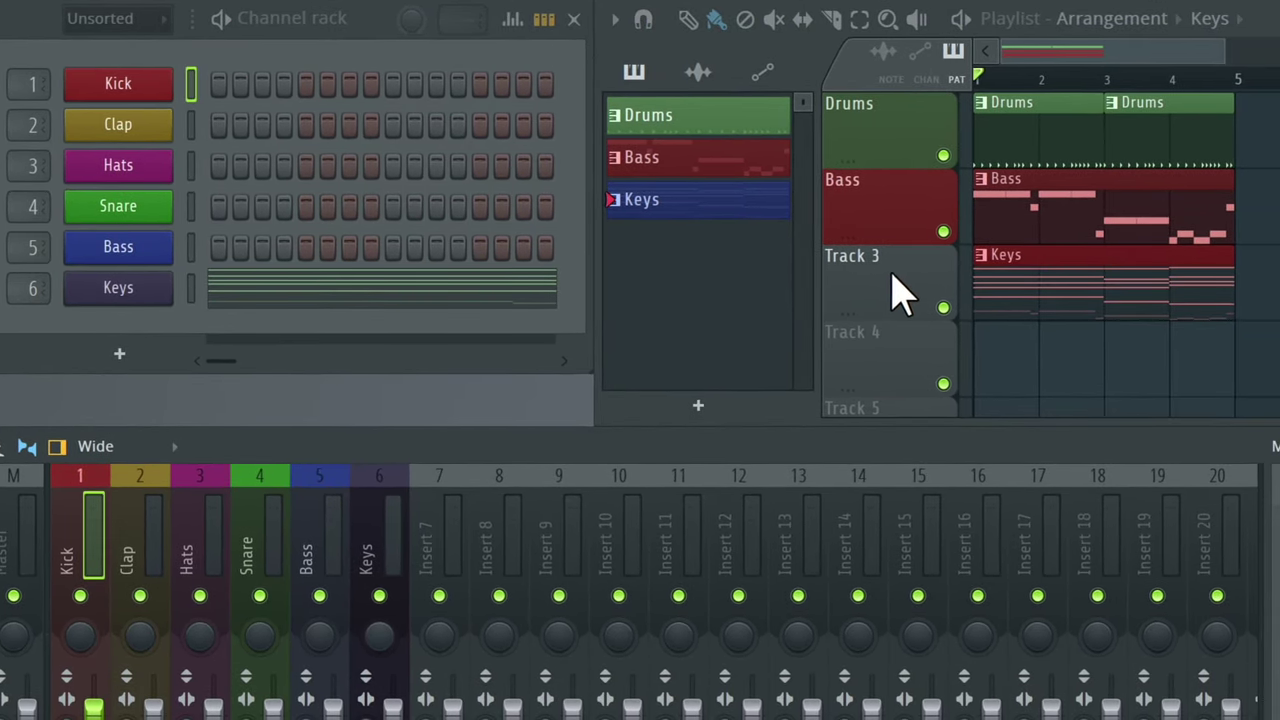
Rename playlist Track 3 as Keys and give it a dark blue colour.
{"action": "key", "text": "F6"}
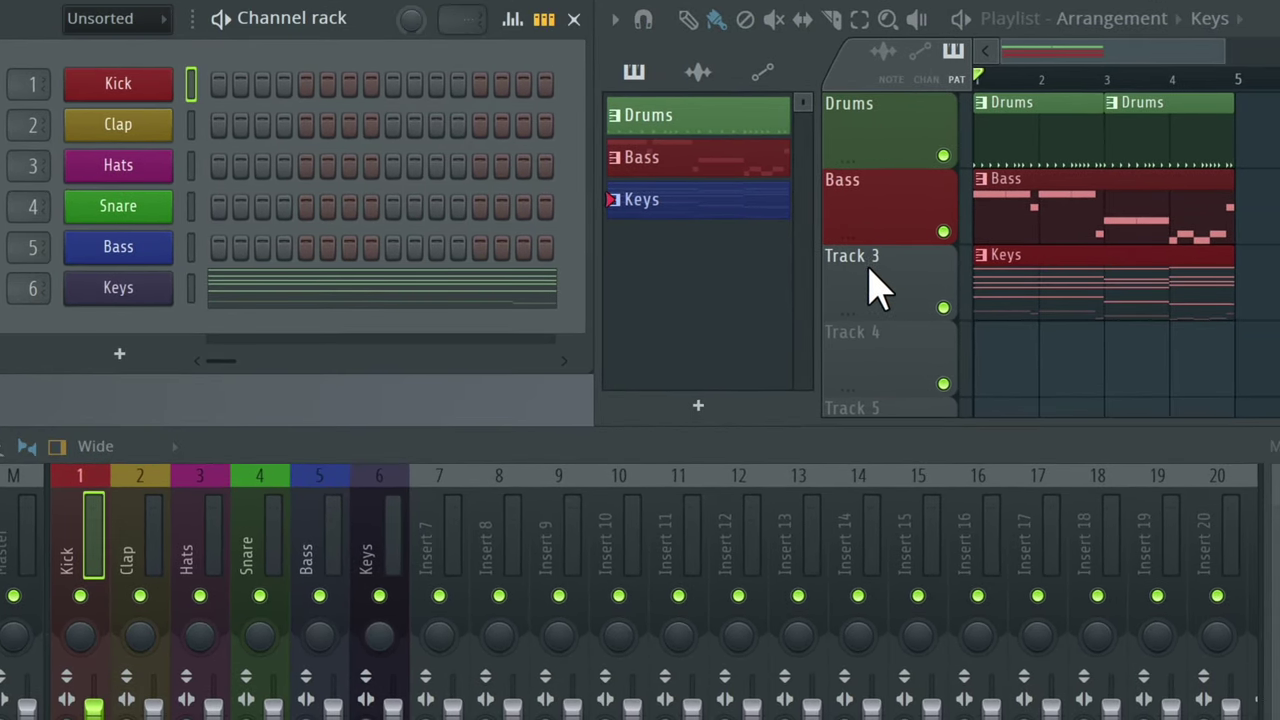
{"action": "right_click", "coordinate": [877, 289]}
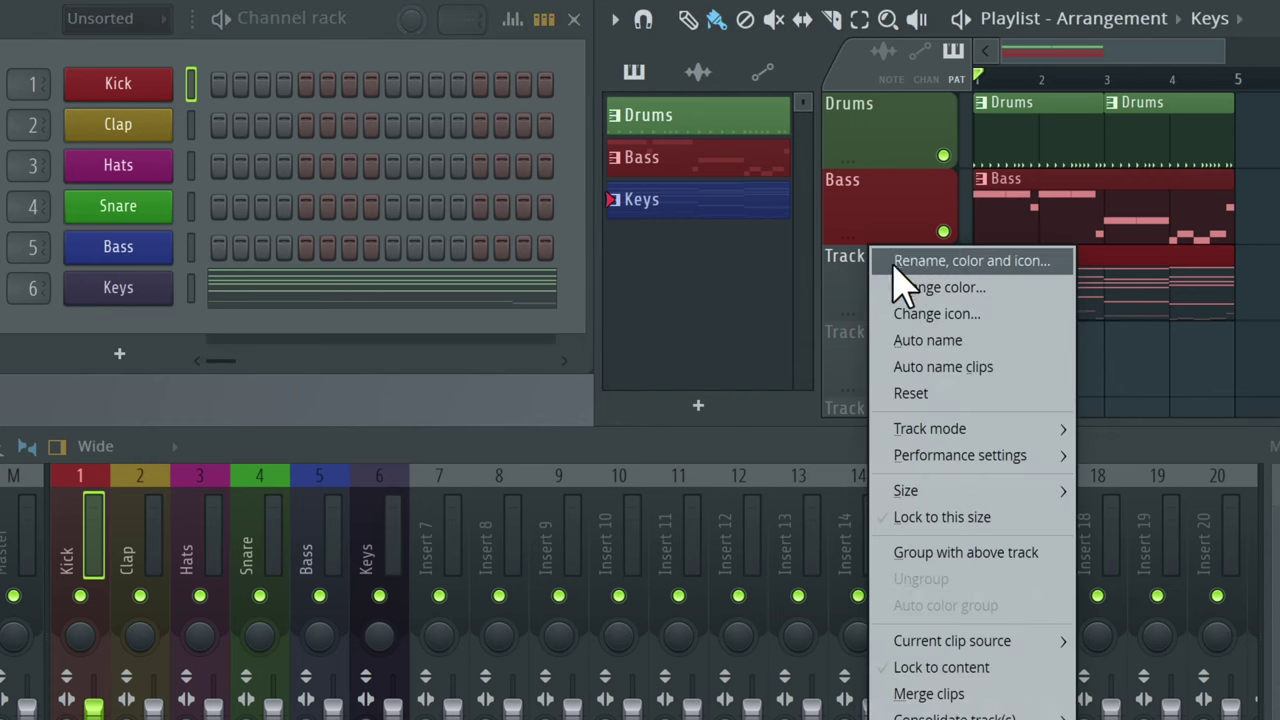
{"action": "left_click", "coordinate": [976, 262]}
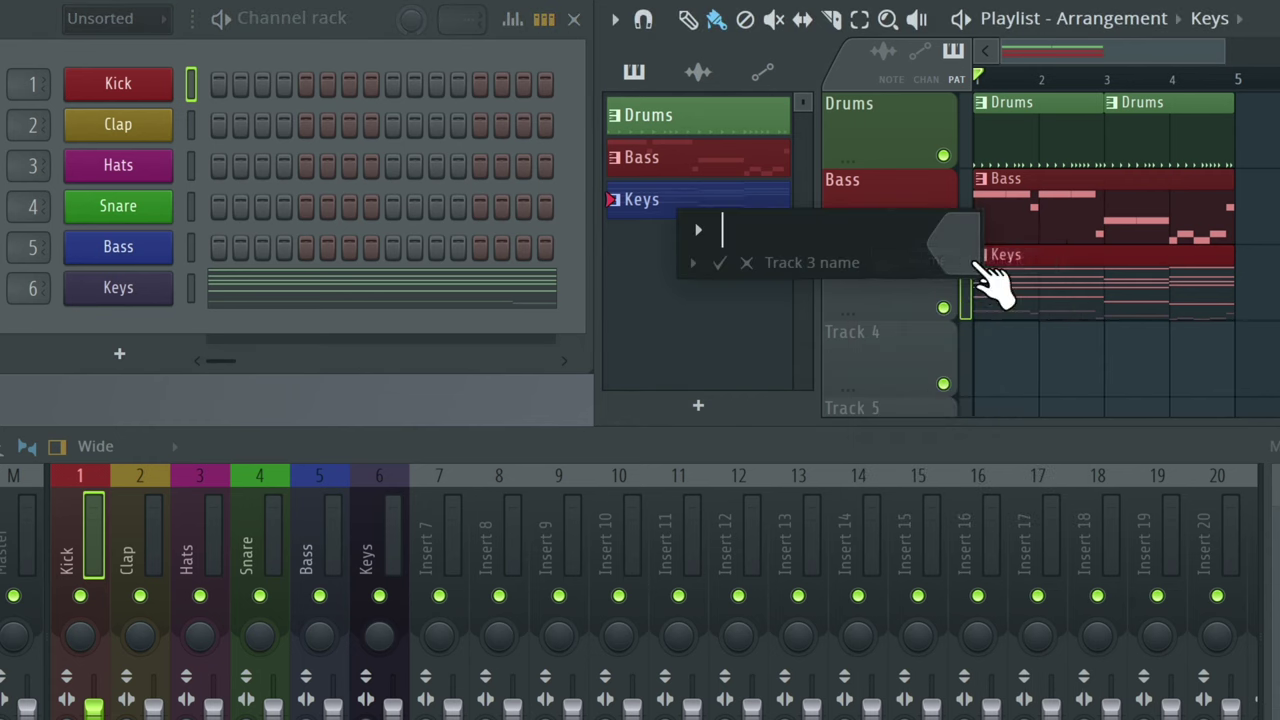
{"action": "type", "text": "Keys"}
{"action": "left_click", "coordinate": [962, 258]}
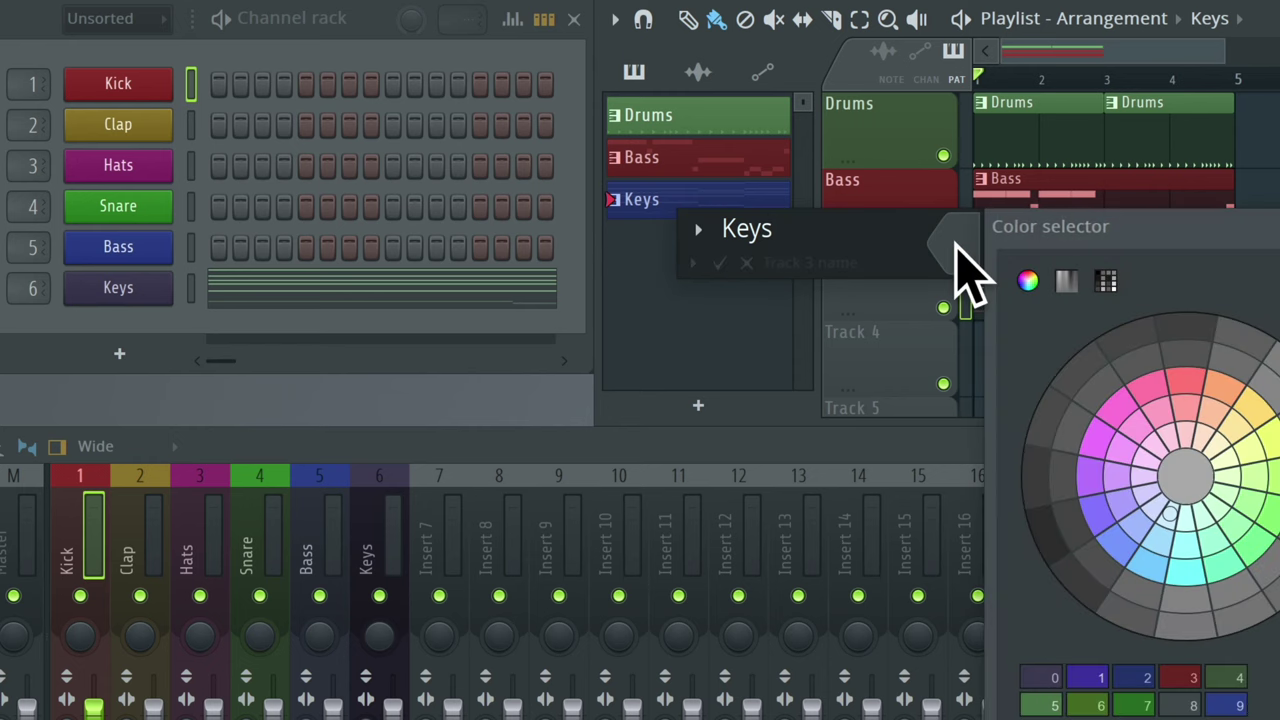
{"action": "left_click", "coordinate": [1117, 543]}
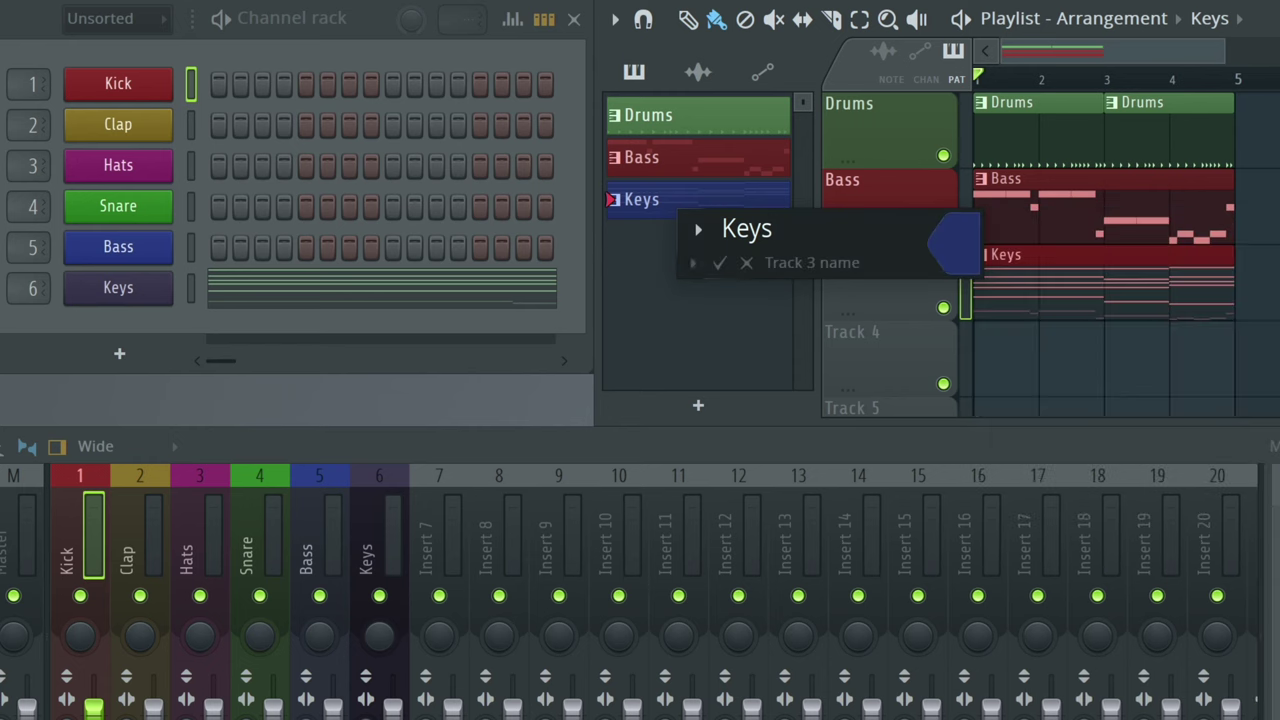
{"action": "key", "text": "Return"}
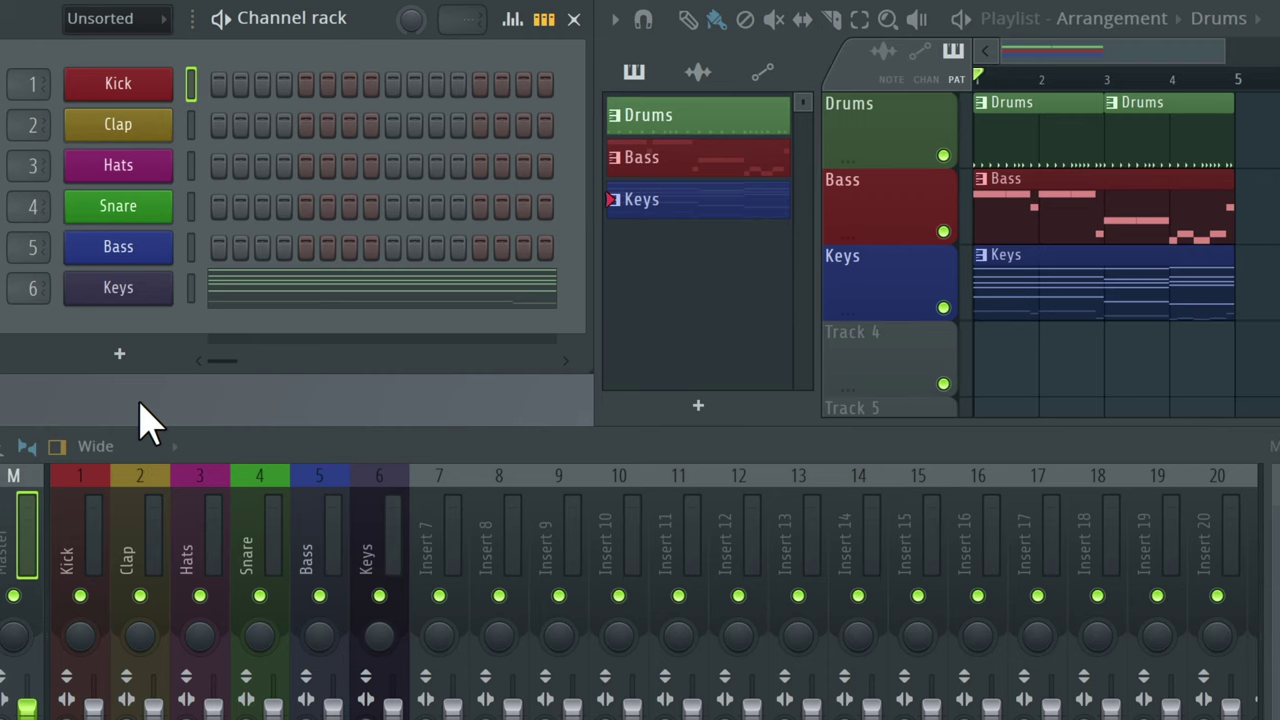
Sidechain the Kick mixer track to the Bass mixer track.
{"action": "left_click", "coordinate": [80, 545]}
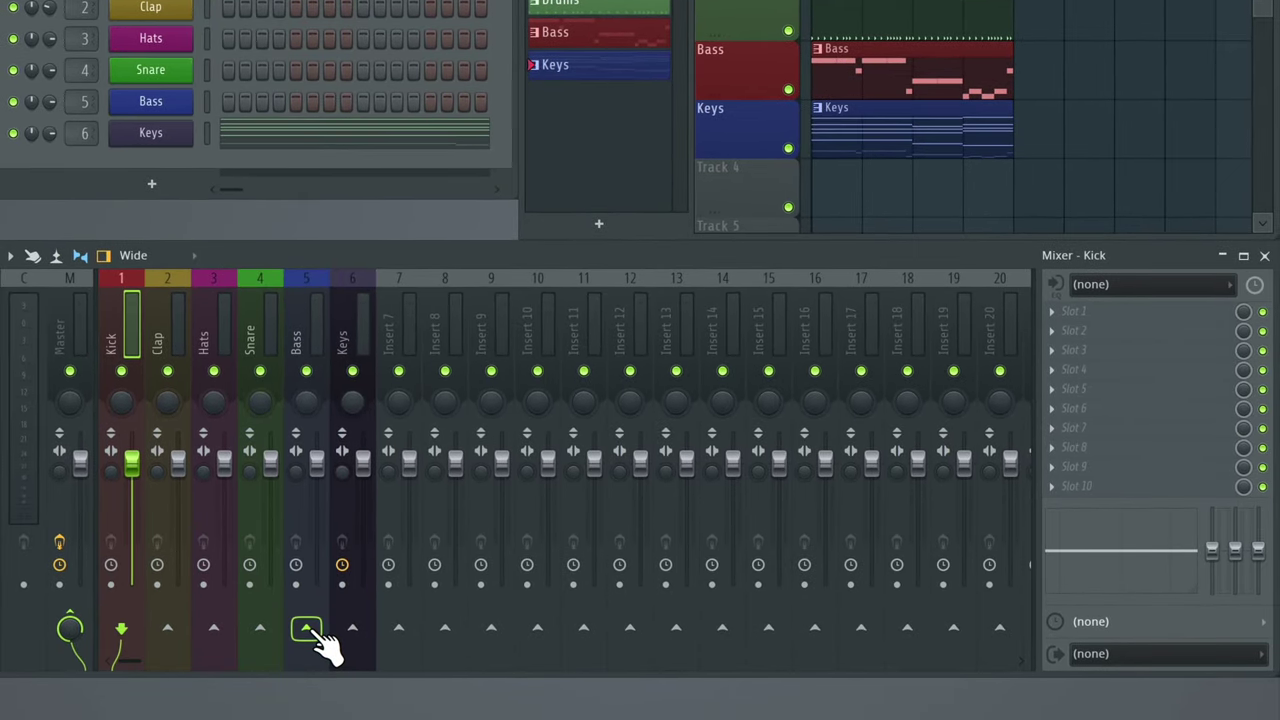
{"action": "right_click", "coordinate": [307, 628]}
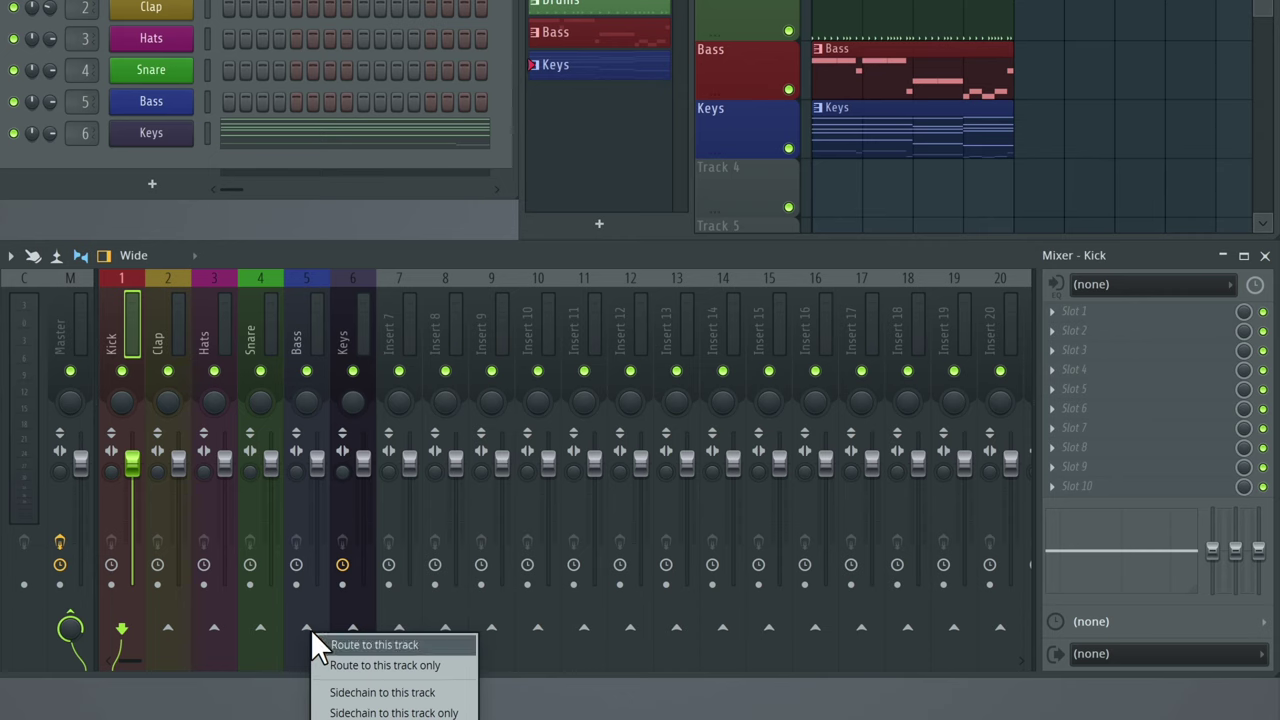
{"action": "left_click", "coordinate": [437, 694]}
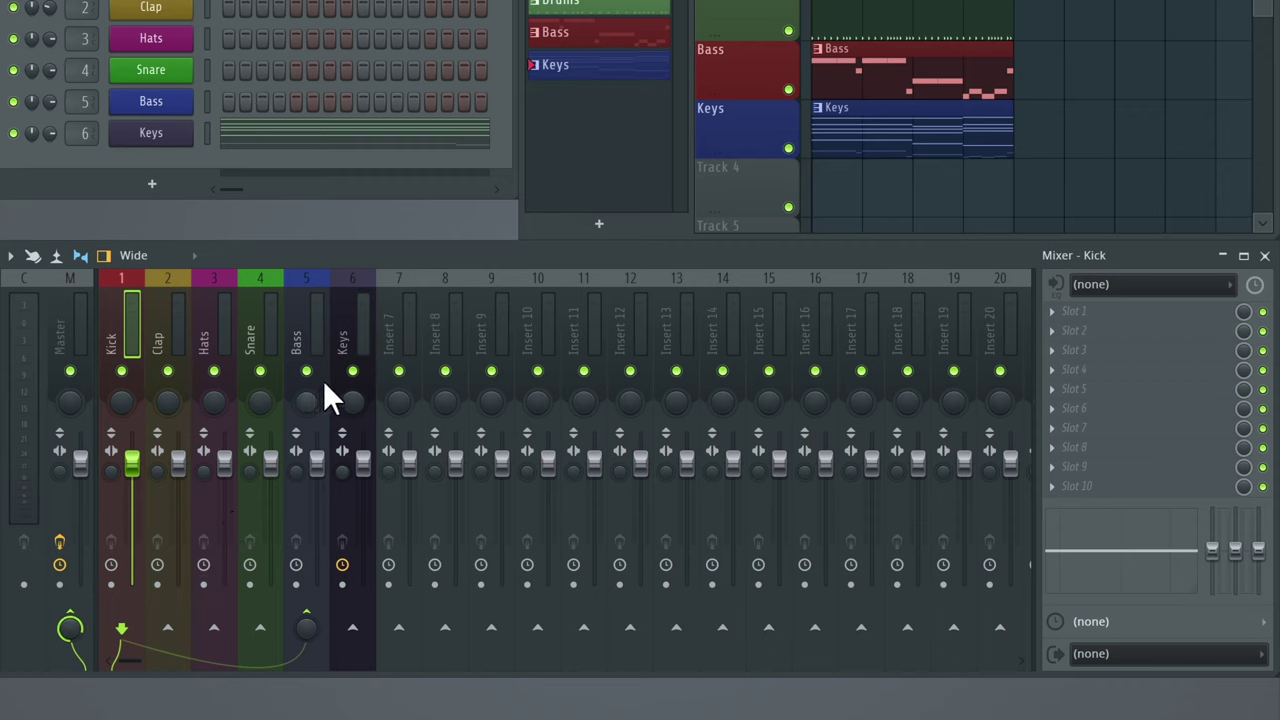
Load Fruity Limiter into the first effect slot of the Bass mixer track.
{"action": "left_click", "coordinate": [299, 310]}
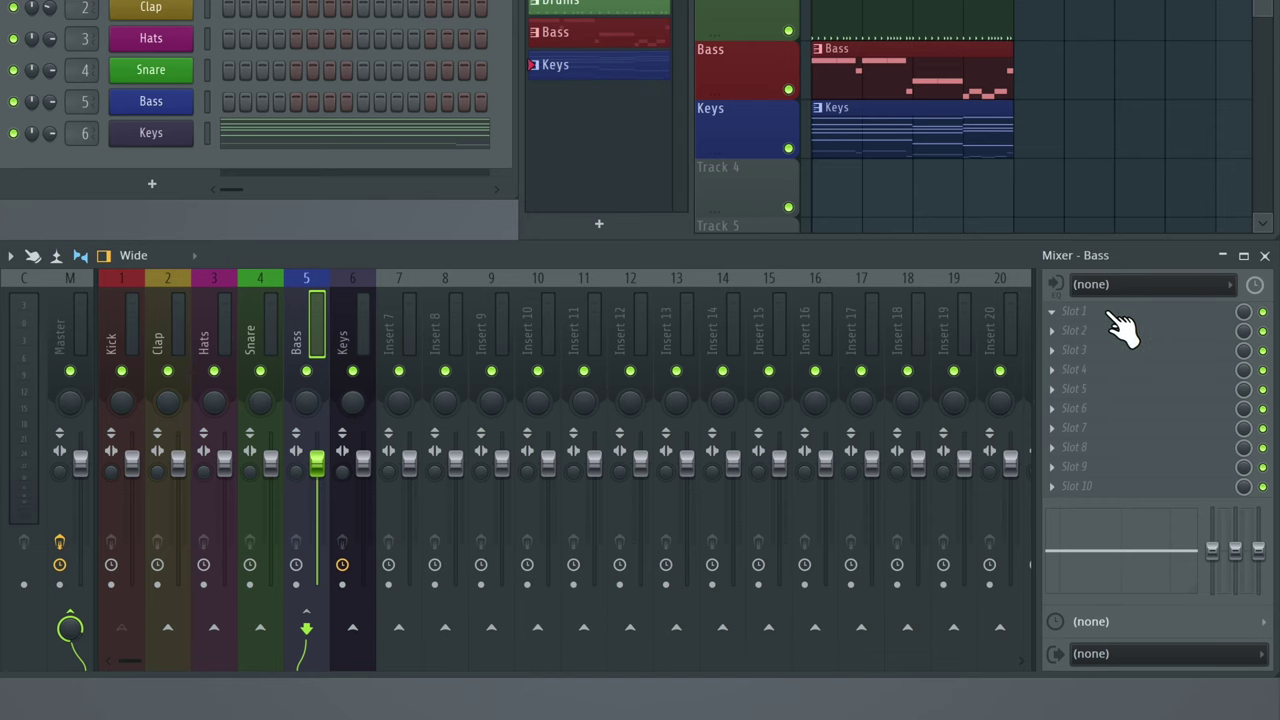
{"action": "left_click", "coordinate": [1080, 322]}
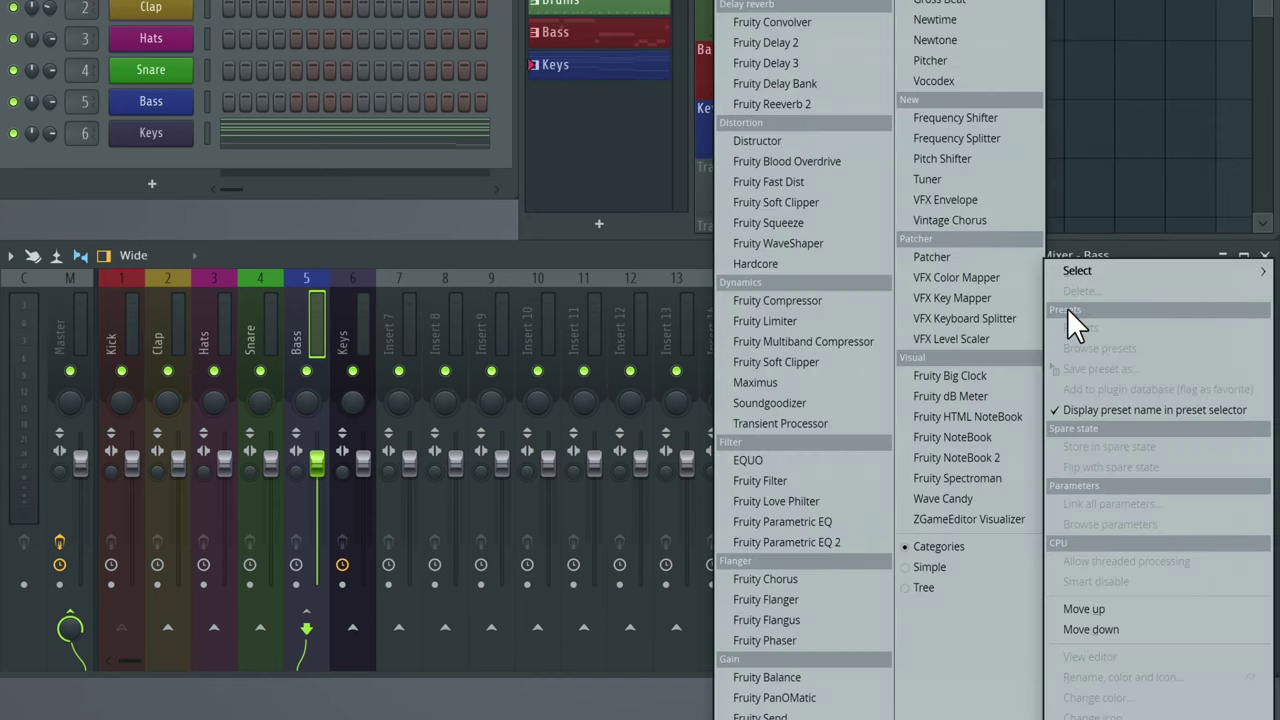
{"action": "mouse_move", "coordinate": [1078, 272]}
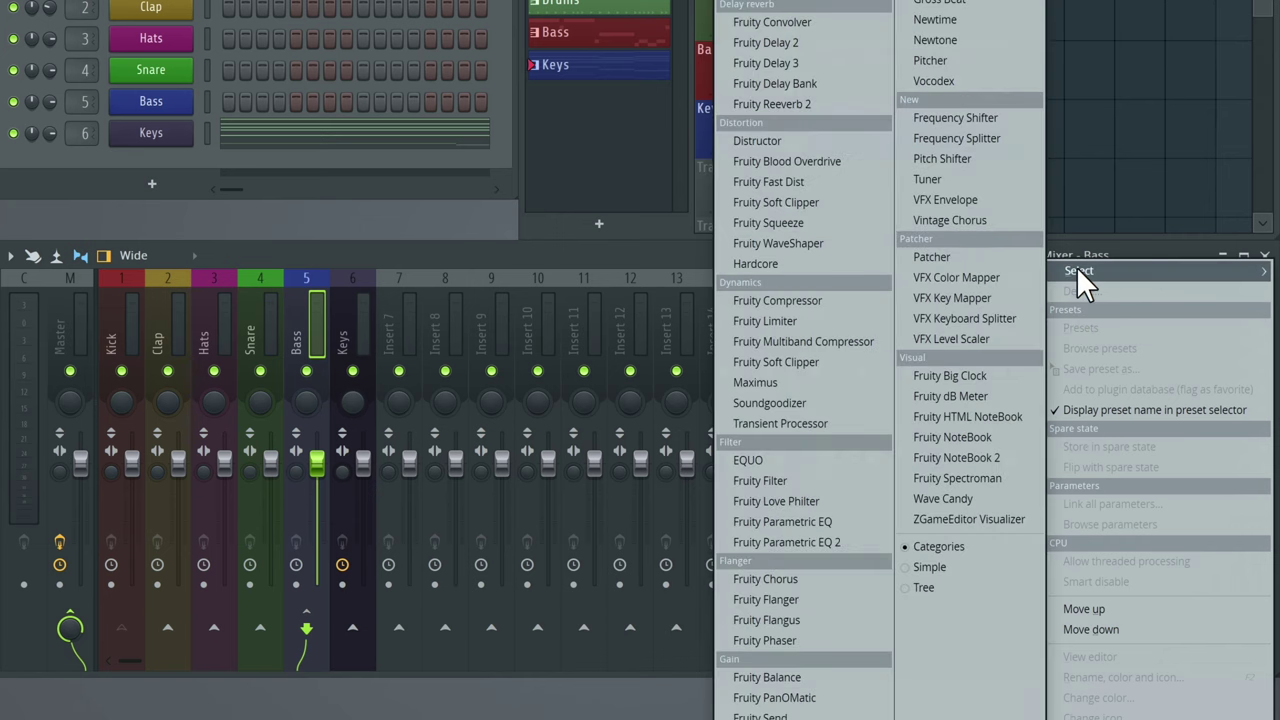
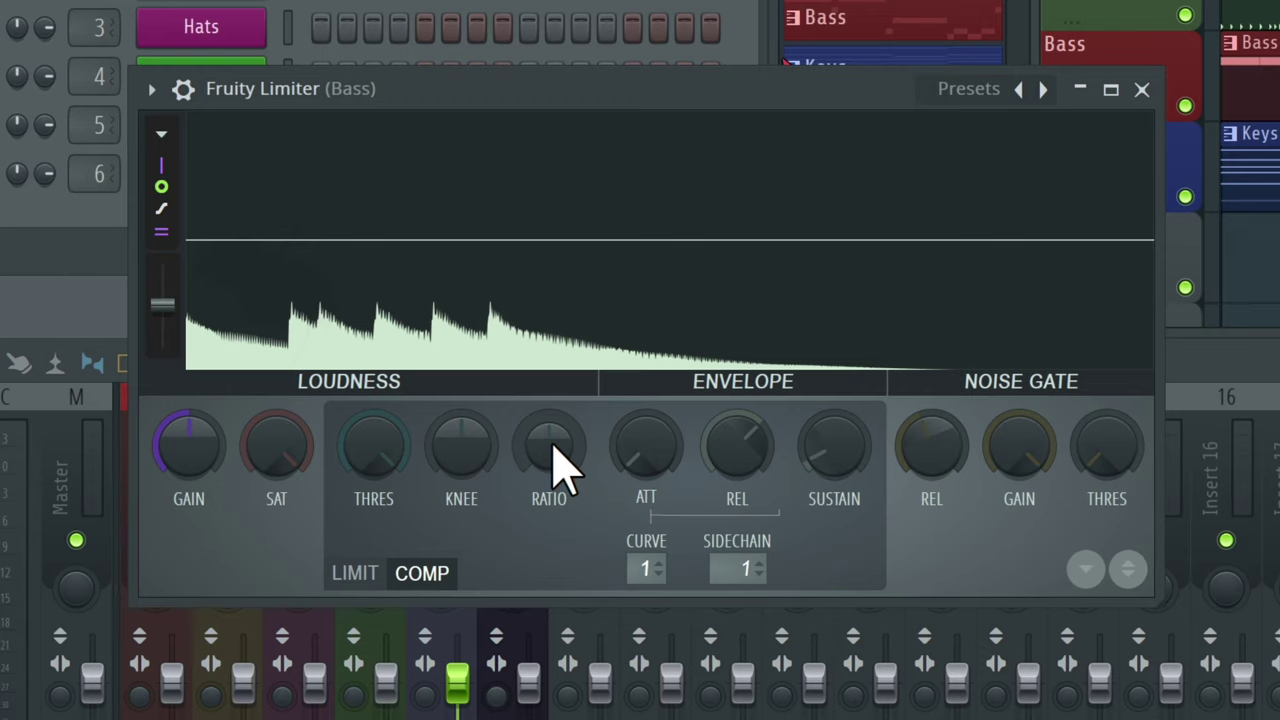
Lower the limiter's compression threshold to about -12.2 dB and raise its ratio to 20.0:1.
{"action": "left_click_drag", "start_coordinate": [560, 470], "coordinate": [560, 438]}
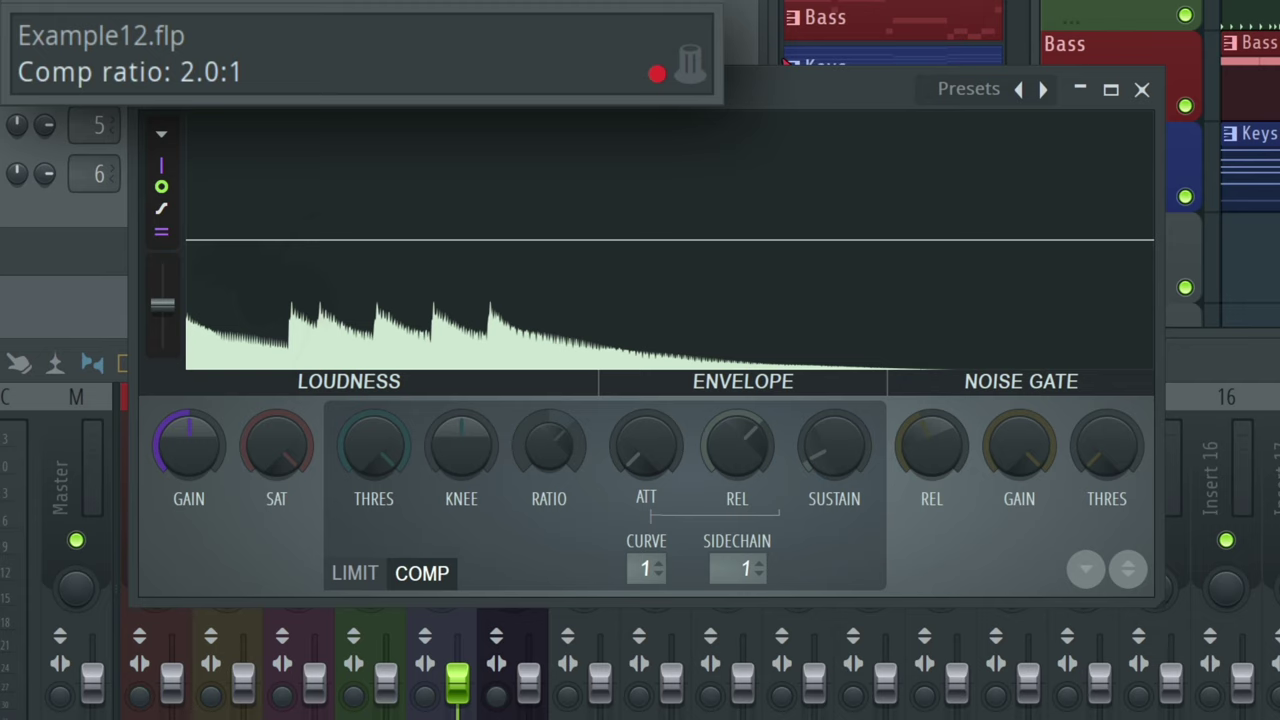
{"action": "mouse_move", "coordinate": [560, 438]}
{"action": "left_mouse_down"}
{"action": "mouse_move", "coordinate": [560, 395]}
{"action": "mouse_move", "coordinate": [553, 441]}
{"action": "left_mouse_up"}
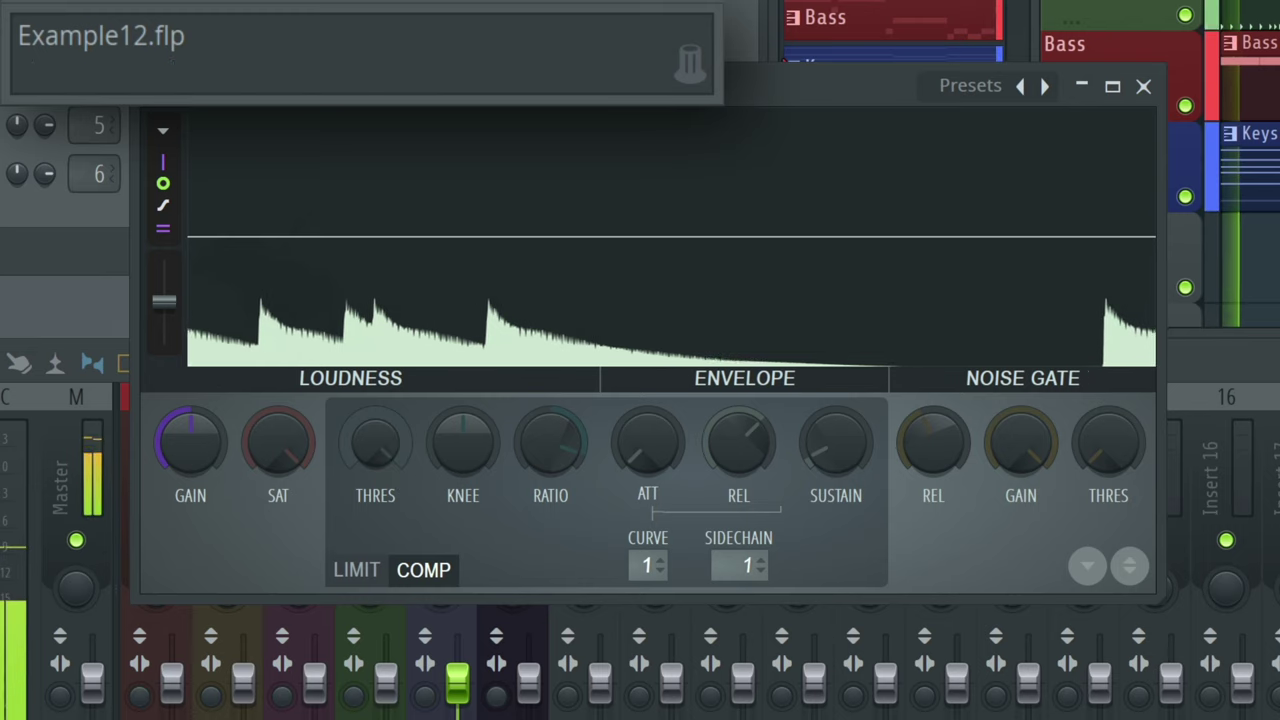
{"action": "left_click_drag", "start_coordinate": [380, 455], "coordinate": [380, 544]}
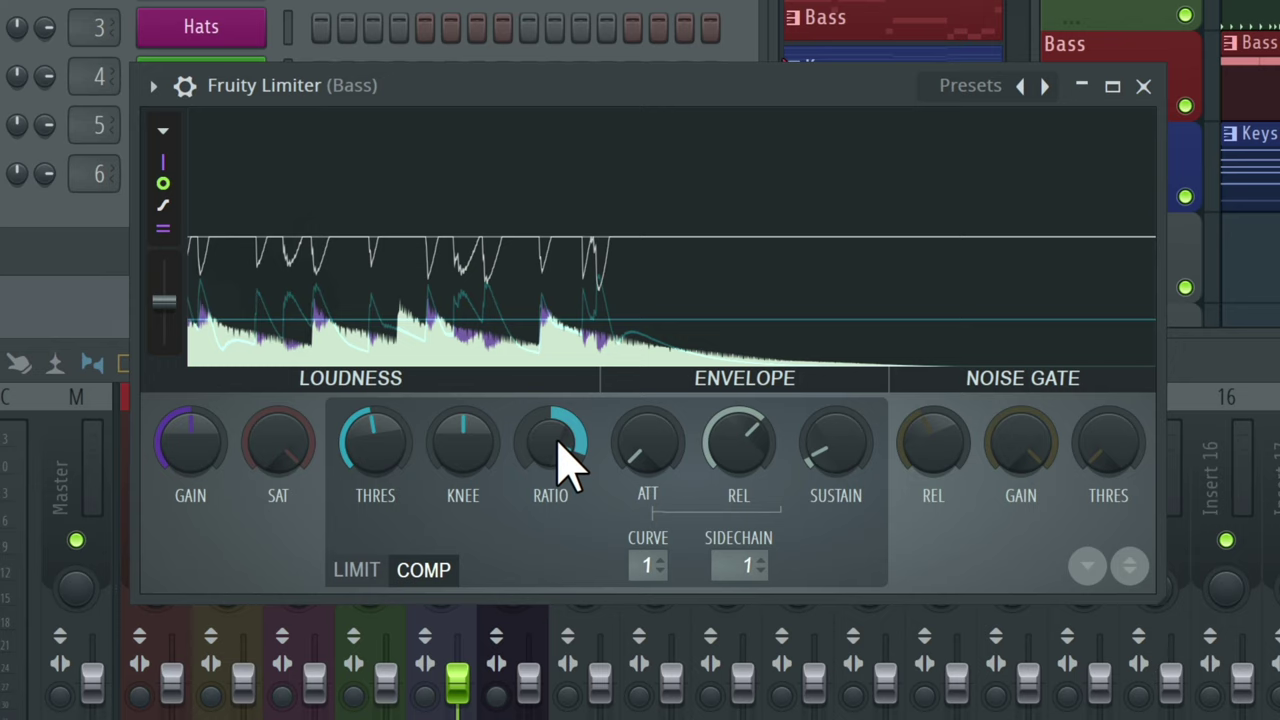
{"action": "left_click_drag", "start_coordinate": [566, 457], "coordinate": [566, 405]}
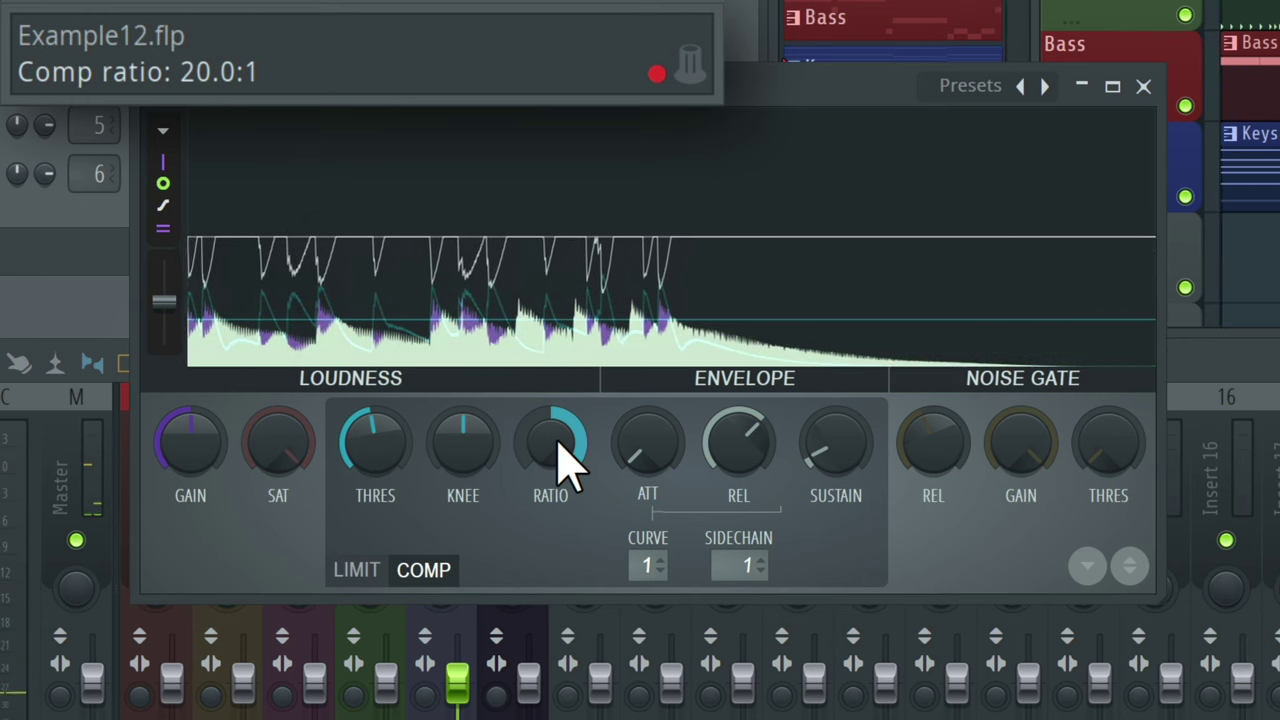
Try a compression ratio of 1.4:1 while playing the song, and raise the ratio to a moderate setting.
{"action": "scroll", "coordinate": [565, 462], "scroll_direction": "down", "scroll_amount": 10}
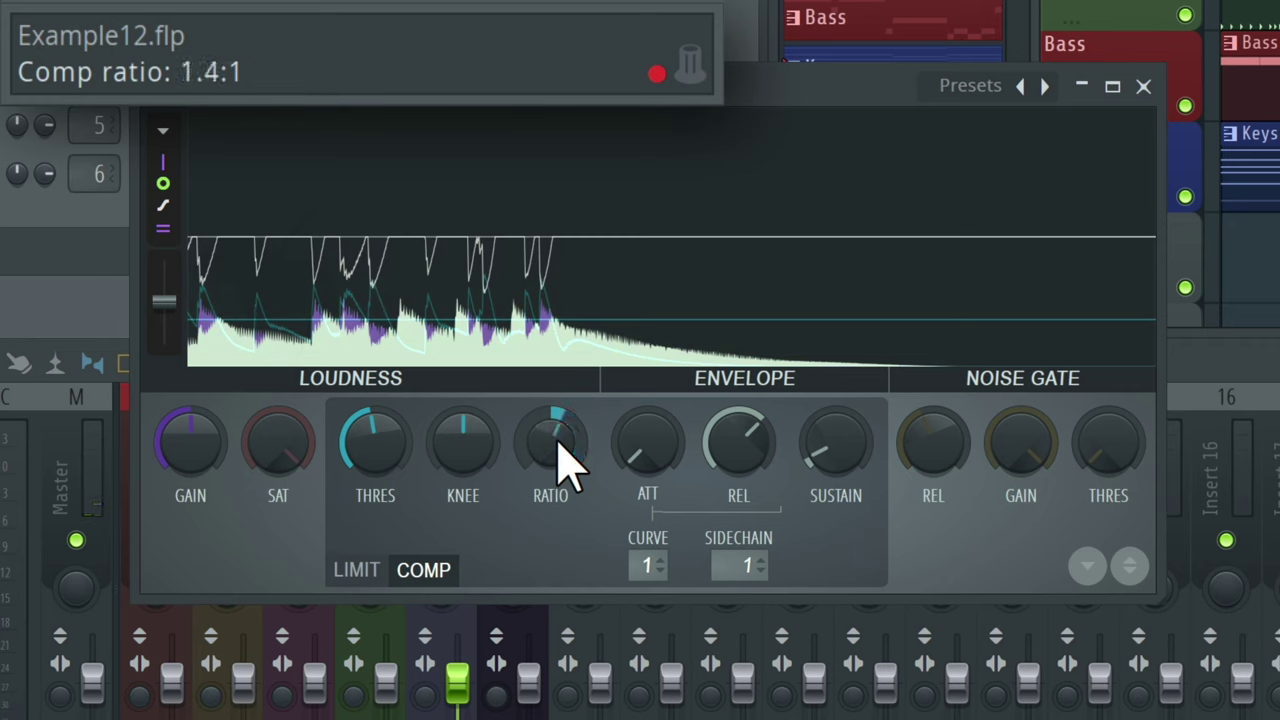
{"action": "key", "text": "space"}
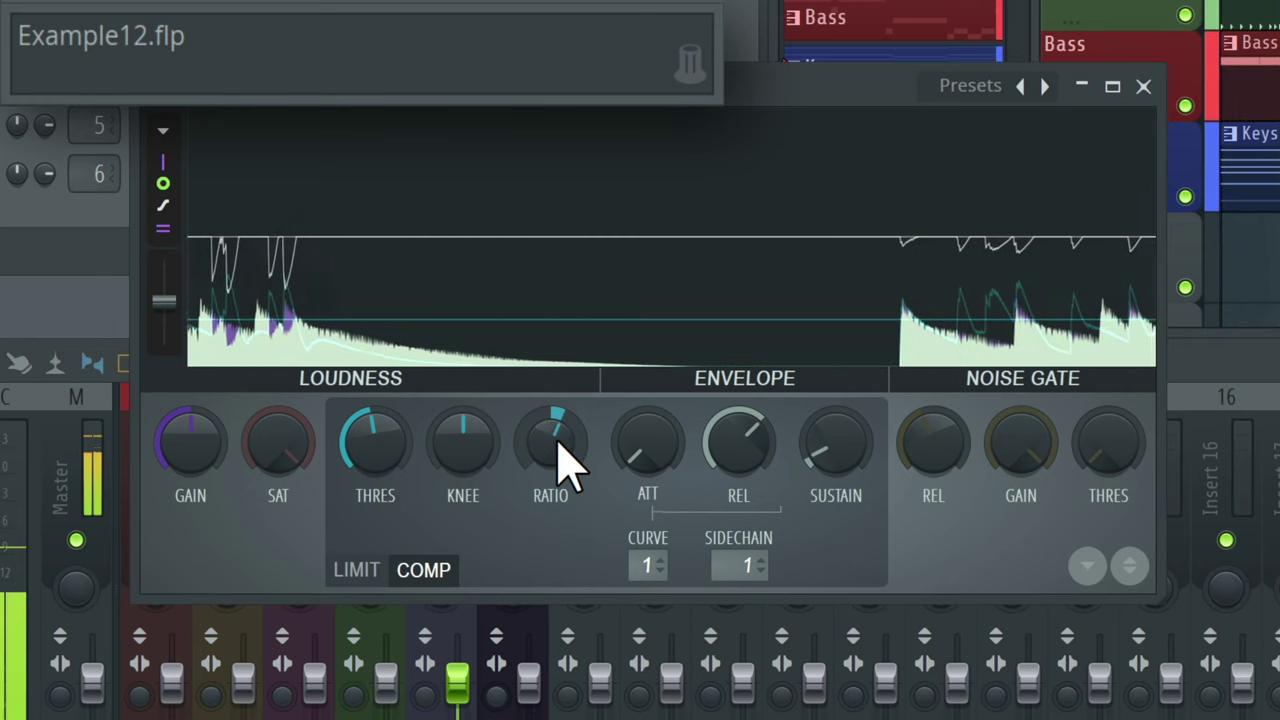
{"action": "mouse_move", "coordinate": [558, 445]}
{"action": "left_mouse_down"}
{"action": "mouse_move", "coordinate": [558, 403]}
{"action": "mouse_move", "coordinate": [558, 432]}
{"action": "left_mouse_up"}
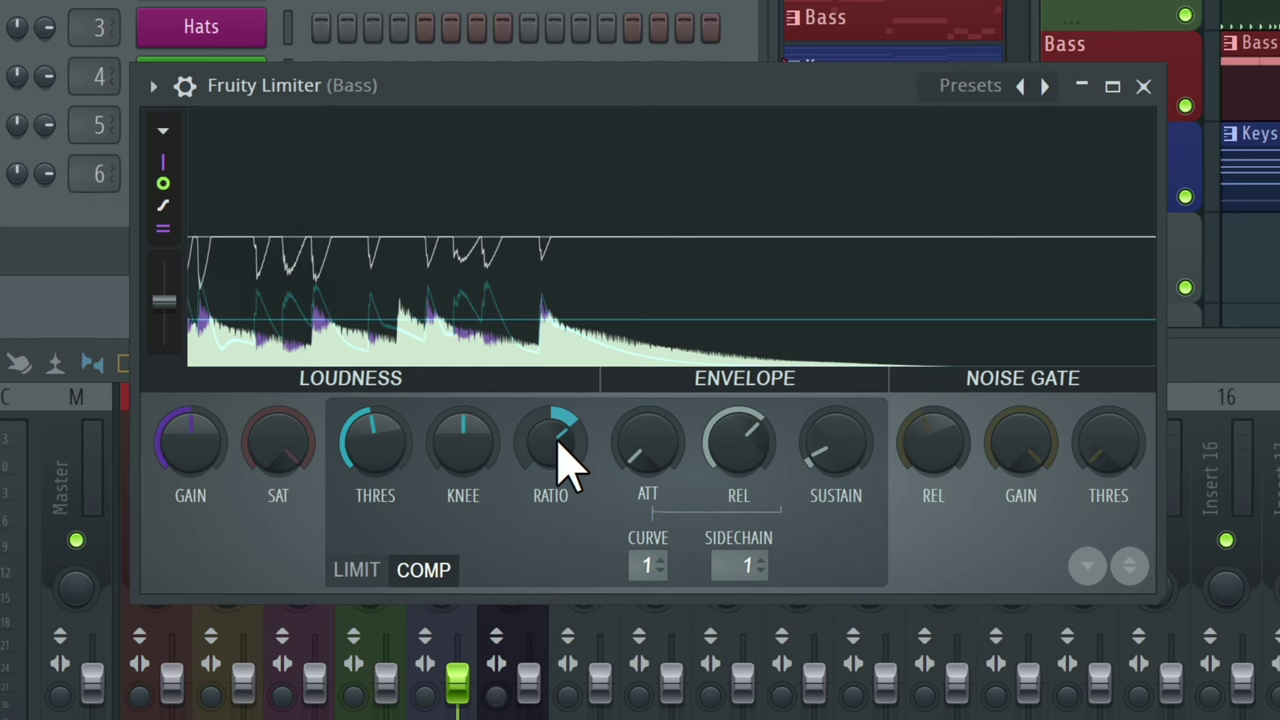
{"action": "left_click_drag", "start_coordinate": [569, 457], "coordinate": [569, 421]}
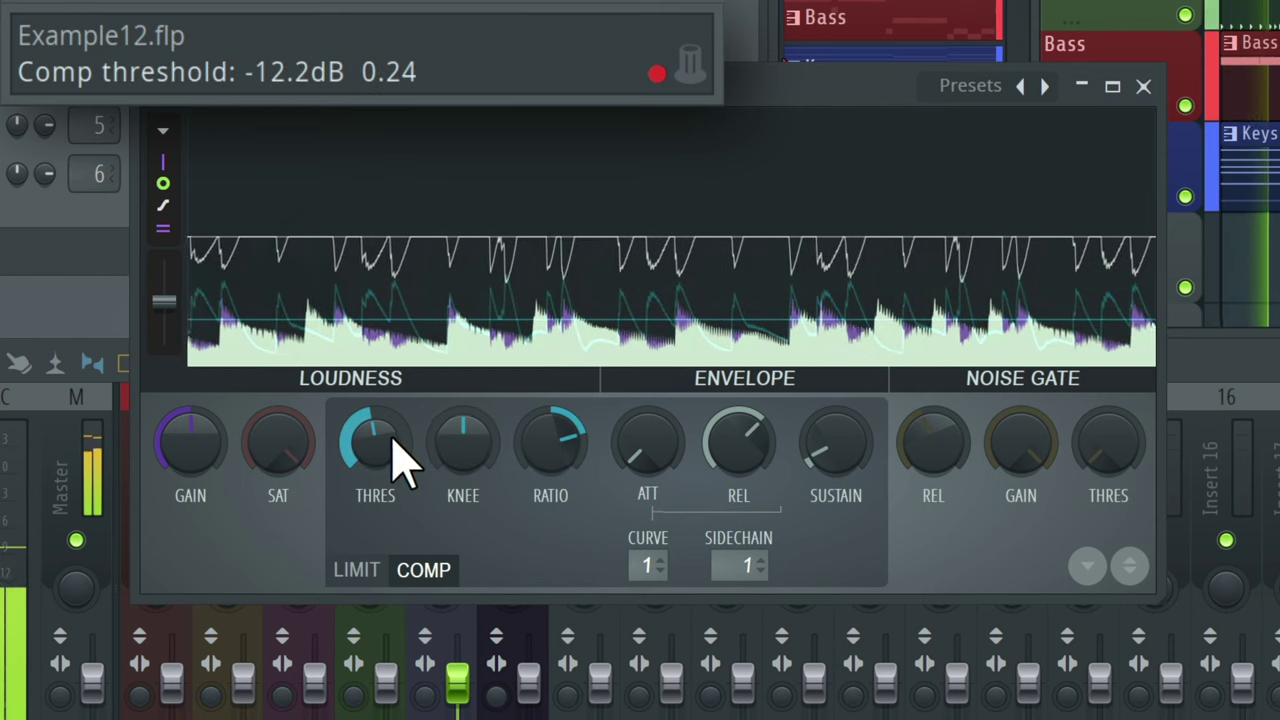
Lower the compression threshold further while the song plays, stop playback and close Fruity Limiter.
{"action": "mouse_move", "coordinate": [395, 440]}
{"action": "left_mouse_down"}
{"action": "mouse_move", "coordinate": [395, 472]}
{"action": "mouse_move", "coordinate": [395, 400]}
{"action": "mouse_move", "coordinate": [395, 452]}
{"action": "mouse_move", "coordinate": [389, 443]}
{"action": "left_mouse_up"}
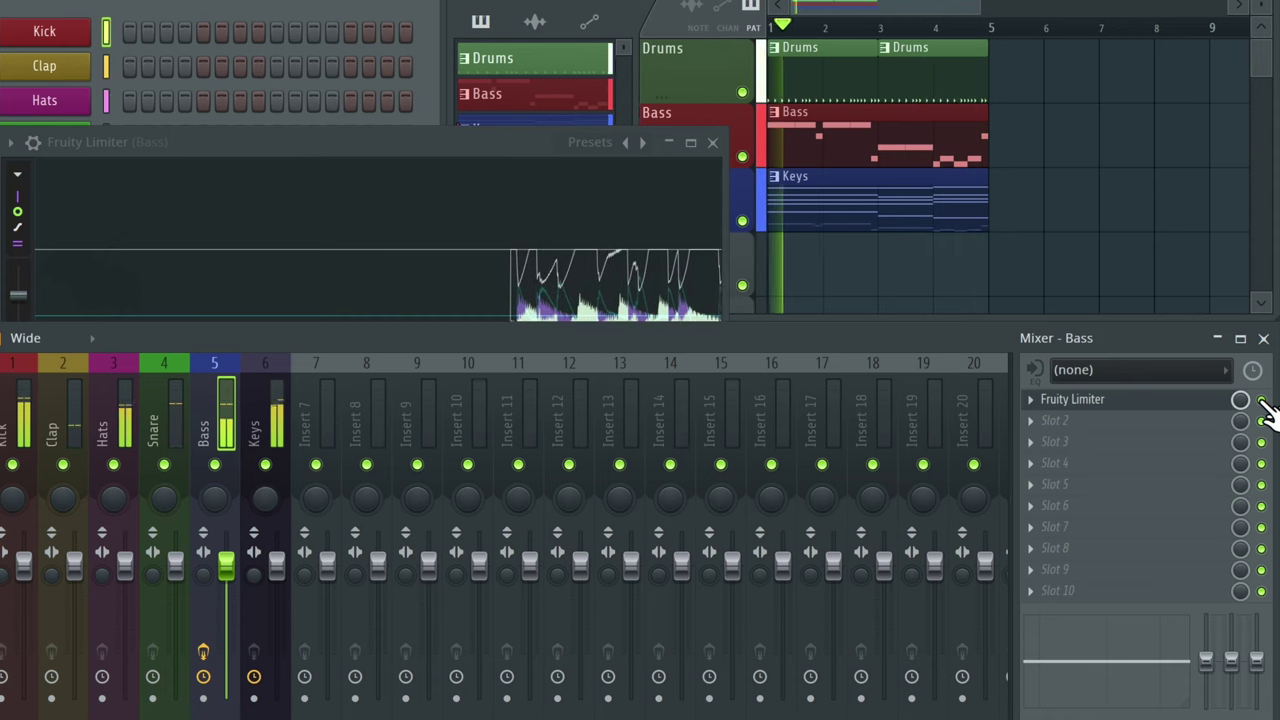
{"action": "key", "text": "space"}
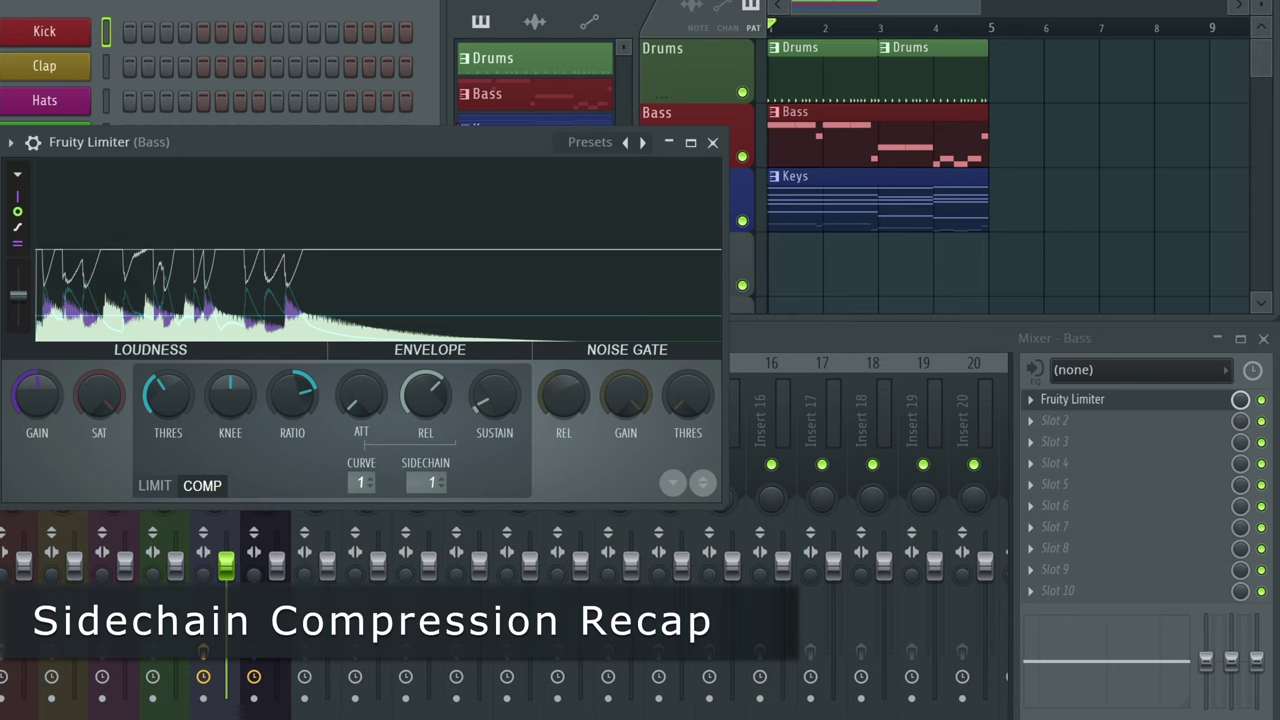
{"action": "left_click", "coordinate": [715, 144]}
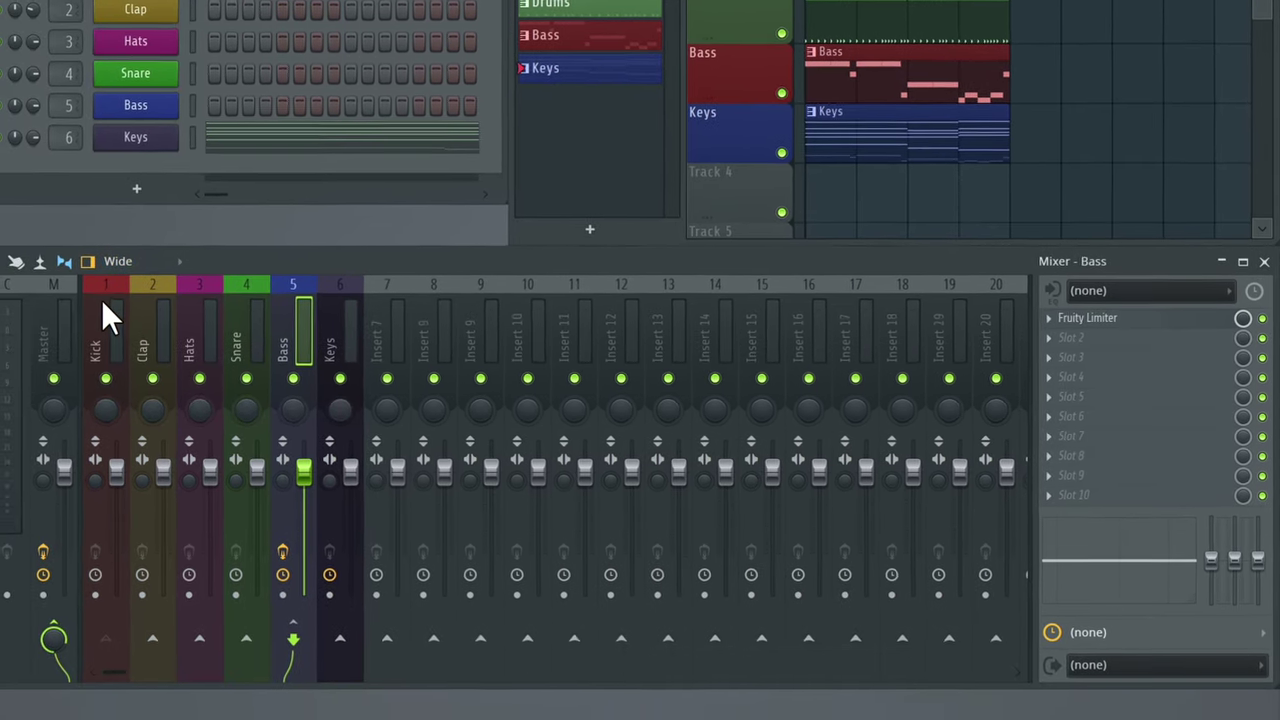
Sidechain the Kick mixer track to the Keys mixer track.
{"action": "left_click", "coordinate": [5, 380]}
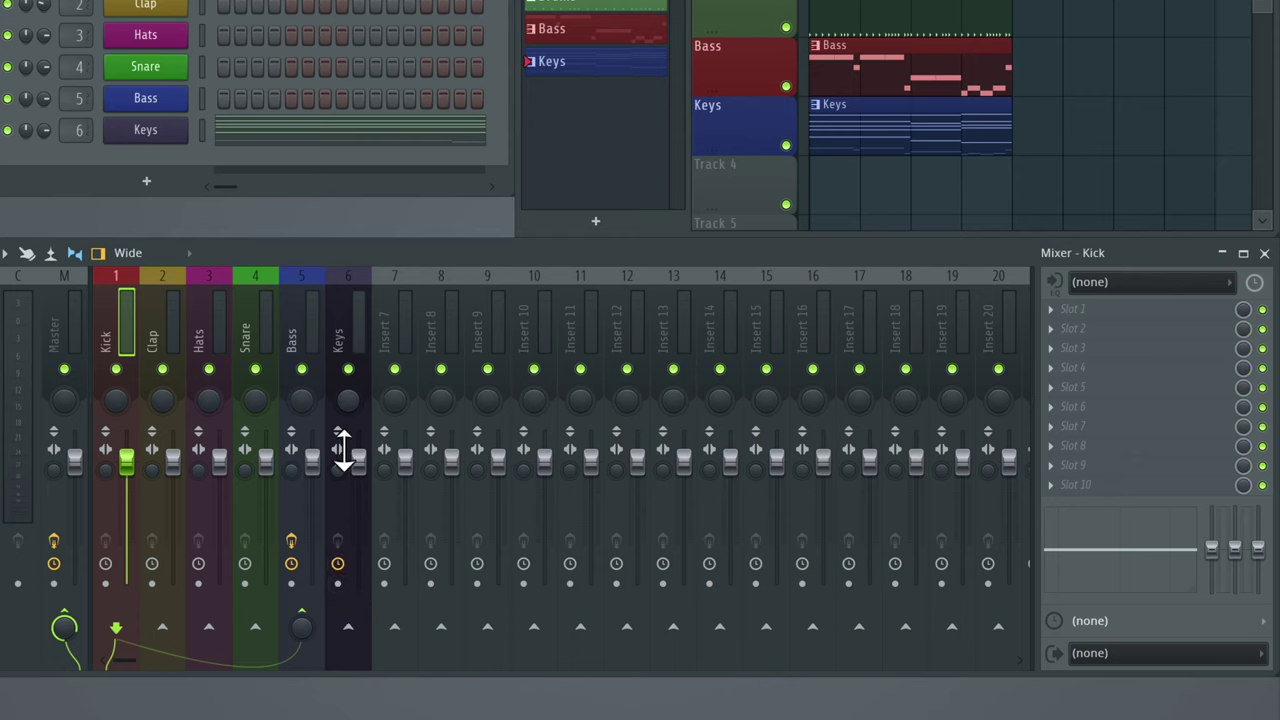
{"action": "right_click", "coordinate": [348, 630]}
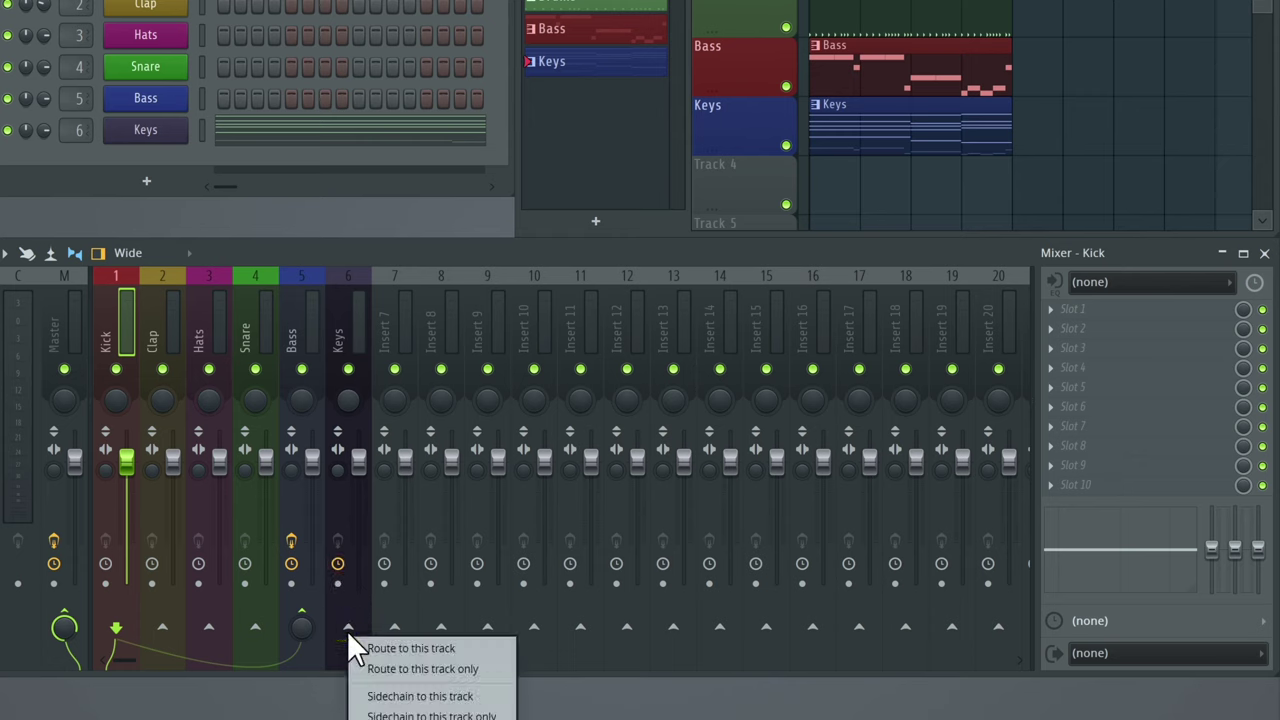
{"action": "left_click", "coordinate": [421, 696]}
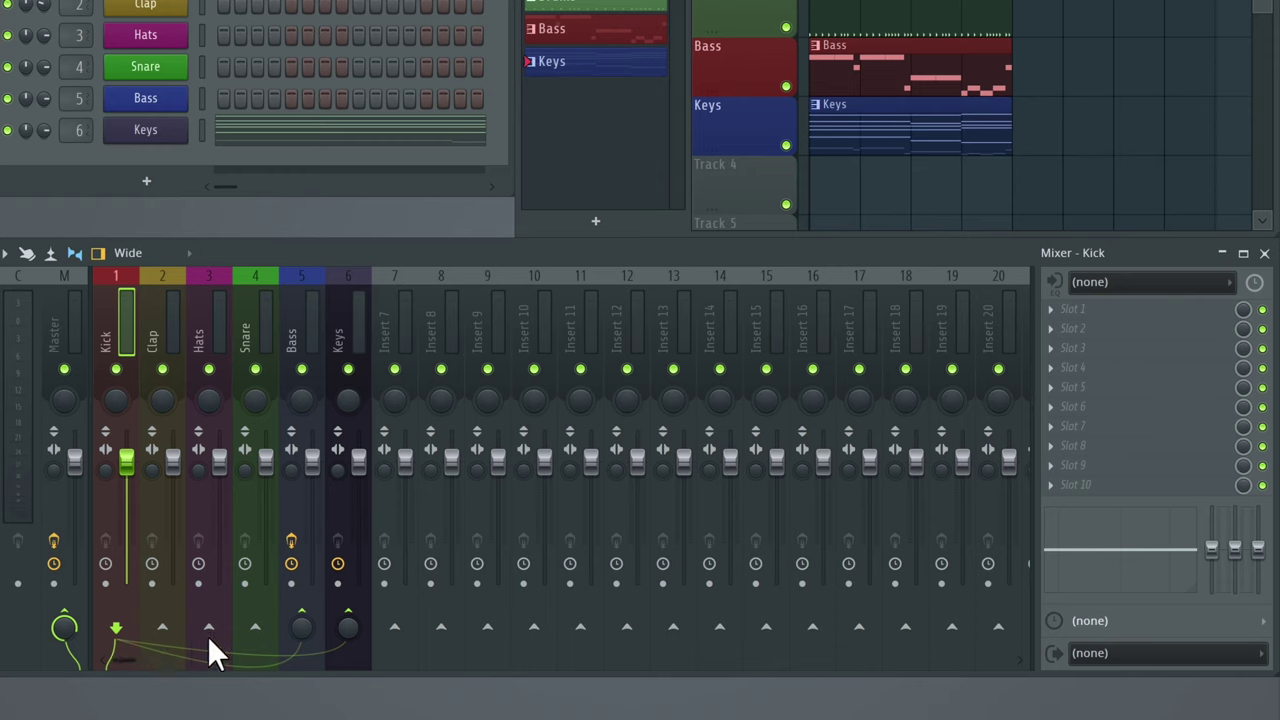
Load Fruity Limiter into the first effect slot of the Keys mixer track.
{"action": "left_click", "coordinate": [341, 320]}
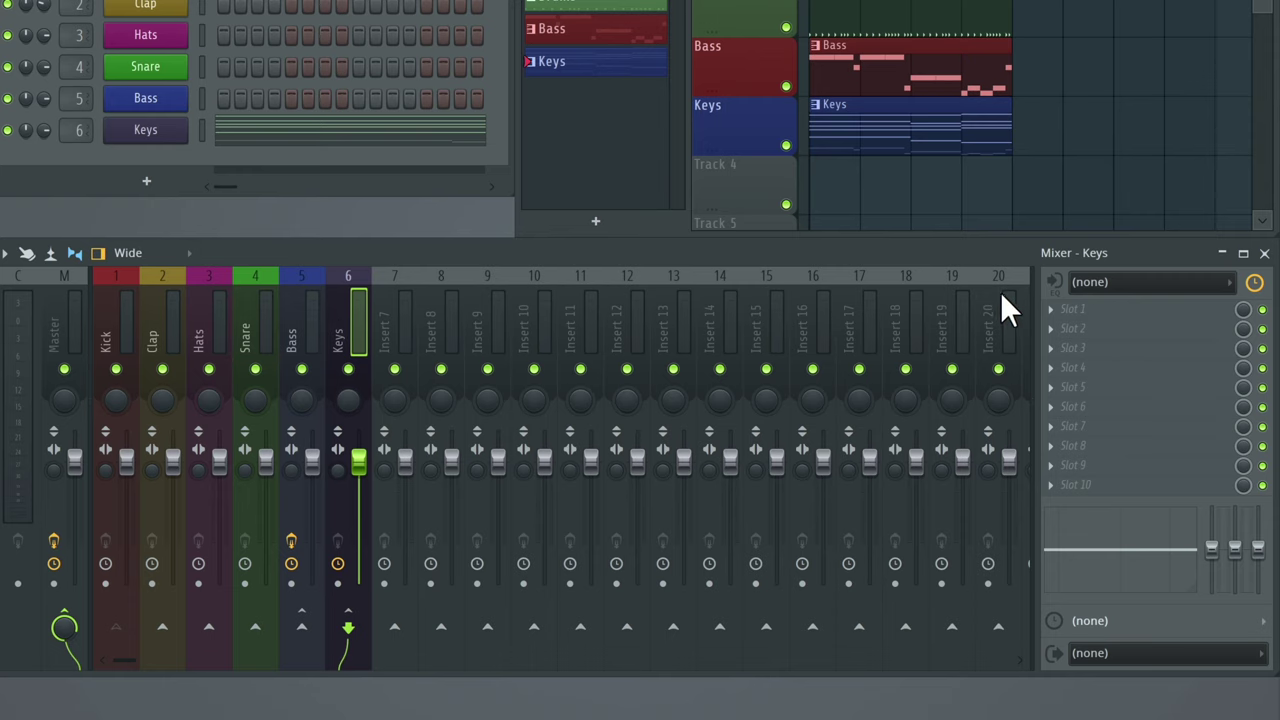
{"action": "left_click", "coordinate": [1058, 312]}
{"action": "mouse_move", "coordinate": [1088, 270]}
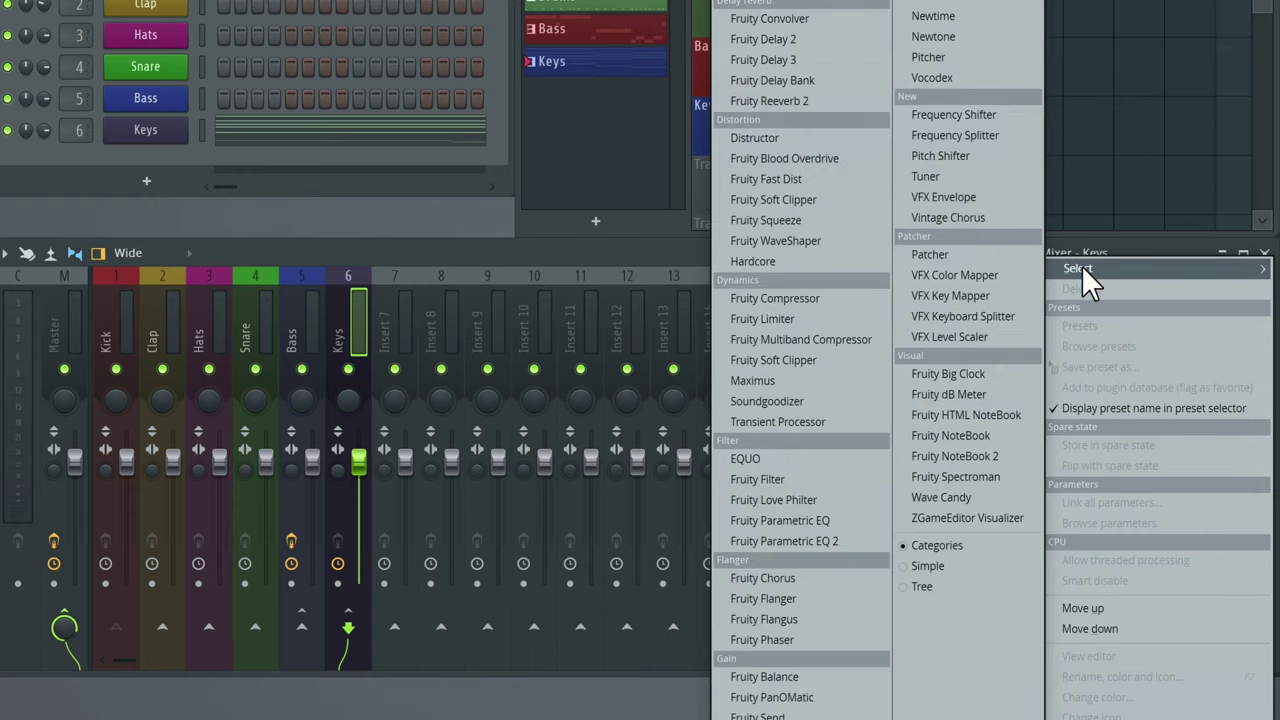
{"action": "left_click", "coordinate": [763, 318]}
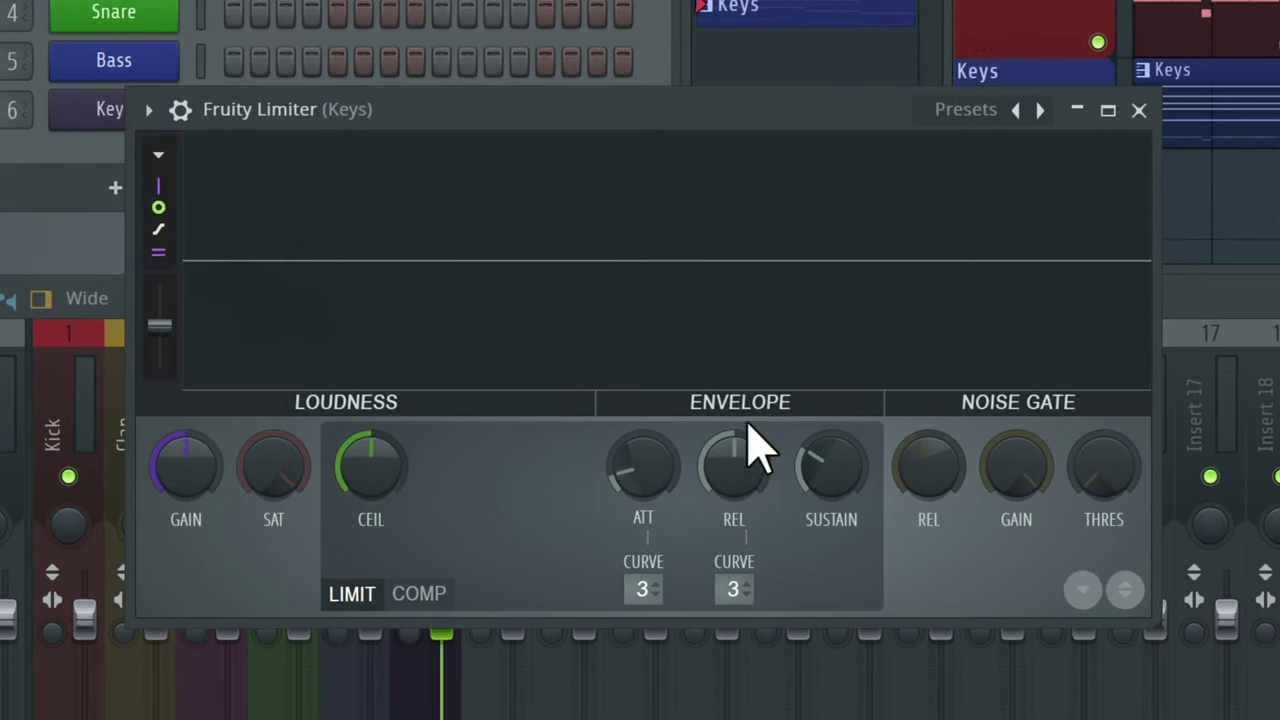
Switch the Keys limiter to compressor mode and set its sidechain input to Kick.
{"action": "left_click", "coordinate": [420, 594]}
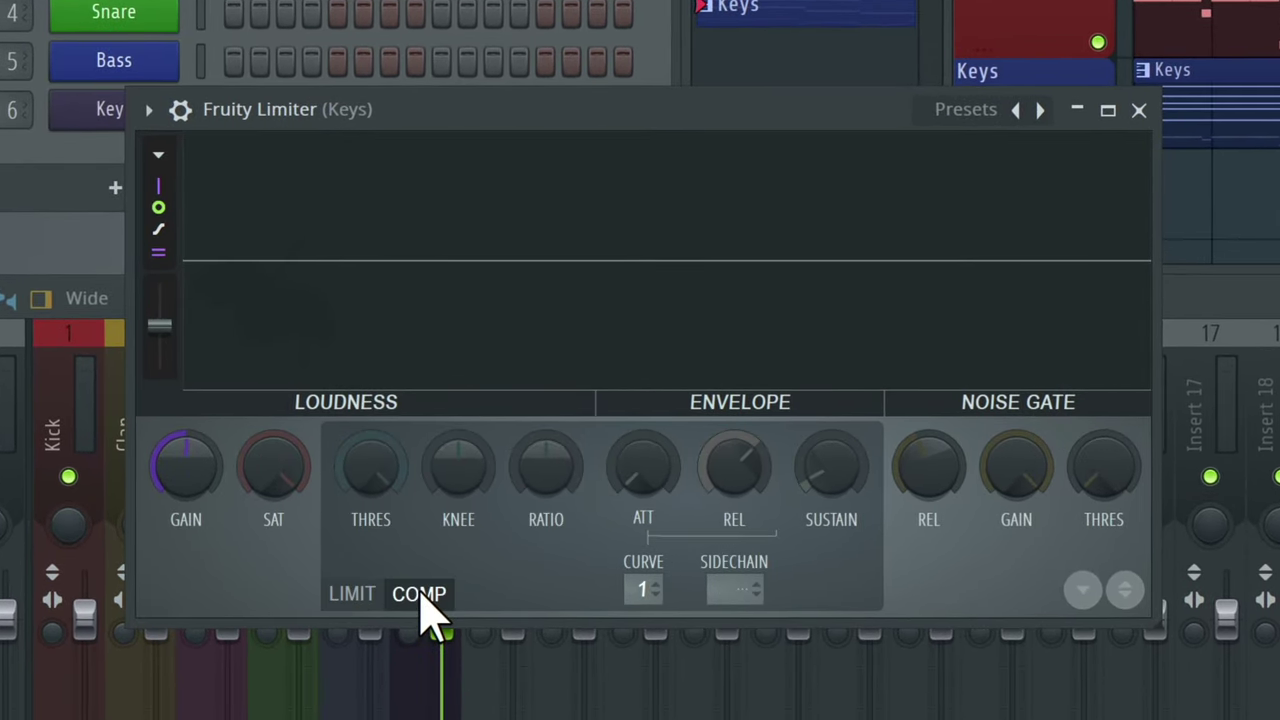
{"action": "left_click", "coordinate": [729, 590]}
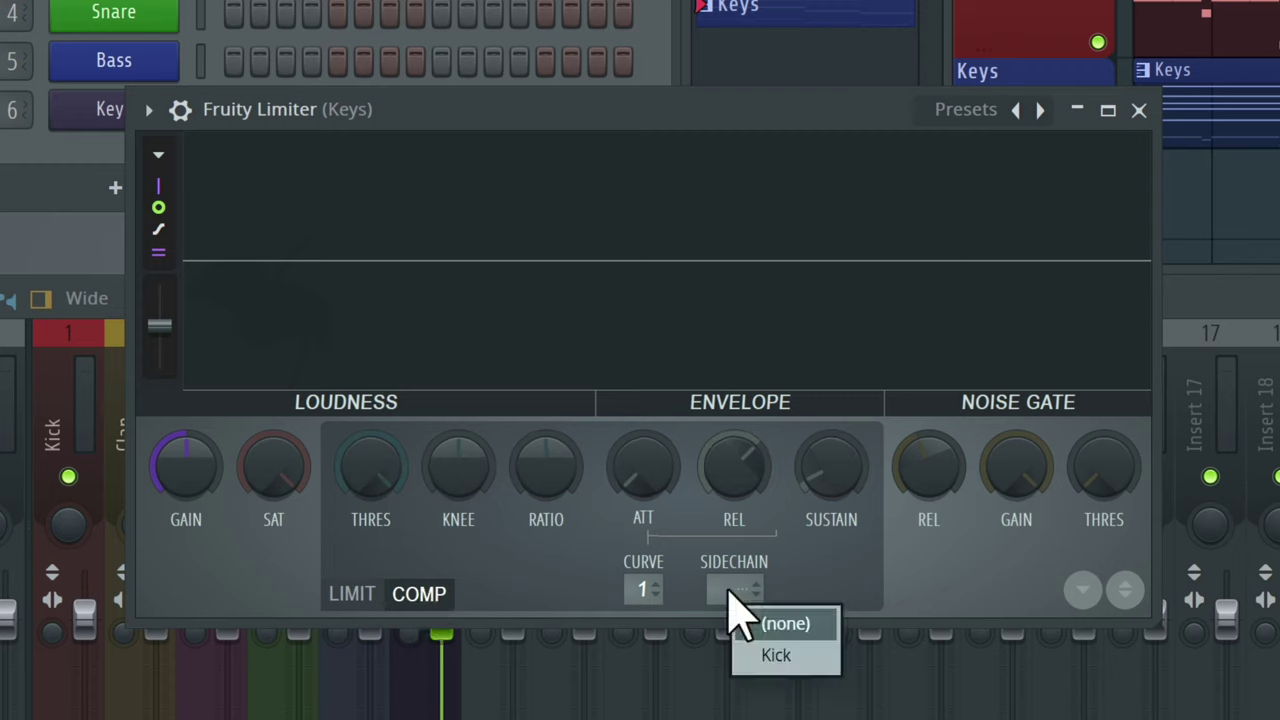
{"action": "left_click", "coordinate": [782, 655]}
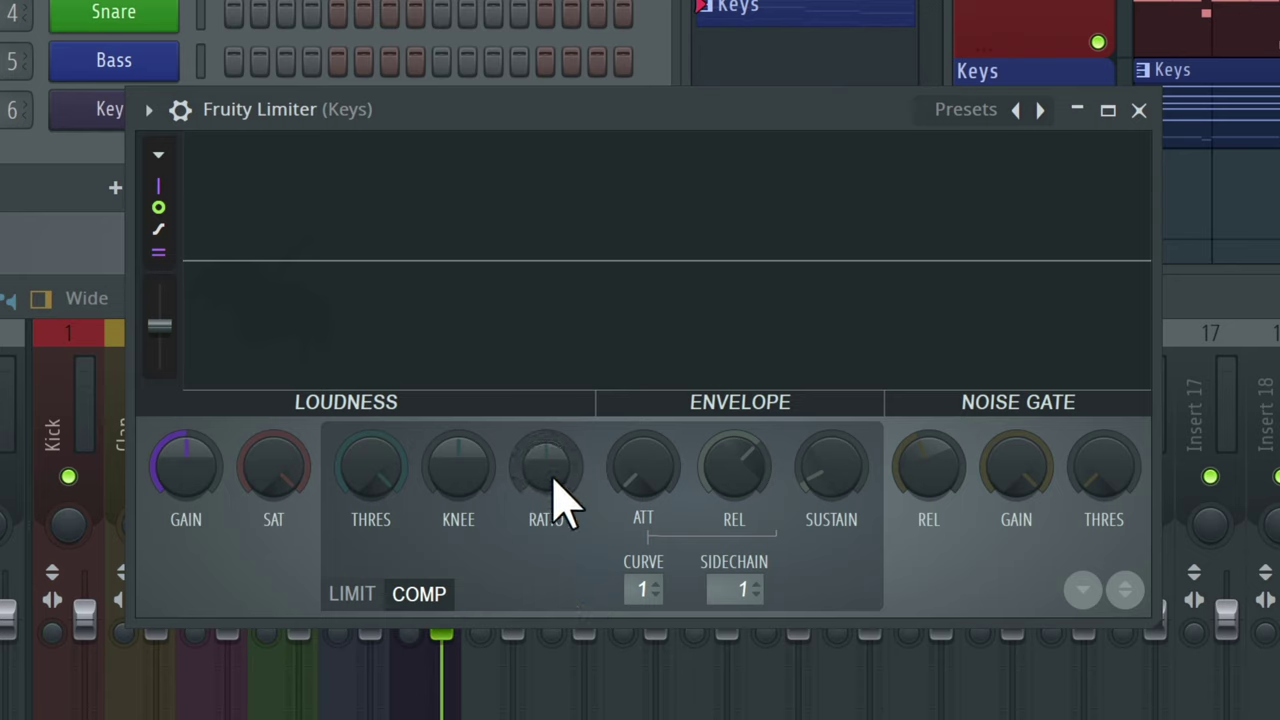
Lower the Keys limiter's compression threshold to around mid-range and raise its ratio moderately while the song plays.
{"action": "key", "text": "space"}
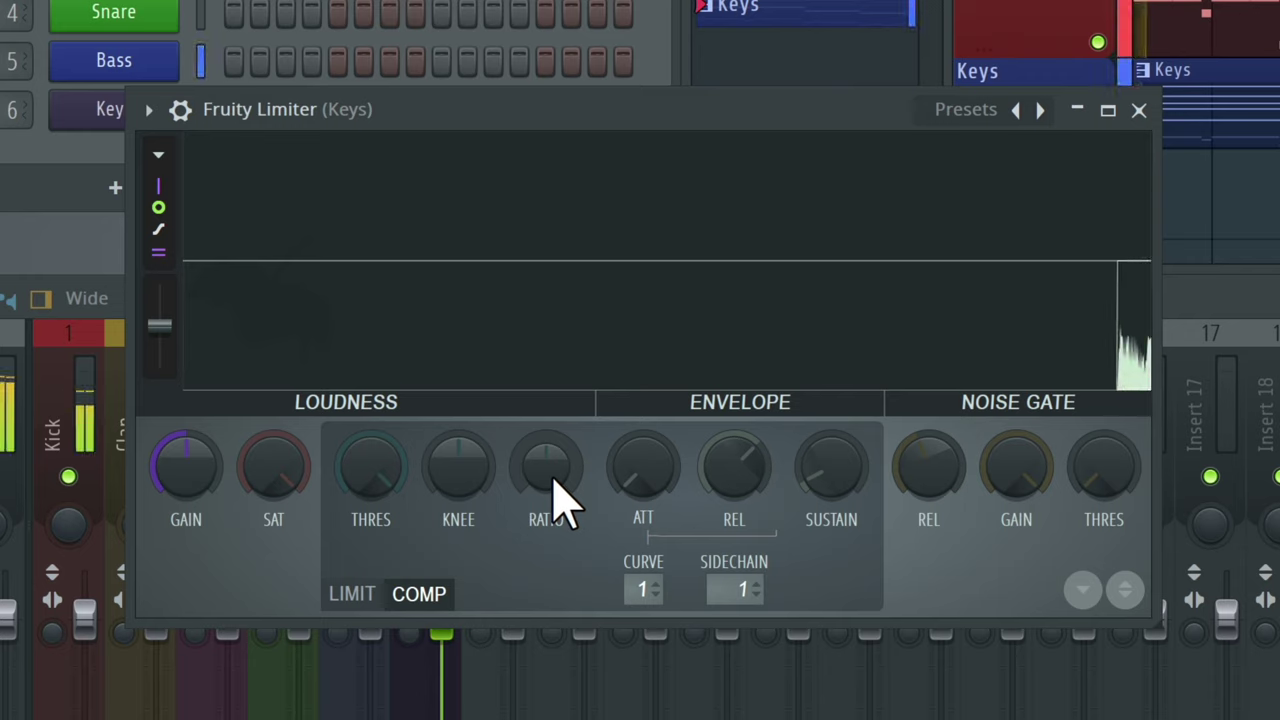
{"action": "left_click_drag", "start_coordinate": [376, 470], "coordinate": [376, 420]}
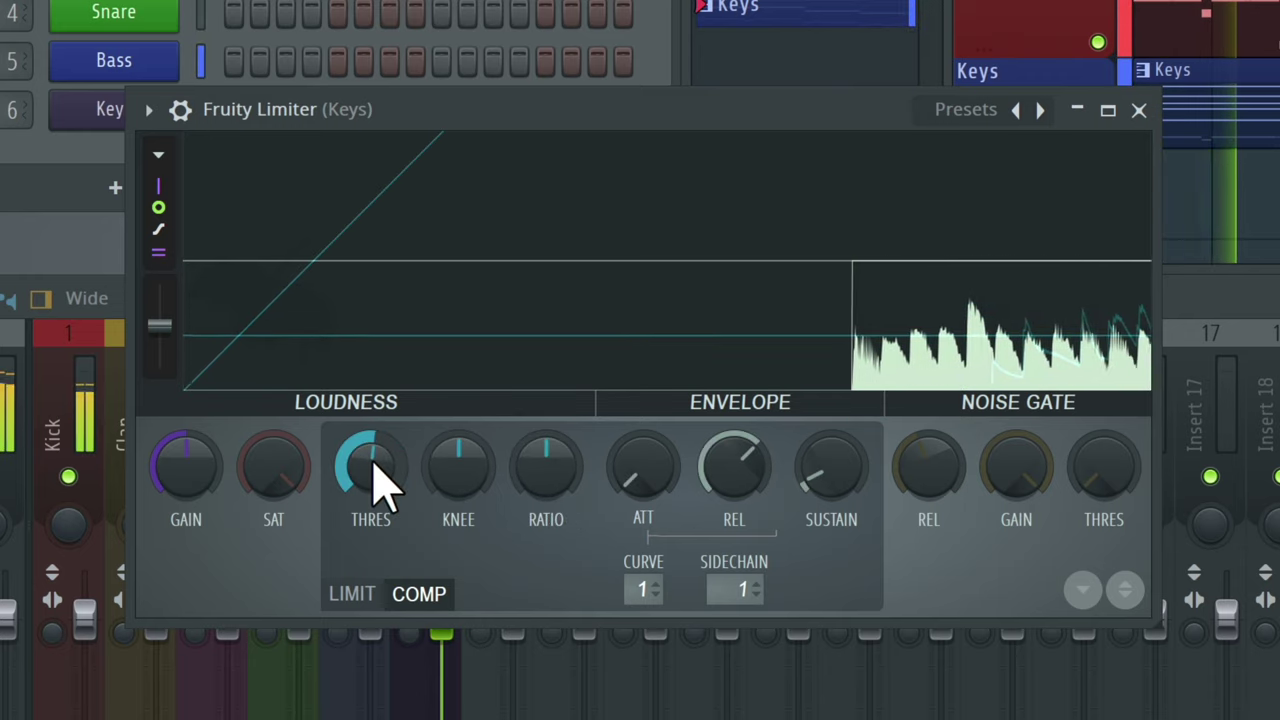
{"action": "left_click_drag", "start_coordinate": [540, 470], "coordinate": [540, 400]}
{"action": "left_click_drag", "start_coordinate": [394, 463], "coordinate": [394, 512]}
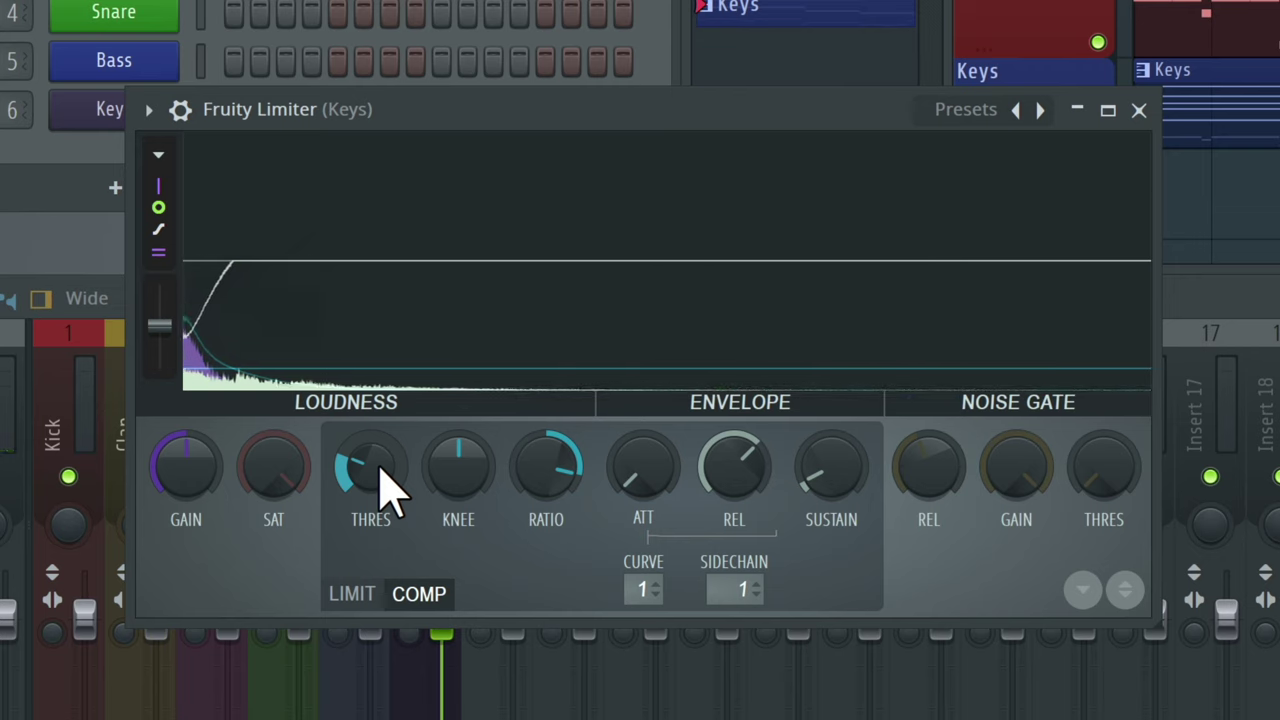
{"action": "left_click_drag", "start_coordinate": [380, 486], "coordinate": [380, 444]}
{"action": "left_click_drag", "start_coordinate": [537, 491], "coordinate": [537, 509]}
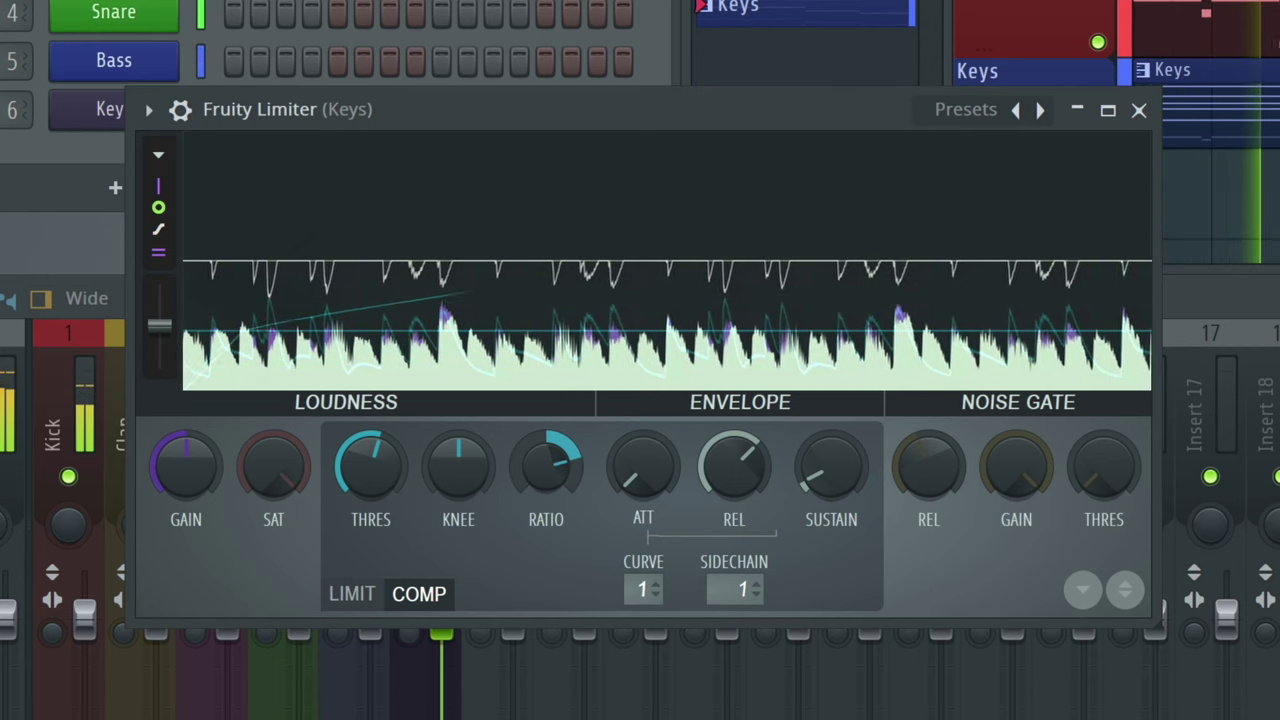
{"action": "left_click_drag", "start_coordinate": [388, 465], "coordinate": [388, 466]}
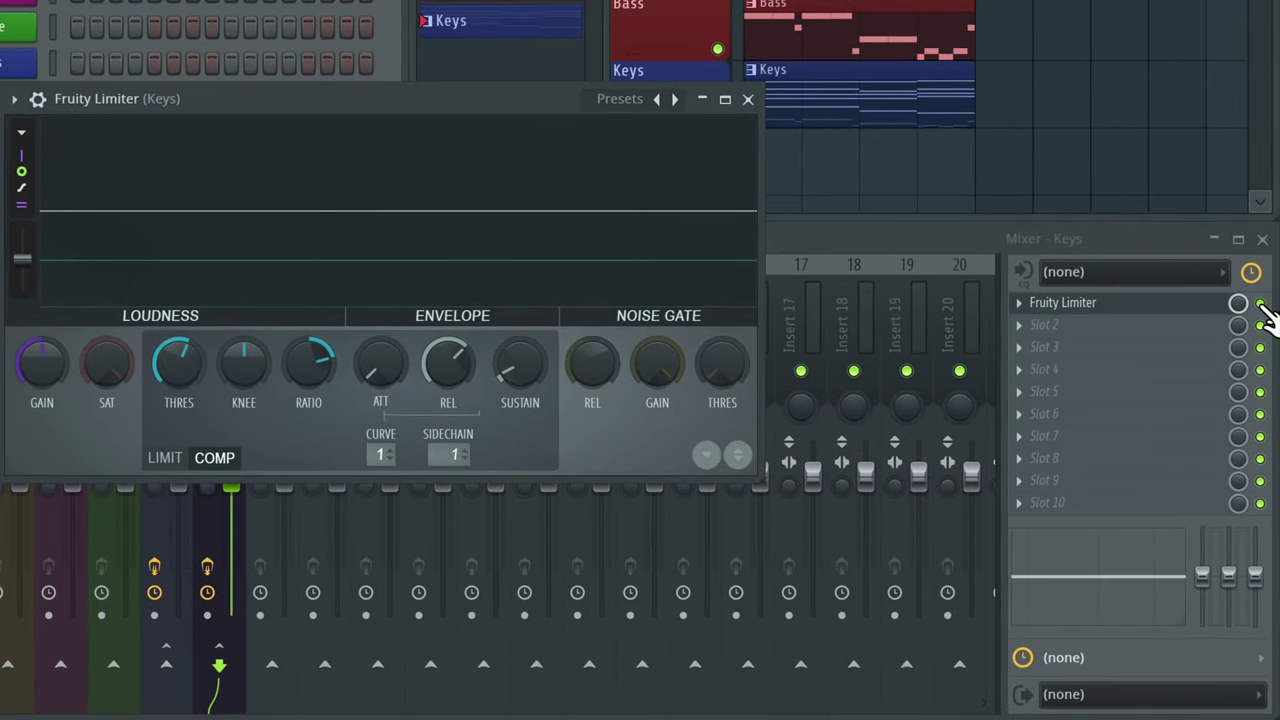
Play the song and toggle Fruity Limiter off and on for the Keys track to compare the sound.
{"action": "key", "text": "space"}
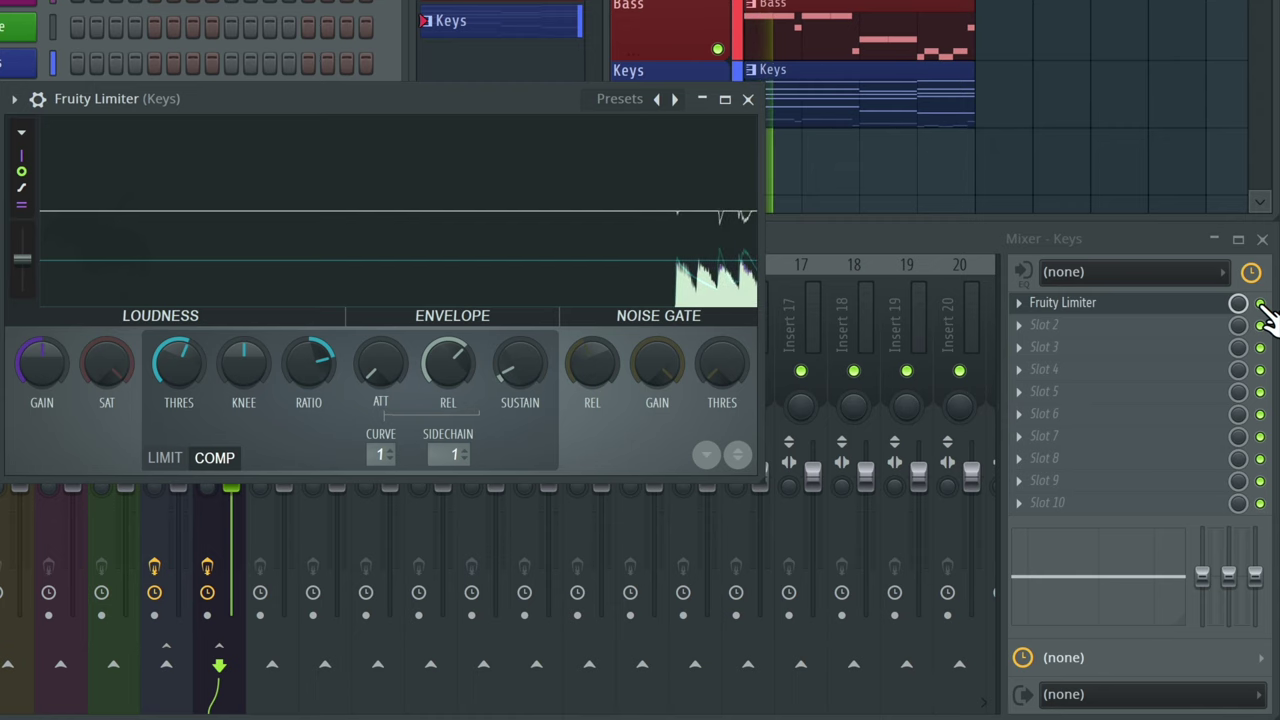
{"action": "left_click", "coordinate": [1262, 306]}
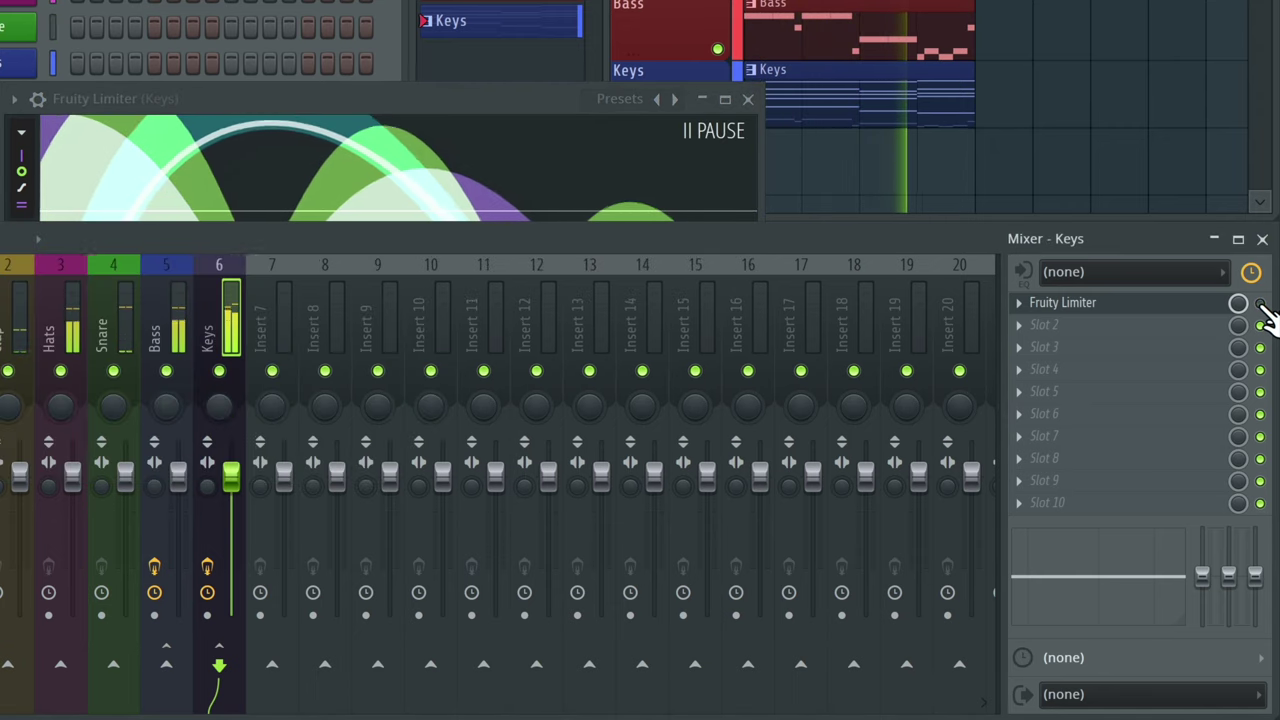
{"action": "left_click", "coordinate": [1261, 304]}
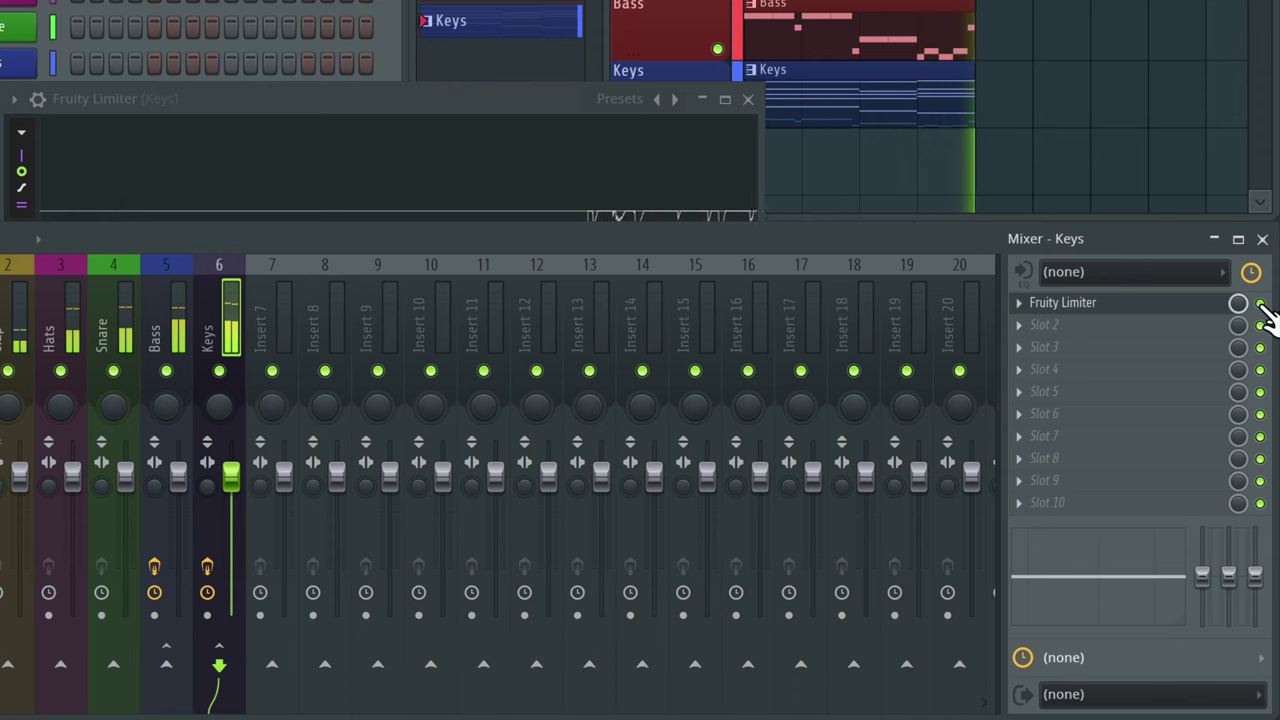
{"action": "left_click", "coordinate": [515, 125]}
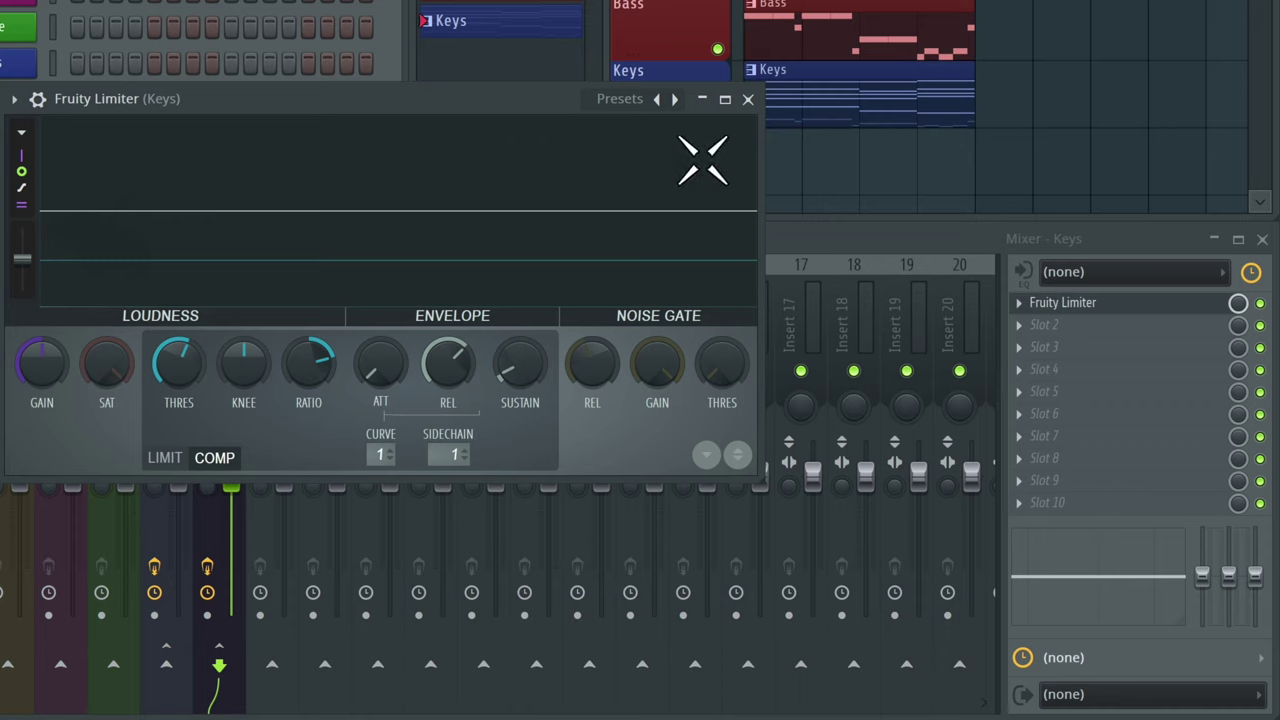
{"action": "left_click", "coordinate": [1260, 305]}
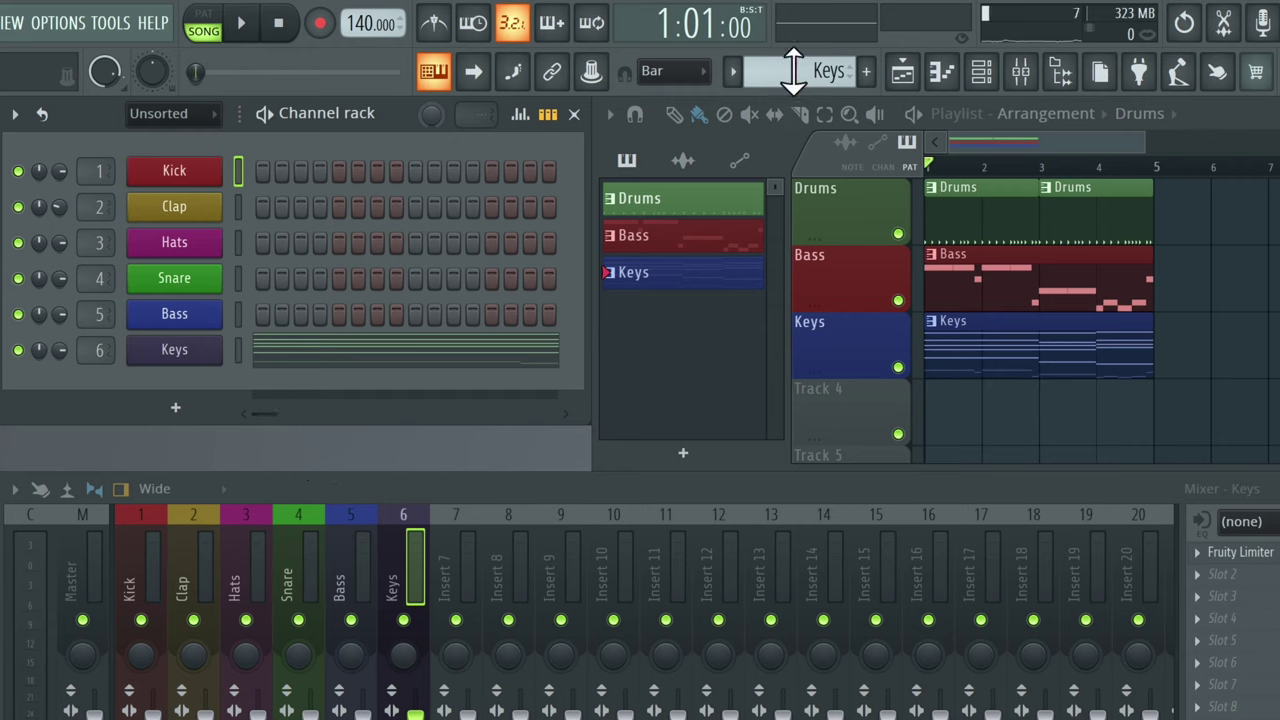
Select the Drums pattern and switch playback from song to pattern mode.
{"action": "scroll", "coordinate": [828, 70], "scroll_direction": "up", "scroll_amount": 1}
{"action": "scroll", "coordinate": [828, 70], "scroll_direction": "up", "scroll_amount": 1}
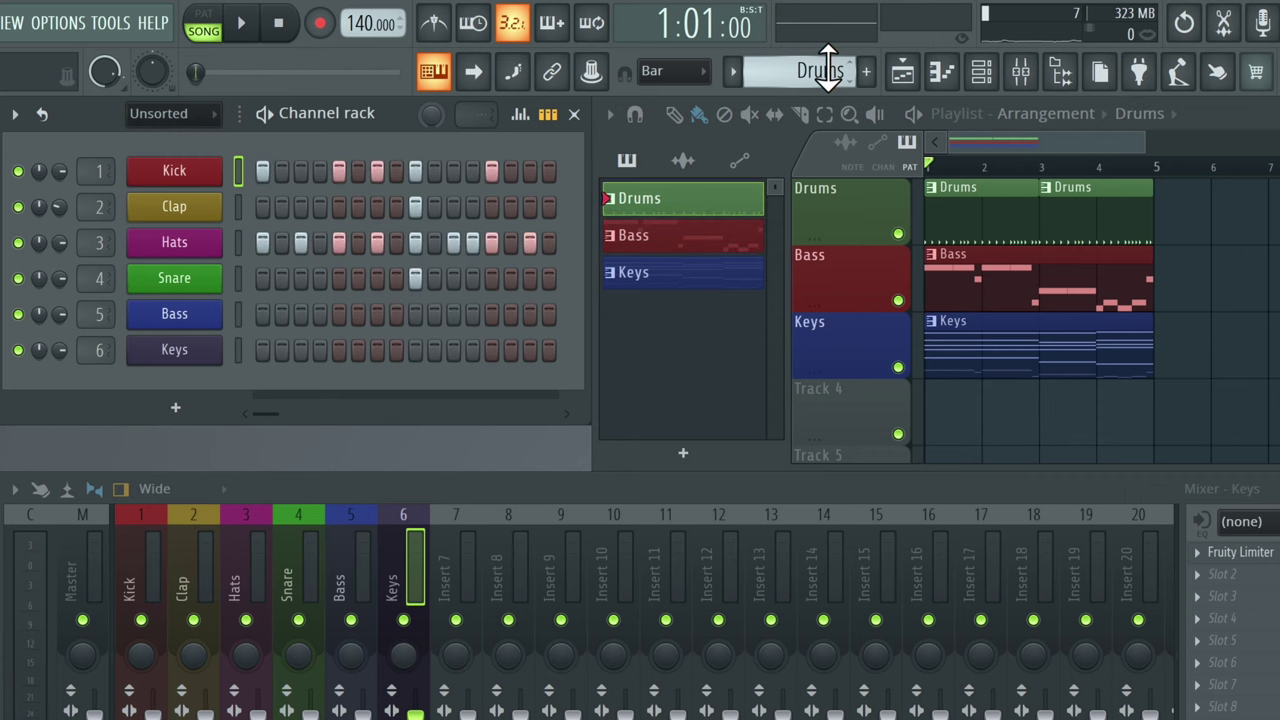
{"action": "left_click", "coordinate": [733, 72]}
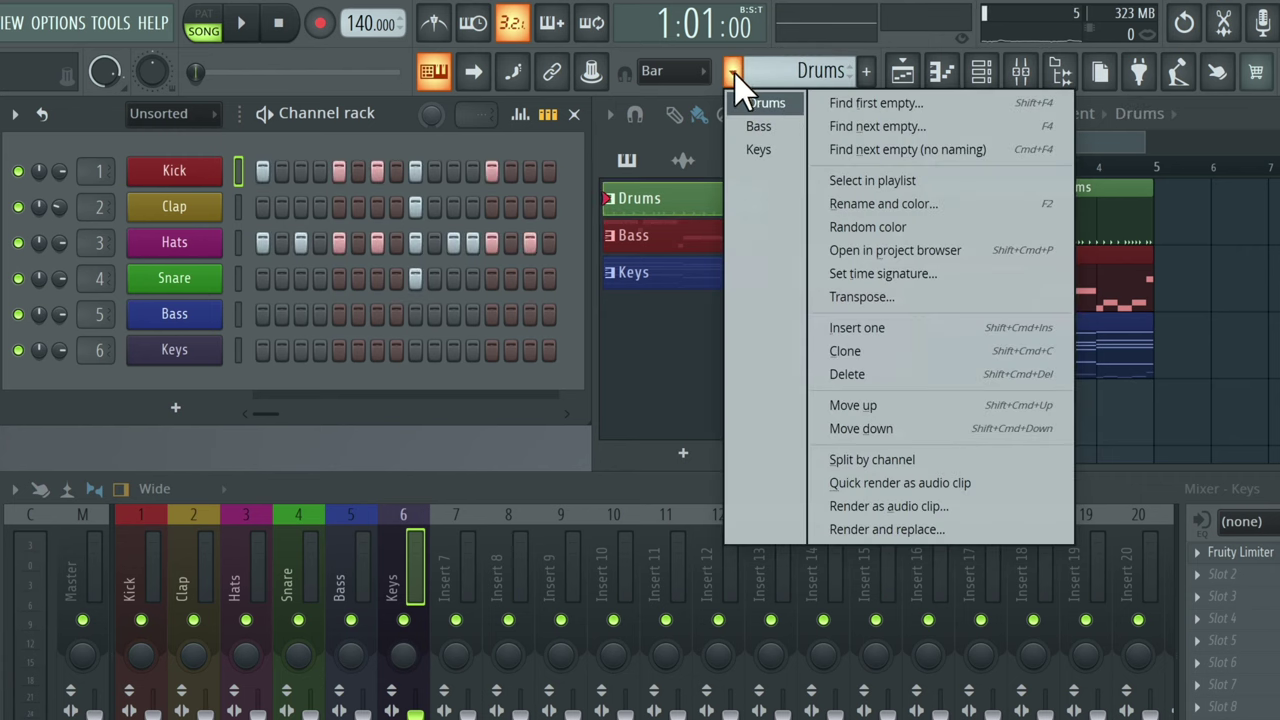
{"action": "left_click", "coordinate": [734, 73]}
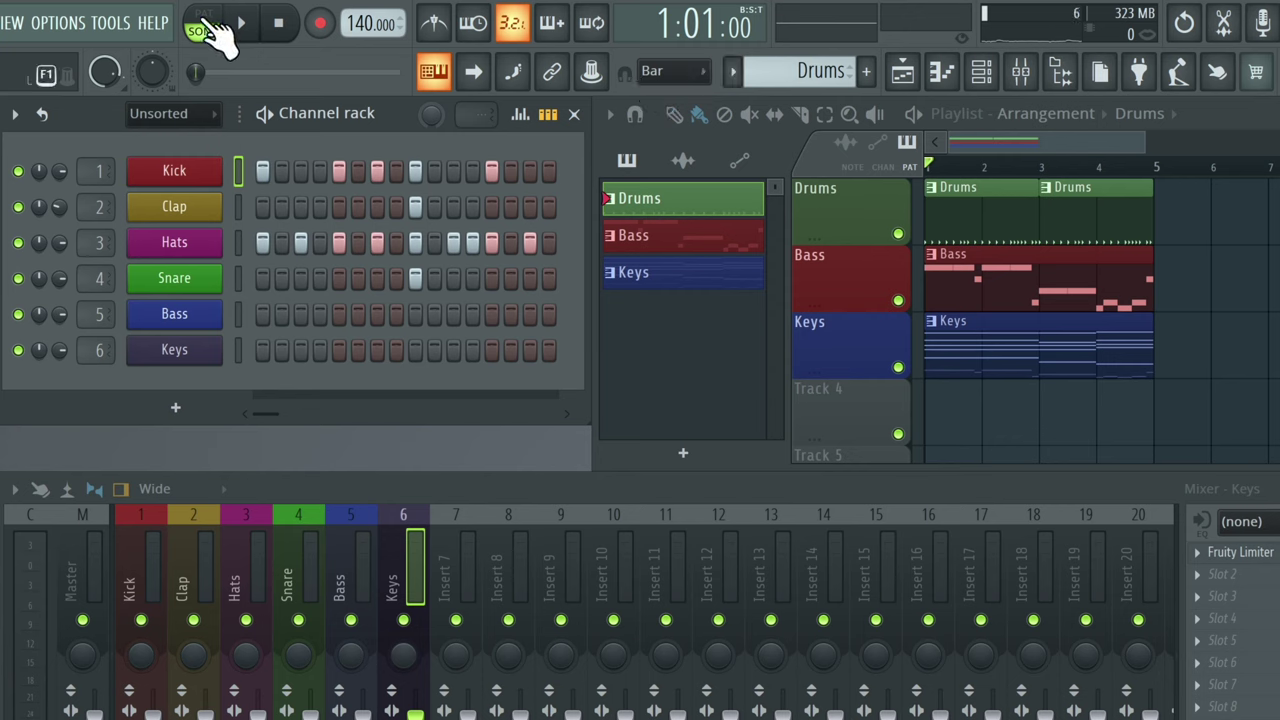
{"action": "left_click", "coordinate": [210, 26]}
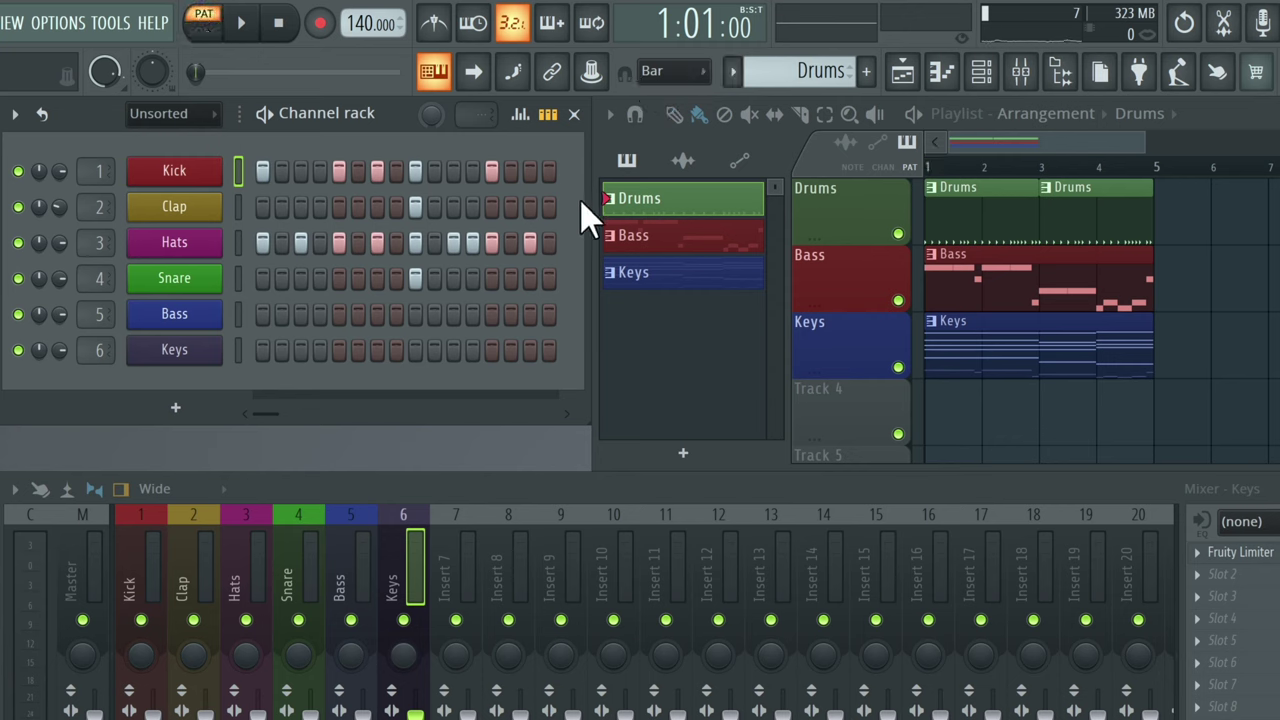
Widen the channel rack to show all 32 steps and listen to the Drums pattern.
{"action": "left_click_drag", "start_coordinate": [643, 191], "coordinate": [868, 196]}
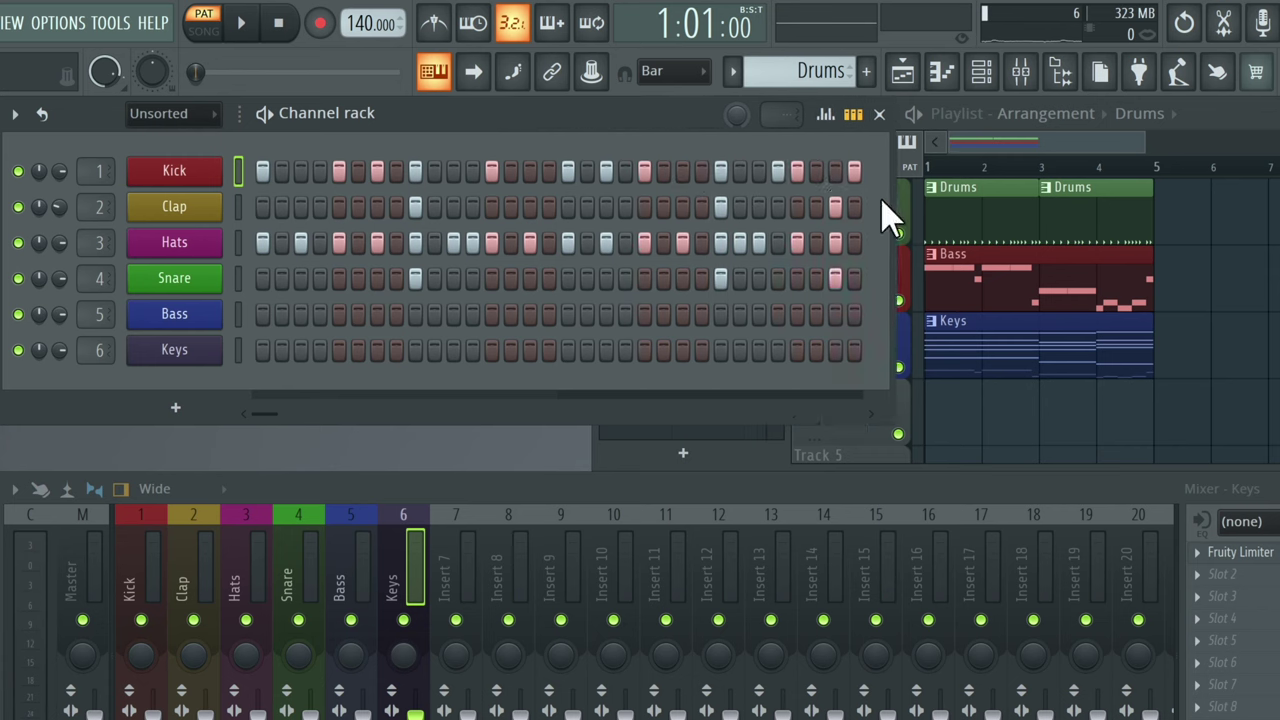
{"action": "key", "text": "space"}
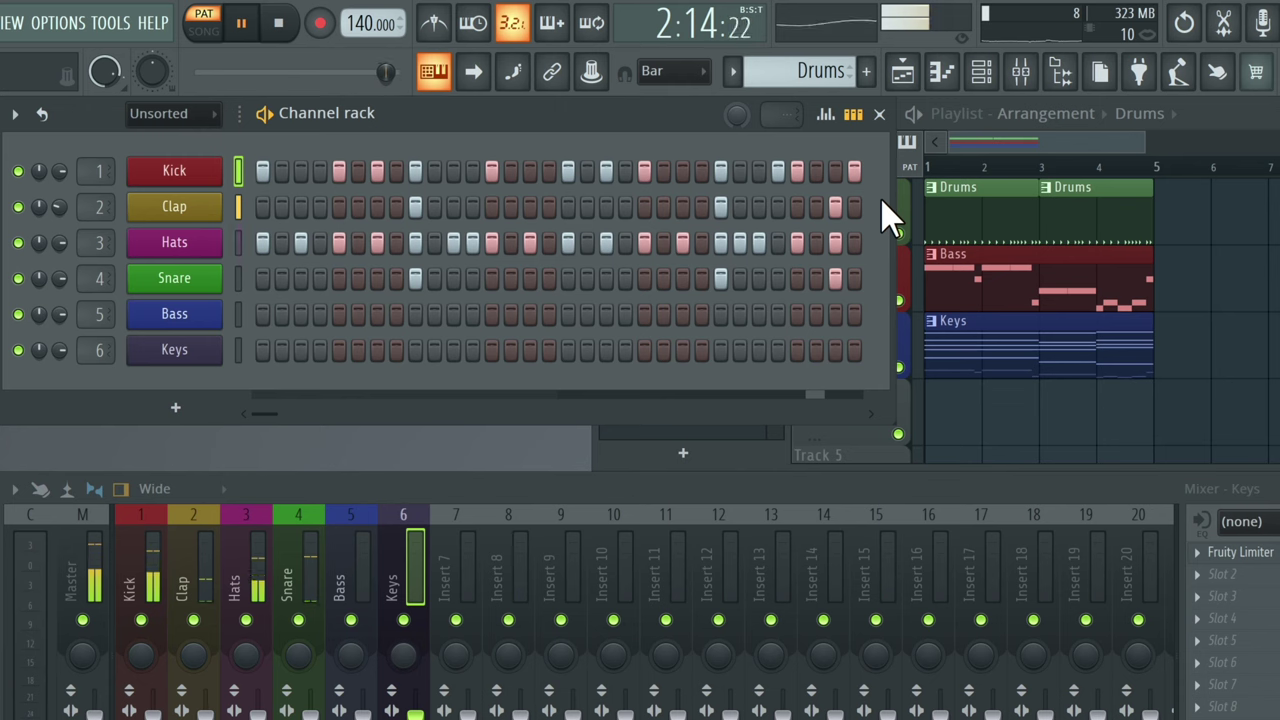
{"action": "key", "text": "space"}
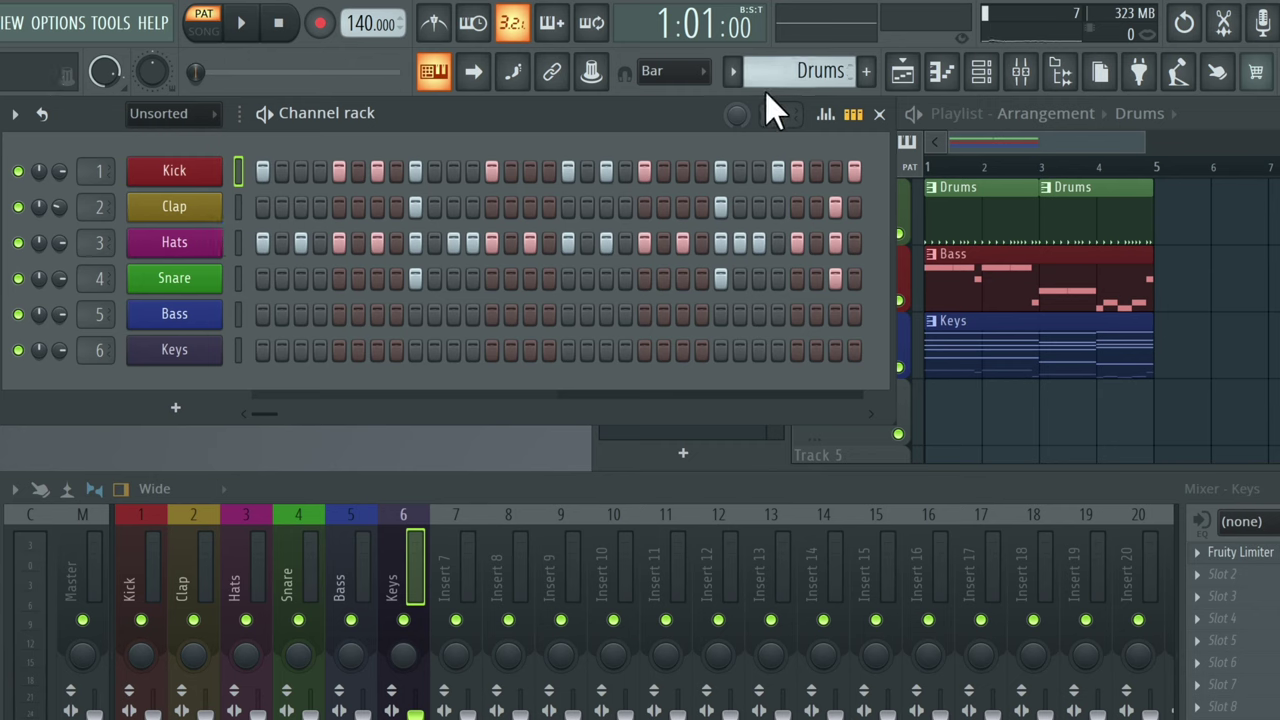
Clone the Drums pattern and rename the copy "Kick + Snare".
{"action": "left_click", "coordinate": [733, 72]}
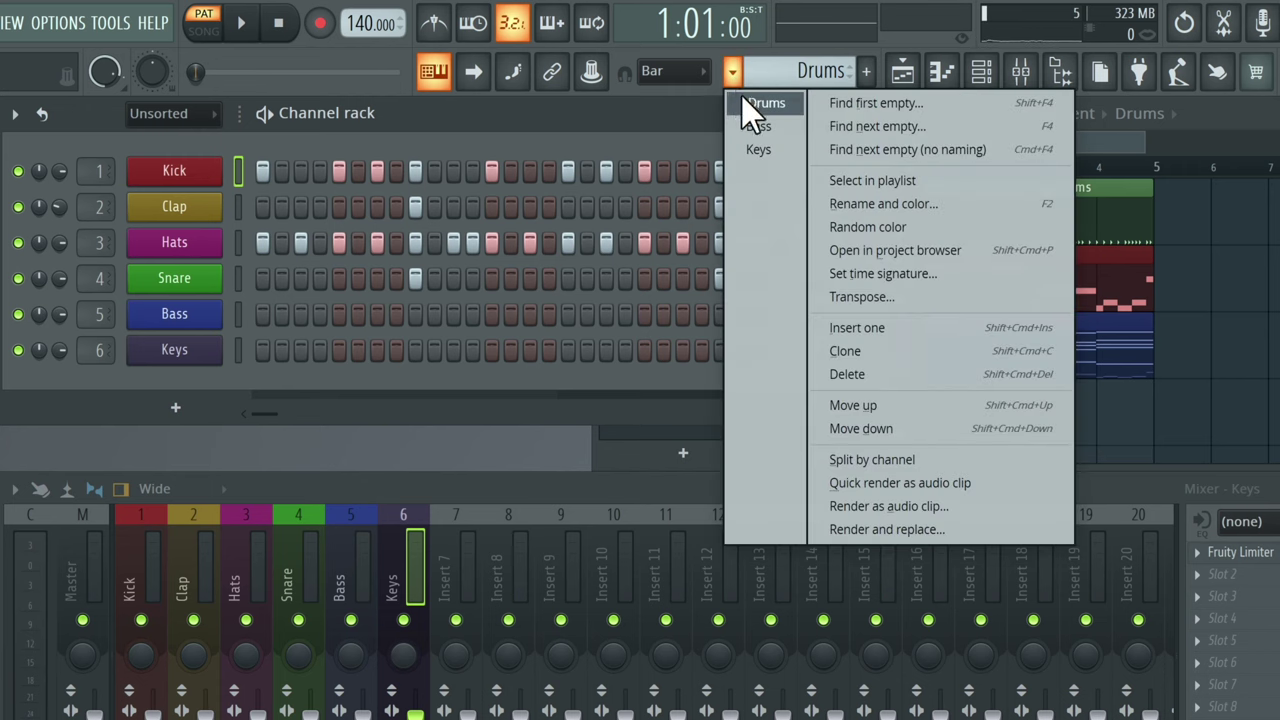
{"action": "left_click", "coordinate": [862, 350]}
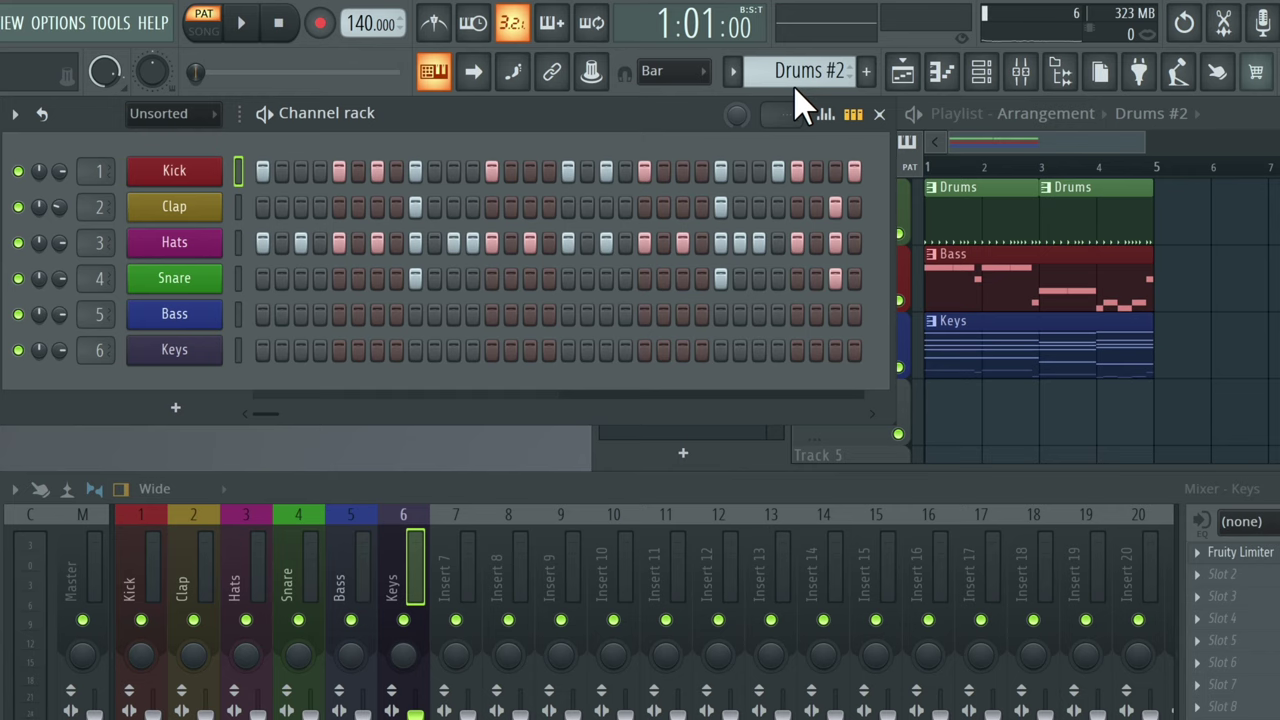
{"action": "left_click", "coordinate": [736, 73]}
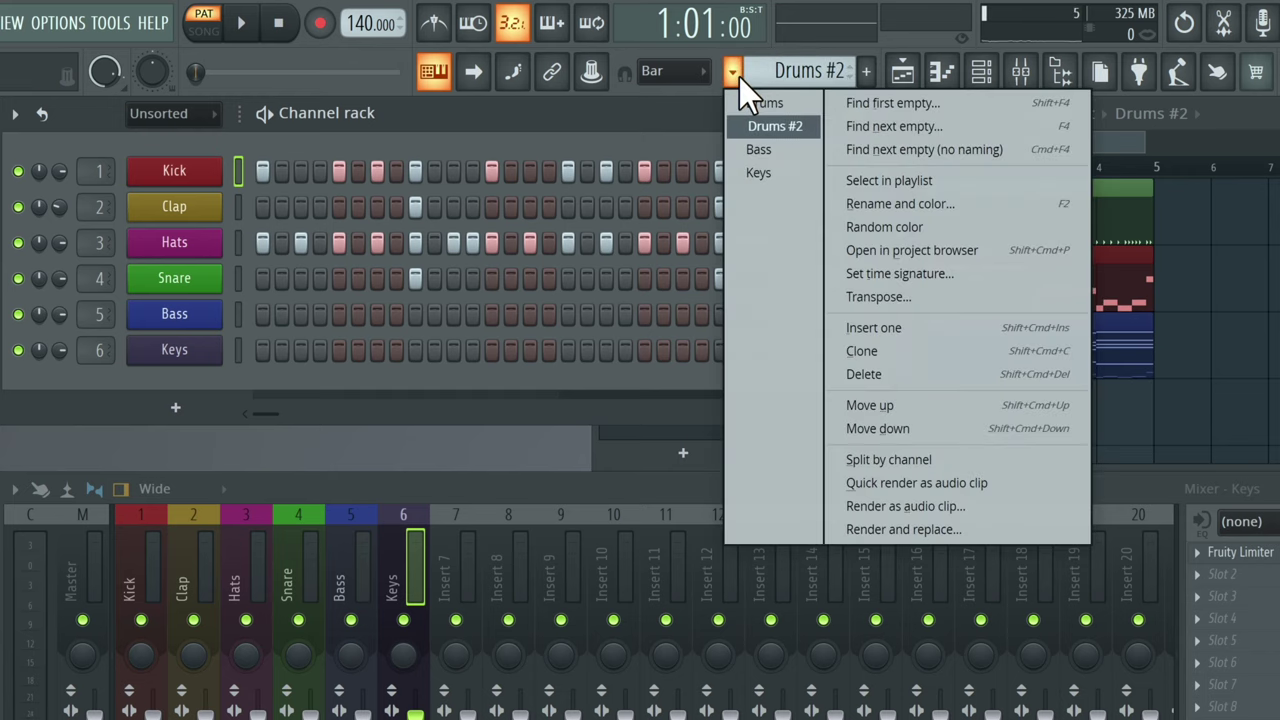
{"action": "left_click", "coordinate": [877, 206]}
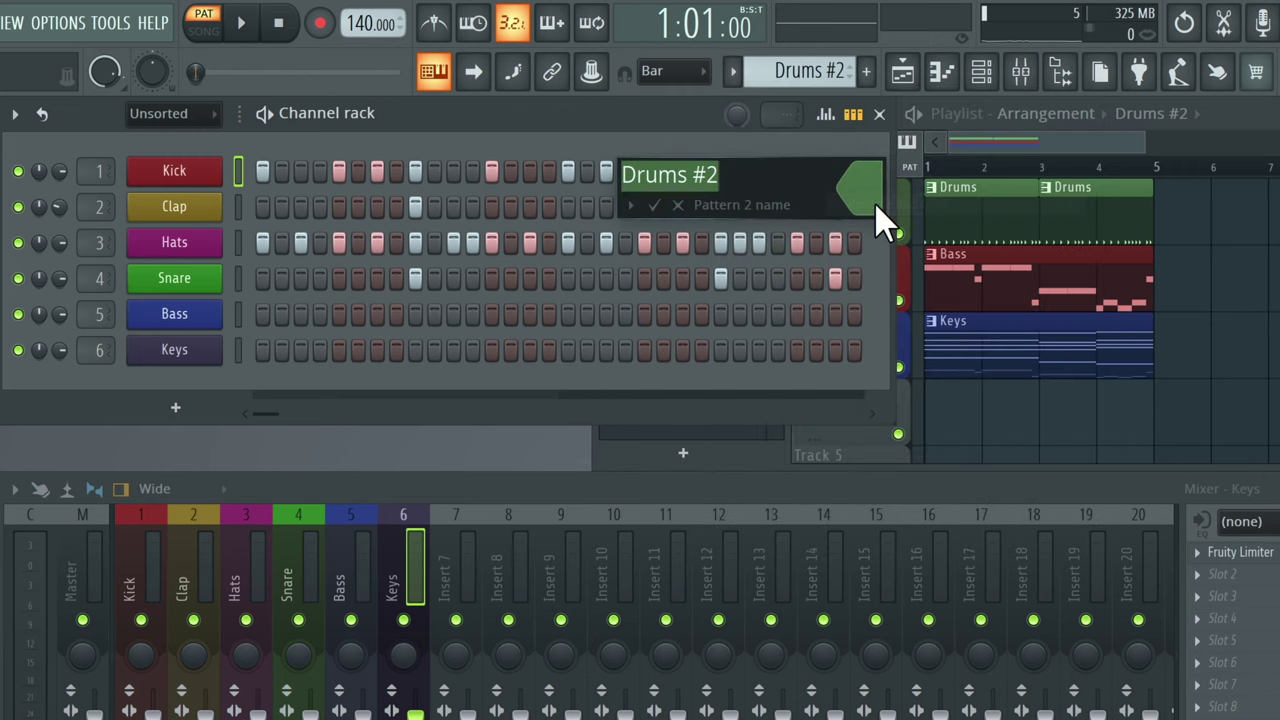
{"action": "type", "text": "Kick + Snare"}
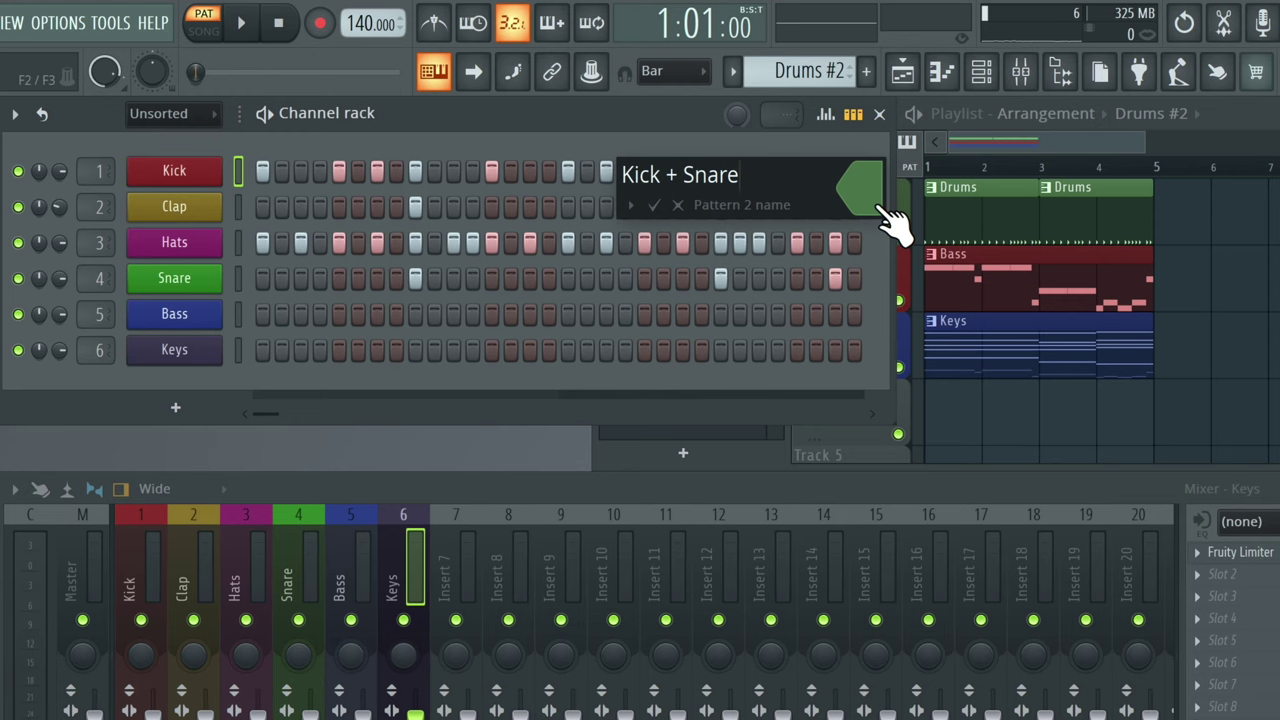
Colour the Kick + Snare pattern steel blue (#35749E) and narrow the channel rack back to 16 steps.
{"action": "left_click", "coordinate": [885, 212]}
{"action": "left_click", "coordinate": [1026, 456]}
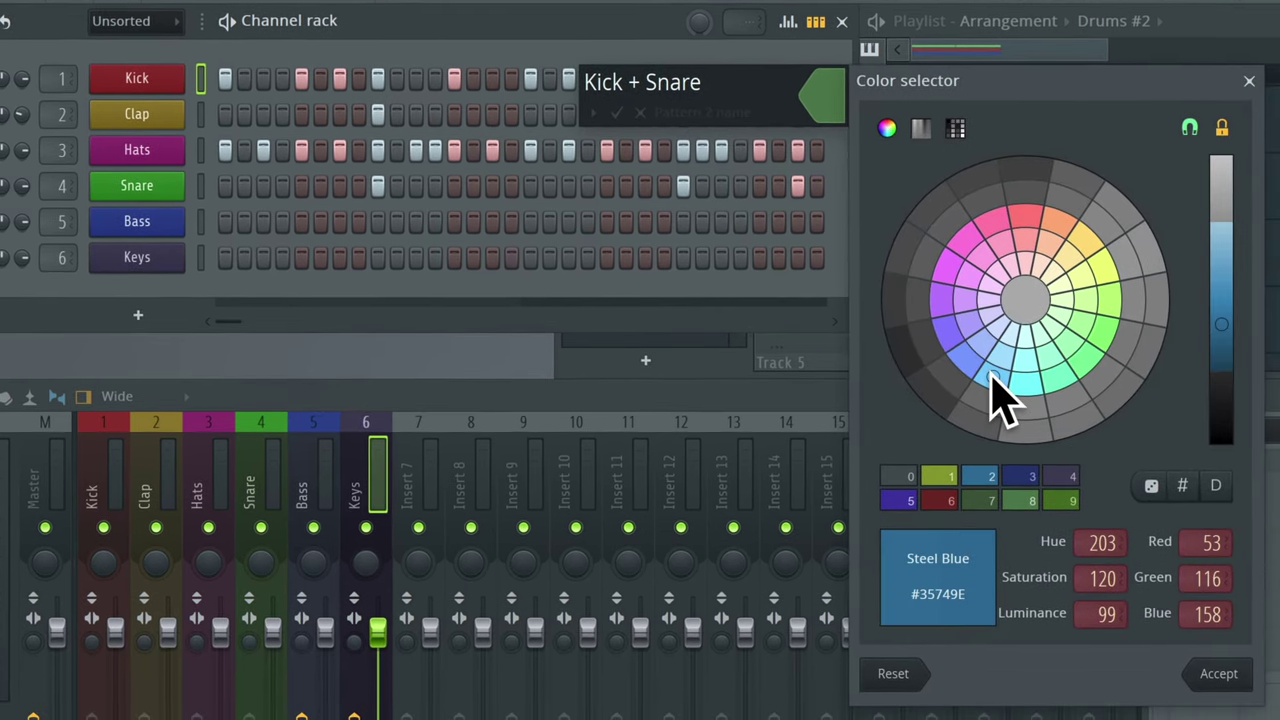
{"action": "left_click", "coordinate": [1226, 678]}
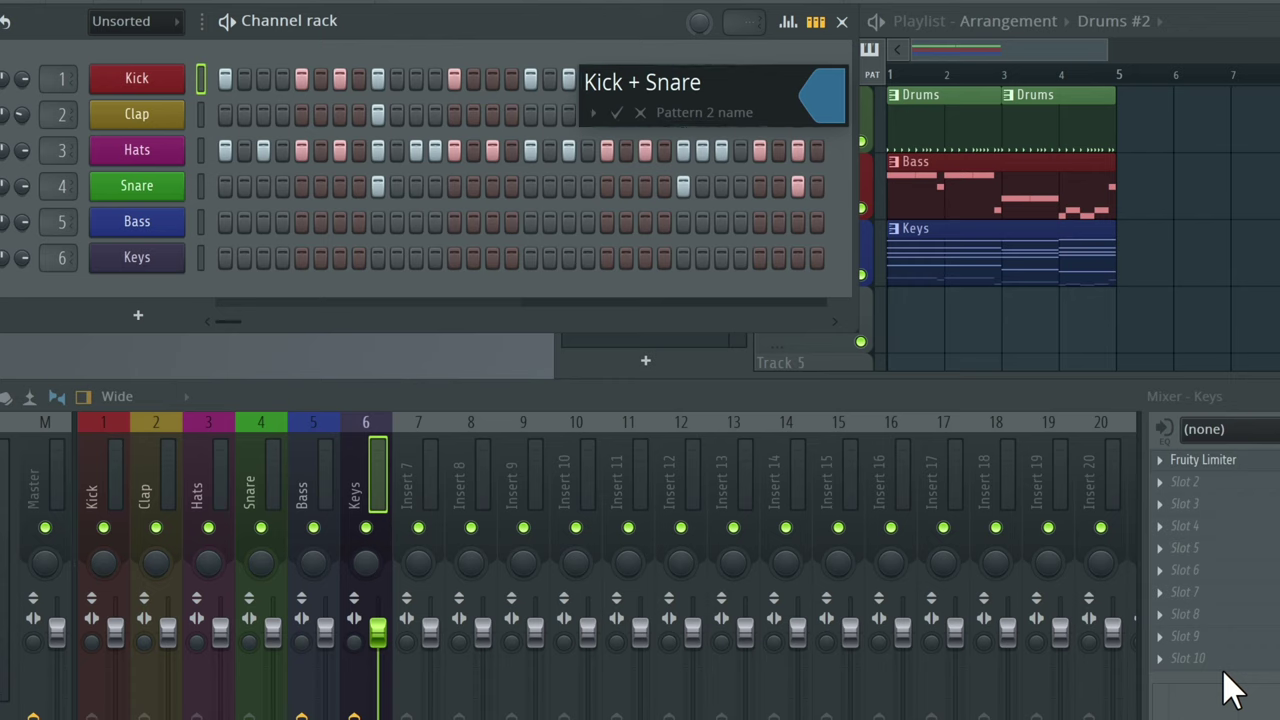
{"action": "key", "text": "Return"}
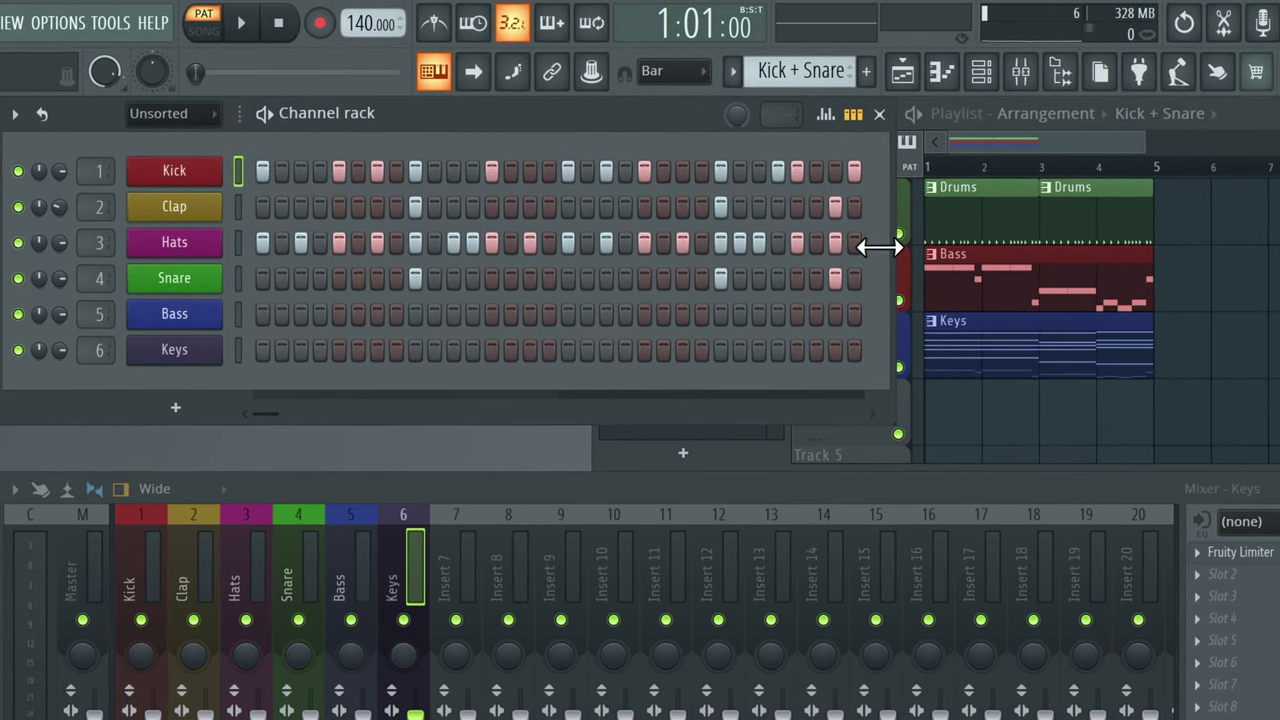
{"action": "left_click_drag", "start_coordinate": [866, 246], "coordinate": [582, 243]}
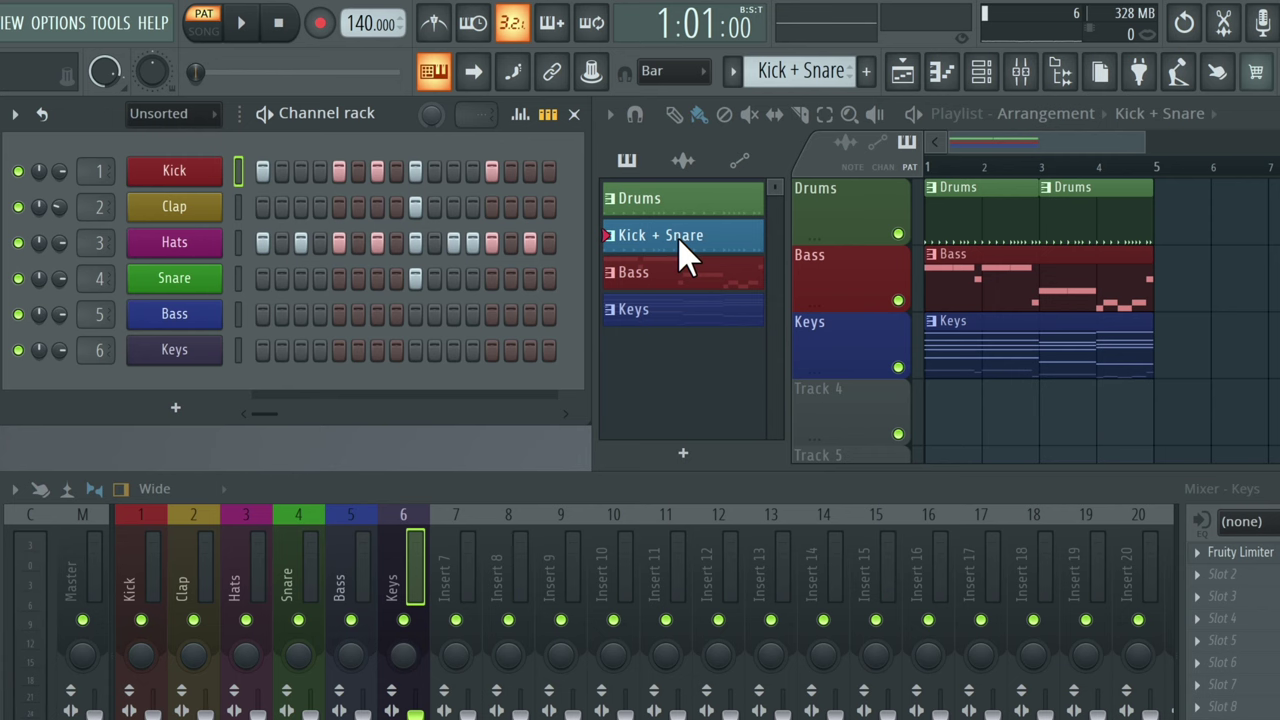
Browse the pattern list and view the Bass and Keys patterns in the channel rack.
{"action": "left_click", "coordinate": [733, 74]}
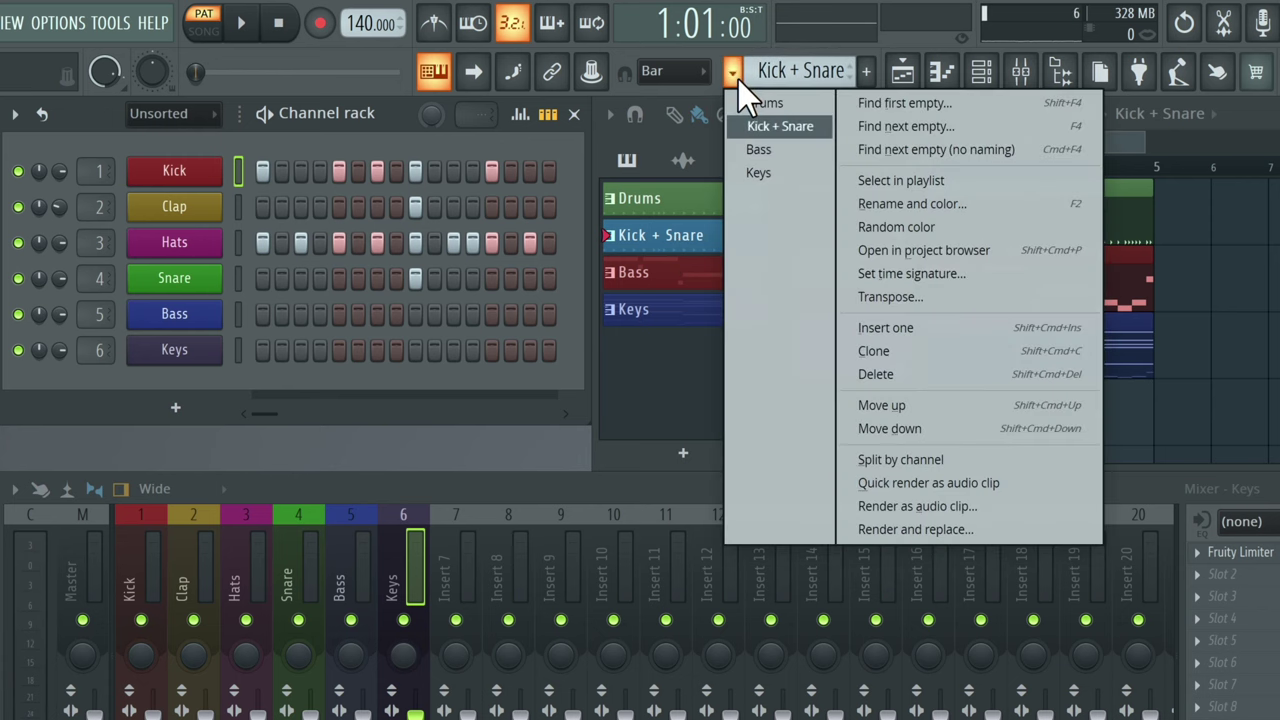
{"action": "left_click", "coordinate": [734, 72]}
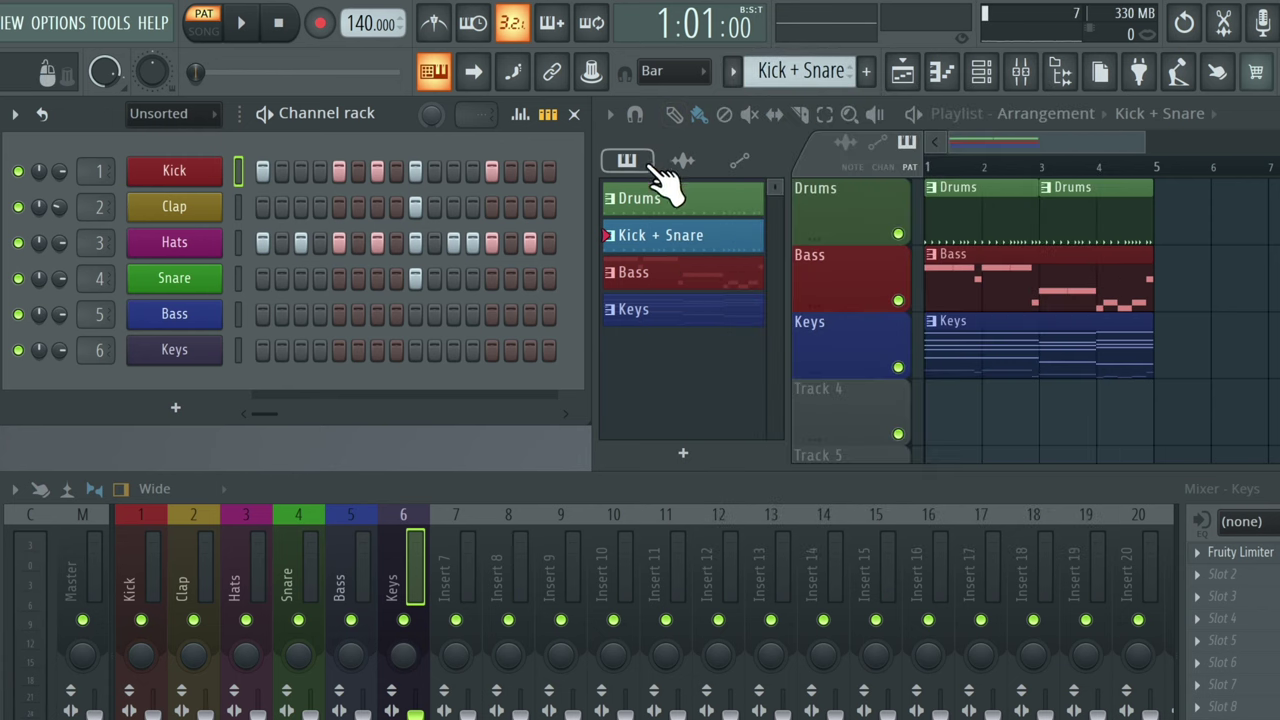
{"action": "left_click", "coordinate": [664, 235]}
{"action": "left_click", "coordinate": [680, 276]}
{"action": "left_click", "coordinate": [685, 309]}
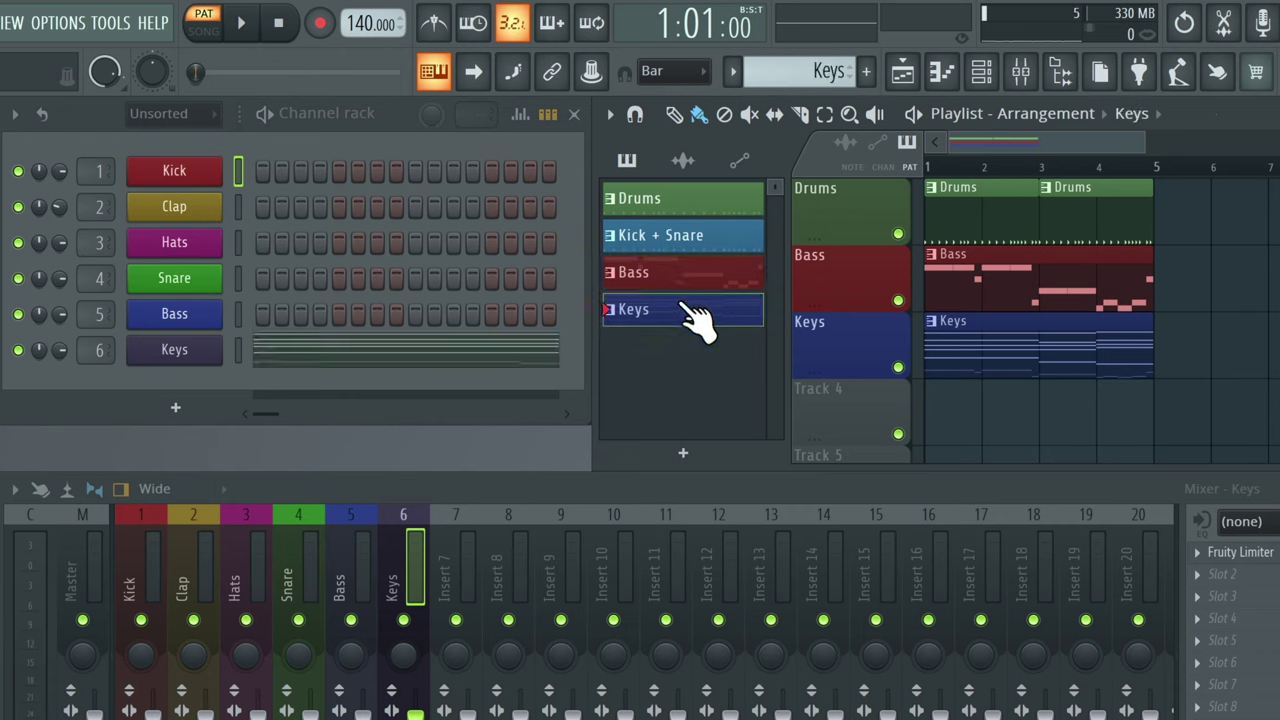
{"action": "left_click", "coordinate": [677, 271]}
Widen the channel rack to 32 steps and clear every Hats step from the Kick + Snare pattern.
{"action": "left_click", "coordinate": [680, 240]}
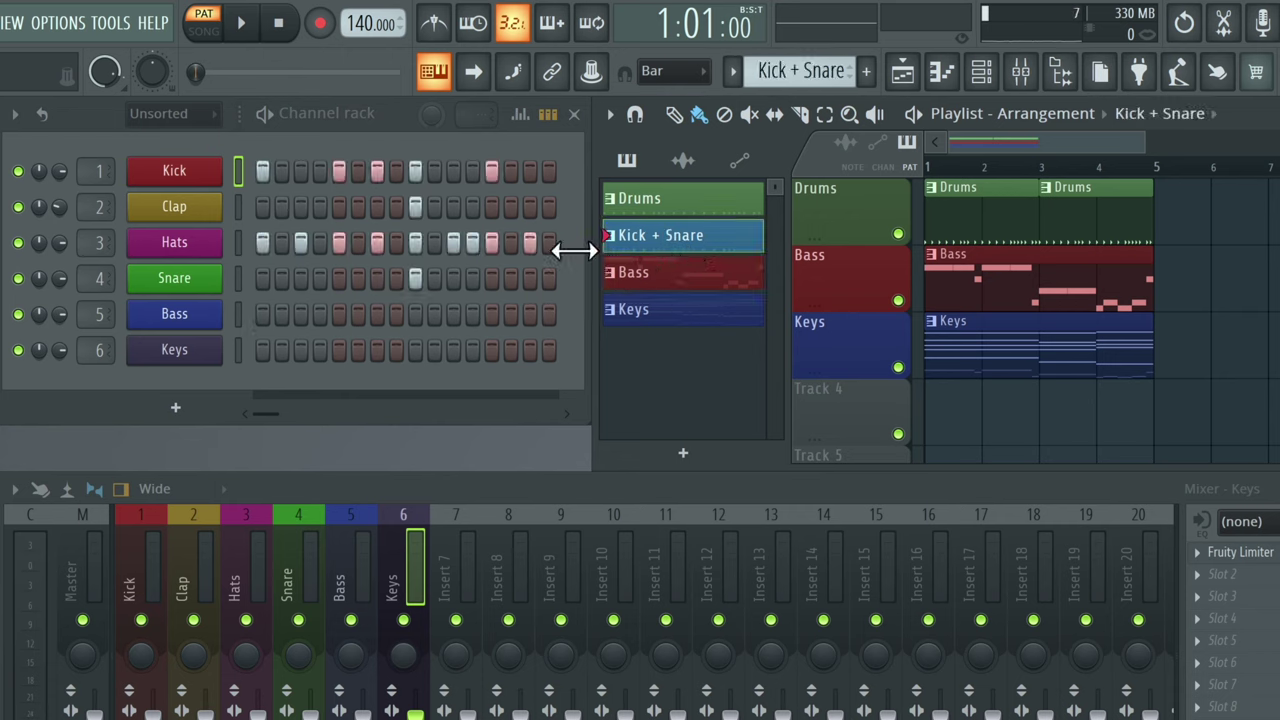
{"action": "left_click_drag", "start_coordinate": [584, 249], "coordinate": [878, 268]}
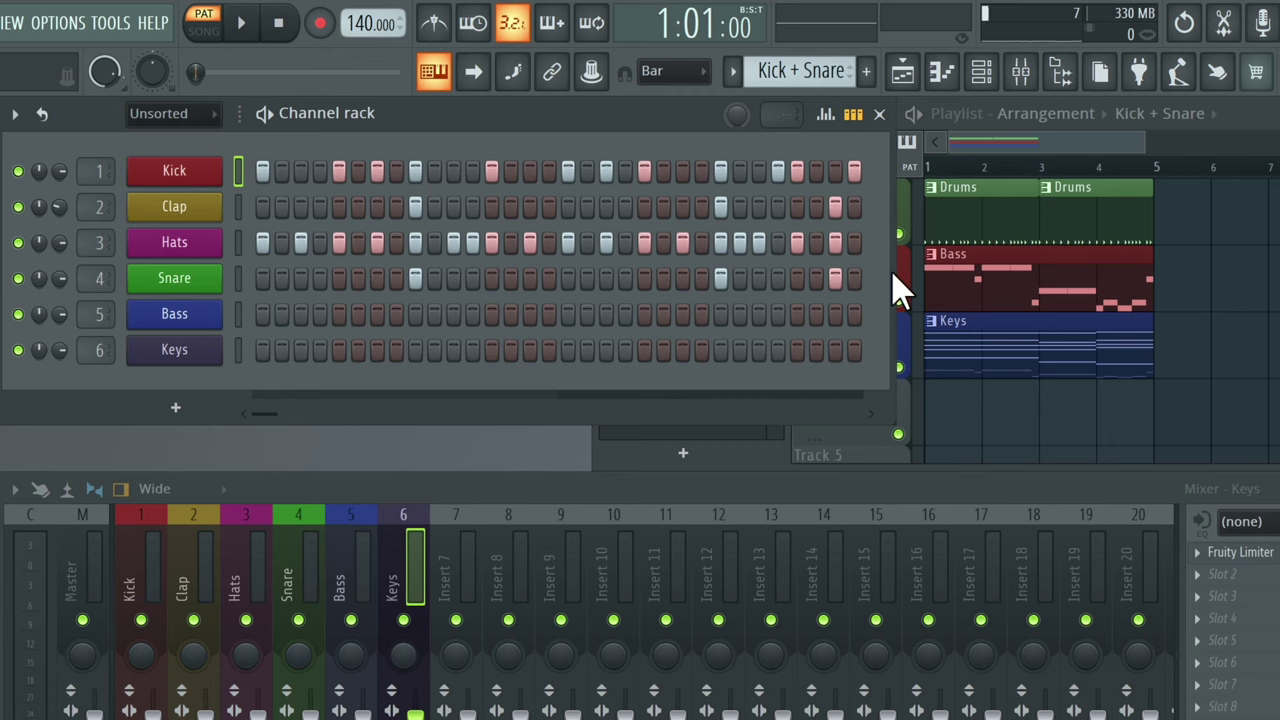
{"action": "left_click_drag", "start_coordinate": [835, 242], "coordinate": [762, 240]}
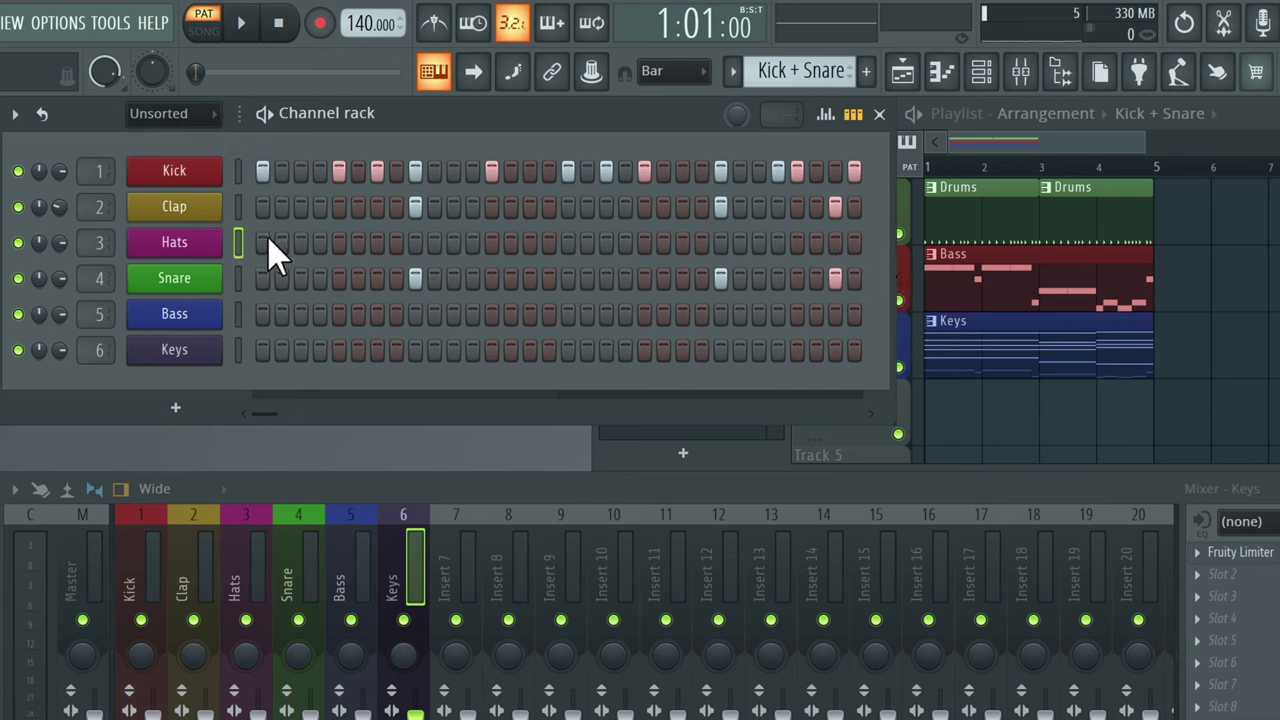
Play the Drums pattern and the Kick + Snare pattern in turn to compare how they sound.
{"action": "left_click", "coordinate": [734, 71]}
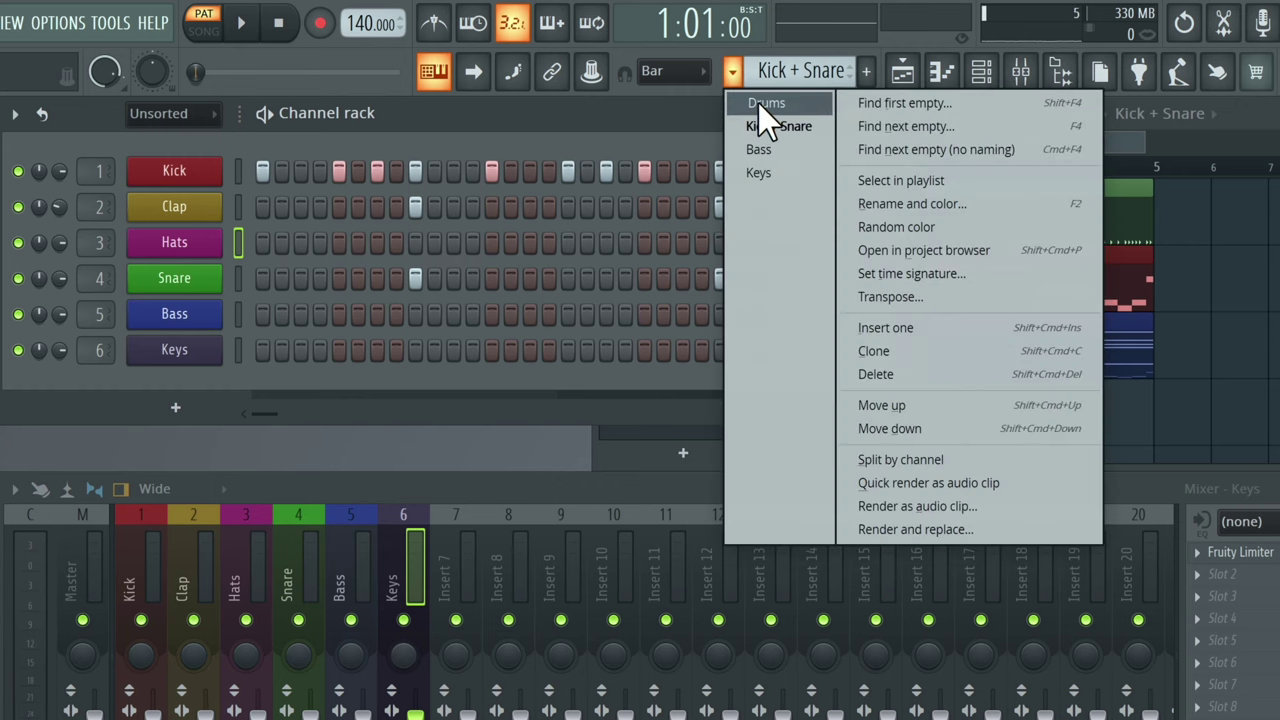
{"action": "left_click", "coordinate": [758, 103]}
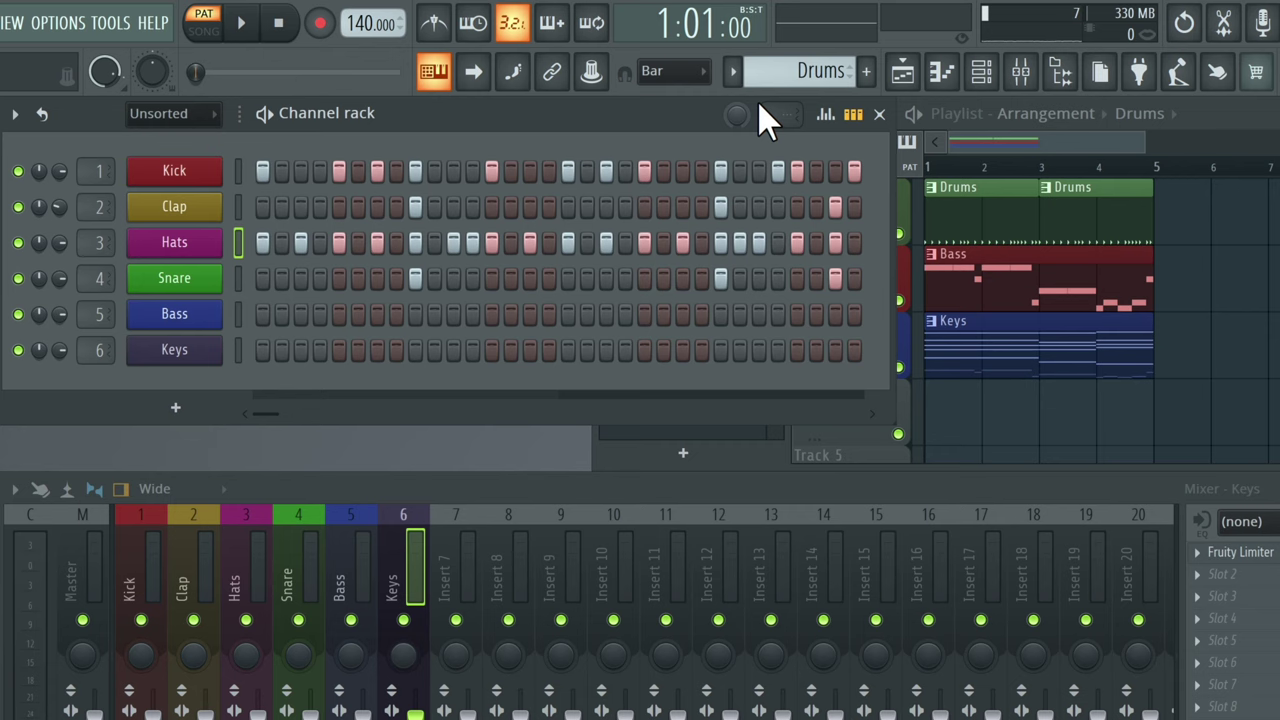
{"action": "key", "text": "space"}
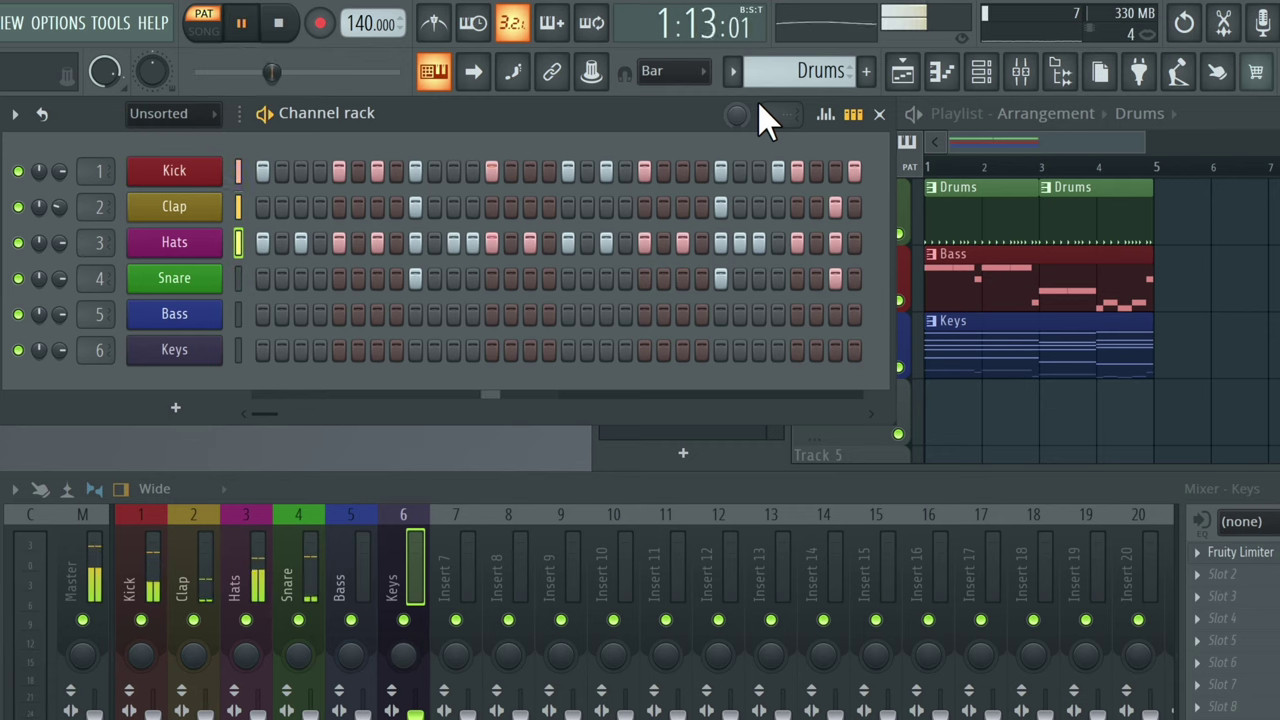
{"action": "key", "text": "space"}
{"action": "left_click", "coordinate": [732, 72]}
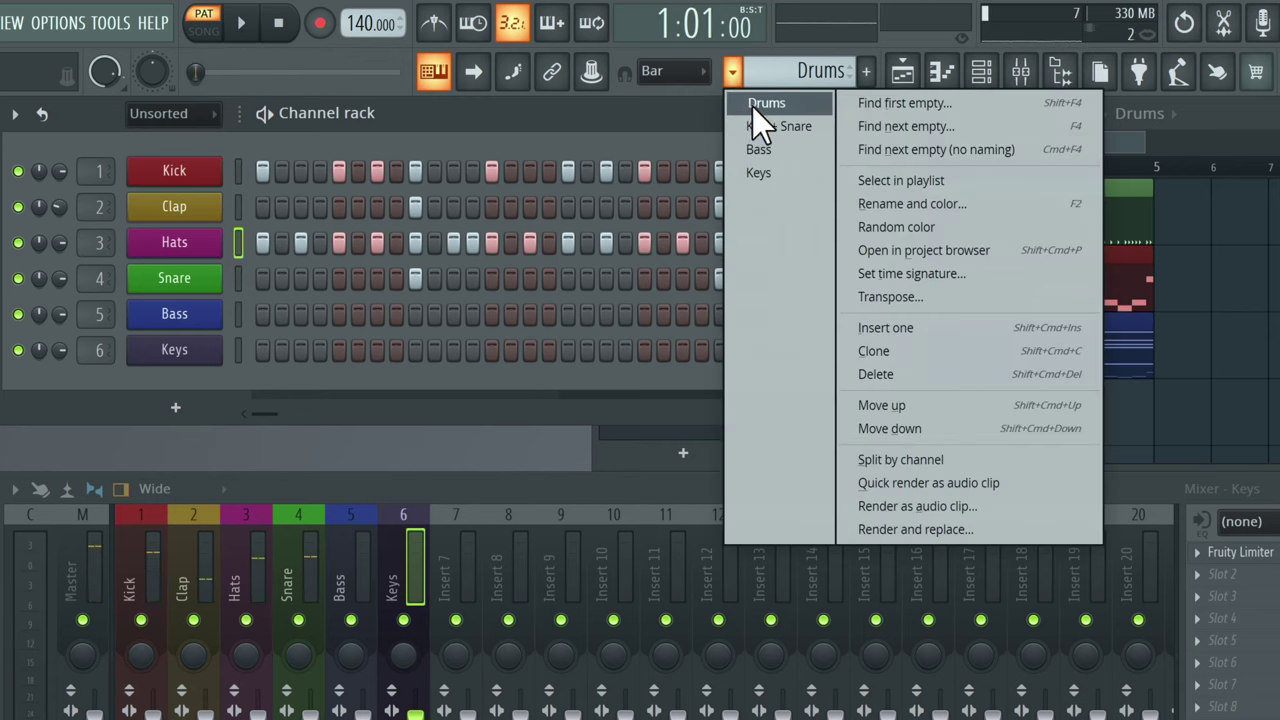
{"action": "left_click", "coordinate": [766, 126]}
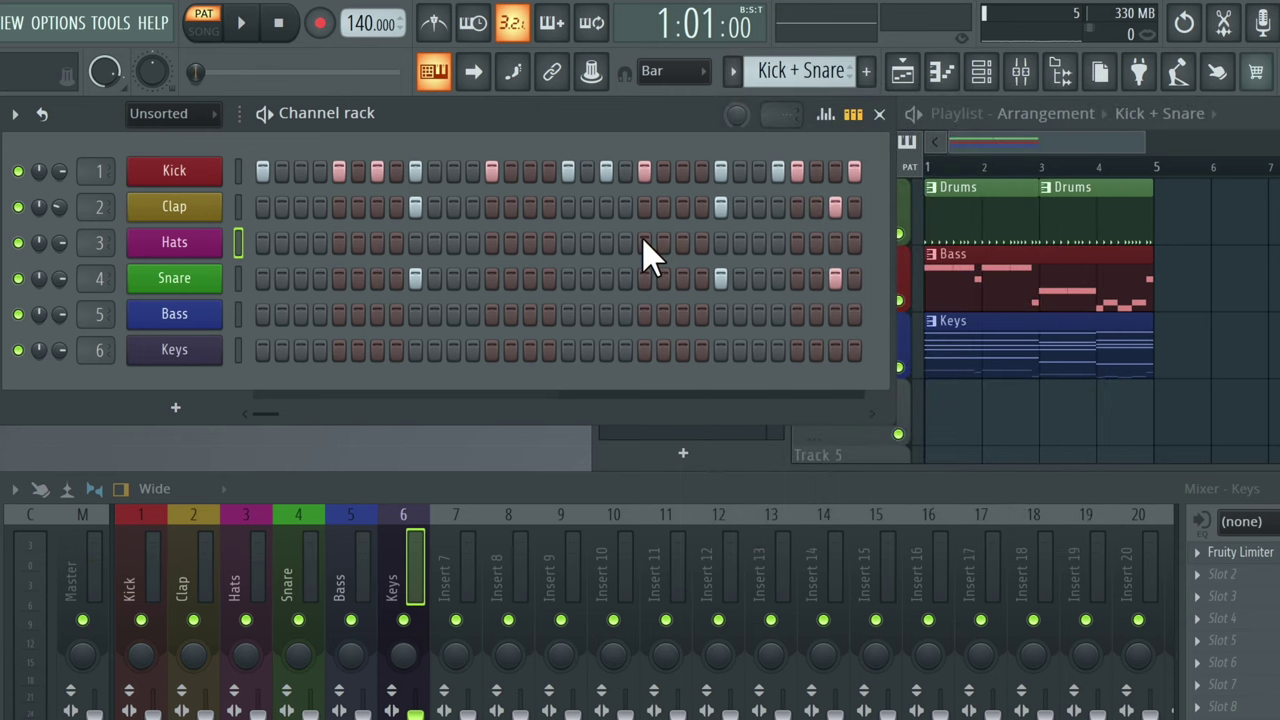
{"action": "key", "text": "space"}
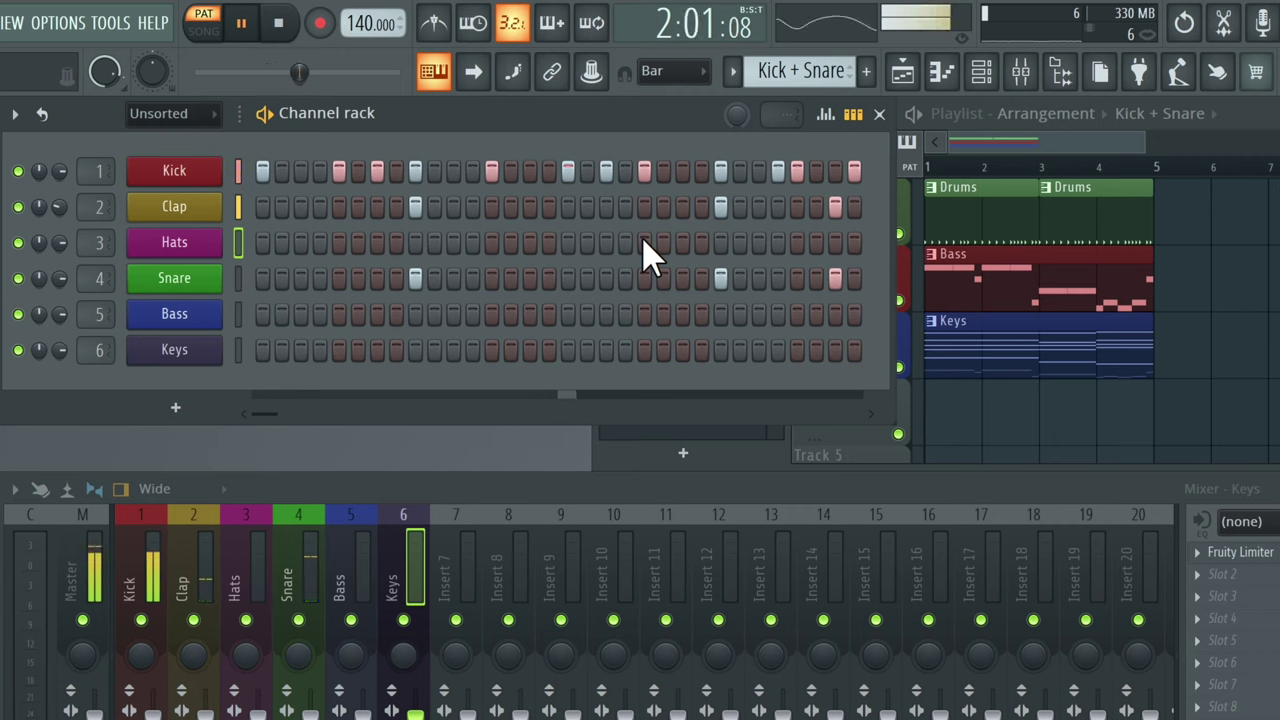
{"action": "key", "text": "space"}
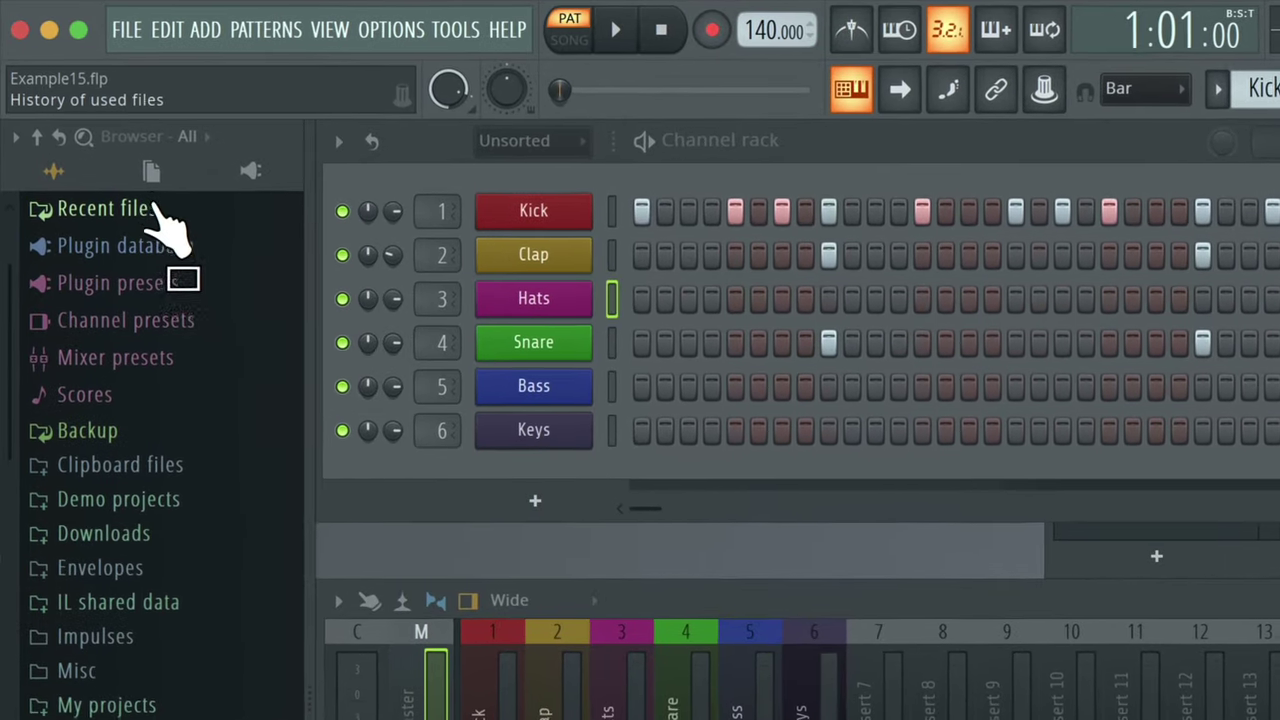
Save the project as a new file named Example15.1 in the FL Studio Projects folder.
{"action": "left_click", "coordinate": [134, 152]}
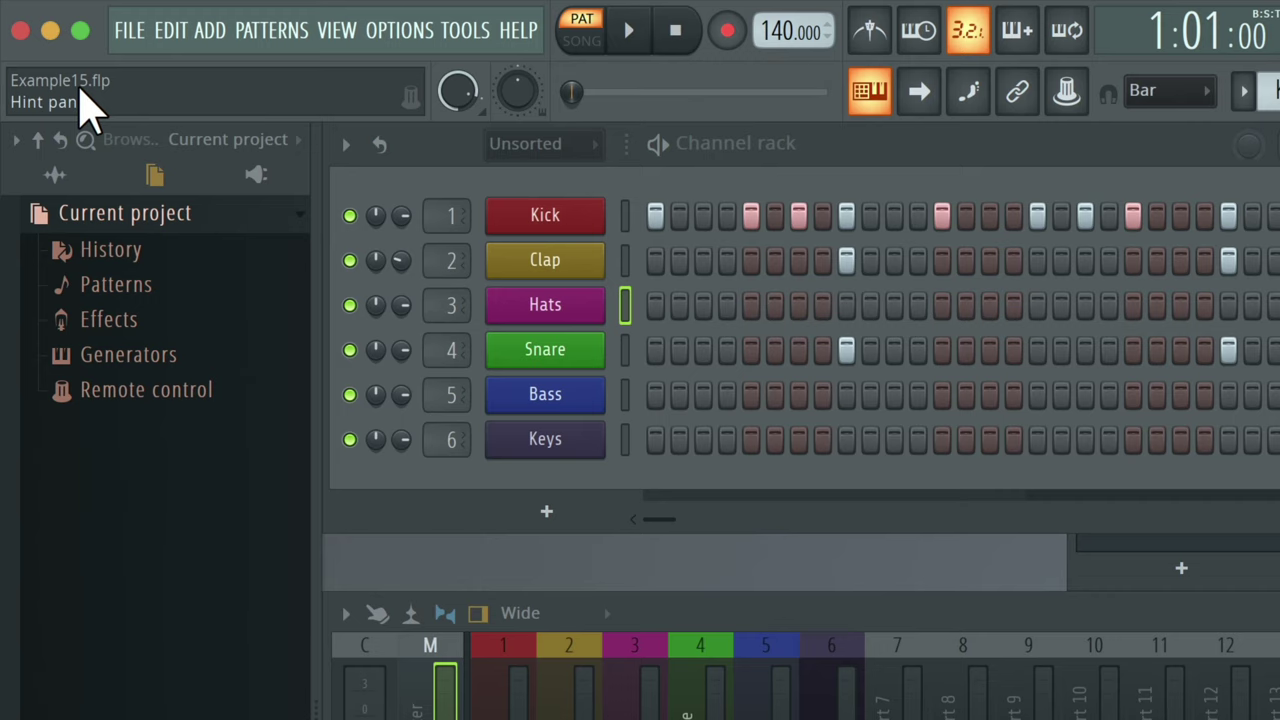
{"action": "left_click", "coordinate": [130, 32]}
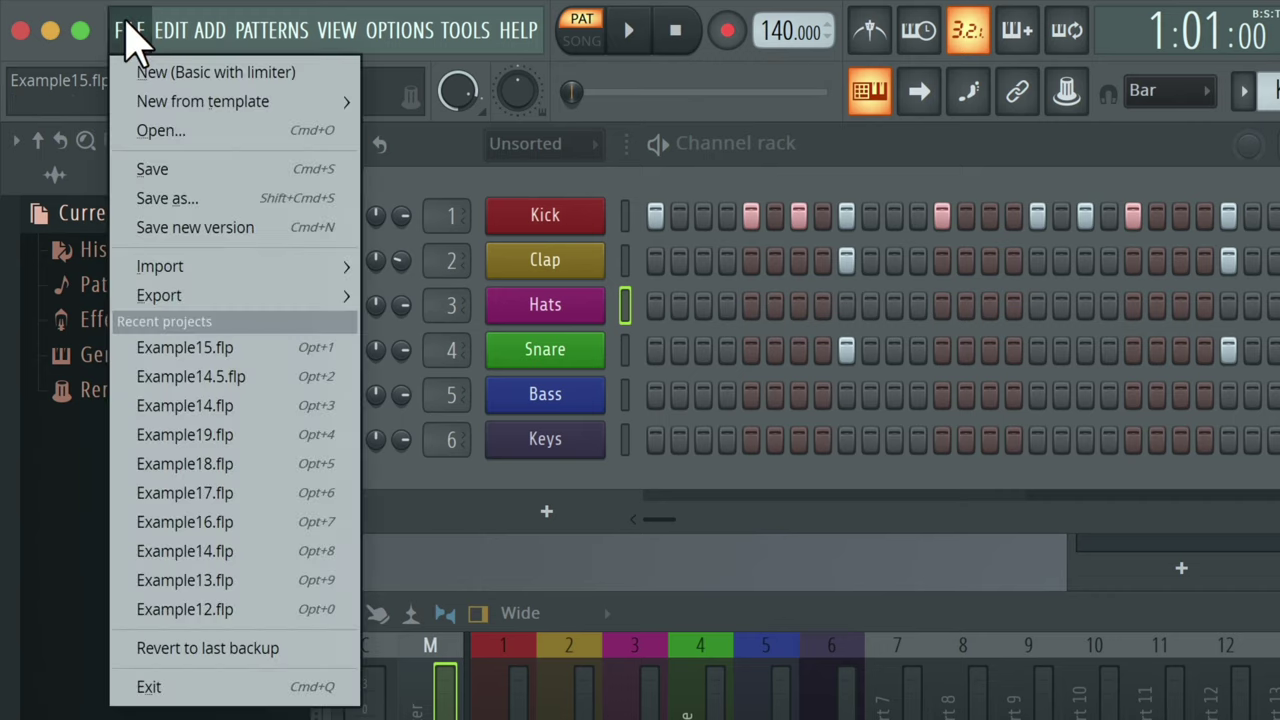
{"action": "left_click", "coordinate": [194, 200]}
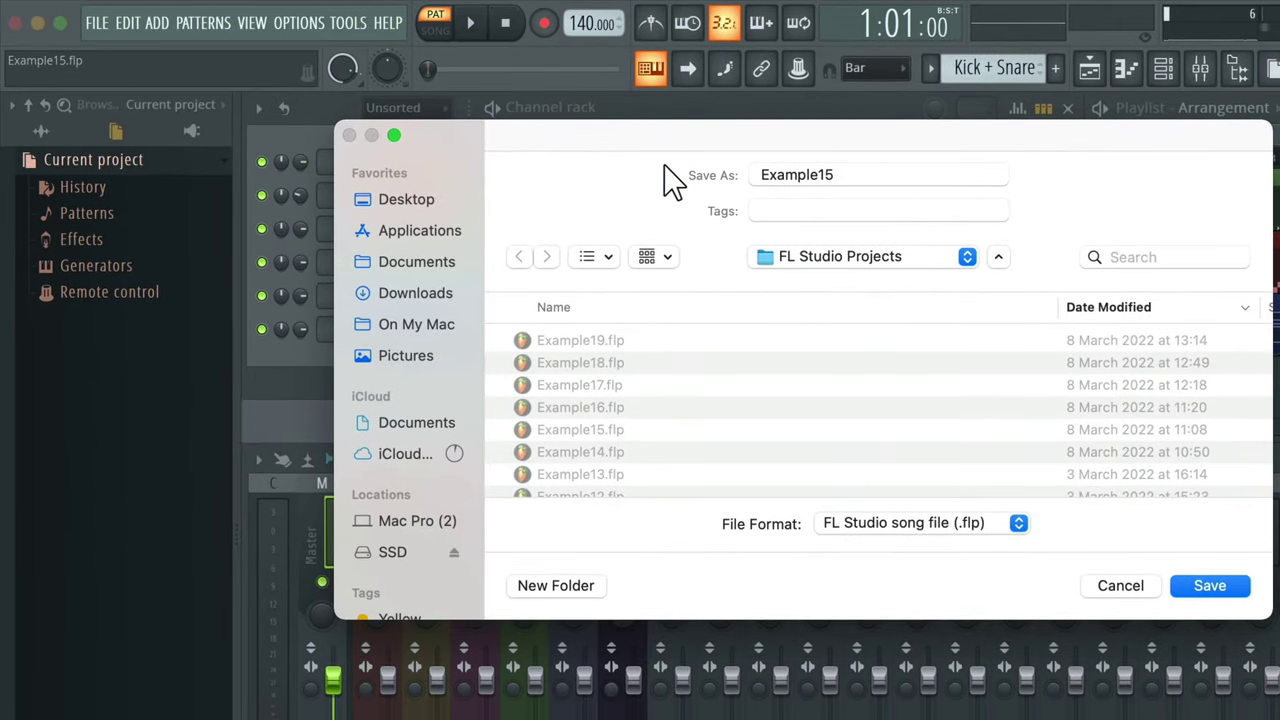
{"action": "left_click", "coordinate": [843, 176]}
{"action": "type", "text": ".1"}
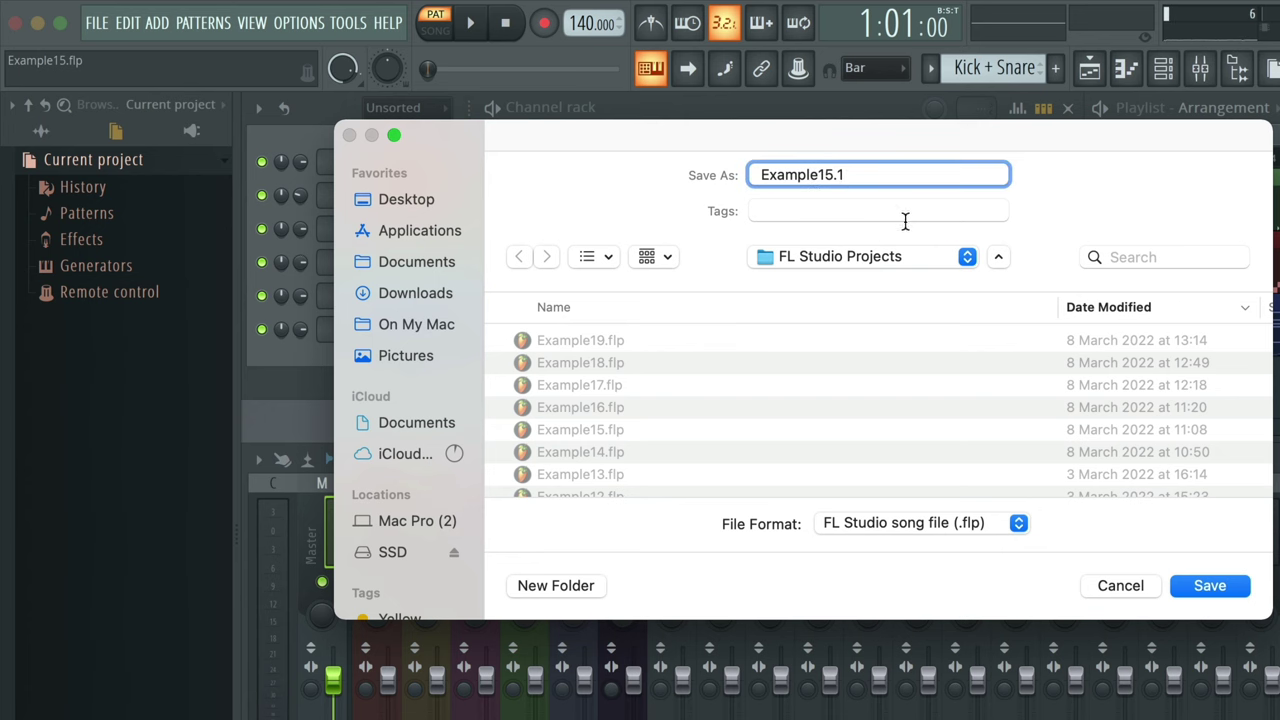
{"action": "left_click", "coordinate": [1222, 588]}
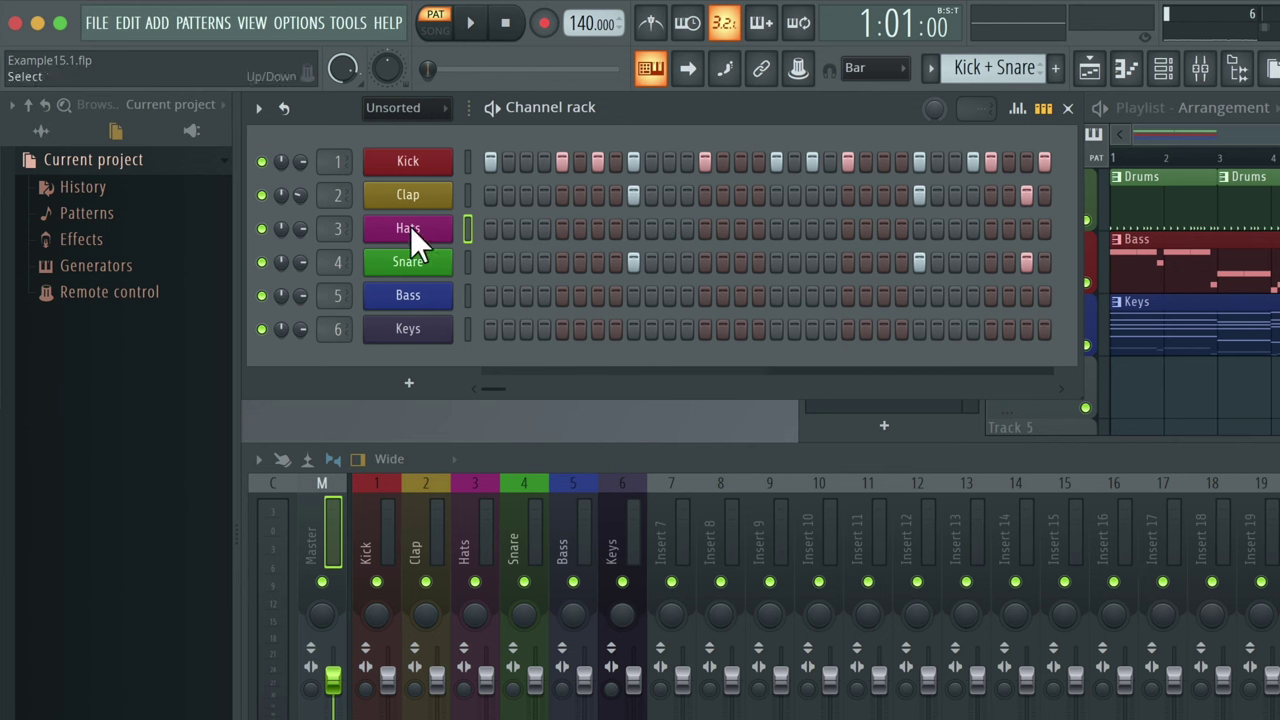
{"action": "left_click", "coordinate": [97, 22]}
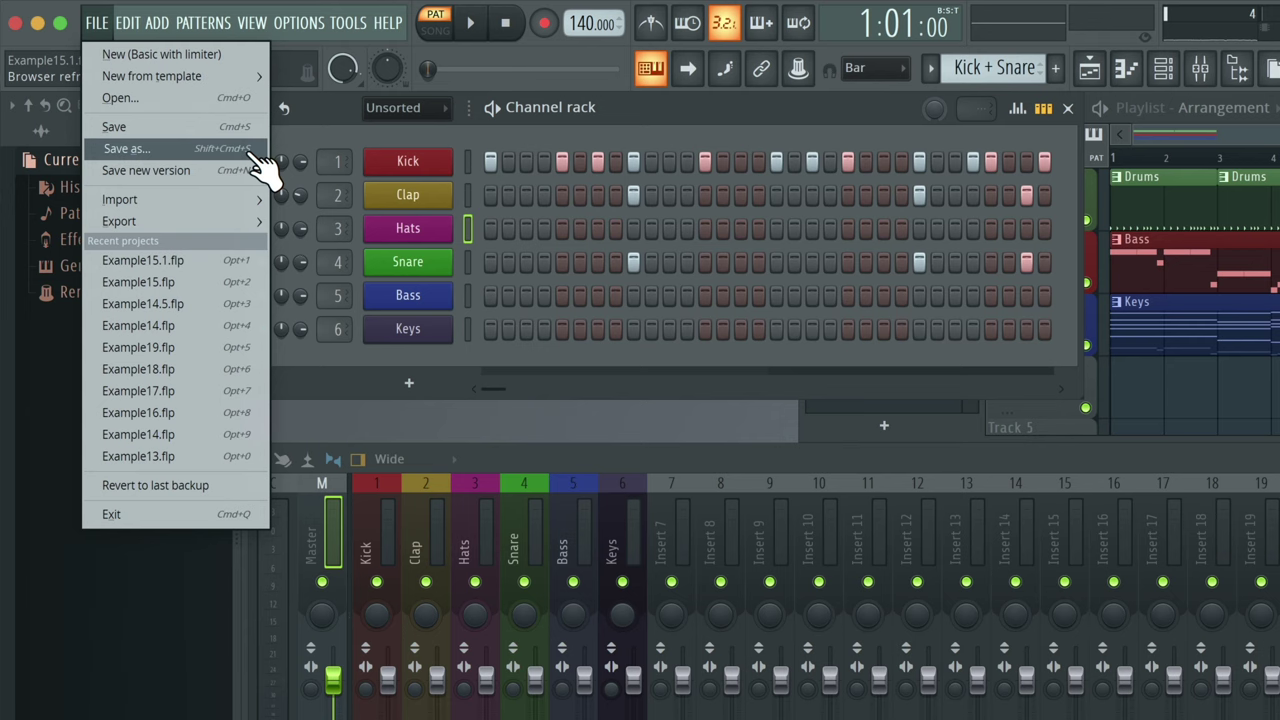
{"action": "left_click", "coordinate": [418, 404]}
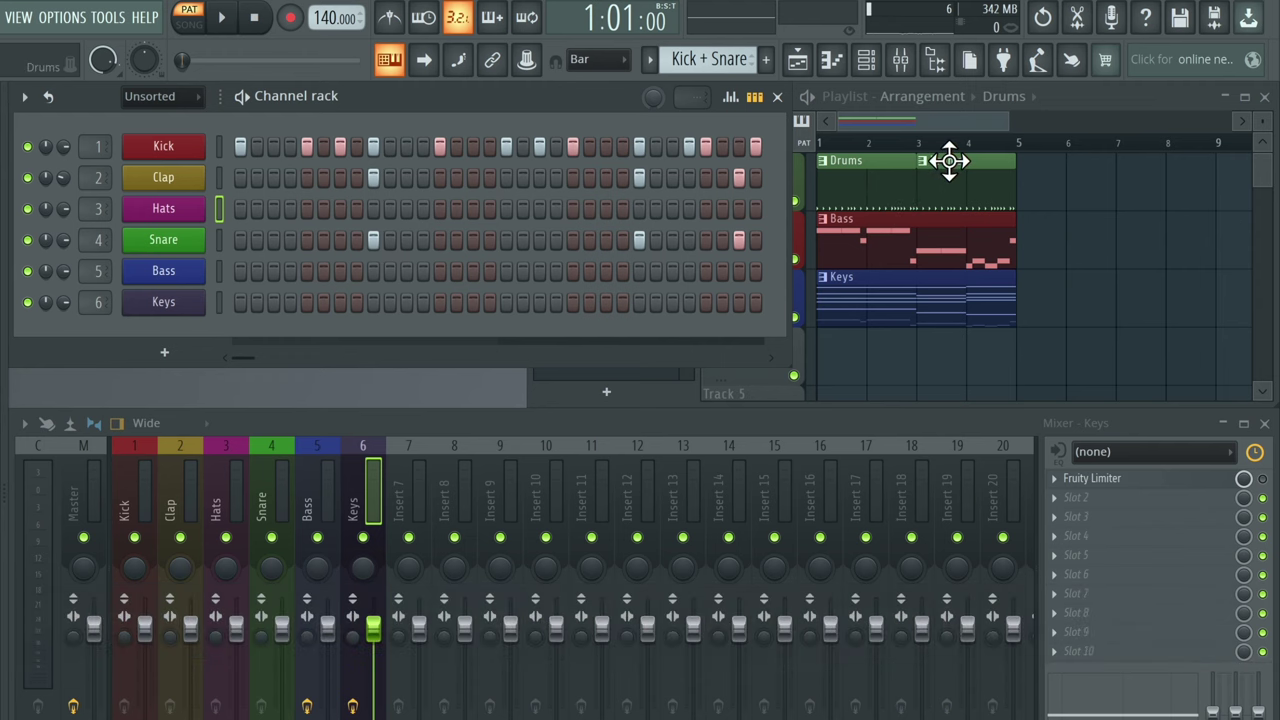
Move the two Drums clips in the playlist so they start at bars 5 and 7.
{"action": "left_click_drag", "start_coordinate": [949, 161], "coordinate": [1151, 151]}
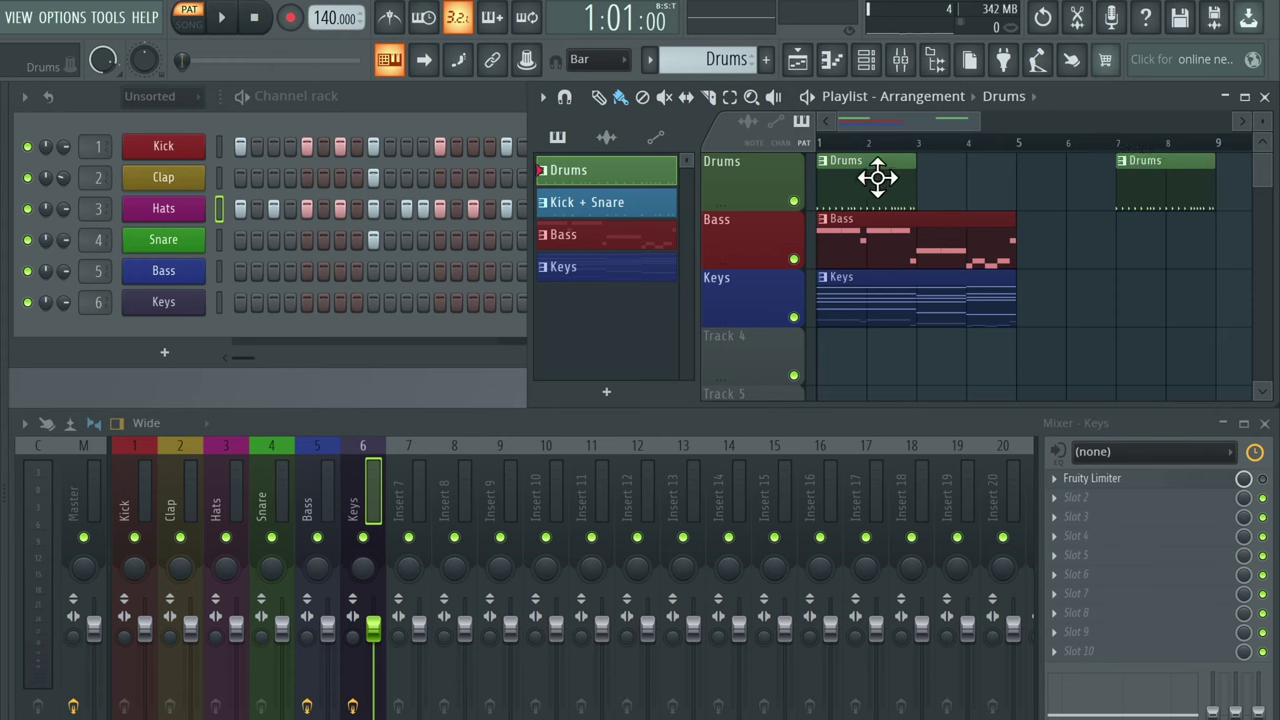
{"action": "left_click_drag", "start_coordinate": [877, 160], "coordinate": [1046, 163]}
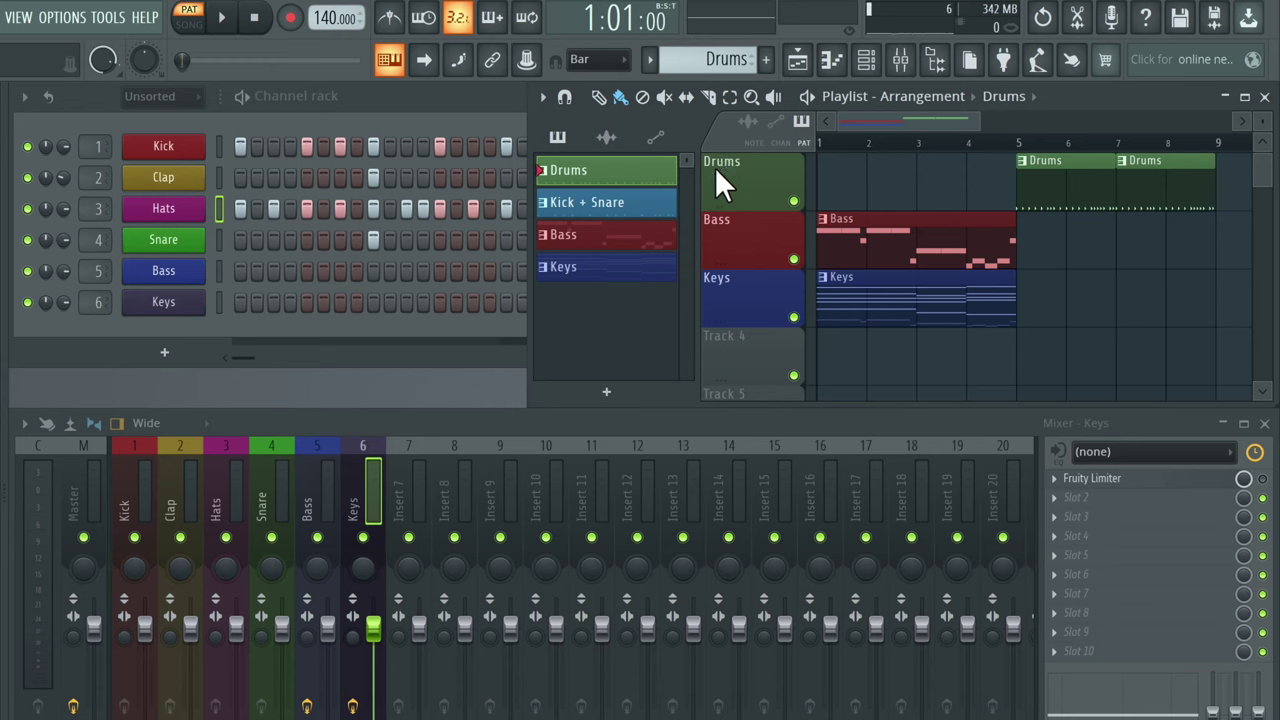
Place Kick + Snare clips at bars 1 and 3 of the Drums track, with snap set to Bar.
{"action": "left_click", "coordinate": [593, 202]}
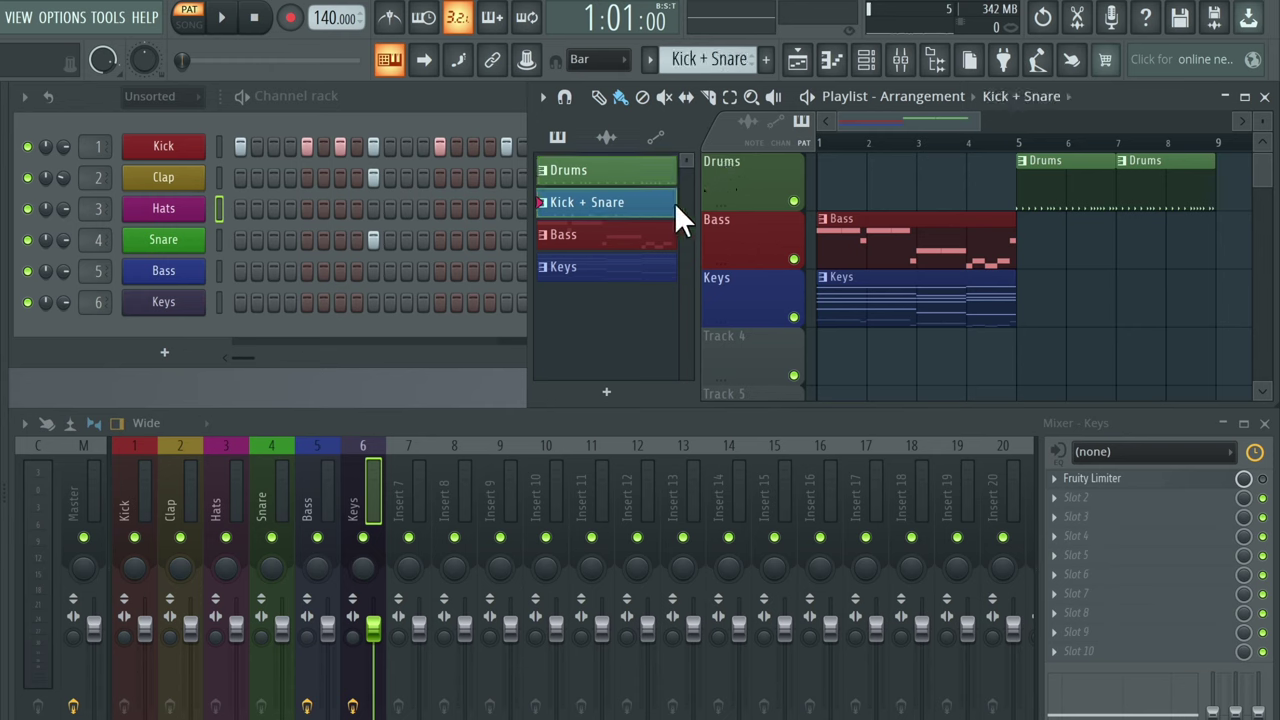
{"action": "left_click_drag", "start_coordinate": [674, 202], "coordinate": [834, 177]}
{"action": "left_click", "coordinate": [928, 167]}
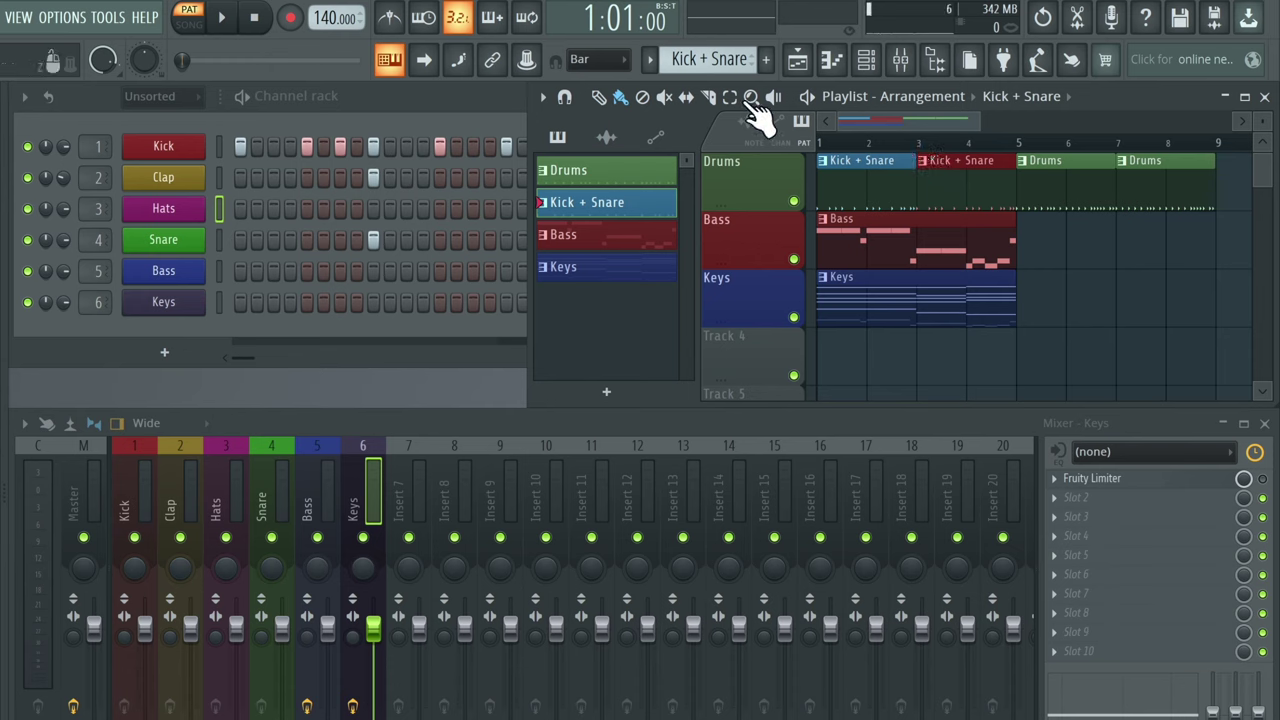
{"action": "left_click", "coordinate": [617, 60]}
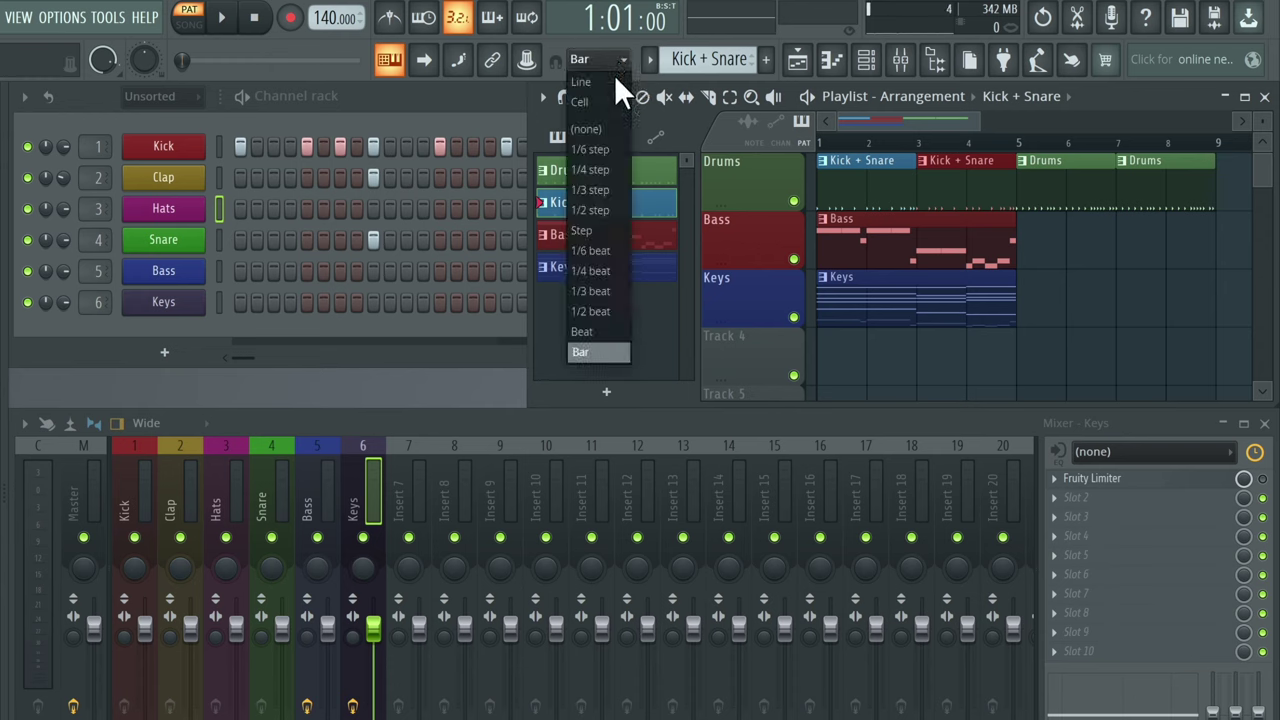
{"action": "left_click", "coordinate": [608, 354]}
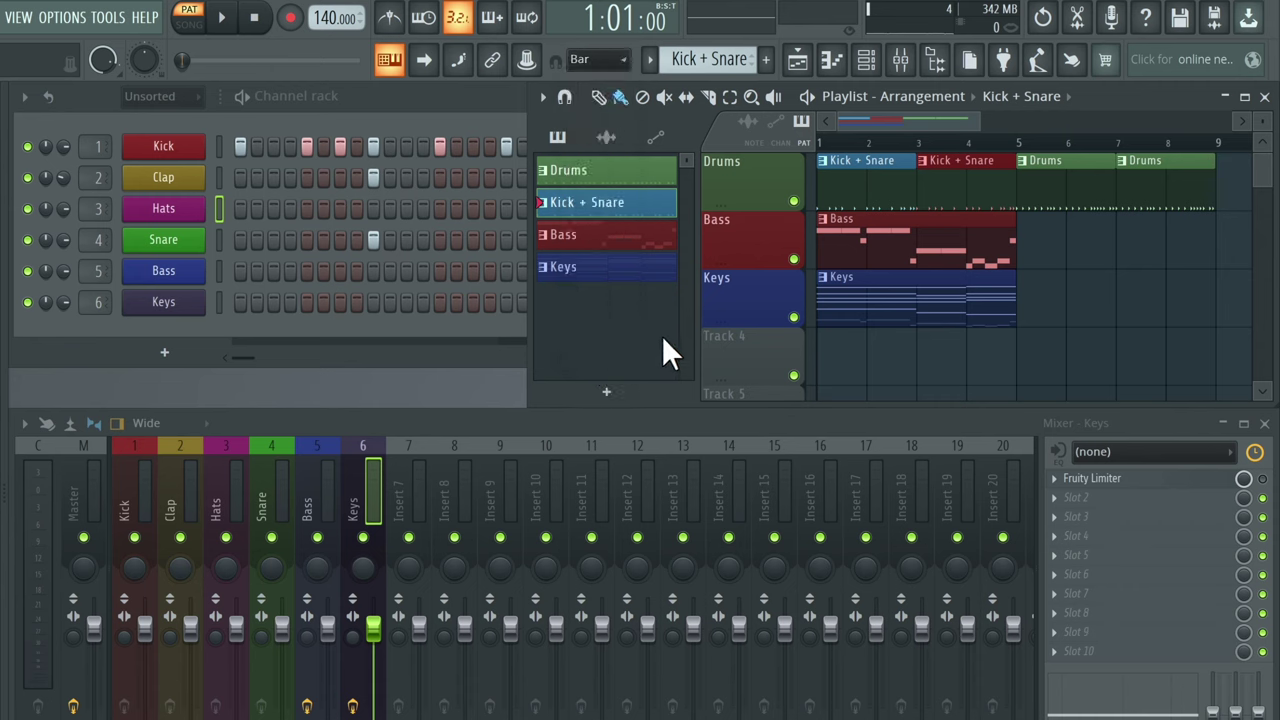
Switch playback to song mode and listen to the arrangement from the start.
{"action": "left_click", "coordinate": [189, 24]}
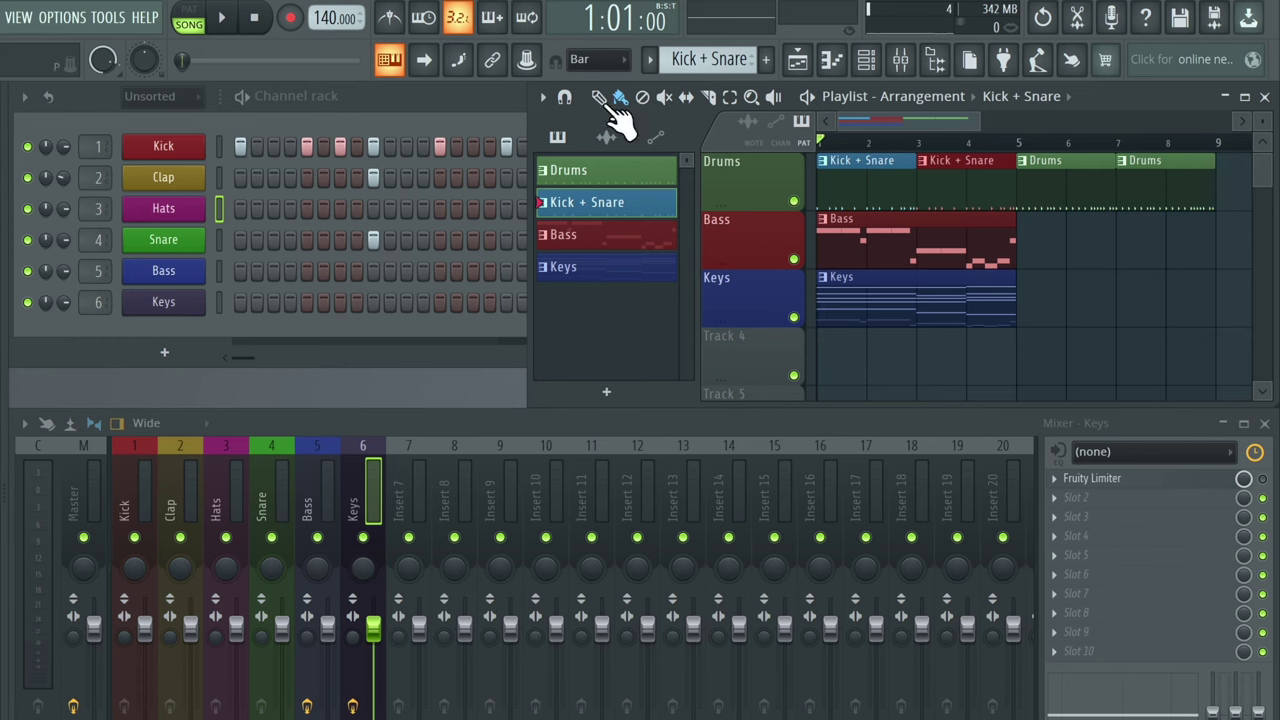
{"action": "key", "text": "space"}
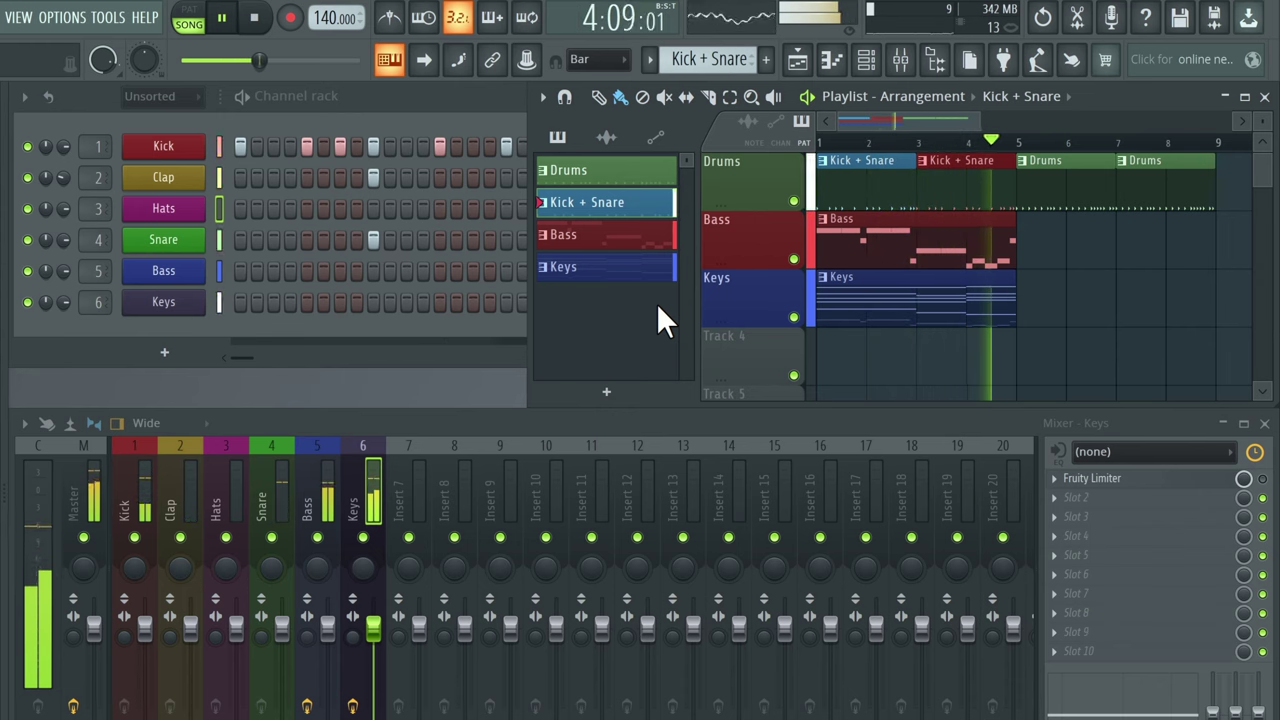
{"action": "key", "text": "space"}
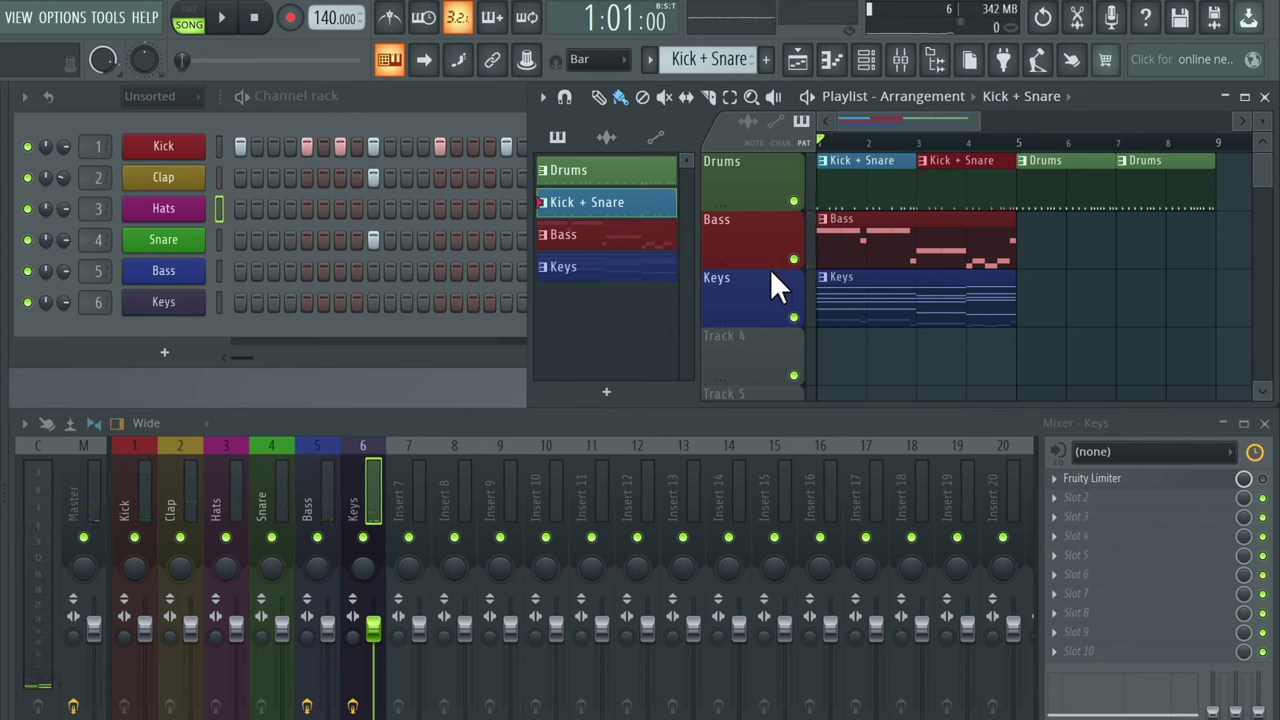
Move the Keys clip along its track so it starts at bar 9.
{"action": "left_click_drag", "start_coordinate": [842, 277], "coordinate": [1245, 328]}
{"action": "key", "text": "KP_Subtract"}
{"action": "key", "text": "KP_Subtract"}
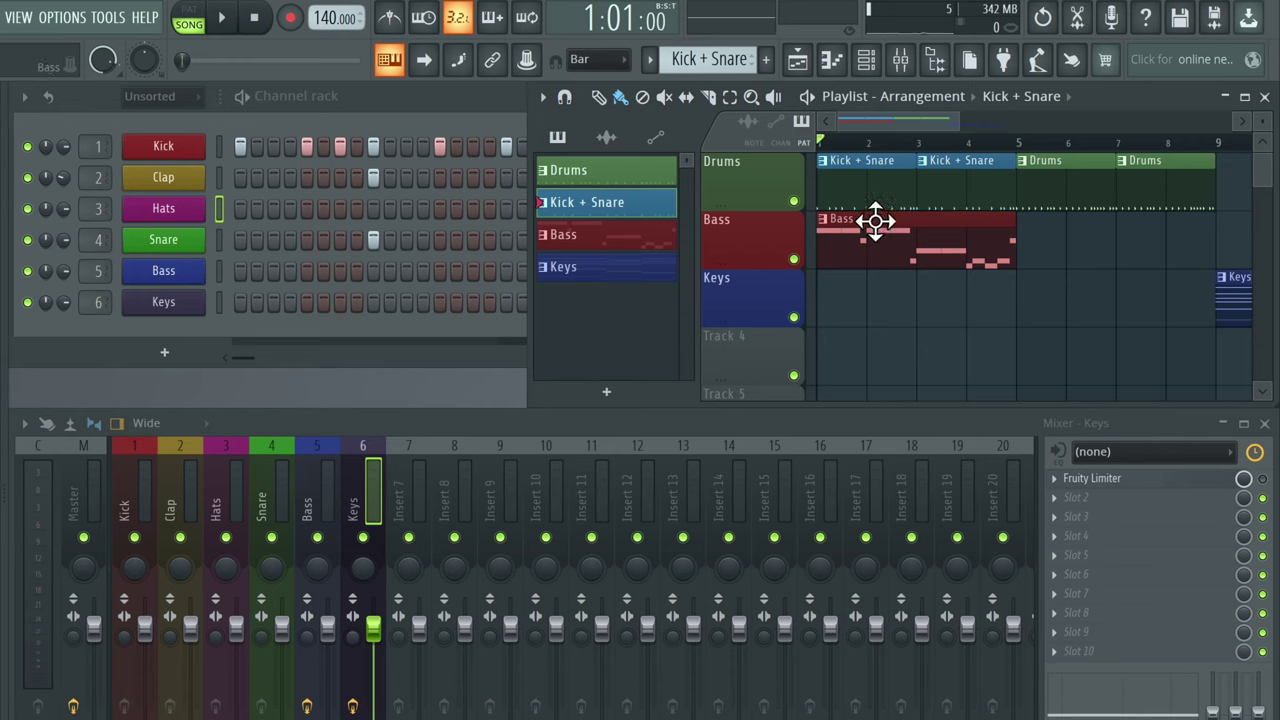
Add Bass pattern clips at bars 5 and 9 of the Bass track.
{"action": "left_click", "coordinate": [595, 237]}
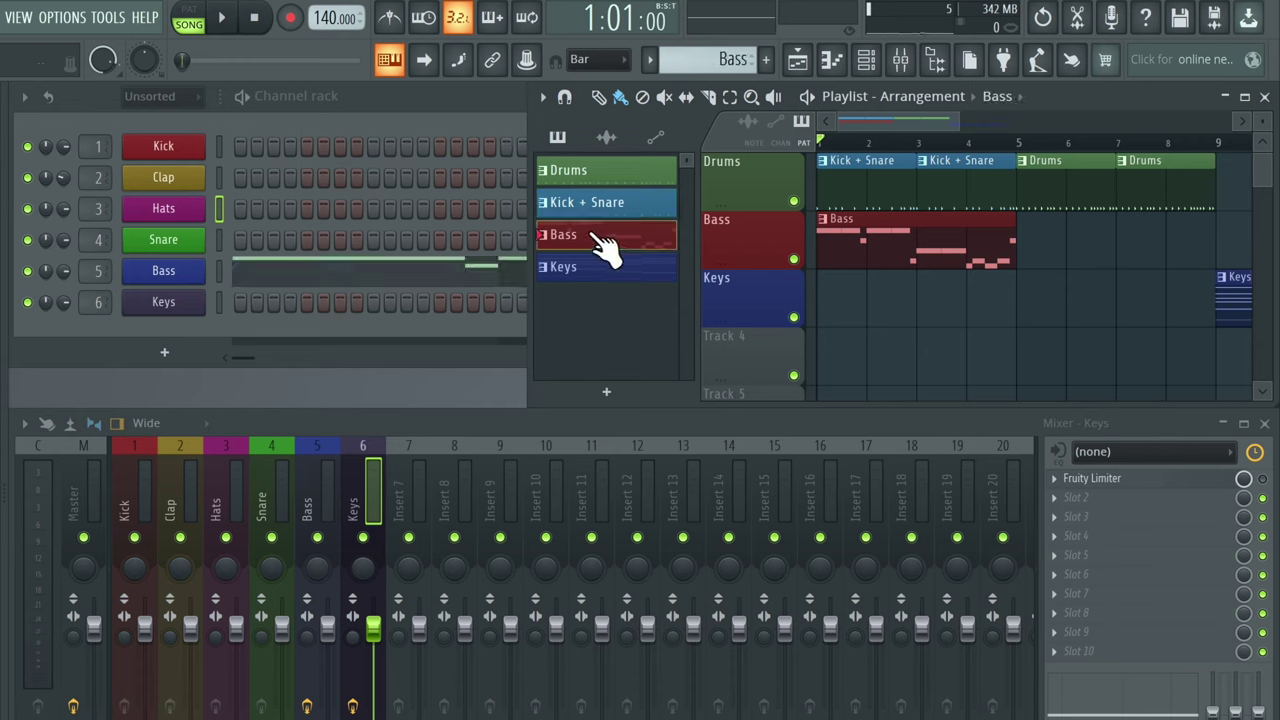
{"action": "scroll", "coordinate": [1016, 230], "scroll_direction": "right", "scroll_amount": 3}
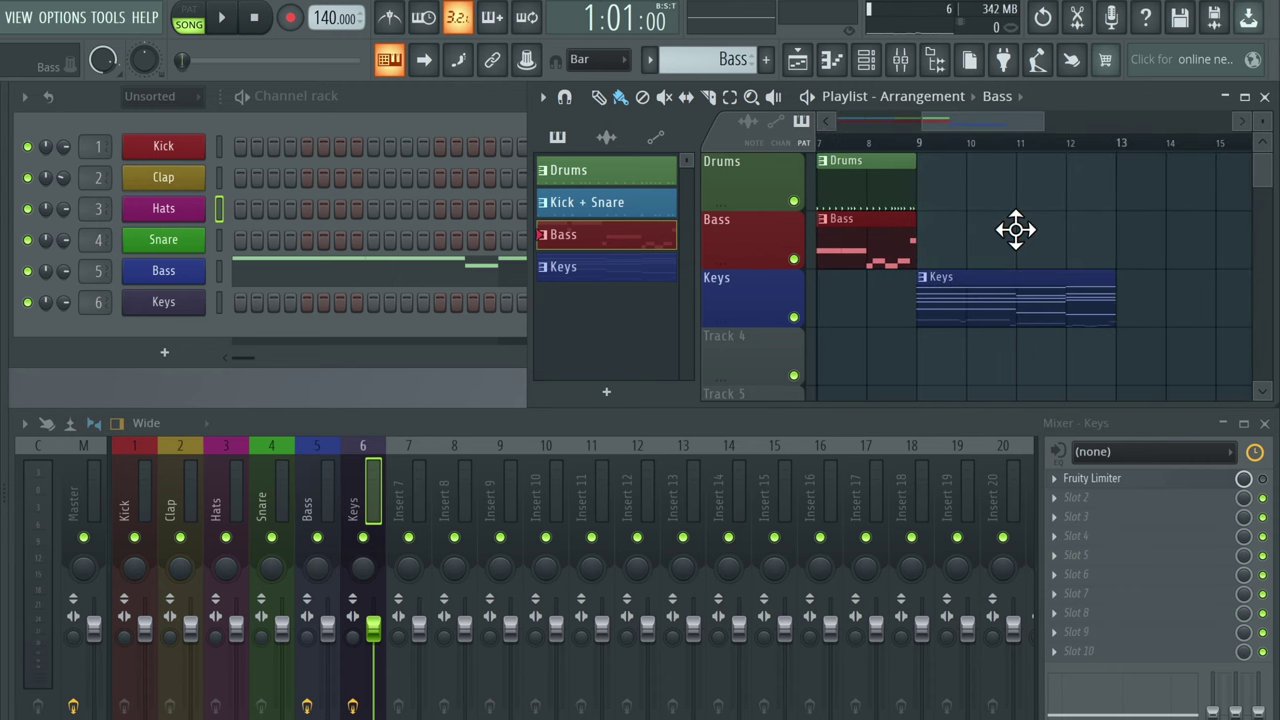
{"action": "left_click", "coordinate": [943, 234]}
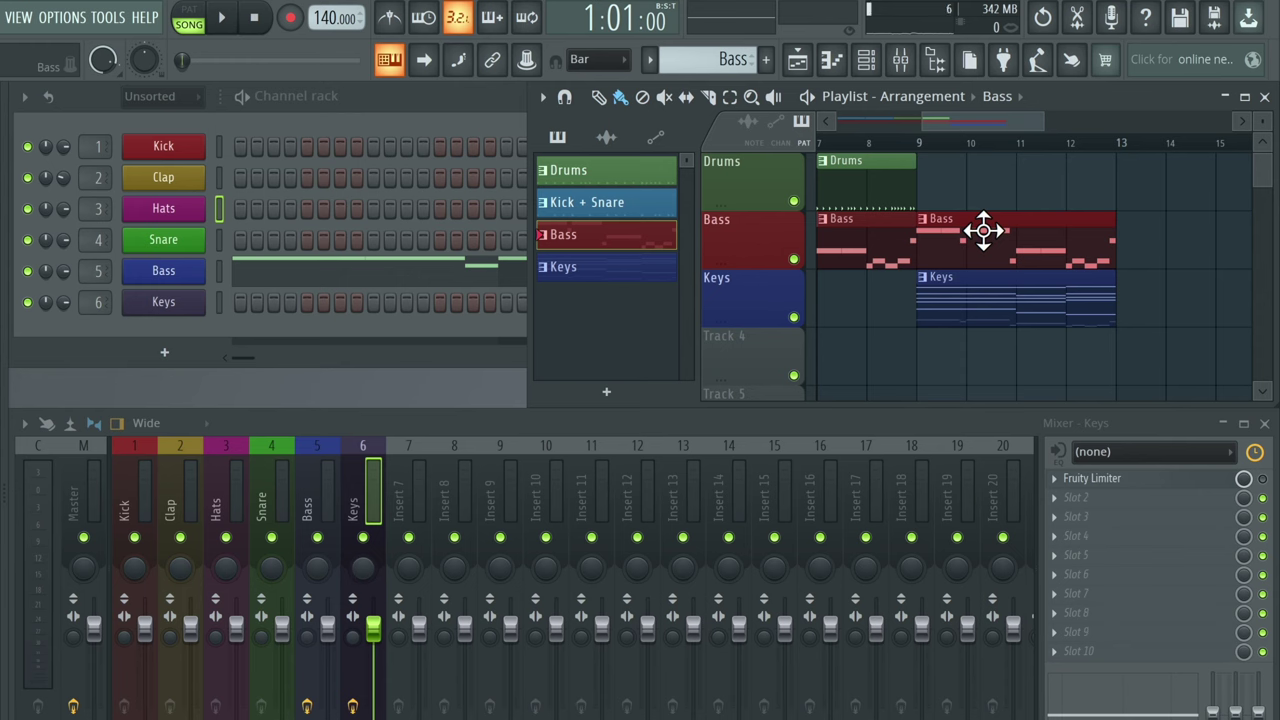
{"action": "scroll", "coordinate": [983, 231], "scroll_direction": "left", "scroll_amount": 3}
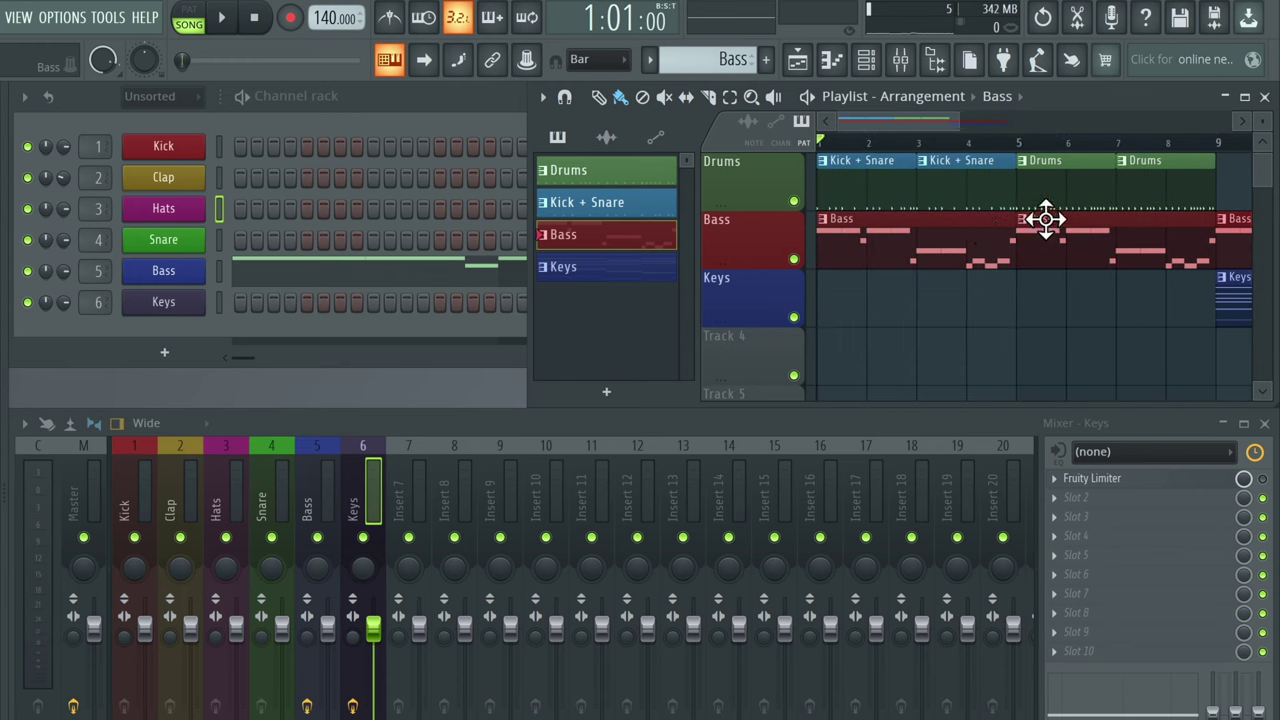
{"action": "scroll", "coordinate": [1074, 183], "scroll_direction": "right", "scroll_amount": 2}
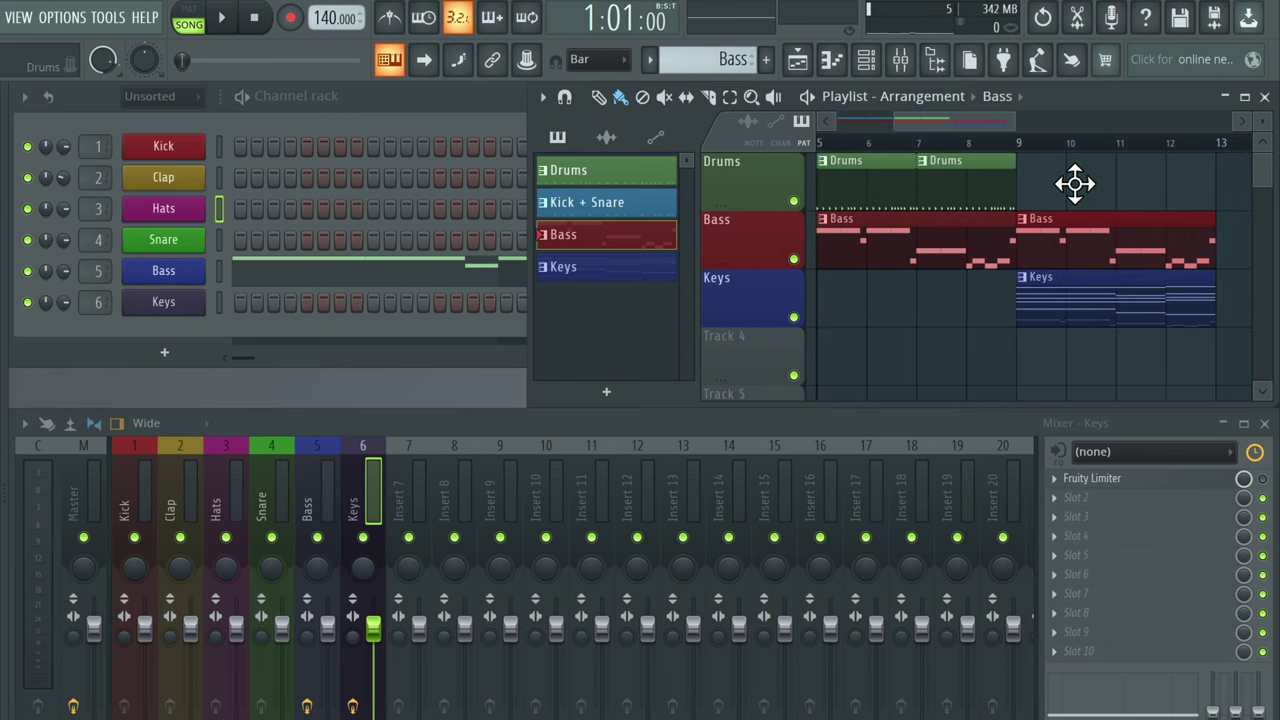
Add Drums pattern clips at bars 9 and 11 of the Drums track.
{"action": "left_click", "coordinate": [589, 172]}
{"action": "left_click", "coordinate": [1020, 180]}
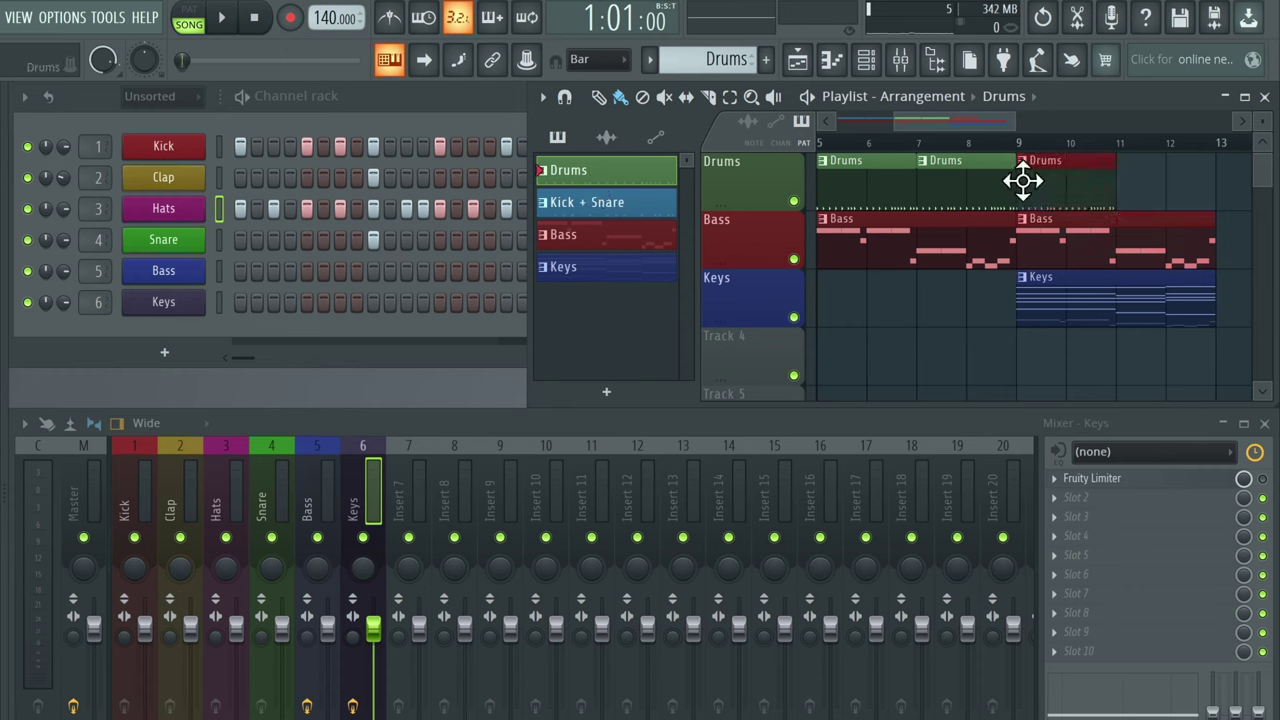
{"action": "left_click", "coordinate": [1125, 176]}
Look over the arrangement up to bar 13 and listen to it from the start.
{"action": "scroll", "coordinate": [1123, 174], "scroll_direction": "left", "scroll_amount": 2}
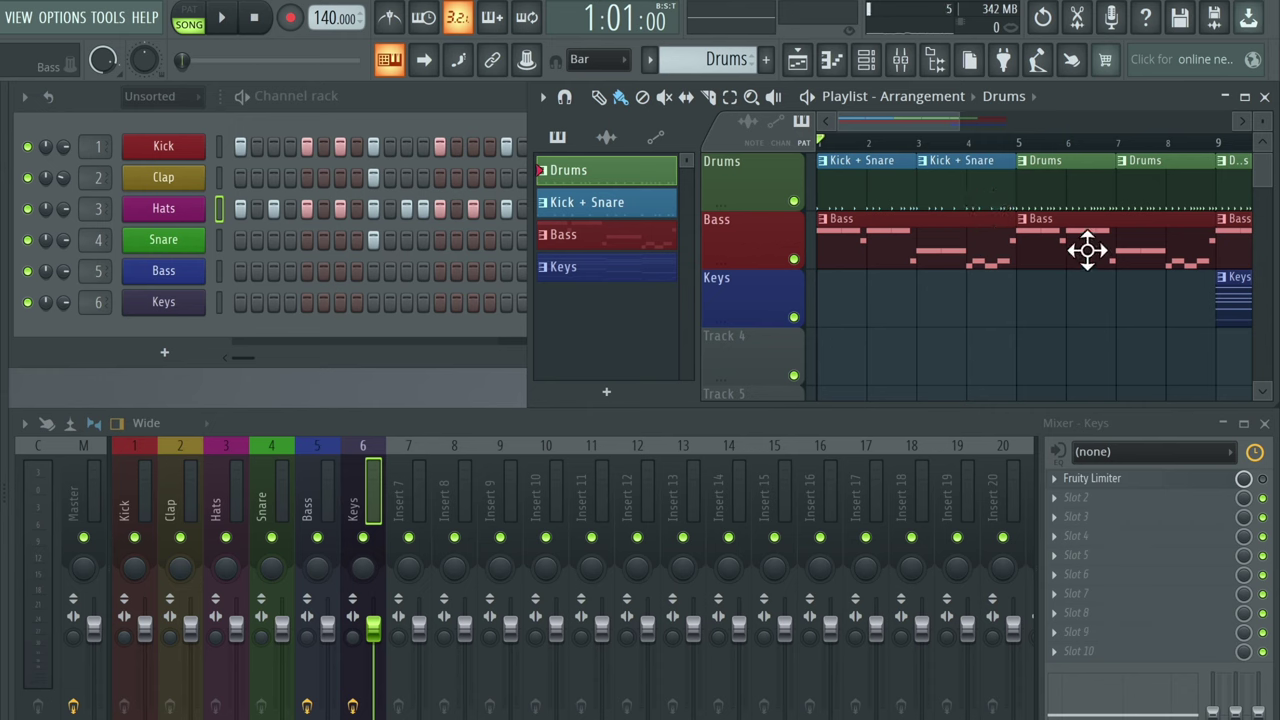
{"action": "scroll", "coordinate": [1118, 275], "scroll_direction": "right", "scroll_amount": 3}
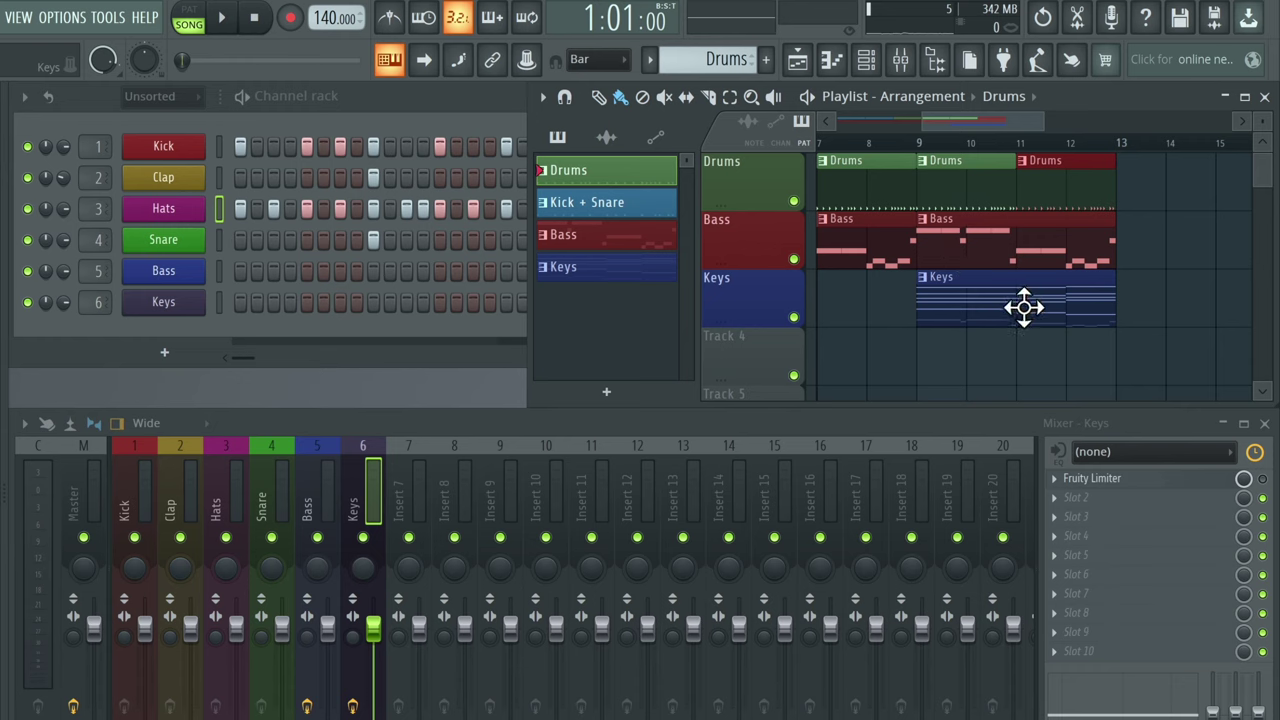
{"action": "scroll", "coordinate": [1024, 307], "scroll_direction": "left", "scroll_amount": 3}
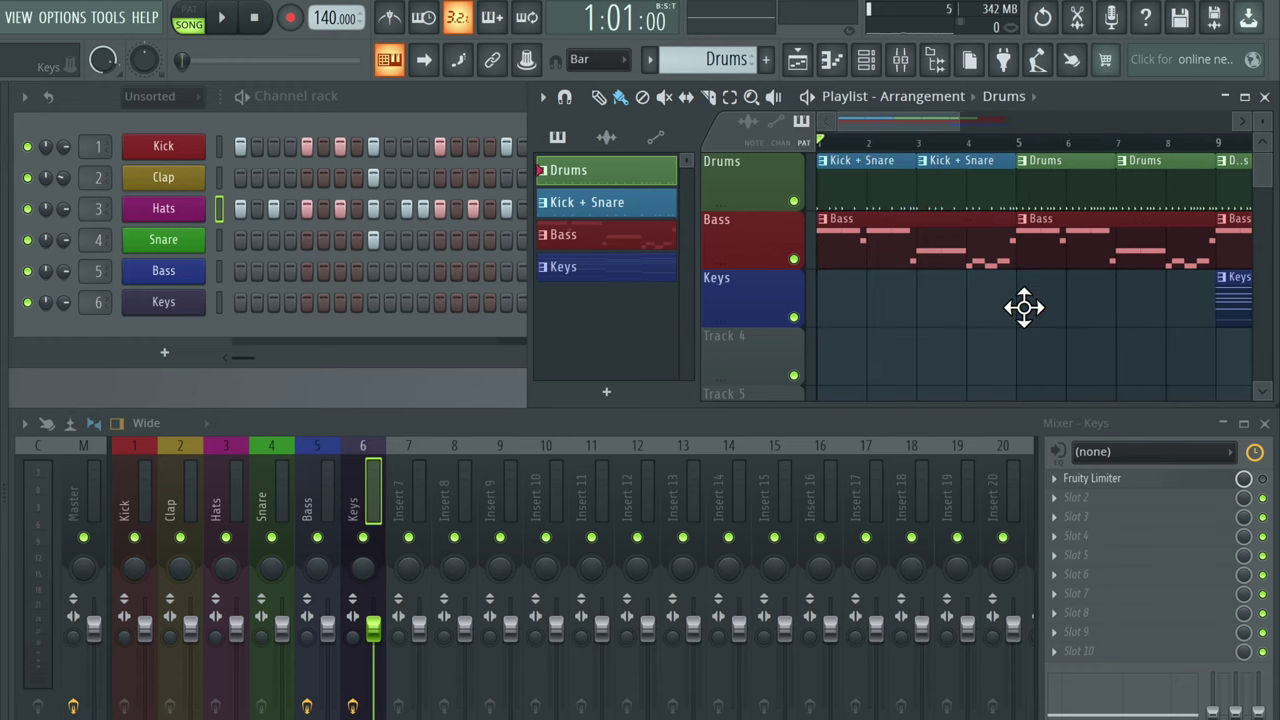
{"action": "key", "text": "space"}
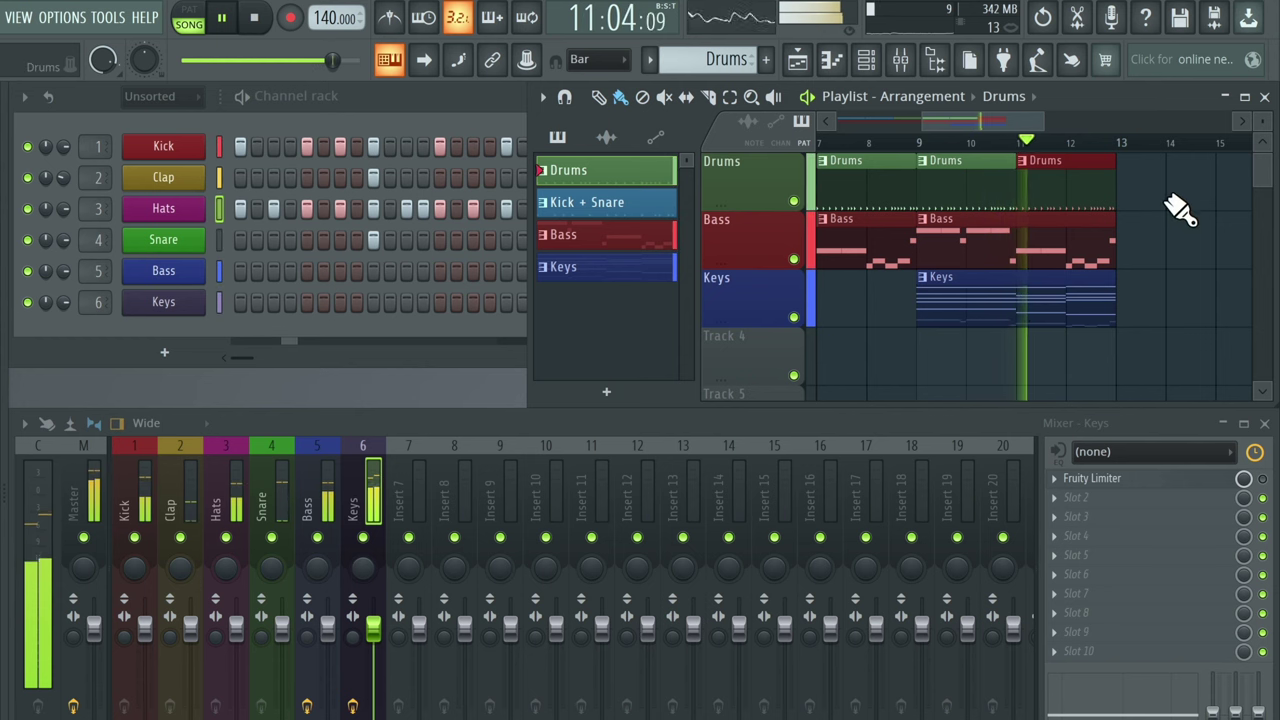
Extend the arrangement with Drums clips at bars 13 and 15 and with Bass and Keys clips at bar 13, and stop playback.
{"action": "left_click", "coordinate": [1145, 178]}
{"action": "left_click", "coordinate": [1240, 192]}
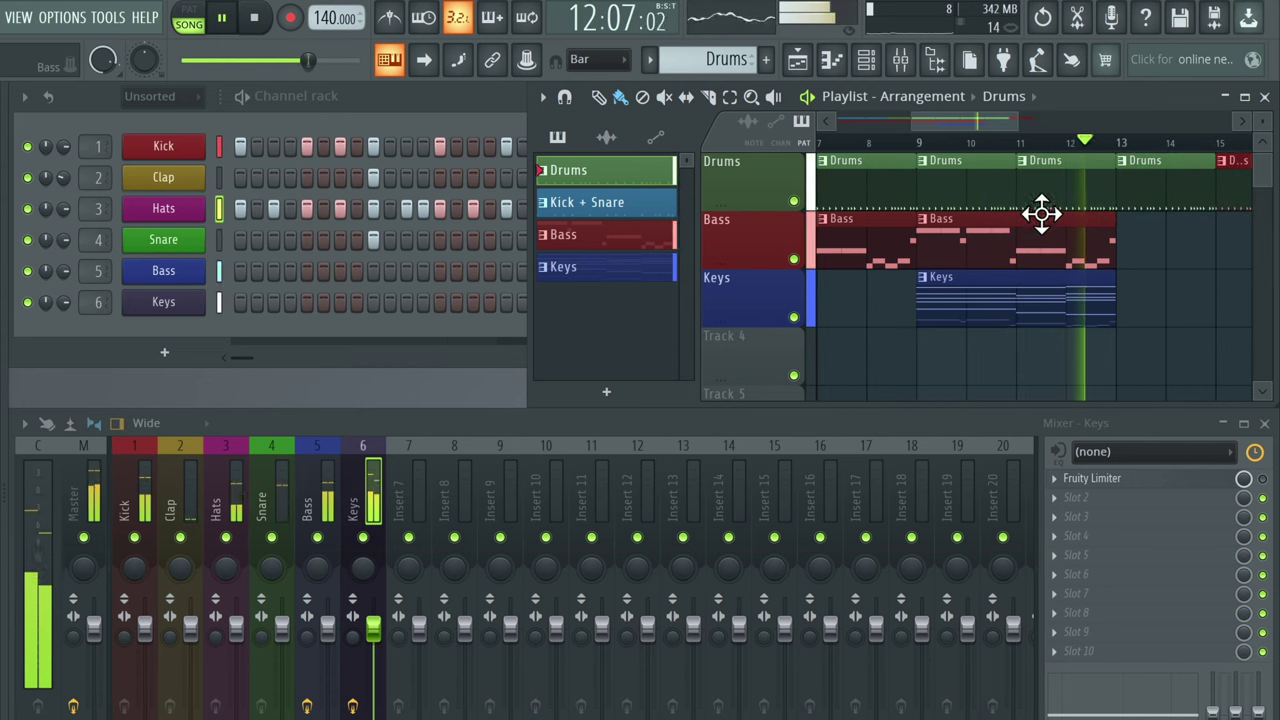
{"action": "left_click", "coordinate": [612, 234]}
{"action": "left_click", "coordinate": [1124, 230]}
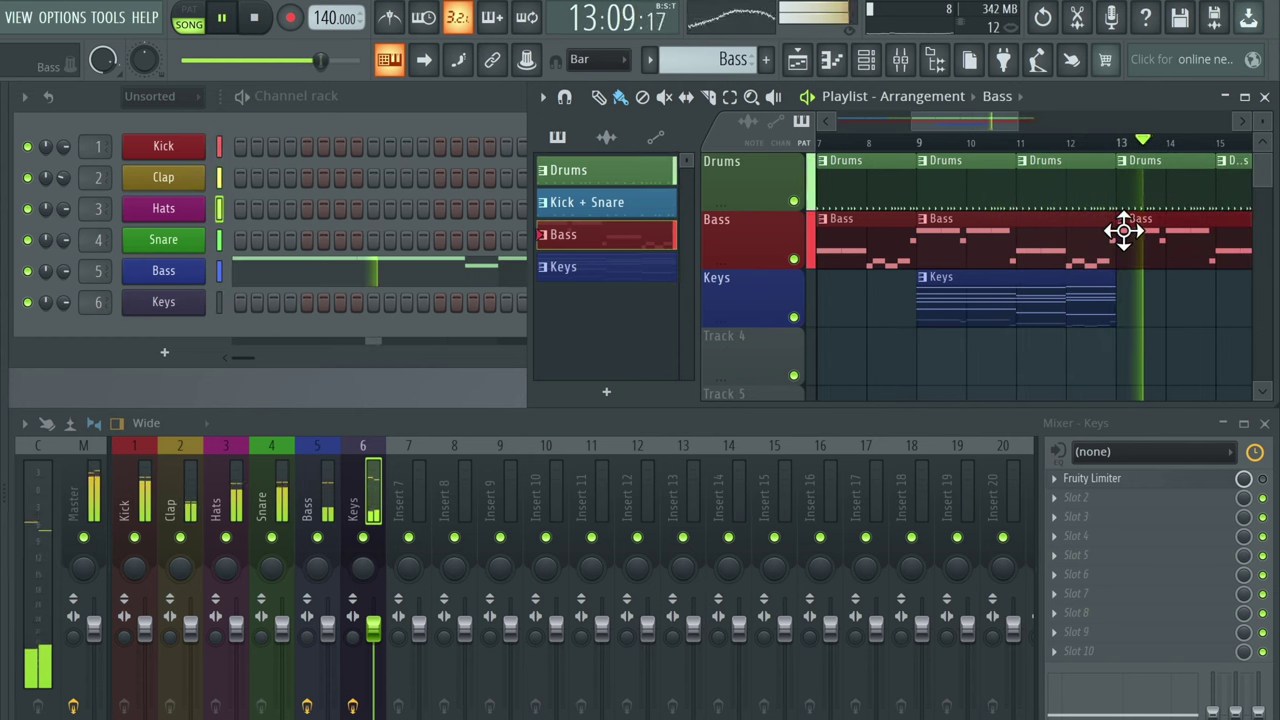
{"action": "left_click", "coordinate": [630, 268]}
{"action": "left_click", "coordinate": [1127, 296]}
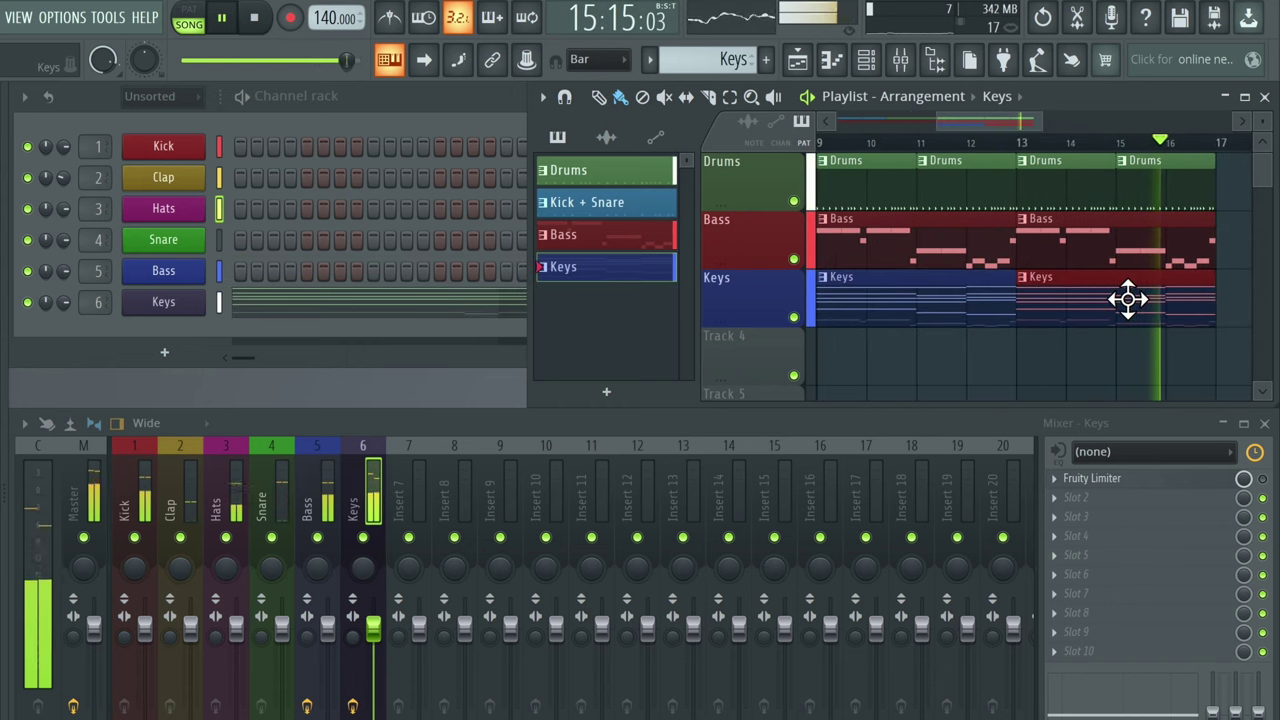
{"action": "key", "text": "space"}
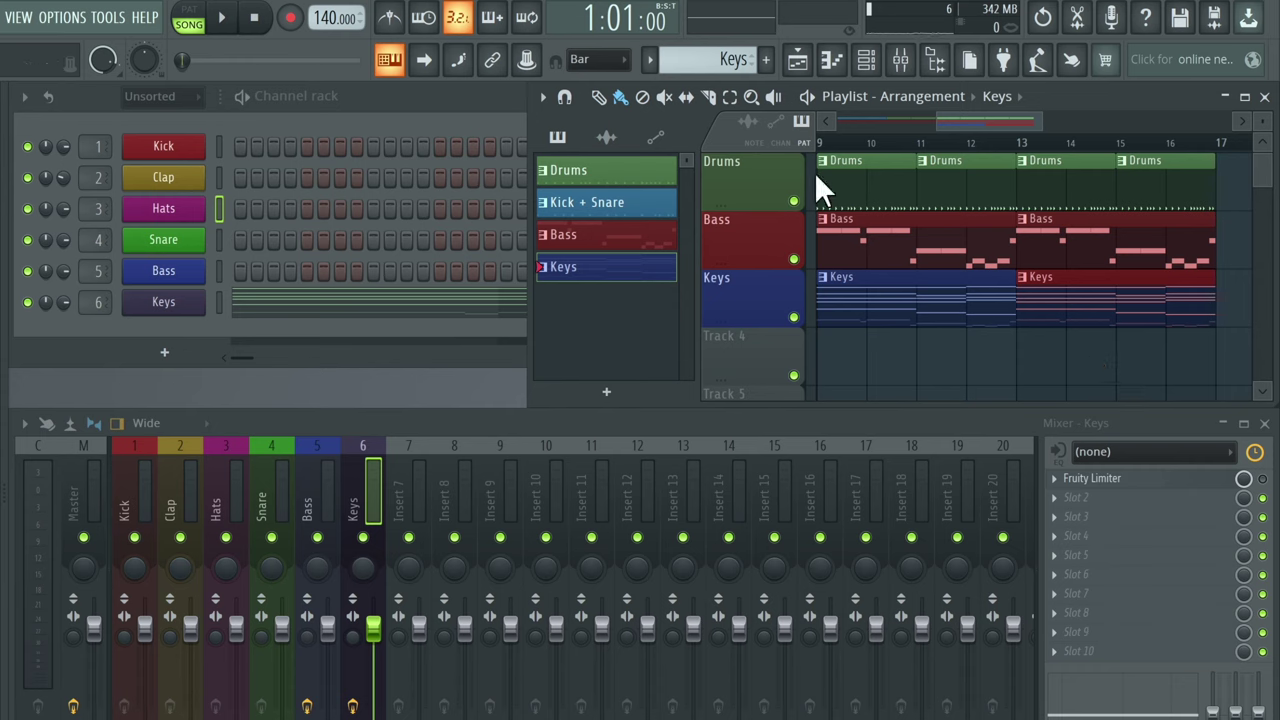
Clone the Kick + Snare pattern.
{"action": "left_click", "coordinate": [587, 206]}
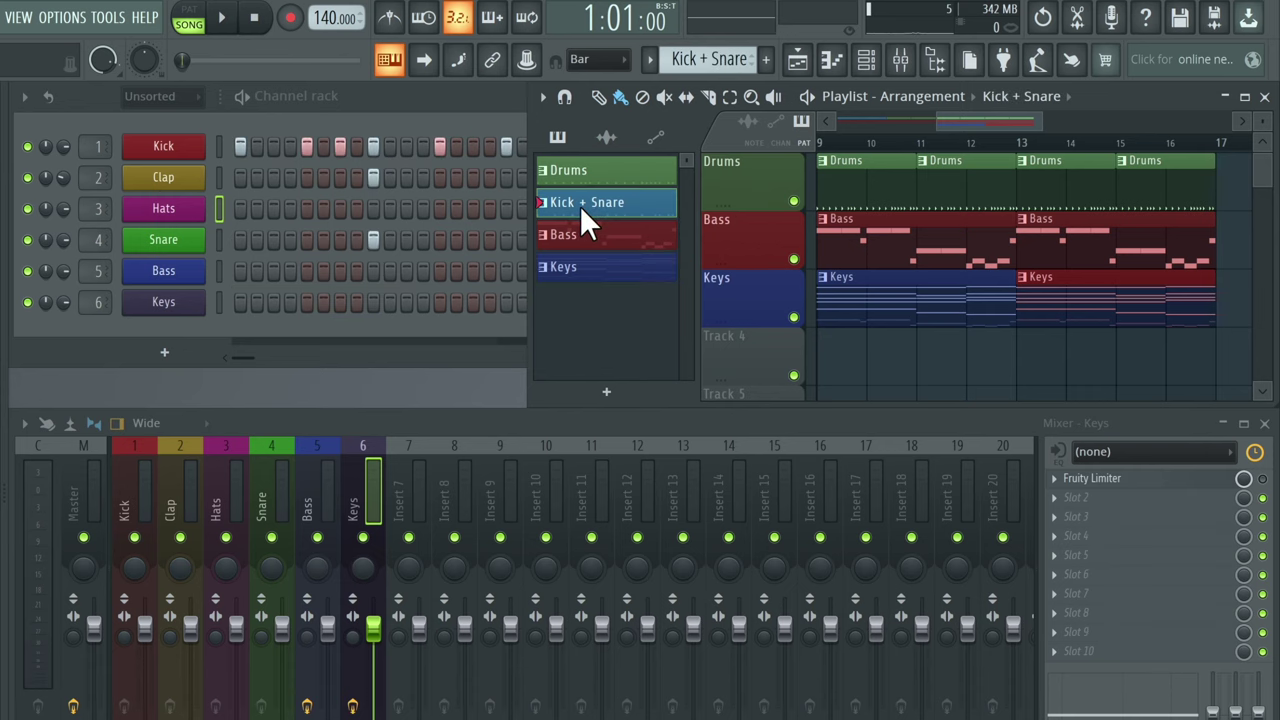
{"action": "left_click", "coordinate": [650, 60]}
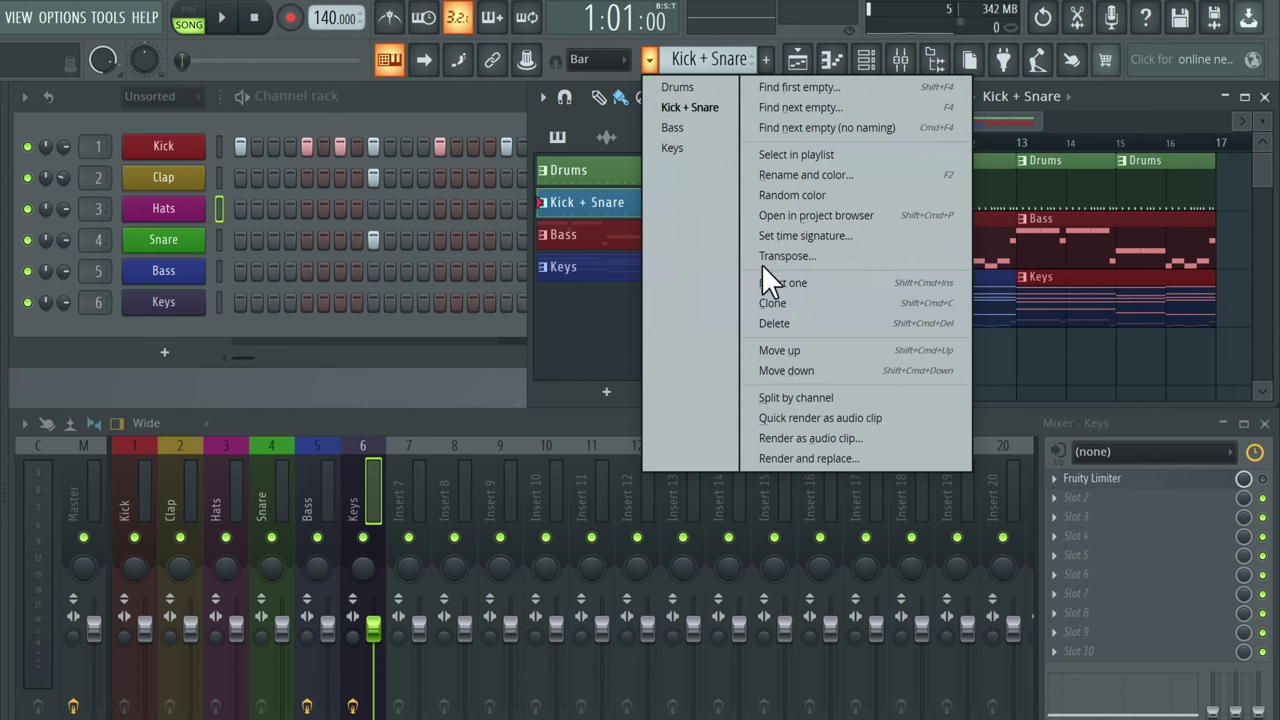
{"action": "left_click", "coordinate": [597, 206]}
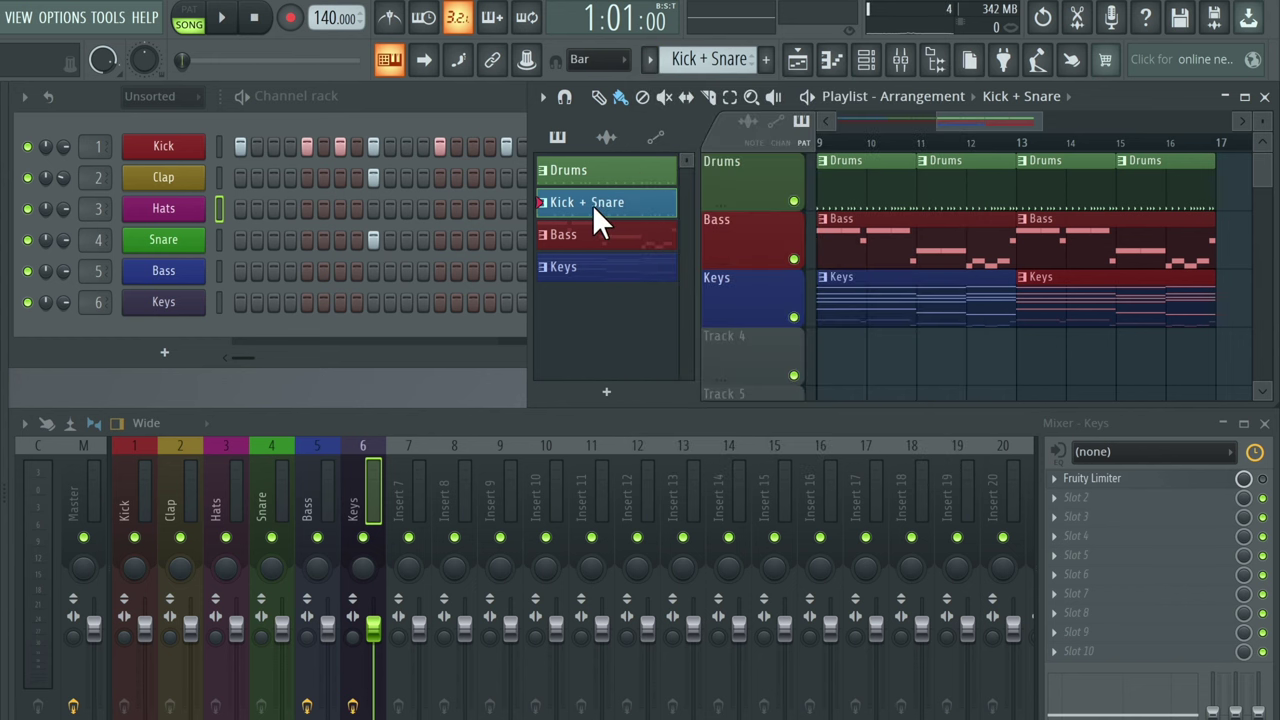
{"action": "right_click", "coordinate": [596, 202]}
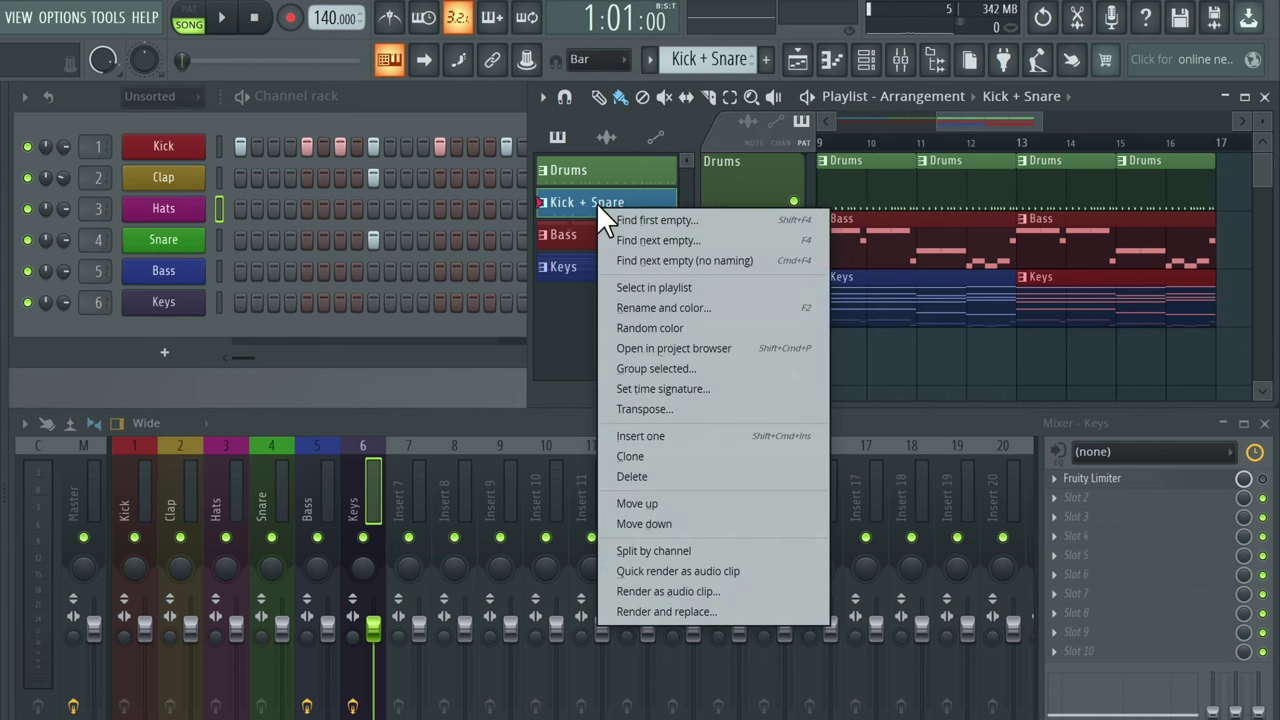
{"action": "left_click", "coordinate": [639, 456]}
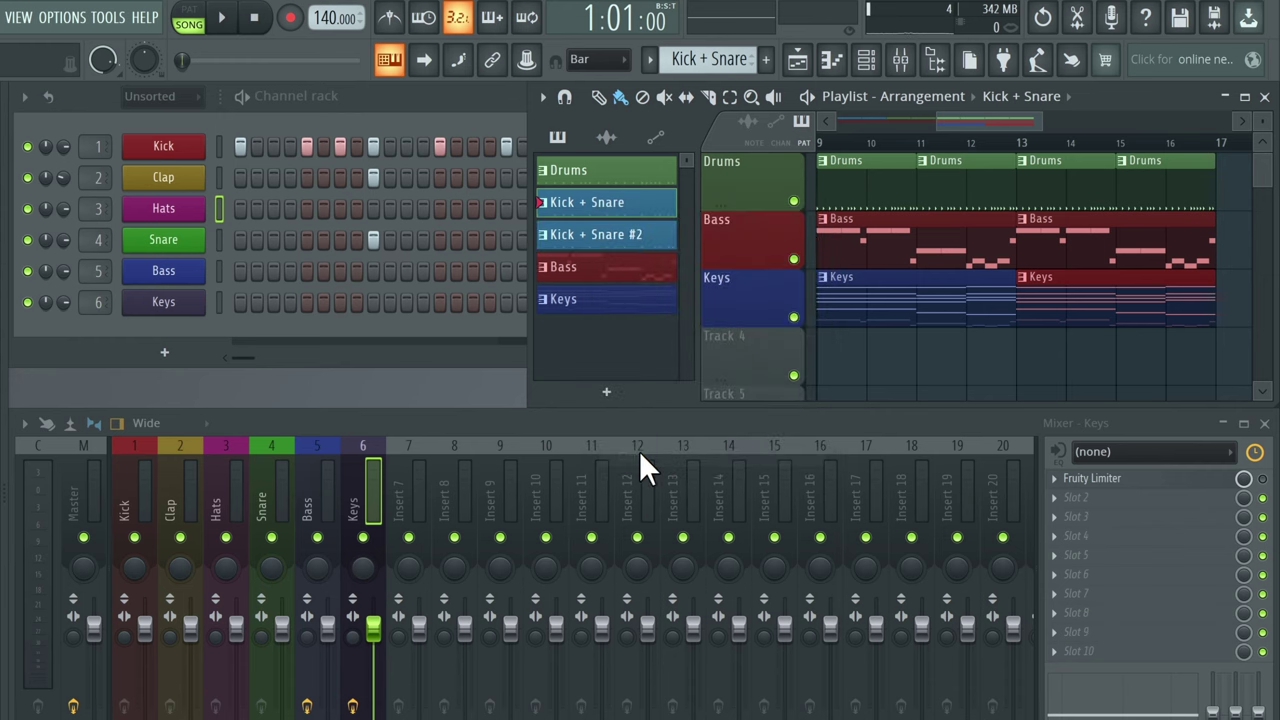
Rename the Kick + Snare #2 pattern to Kick Breakdown and color it drab olive (#8E9E35).
{"action": "right_click", "coordinate": [590, 236]}
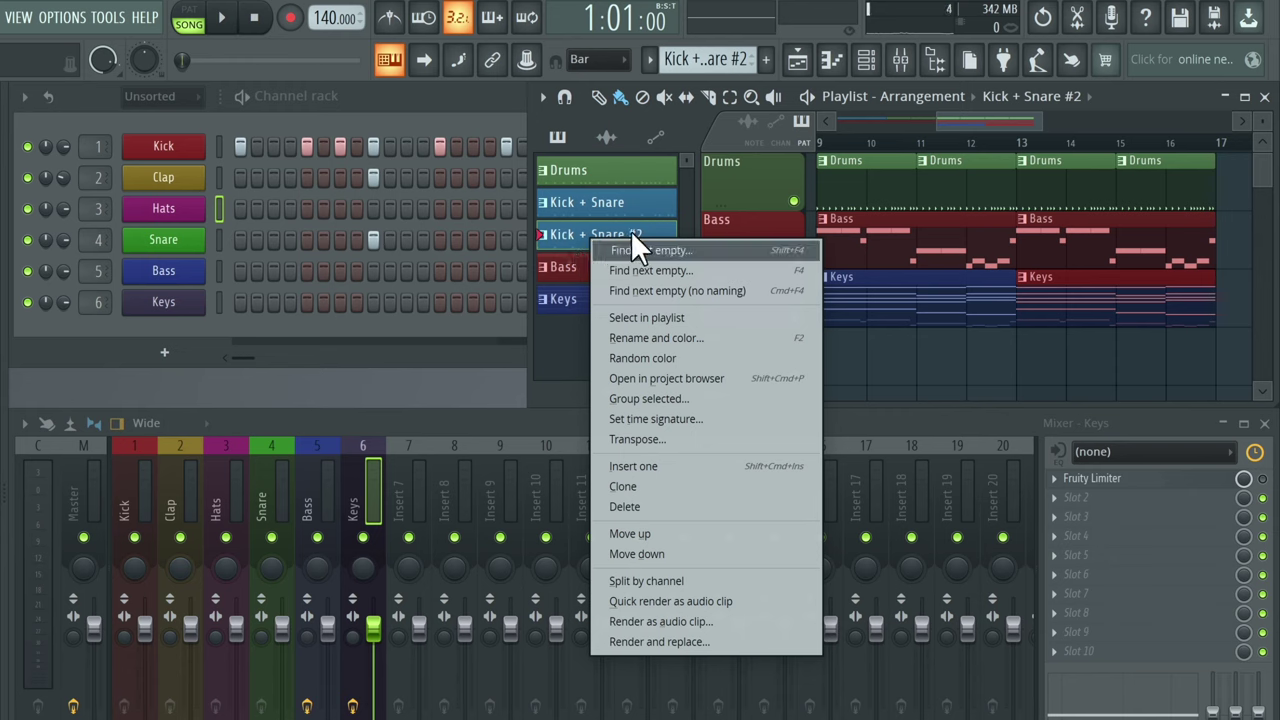
{"action": "left_click", "coordinate": [645, 335]}
{"action": "type", "text": "Ki"}
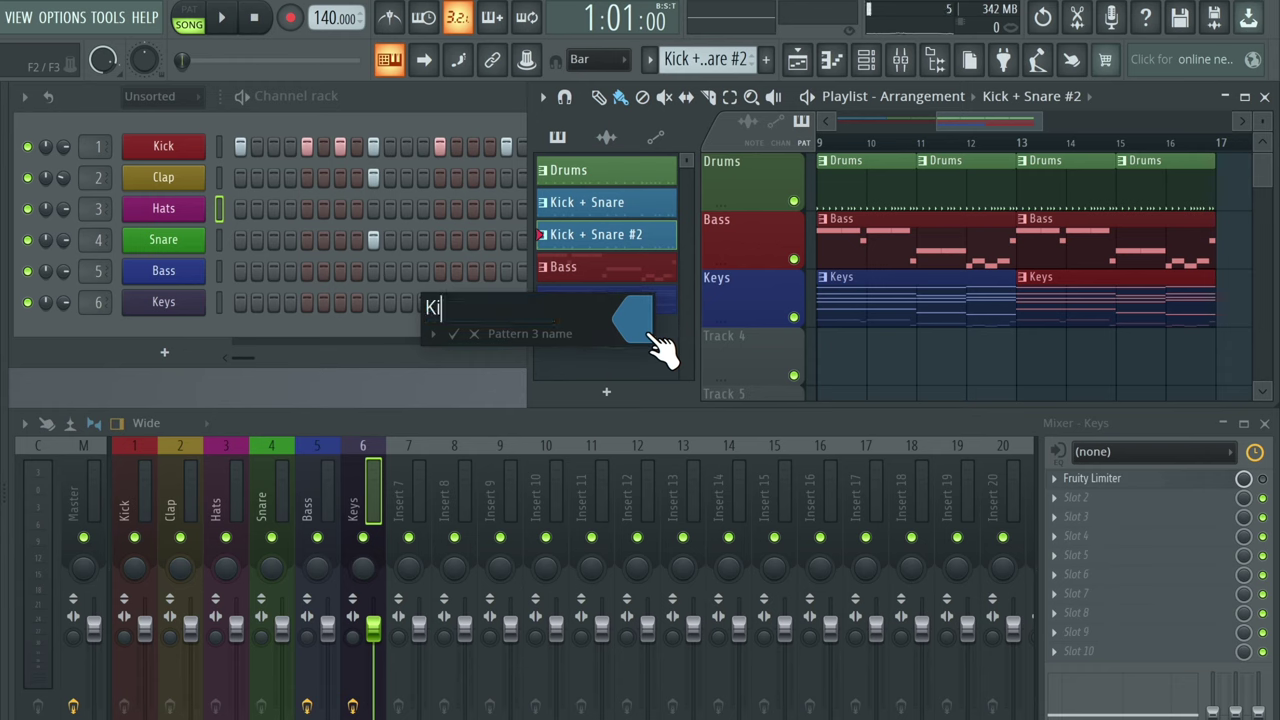
{"action": "type", "text": "ck Breakdown"}
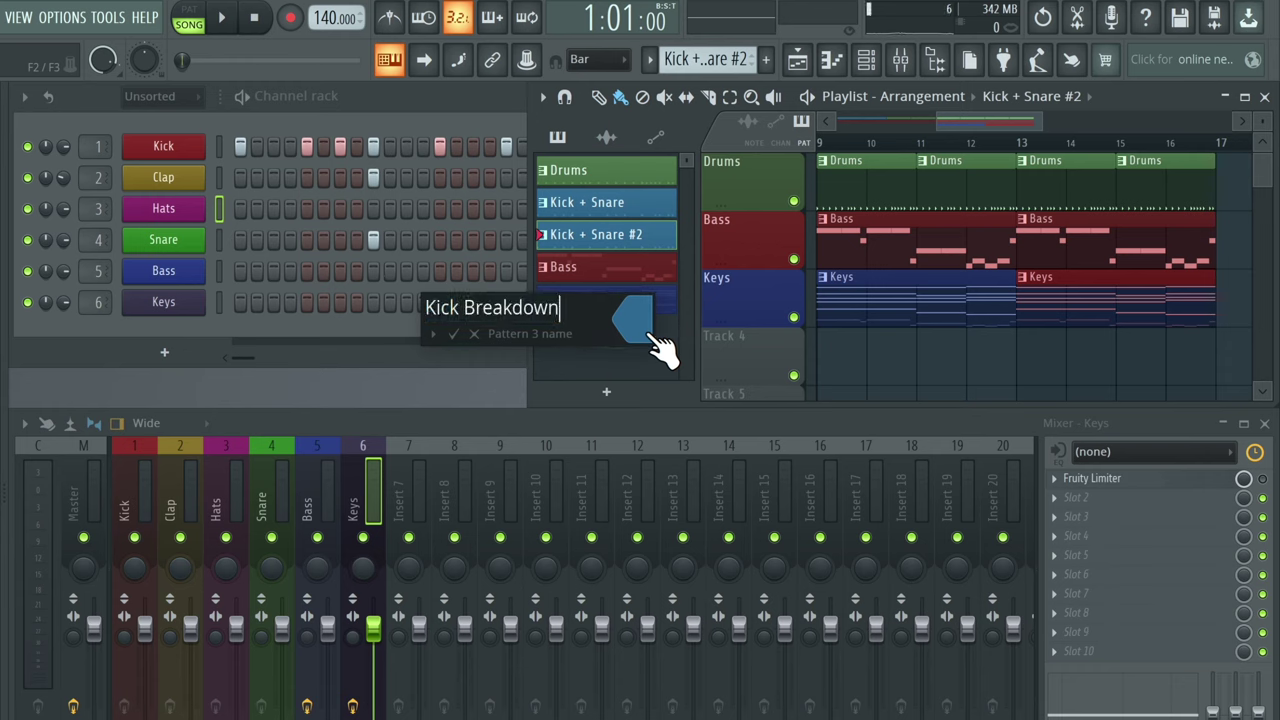
{"action": "left_click", "coordinate": [643, 324]}
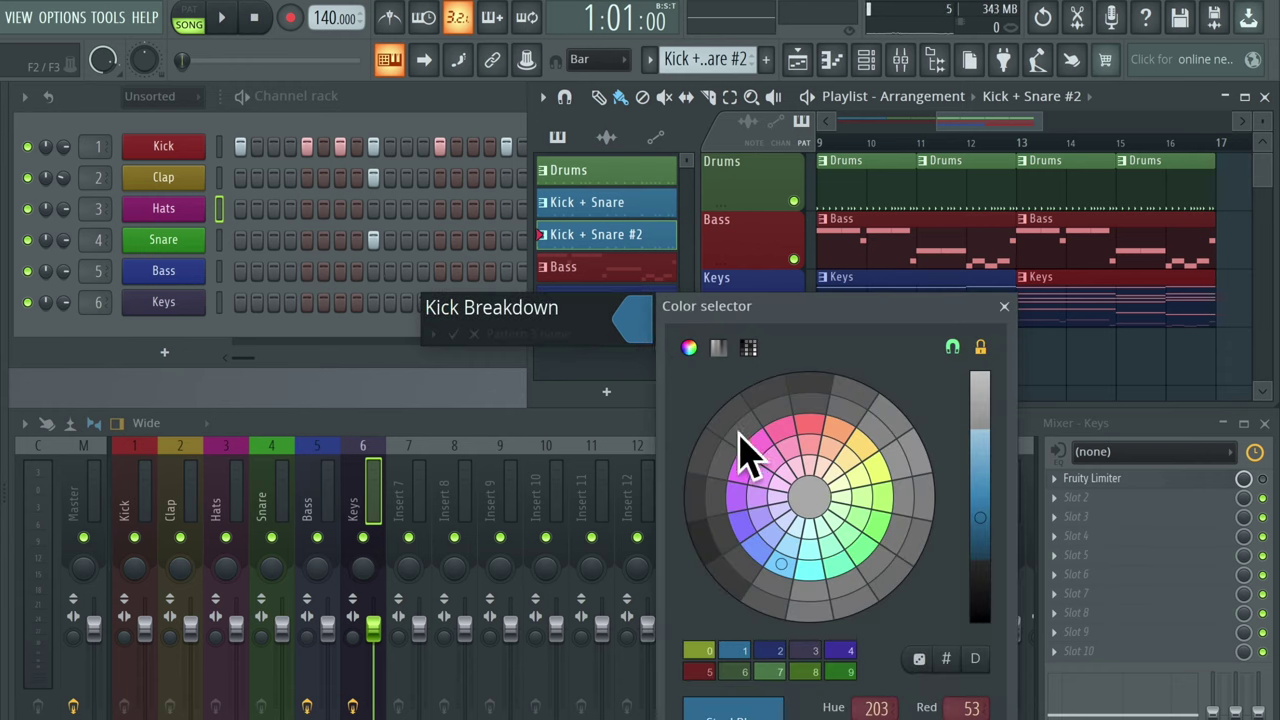
{"action": "left_click", "coordinate": [876, 469]}
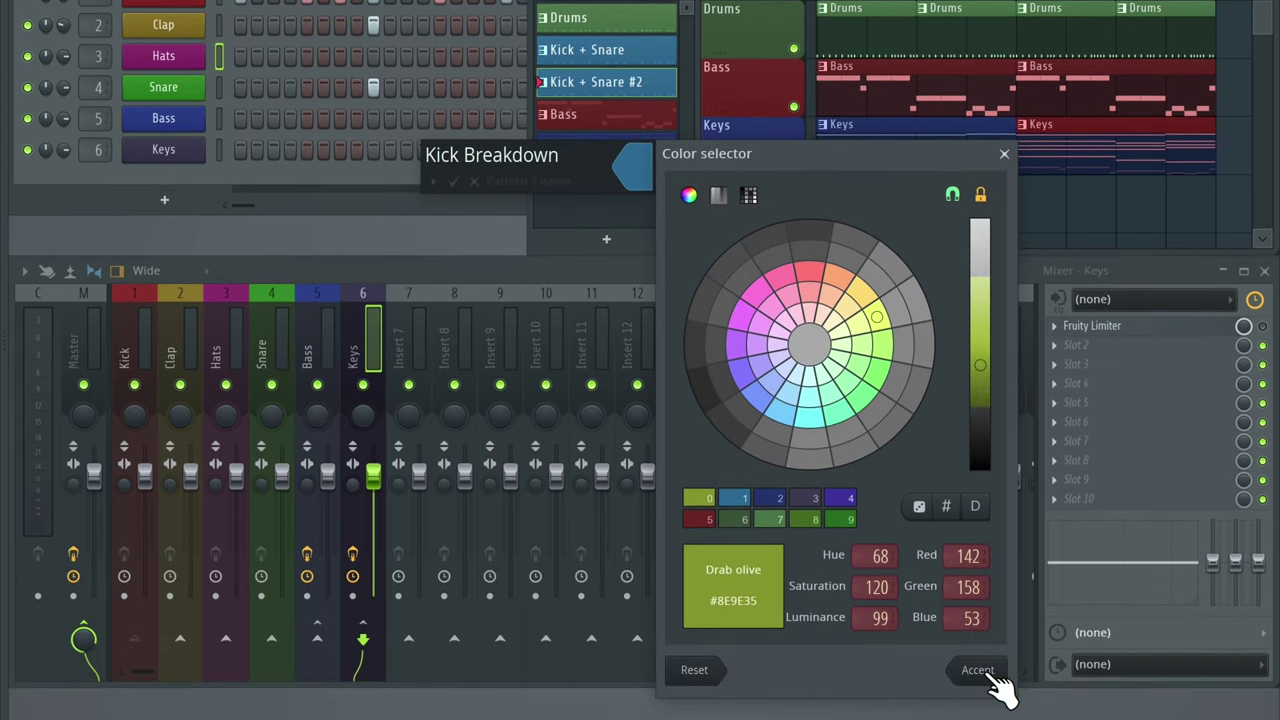
{"action": "left_click", "coordinate": [978, 705]}
{"action": "key", "text": "Return"}
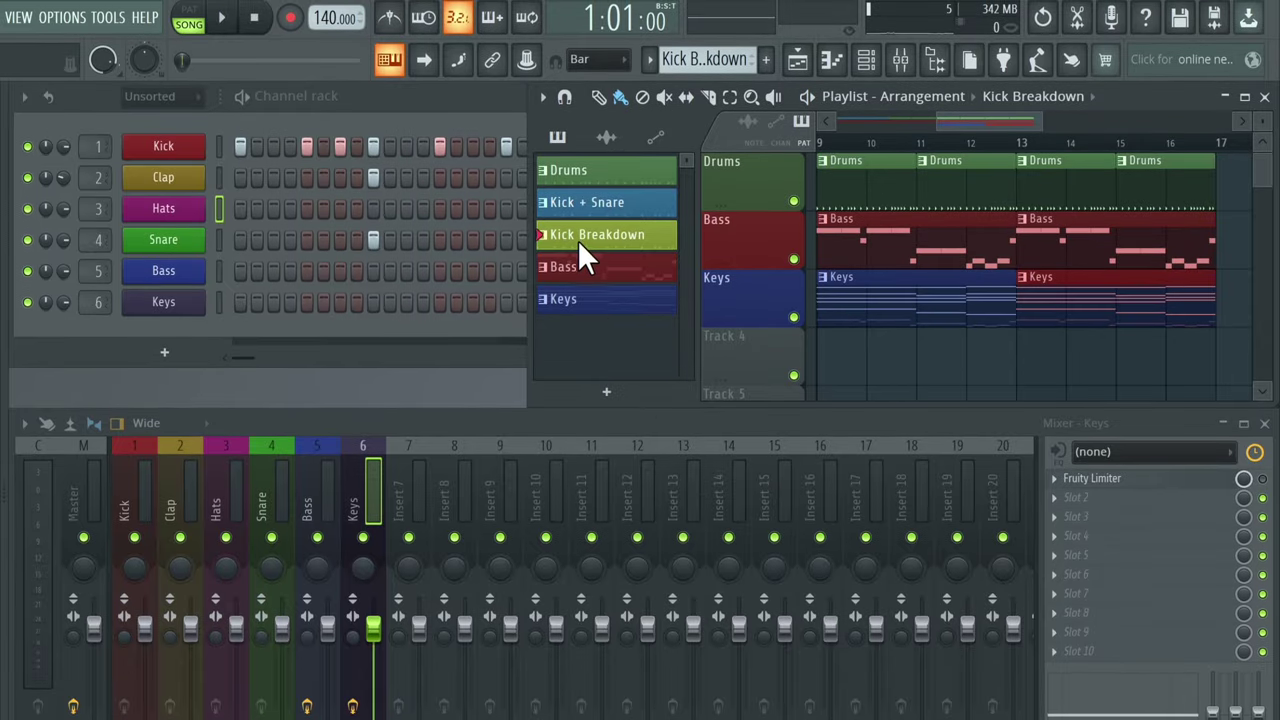
Clear all Clap and Snare steps from the Kick Breakdown pattern, keeping only the Kick steps.
{"action": "left_click", "coordinate": [397, 100]}
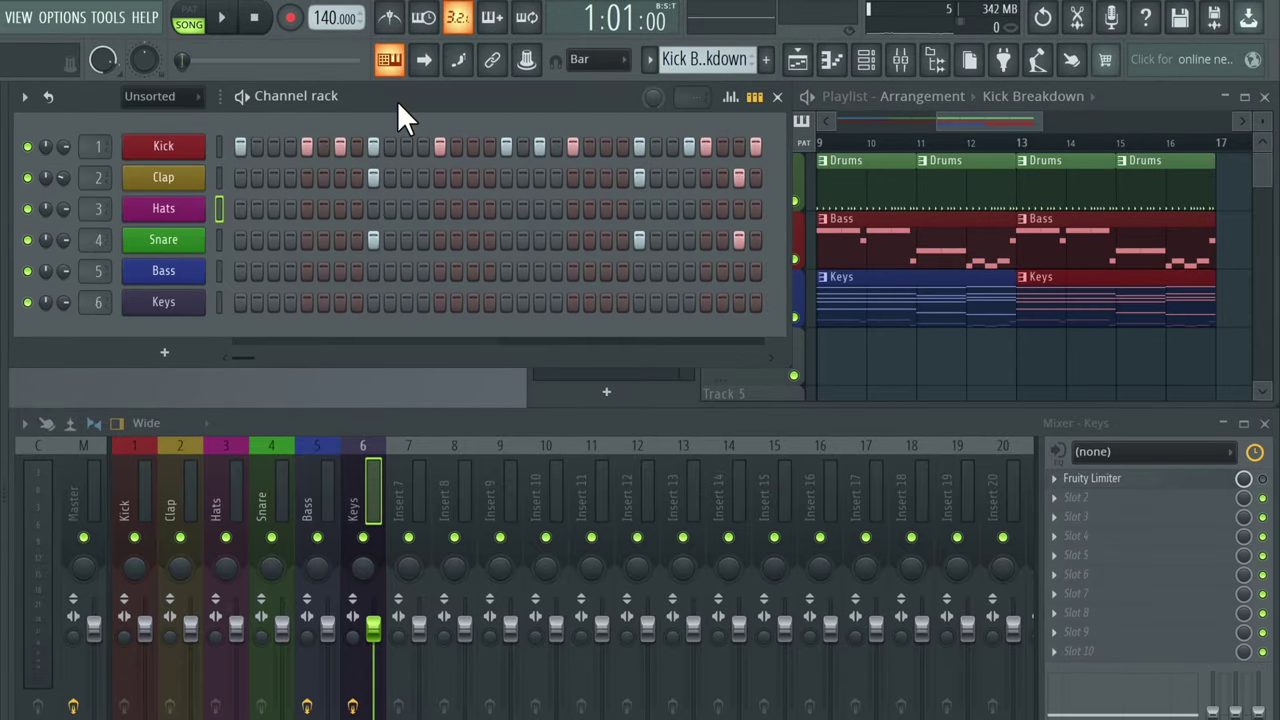
{"action": "left_click", "coordinate": [372, 176]}
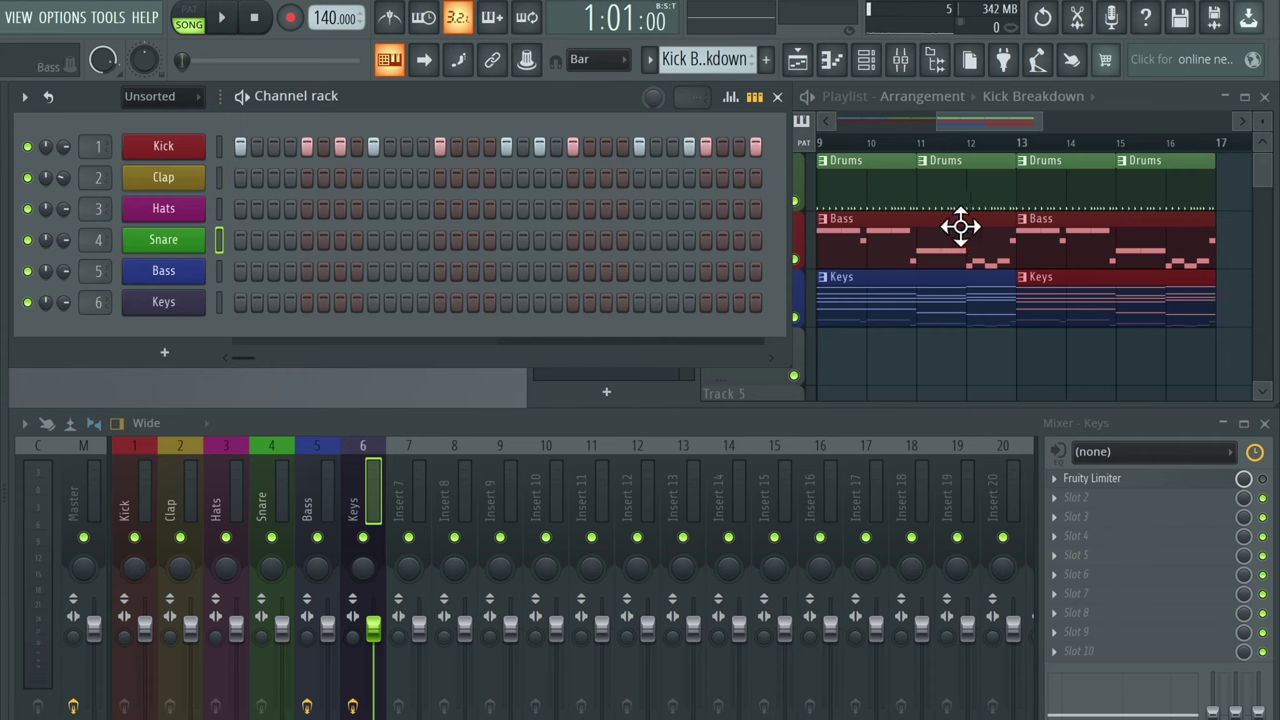
Add Kick Breakdown clips at bars 17 and 19 of the Drums track and a Keys clip at bar 17.
{"action": "scroll", "coordinate": [975, 225], "scroll_direction": "right", "scroll_amount": 3}
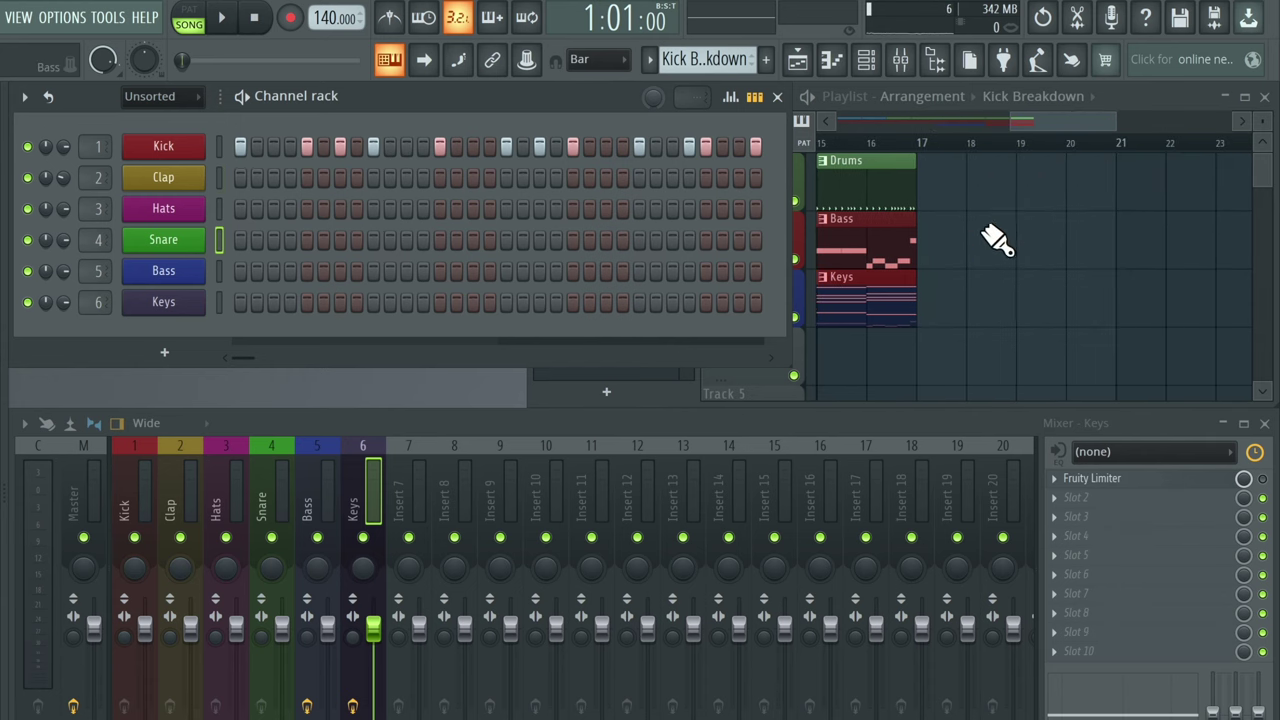
{"action": "left_click", "coordinate": [929, 162]}
{"action": "left_click", "coordinate": [1040, 172]}
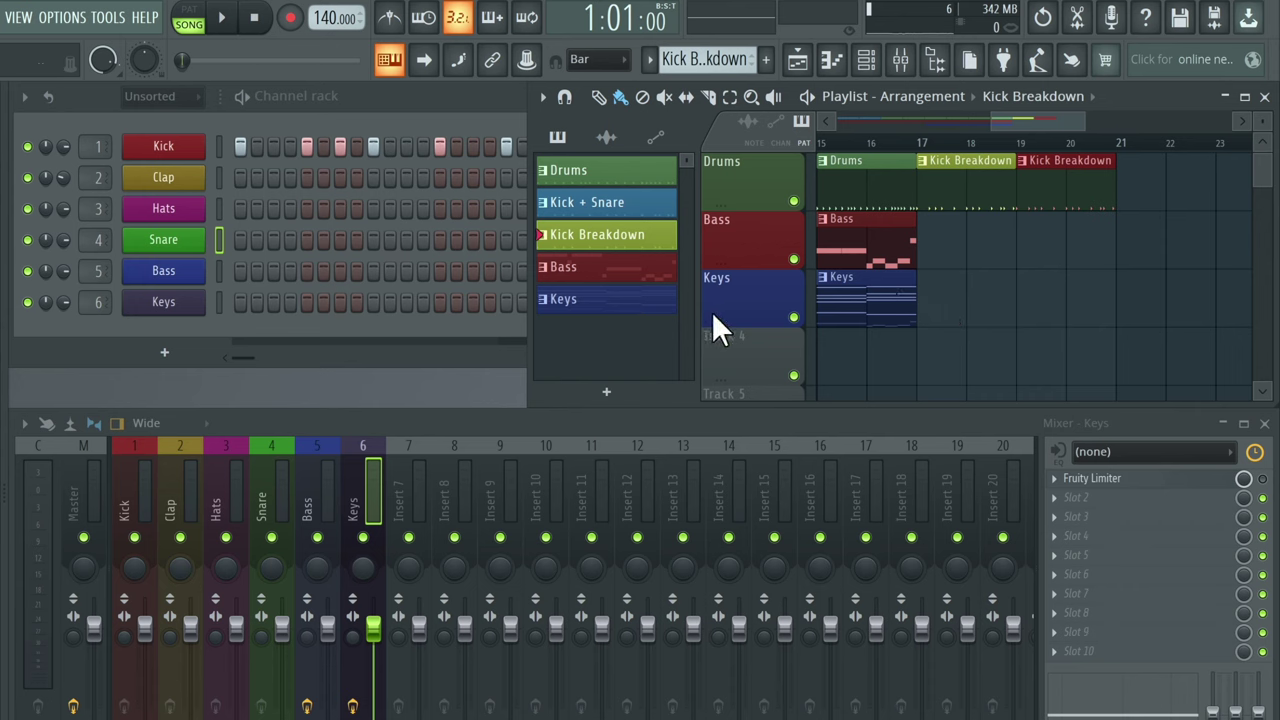
{"action": "left_click", "coordinate": [612, 302]}
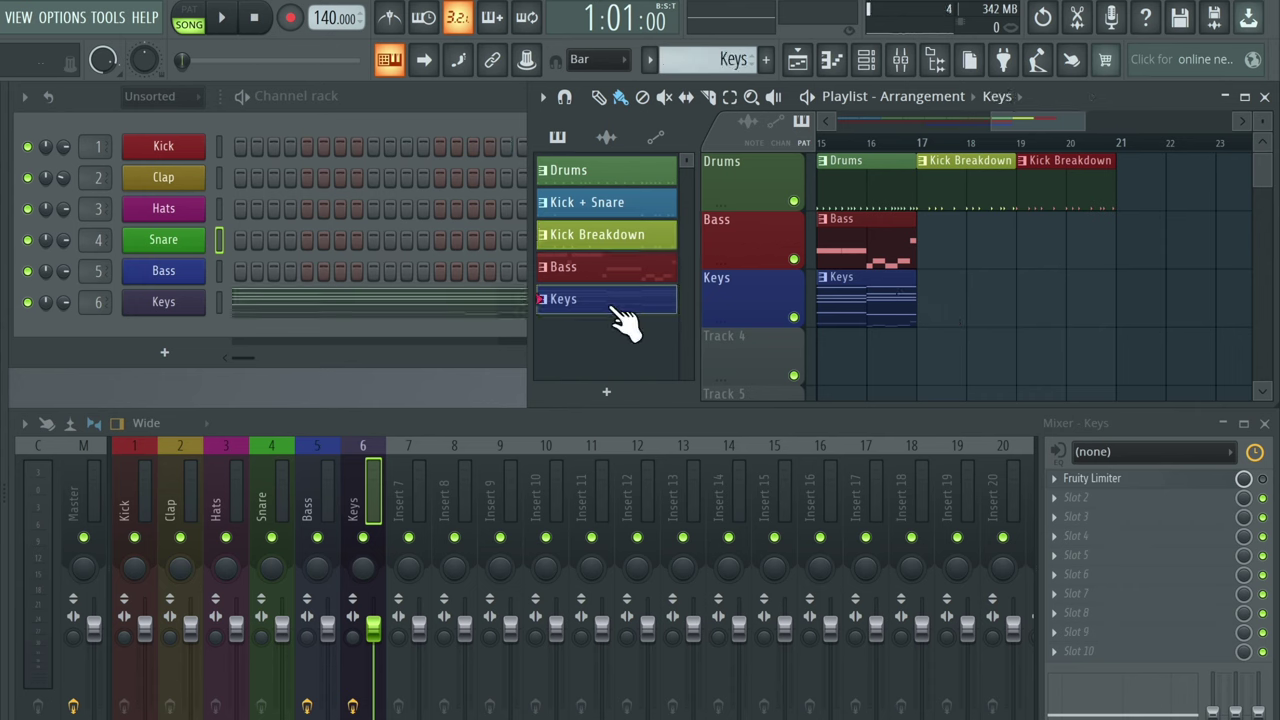
{"action": "left_click", "coordinate": [945, 285]}
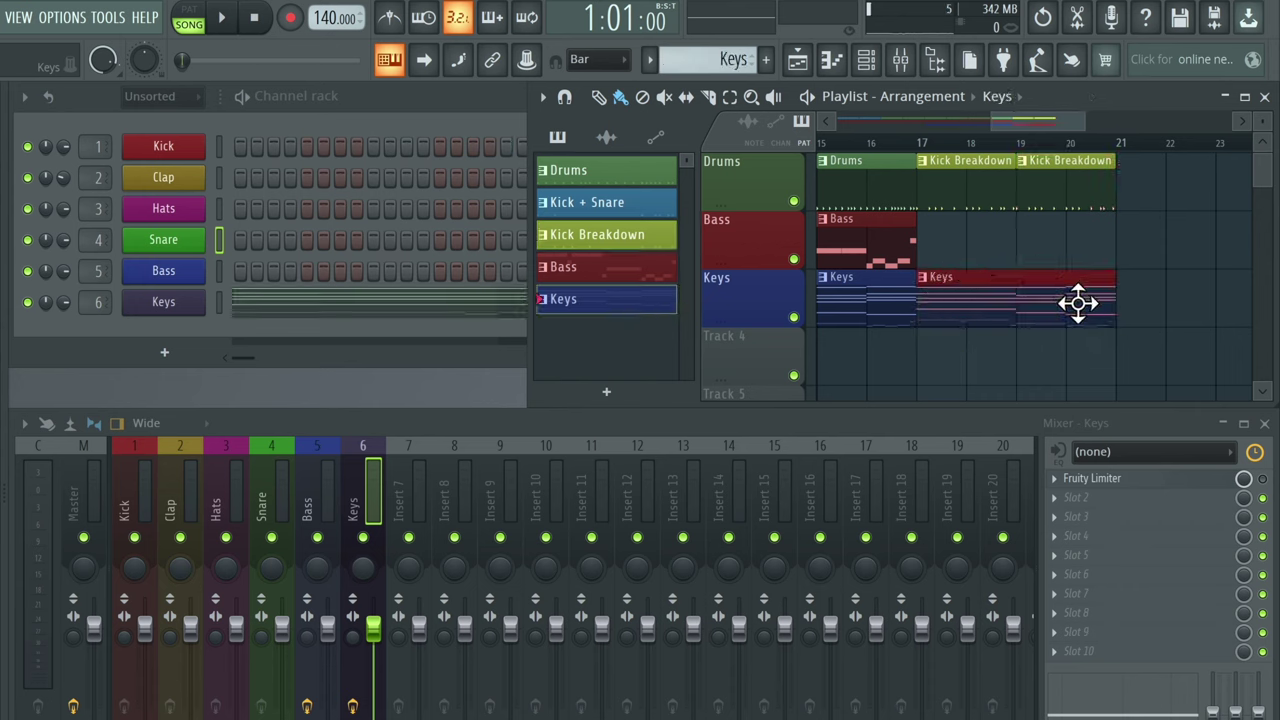
Fit the whole arrangement in the playlist view and listen to it from the start through the breakdown.
{"action": "left_click", "coordinate": [897, 160]}
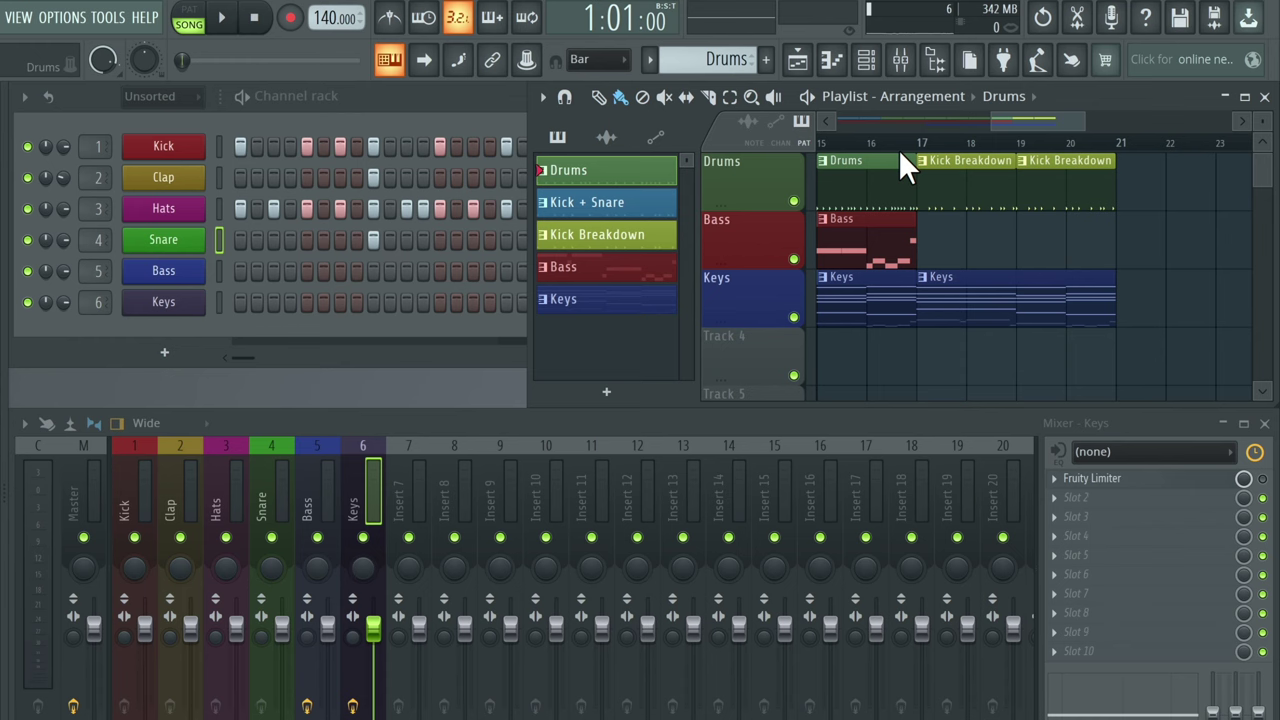
{"action": "key", "text": "super+4"}
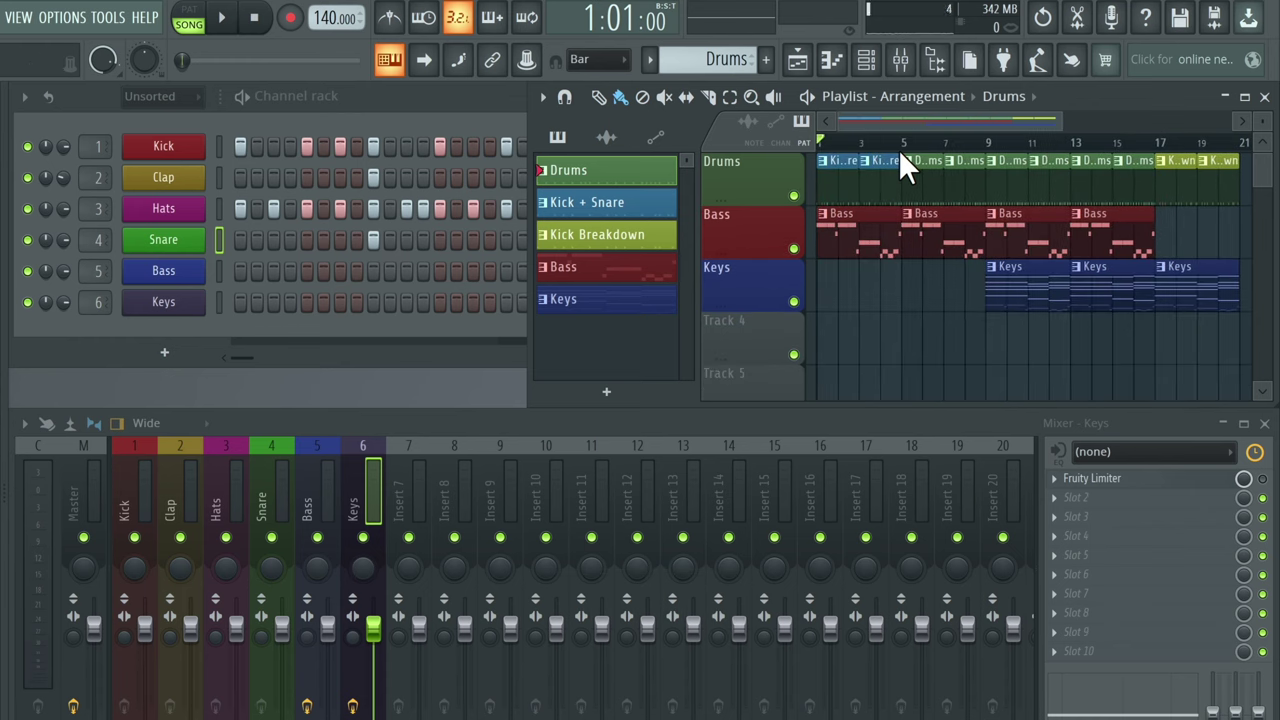
{"action": "key", "text": "space"}
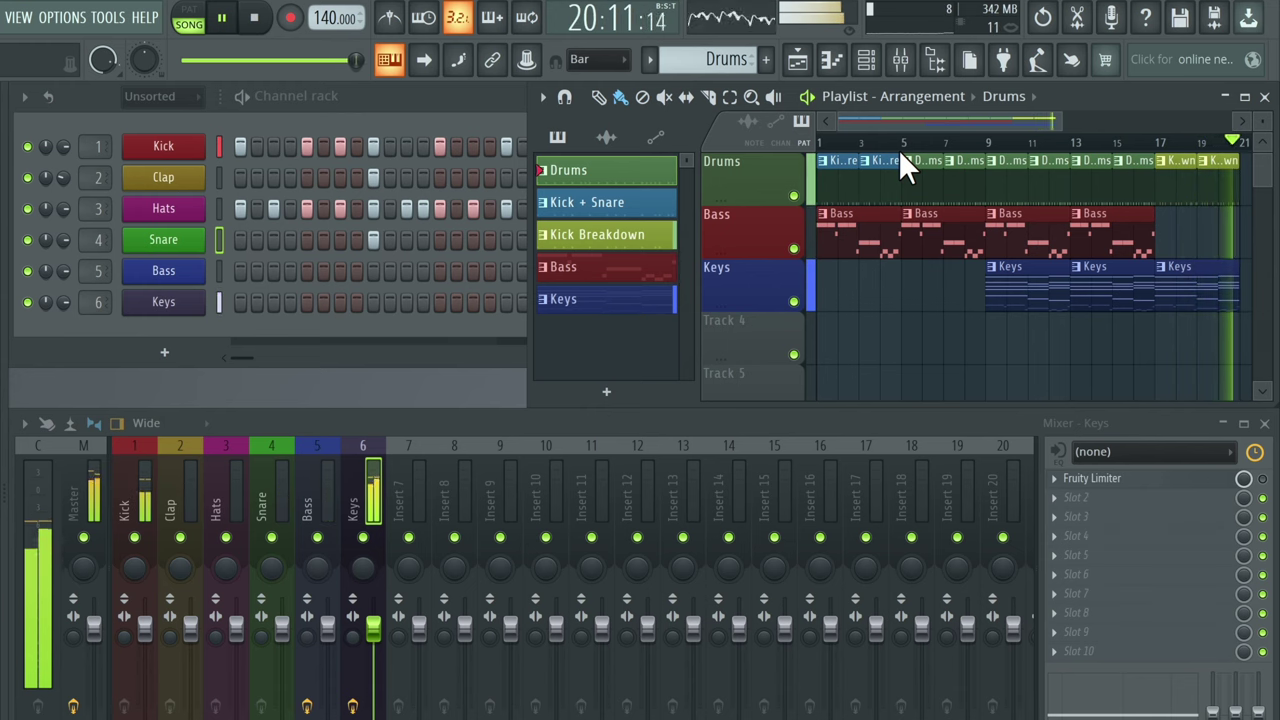
{"action": "key", "text": "space"}
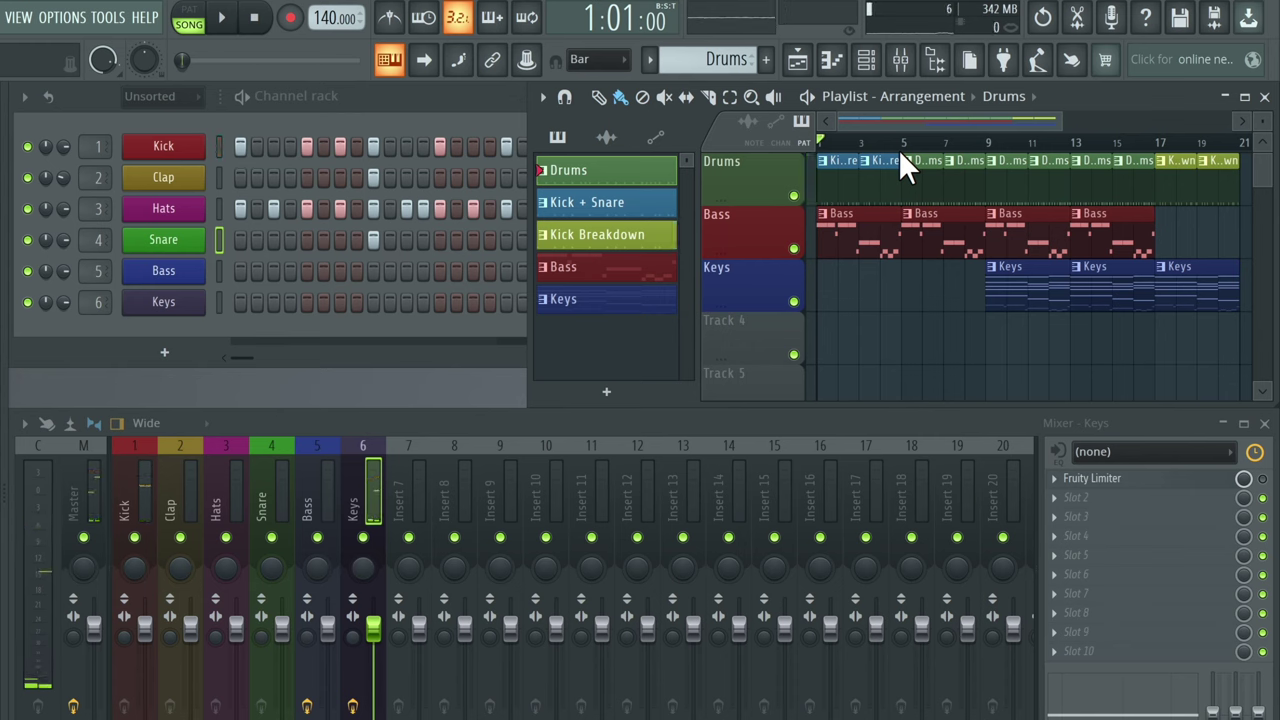
Add Kick + Snare clips at bars 21 and 23 of the Drums track and a Keys clip at bar 21.
{"action": "scroll", "coordinate": [1205, 165], "scroll_direction": "right", "scroll_amount": 3}
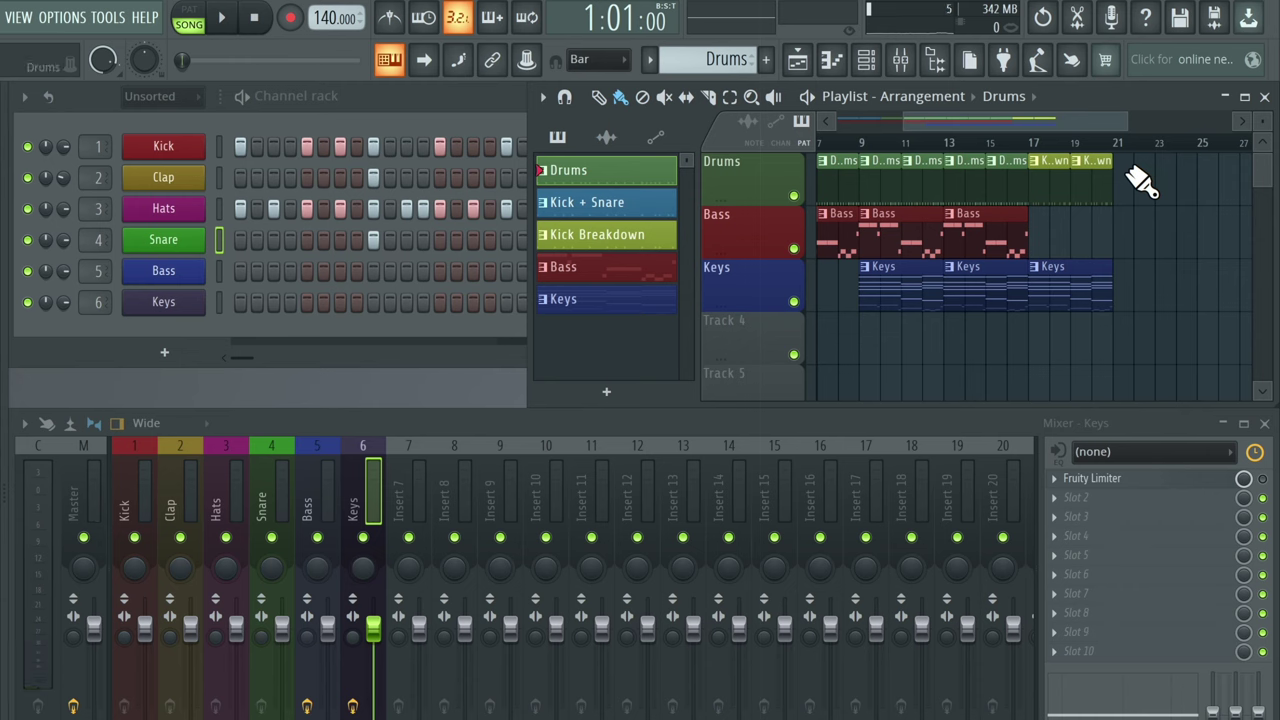
{"action": "left_click", "coordinate": [579, 202]}
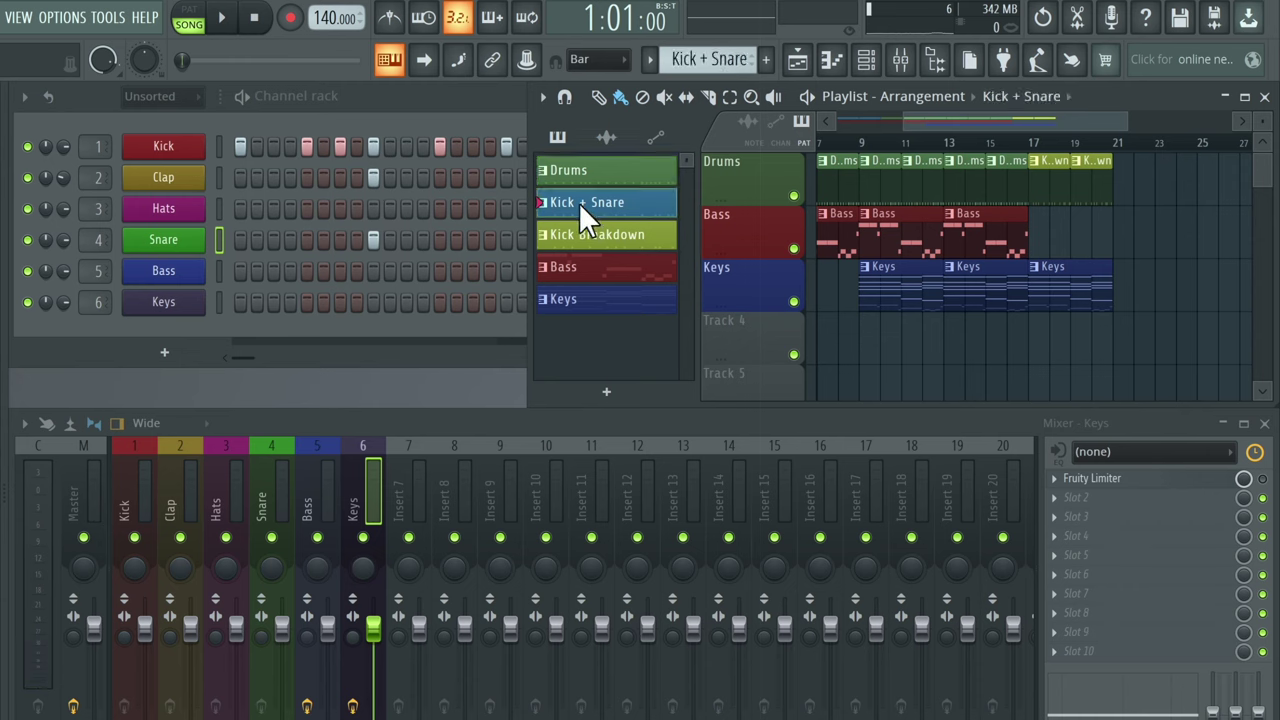
{"action": "left_click", "coordinate": [1162, 168]}
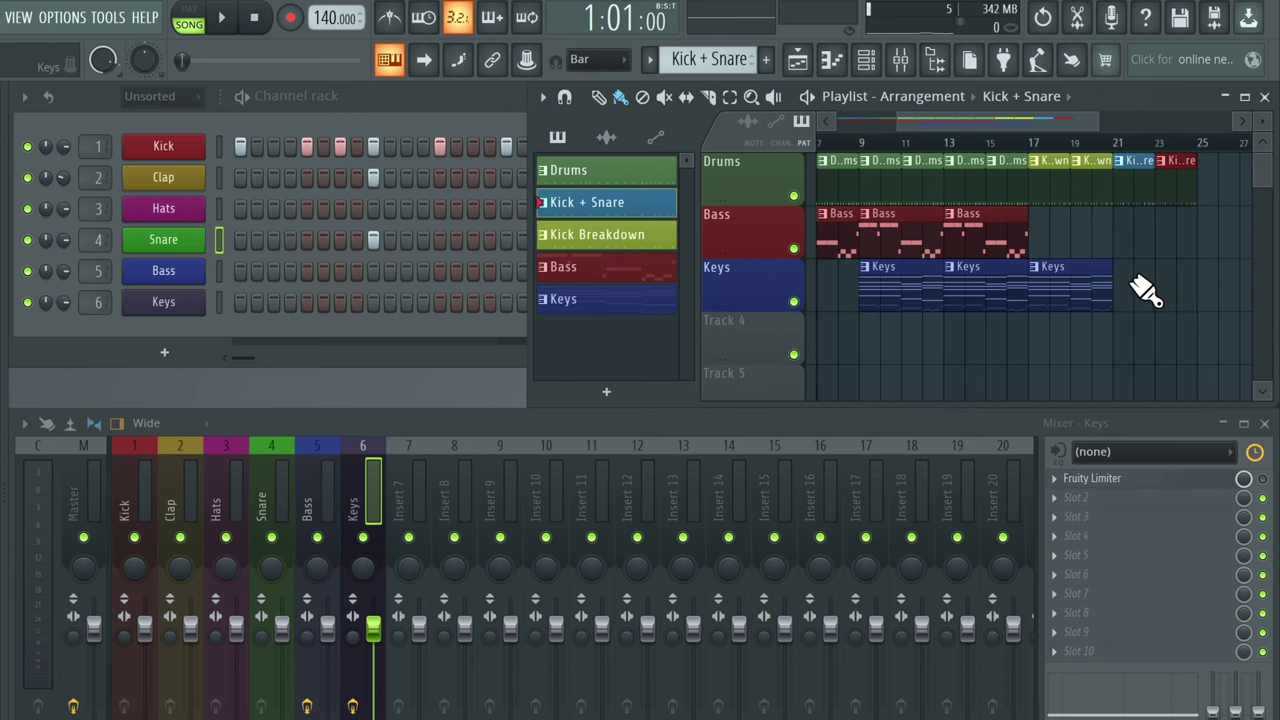
{"action": "left_click", "coordinate": [608, 293]}
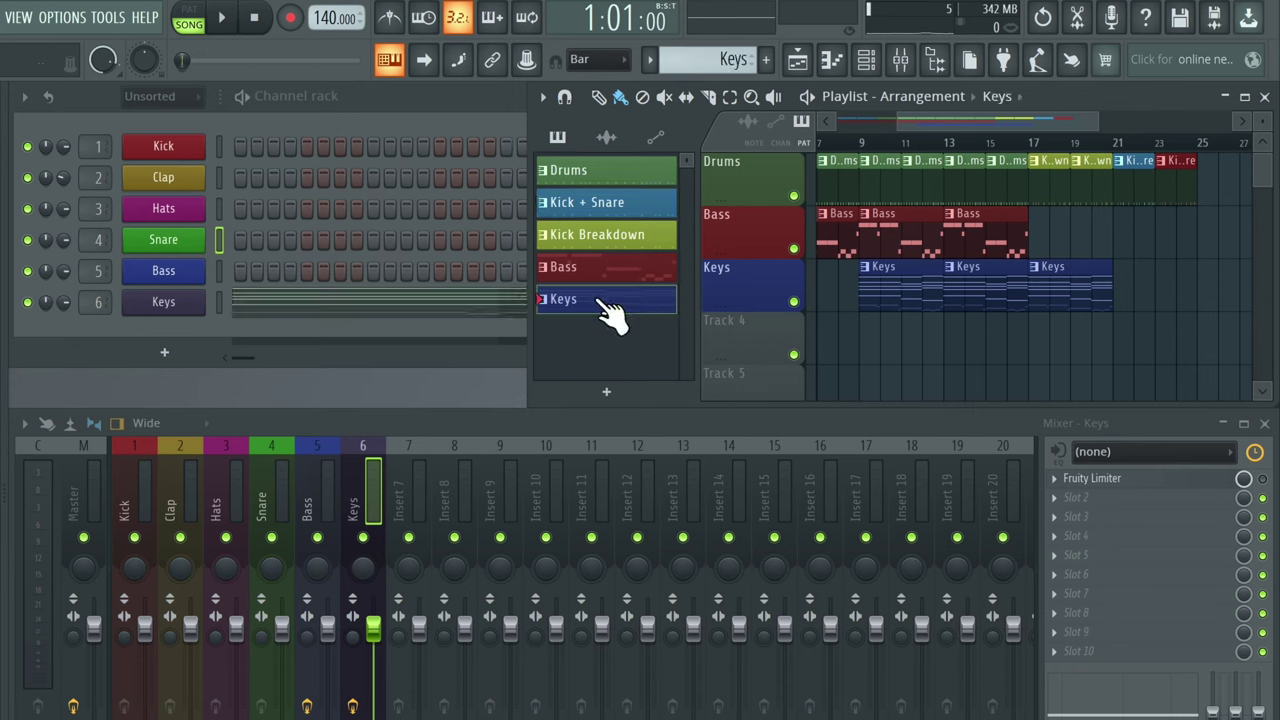
{"action": "left_click", "coordinate": [1124, 278]}
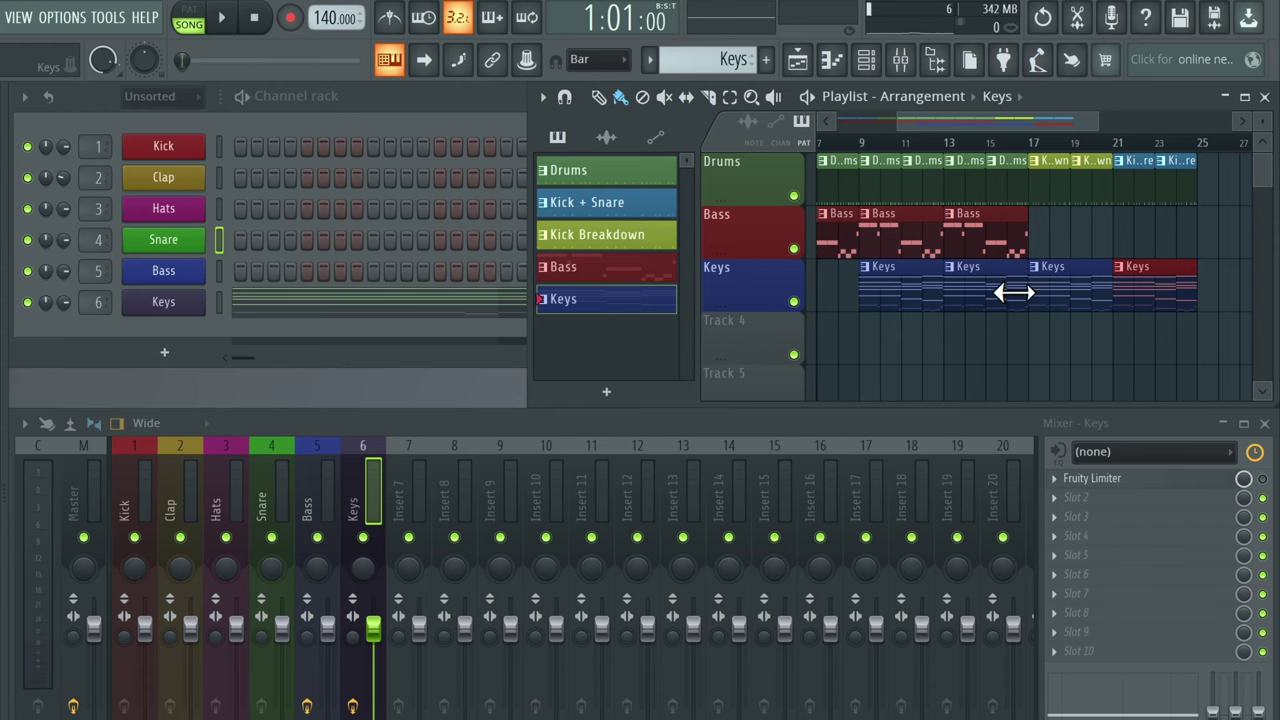
Add Keys clips at bars 25 and 29 of the Keys track and Bass clips at the same bars of the Bass track.
{"action": "scroll", "coordinate": [1163, 333], "scroll_direction": "right", "scroll_amount": 4}
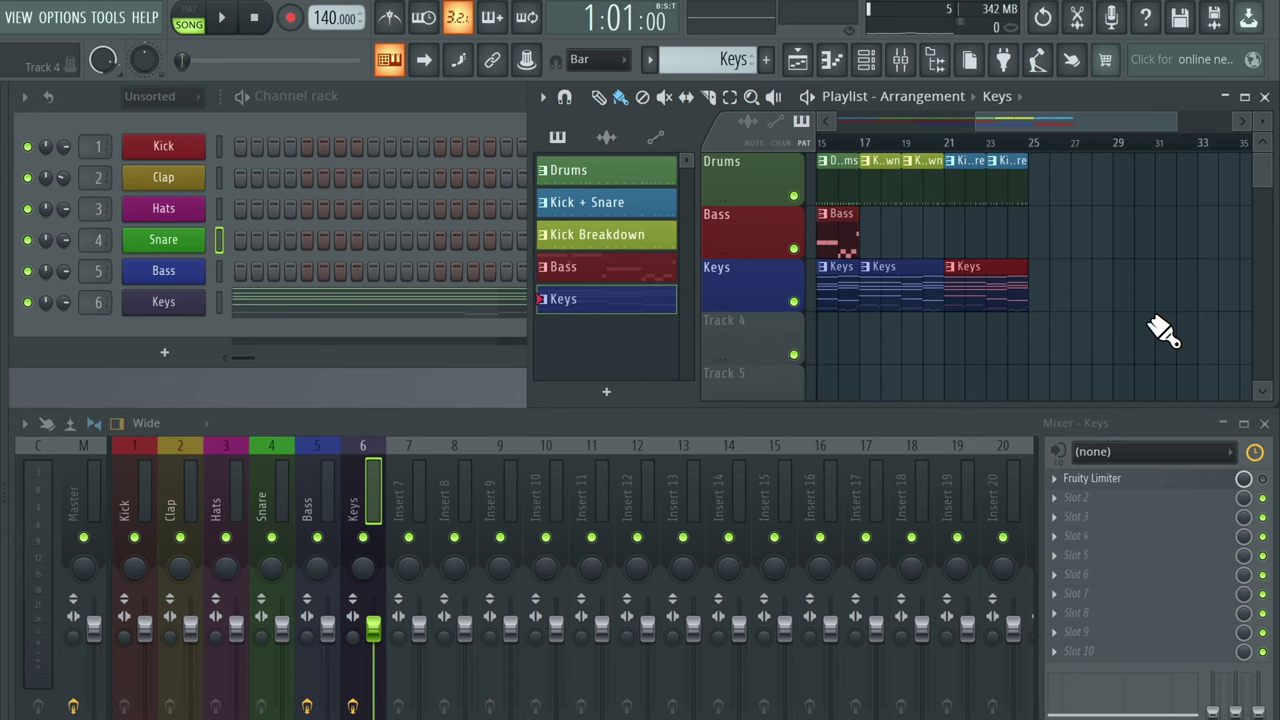
{"action": "left_click", "coordinate": [1048, 284]}
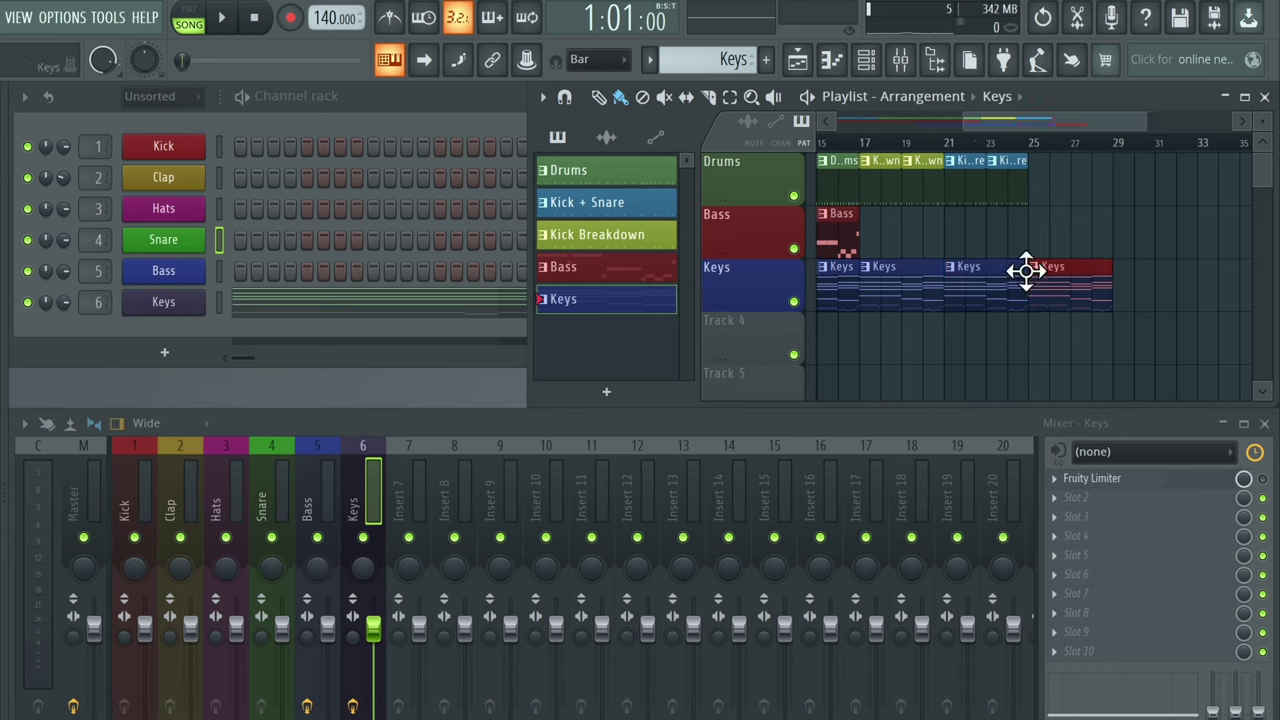
{"action": "left_click", "coordinate": [1137, 288]}
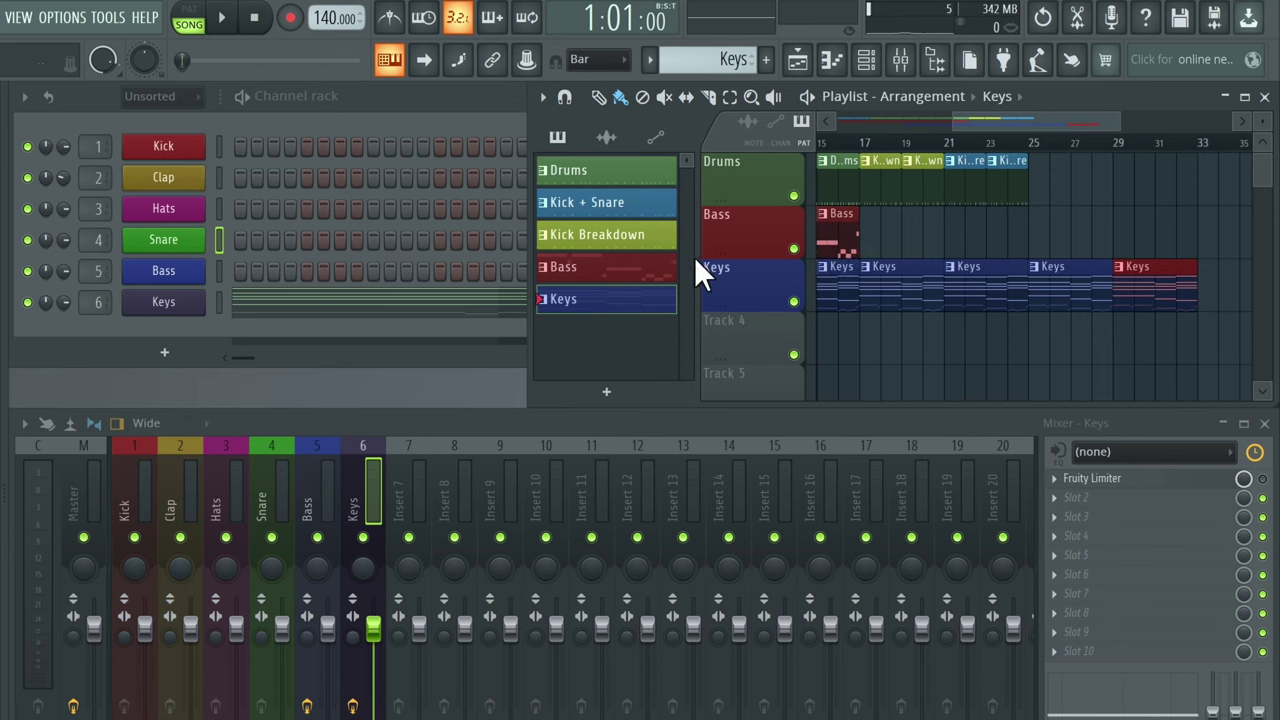
{"action": "left_click", "coordinate": [626, 267]}
{"action": "left_click", "coordinate": [1024, 217]}
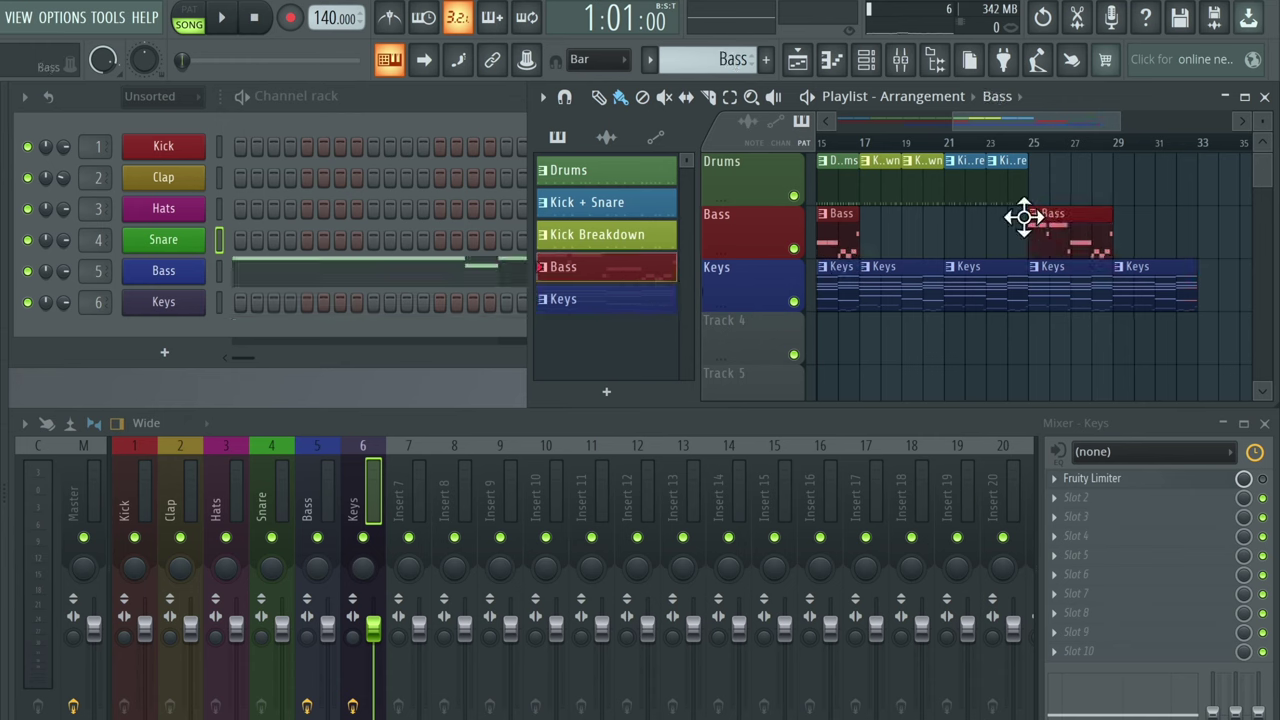
{"action": "left_click", "coordinate": [1112, 225]}
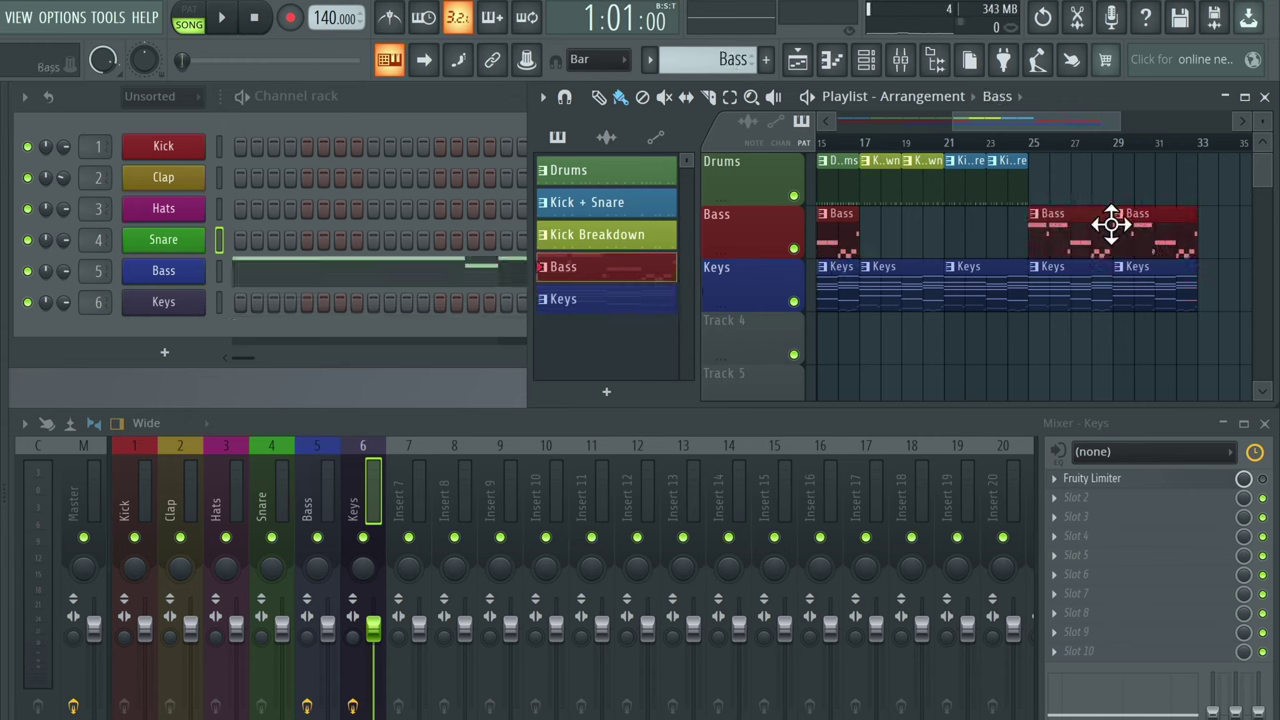
Add Drums clips at bars 25, 27, 29 and 31 of the Drums track.
{"action": "left_click", "coordinate": [620, 170]}
{"action": "left_click", "coordinate": [1035, 163]}
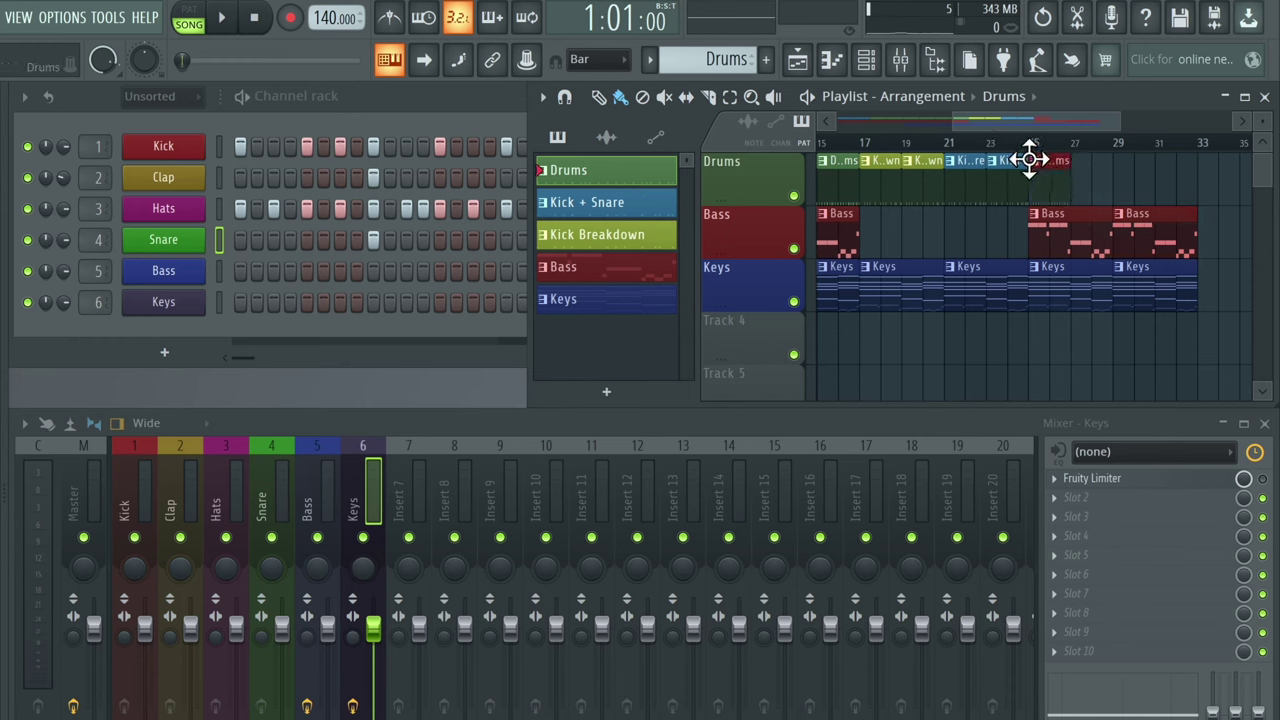
{"action": "left_click", "coordinate": [1084, 165]}
{"action": "left_click", "coordinate": [1125, 165]}
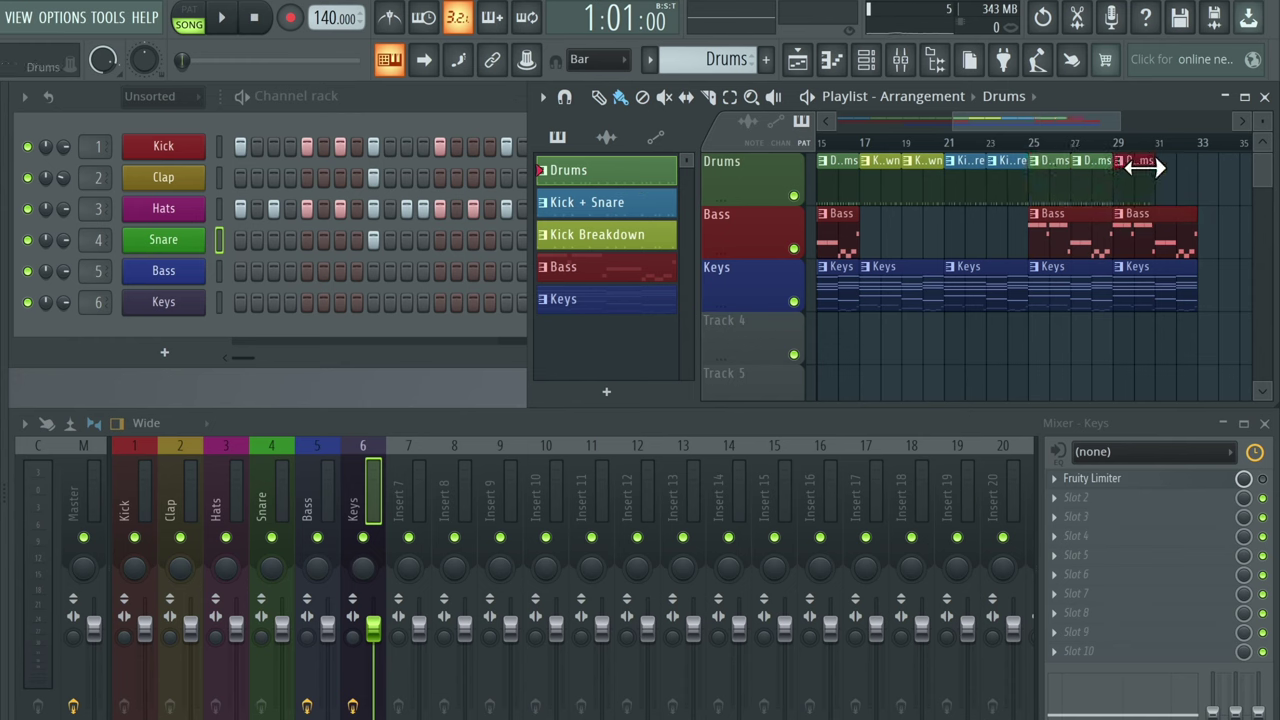
{"action": "left_click", "coordinate": [1165, 170]}
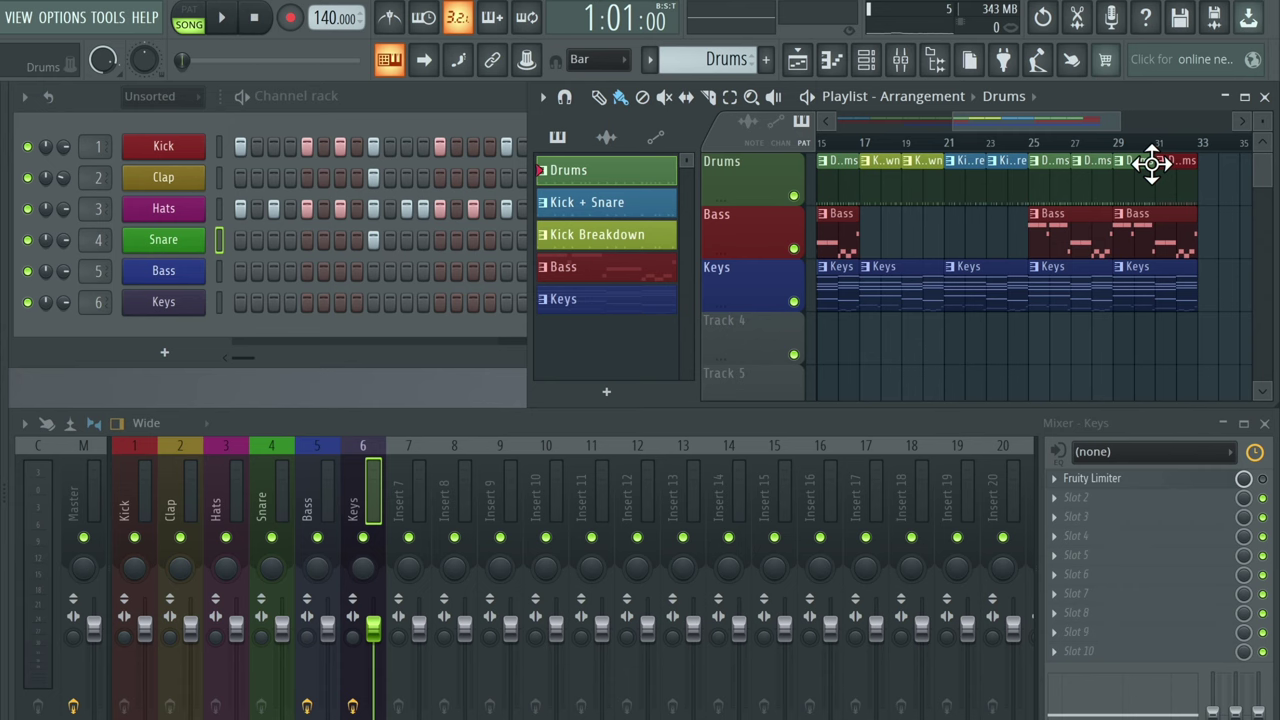
Add a closing Keys clip at bar 33 of the Keys track.
{"action": "left_click", "coordinate": [605, 303]}
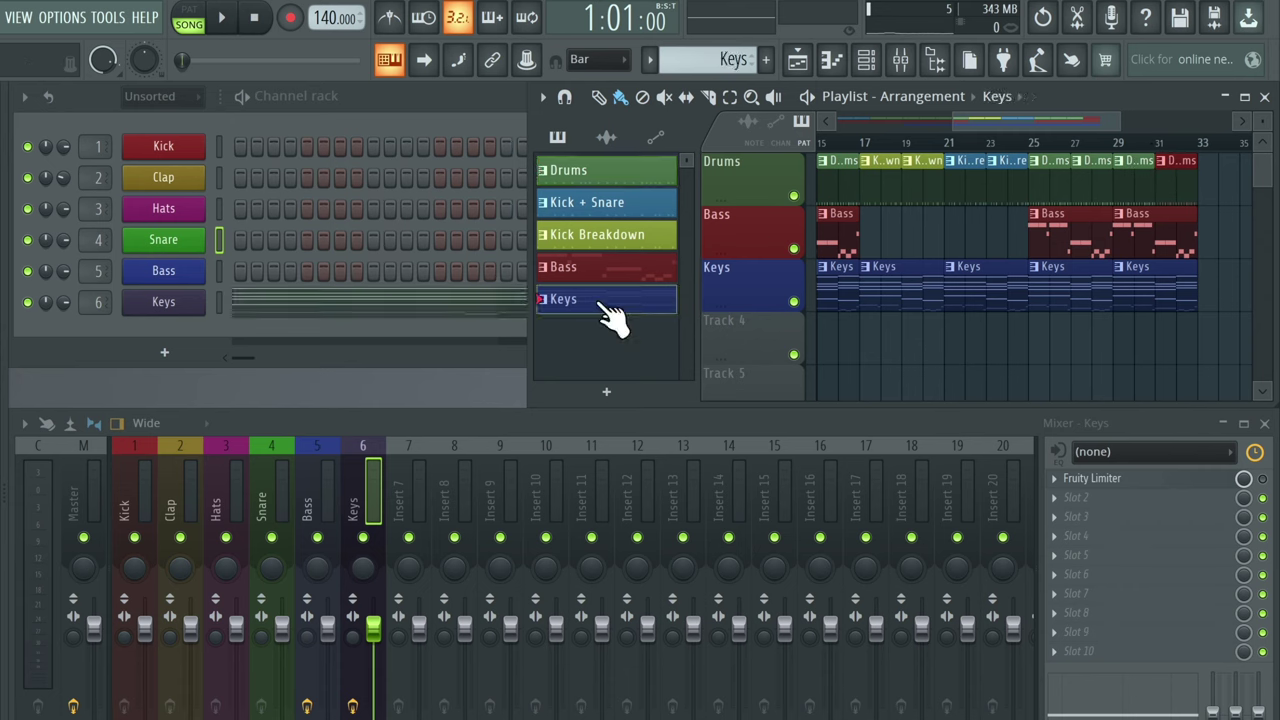
{"action": "left_click", "coordinate": [1192, 269]}
{"action": "scroll", "coordinate": [1194, 268], "scroll_direction": "left", "scroll_amount": 3}
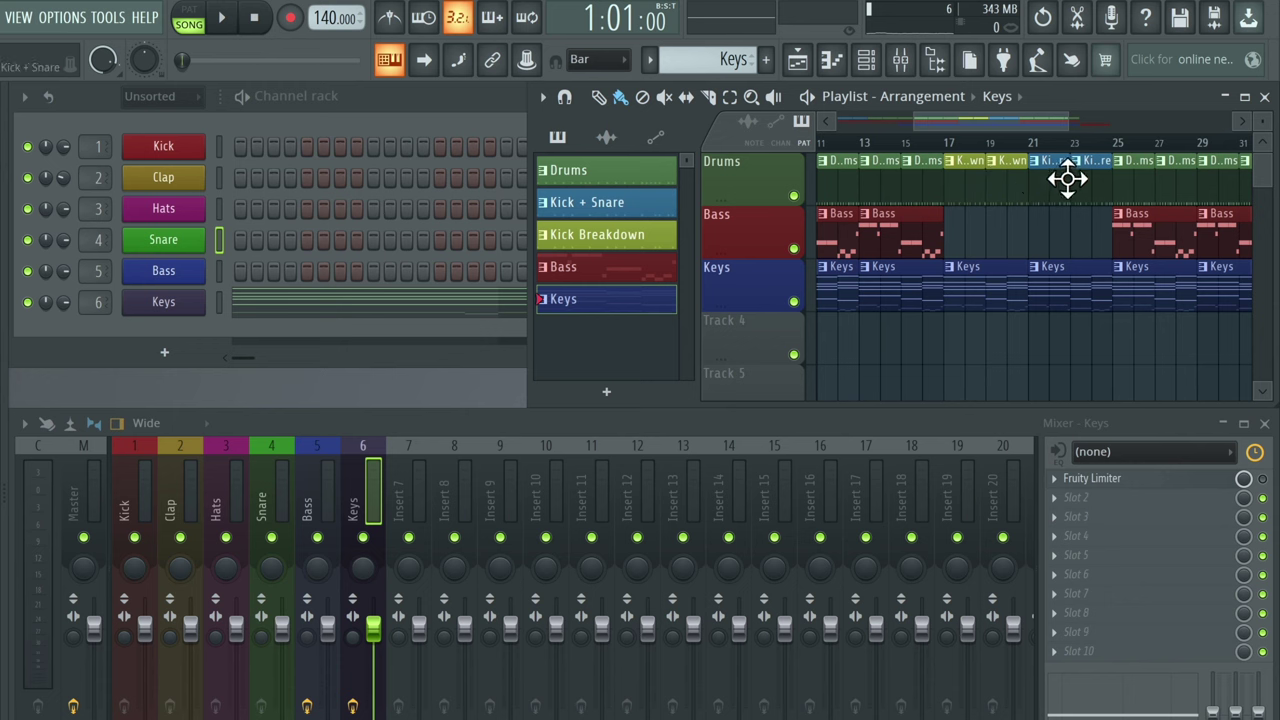
{"action": "scroll", "coordinate": [1080, 180], "scroll_direction": "right", "scroll_amount": 2}
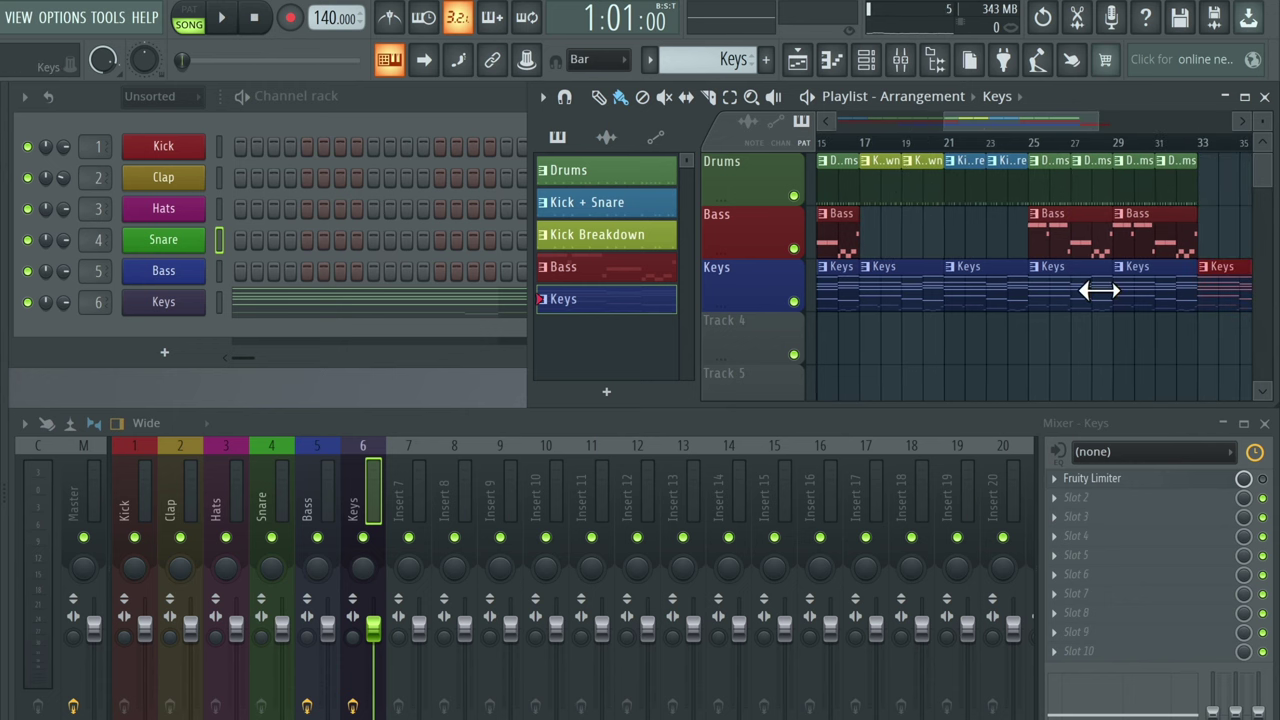
{"action": "scroll", "coordinate": [1221, 277], "scroll_direction": "right", "scroll_amount": 2}
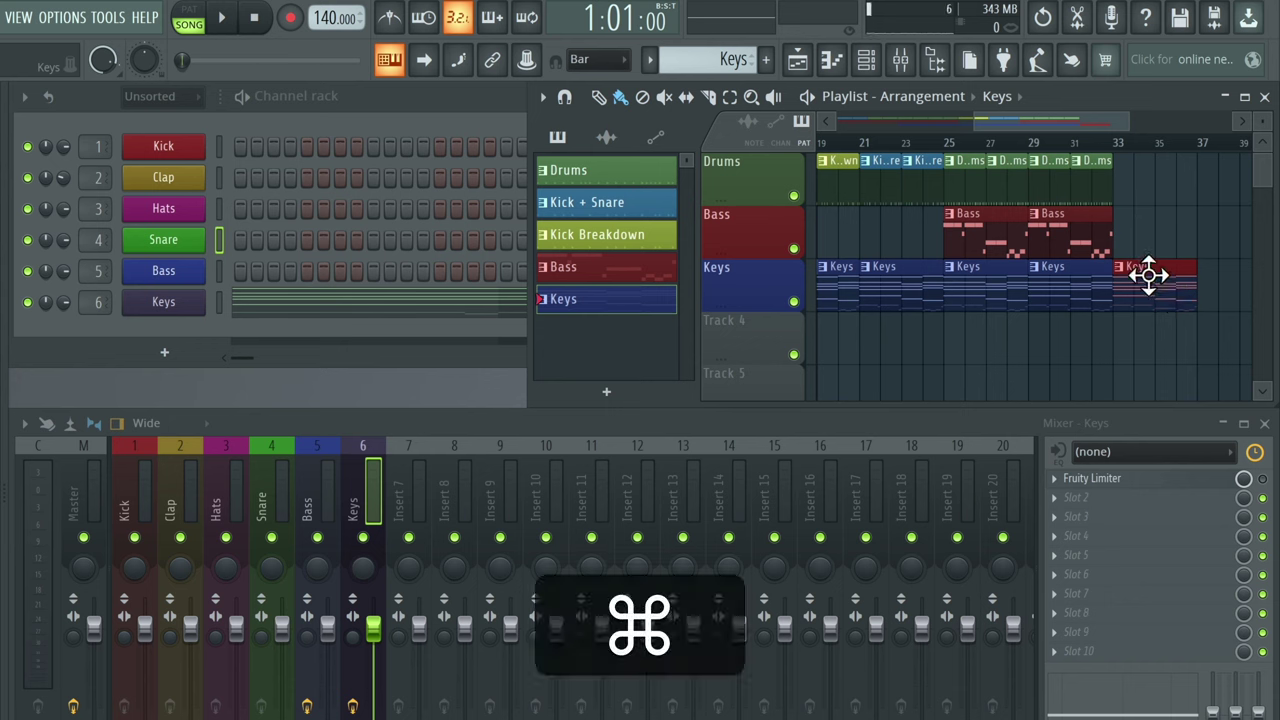
Fit the whole arrangement in the playlist view and listen from bar 16 through the closing Keys clip.
{"action": "key", "text": "super+4"}
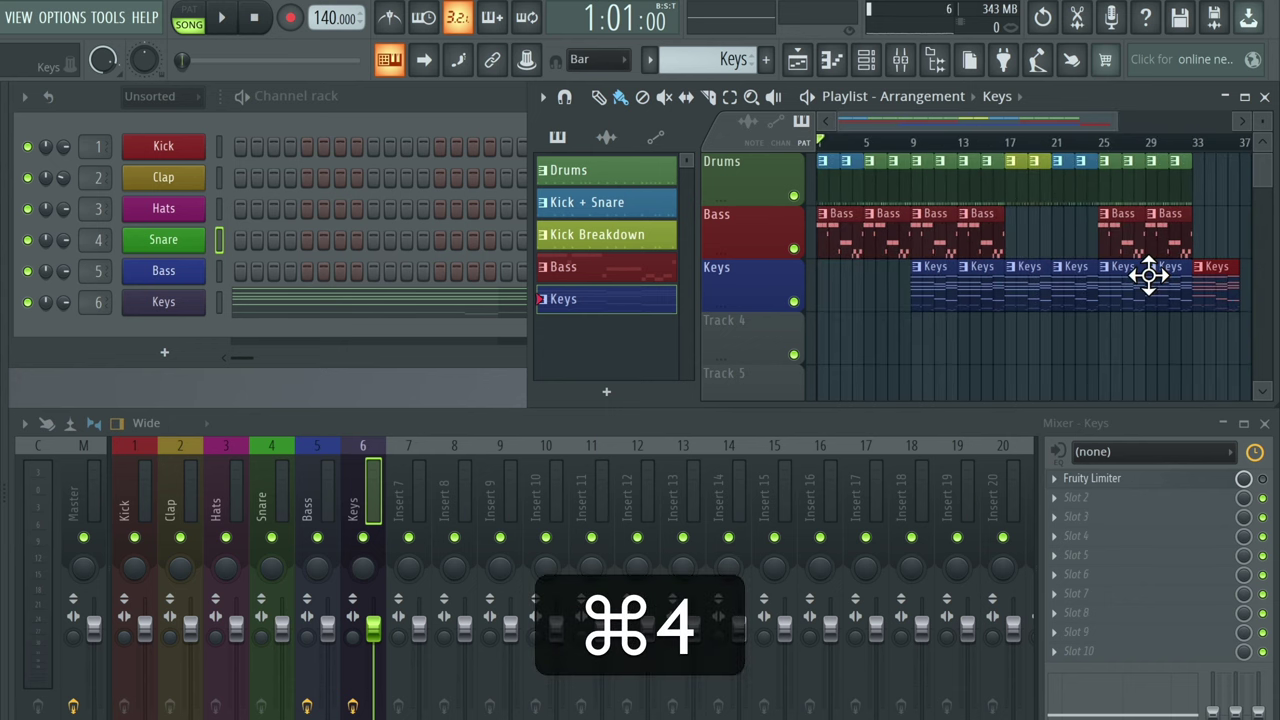
{"action": "left_click", "coordinate": [995, 145]}
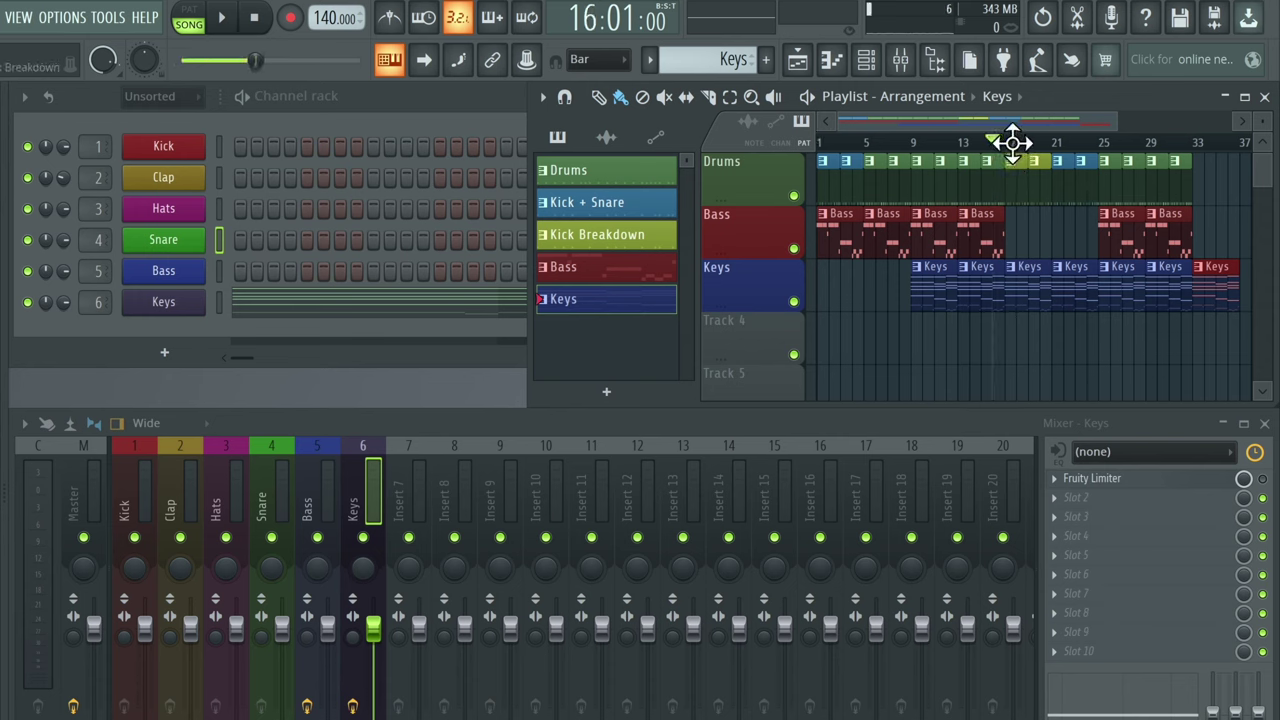
{"action": "key", "text": "space"}
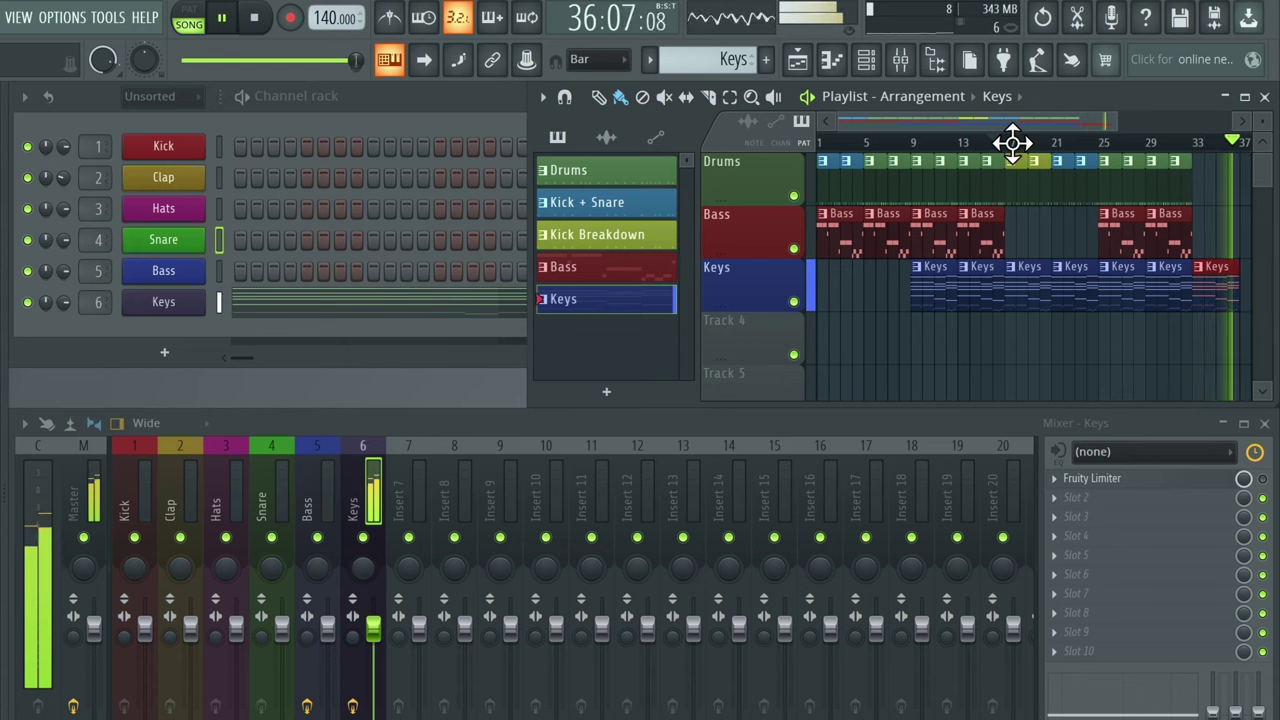
{"action": "key", "text": "space"}
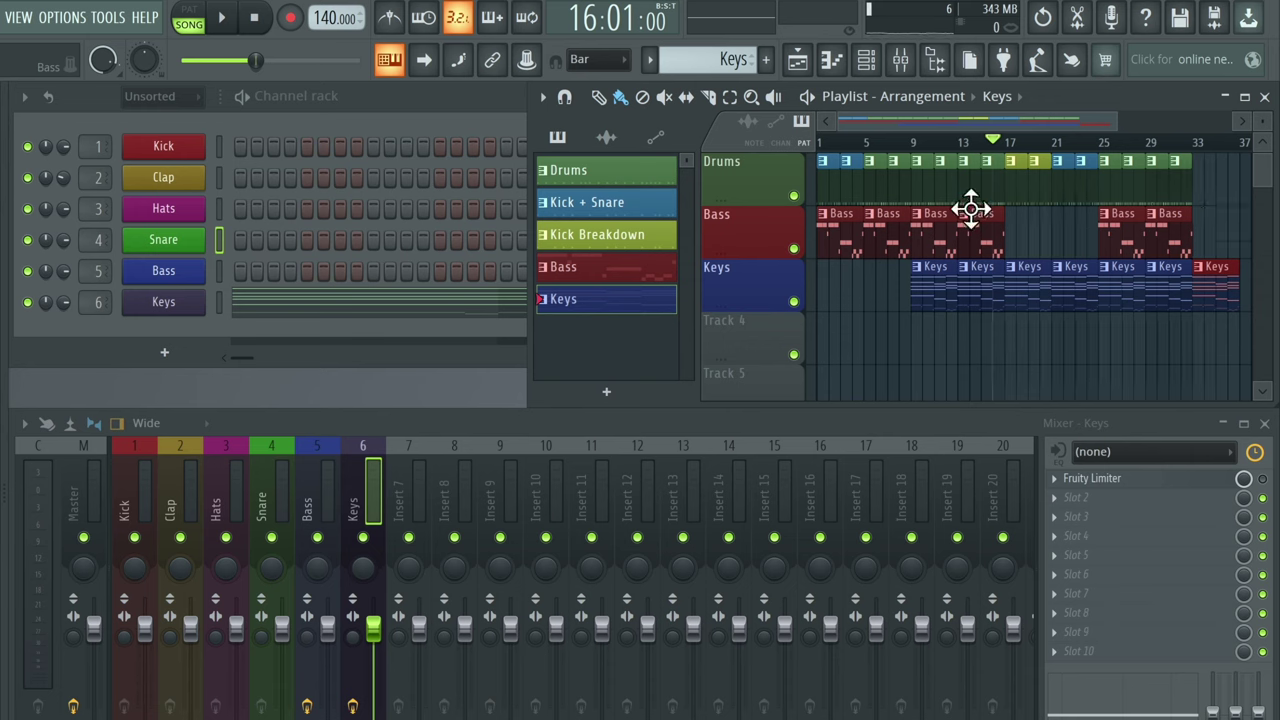
Set the snap to Beat and shorten the Kick + Snare clip at bar 23 so it ends two beats before bar 25.
{"action": "left_click", "coordinate": [752, 97]}
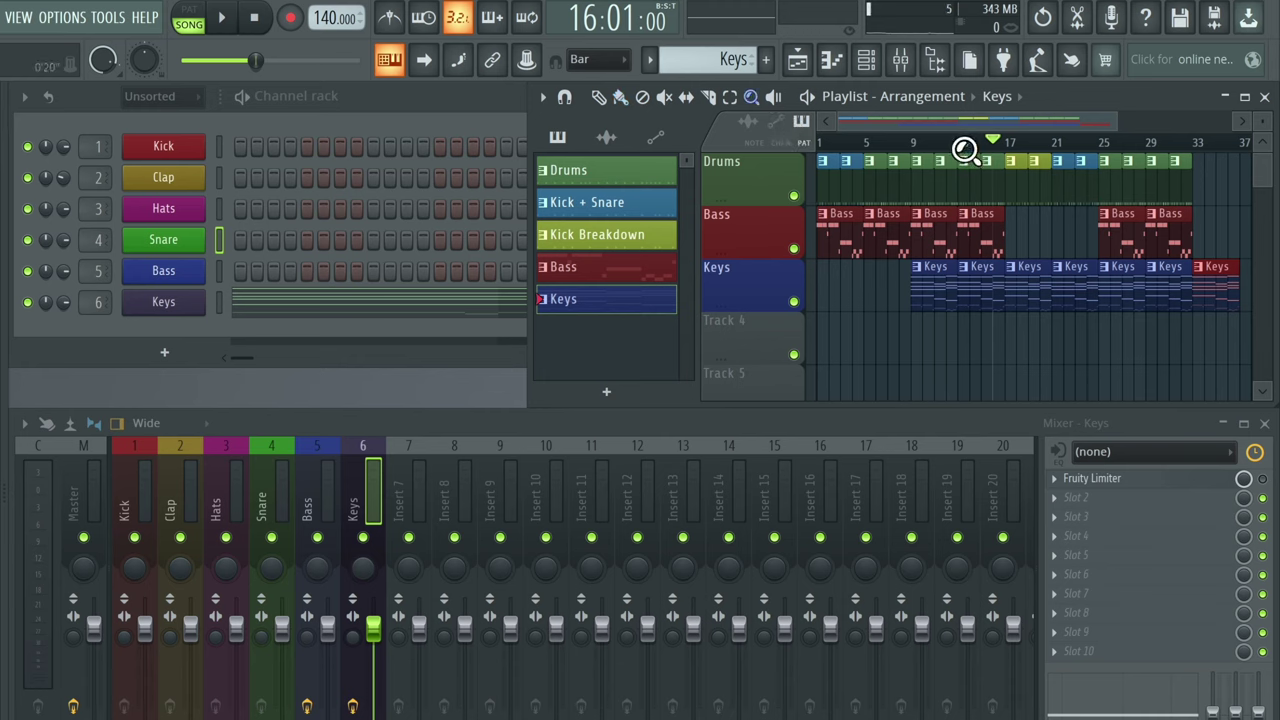
{"action": "left_click_drag", "start_coordinate": [1049, 241], "coordinate": [1128, 156]}
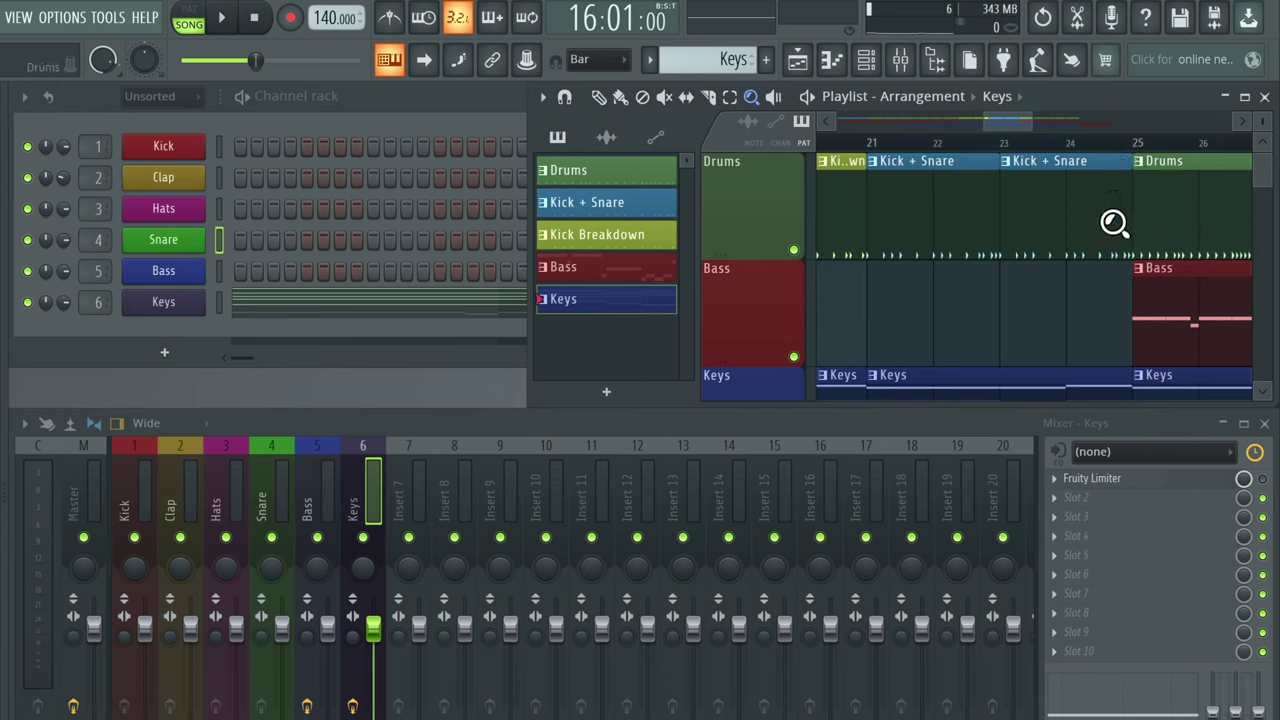
{"action": "left_click", "coordinate": [614, 62]}
{"action": "left_click", "coordinate": [588, 333]}
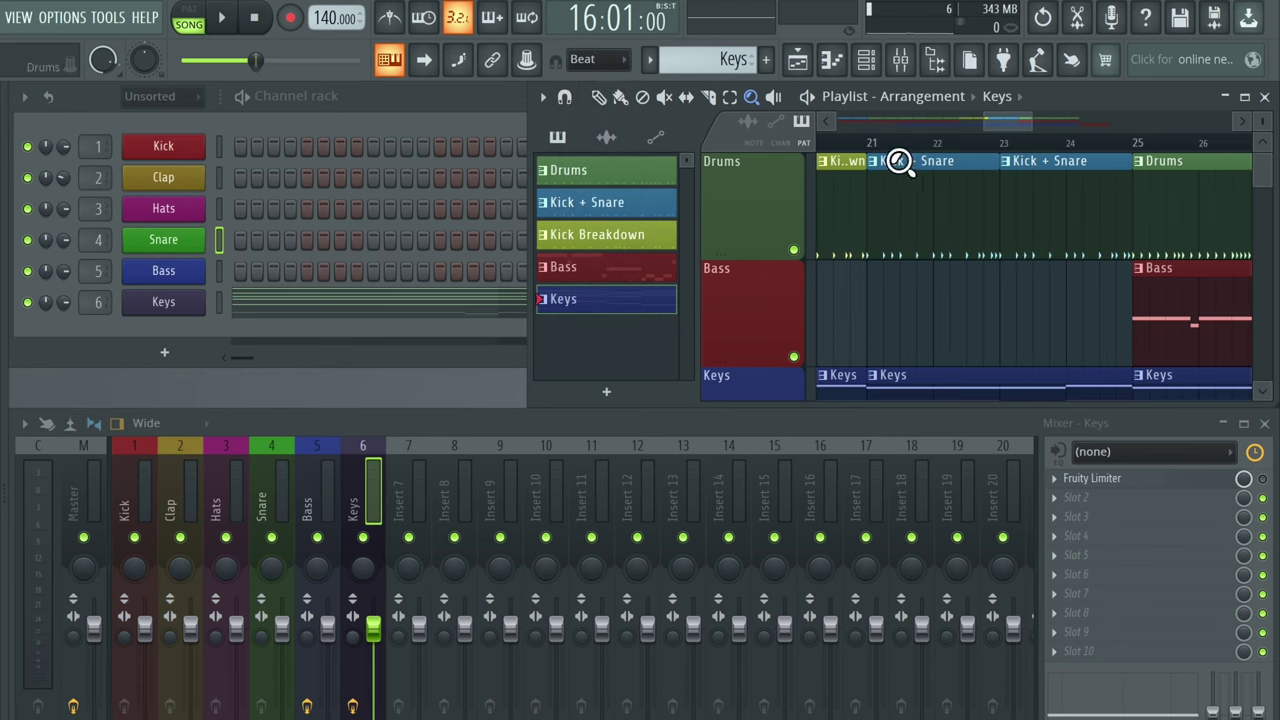
{"action": "left_click", "coordinate": [600, 98]}
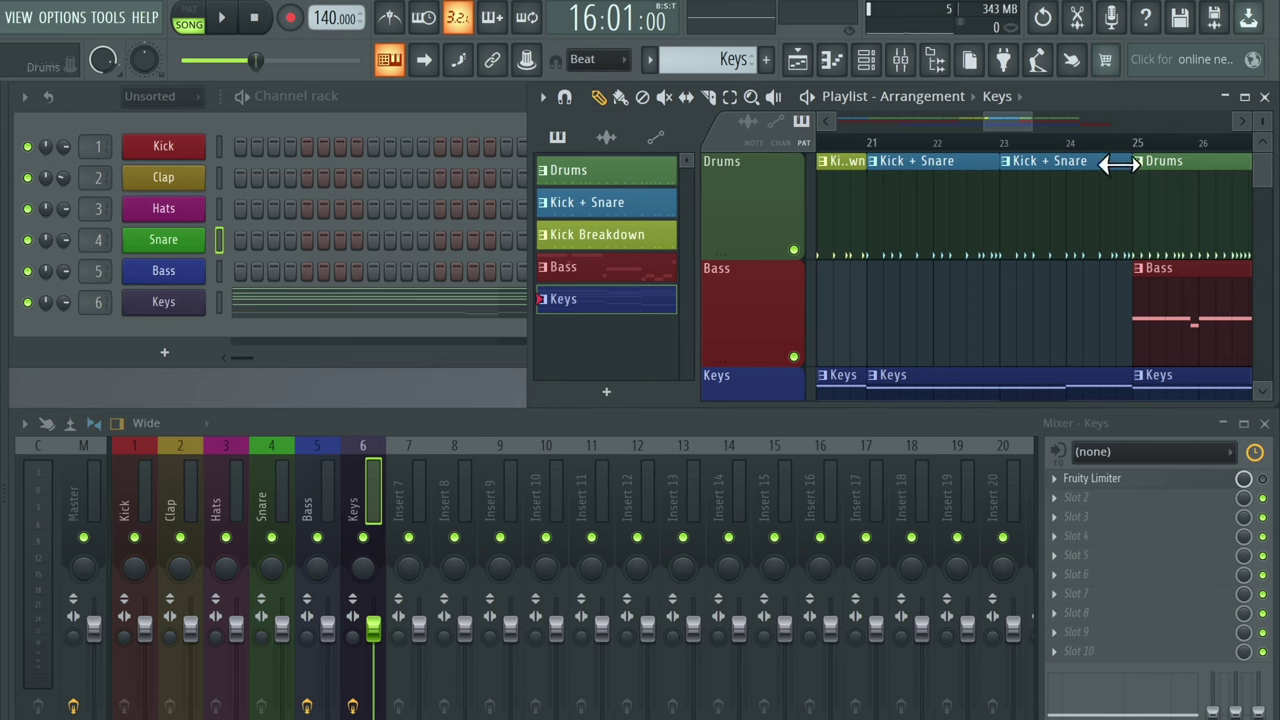
{"action": "left_click_drag", "start_coordinate": [1119, 165], "coordinate": [1093, 166]}
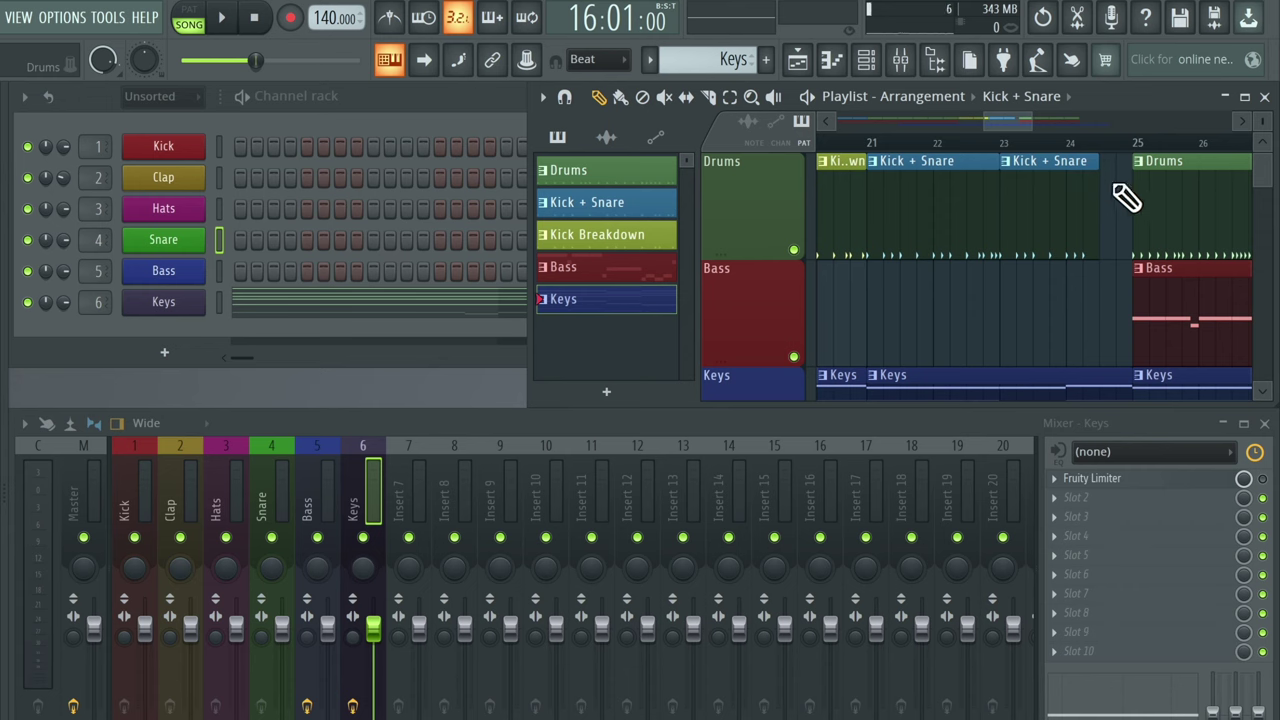
Listen from bar 22 through the gap between the Kick + Snare build-up and the Drums clip at bar 25.
{"action": "left_click", "coordinate": [940, 160]}
{"action": "left_click", "coordinate": [938, 142]}
{"action": "key", "text": "space"}
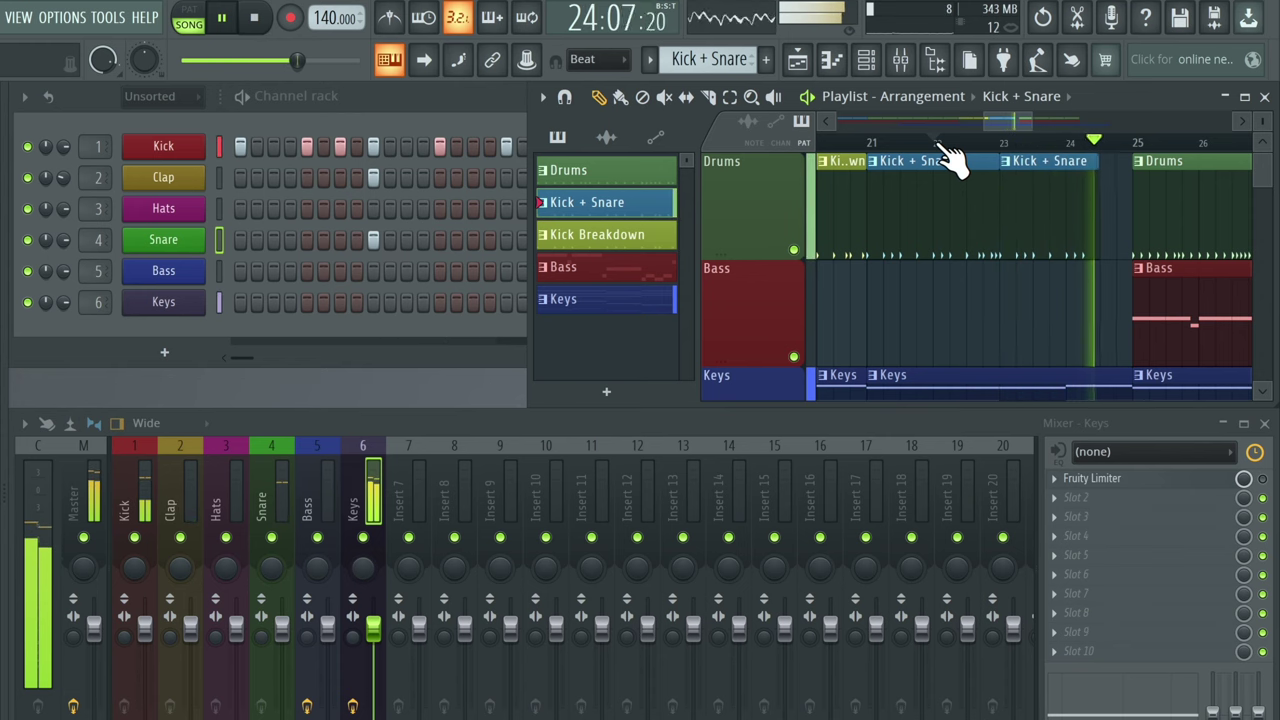
{"action": "key", "text": "space"}
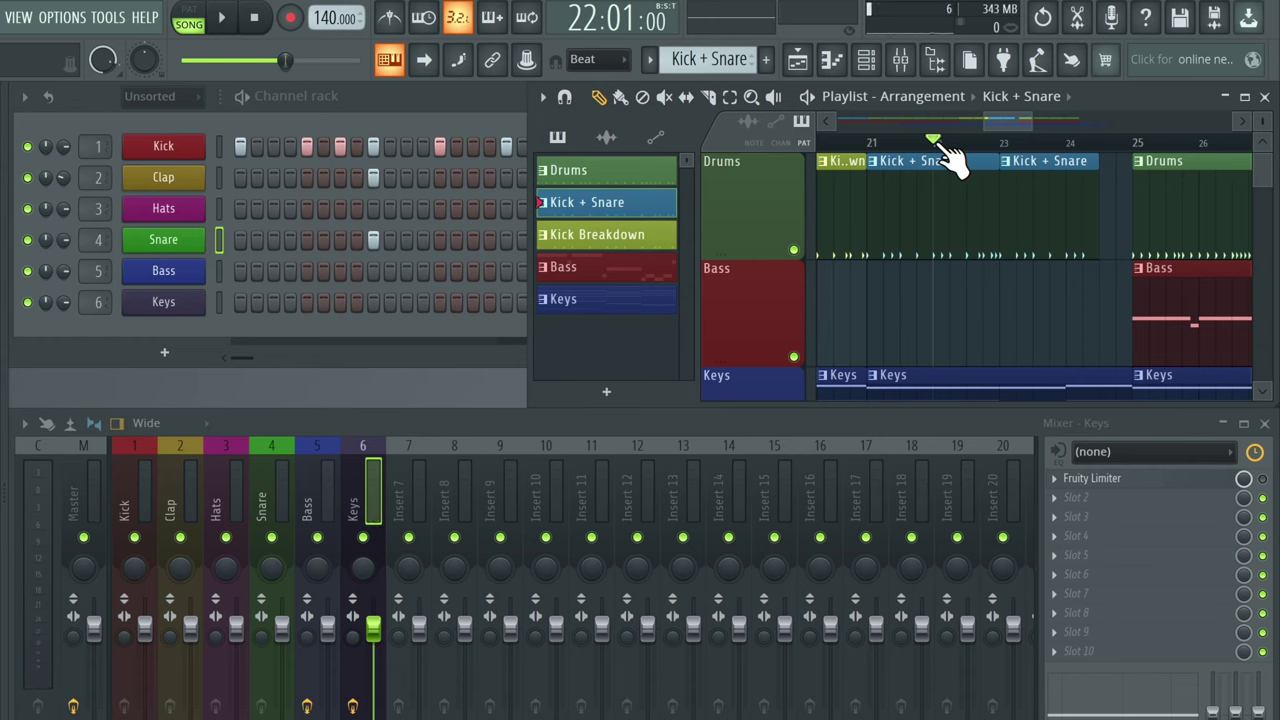
Shorten the last Keys clip, starting at bar 33, so it ends at bar 35.
{"action": "scroll", "coordinate": [1018, 240], "scroll_direction": "down", "scroll_amount": 4}
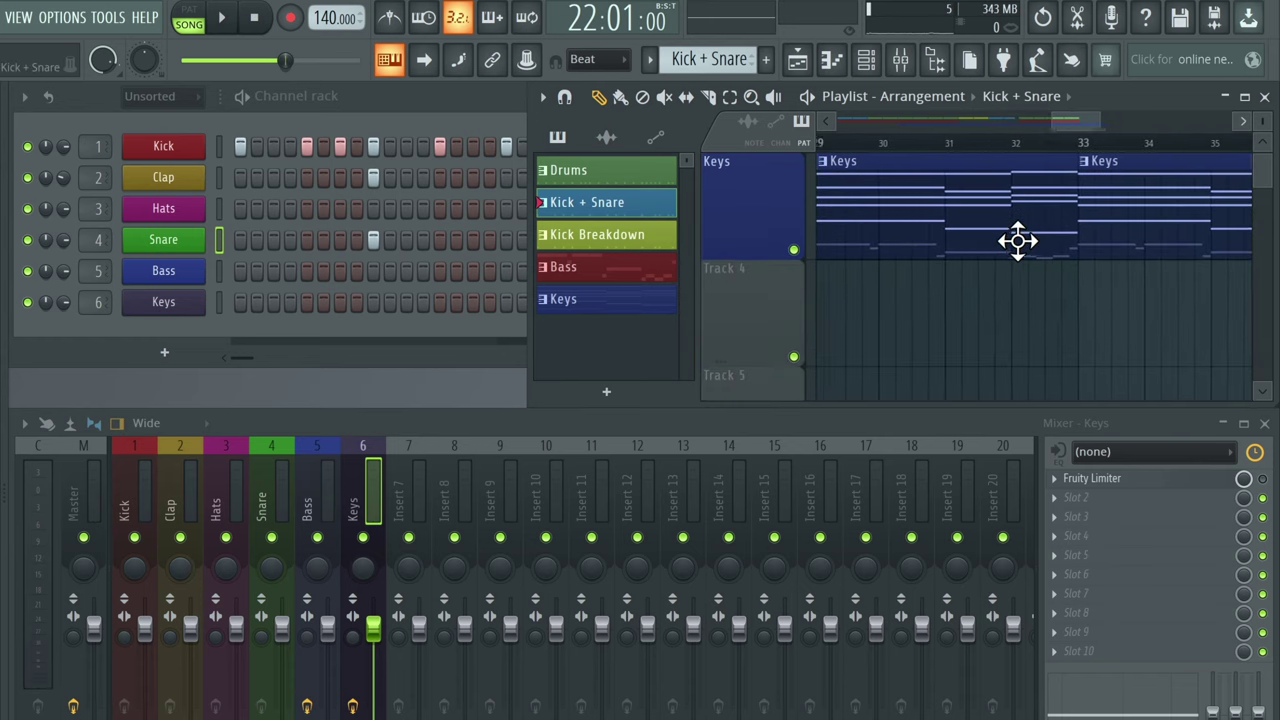
{"action": "scroll", "coordinate": [1018, 240], "scroll_direction": "up", "scroll_amount": 4}
{"action": "scroll", "coordinate": [1018, 240], "scroll_direction": "right", "scroll_amount": 8}
{"action": "scroll", "coordinate": [1018, 240], "scroll_direction": "down", "scroll_amount": 1}
{"action": "scroll", "coordinate": [1018, 240], "scroll_direction": "right", "scroll_amount": 1}
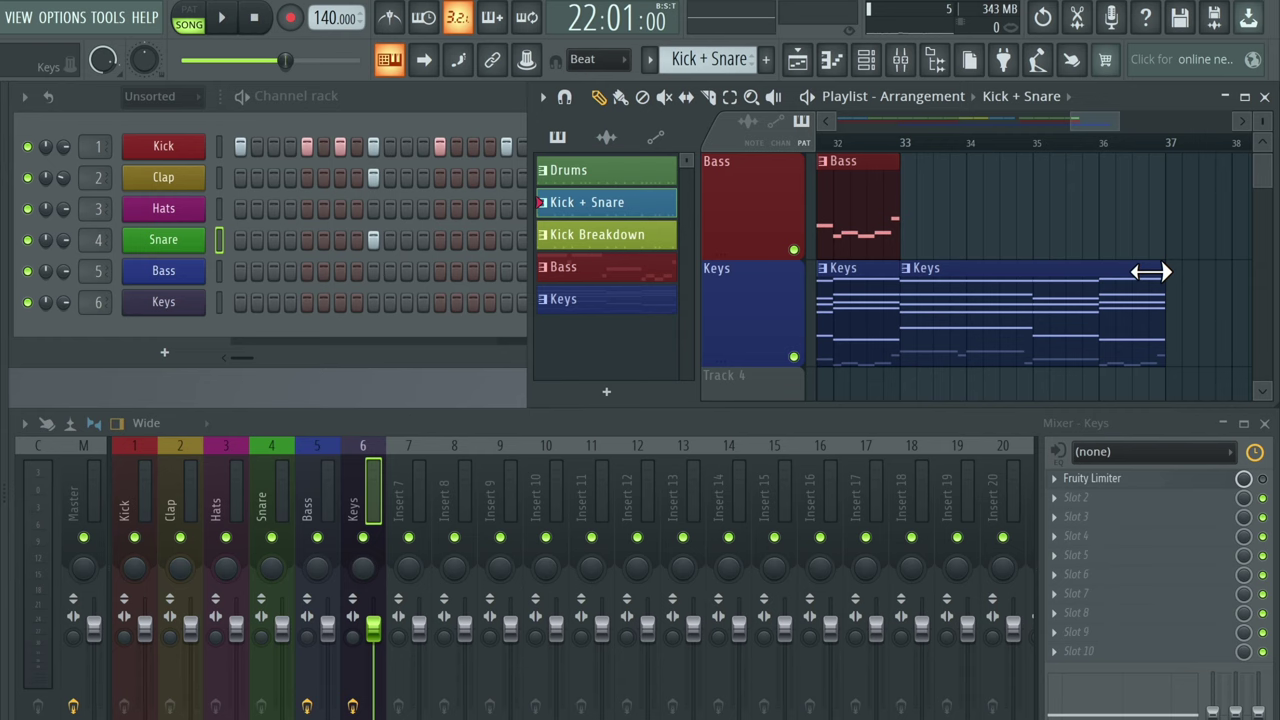
{"action": "mouse_move", "coordinate": [1150, 272]}
{"action": "left_mouse_down"}
{"action": "mouse_move", "coordinate": [1114, 294]}
{"action": "mouse_move", "coordinate": [1035, 300]}
{"action": "left_mouse_up"}
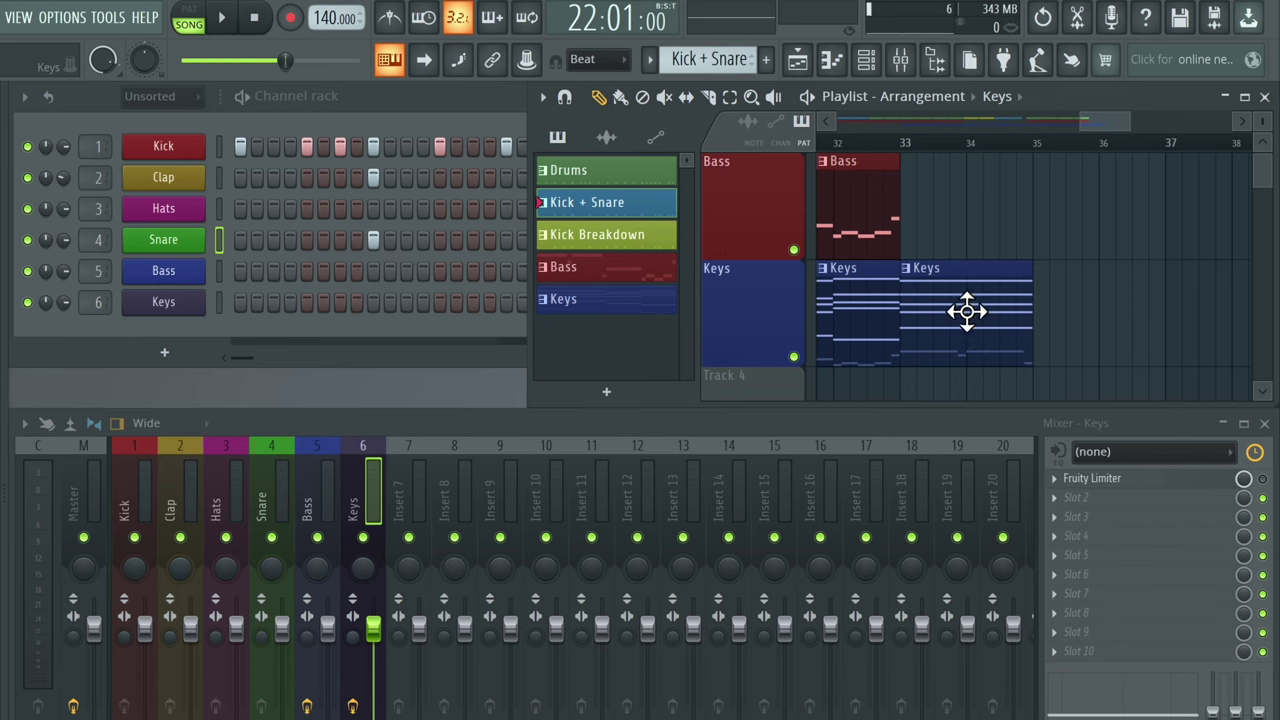
Fit the whole arrangement in the playlist view and listen to it from bar 1 to the end.
{"action": "key", "text": "super+4"}
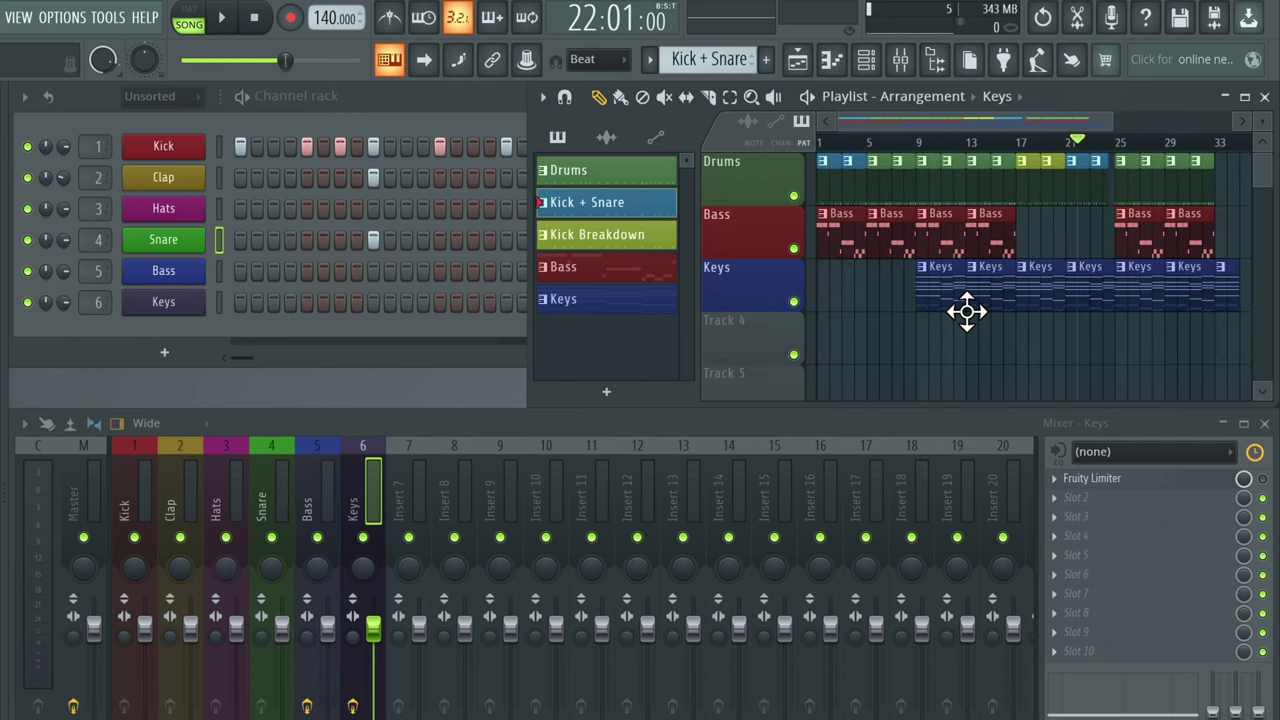
{"action": "left_click", "coordinate": [846, 152]}
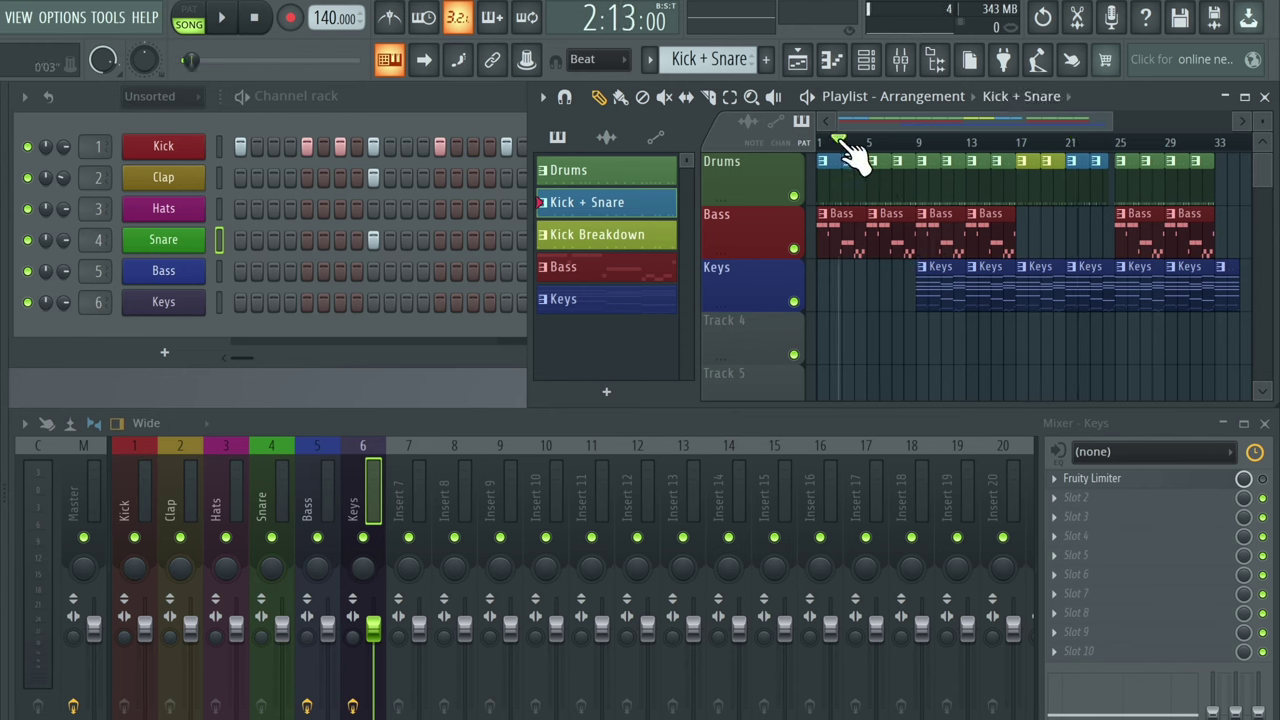
{"action": "left_click", "coordinate": [813, 143]}
{"action": "key", "text": "space"}
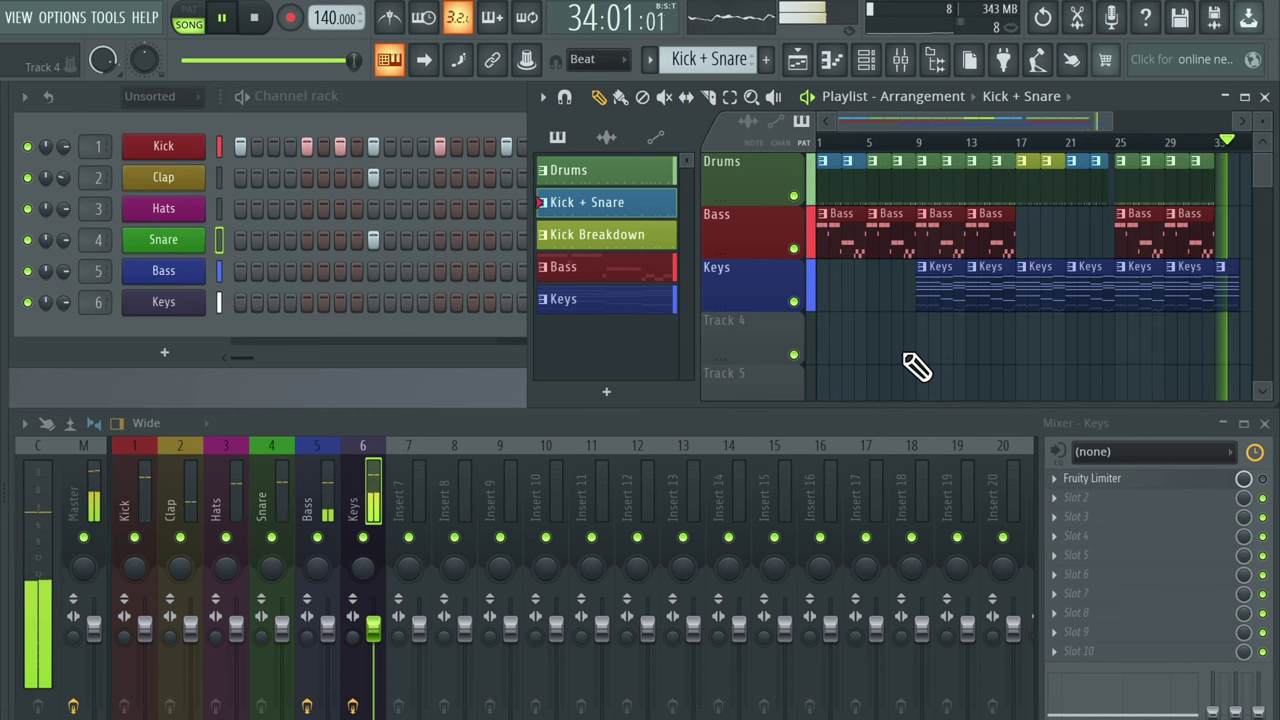
{"action": "key", "text": "space"}
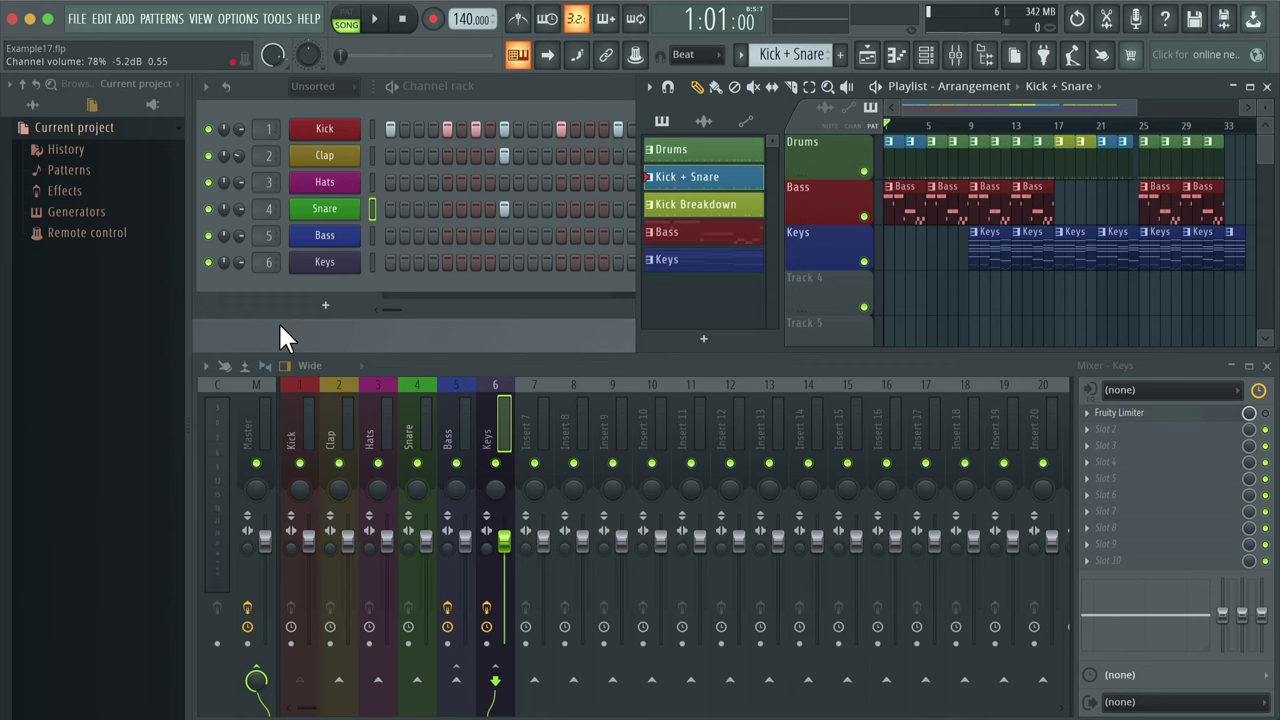
While playing the song, raise the Kick mixer track's volume to 108% and lower the Keys mixer track's volume to 75%.
{"action": "left_click", "coordinate": [276, 412]}
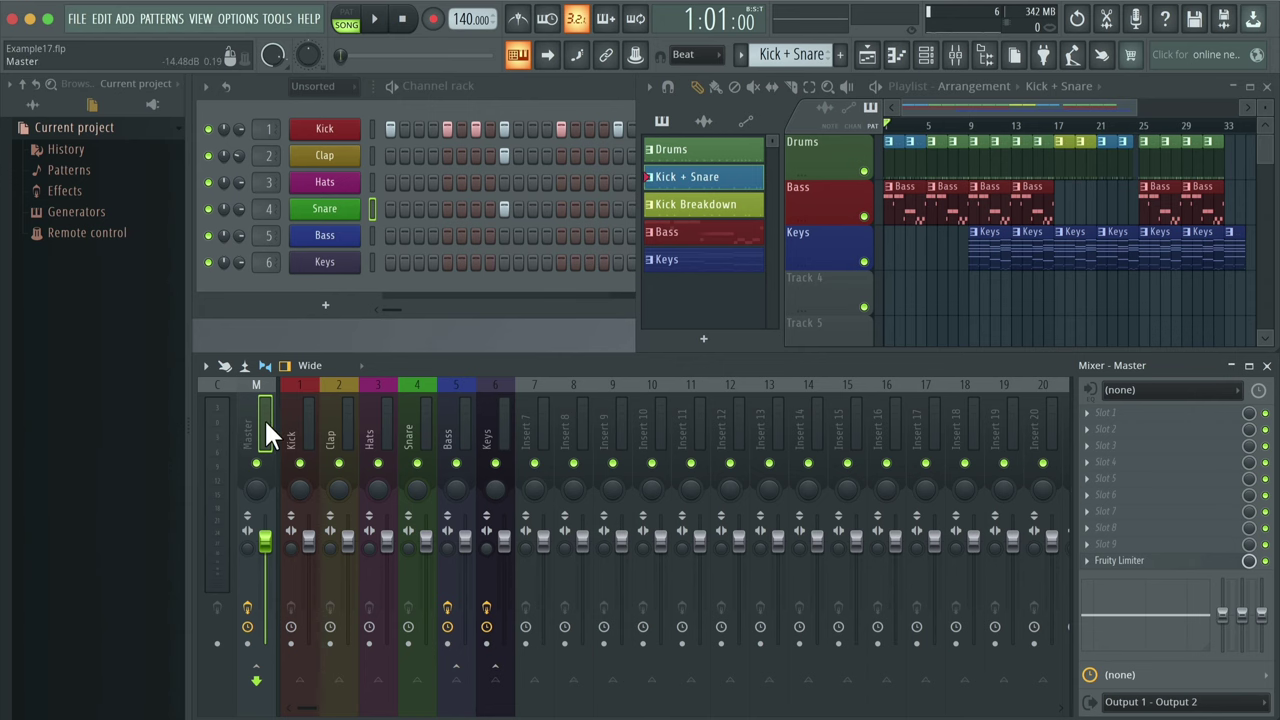
{"action": "left_click", "coordinate": [965, 56]}
{"action": "left_click", "coordinate": [967, 56]}
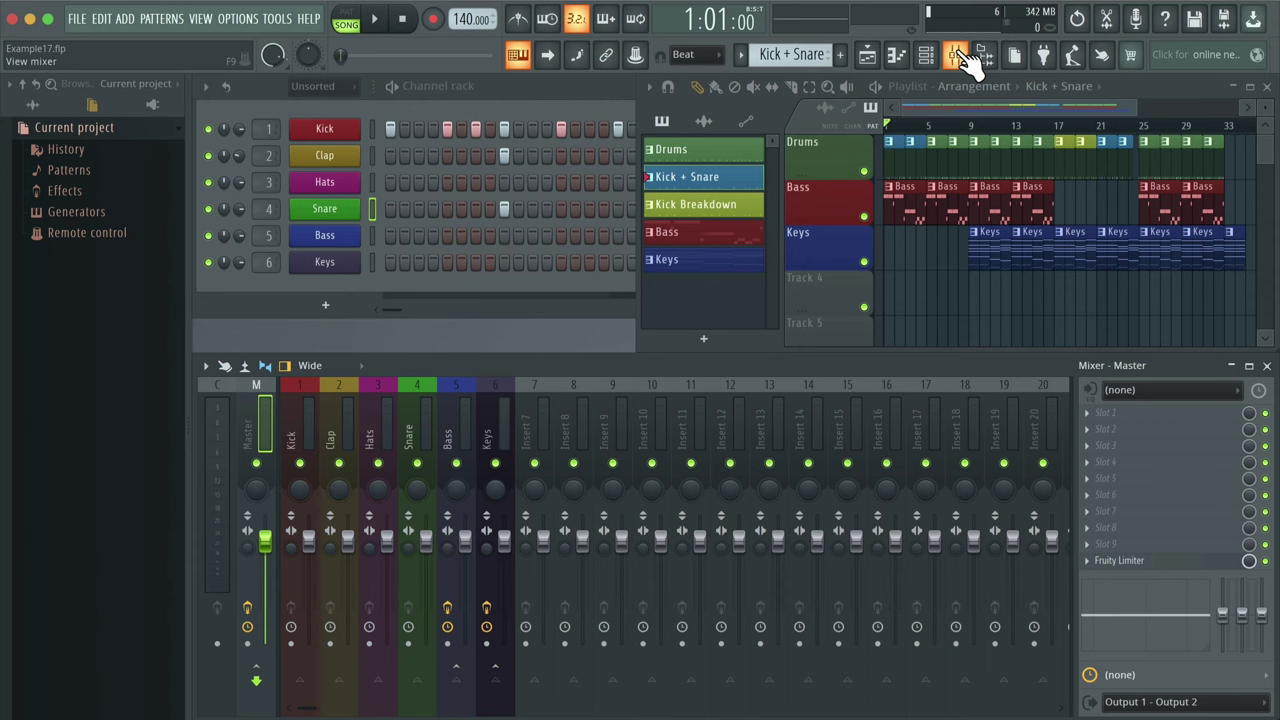
{"action": "key", "text": "space"}
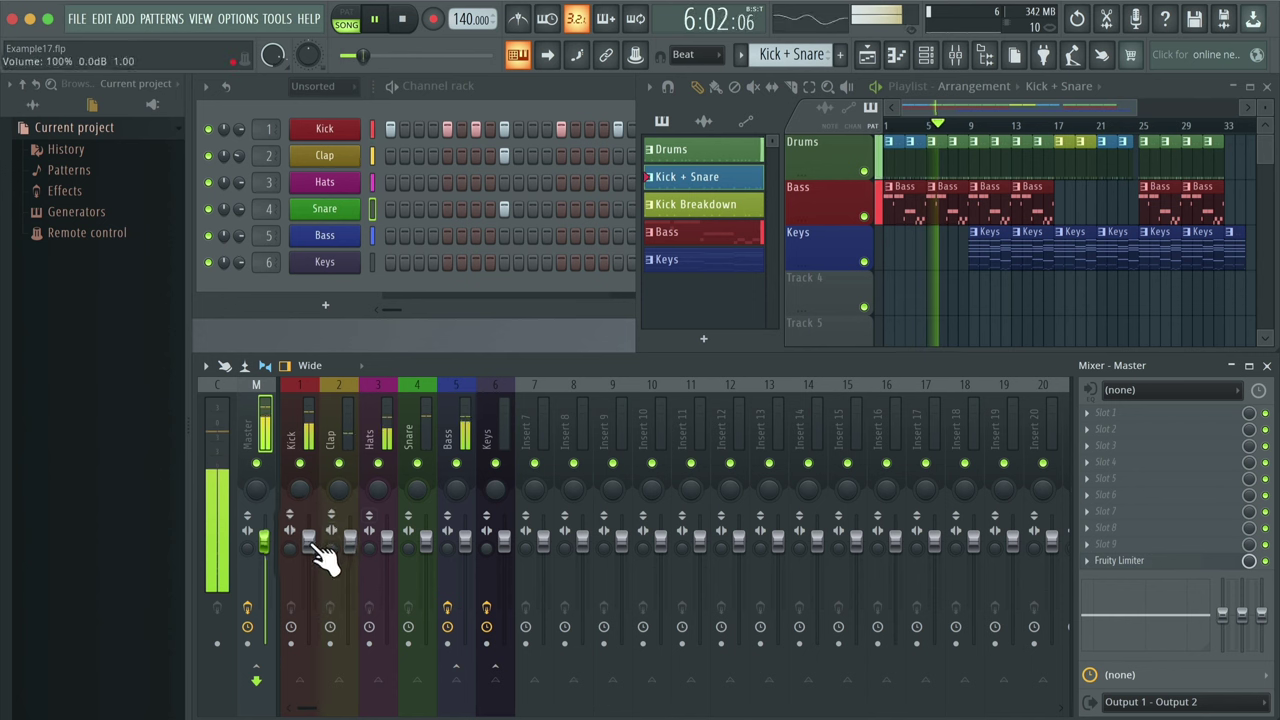
{"action": "mouse_move", "coordinate": [314, 550]}
{"action": "left_mouse_down"}
{"action": "mouse_move", "coordinate": [314, 525]}
{"action": "mouse_move", "coordinate": [323, 536]}
{"action": "left_mouse_up"}
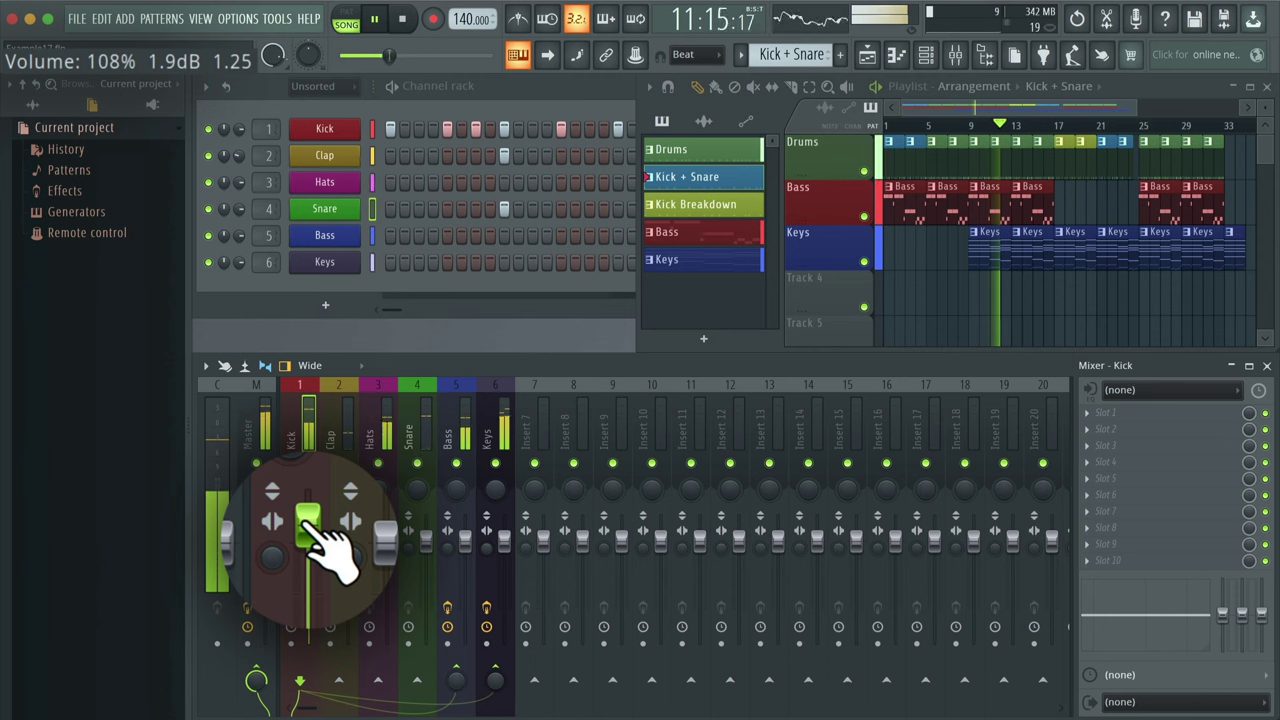
{"action": "left_click", "coordinate": [308, 530], "text": "alt"}
{"action": "left_click_drag", "start_coordinate": [503, 533], "coordinate": [507, 568]}
{"action": "key", "text": "space"}
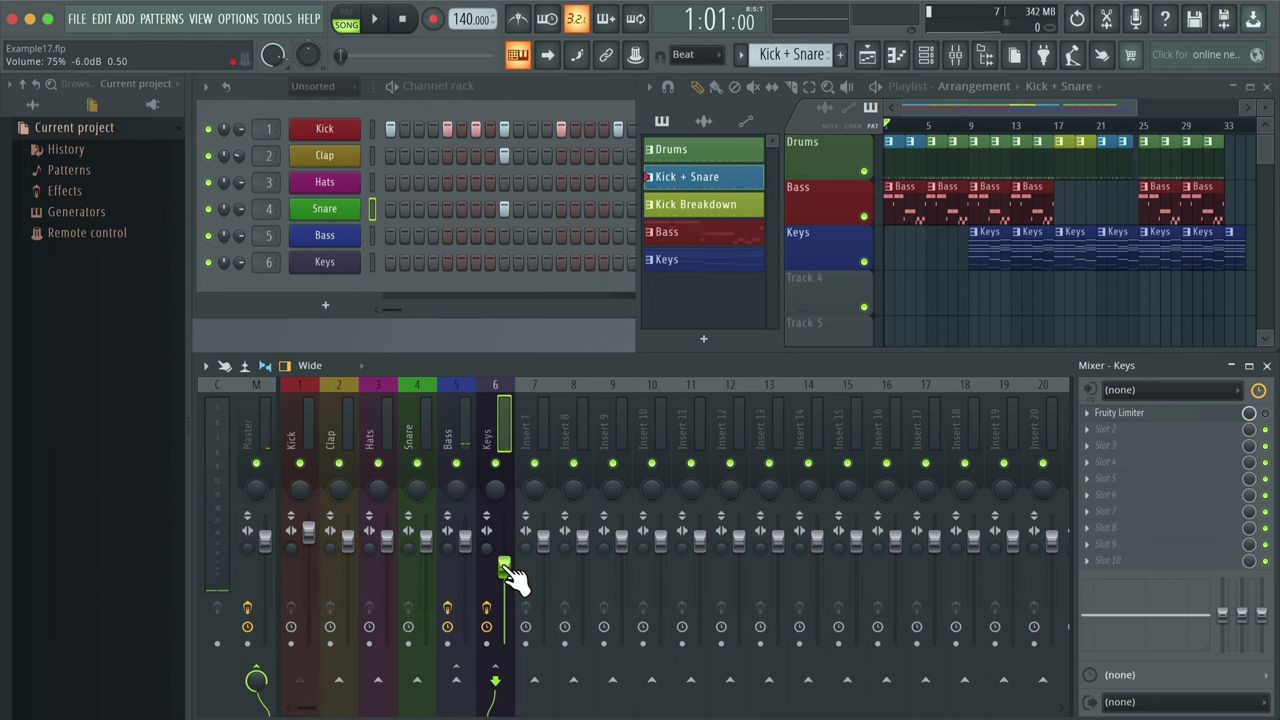
Load Fruity Reeverb 2 into the first effect slot of the Snare mixer track and listen to the result.
{"action": "left_click", "coordinate": [309, 533]}
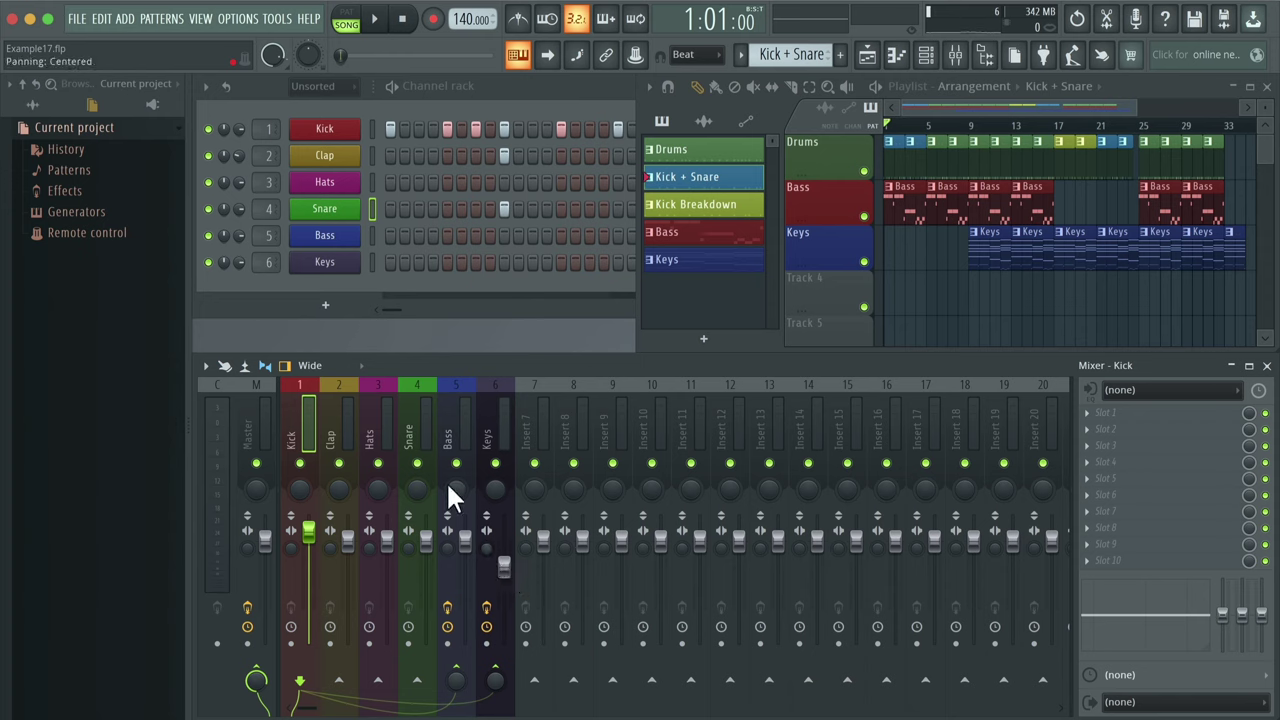
{"action": "left_click", "coordinate": [406, 409]}
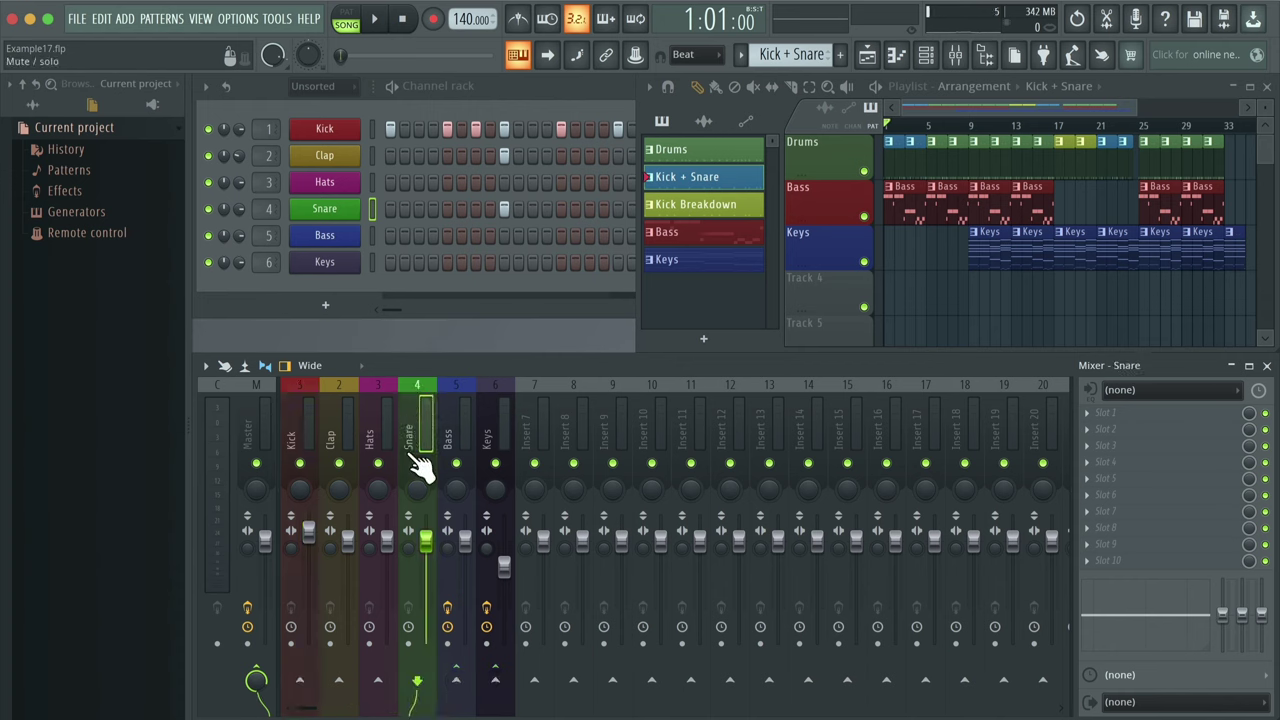
{"action": "left_click", "coordinate": [1097, 416]}
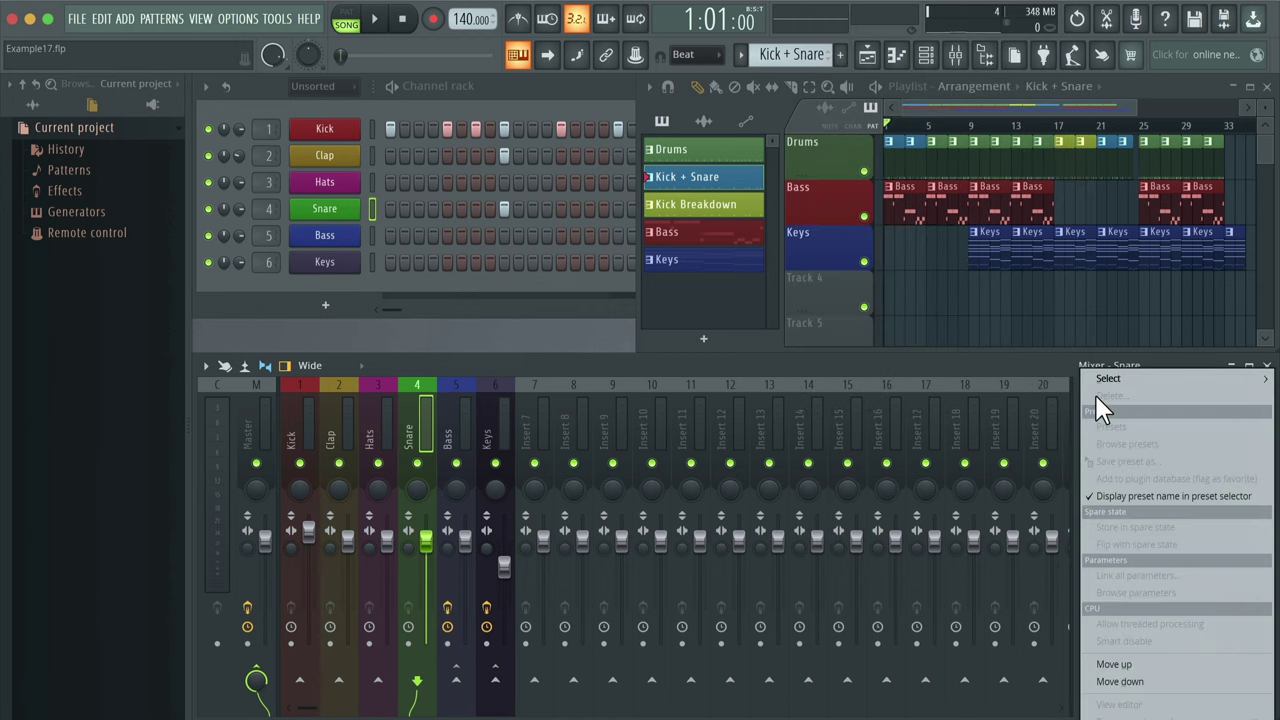
{"action": "mouse_move", "coordinate": [1106, 380]}
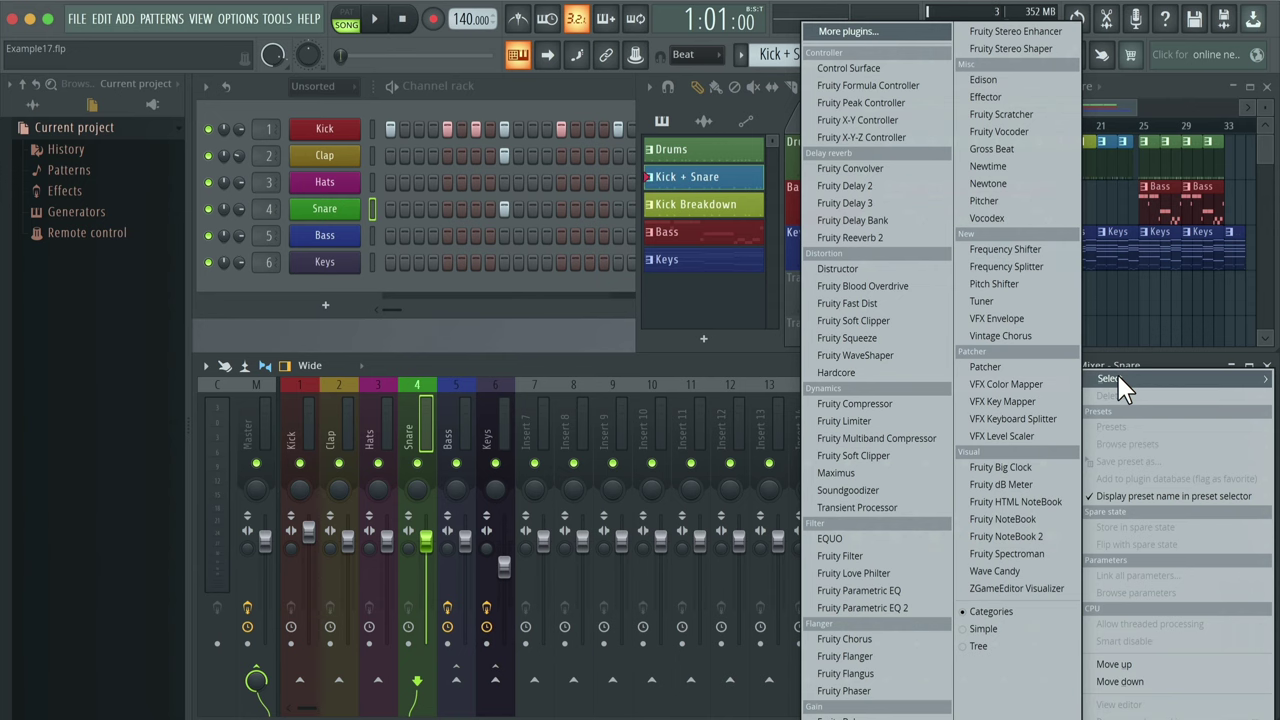
{"action": "left_click", "coordinate": [850, 235]}
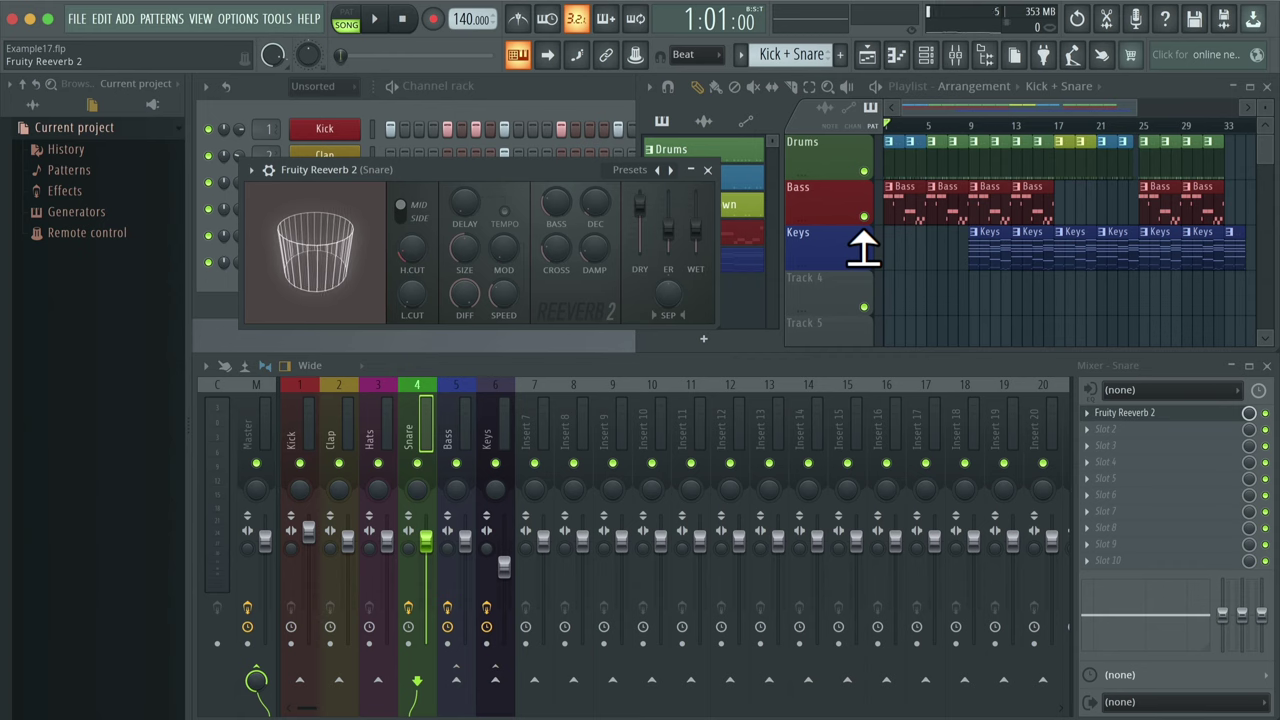
{"action": "key", "text": "space"}
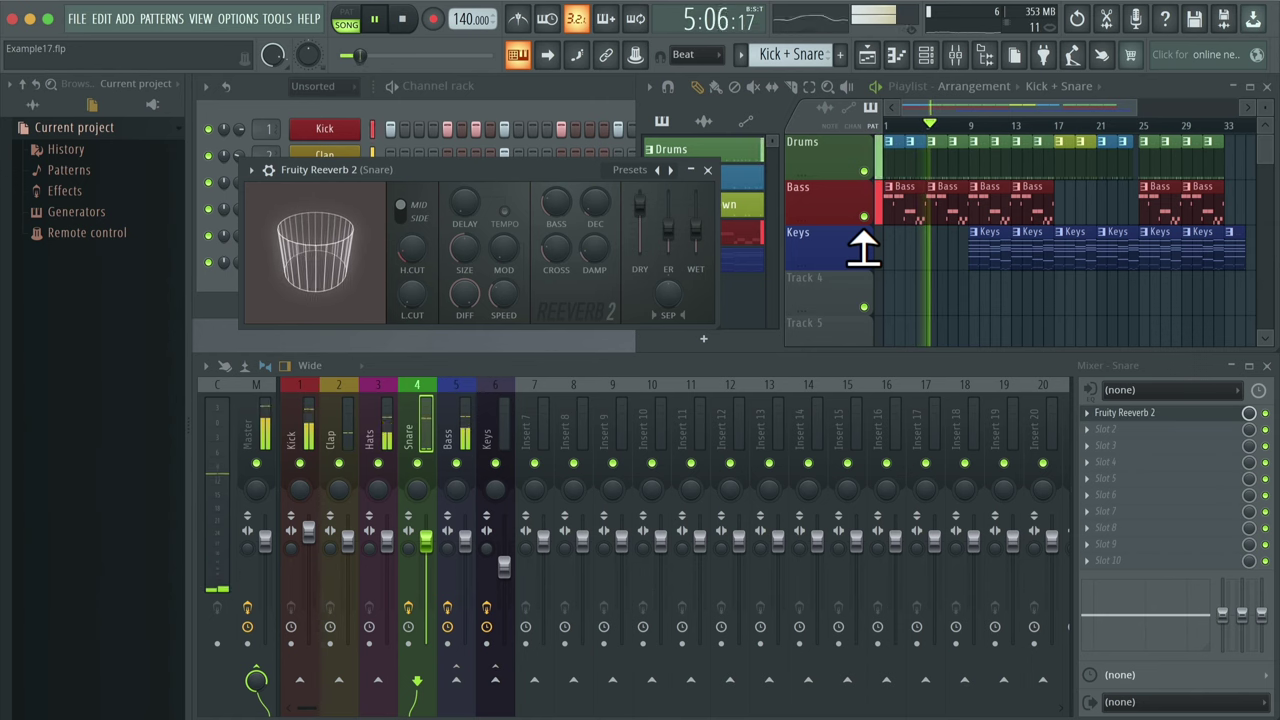
{"action": "key", "text": "space"}
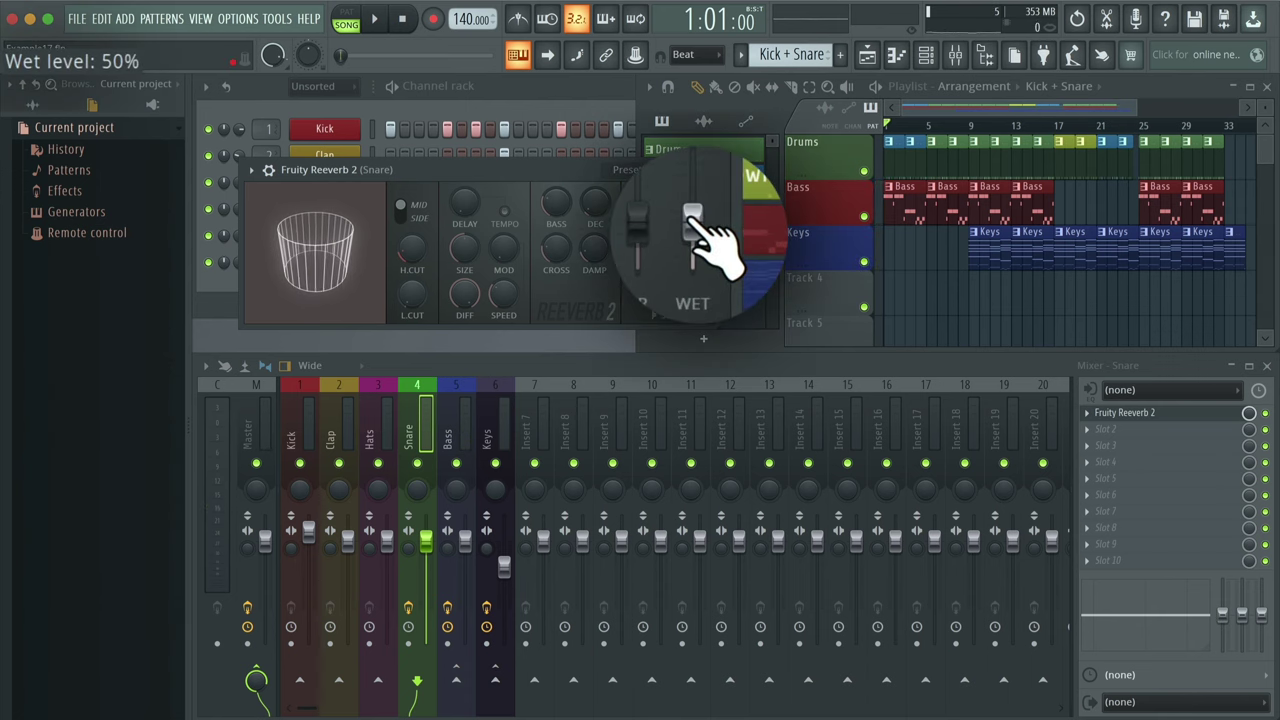
While playing the song, lower the snare reverb's wet level to 26%.
{"action": "key", "text": "space"}
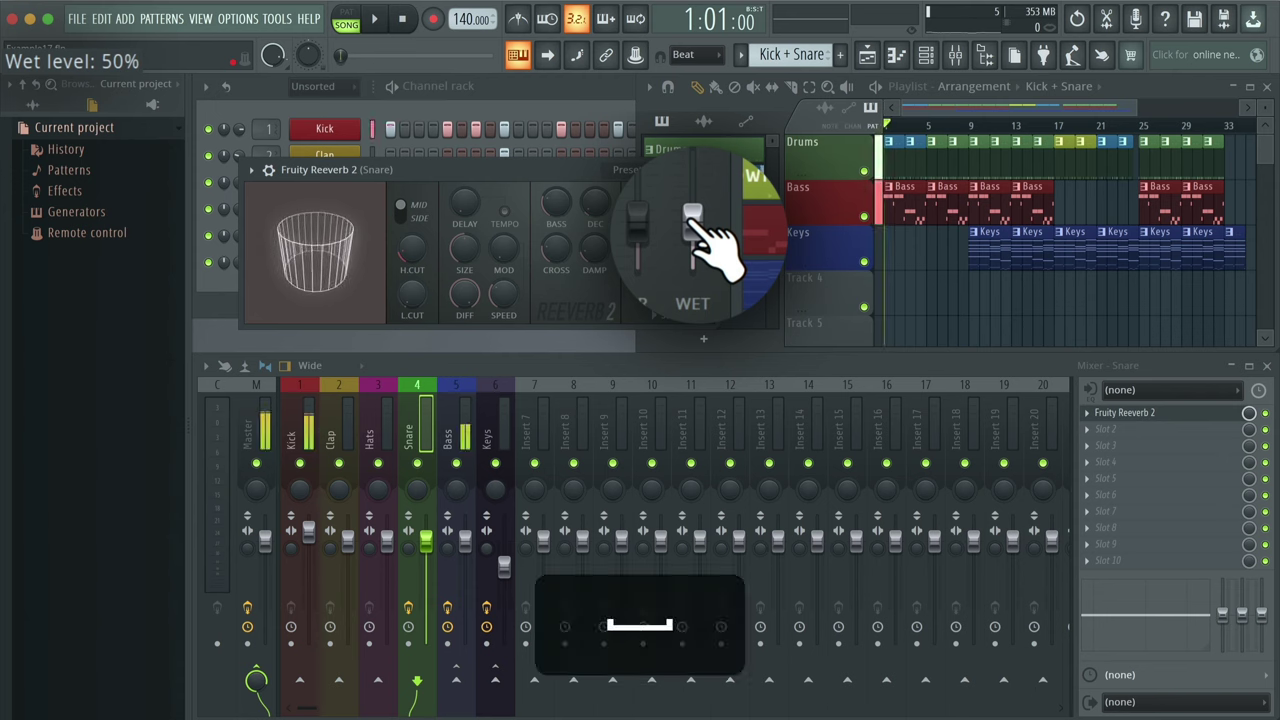
{"action": "left_click_drag", "start_coordinate": [693, 215], "coordinate": [695, 240]}
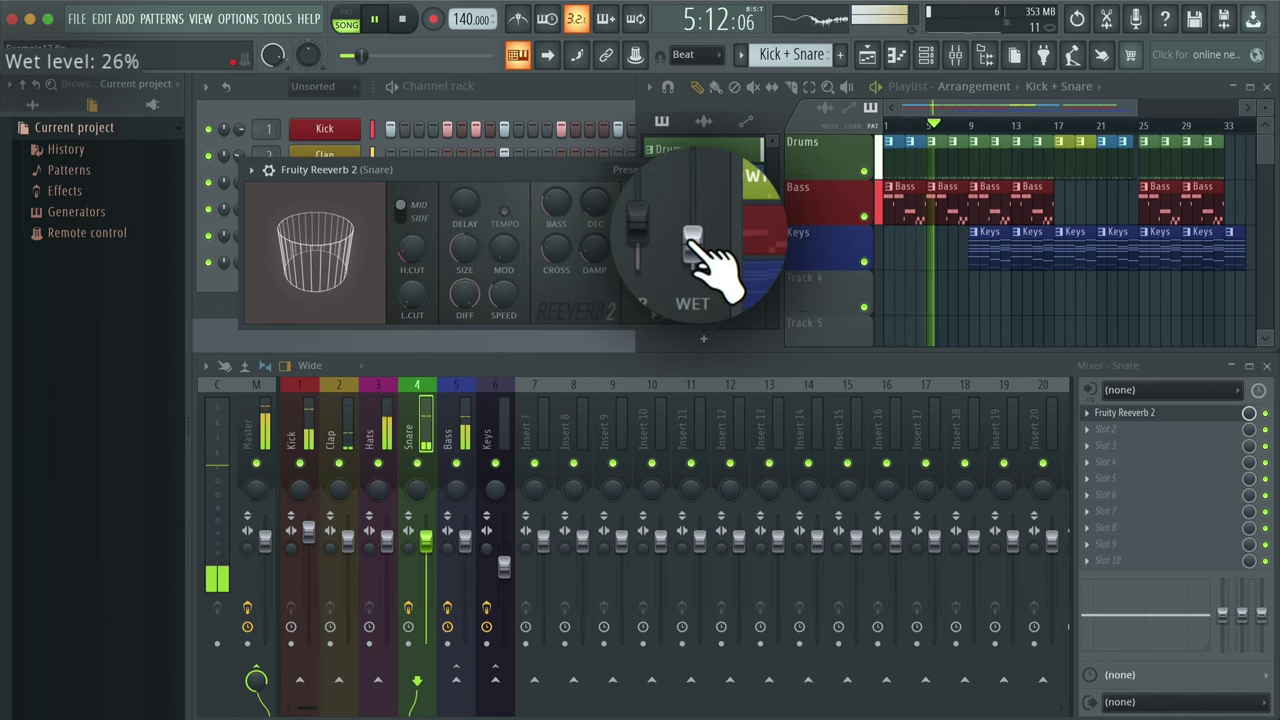
{"action": "key", "text": "space"}
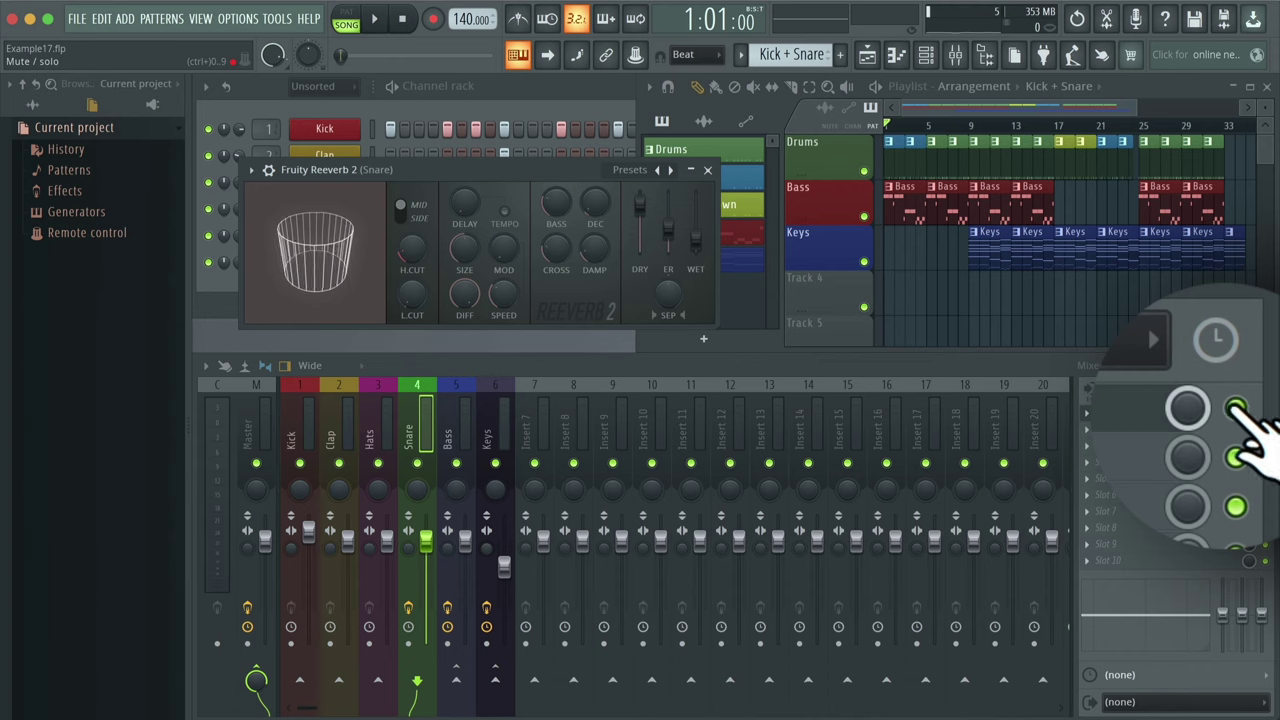
Compare the snare with and without its reverb by bypassing and re-enabling Fruity Reeverb 2 during playback.
{"action": "key", "text": "space"}
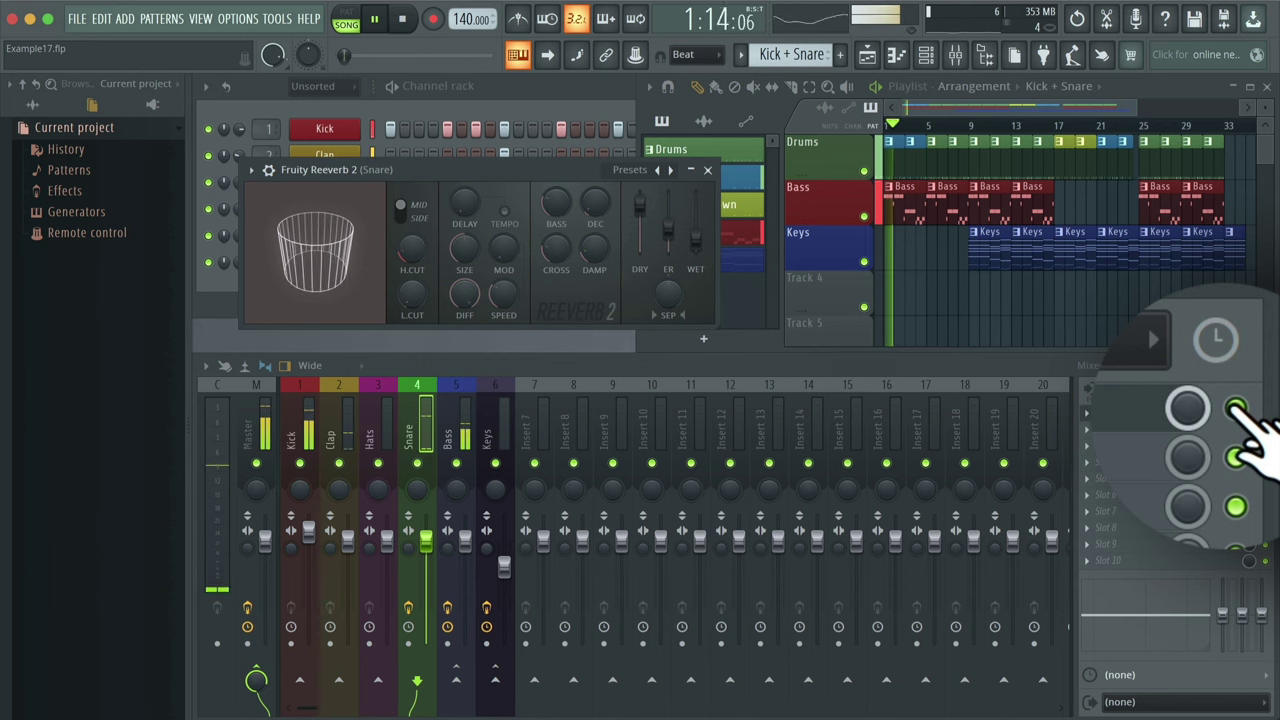
{"action": "left_click", "coordinate": [1240, 410]}
{"action": "left_click", "coordinate": [1238, 410]}
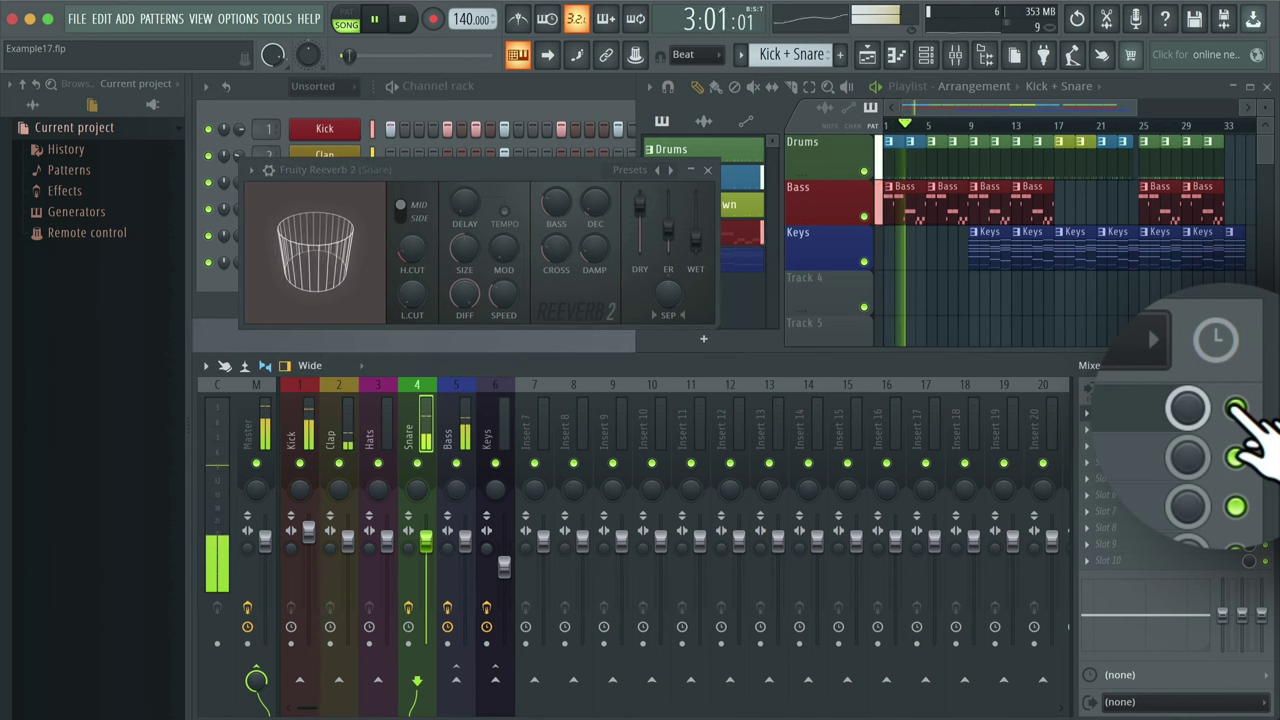
{"action": "left_click", "coordinate": [1238, 410]}
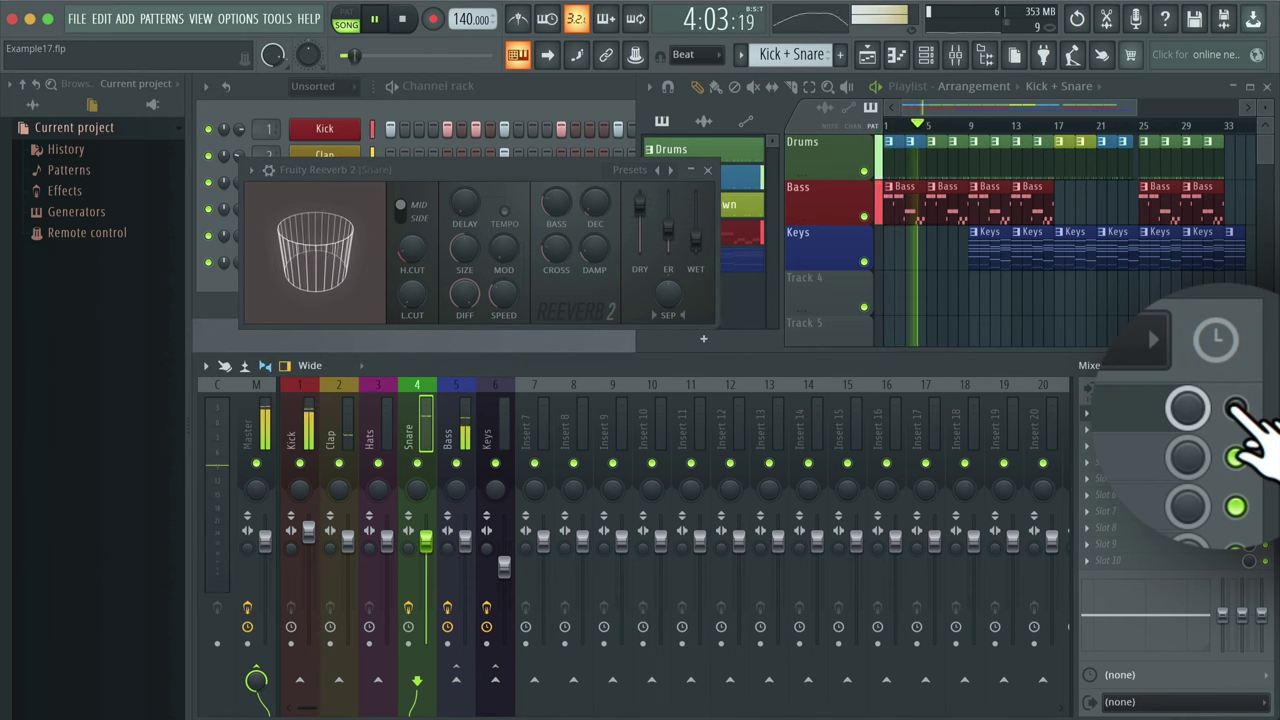
{"action": "left_click", "coordinate": [1238, 410]}
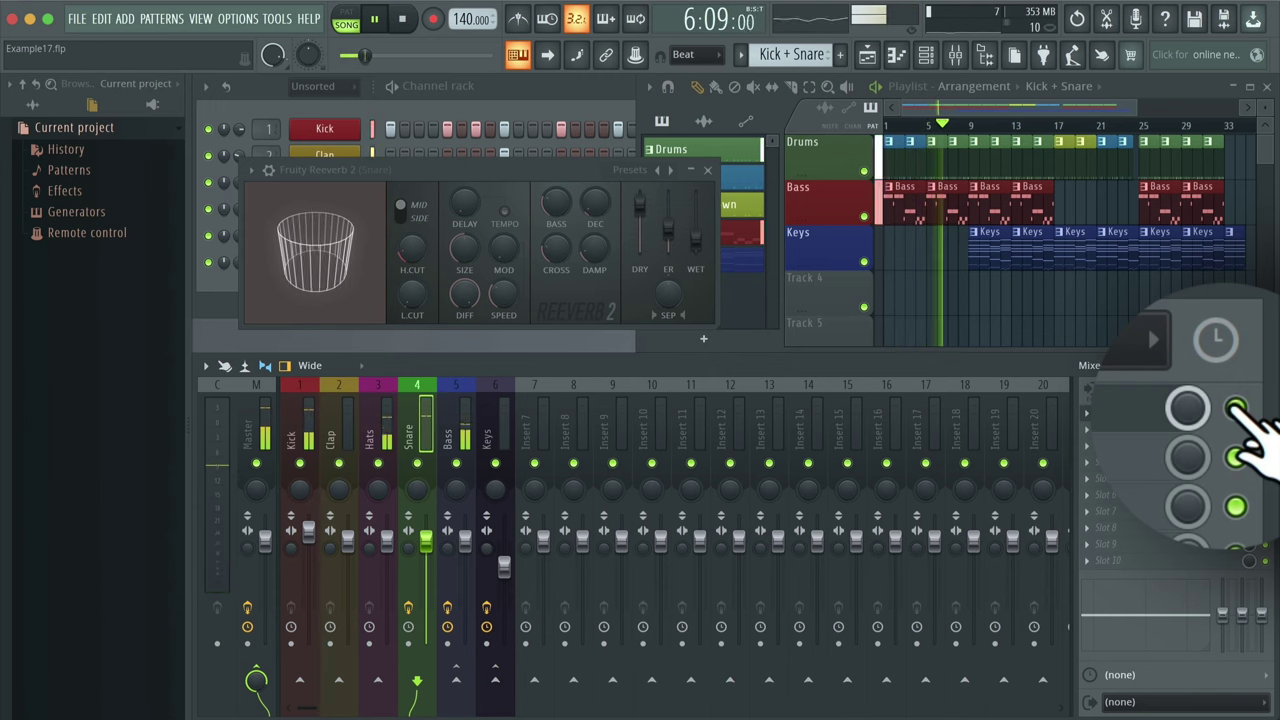
{"action": "key", "text": "space"}
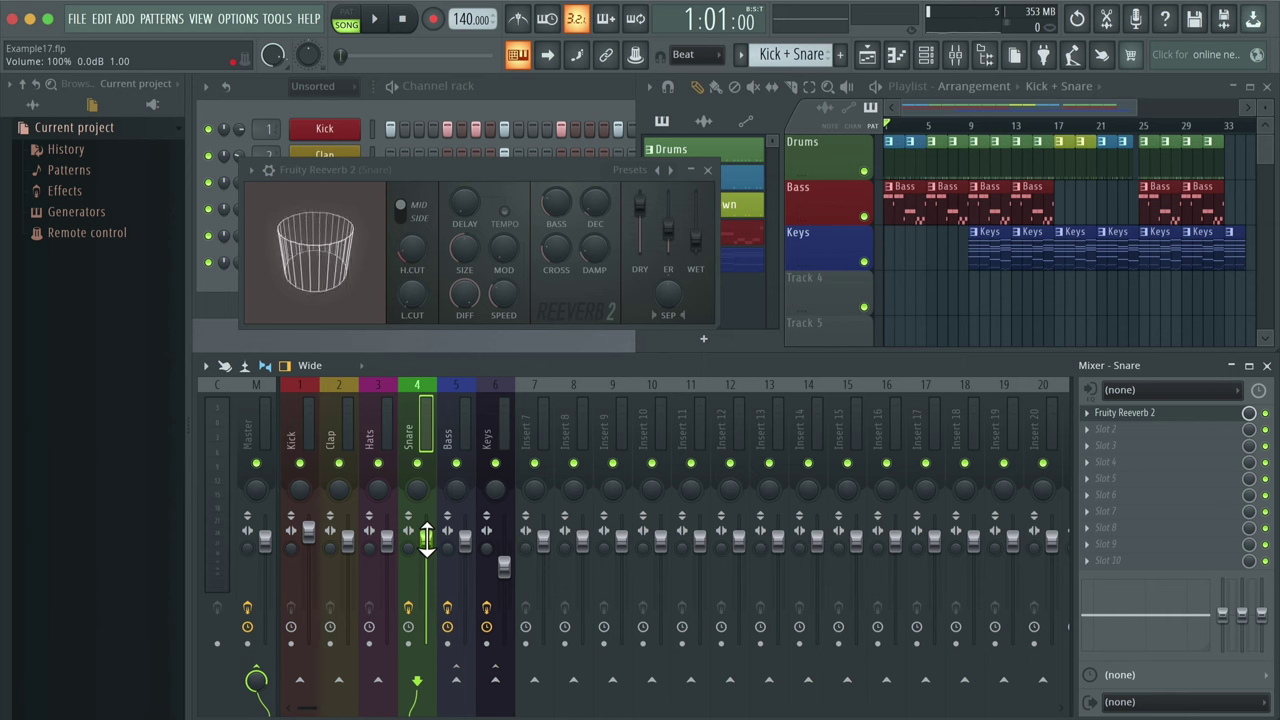
Set the Snare mixer track's volume to 98% while the song plays, and listen to the mix from the beginning.
{"action": "left_click_drag", "start_coordinate": [426, 541], "coordinate": [426, 545]}
{"action": "key", "text": "space"}
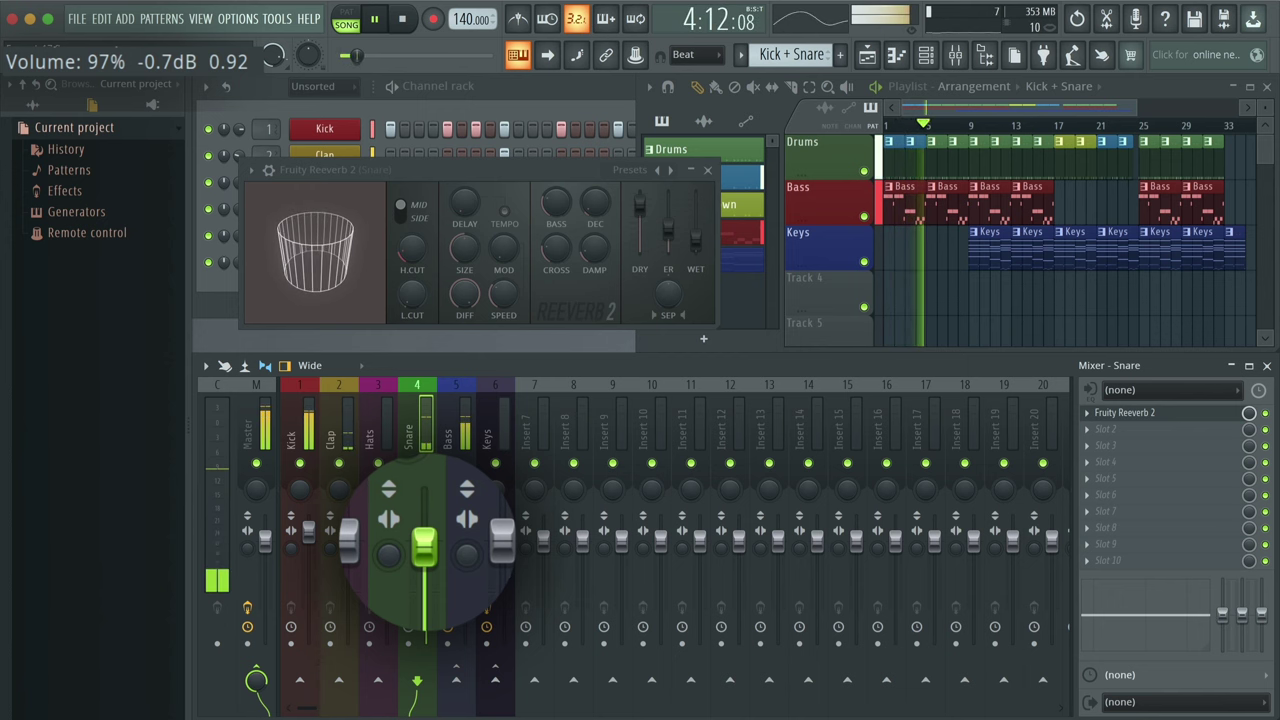
{"action": "left_click_drag", "start_coordinate": [426, 545], "coordinate": [426, 542]}
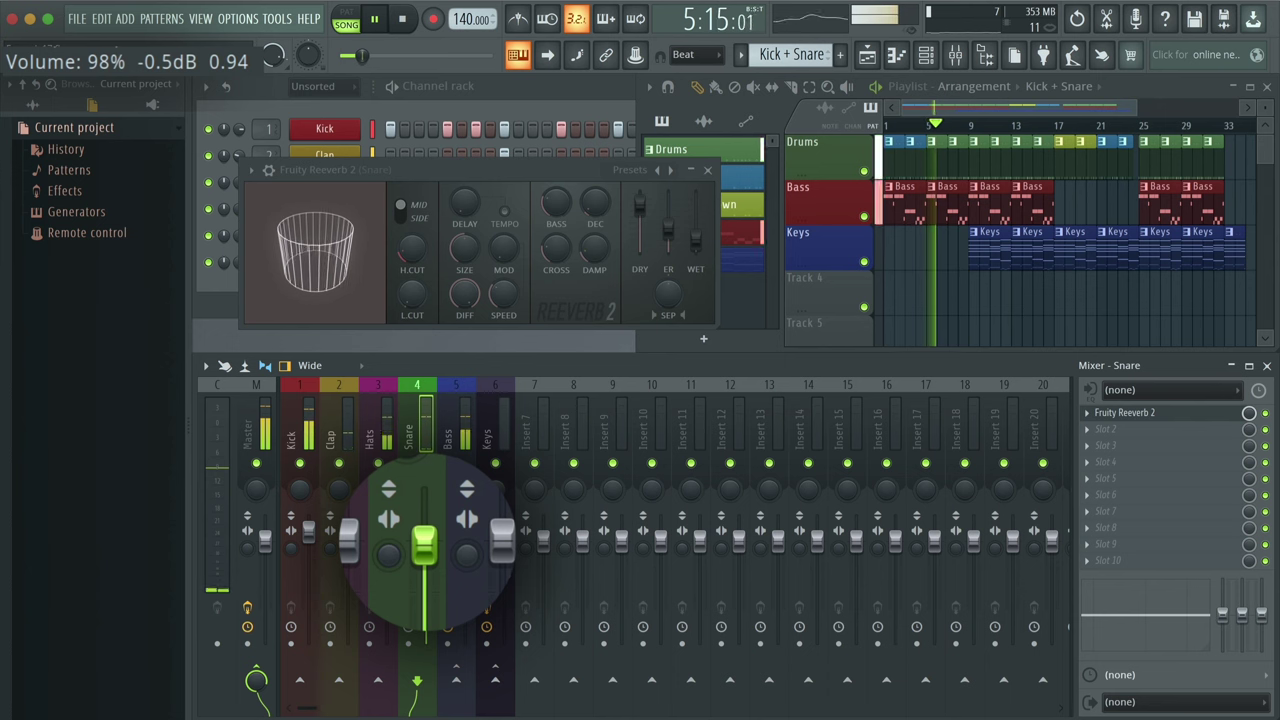
{"action": "key", "text": "space"}
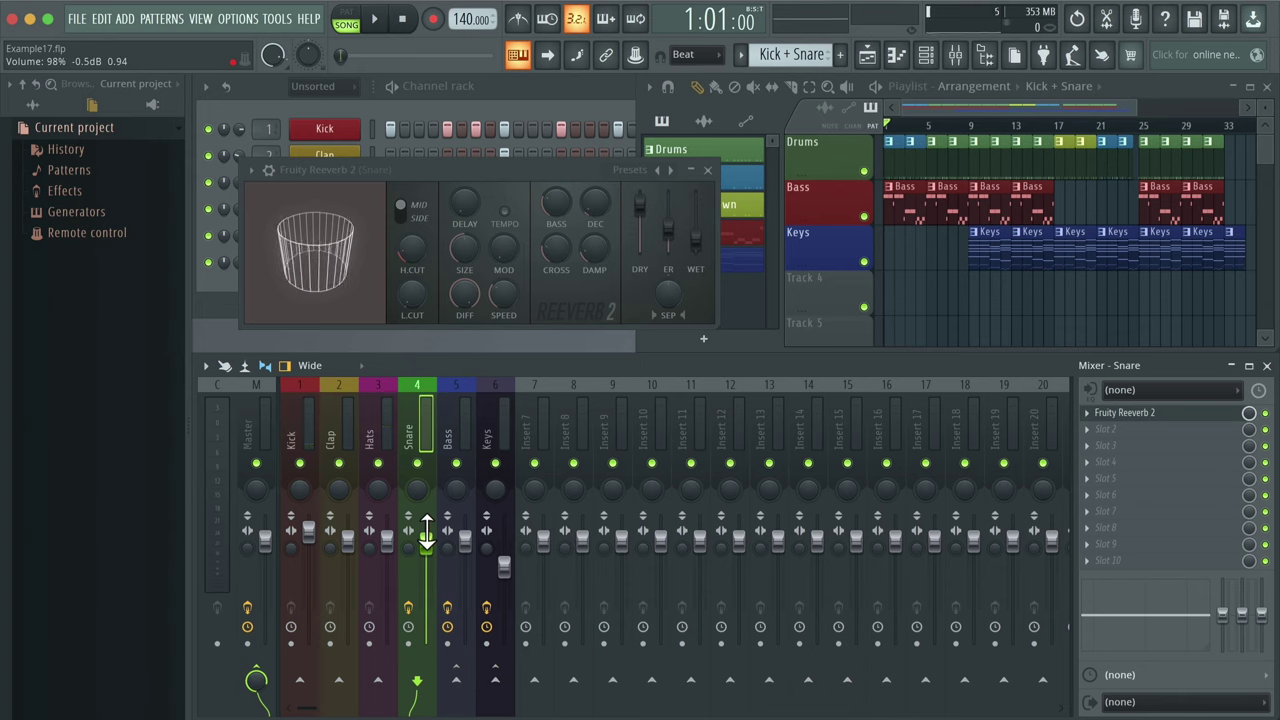
{"action": "key", "text": "space"}
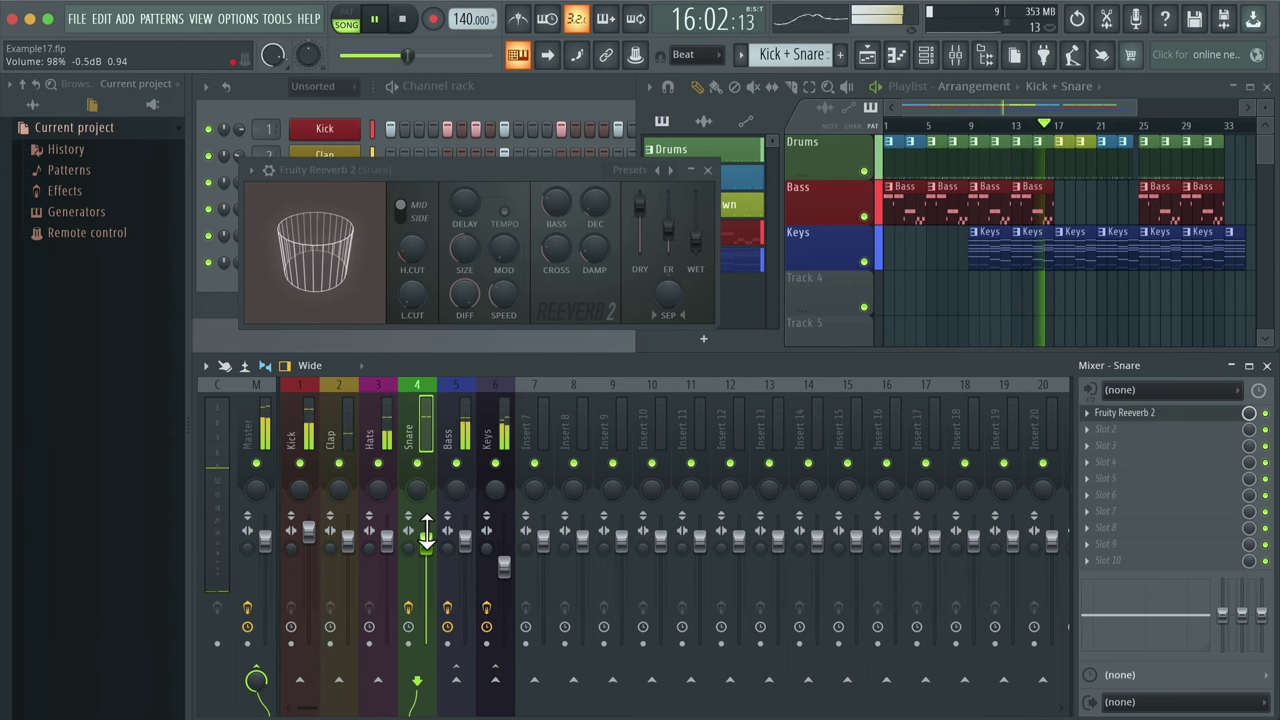
{"action": "key", "text": "space"}
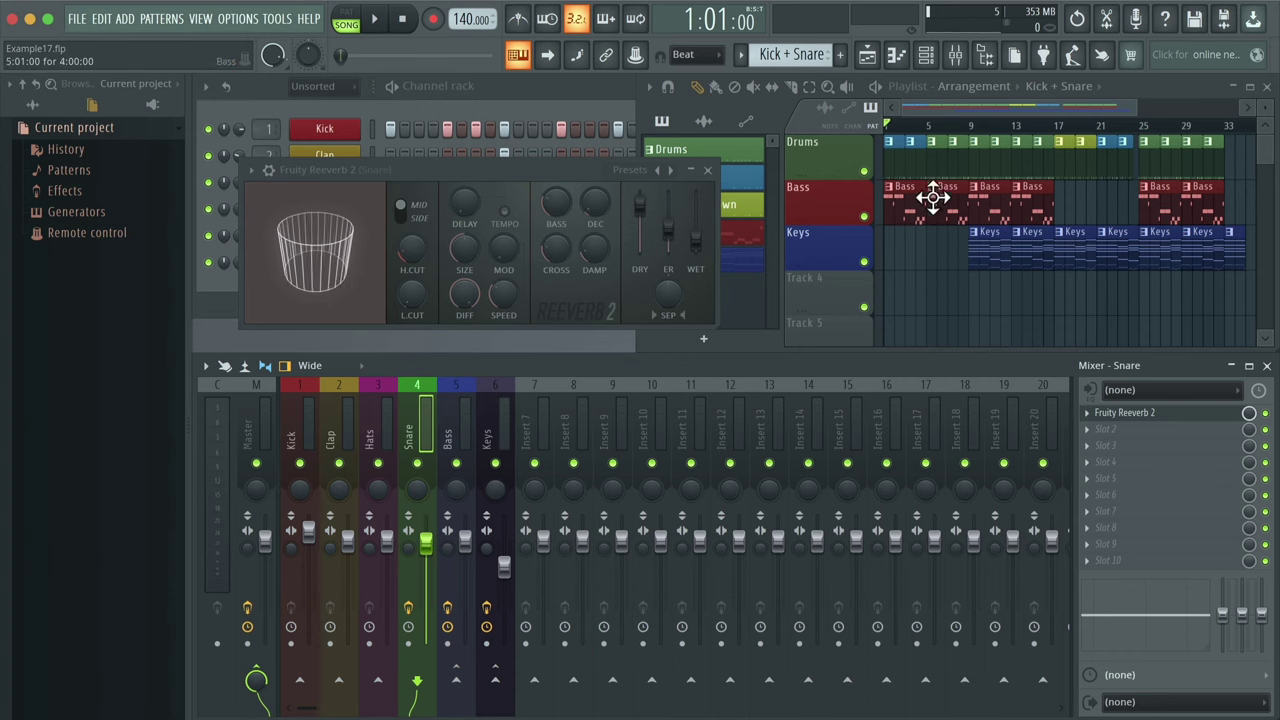
Playing from the end of bar 8, try panning the Keys mixer track 42% and 62% left, and reset it to centre.
{"action": "left_click", "coordinate": [980, 130]}
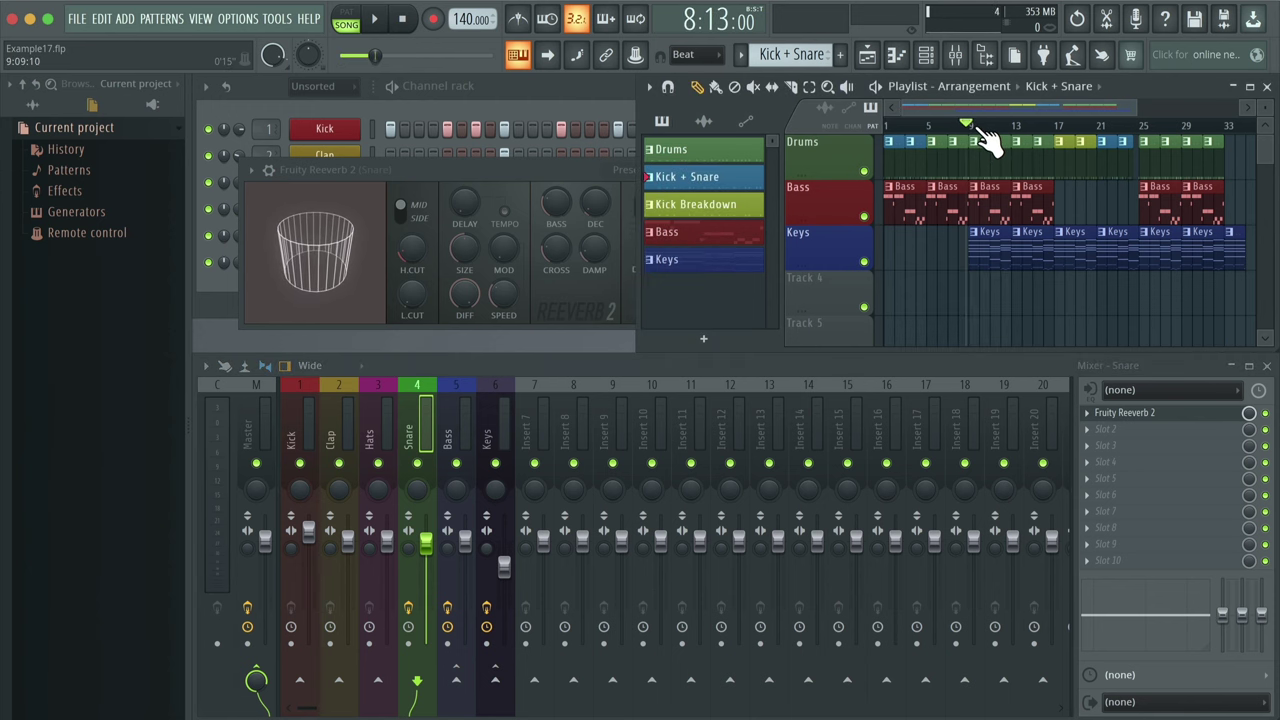
{"action": "key", "text": "space"}
{"action": "mouse_move", "coordinate": [495, 488]}
{"action": "left_mouse_down"}
{"action": "mouse_move", "coordinate": [495, 540]}
{"action": "mouse_move", "coordinate": [495, 370]}
{"action": "mouse_move", "coordinate": [495, 501]}
{"action": "mouse_move", "coordinate": [495, 490]}
{"action": "left_mouse_up"}
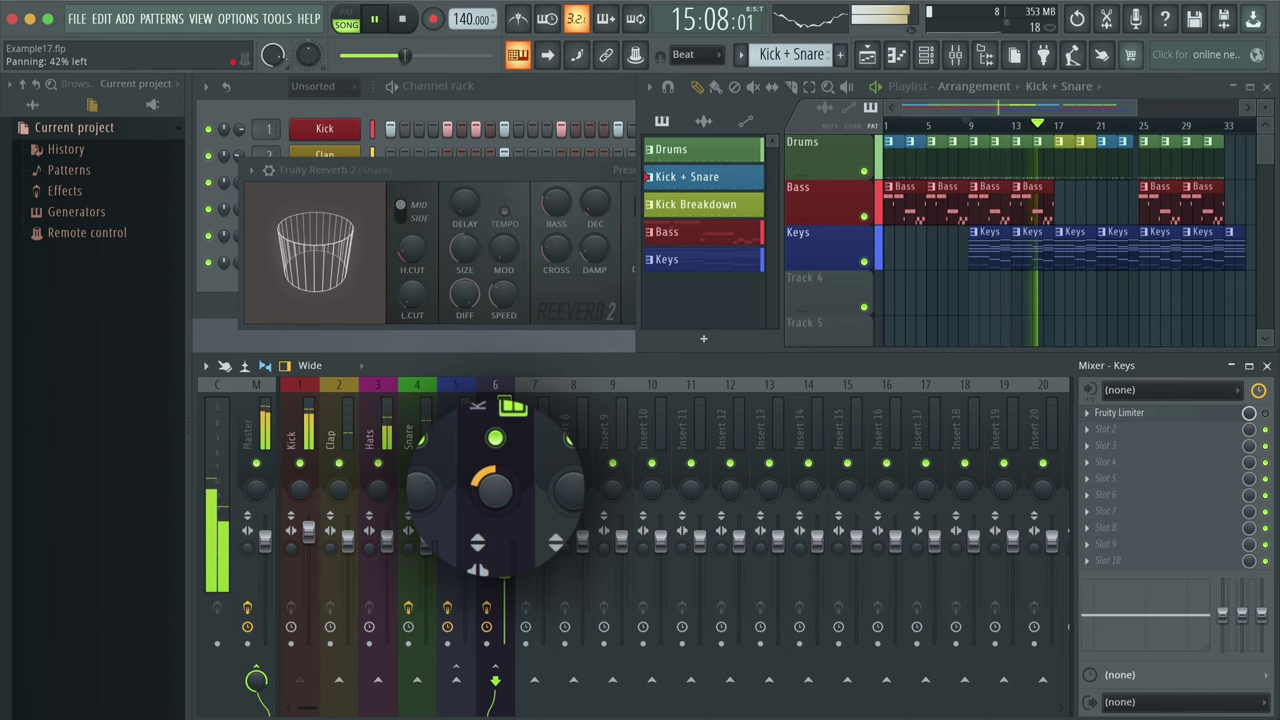
{"action": "key", "text": "space"}
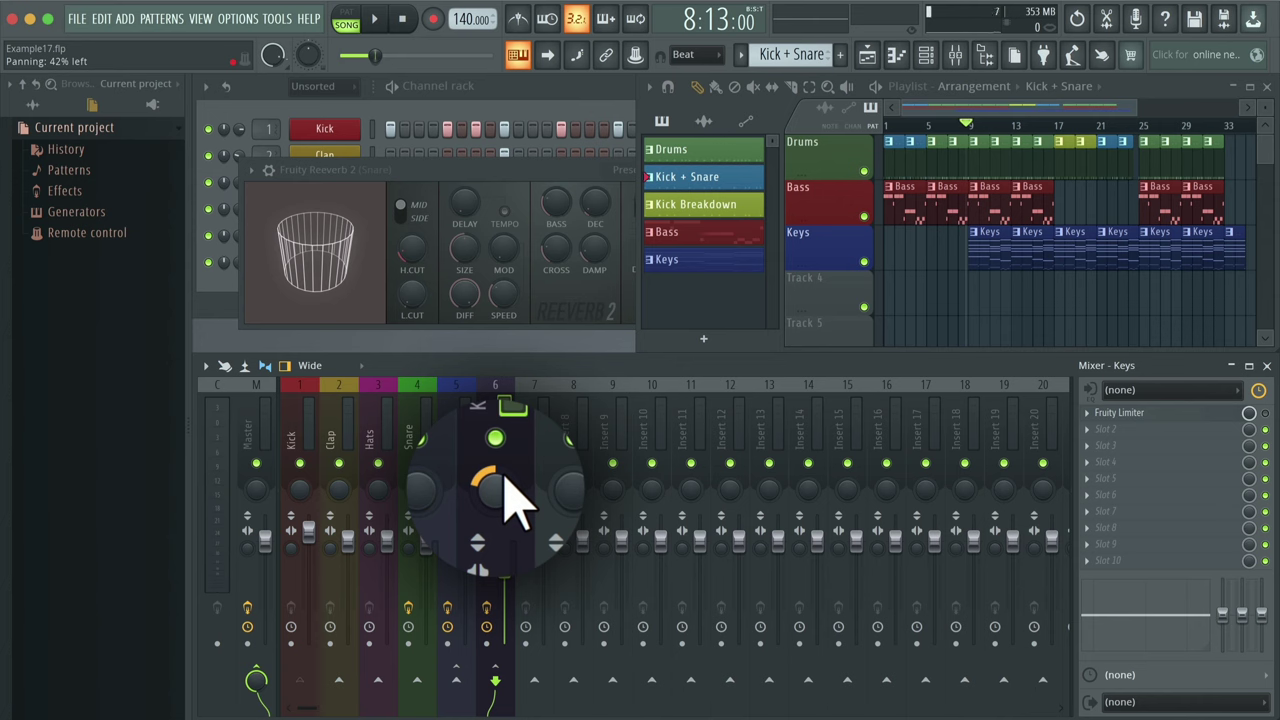
{"action": "key", "text": "space"}
{"action": "mouse_move", "coordinate": [503, 491]}
{"action": "left_mouse_down"}
{"action": "mouse_move", "coordinate": [503, 400]}
{"action": "mouse_move", "coordinate": [508, 500]}
{"action": "left_mouse_up"}
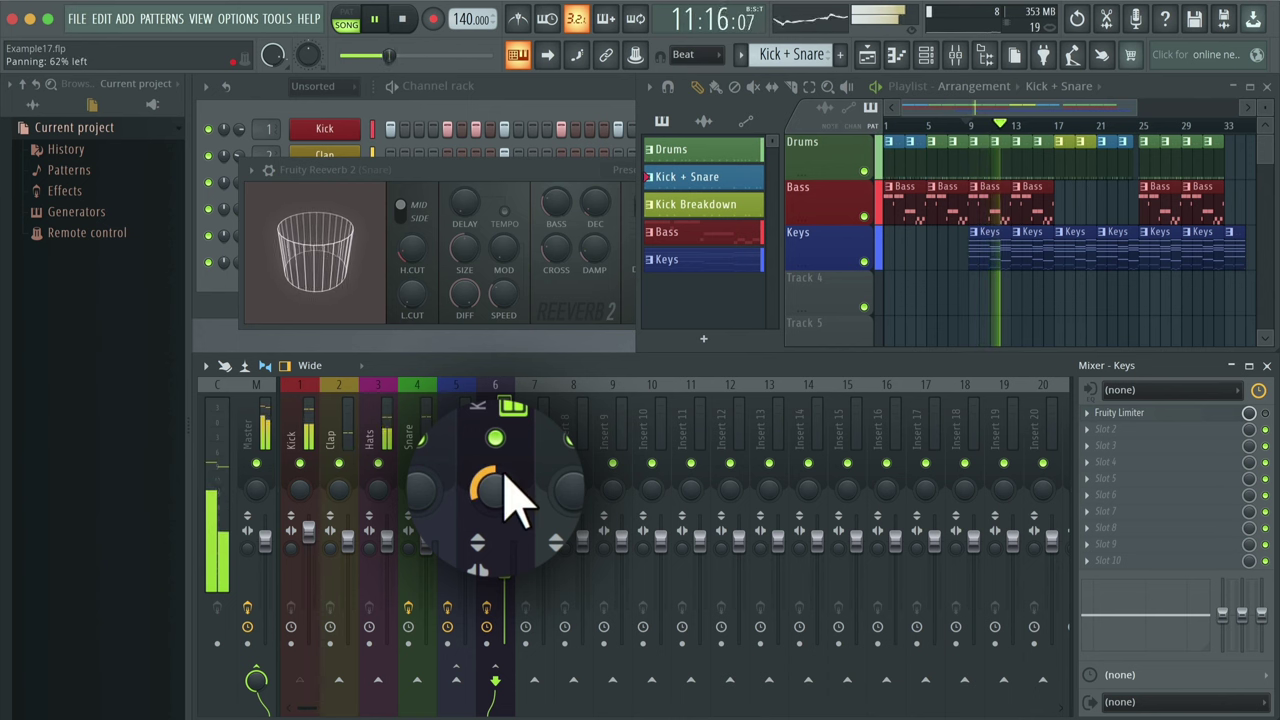
{"action": "key", "text": "space"}
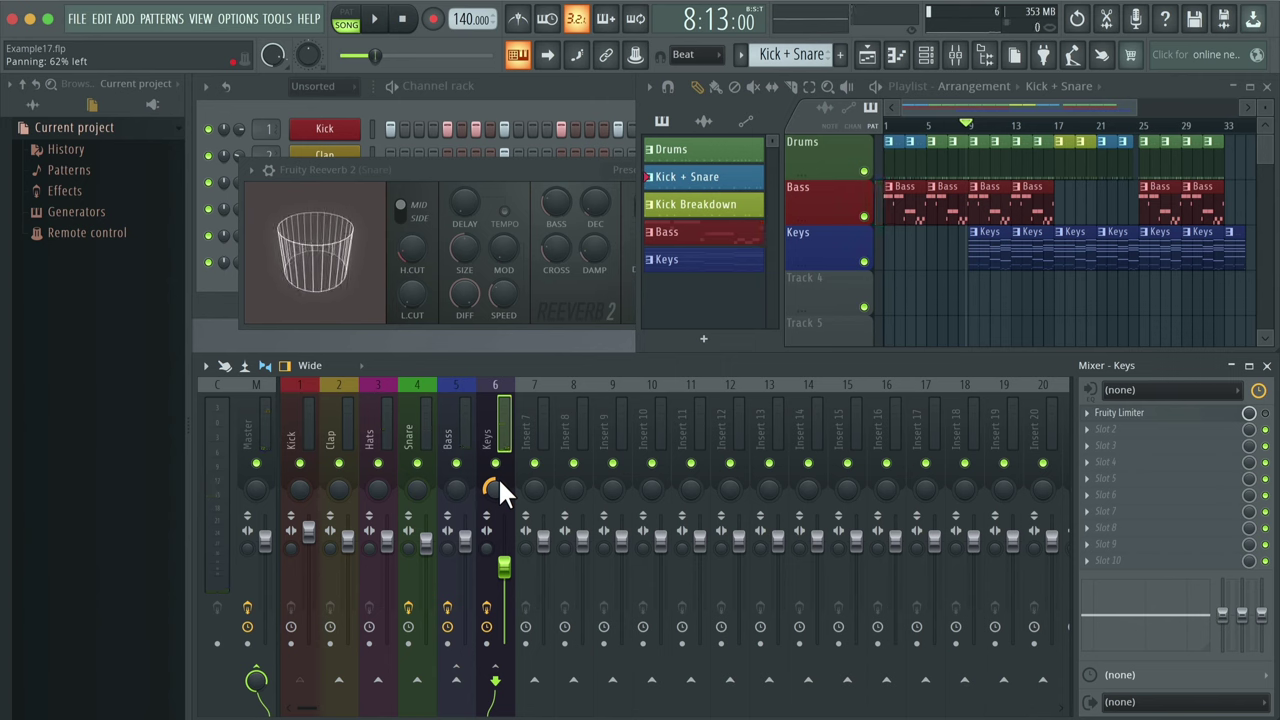
{"action": "key", "text": "alt"}
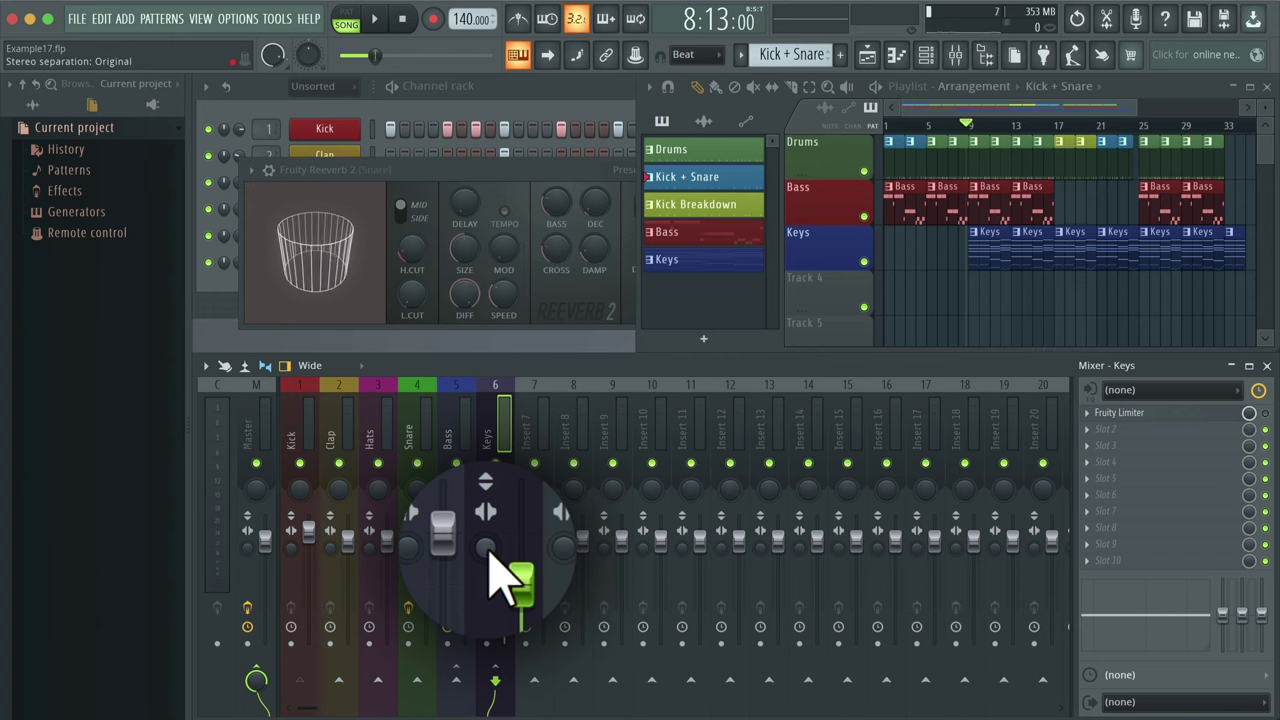
Try the Keys mixer track's stereo separation at 100% merged during playback, and return it to its original setting.
{"action": "key", "text": "space"}
{"action": "left_click_drag", "start_coordinate": [488, 551], "coordinate": [488, 590]}
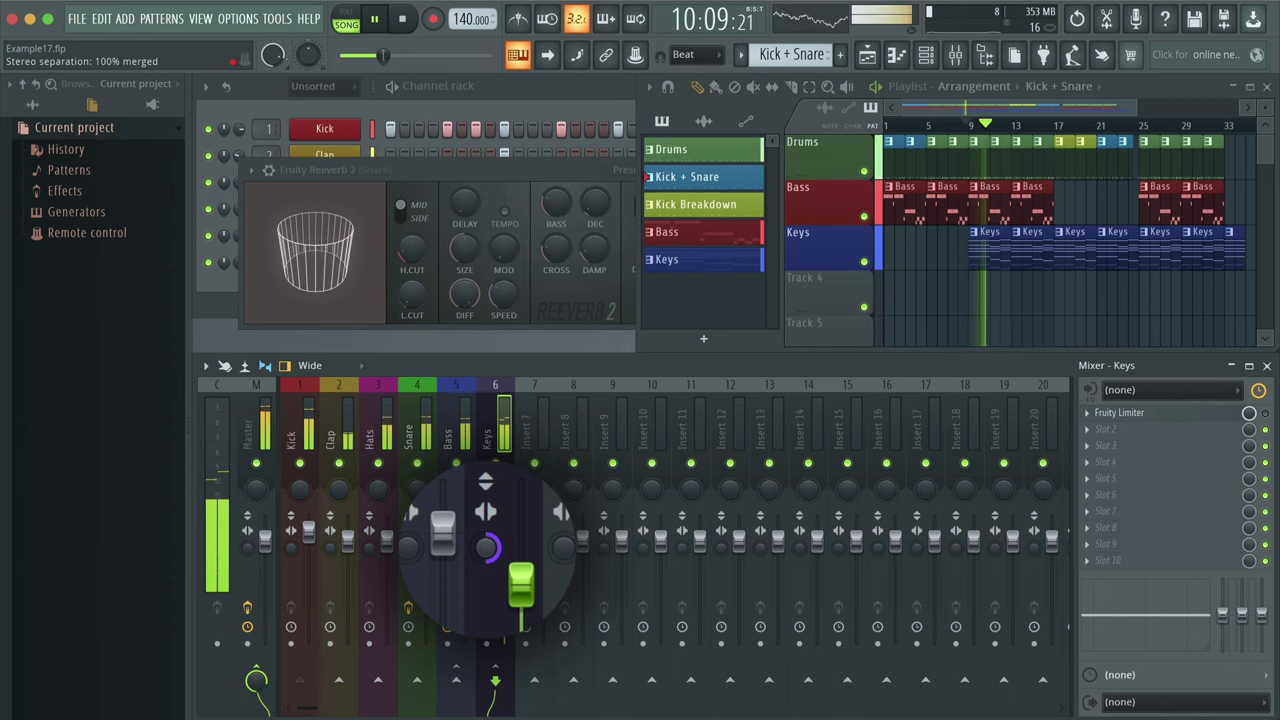
{"action": "left_click_drag", "start_coordinate": [488, 590], "coordinate": [488, 558]}
{"action": "key", "text": "space"}
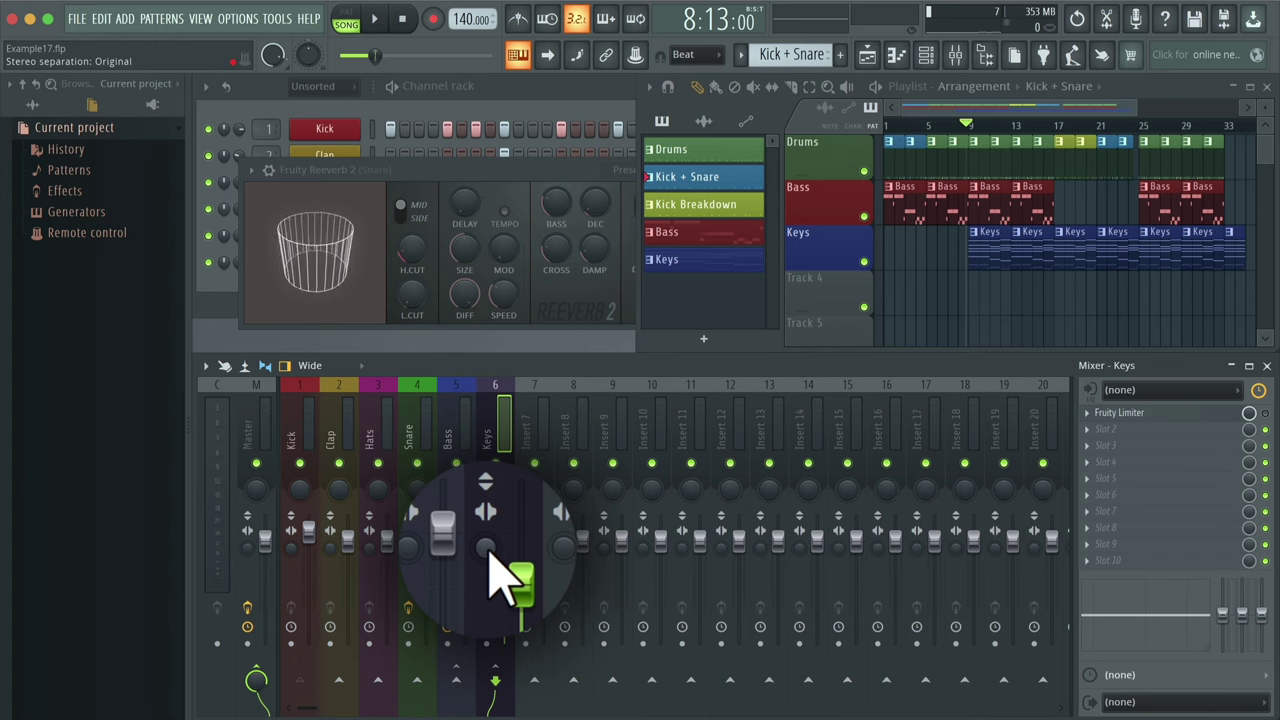
{"action": "key", "text": "space"}
{"action": "mouse_move", "coordinate": [490, 553]}
{"action": "left_mouse_down"}
{"action": "mouse_move", "coordinate": [490, 485]}
{"action": "mouse_move", "coordinate": [490, 593]}
{"action": "mouse_move", "coordinate": [490, 553]}
{"action": "left_mouse_up"}
{"action": "key", "text": "space"}
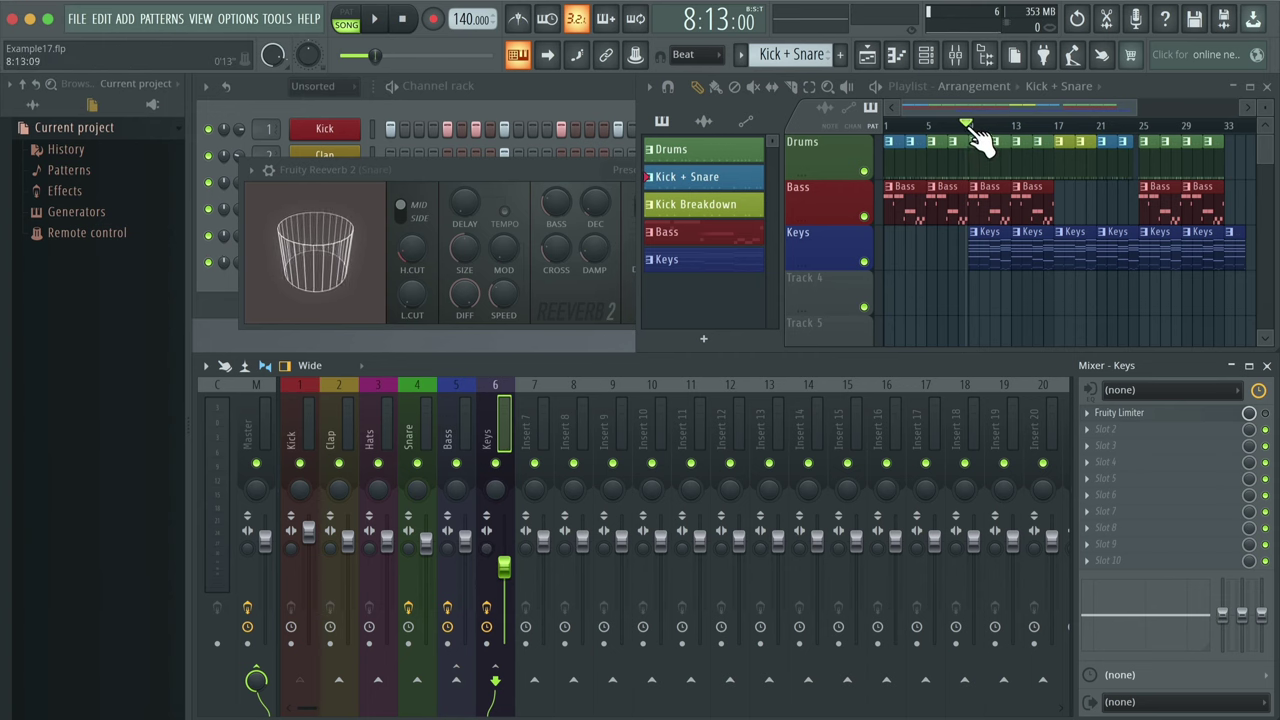
Move the playhead back to bar 1 and listen to the mixed song through to the Keys ending.
{"action": "left_click_drag", "start_coordinate": [980, 140], "coordinate": [880, 136]}
{"action": "key", "text": "space"}
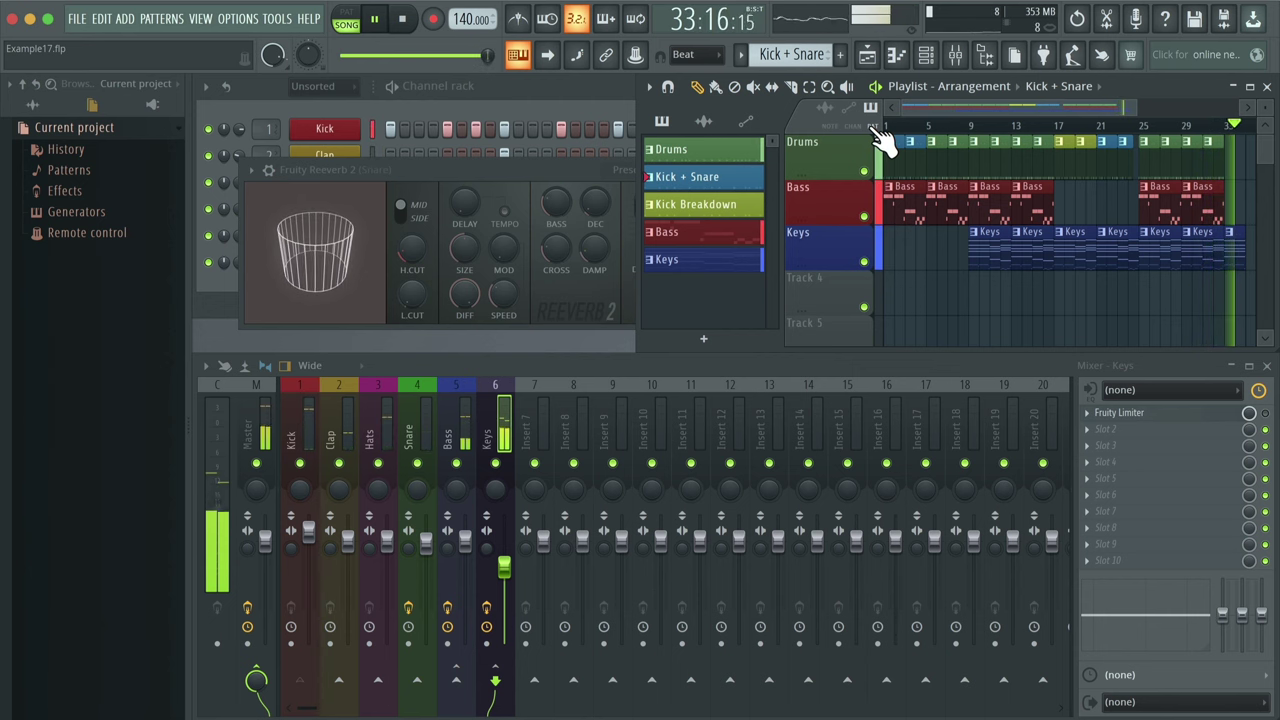
{"action": "key", "text": "space"}
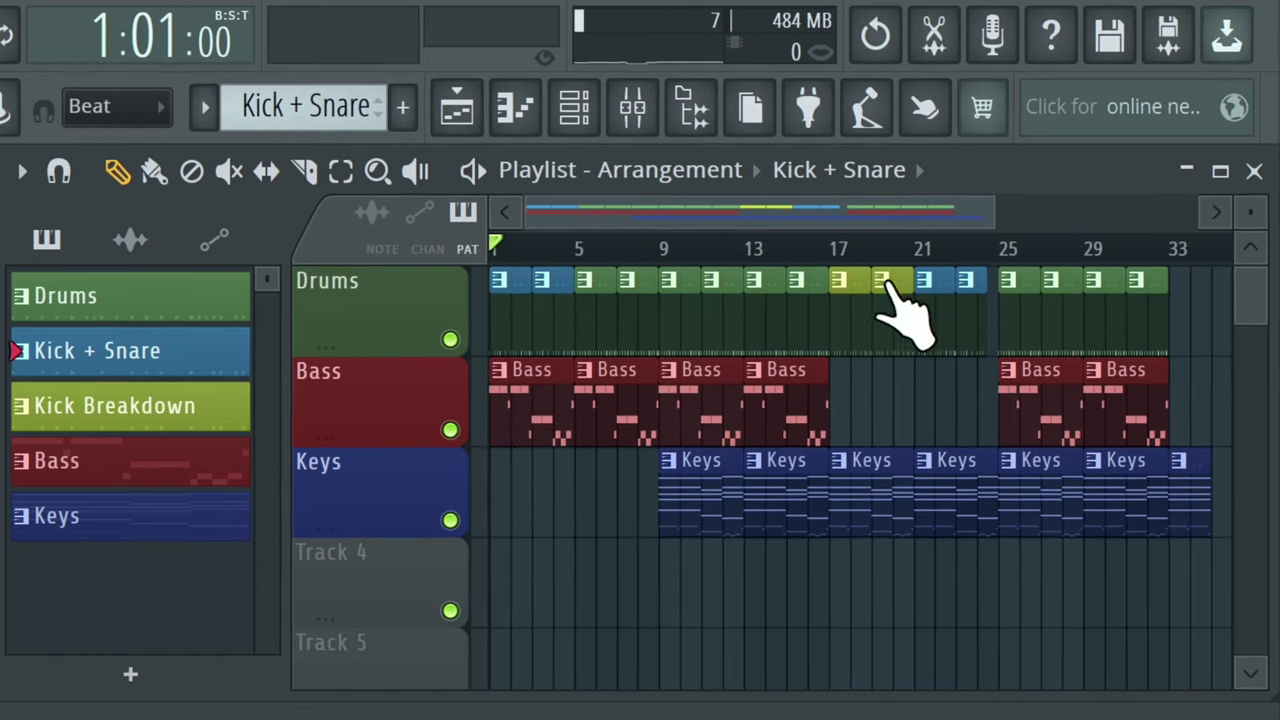
Select the playlist time range from bar 1 to bar 41 and play from bar 30 to check the ending's tail.
{"action": "key", "text": "super+4"}
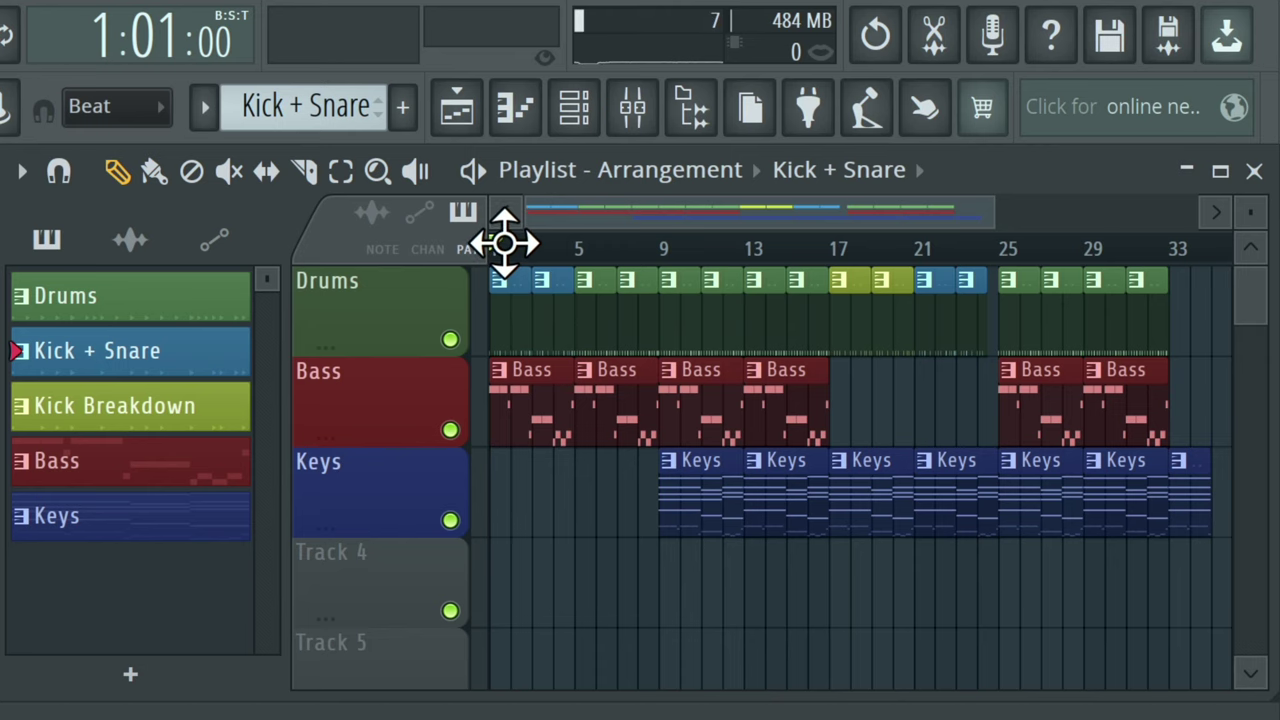
{"action": "mouse_move", "coordinate": [504, 243]}
{"action": "left_mouse_down"}
{"action": "mouse_move", "coordinate": [594, 263]}
{"action": "mouse_move", "coordinate": [1133, 285]}
{"action": "mouse_move", "coordinate": [1178, 313]}
{"action": "left_mouse_up"}
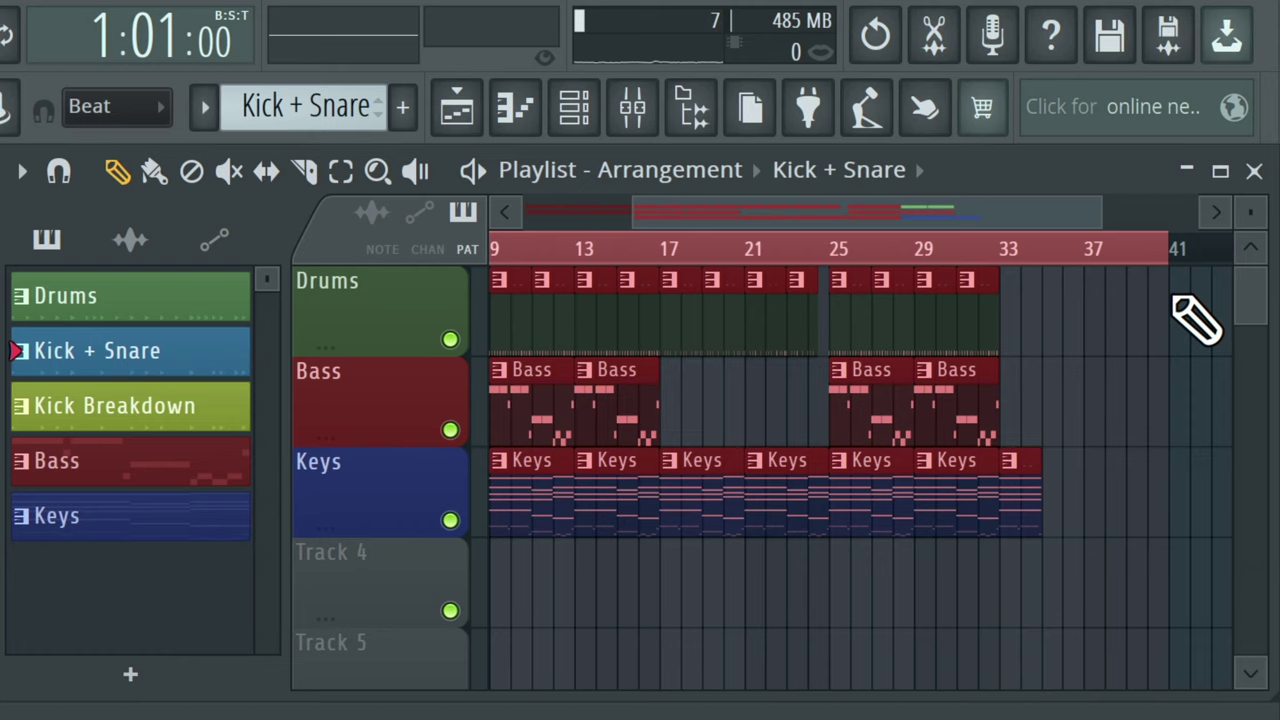
{"action": "left_click", "coordinate": [947, 250]}
{"action": "key", "text": "space"}
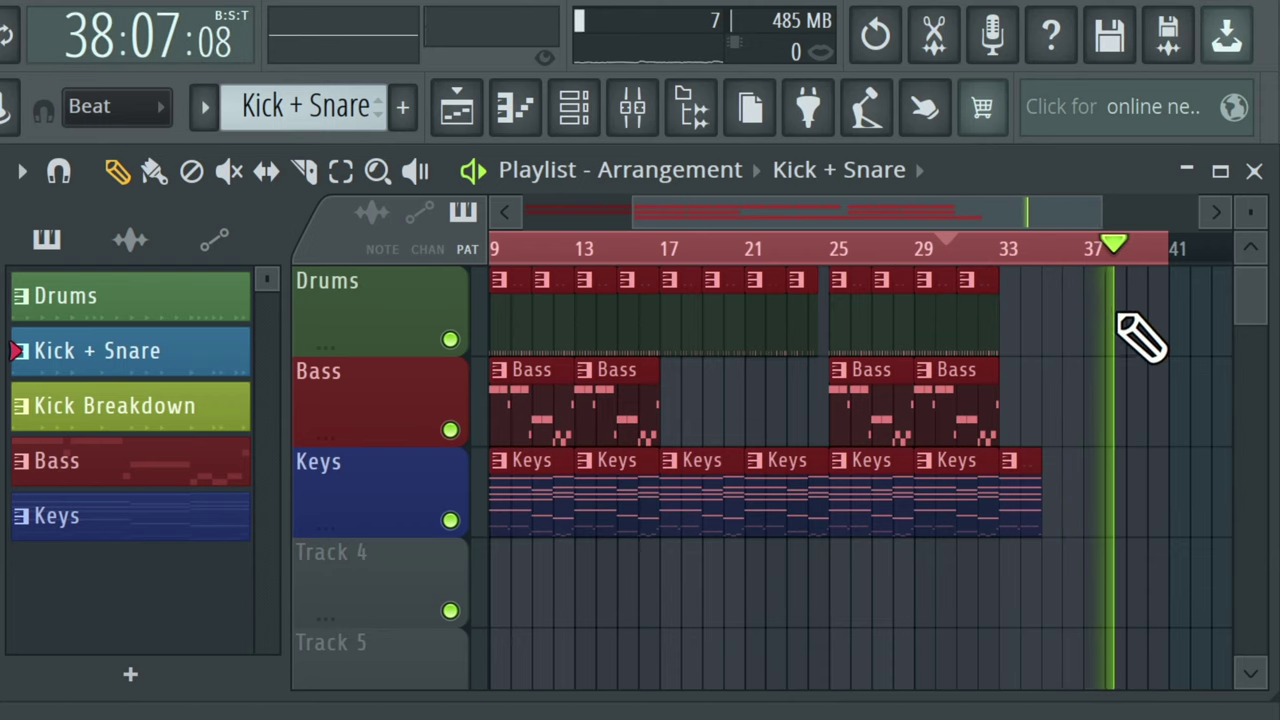
{"action": "key", "text": "space"}
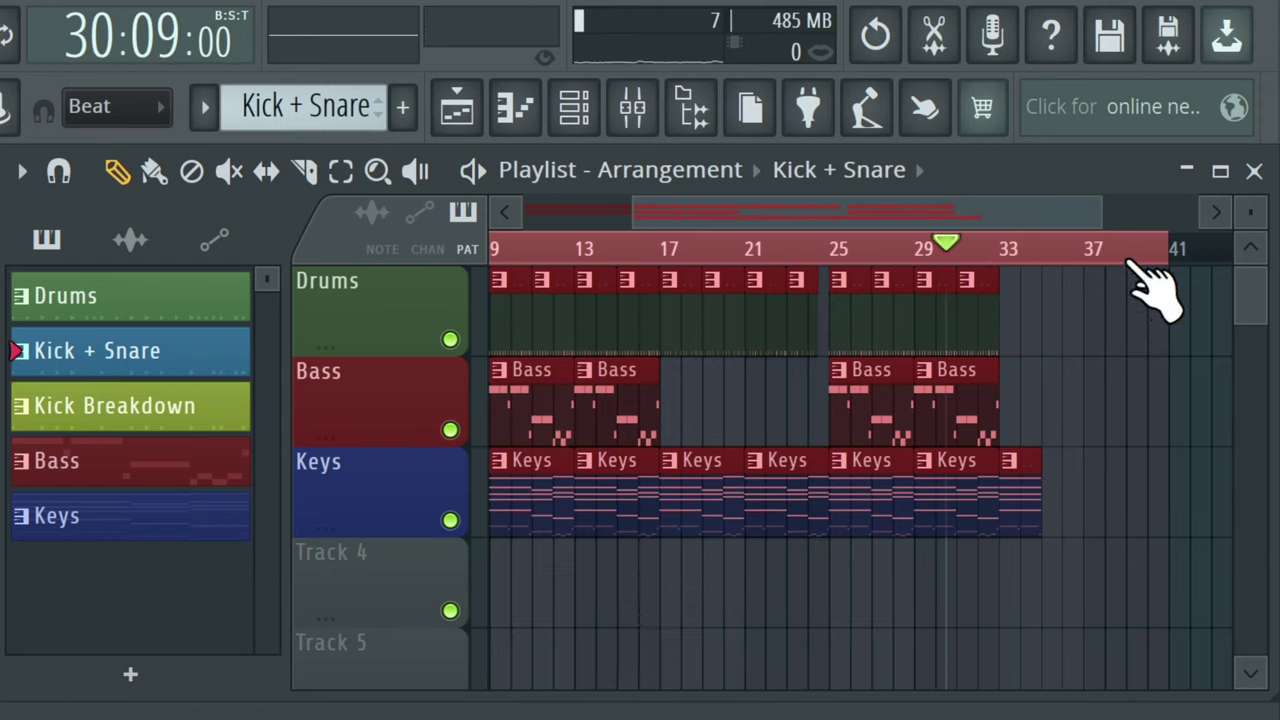
Place the playhead around bars 39 and 38 to check the tail near the end of the selected range.
{"action": "left_click", "coordinate": [1128, 258]}
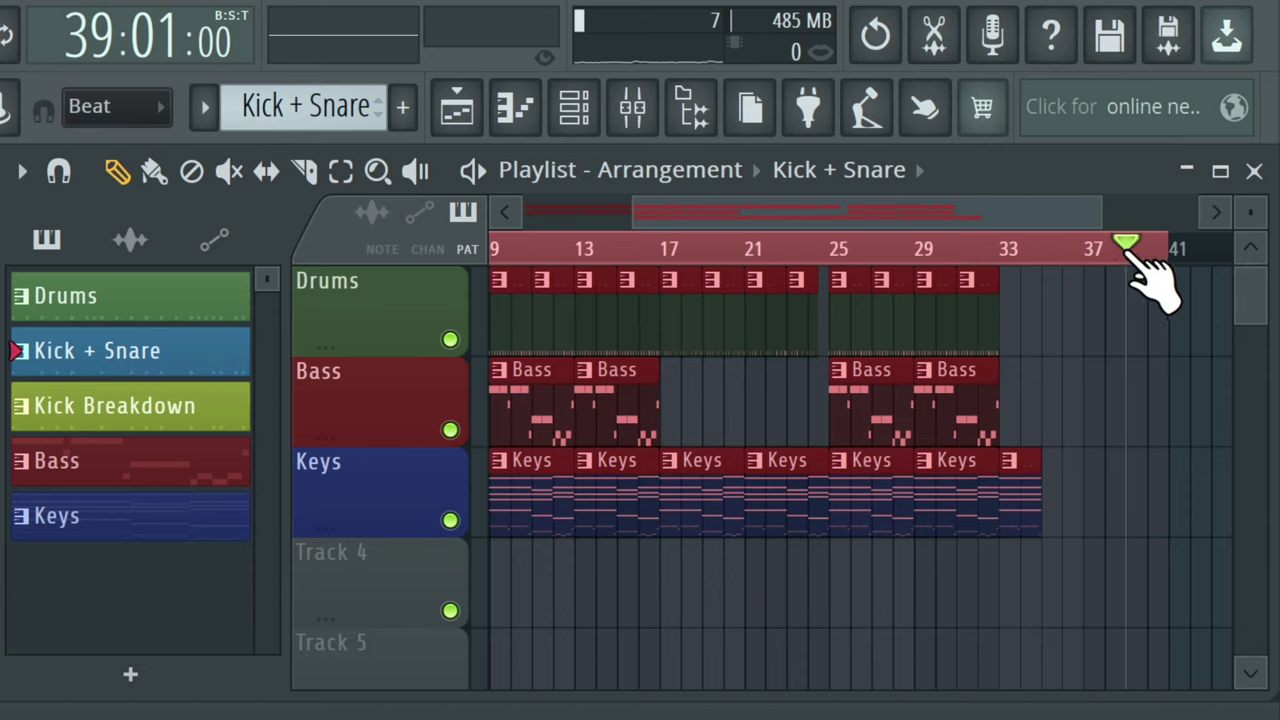
{"action": "left_click", "coordinate": [1112, 250]}
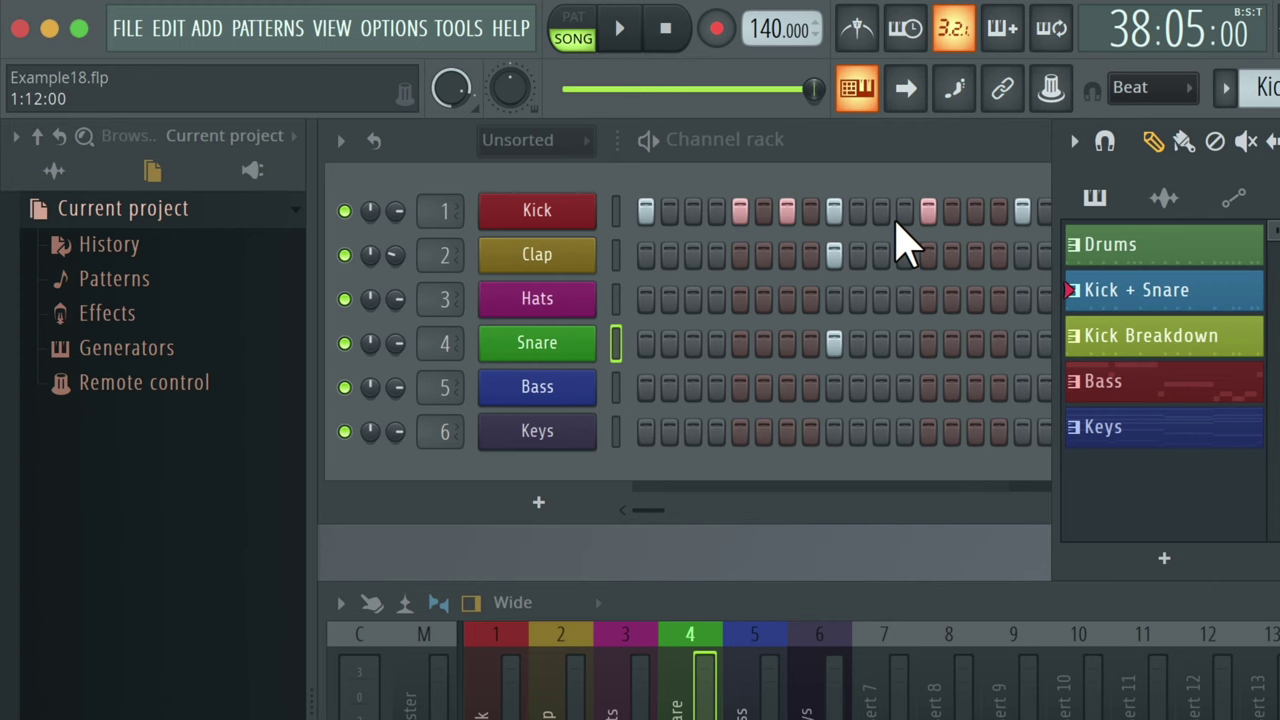
Start a Wave file export of the song, naming it "Beat Making Example" and saving it to the Desktop.
{"action": "left_click", "coordinate": [125, 30]}
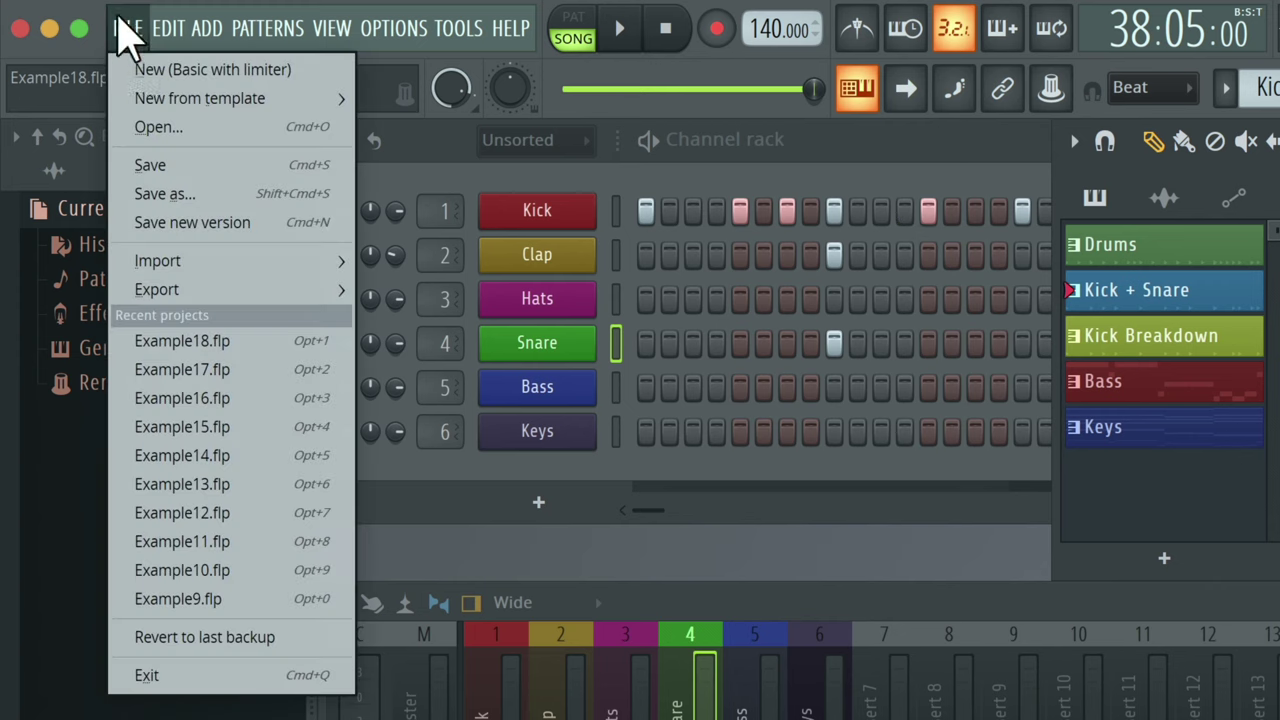
{"action": "mouse_move", "coordinate": [167, 293]}
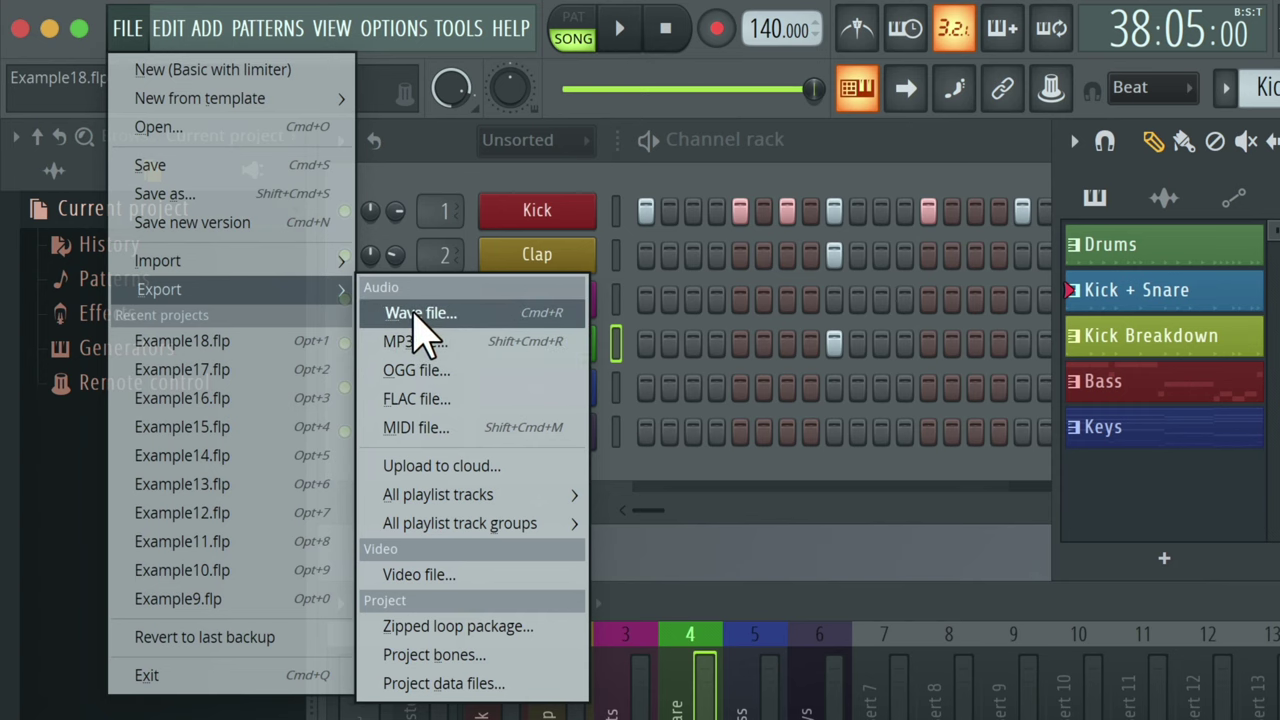
{"action": "left_click", "coordinate": [414, 313]}
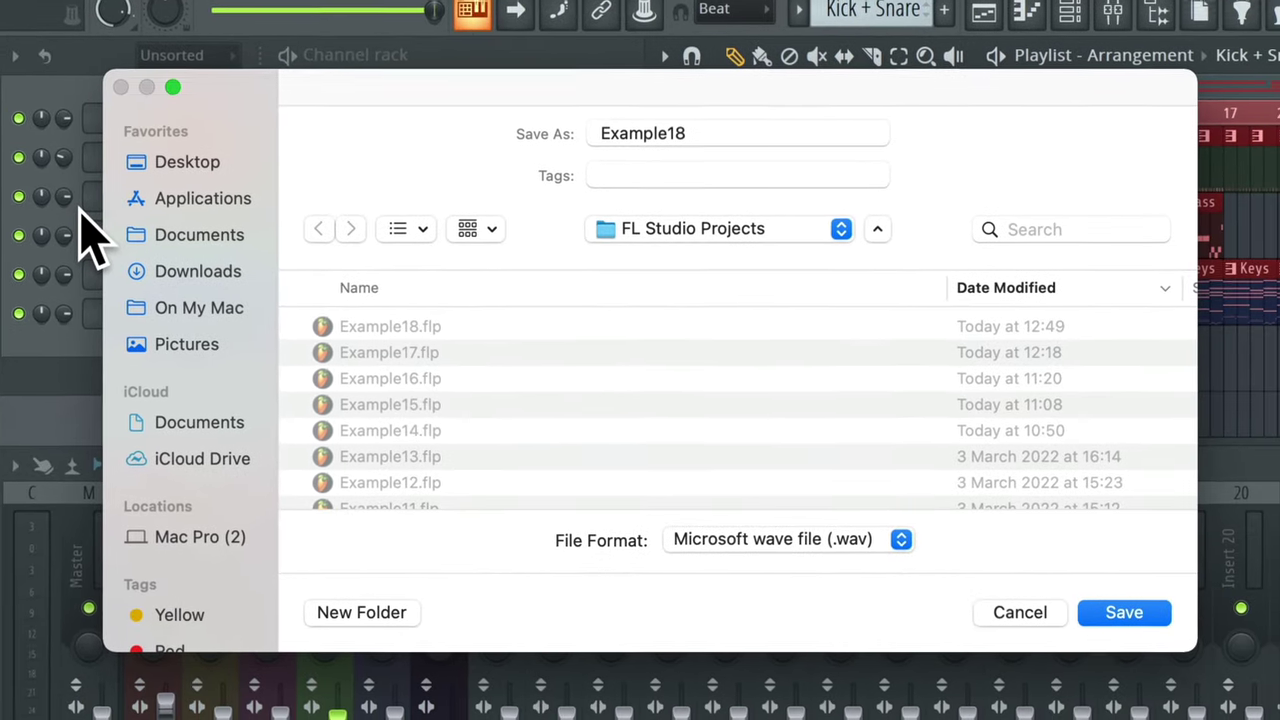
{"action": "double_click", "coordinate": [689, 134]}
{"action": "type", "text": "Beat Making"}
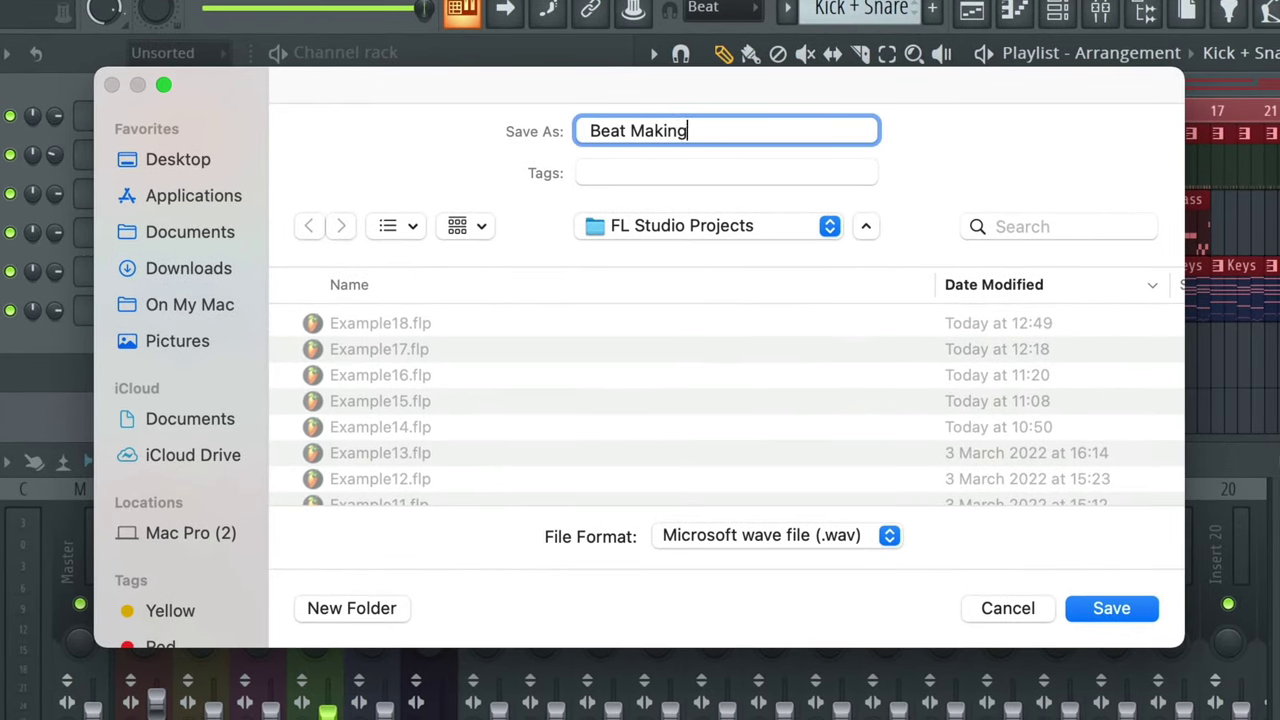
{"action": "type", "text": " Example"}
{"action": "left_click", "coordinate": [192, 162]}
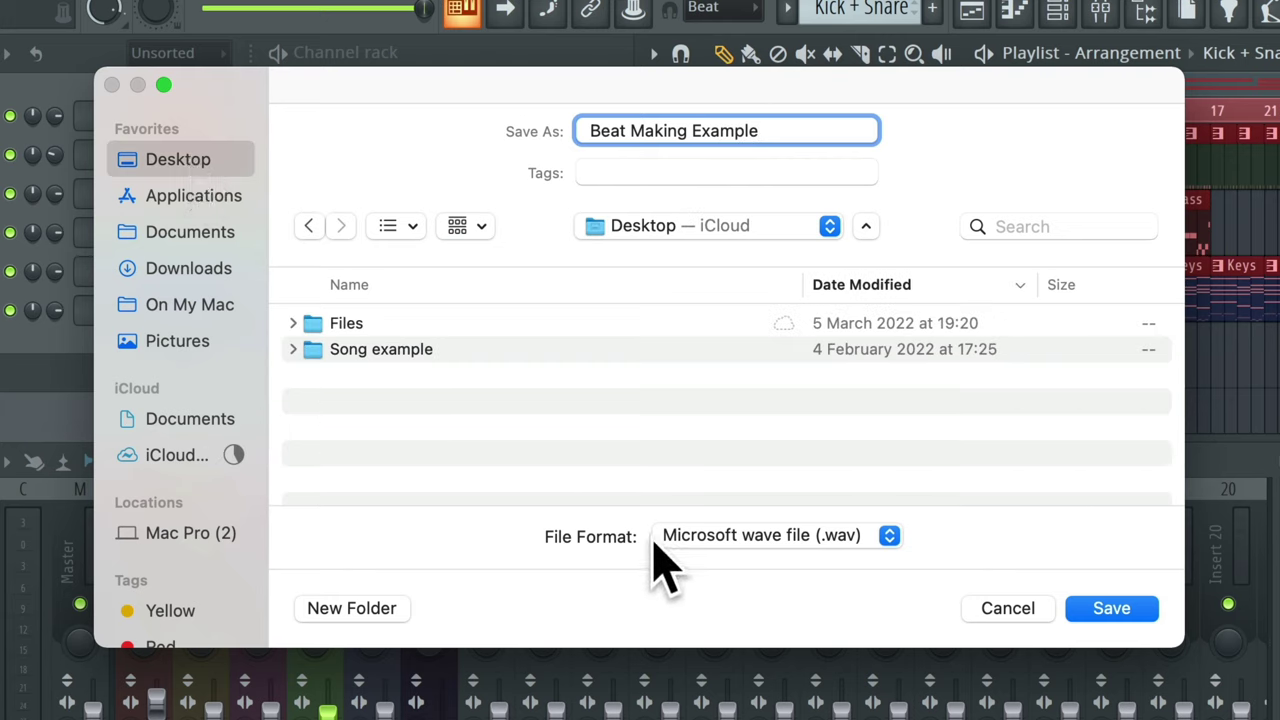
{"action": "left_click", "coordinate": [735, 540]}
{"action": "left_click", "coordinate": [858, 540]}
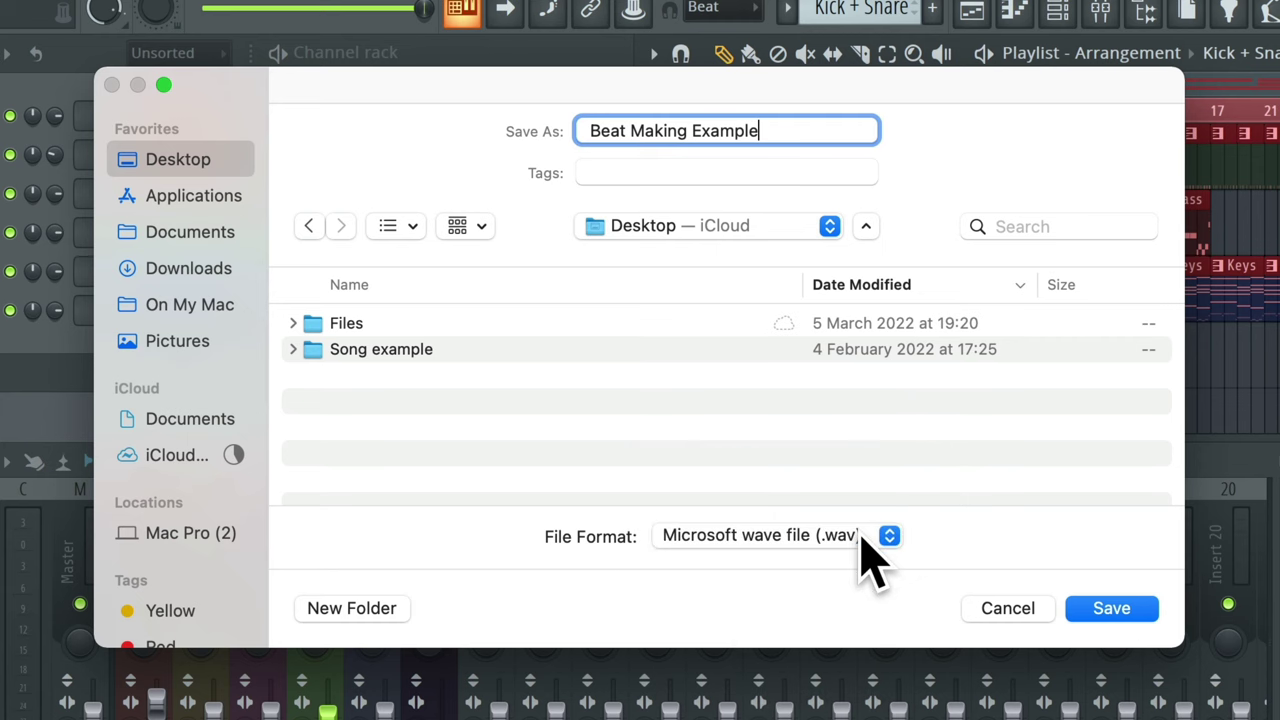
{"action": "left_click", "coordinate": [1109, 610]}
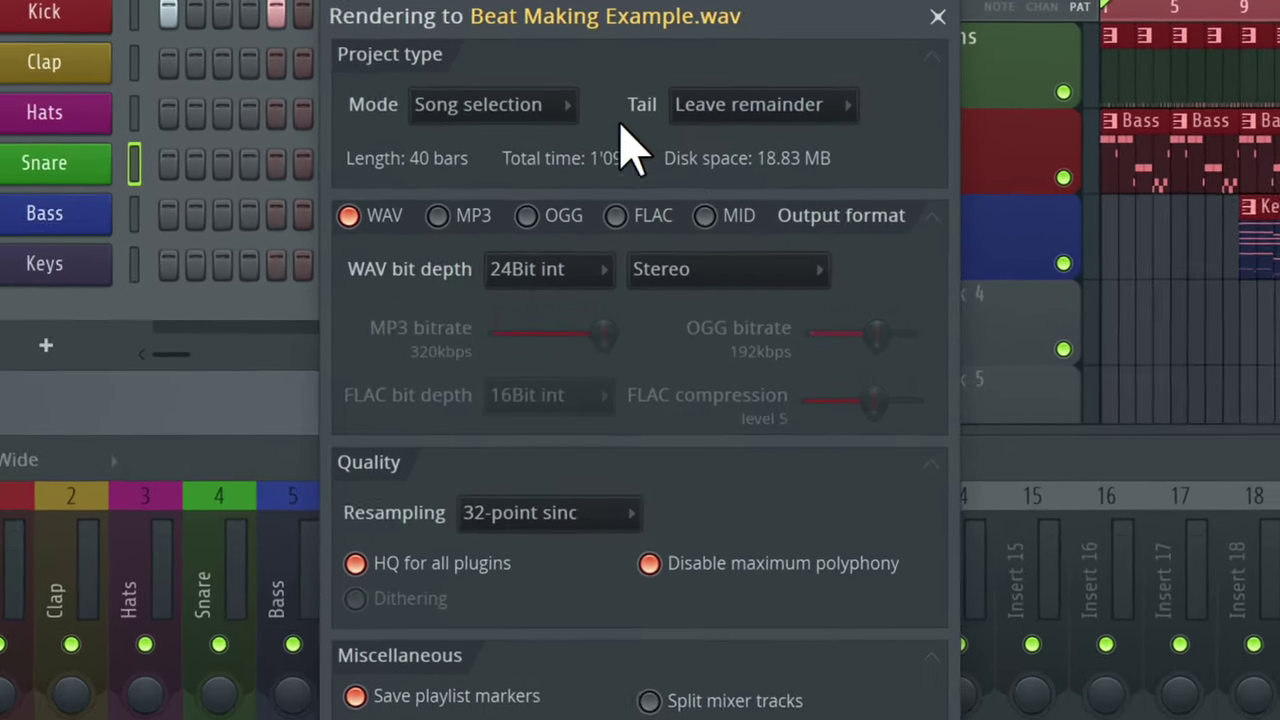
Set the render mode to Song selection and the tail option to Leave remainder.
{"action": "left_click", "coordinate": [570, 74]}
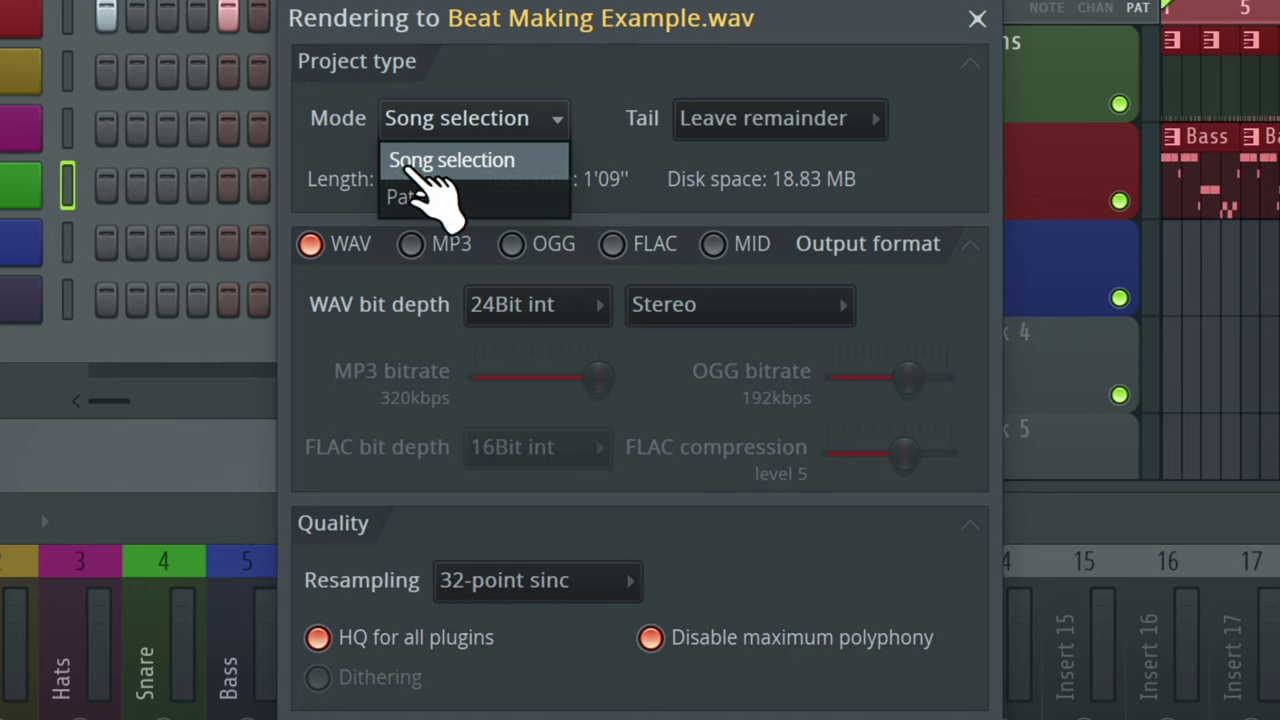
{"action": "left_click", "coordinate": [600, 195]}
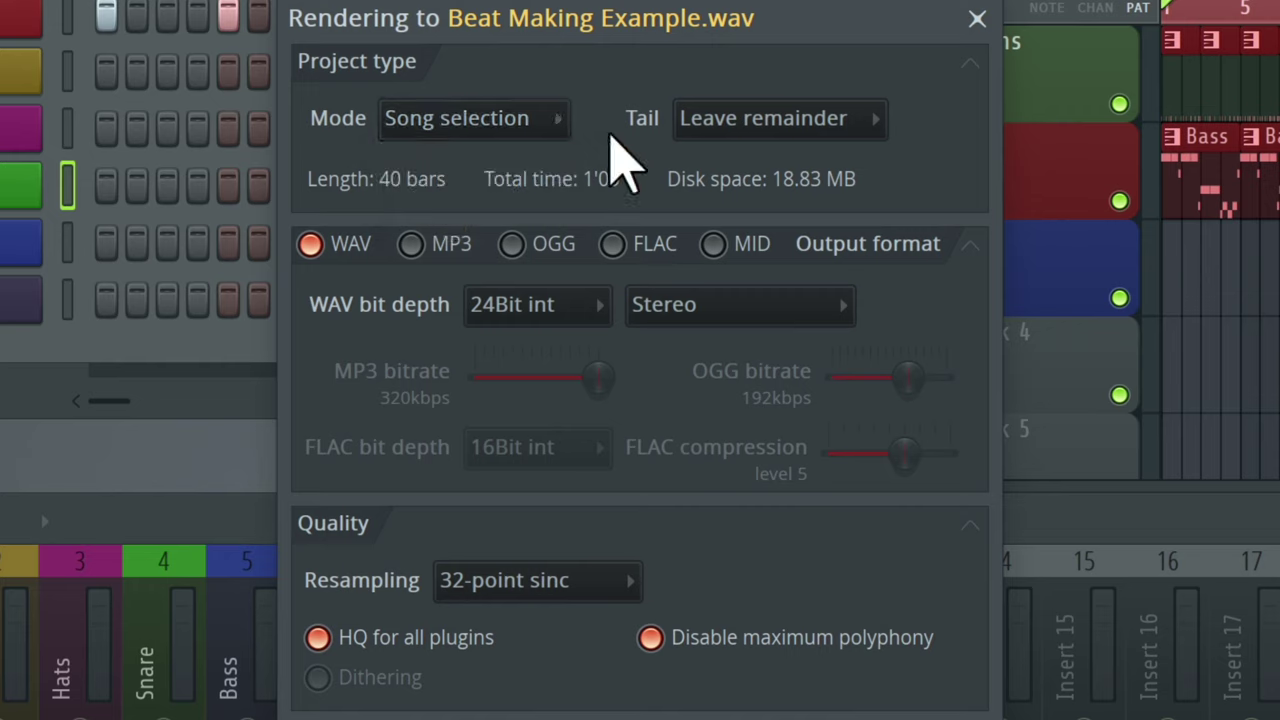
{"action": "left_click", "coordinate": [745, 122]}
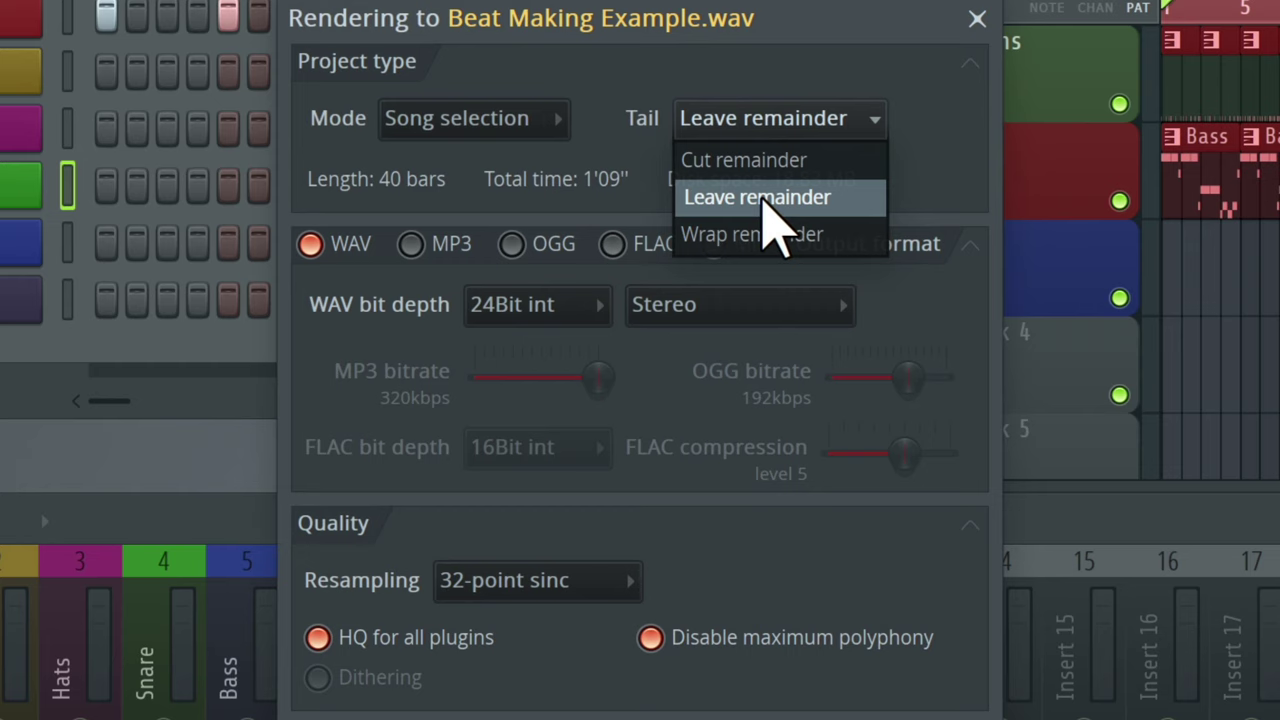
{"action": "left_click", "coordinate": [925, 185]}
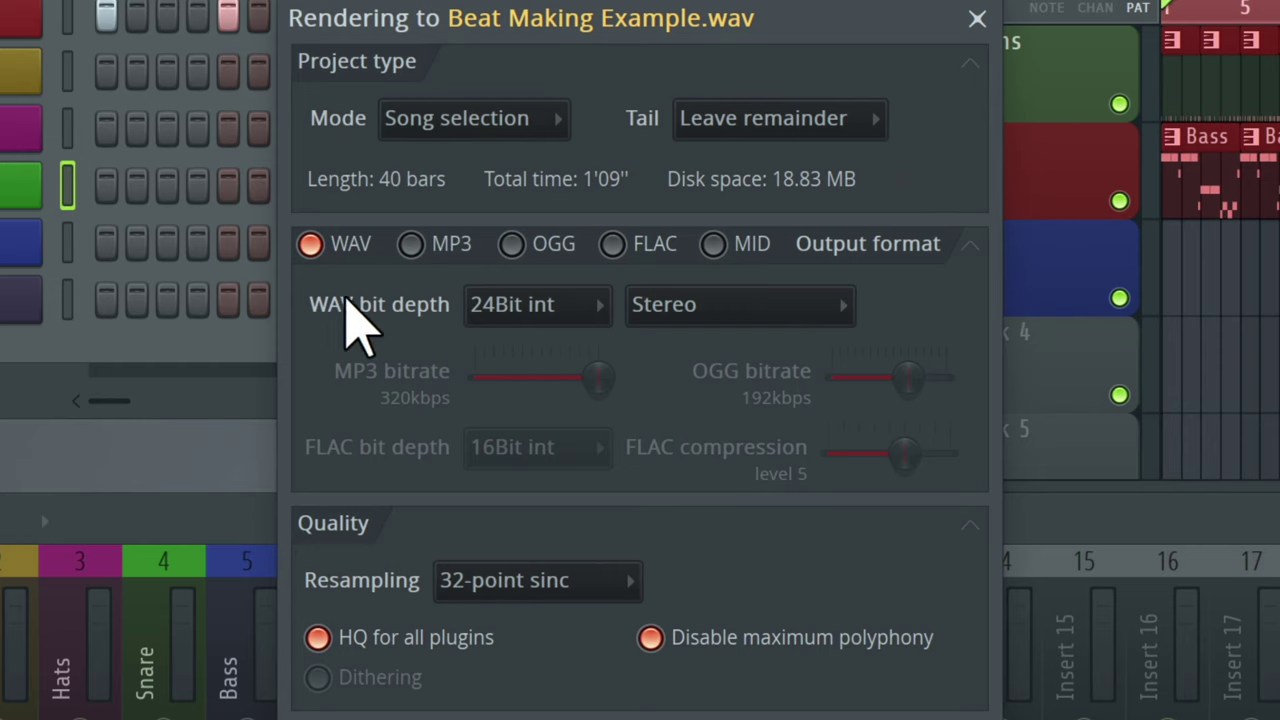
Set the WAV bit depth to 24Bit int and the channel output to Stereo.
{"action": "left_click", "coordinate": [525, 306]}
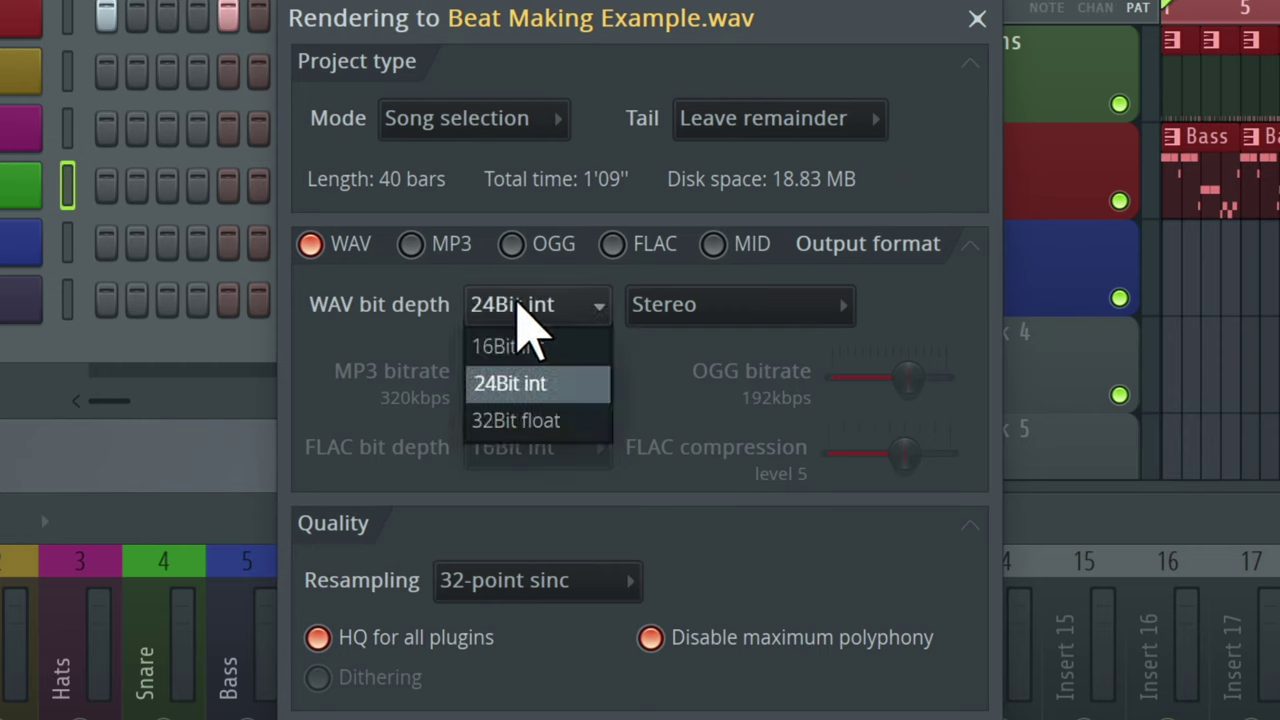
{"action": "left_click", "coordinate": [500, 383]}
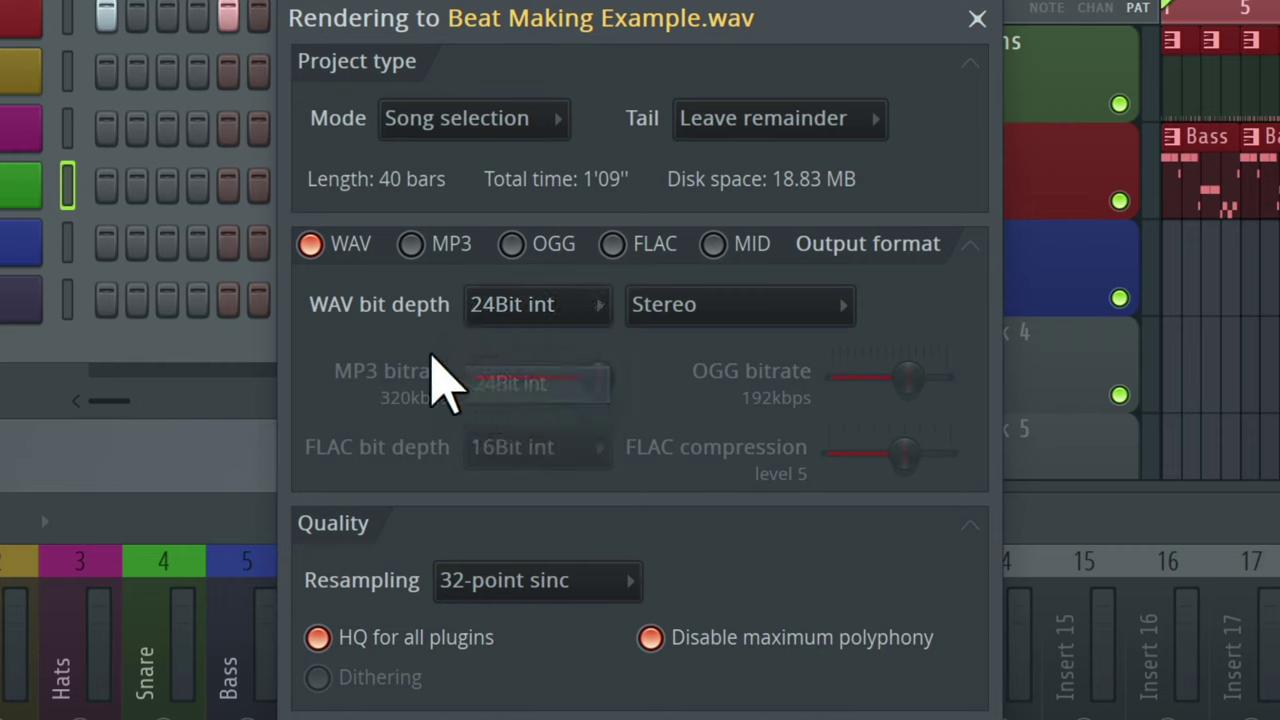
{"action": "left_click", "coordinate": [740, 312]}
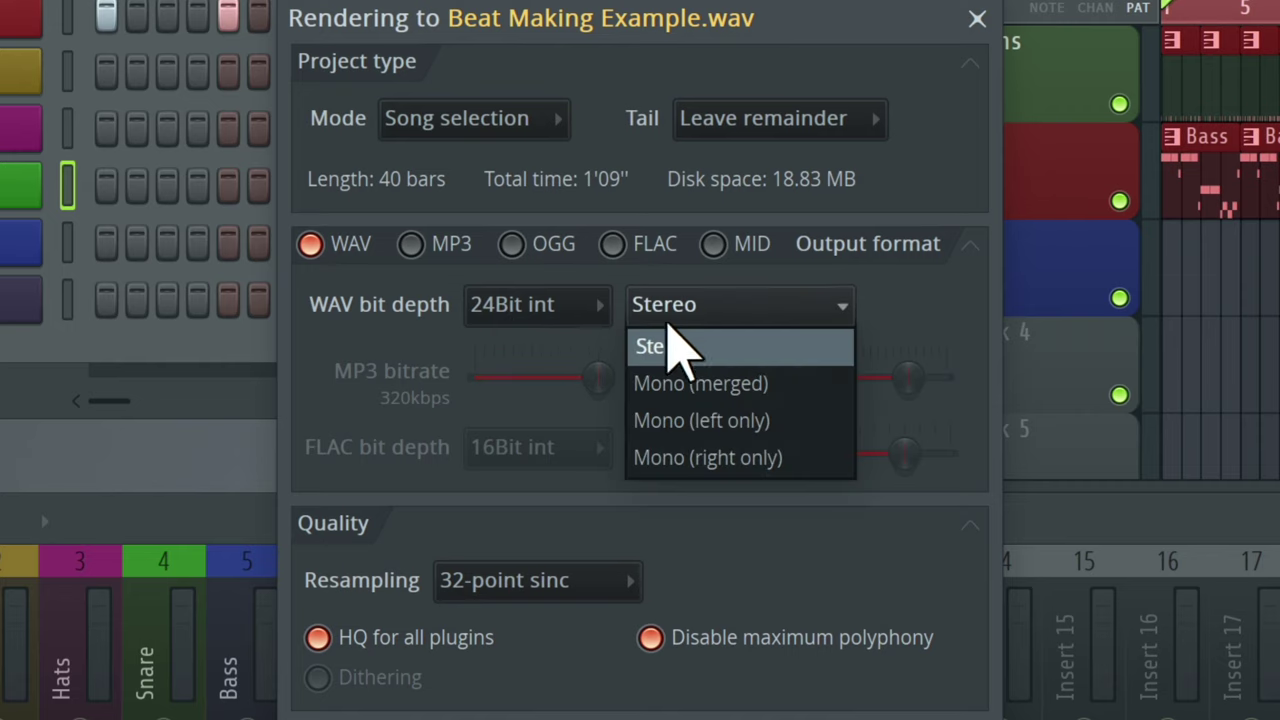
{"action": "left_click", "coordinate": [686, 346]}
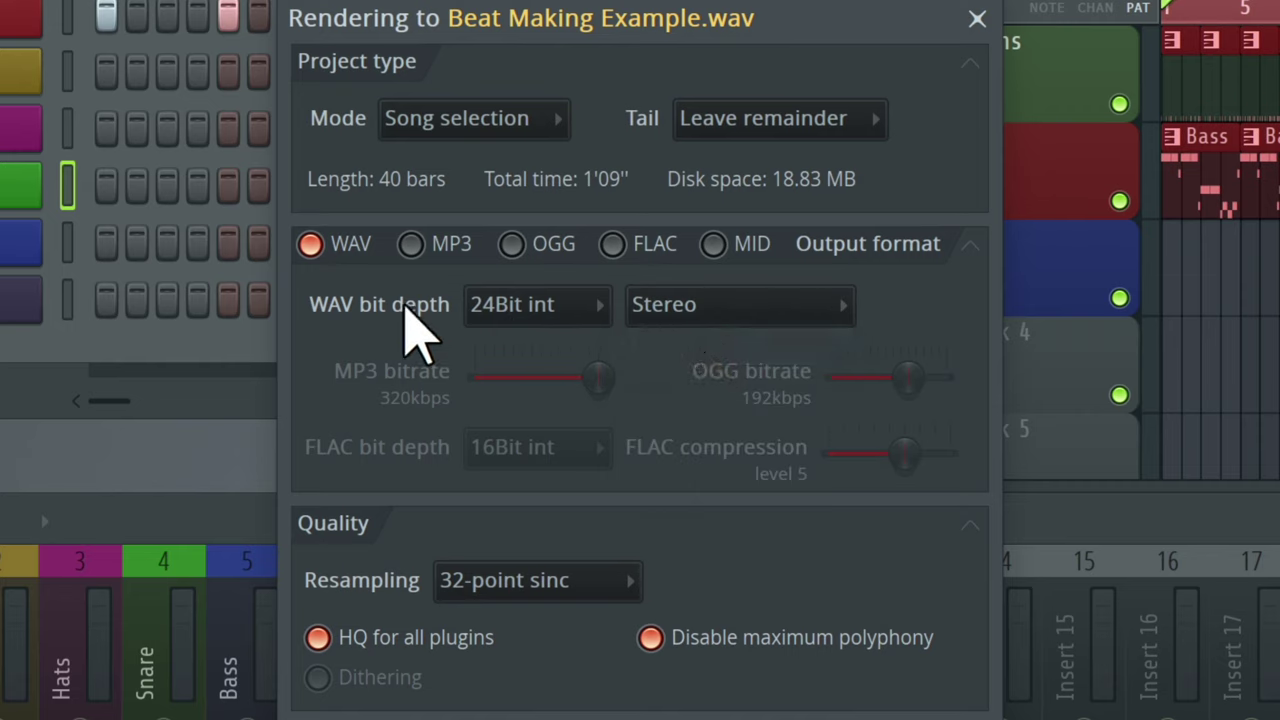
Add MP3 as a second output format alongside WAV and start rendering the song.
{"action": "left_click", "coordinate": [440, 248]}
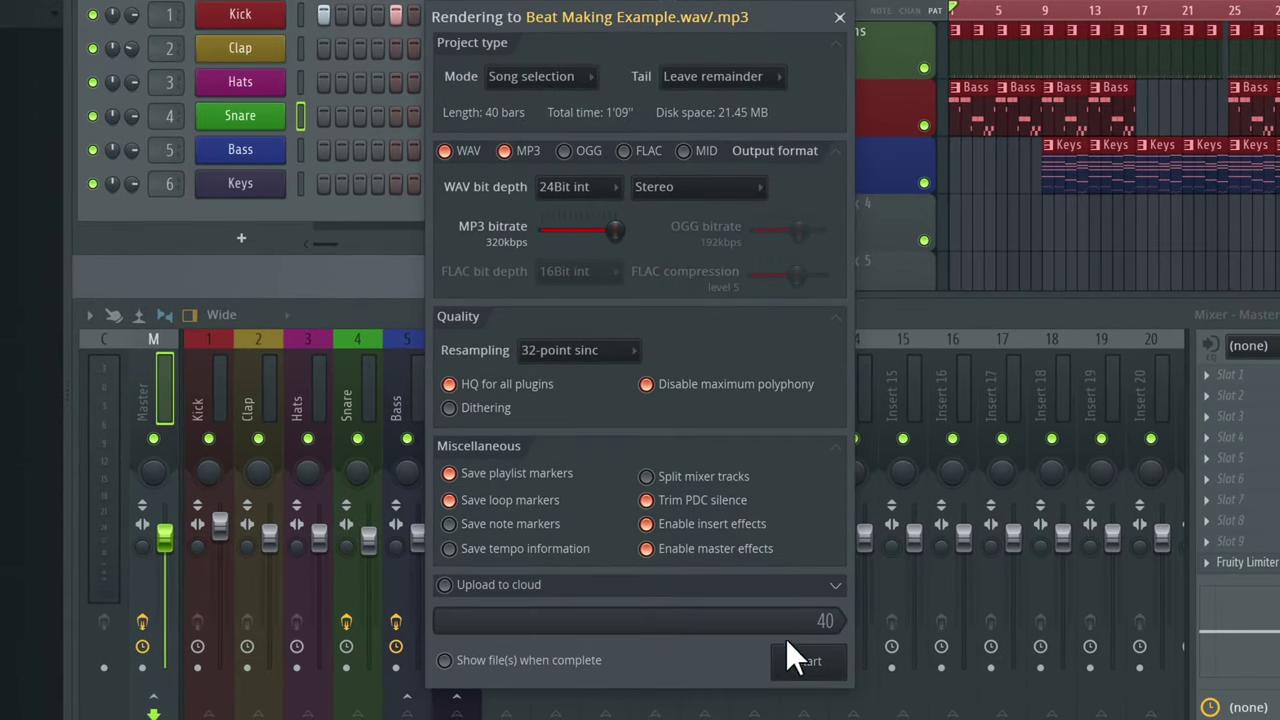
{"action": "left_click", "coordinate": [816, 668]}
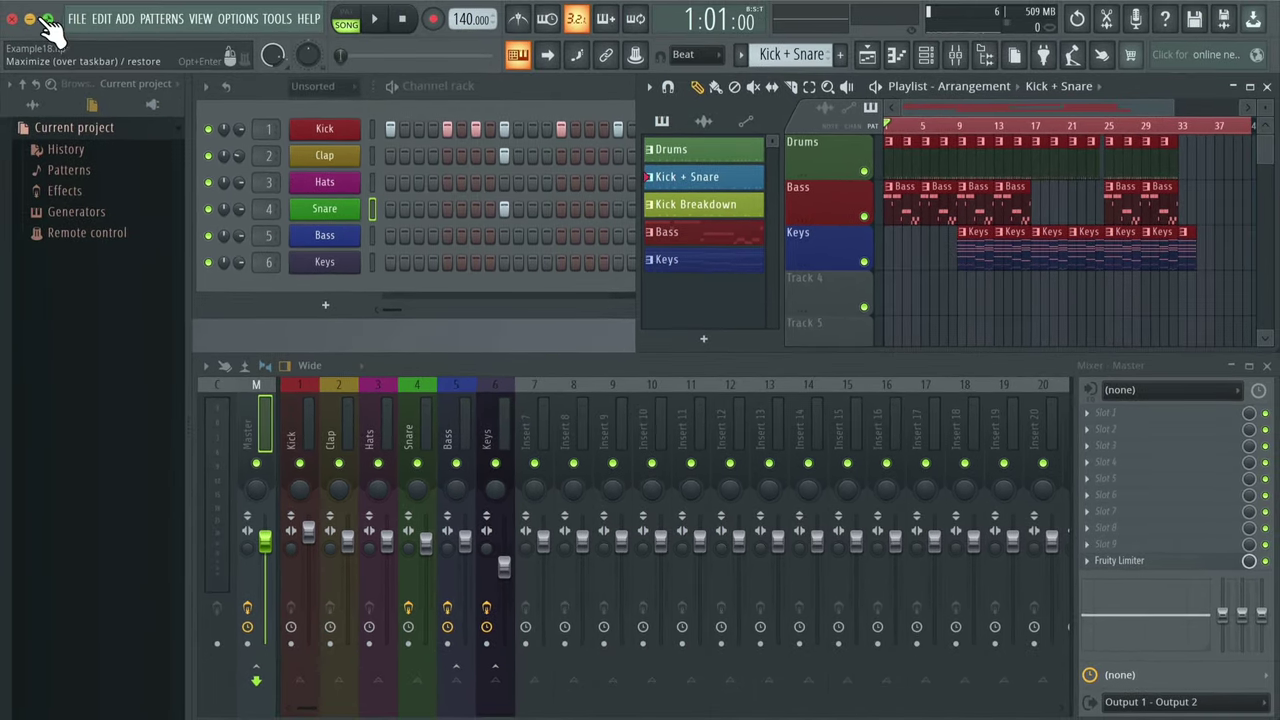
Minimize FL Studio and preview "Beat Making Example.wav" on the desktop, skipping ahead to near the song's ending.
{"action": "left_click", "coordinate": [29, 19]}
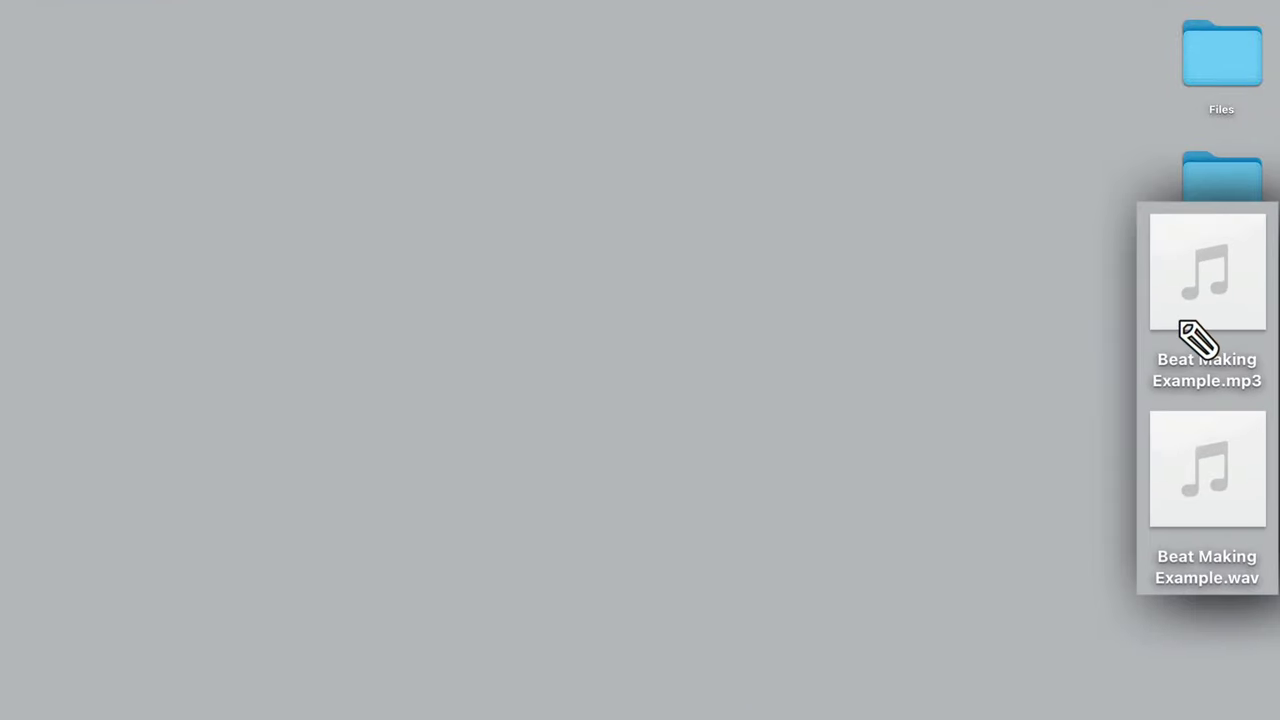
{"action": "left_click", "coordinate": [1200, 518]}
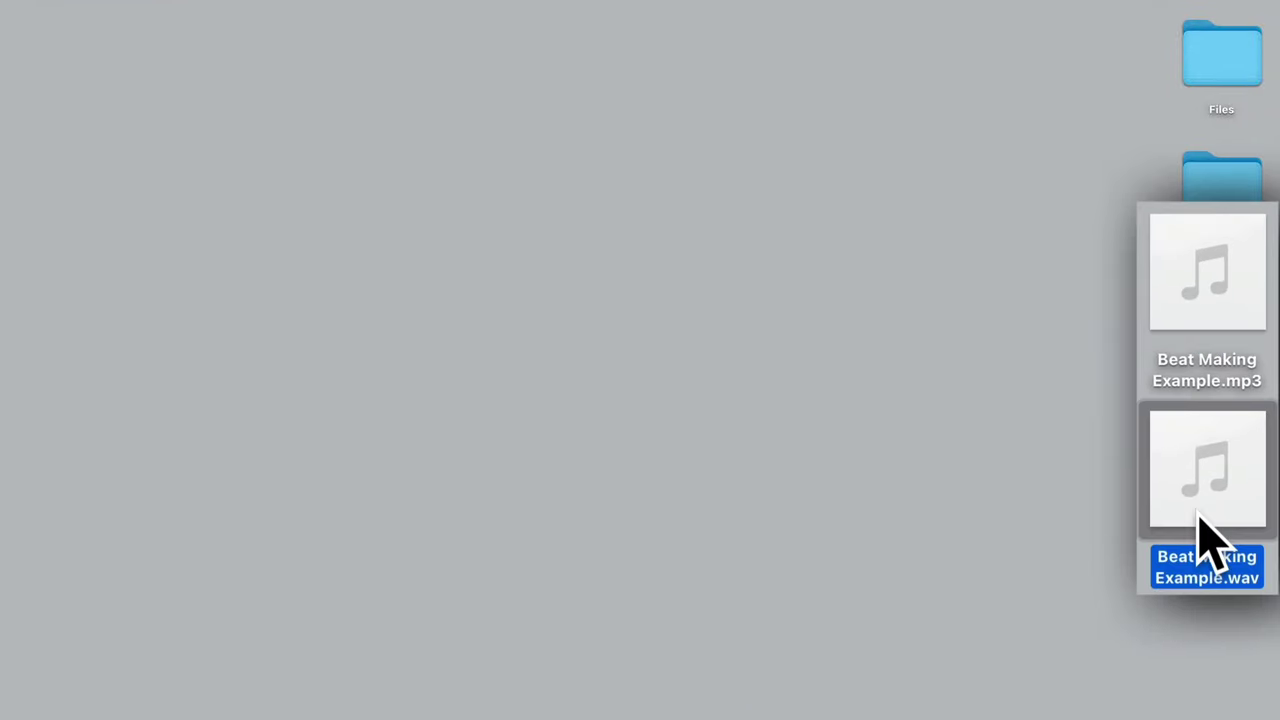
{"action": "key", "text": "space"}
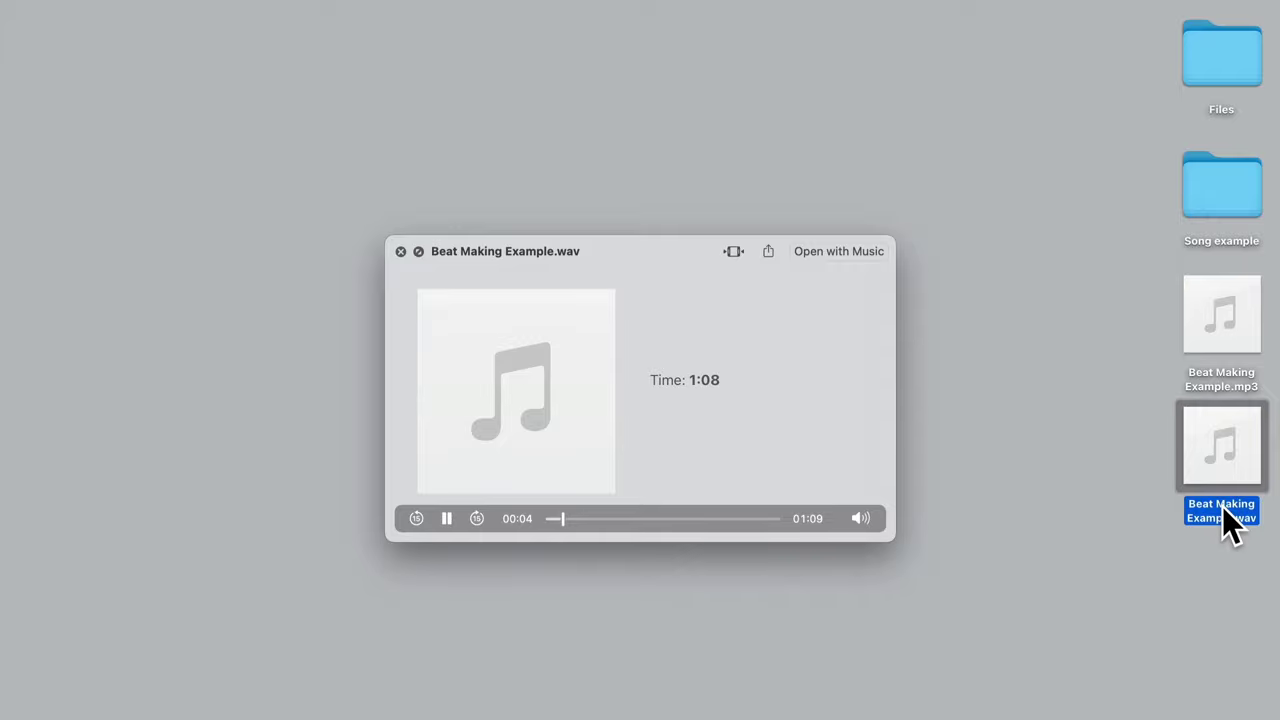
{"action": "left_click", "coordinate": [739, 519]}
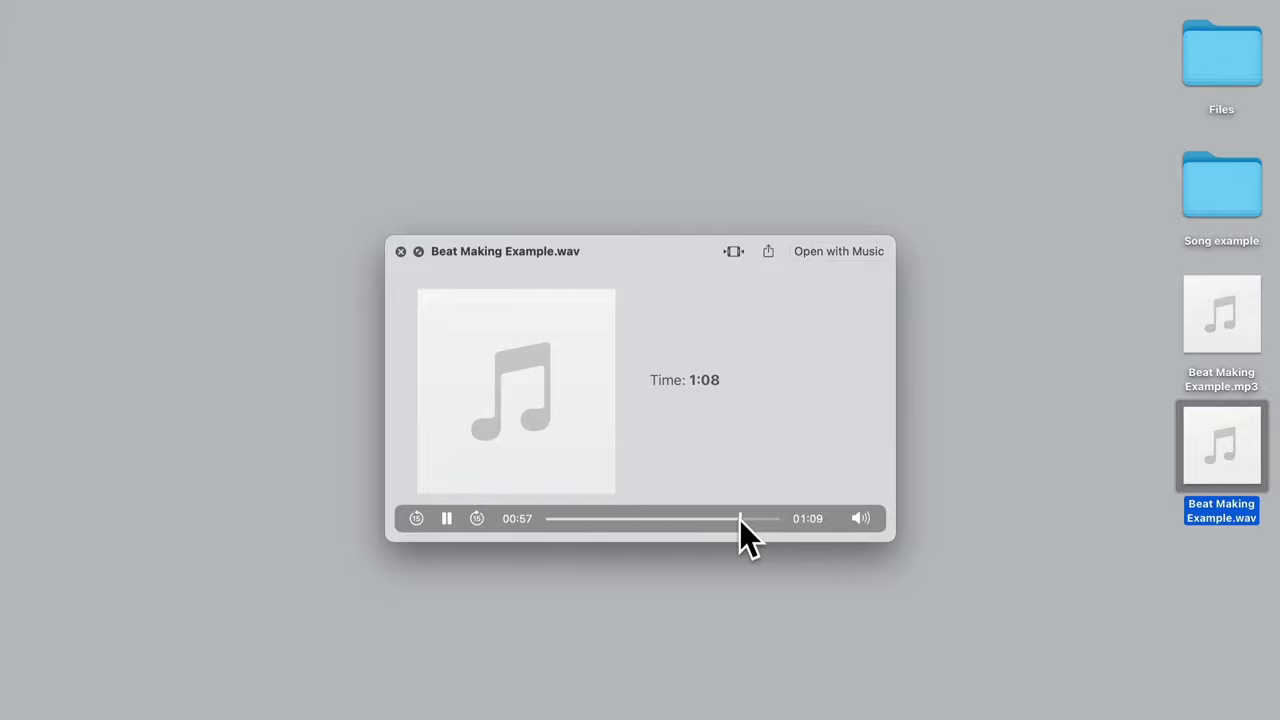